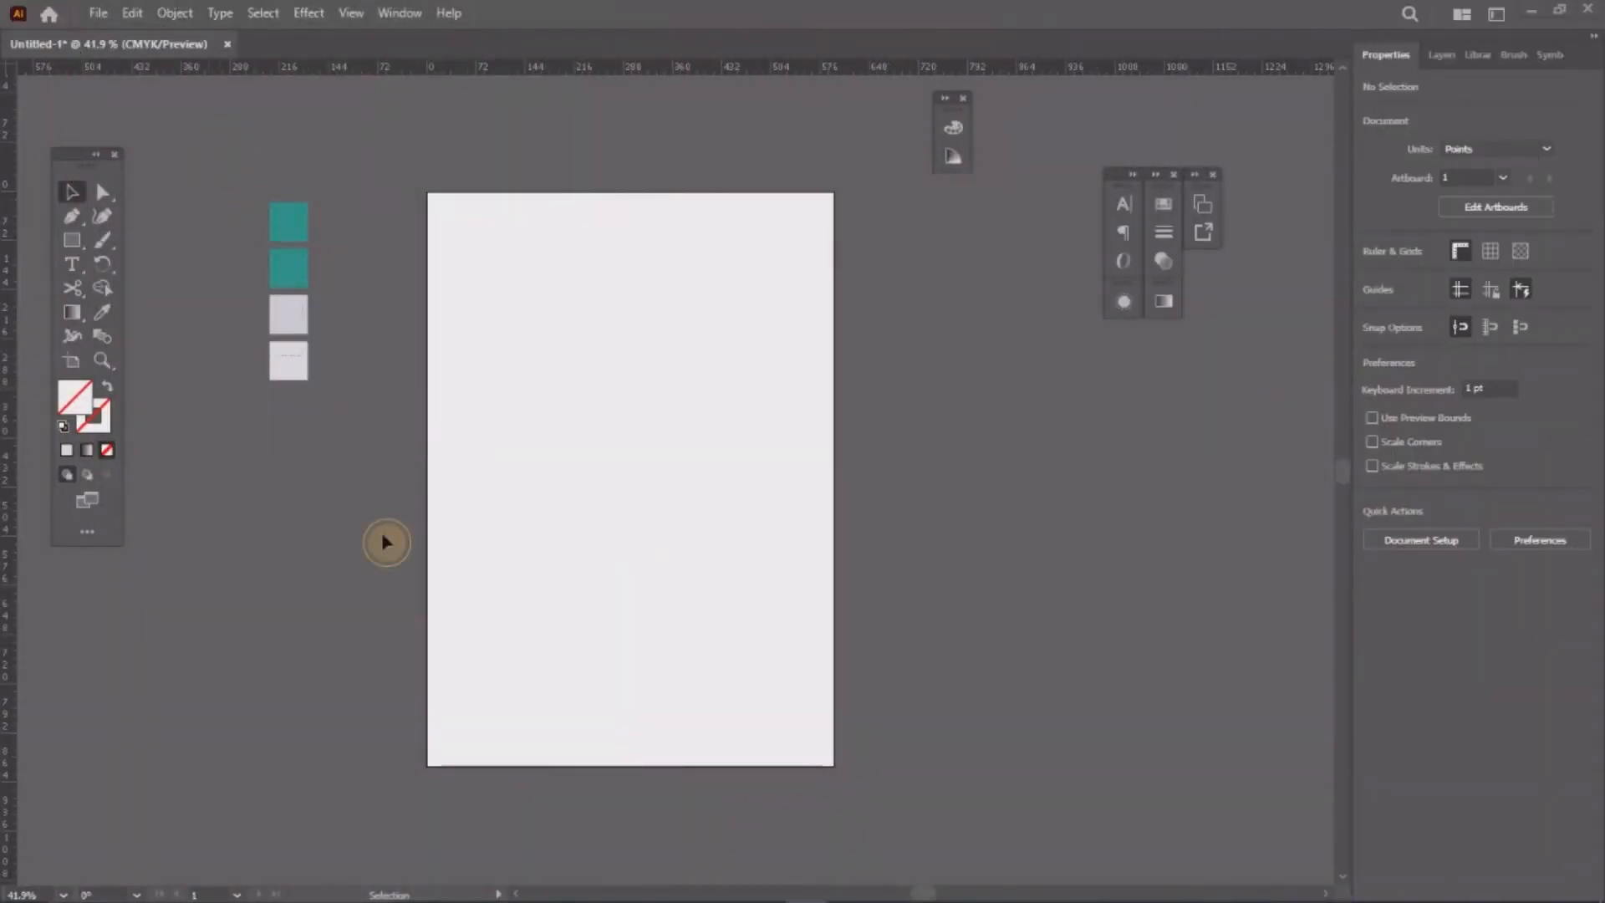
Step: Move the four colour squares into a column beside the artboard's top-left corner
{"action": "left_click_drag", "start_coordinate": [382, 537], "coordinate": [294, 204]}
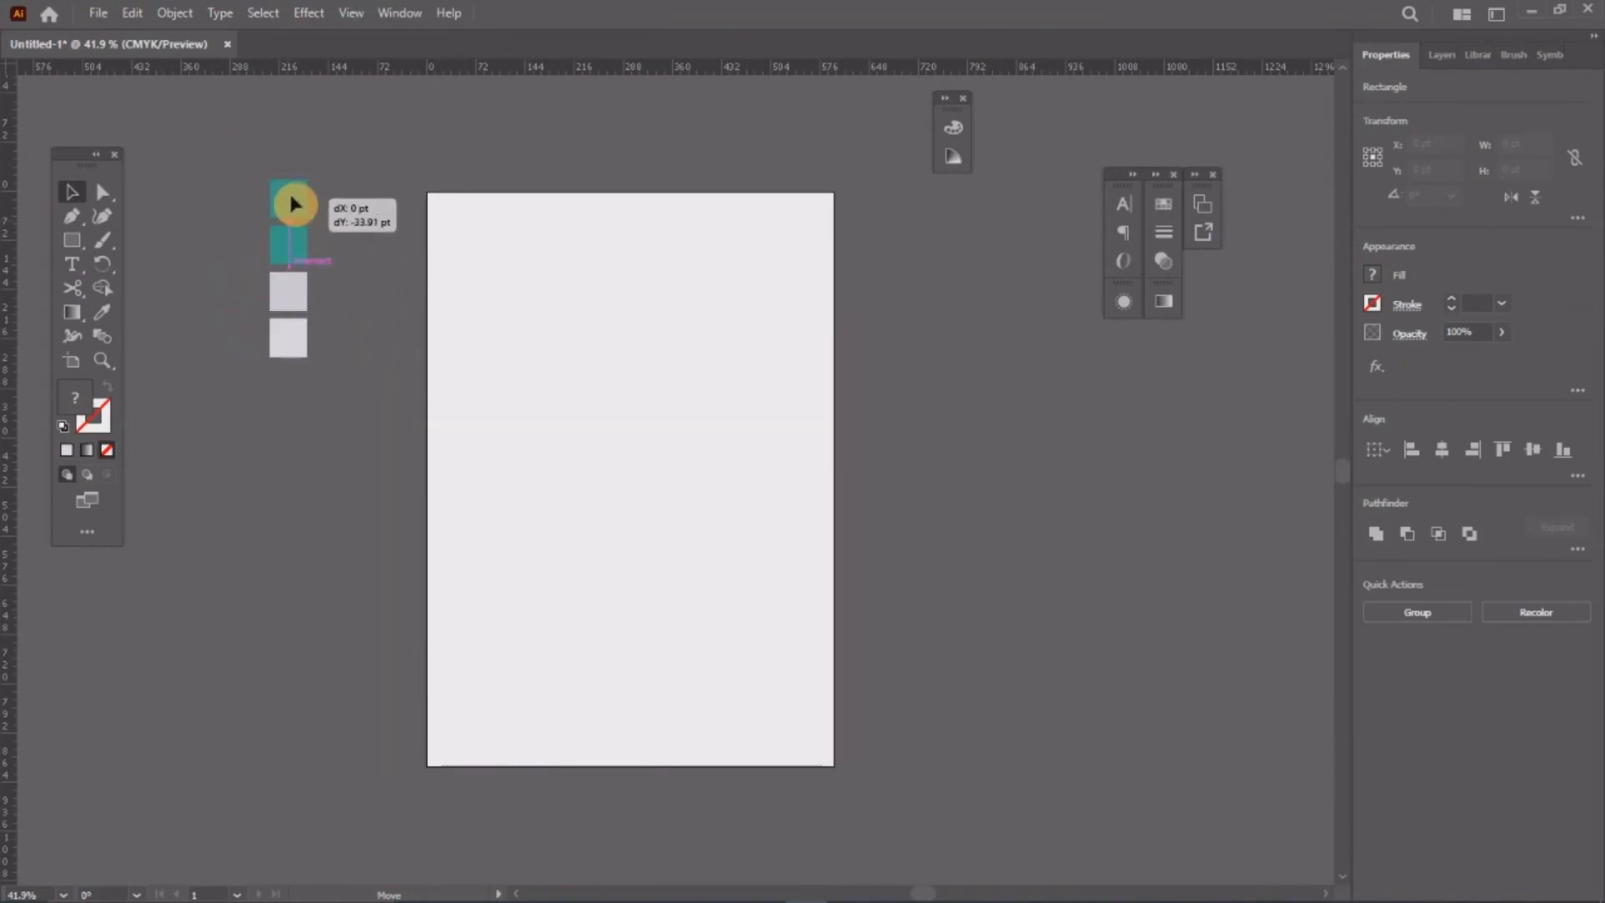
{"action": "left_click_drag", "start_coordinate": [290, 195], "coordinate": [290, 197]}
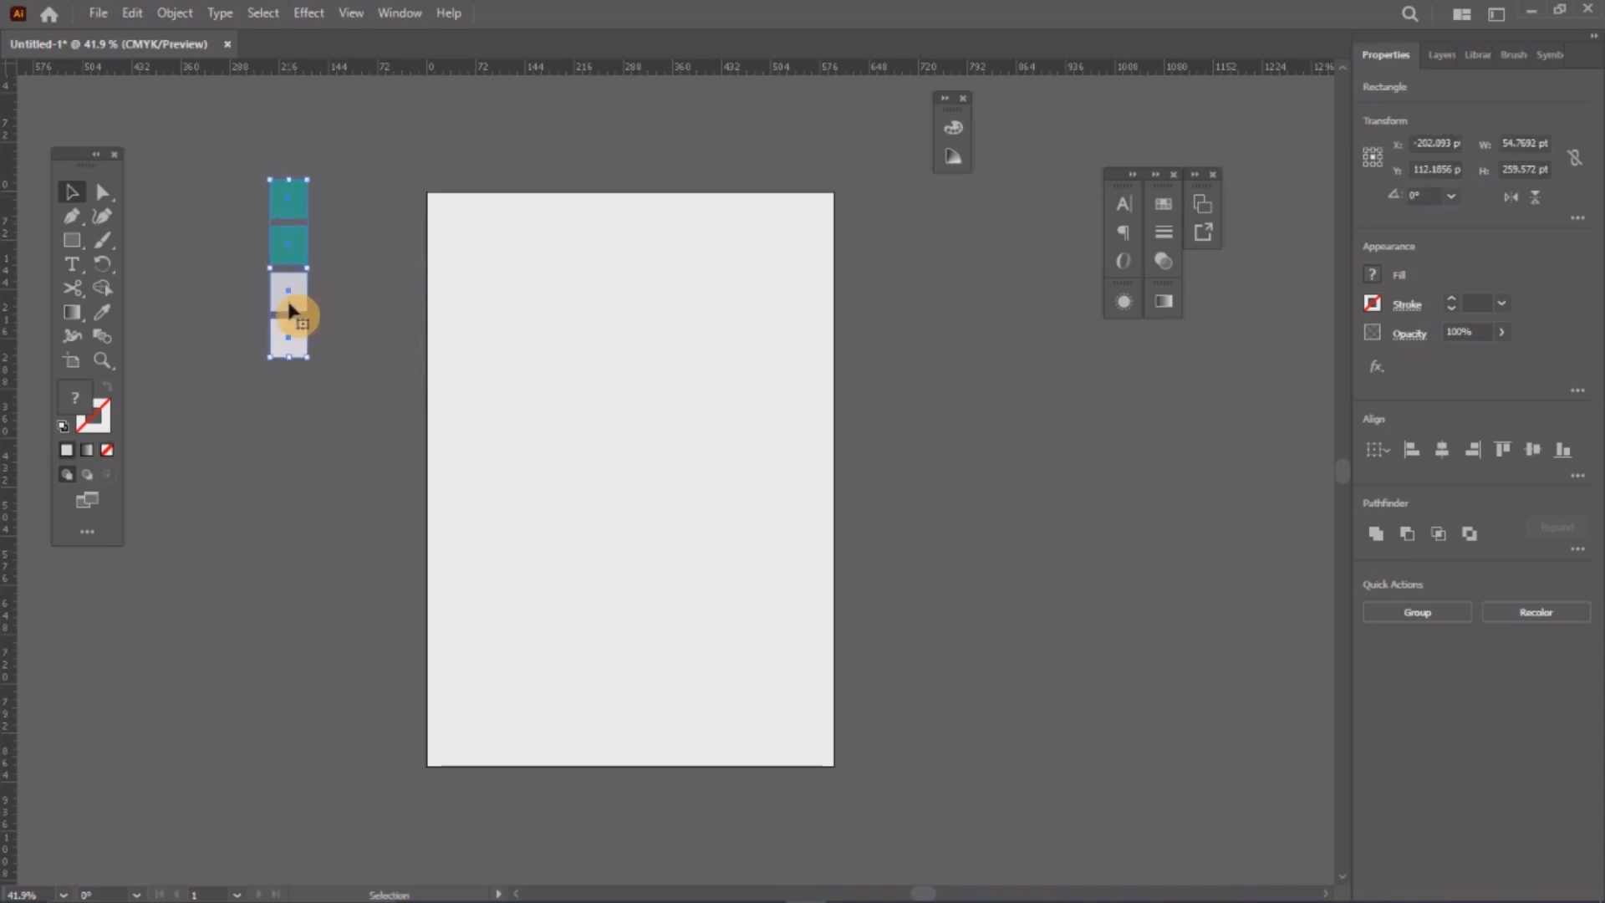
{"action": "left_click", "coordinate": [320, 156]}
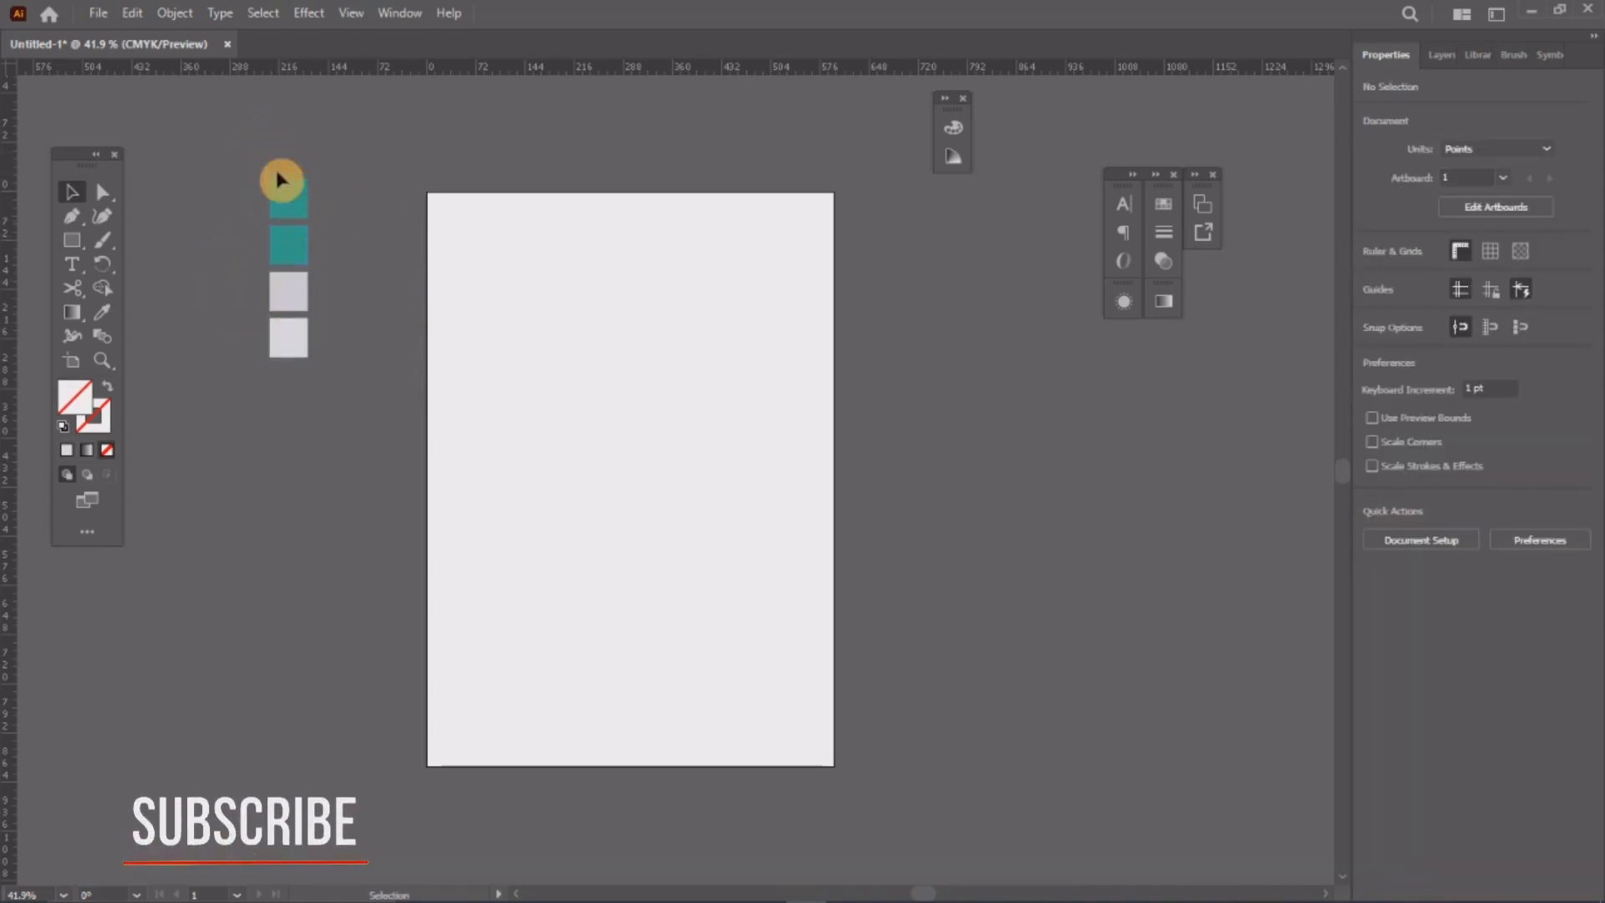
{"action": "key", "text": "z"}
{"action": "left_click_drag", "start_coordinate": [286, 204], "coordinate": [381, 384]}
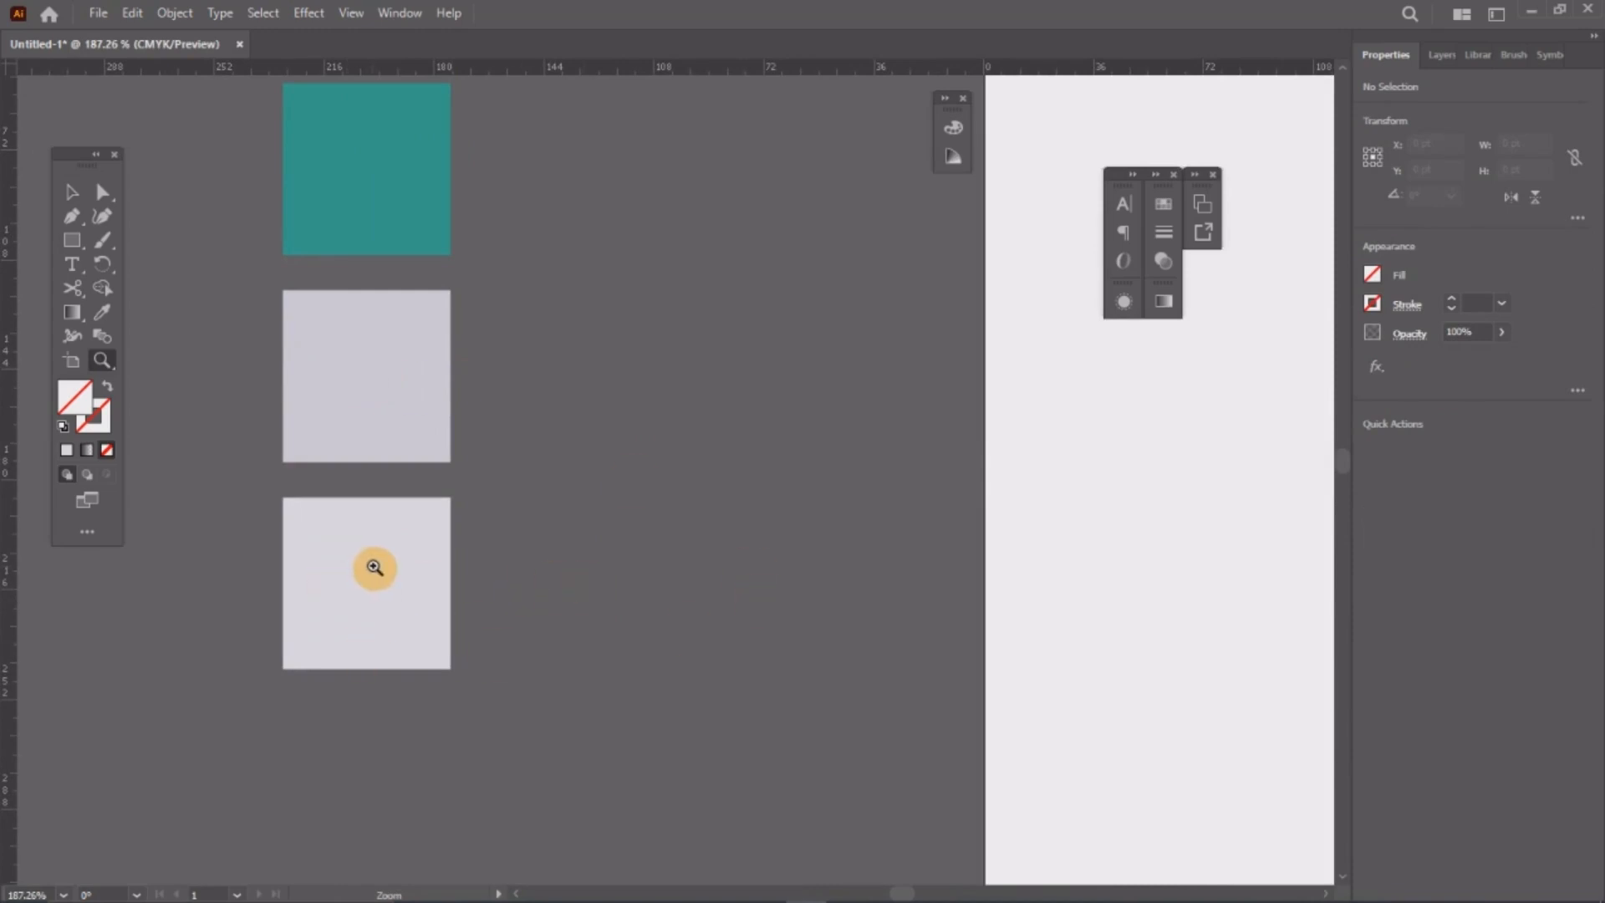
{"action": "left_click_drag", "start_coordinate": [374, 567], "coordinate": [327, 537]}
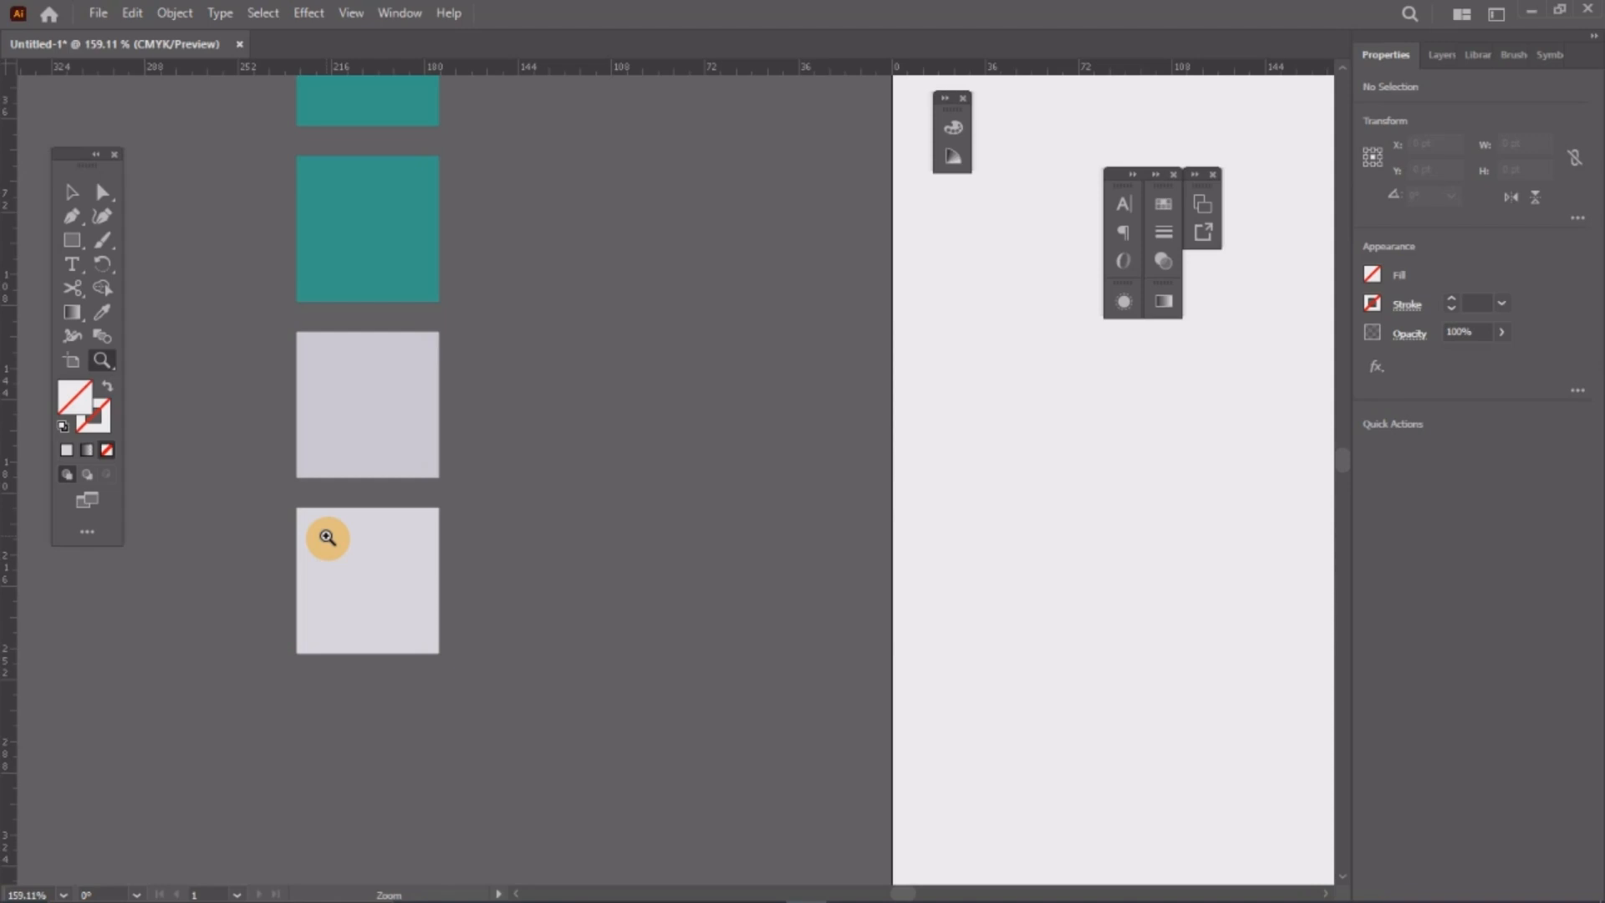
{"action": "left_click_drag", "start_coordinate": [512, 541], "coordinate": [11, 268]}
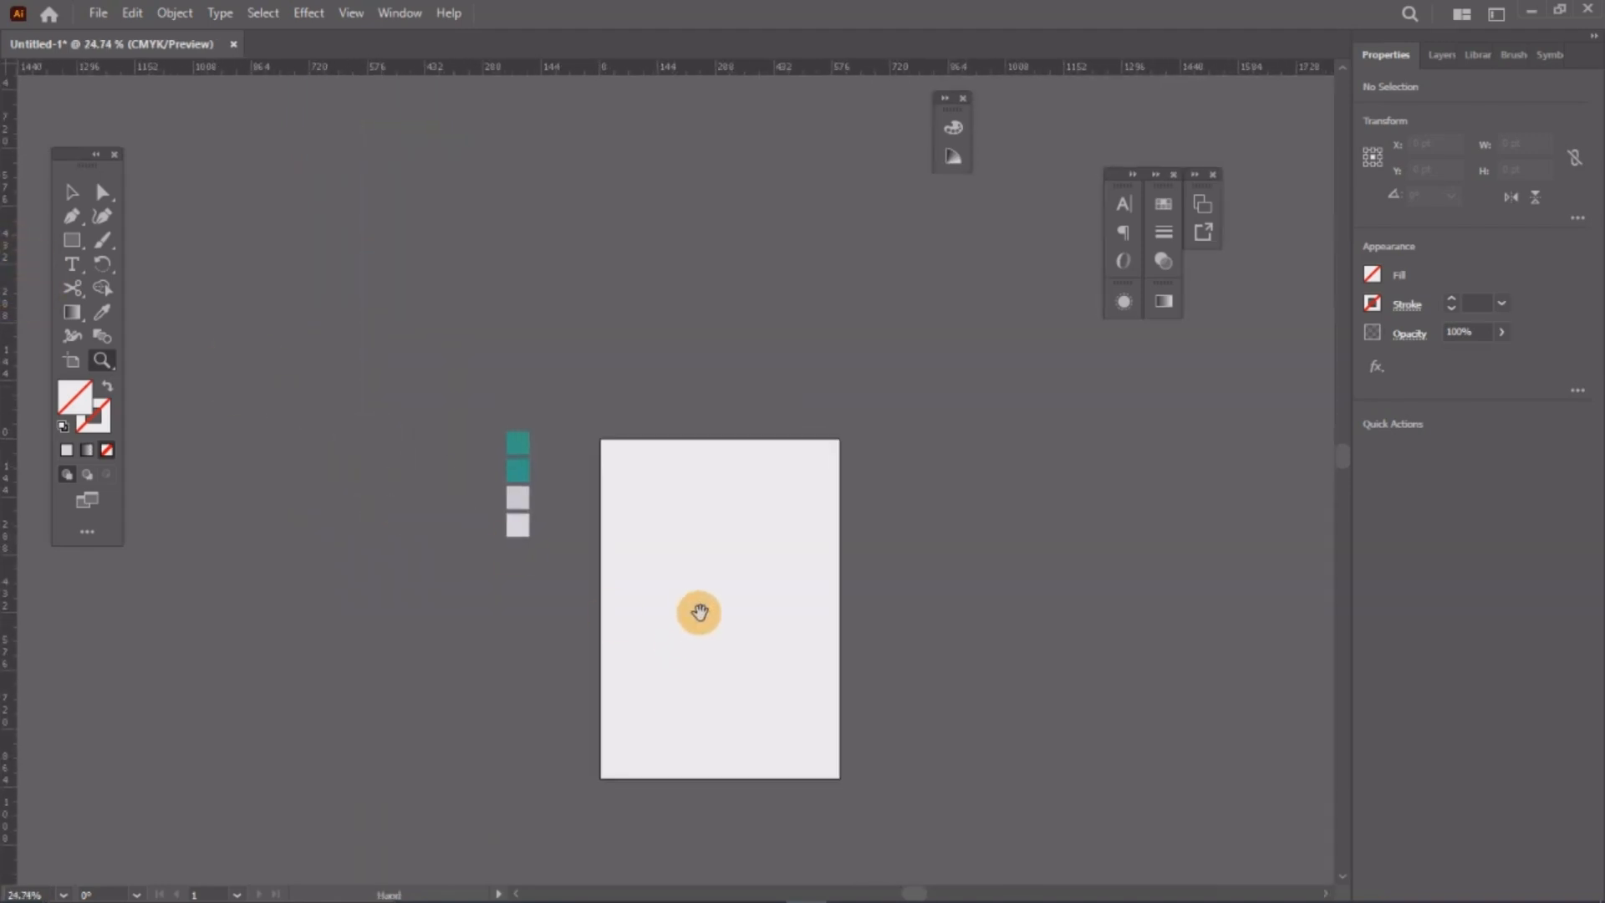
{"action": "left_click_drag", "start_coordinate": [699, 609], "coordinate": [555, 465]}
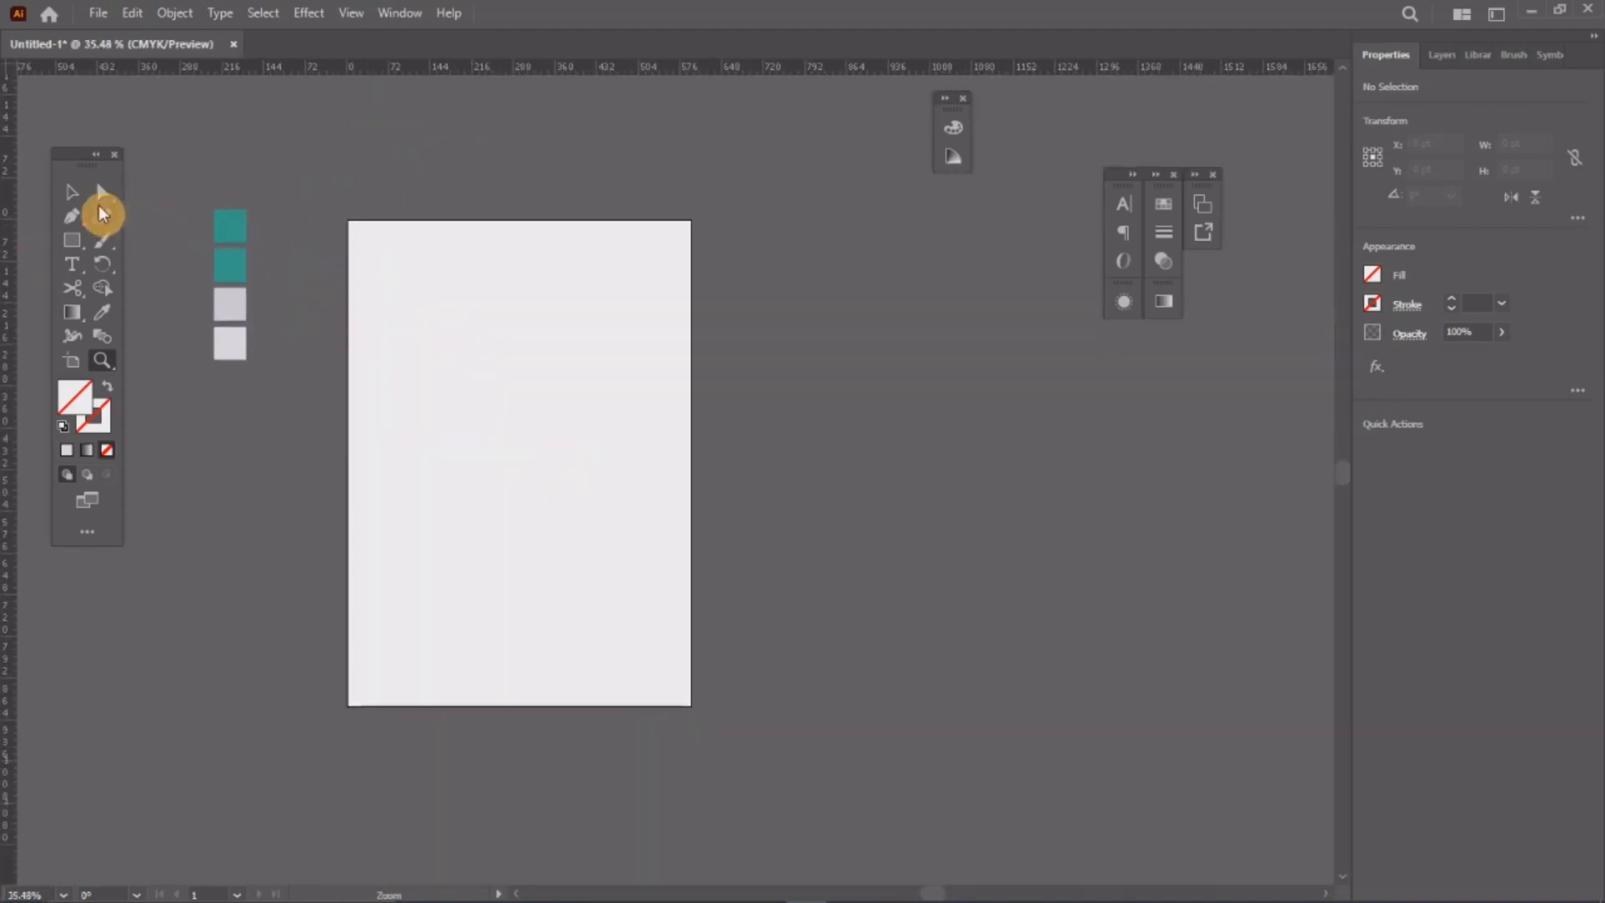
{"action": "left_click", "coordinate": [72, 192]}
{"action": "left_click_drag", "start_coordinate": [516, 269], "coordinate": [650, 269]}
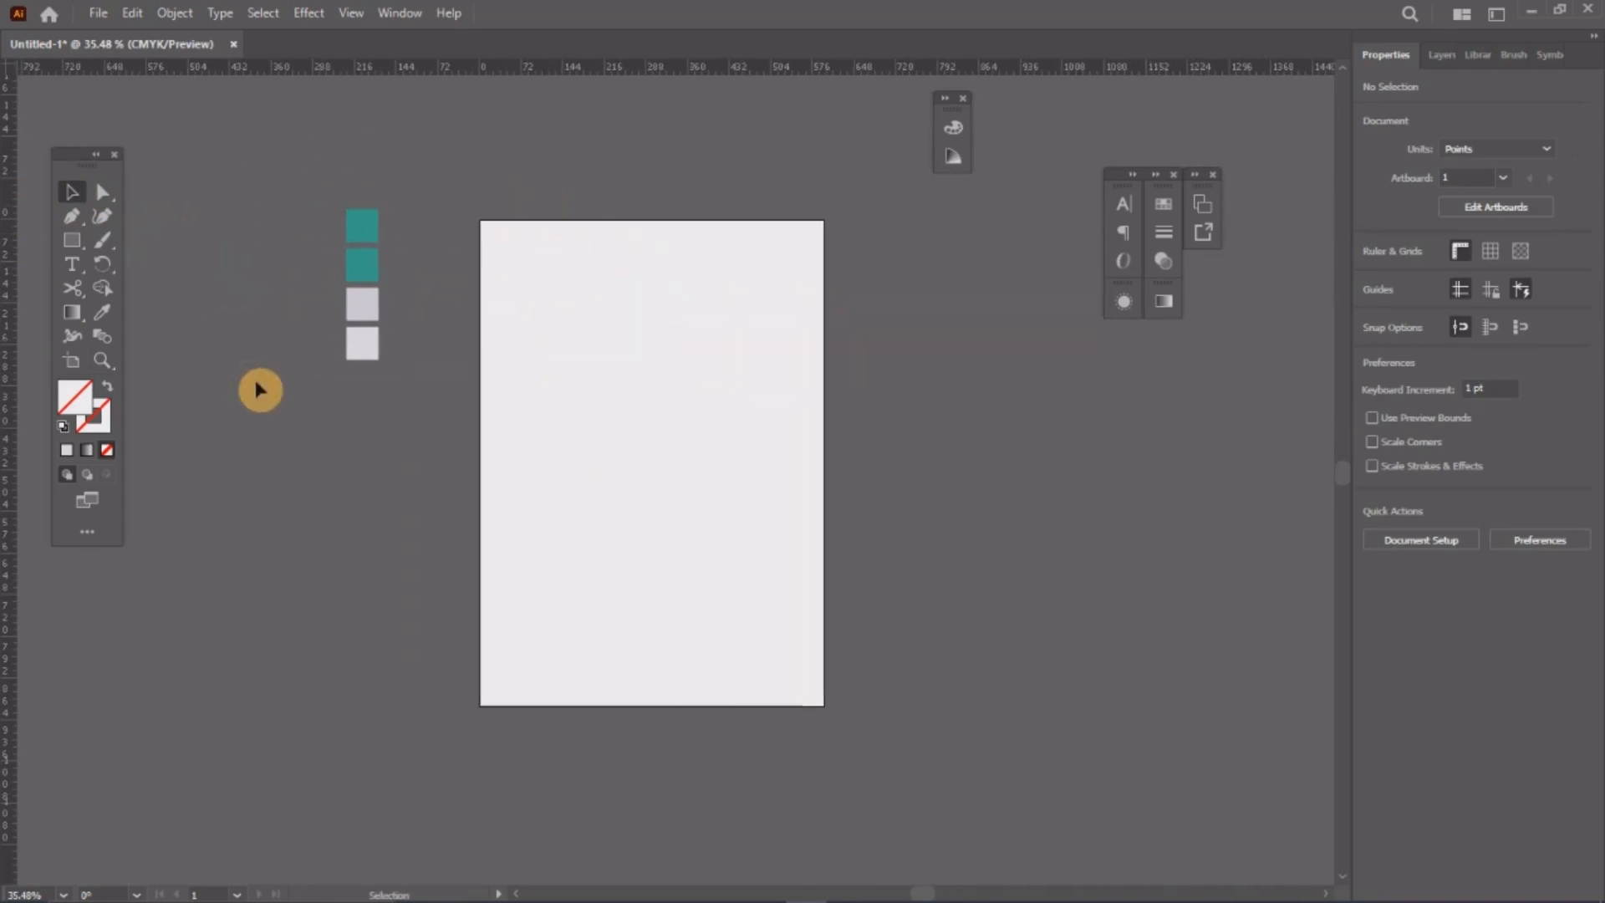
Step: Draw a rectangle spanning the whole artboard from corner to corner
{"action": "left_click", "coordinate": [74, 240]}
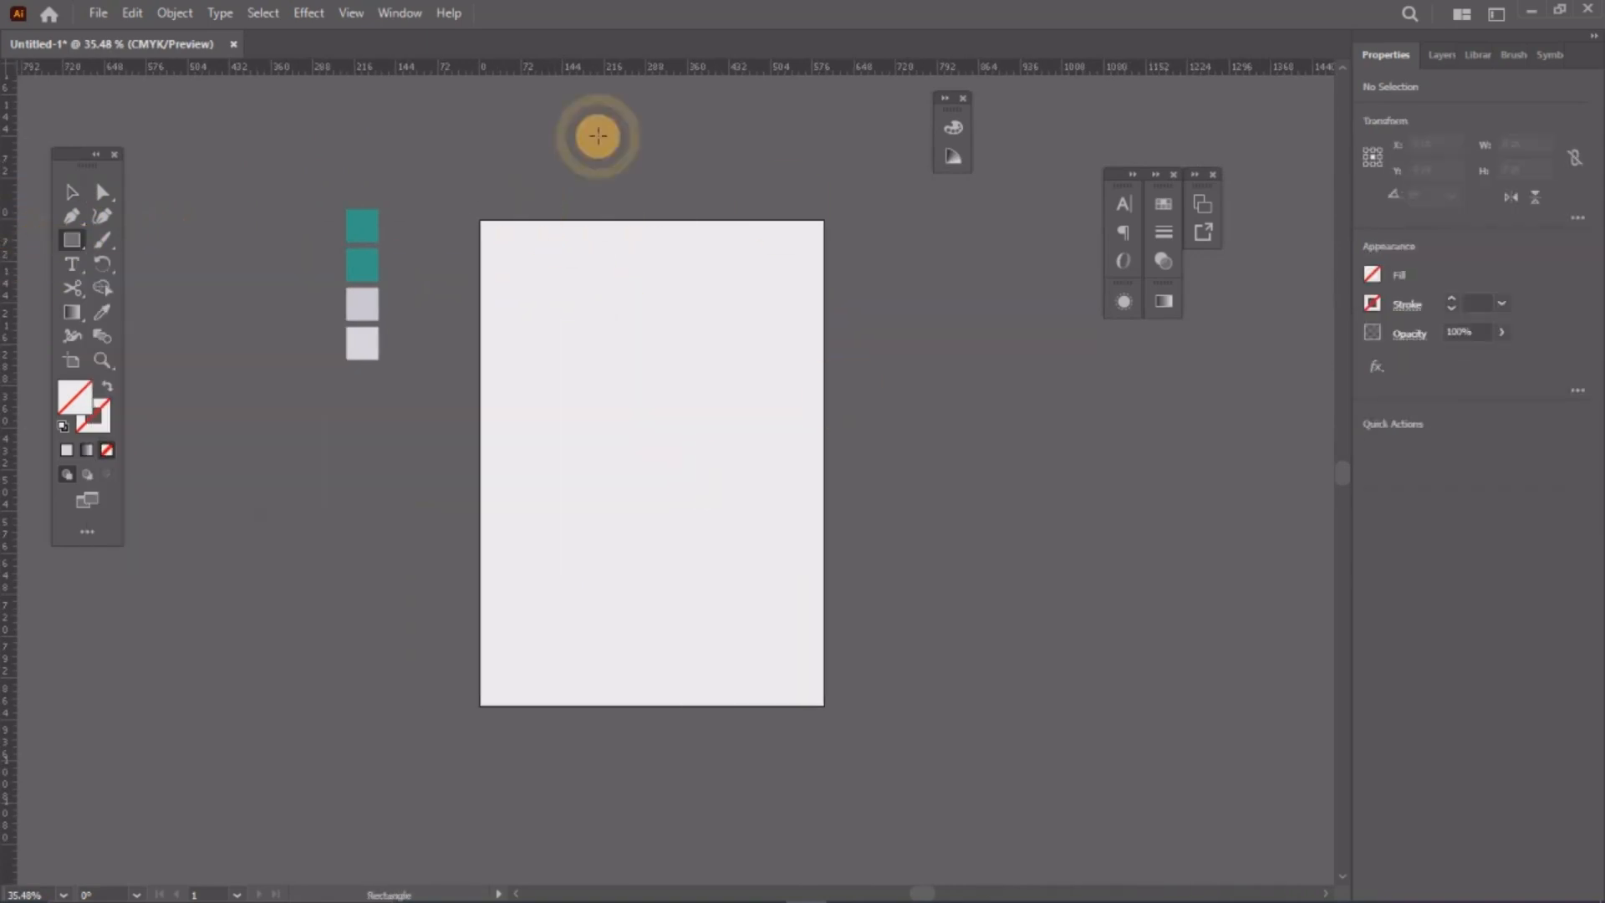
{"action": "left_click_drag", "start_coordinate": [480, 221], "coordinate": [823, 706]}
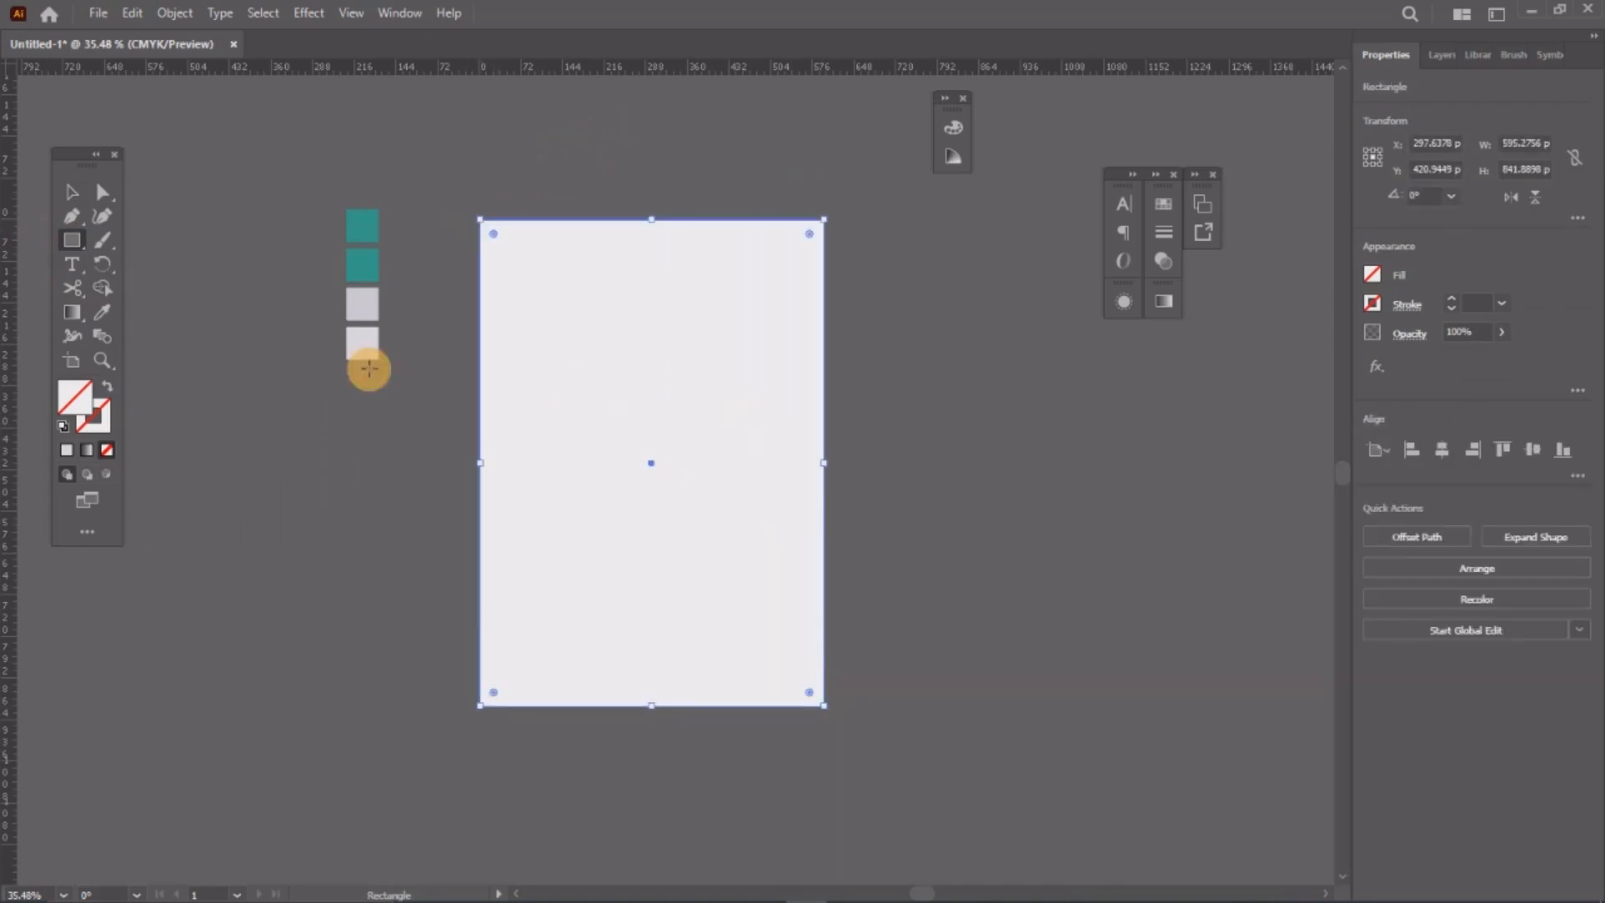
{"action": "left_click", "coordinate": [69, 191]}
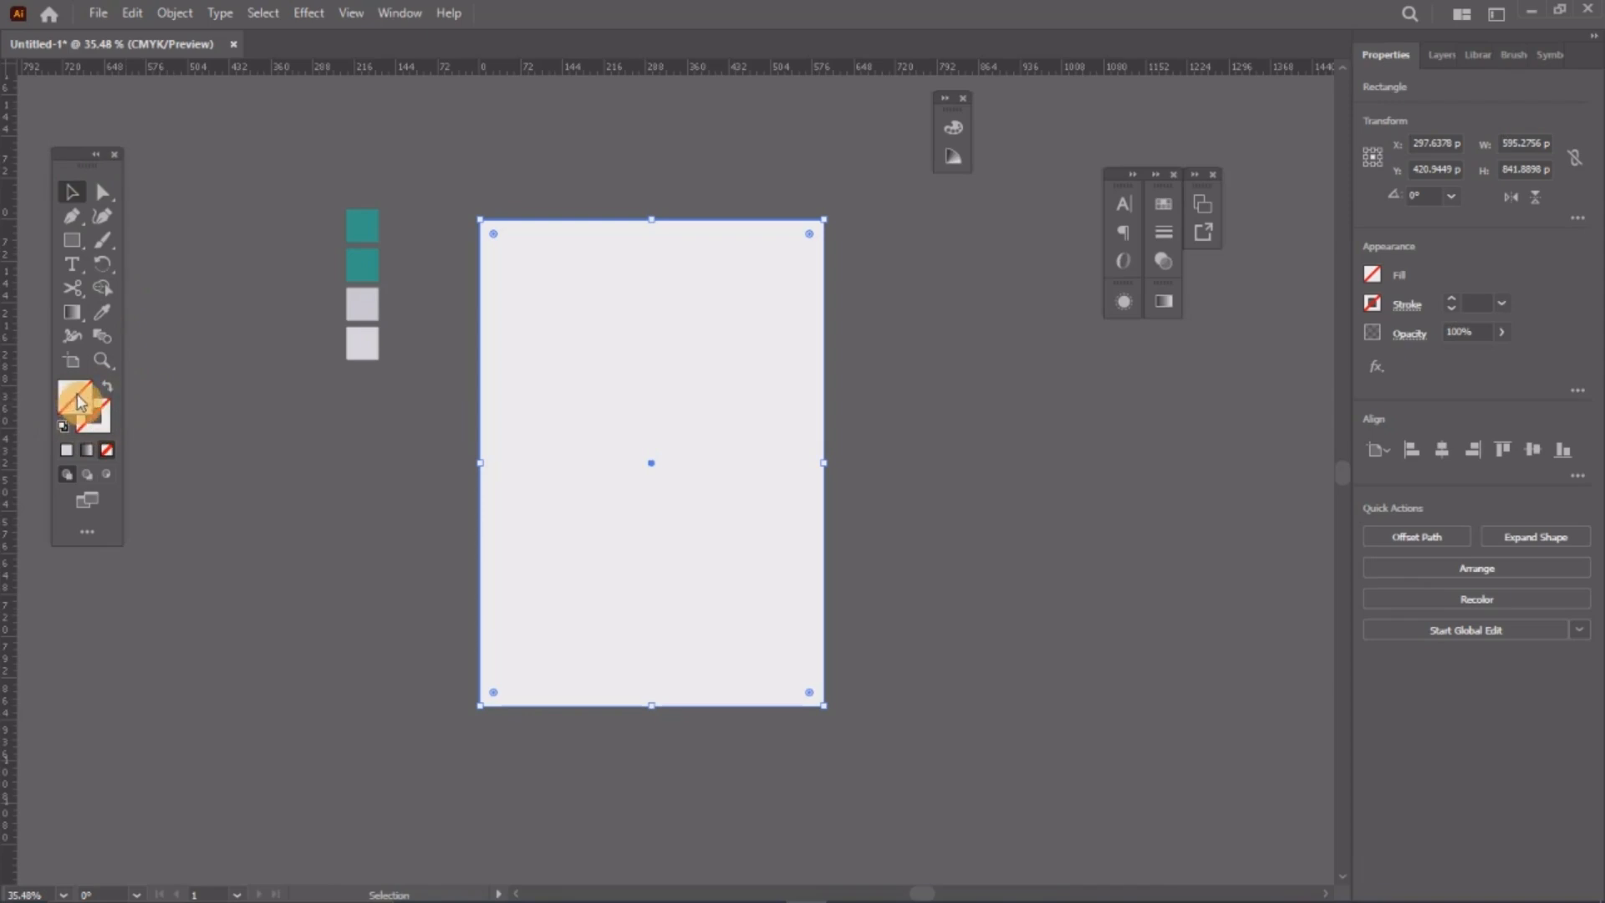
Step: Fill the page rectangle with the fourth square's light grey using the Eyedropper
{"action": "left_click", "coordinate": [89, 429]}
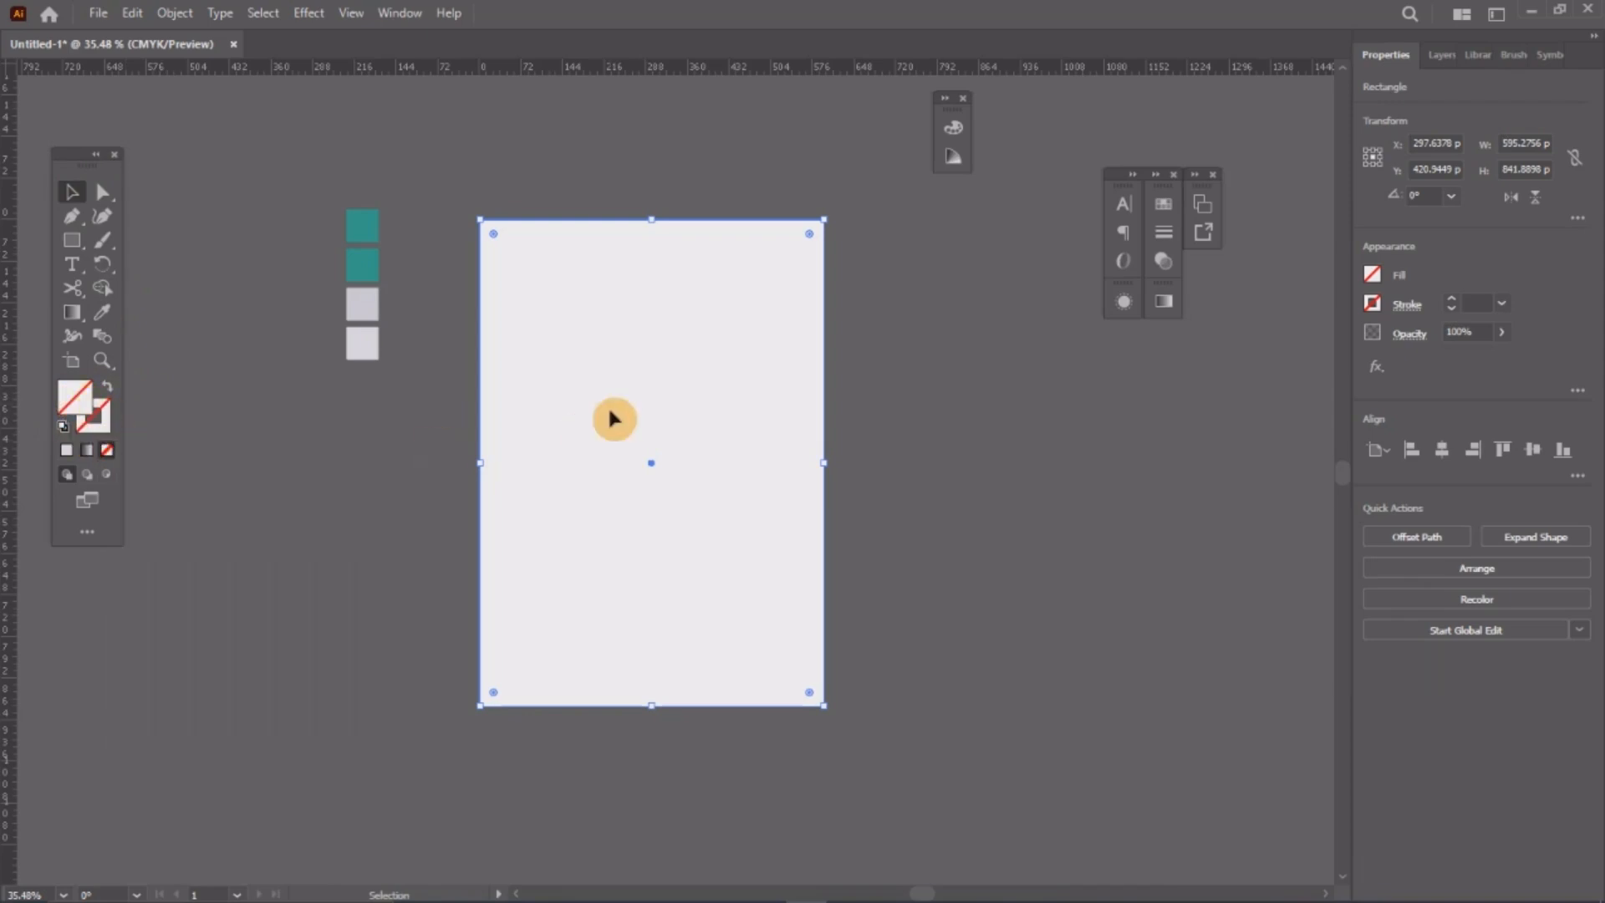
{"action": "left_click_drag", "start_coordinate": [667, 316], "coordinate": [627, 312]}
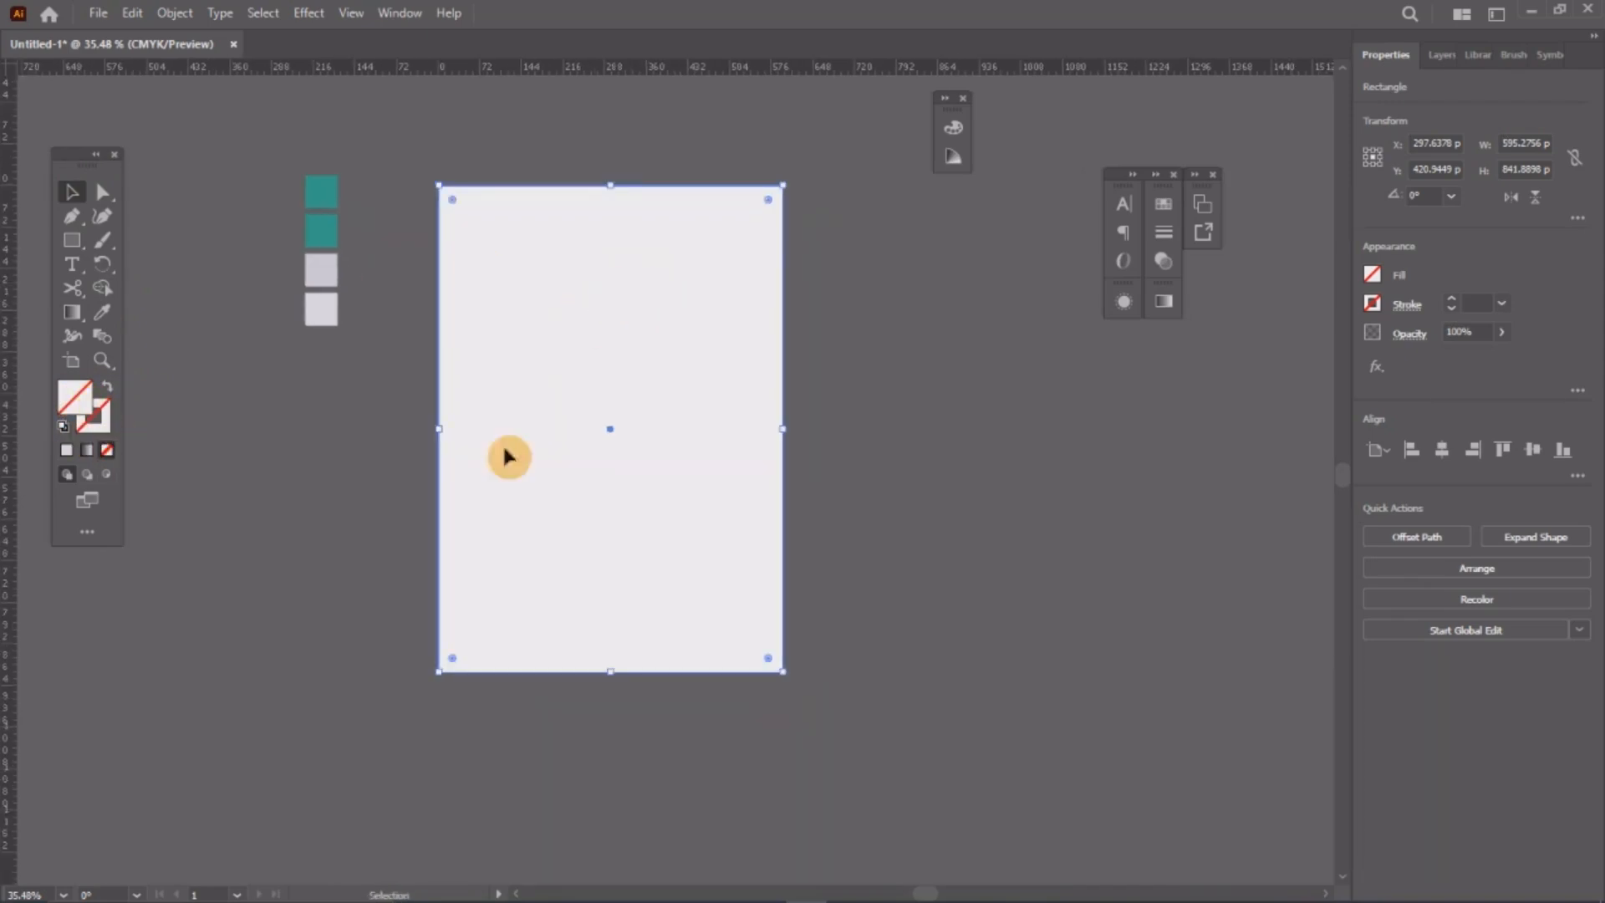
{"action": "left_click", "coordinate": [104, 316]}
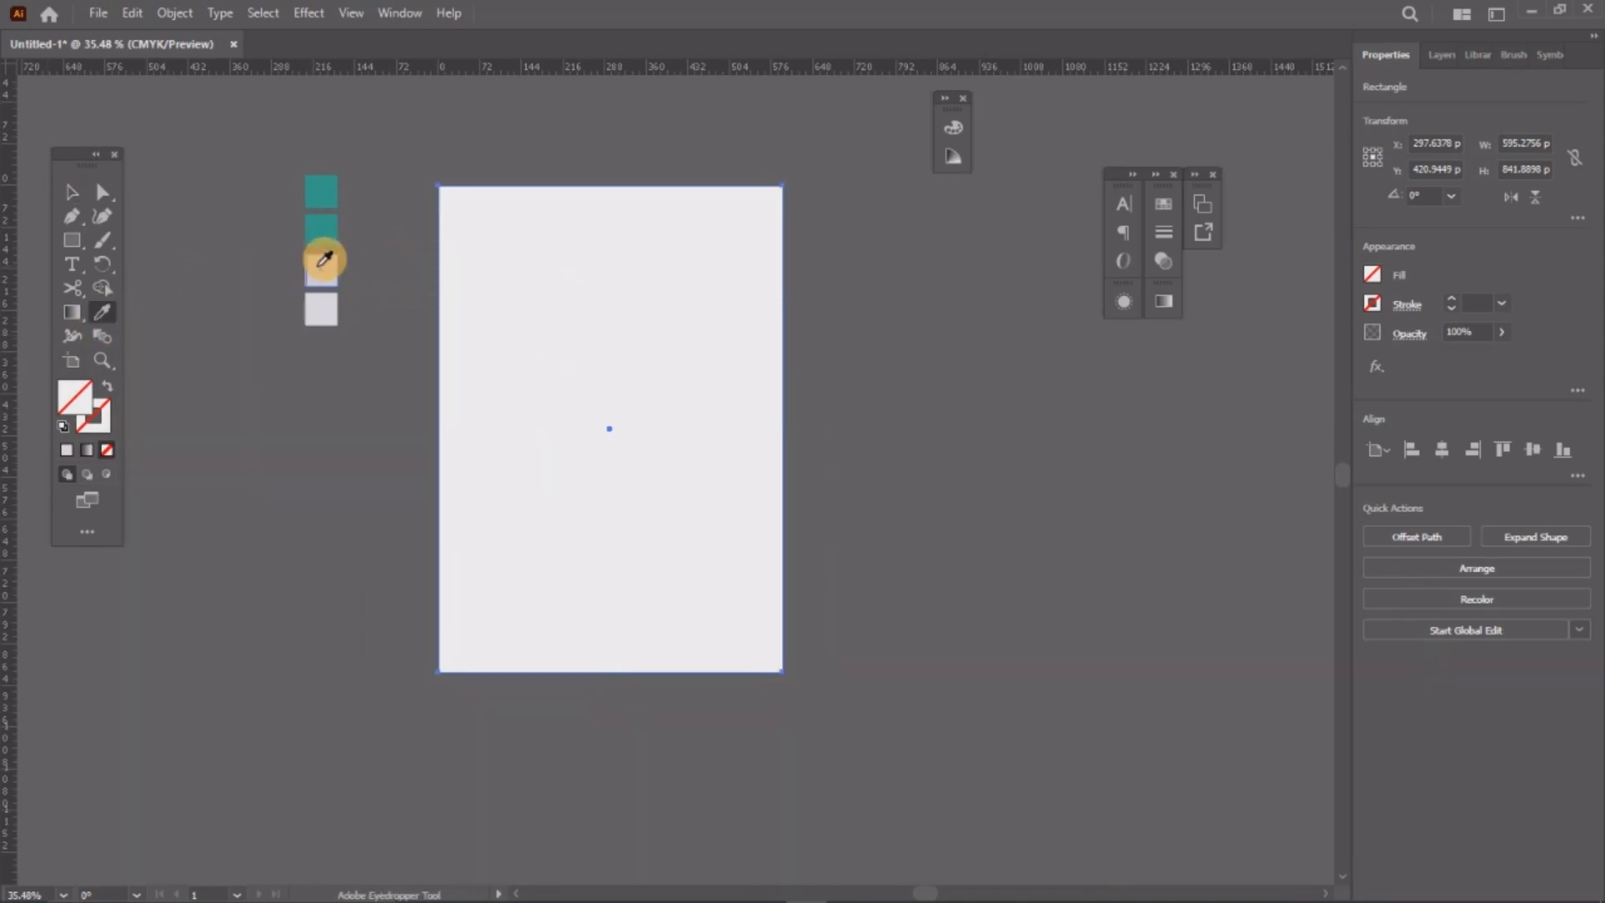
{"action": "left_click", "coordinate": [324, 310]}
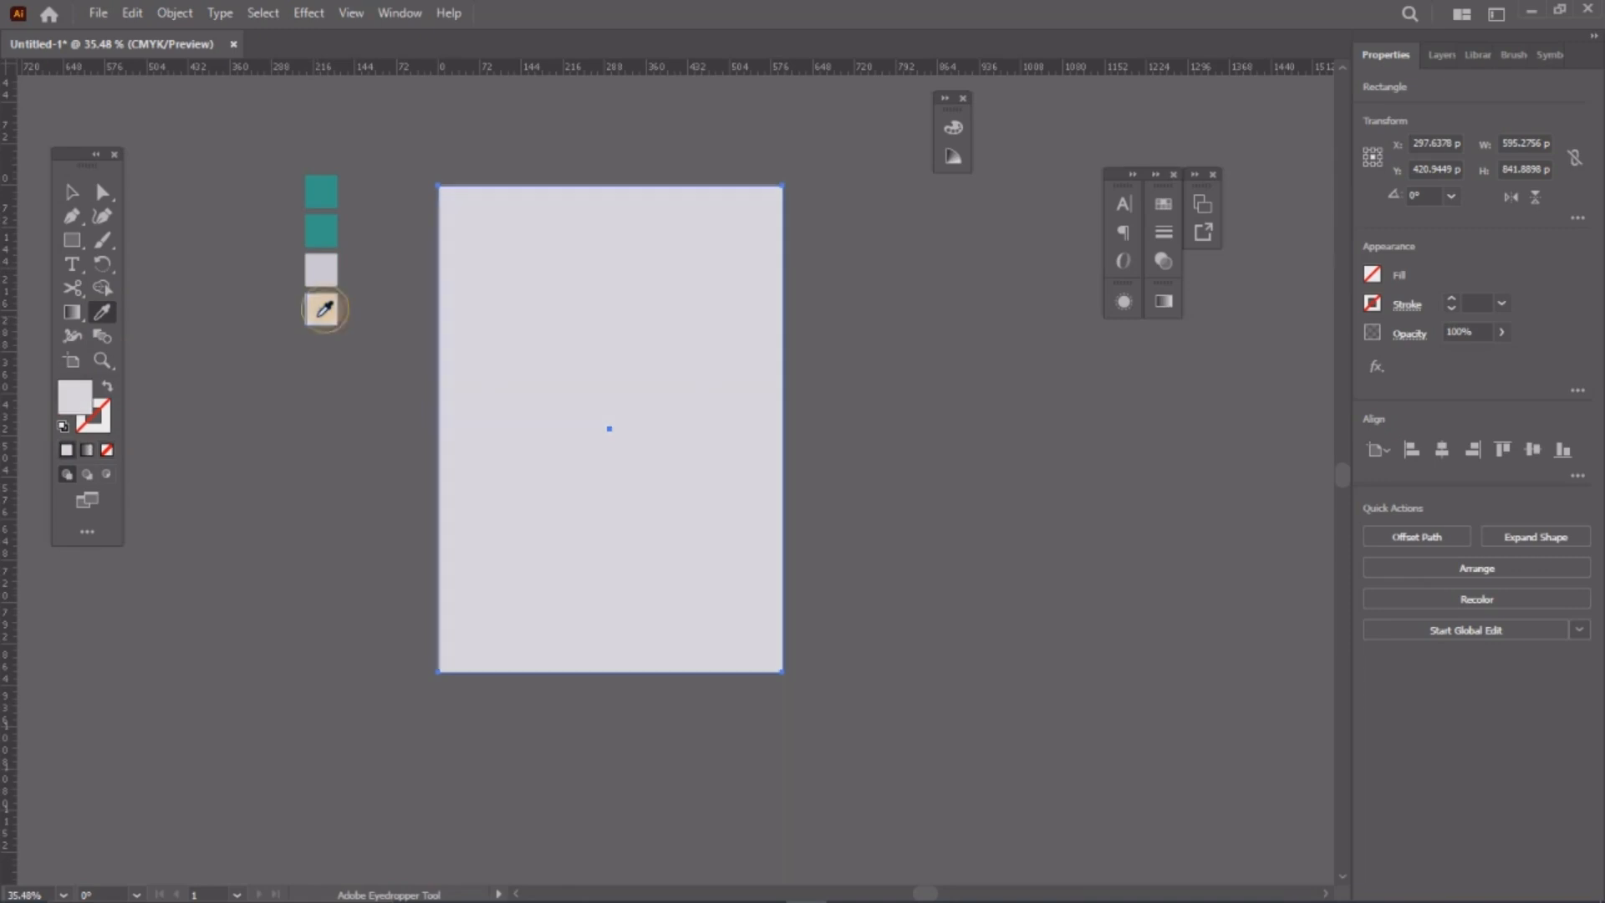
{"action": "left_click", "coordinate": [69, 193]}
{"action": "key", "text": "z"}
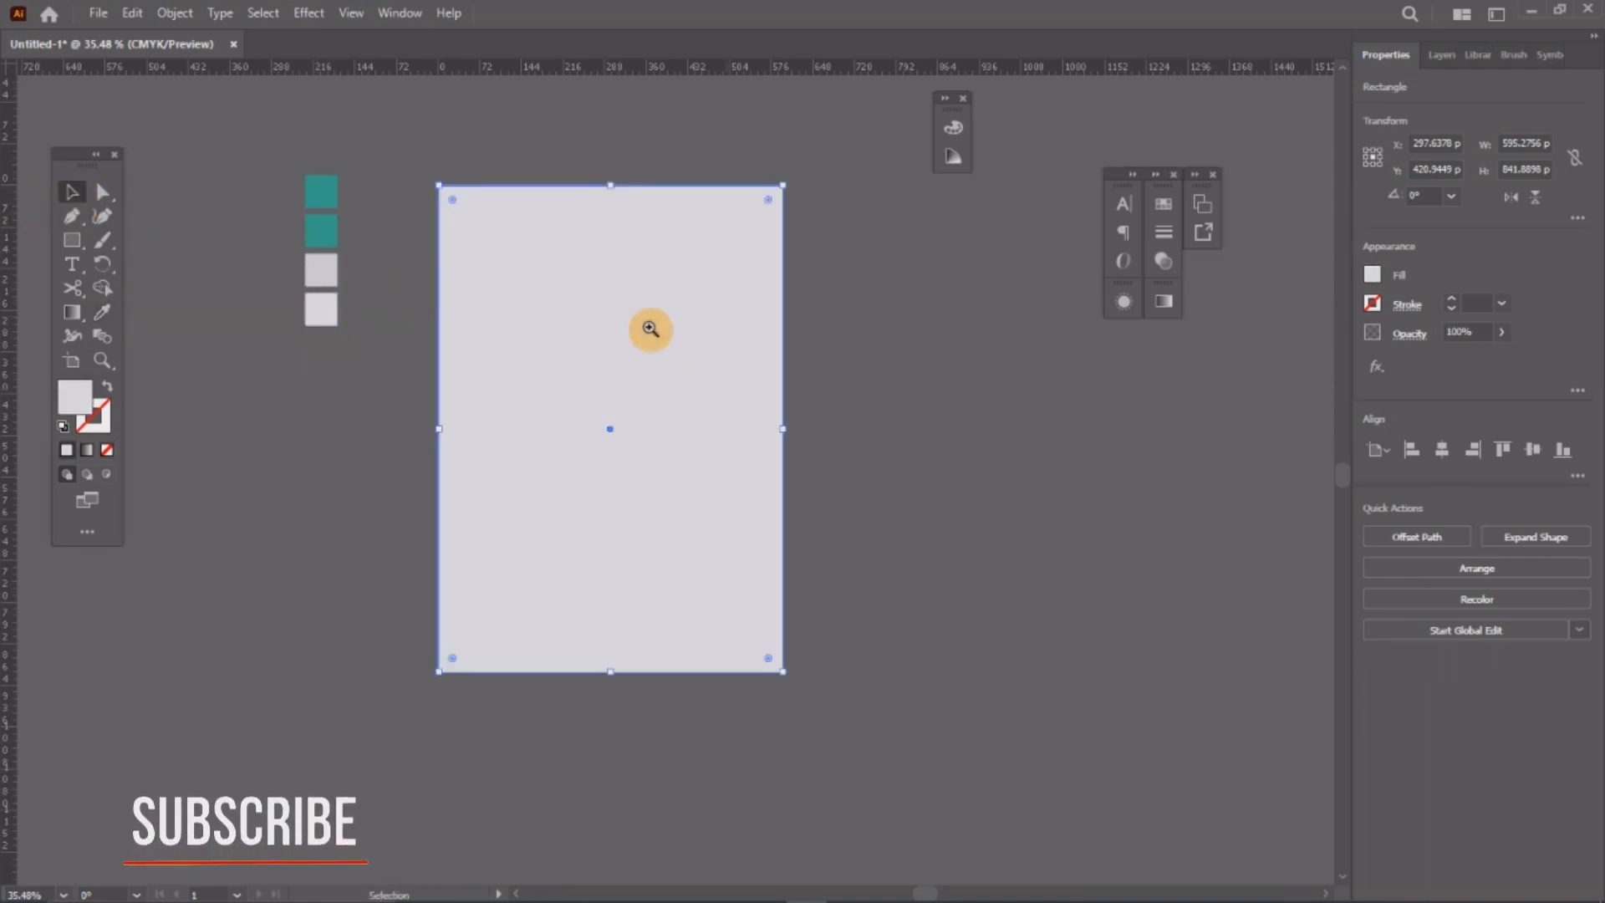
{"action": "left_click_drag", "start_coordinate": [524, 333], "coordinate": [595, 390]}
{"action": "key", "text": "space"}
{"action": "key", "text": "space"}
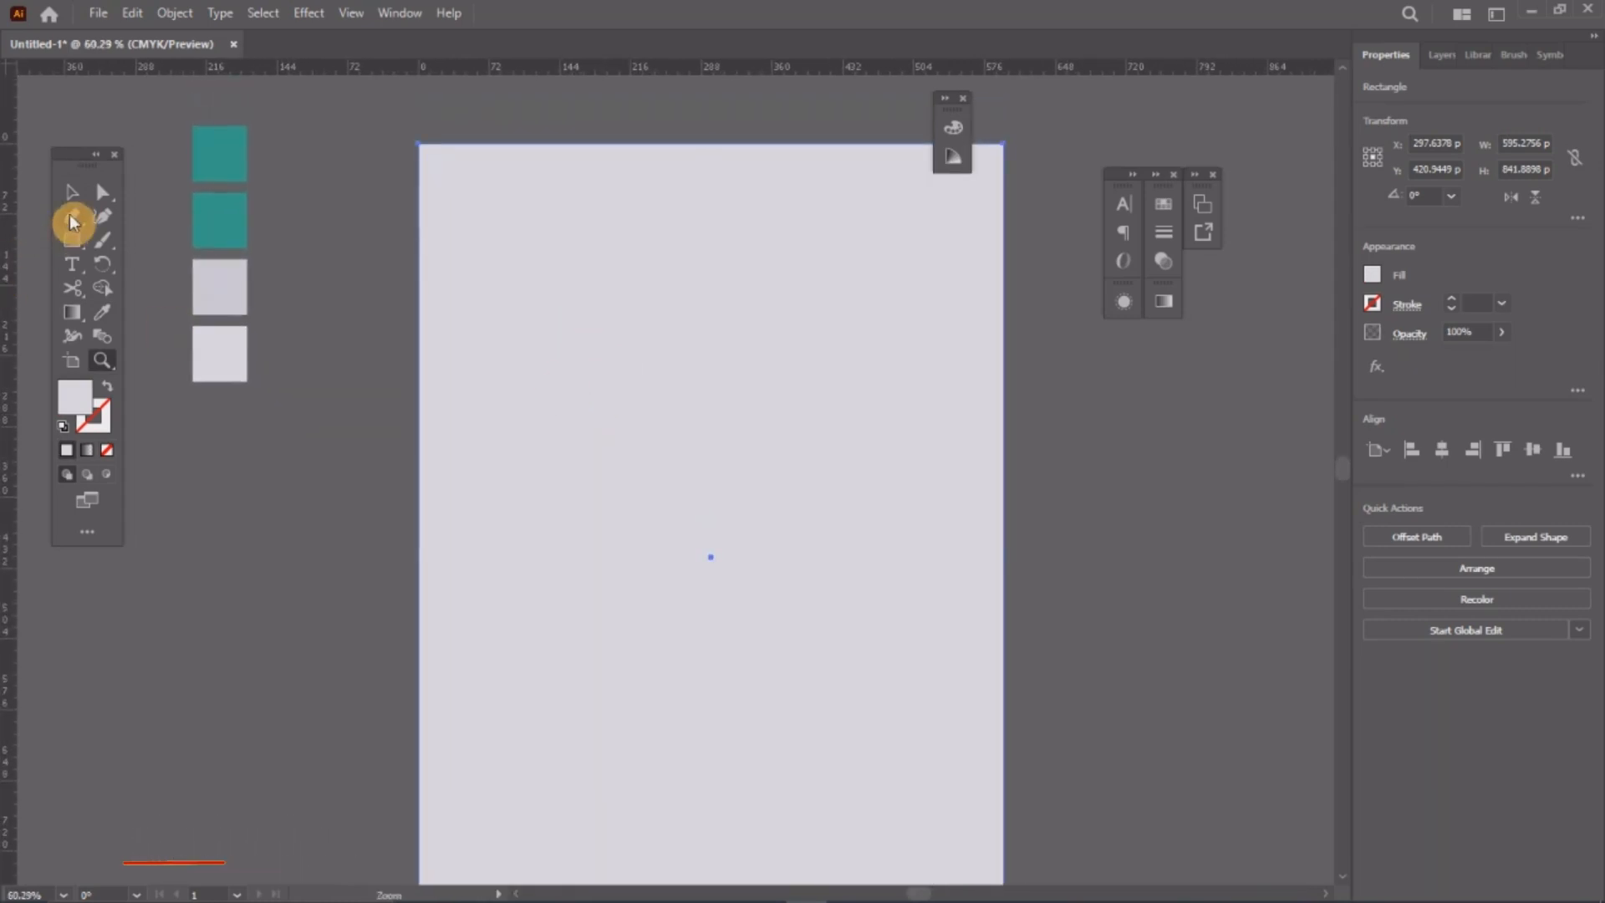
Step: Draw a full-width band across the upper page and fill it with the third square's grey
{"action": "left_click", "coordinate": [71, 240]}
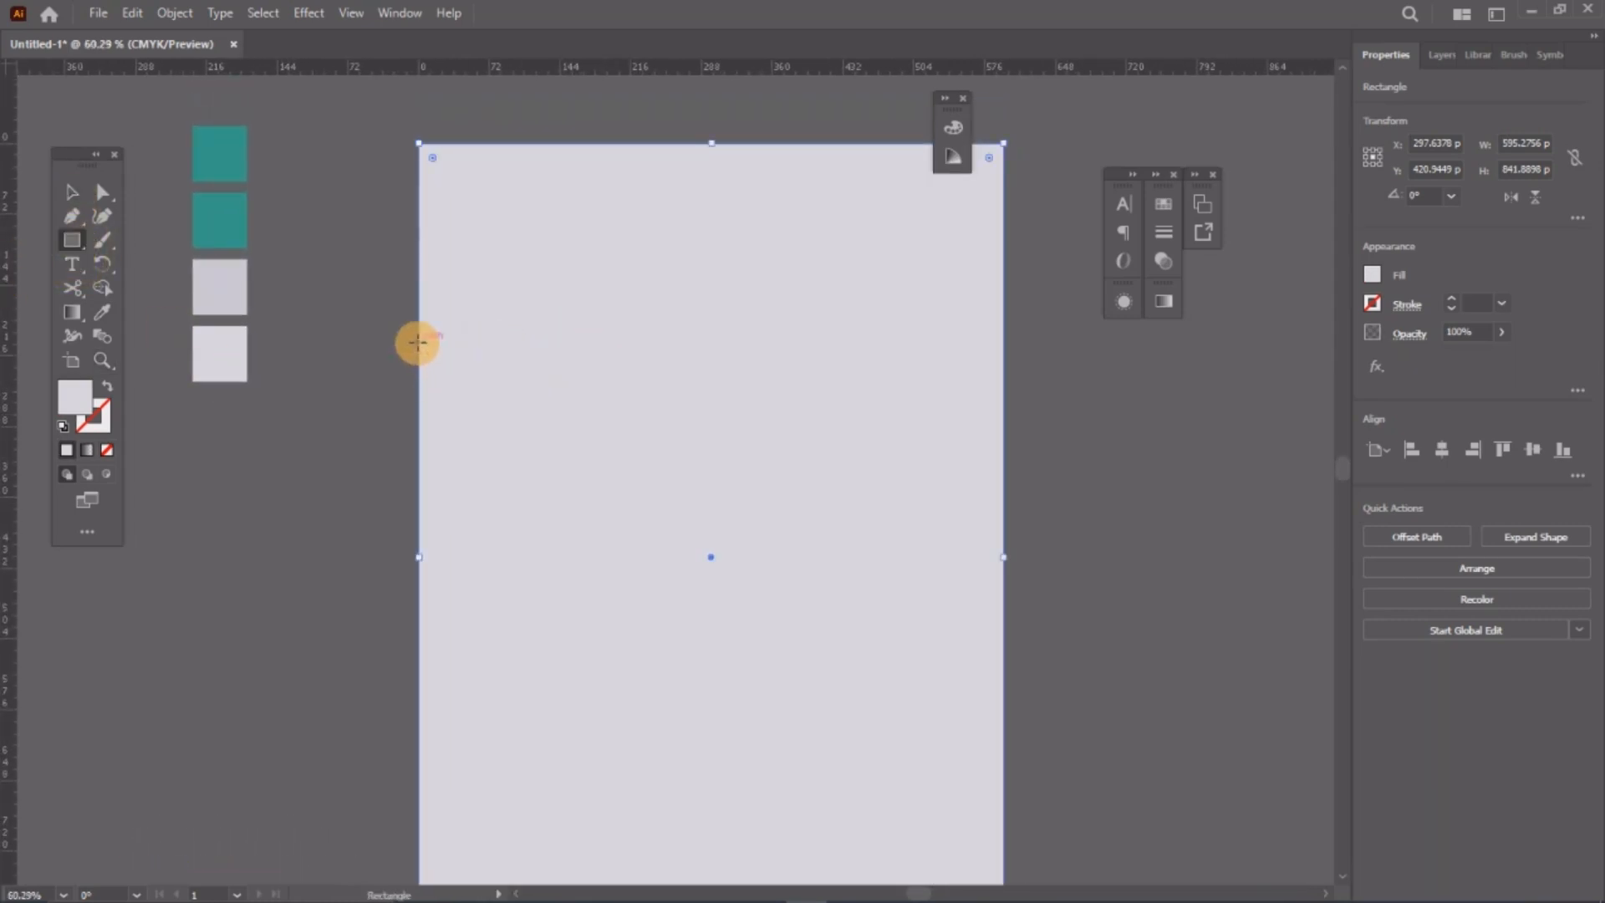
{"action": "left_click_drag", "start_coordinate": [419, 342], "coordinate": [990, 501]}
{"action": "left_click", "coordinate": [72, 191]}
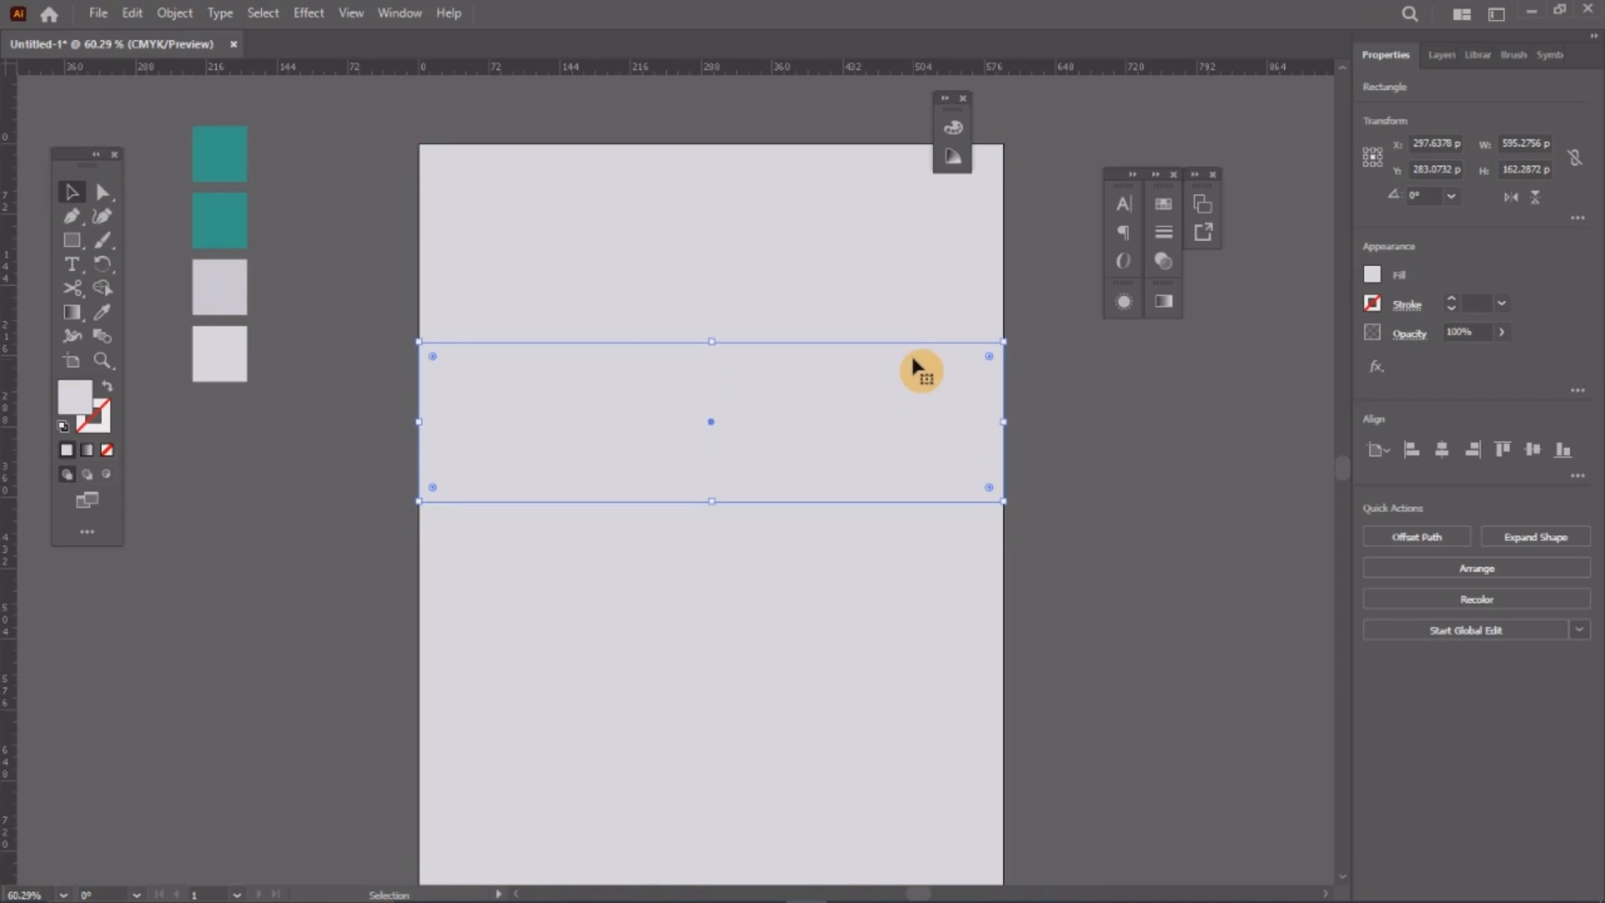
{"action": "left_click", "coordinate": [103, 313]}
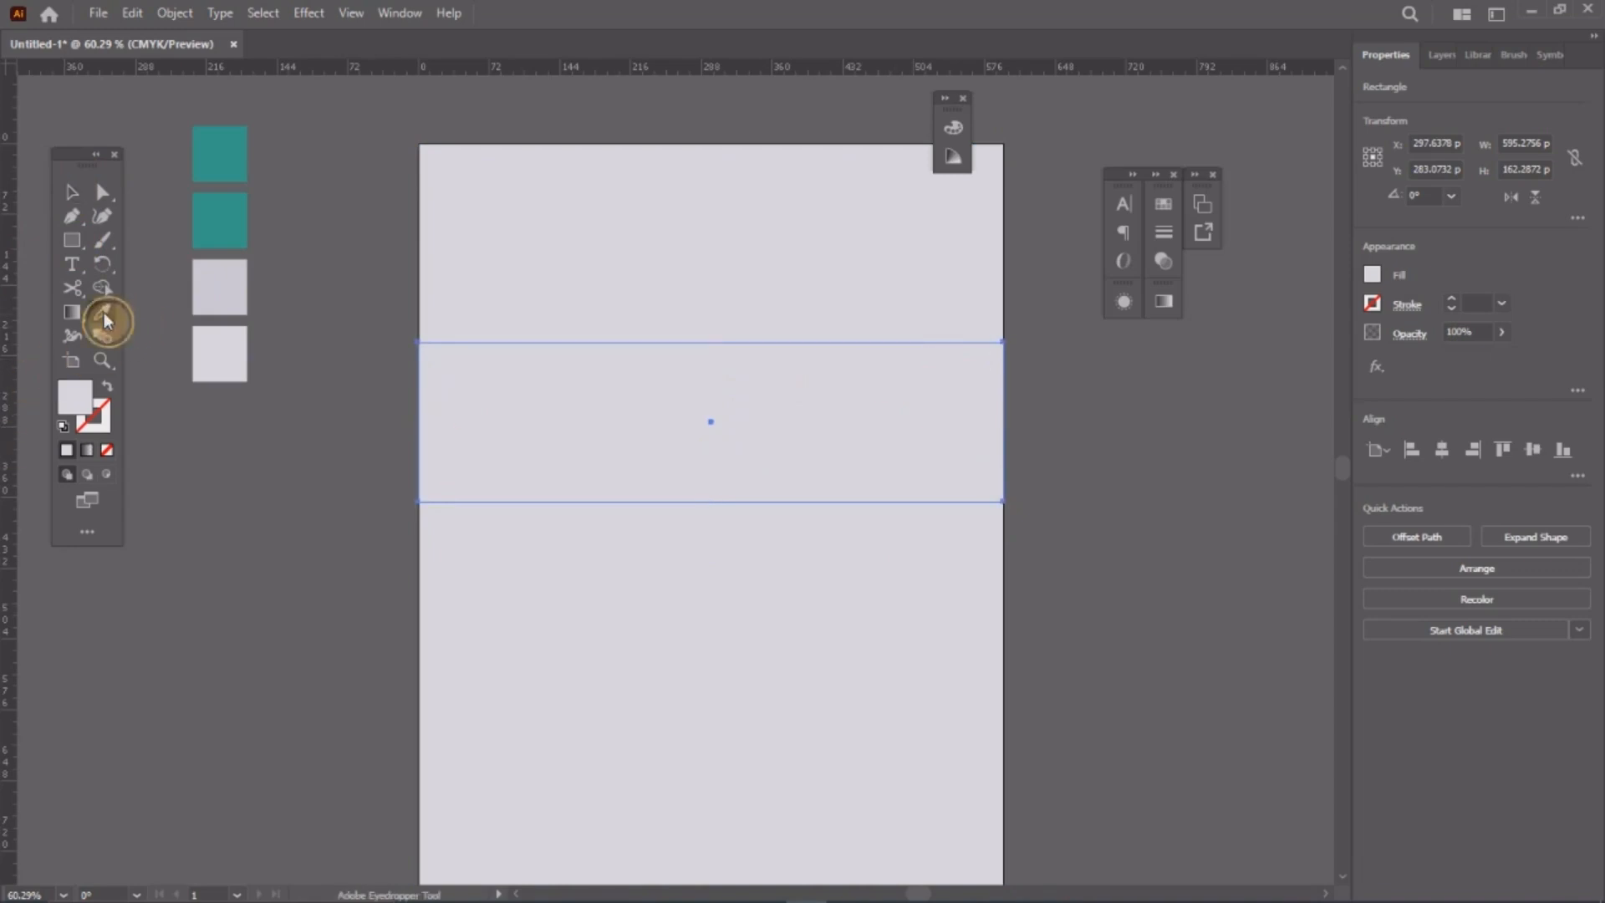
{"action": "left_click", "coordinate": [223, 270]}
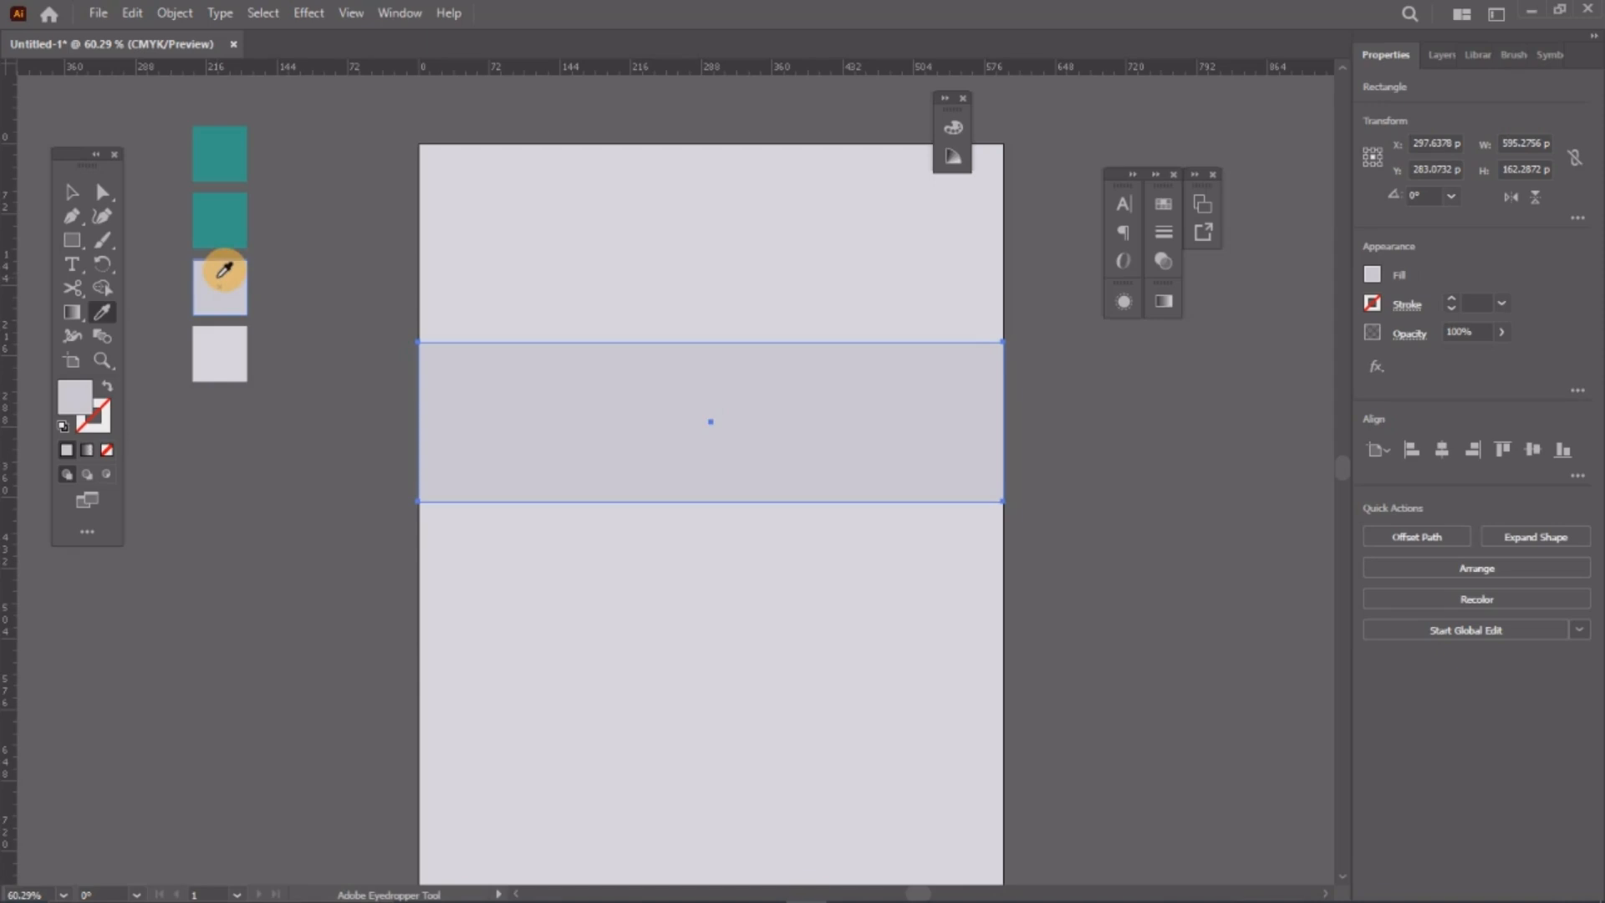
{"action": "left_click", "coordinate": [72, 192]}
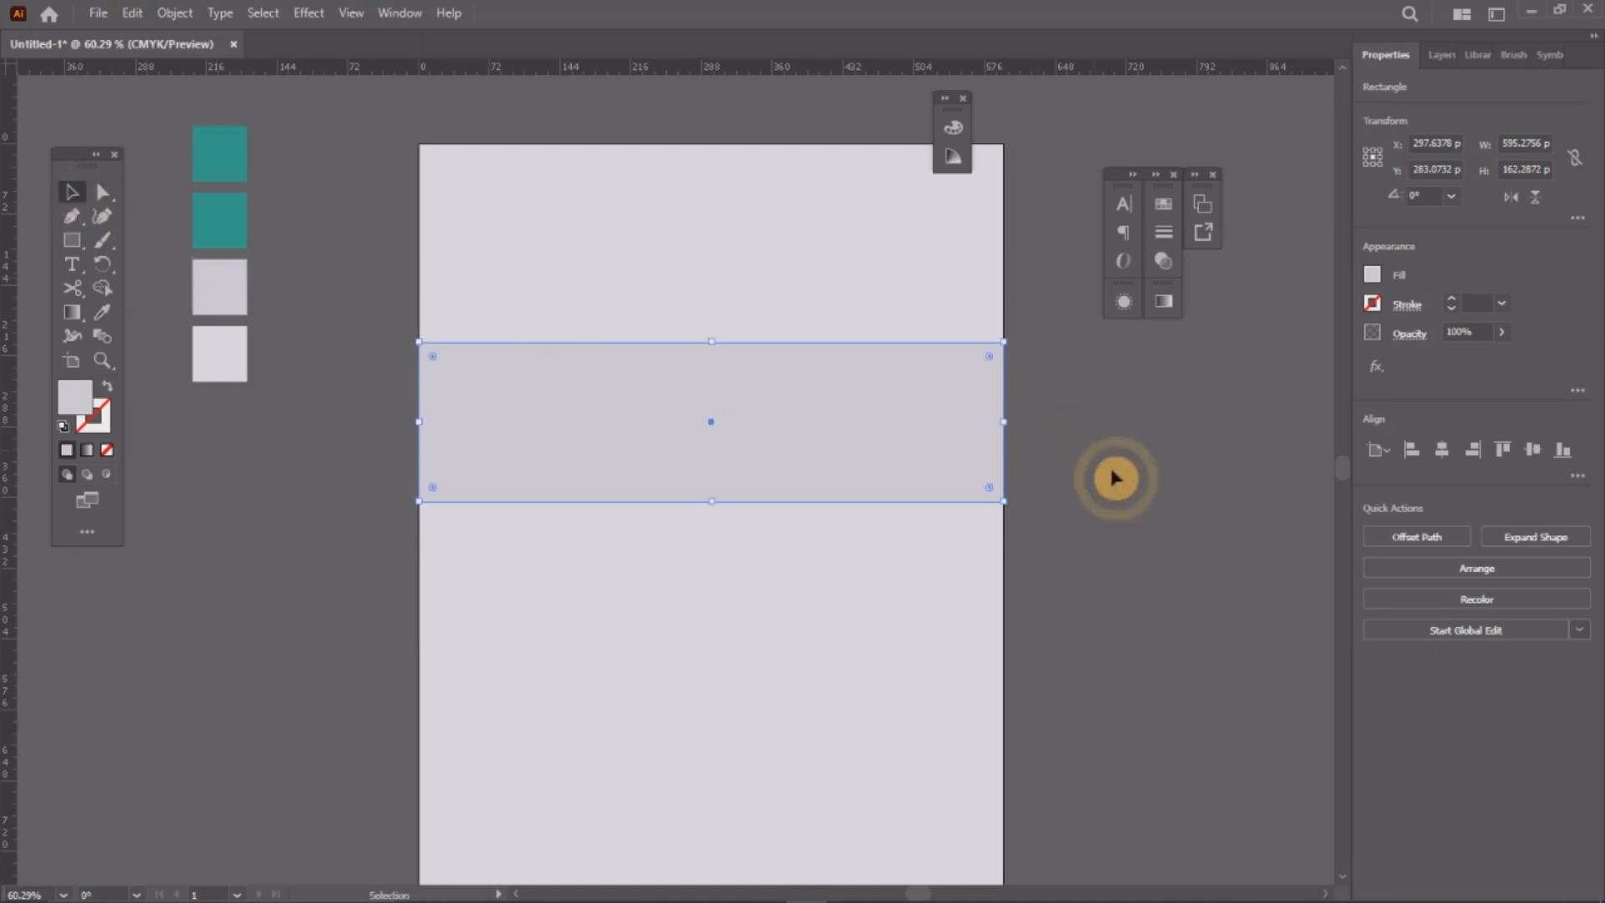
Step: Shrink the band to about 142 pt tall and nudge it upward
{"action": "left_click", "coordinate": [1115, 474]}
{"action": "left_click", "coordinate": [702, 387]}
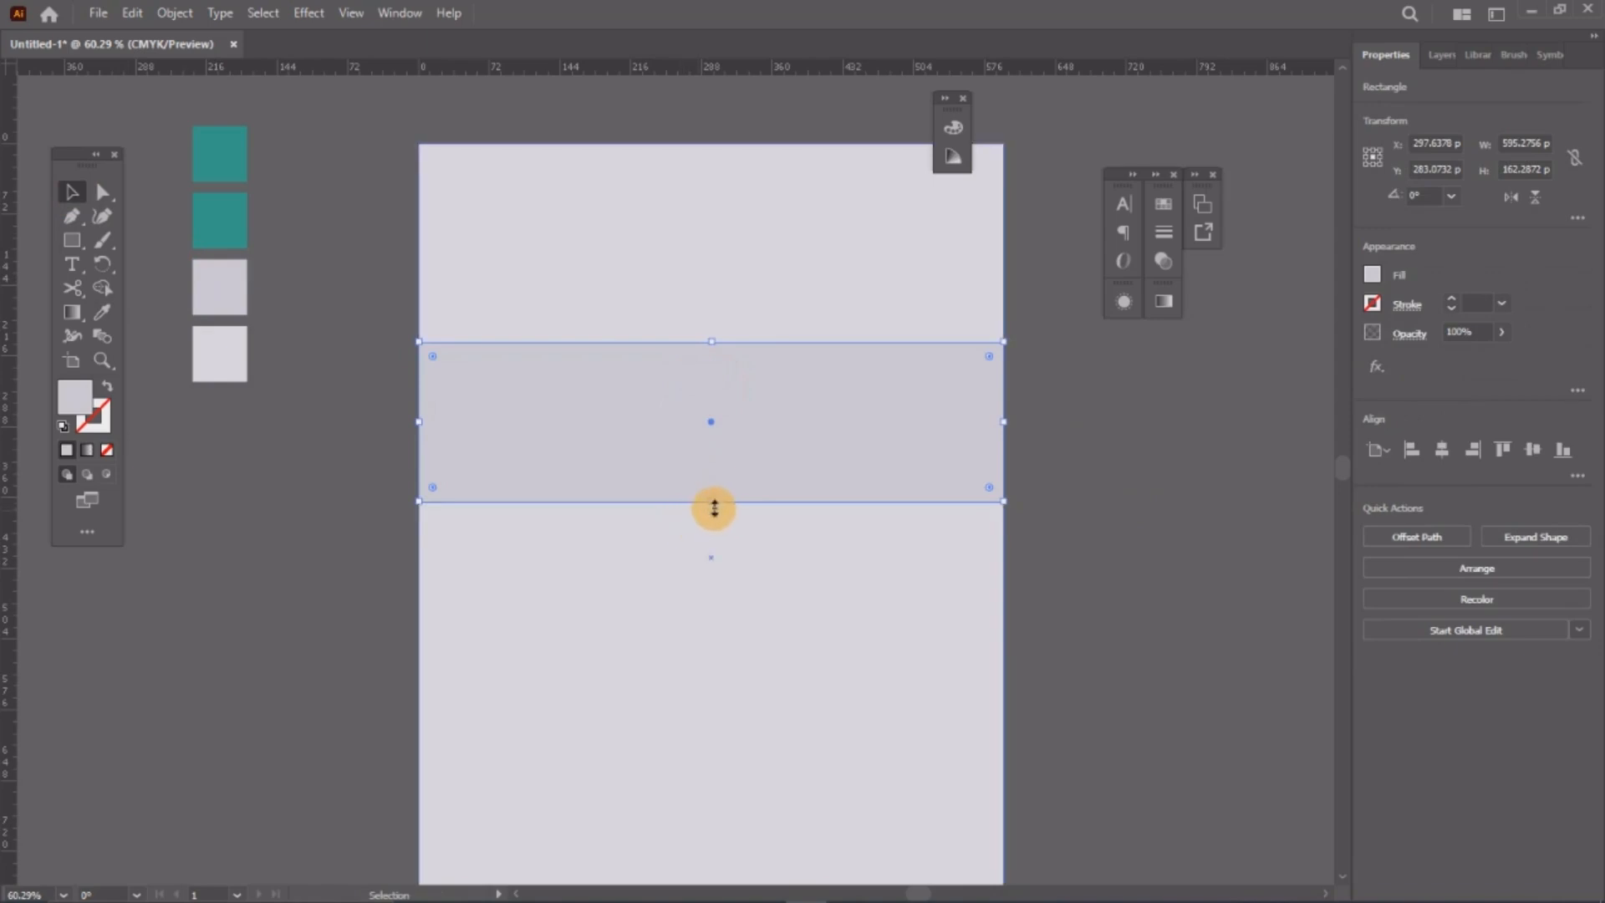
{"action": "left_click_drag", "start_coordinate": [713, 504], "coordinate": [712, 481]}
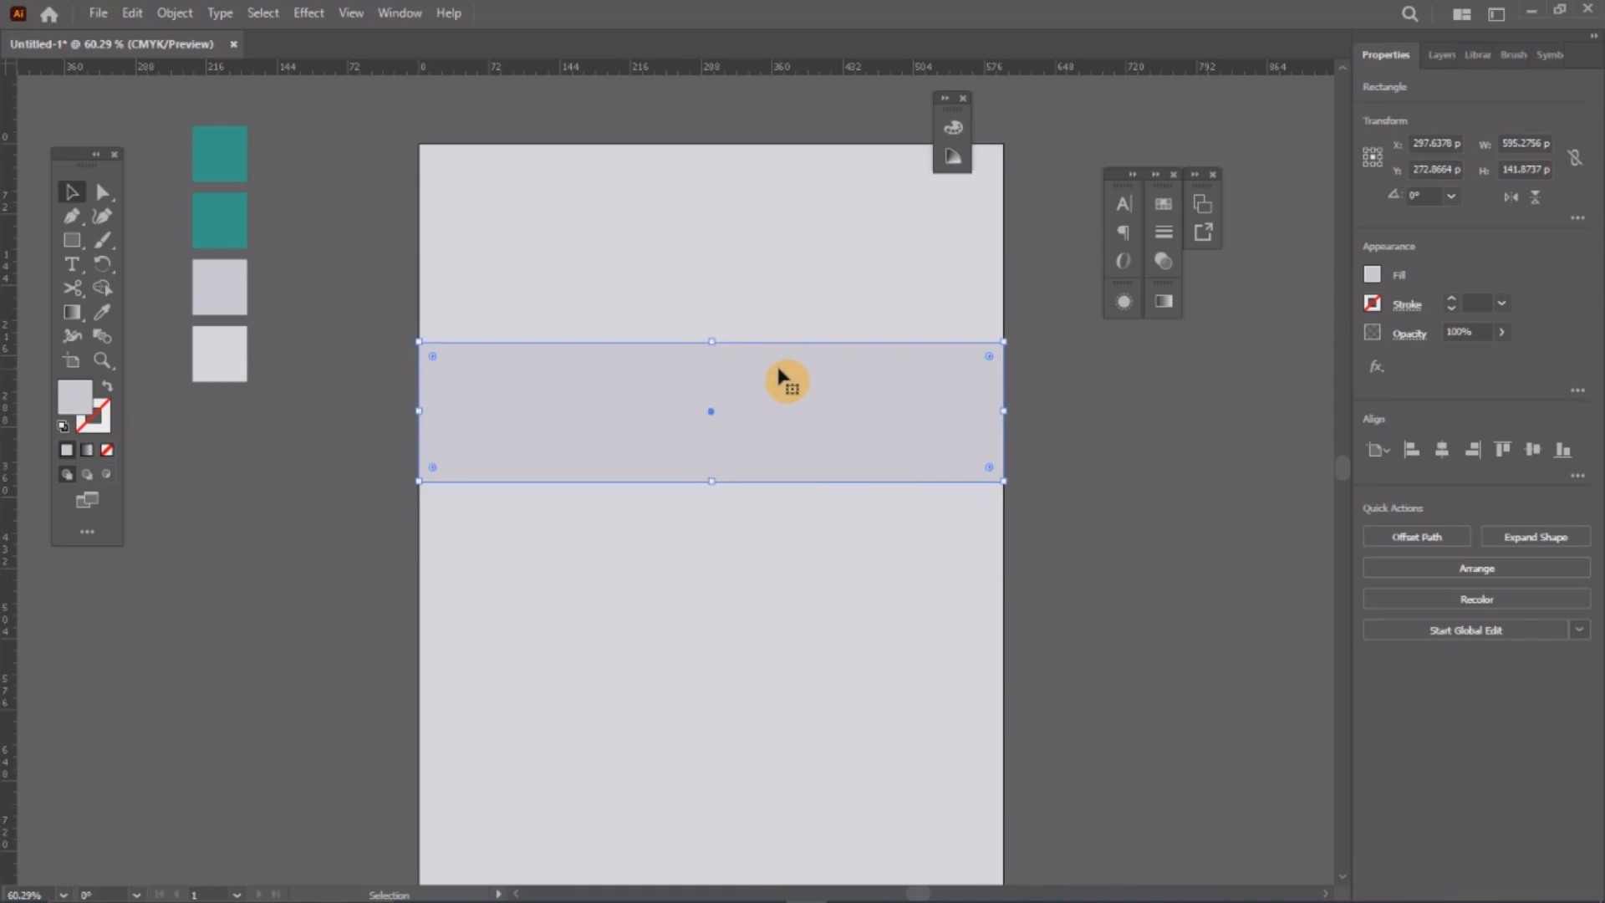
{"action": "key", "text": "Up"}
{"action": "key", "text": "Up"}
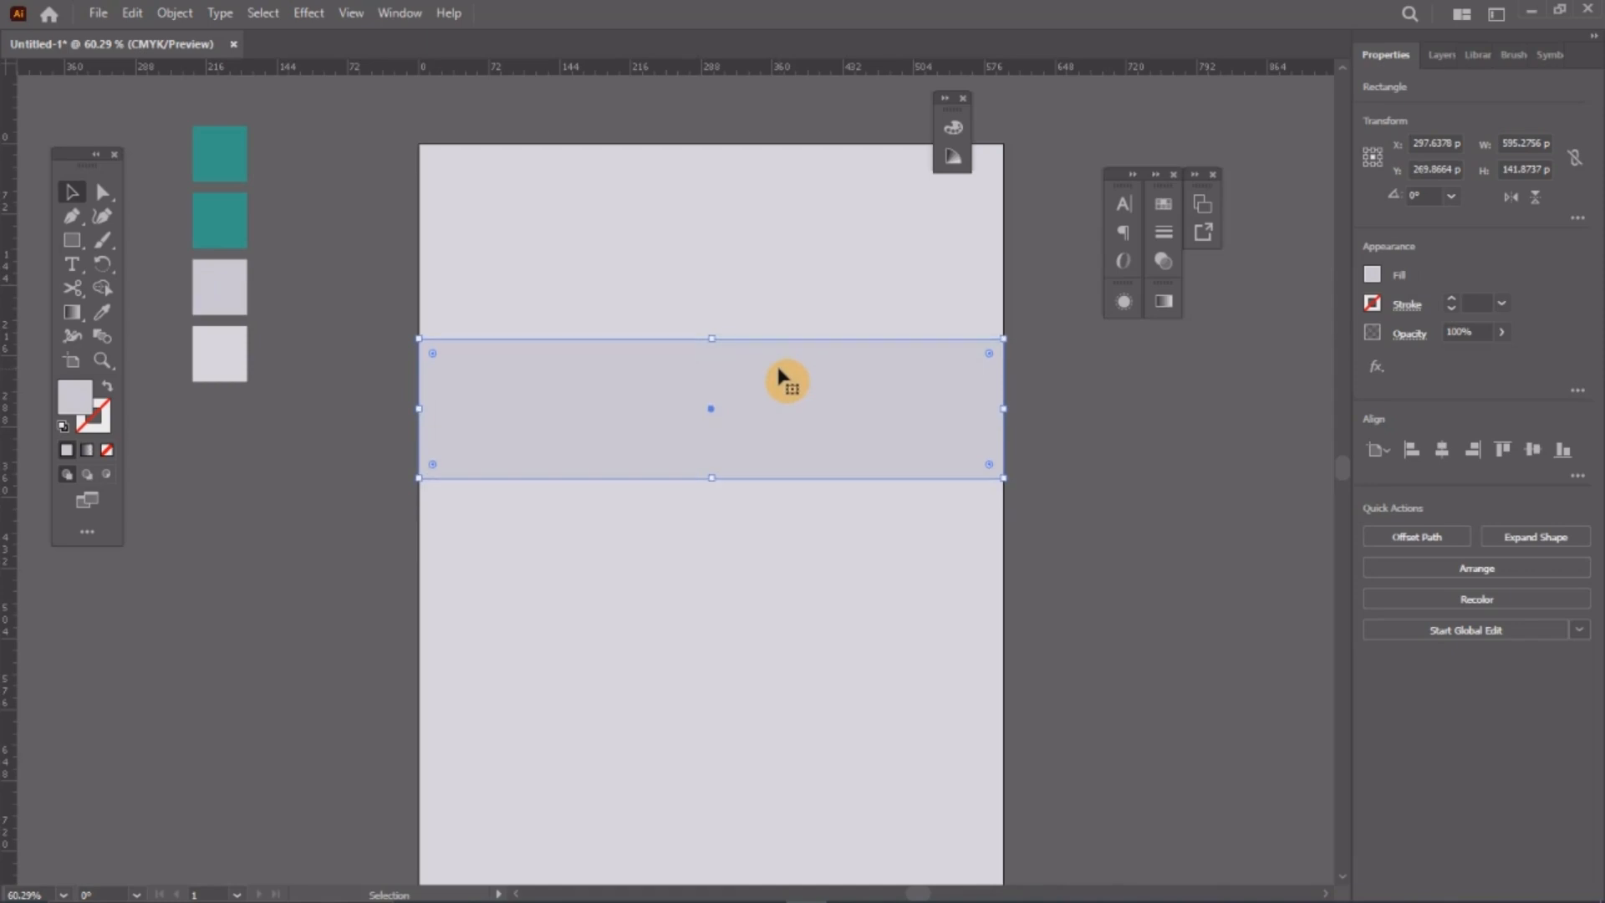
{"action": "key", "text": "Up"}
{"action": "key", "text": "Up"}
{"action": "key", "text": "Up"}
{"action": "key", "text": "Up"}
{"action": "key", "text": "Up"}
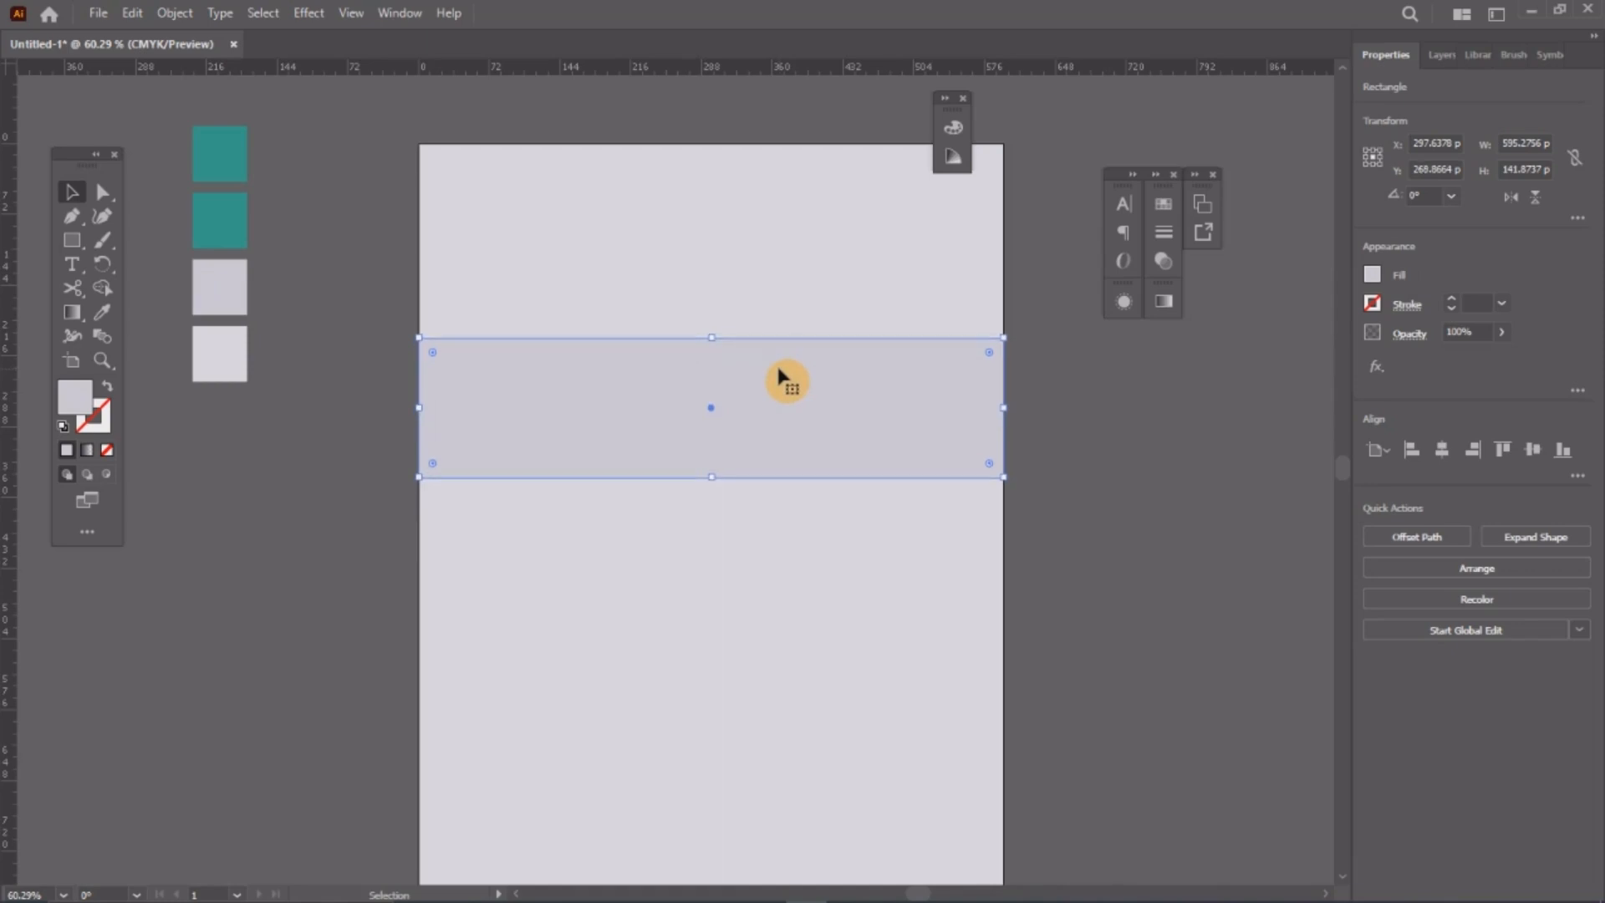
{"action": "key", "text": "Up"}
{"action": "key", "text": "Up"}
{"action": "key", "text": "Up"}
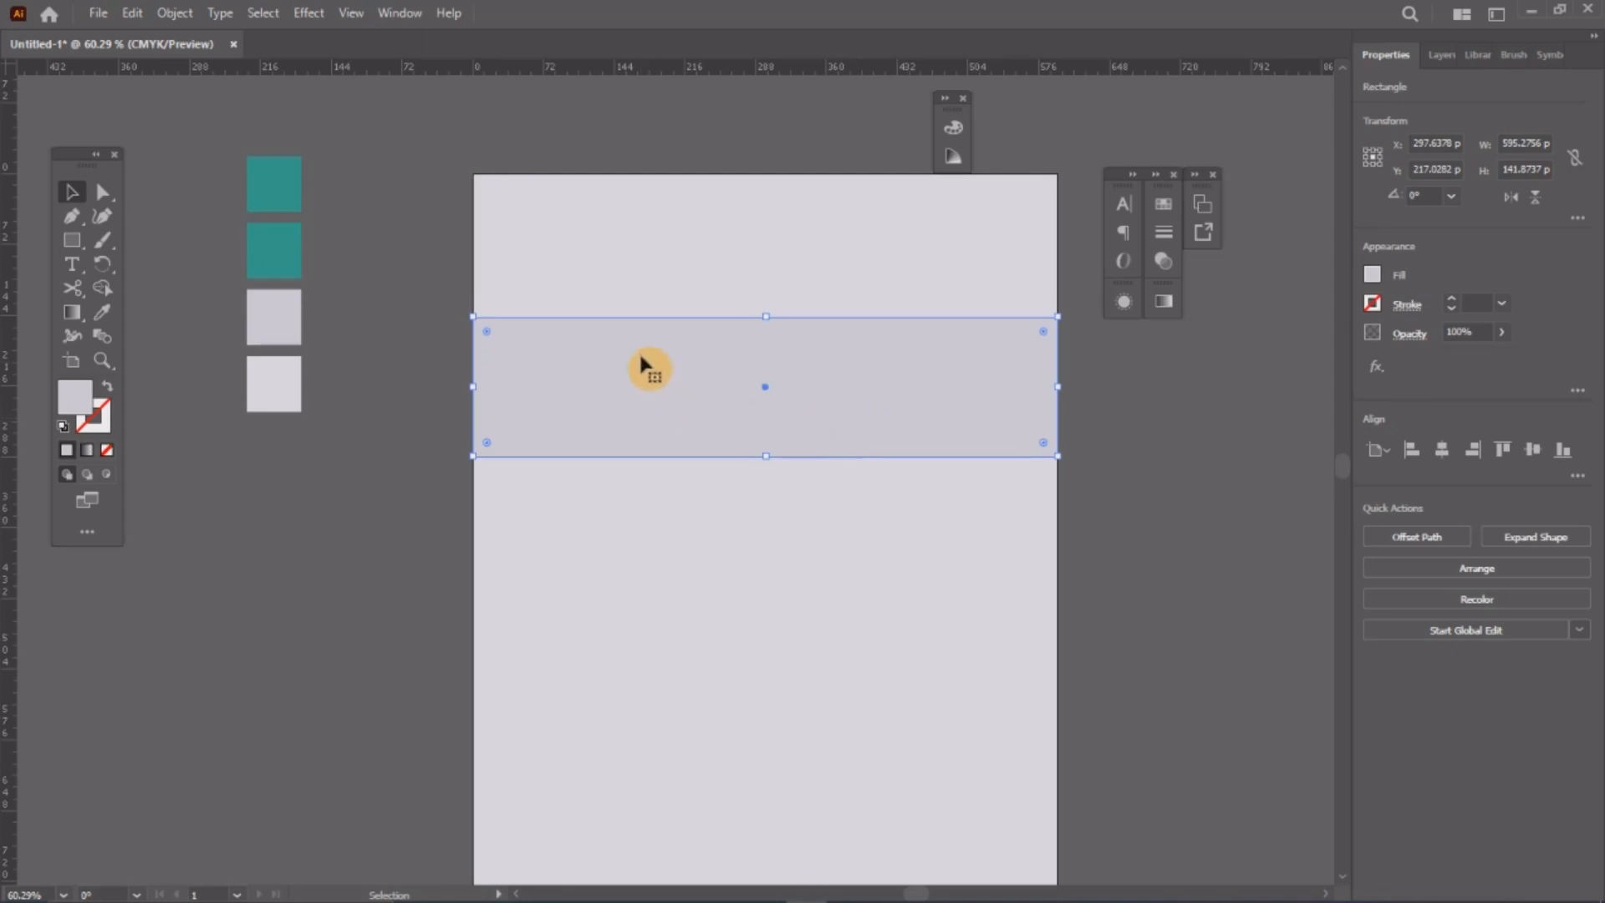
Step: Type the contact's full name in the grey band and Alt-drag a copy just below it
{"action": "key", "text": "z"}
{"action": "mouse_move", "coordinate": [580, 368]}
{"action": "left_mouse_down"}
{"action": "mouse_move", "coordinate": [614, 372]}
{"action": "mouse_move", "coordinate": [574, 369]}
{"action": "left_mouse_up"}
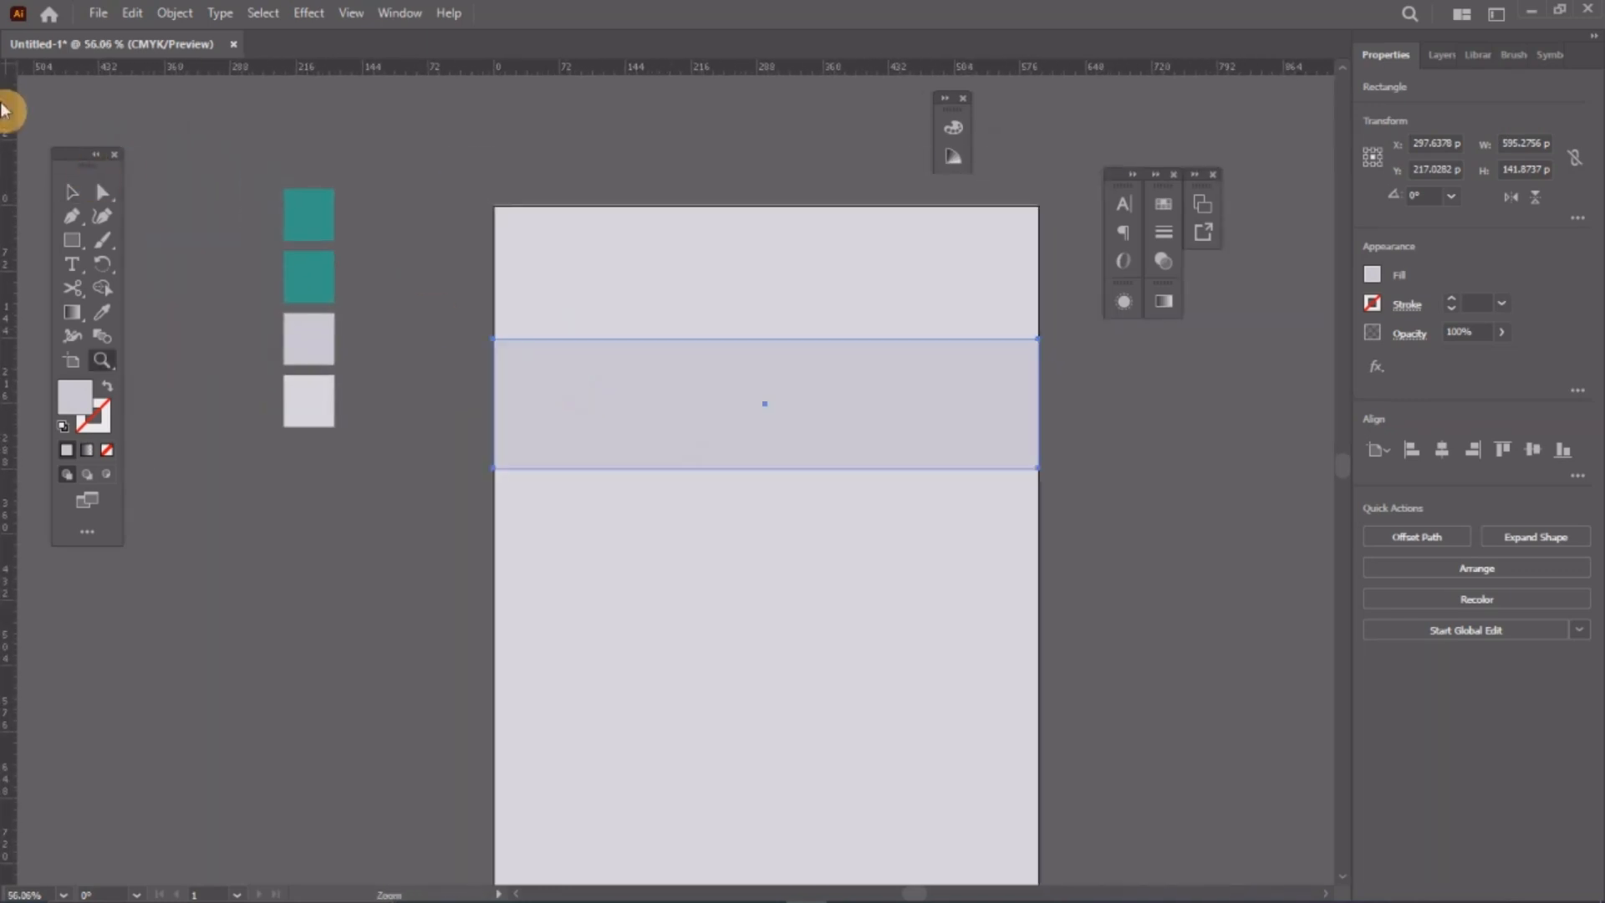
{"action": "left_click", "coordinate": [69, 192]}
{"action": "left_click_drag", "start_coordinate": [941, 400], "coordinate": [938, 402]}
{"action": "key", "text": "z"}
{"action": "left_click_drag", "start_coordinate": [459, 430], "coordinate": [665, 479]}
{"action": "left_click", "coordinate": [32, 282], "text": "ctrl"}
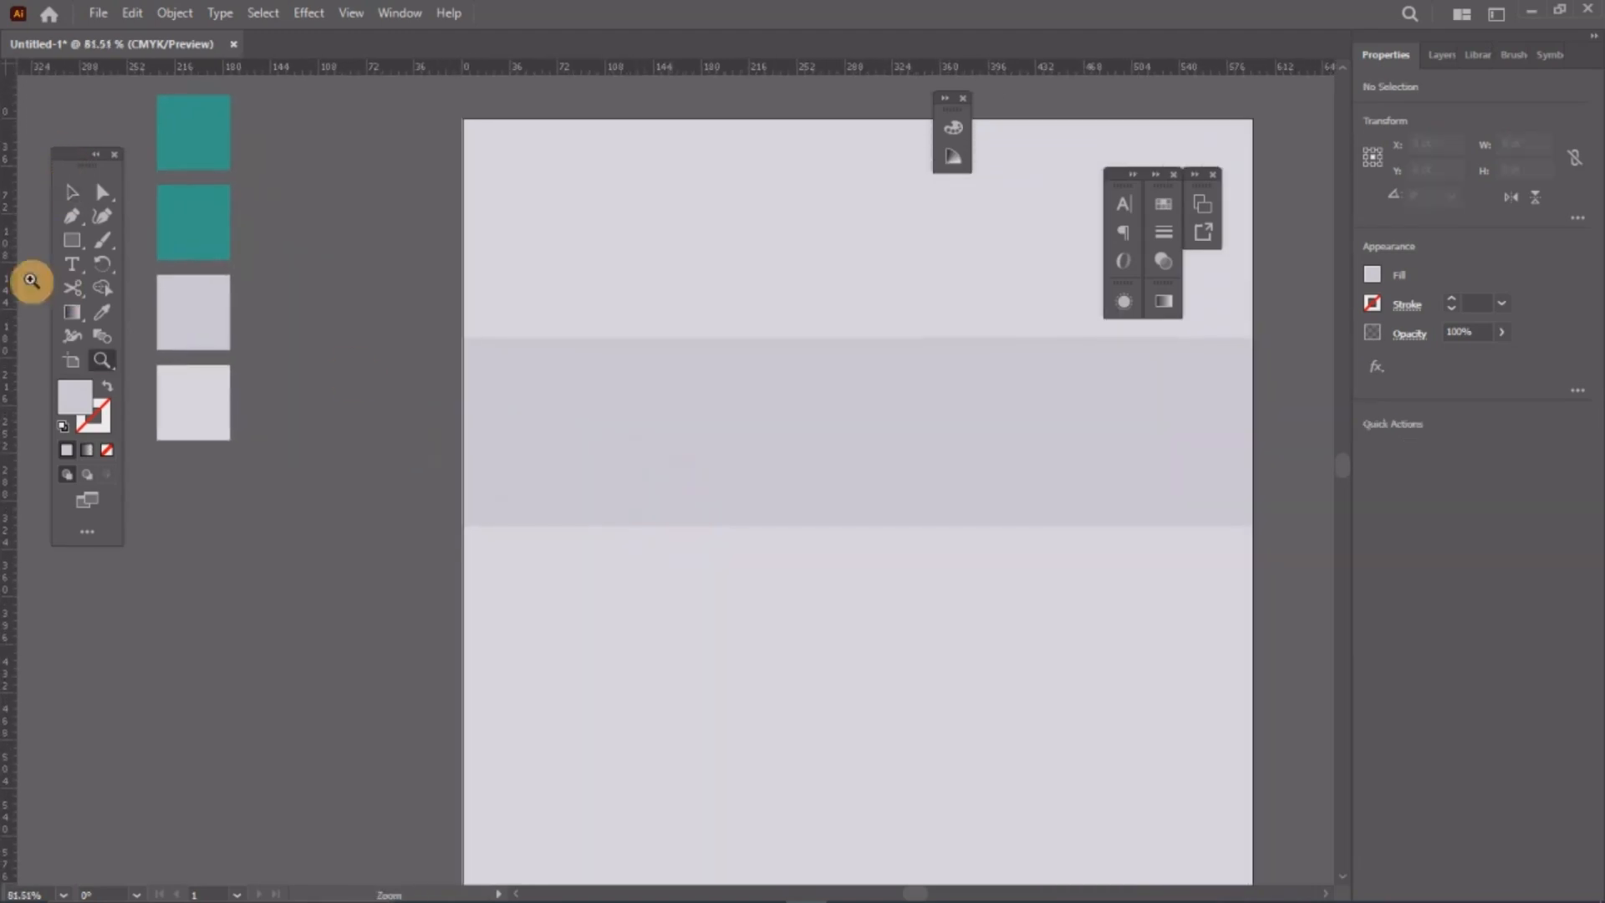
{"action": "left_click_drag", "start_coordinate": [540, 344], "coordinate": [719, 437]}
{"action": "left_click_drag", "start_coordinate": [976, 421], "coordinate": [511, 340]}
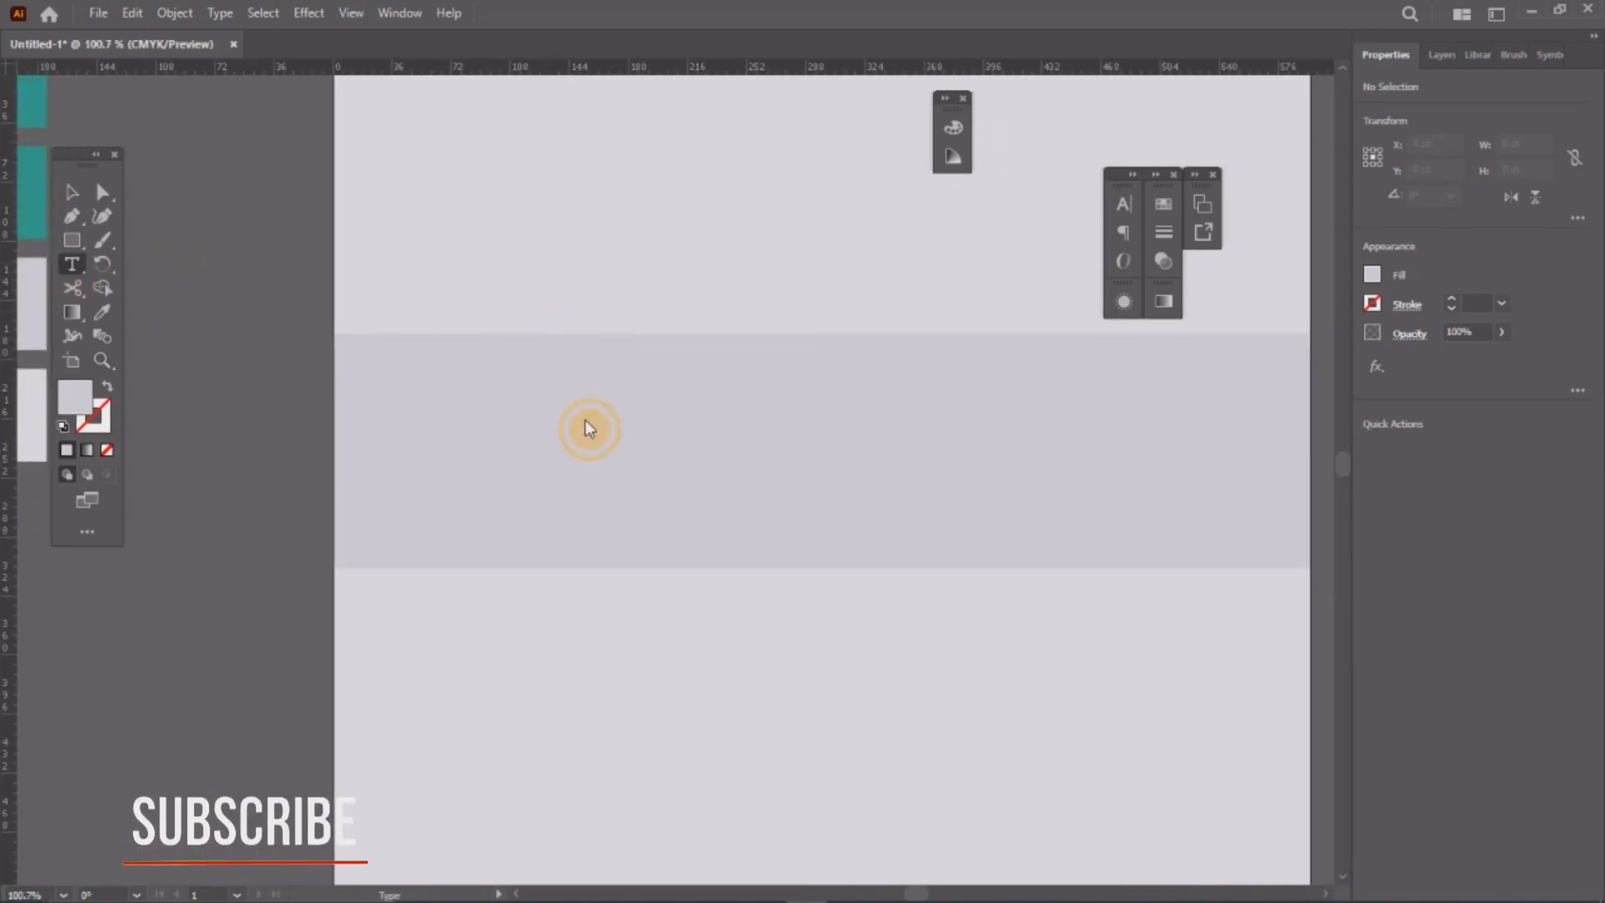
{"action": "left_click", "coordinate": [499, 398]}
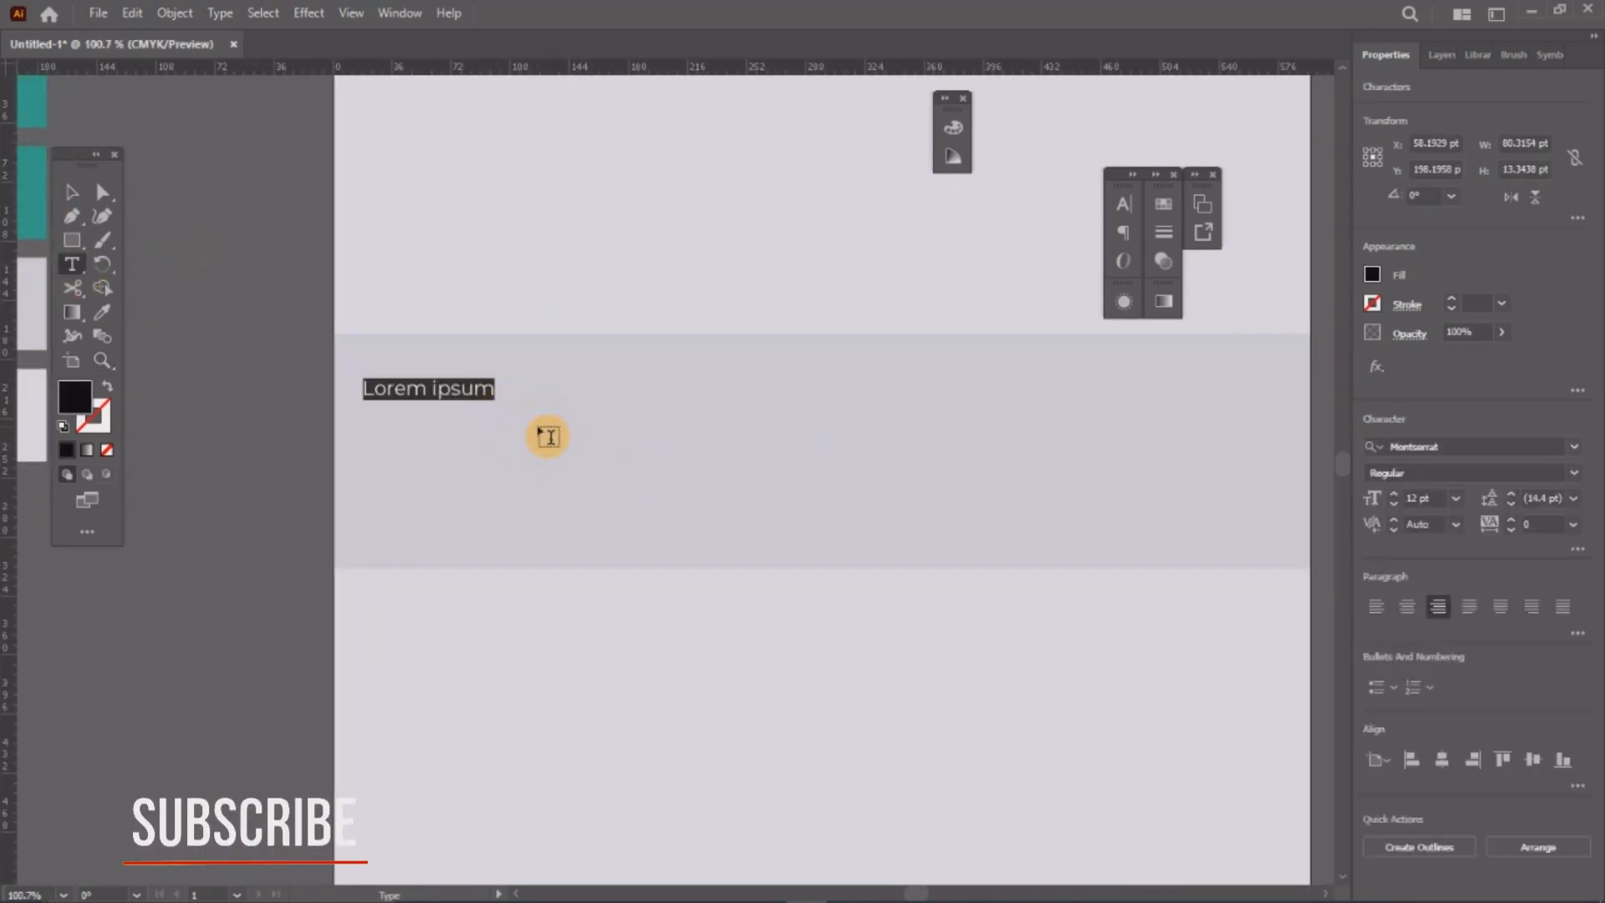
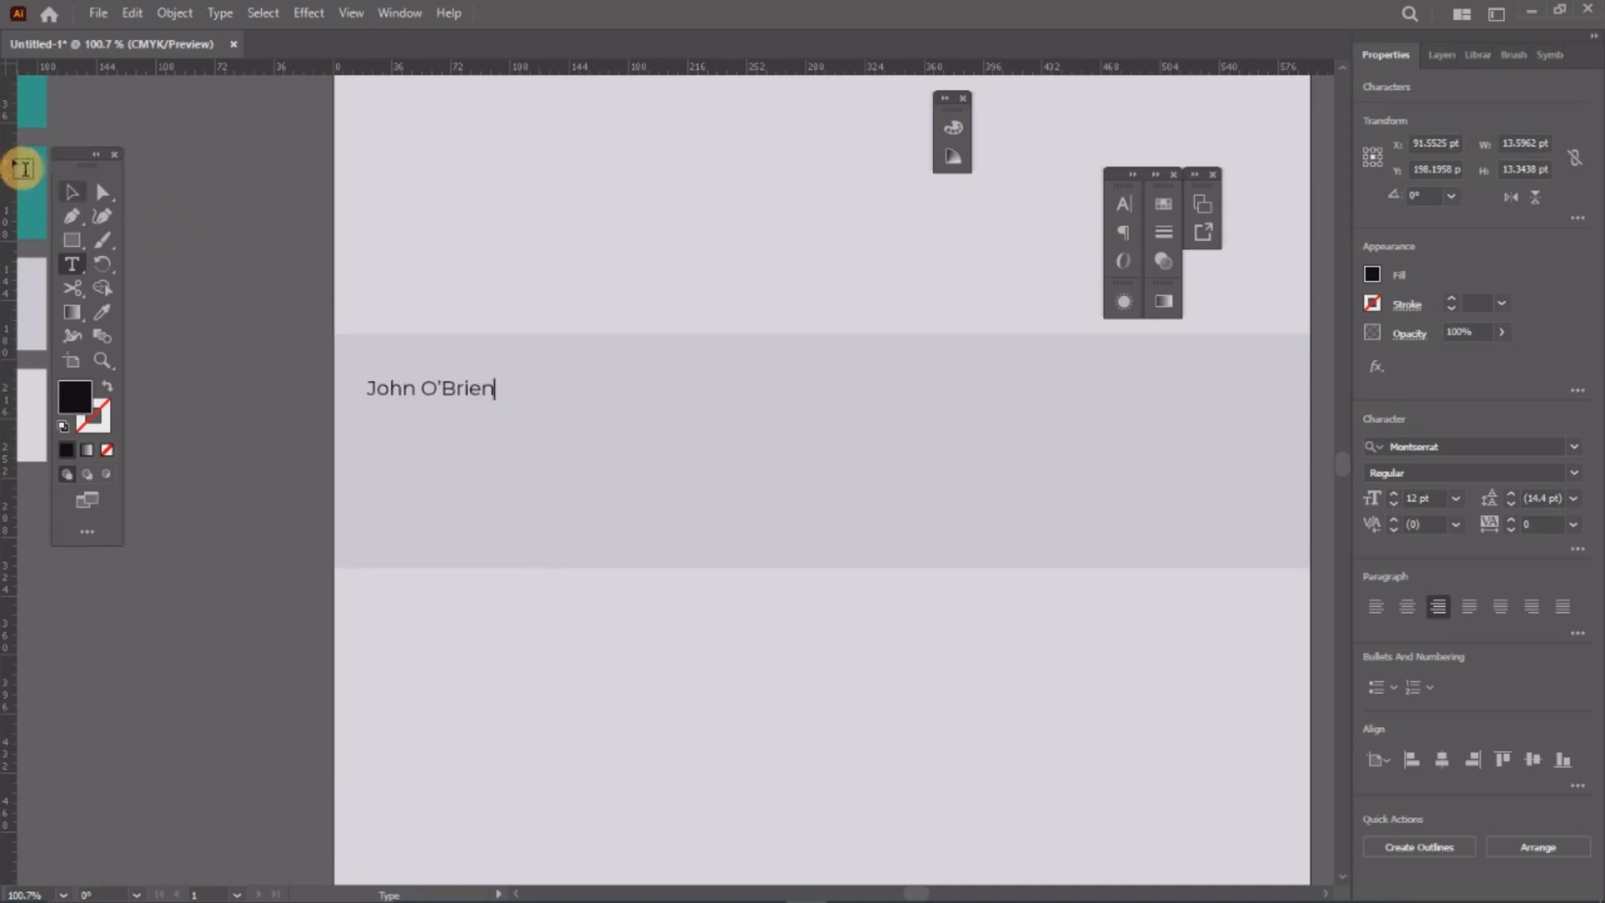
{"action": "left_click", "coordinate": [71, 192]}
{"action": "left_click_drag", "start_coordinate": [464, 391], "coordinate": [554, 430]}
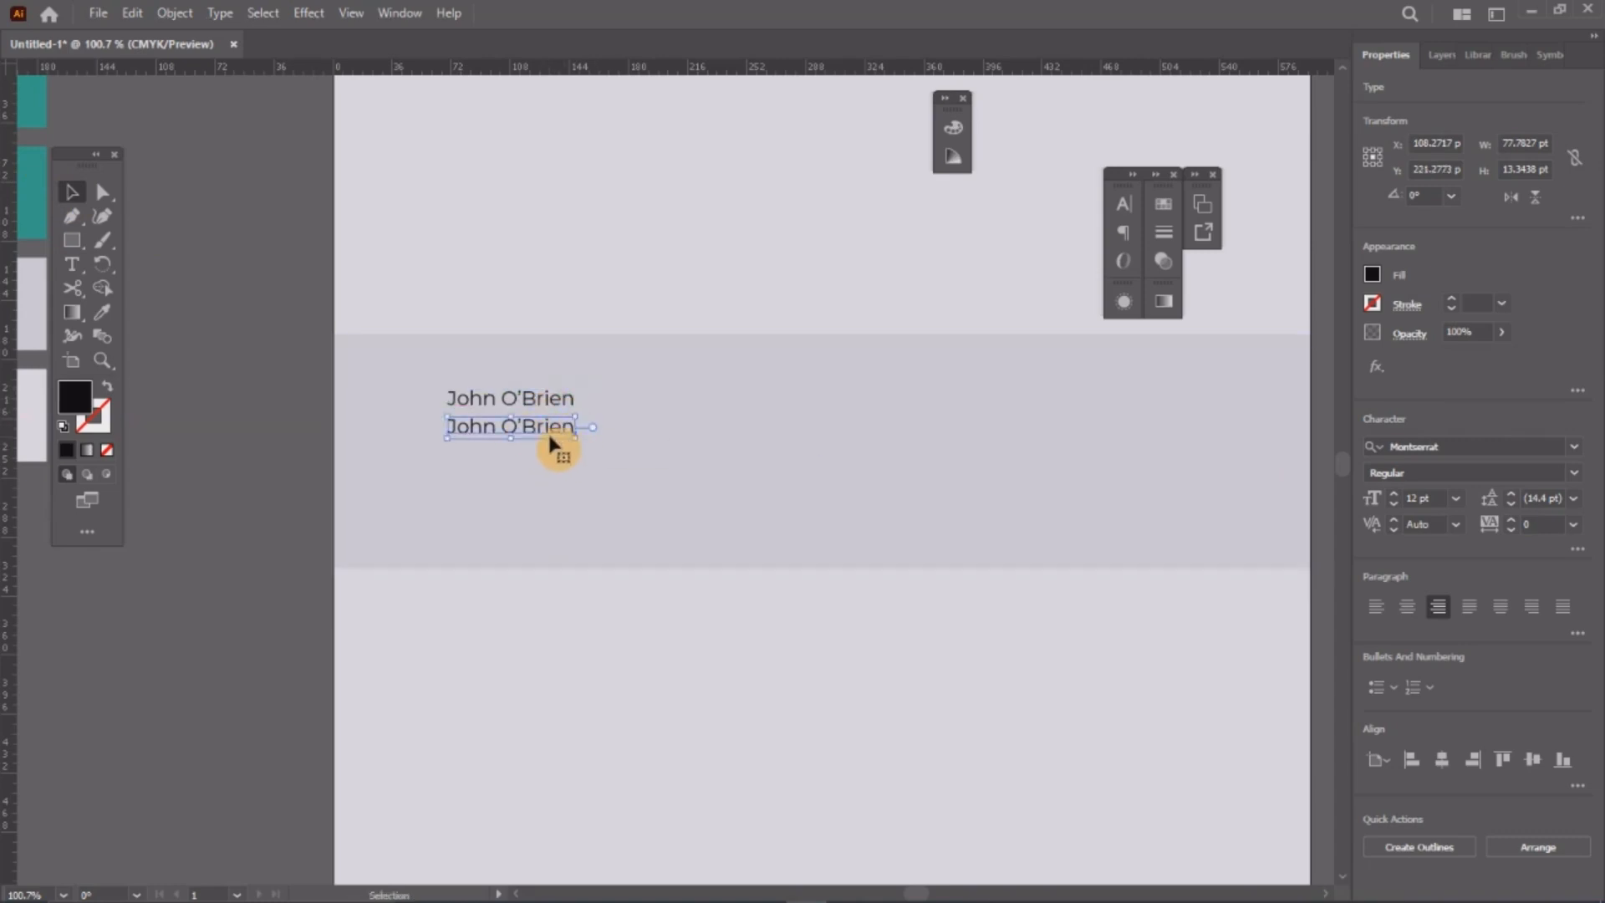
Step: Set the upper name to Montserrat Black, left-align it, and enlarge it slightly above the copy
{"action": "left_click", "coordinate": [573, 401]}
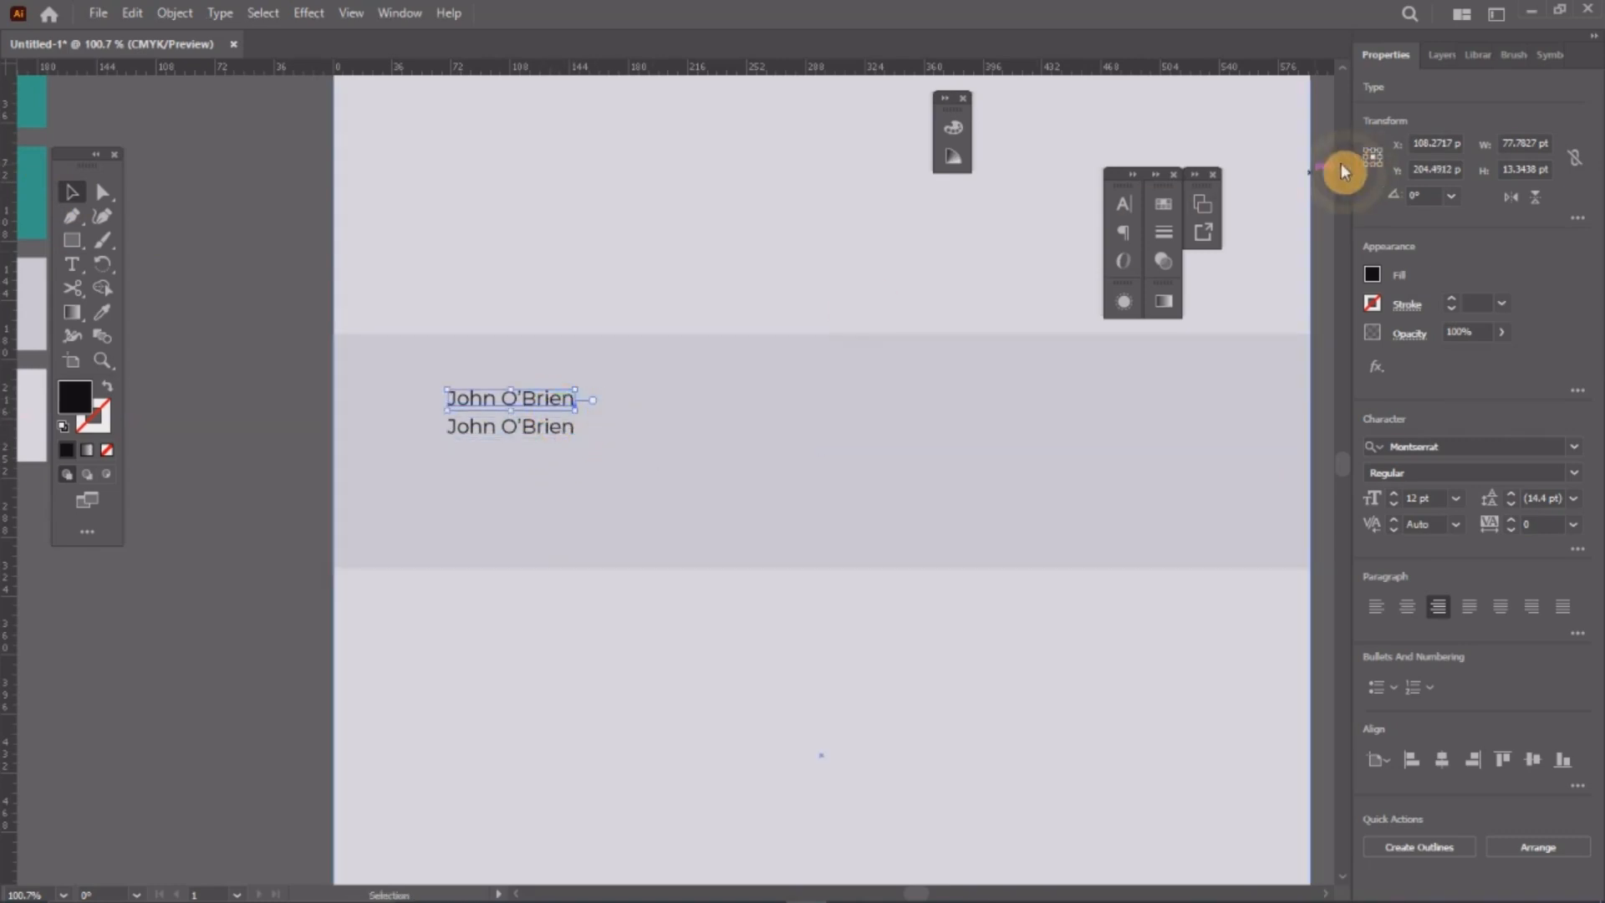
{"action": "left_click", "coordinate": [1124, 204]}
{"action": "left_click", "coordinate": [1086, 253]}
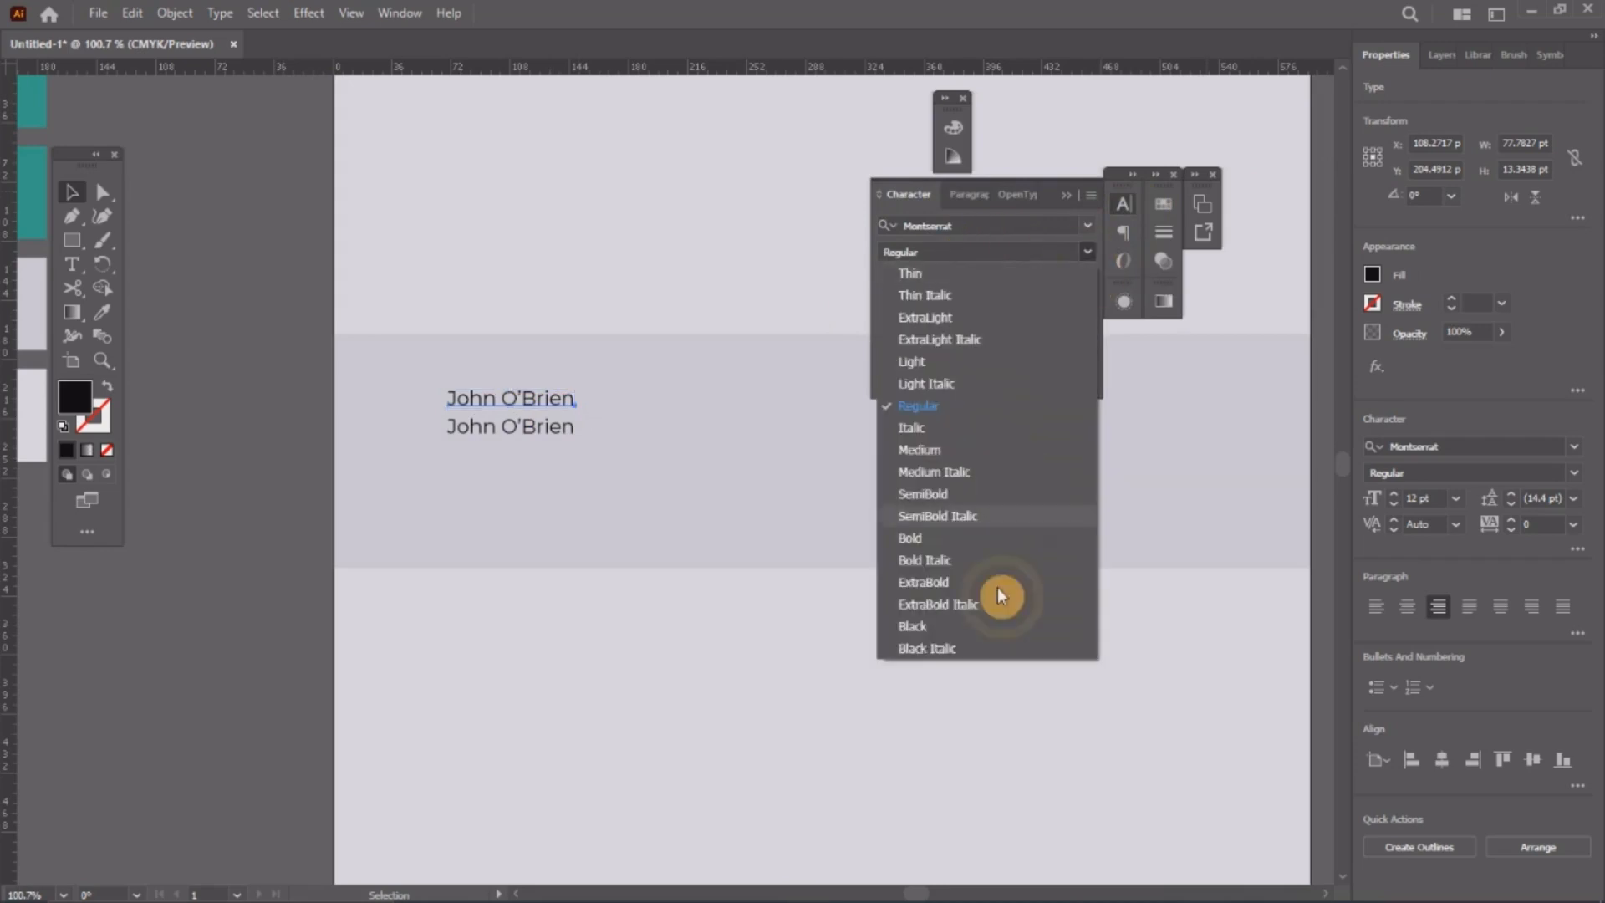
{"action": "left_click", "coordinate": [919, 641]}
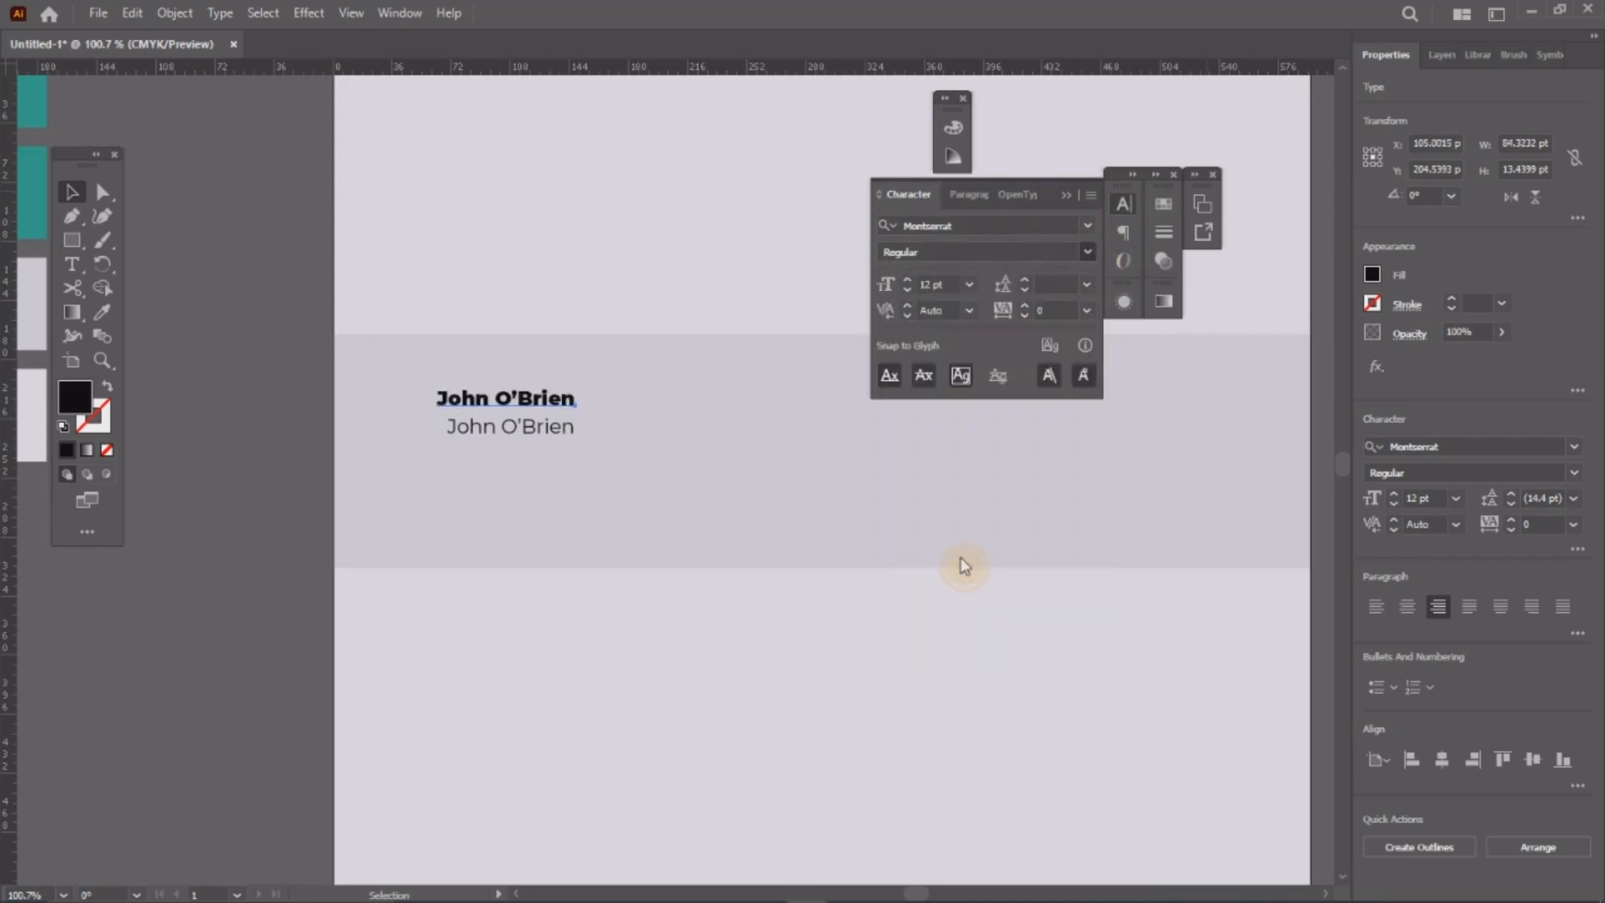
{"action": "left_click", "coordinate": [968, 195]}
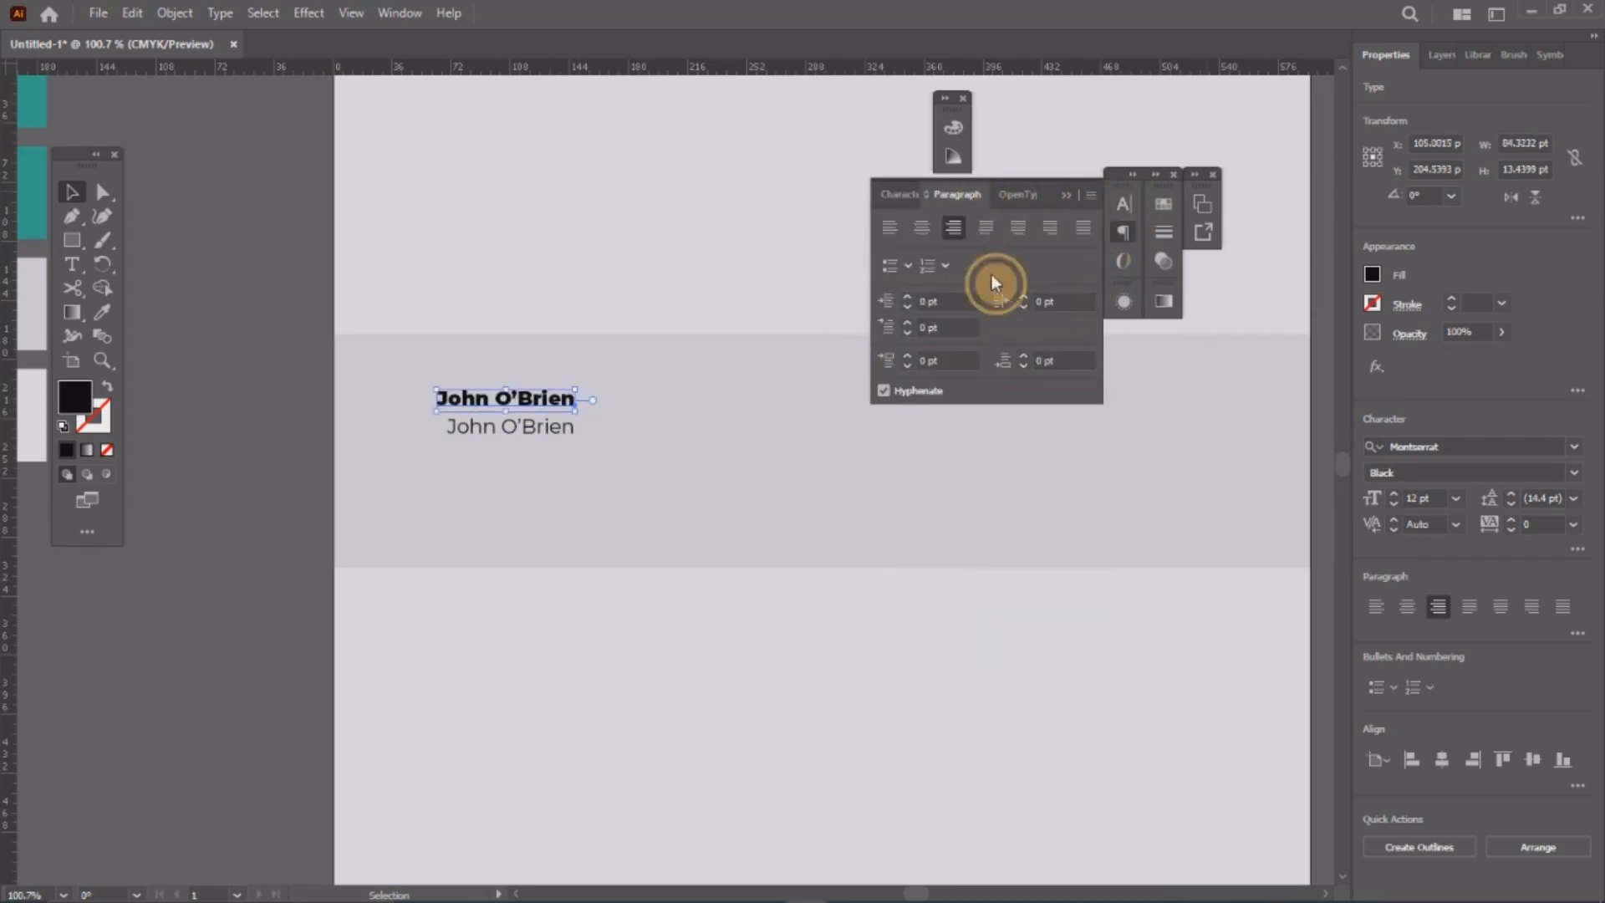
{"action": "left_click", "coordinate": [891, 227]}
{"action": "left_click", "coordinate": [1125, 229]}
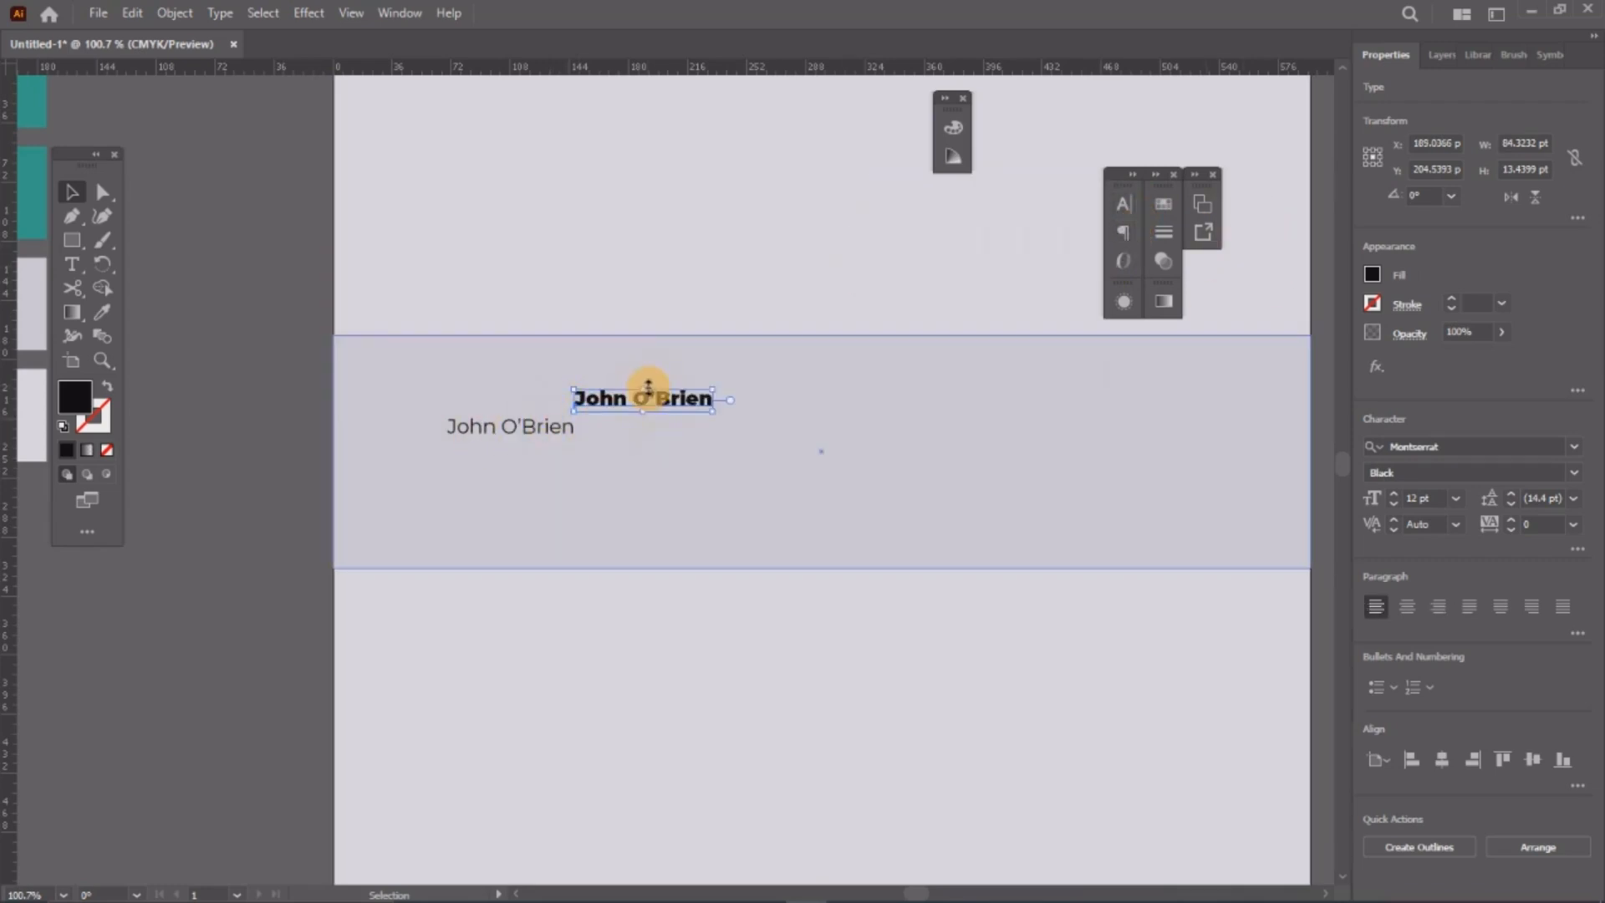
{"action": "left_click_drag", "start_coordinate": [648, 386], "coordinate": [459, 416]}
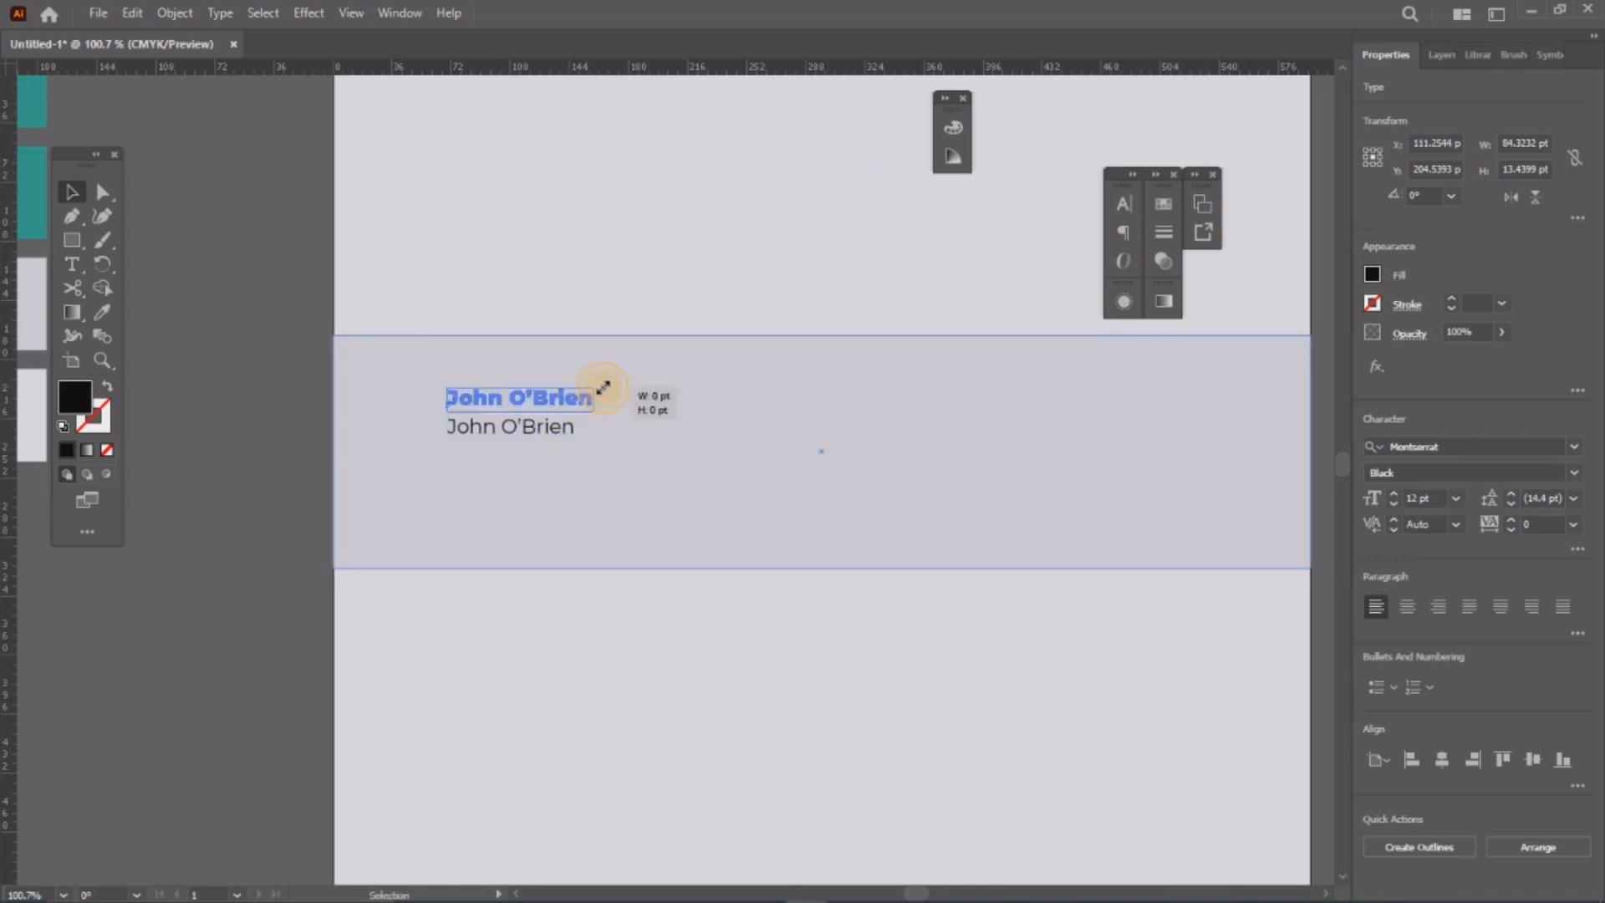
{"action": "left_click_drag", "start_coordinate": [602, 387], "coordinate": [612, 376]}
Step: Select the whole lower name line and begin retyping it with 'C'
{"action": "key", "text": "t"}
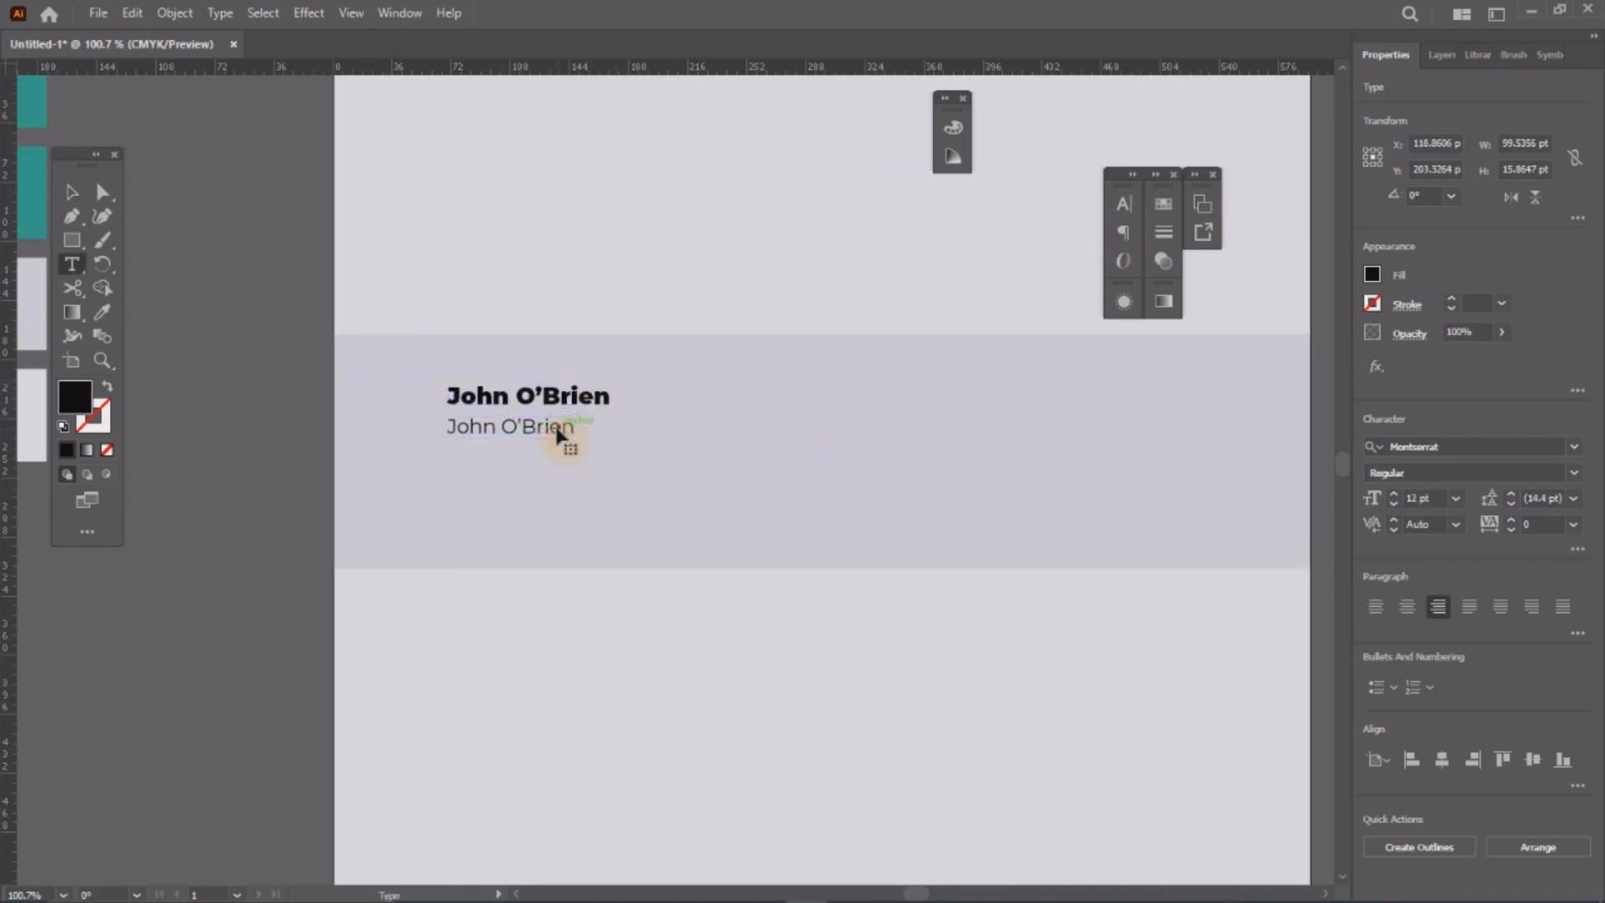
{"action": "triple_click", "coordinate": [557, 428]}
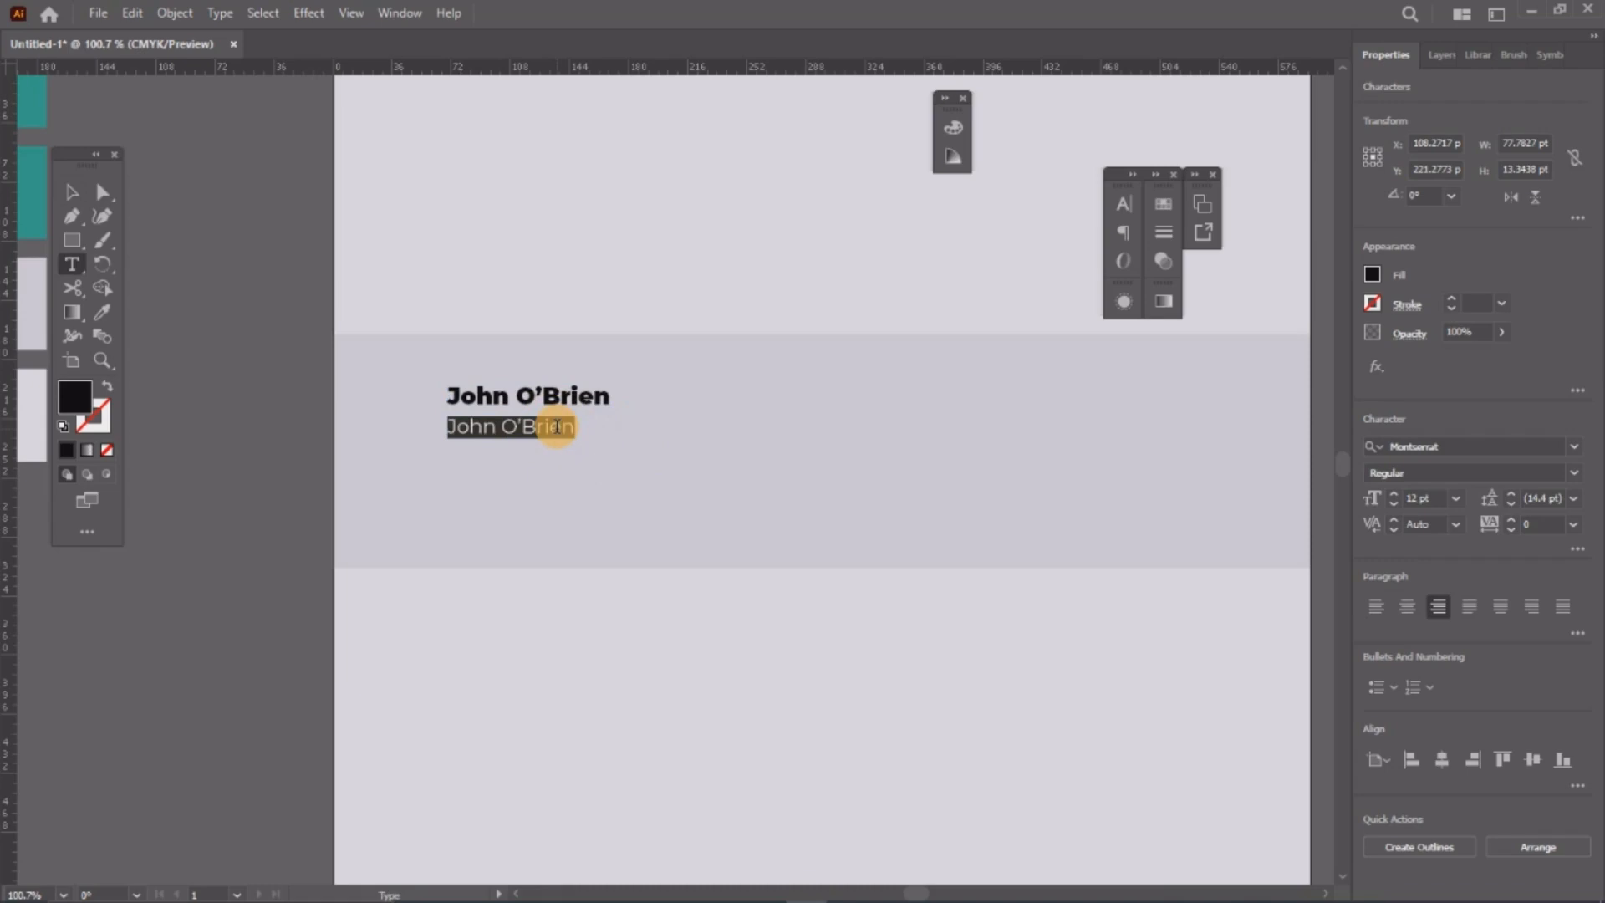
{"action": "type", "text": "CEO at Car"}
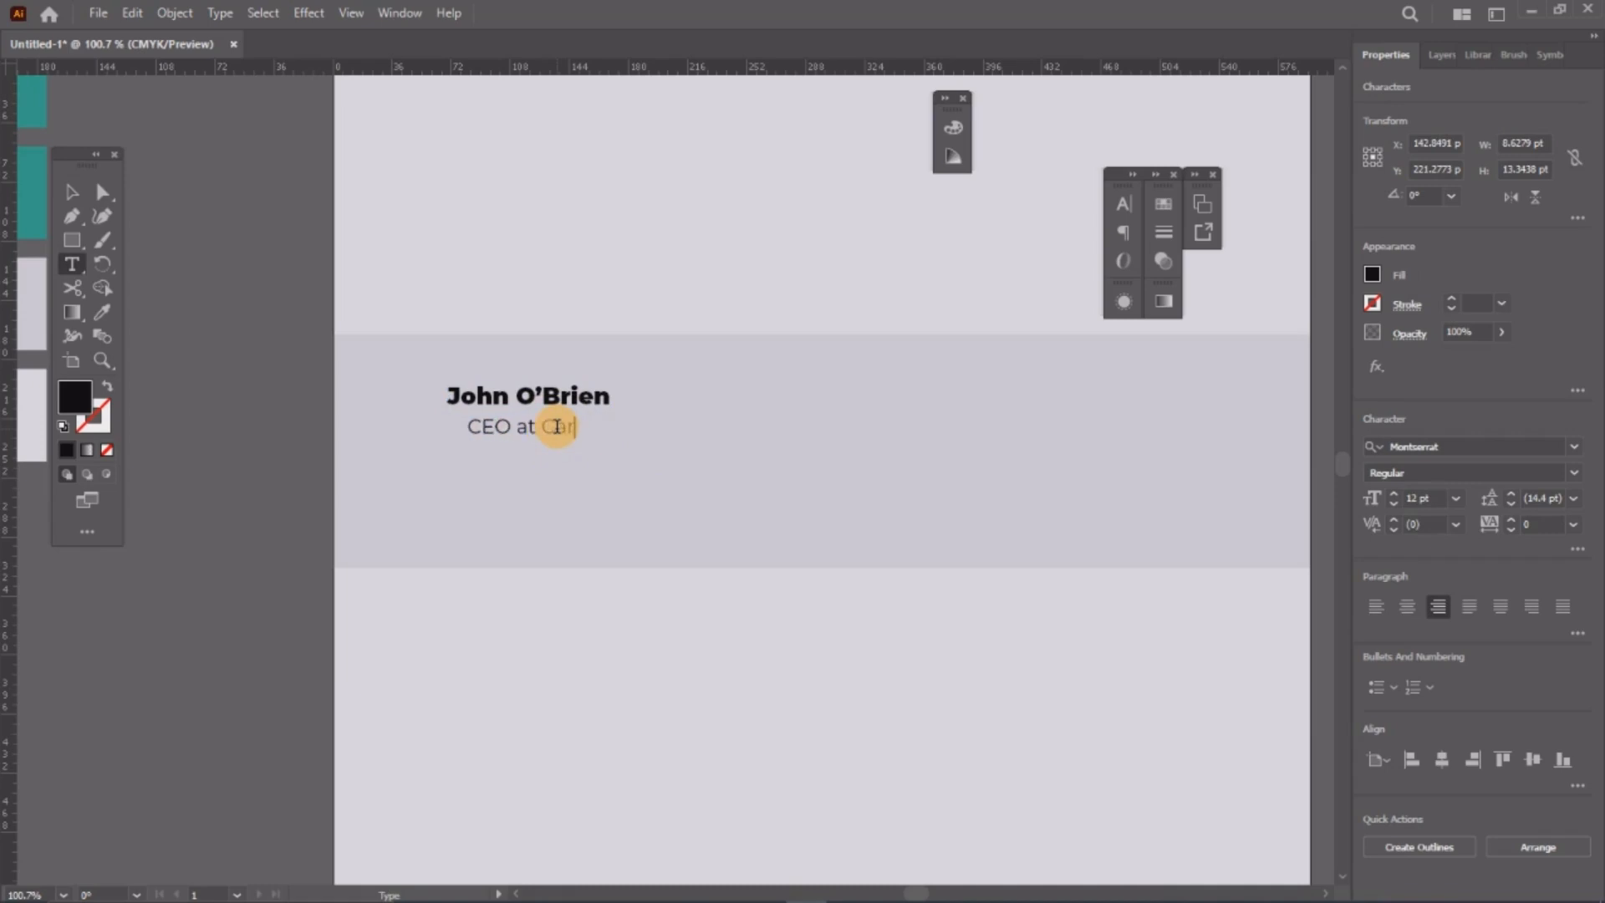
Step: Complete the detail lines 'CEO at Carddesign.com' and 'London, United Kindom'
{"action": "type", "text": "ddesign.com"}
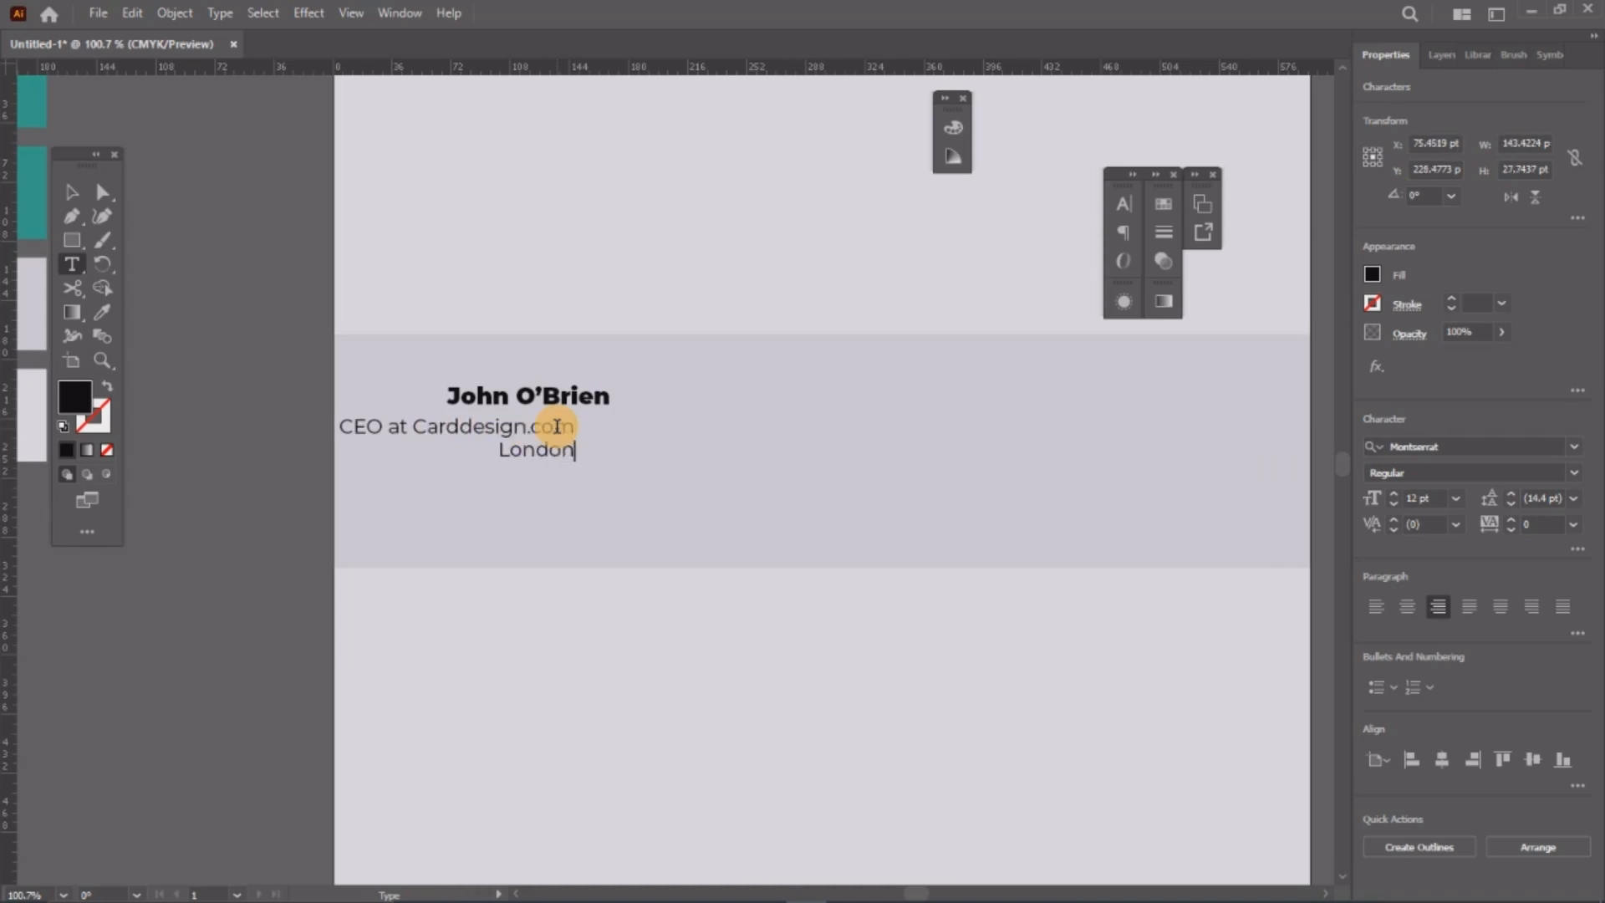
{"action": "type", "text": "U"}
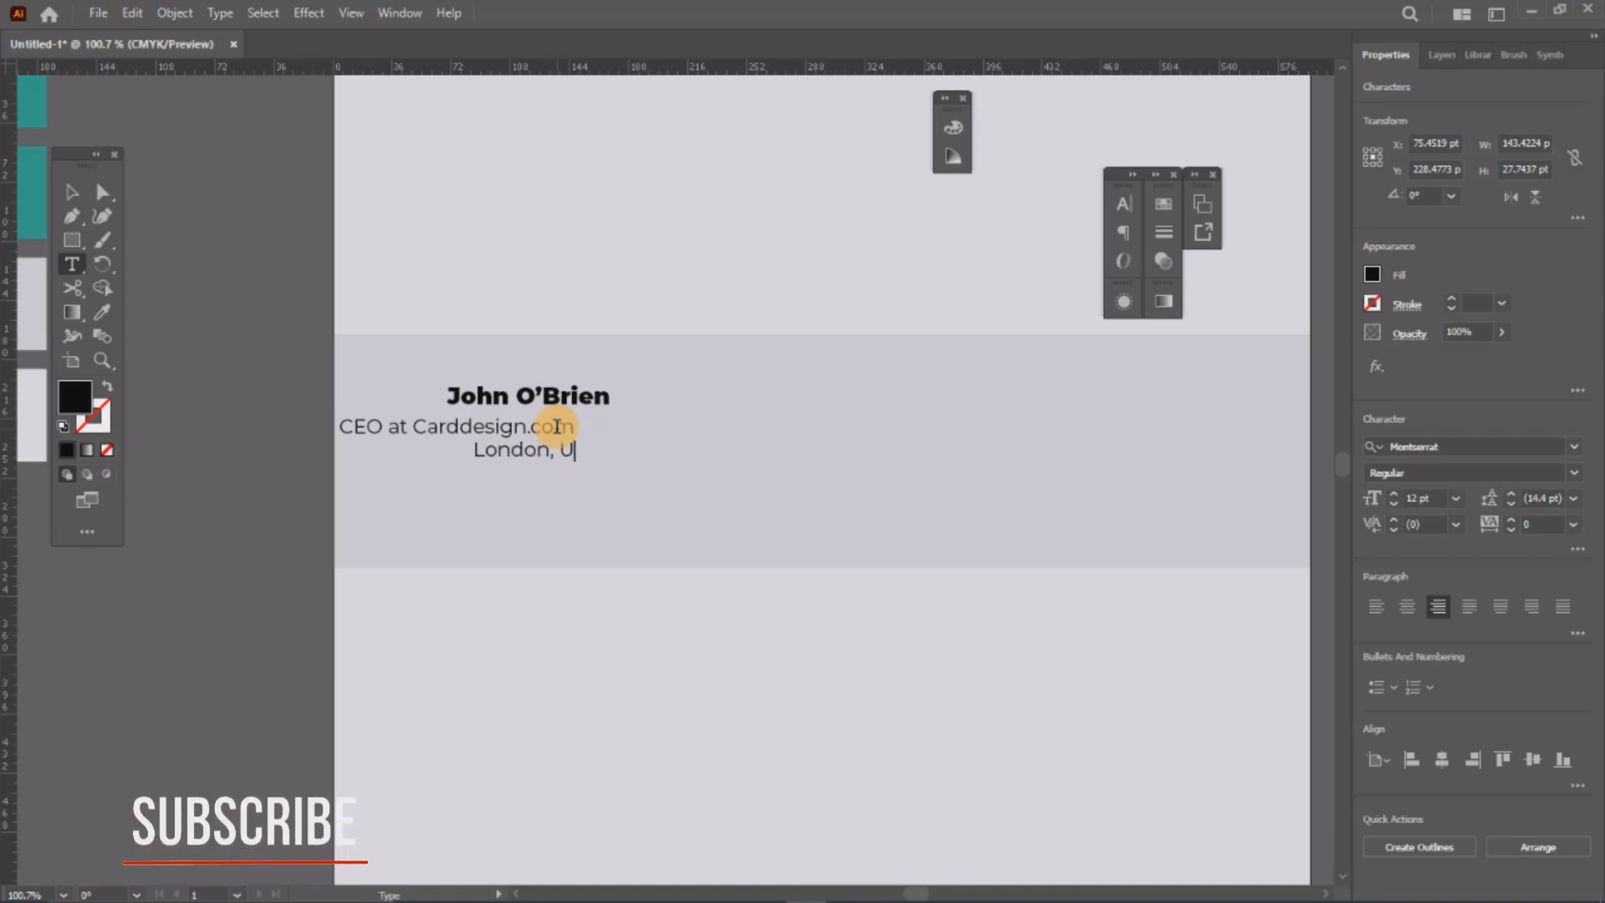
{"action": "type", "text": "nited Kindom"}
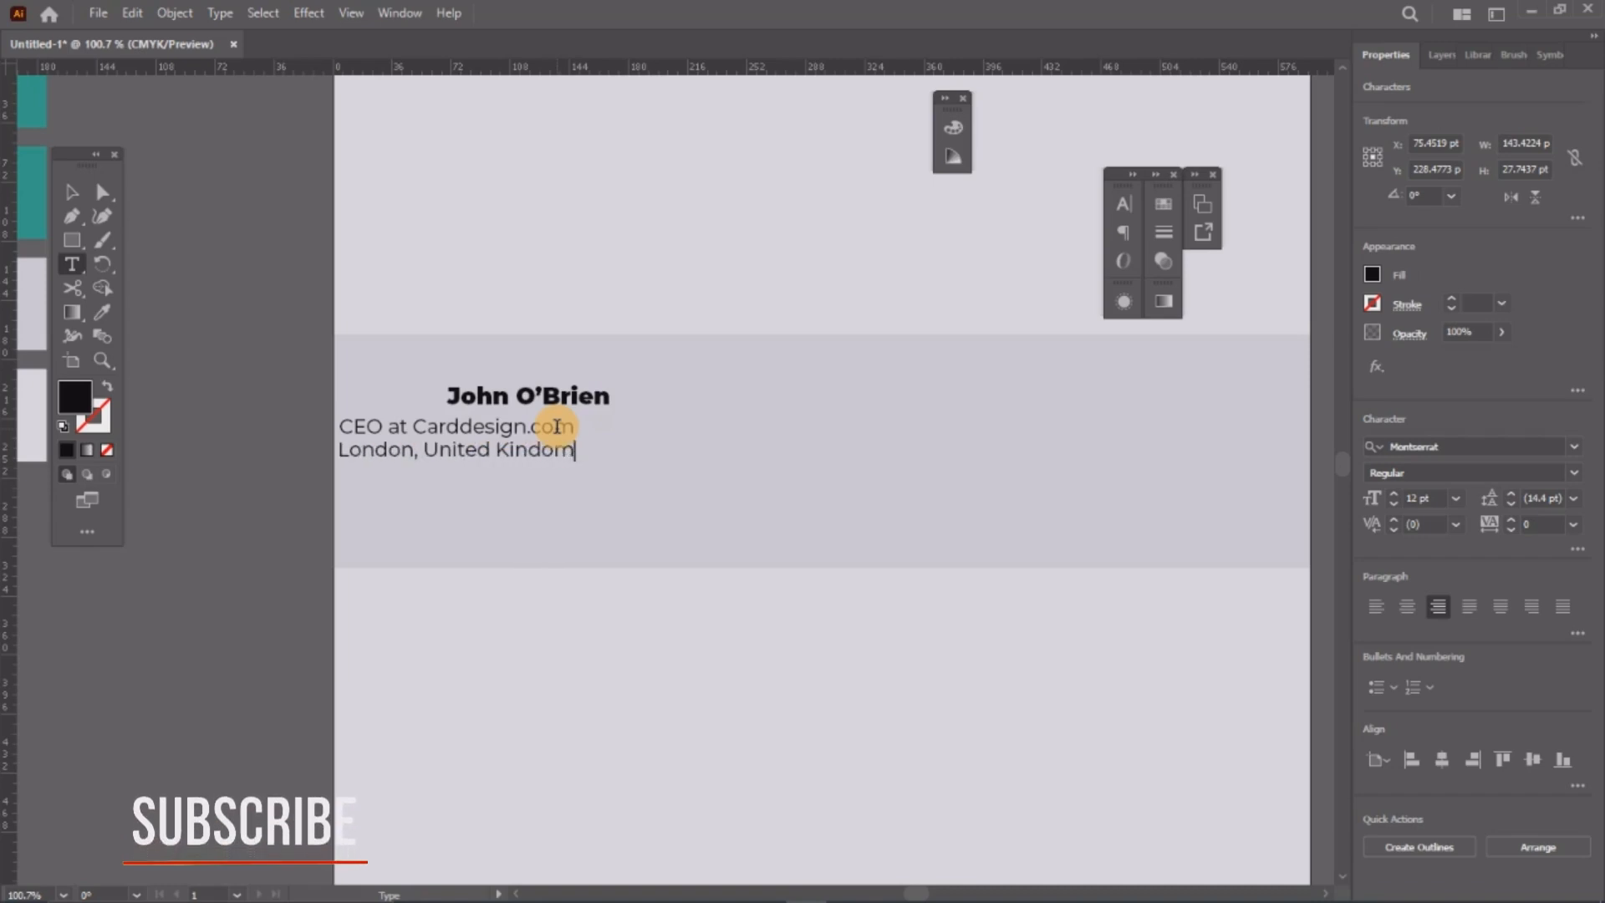
{"action": "left_click", "coordinate": [71, 192]}
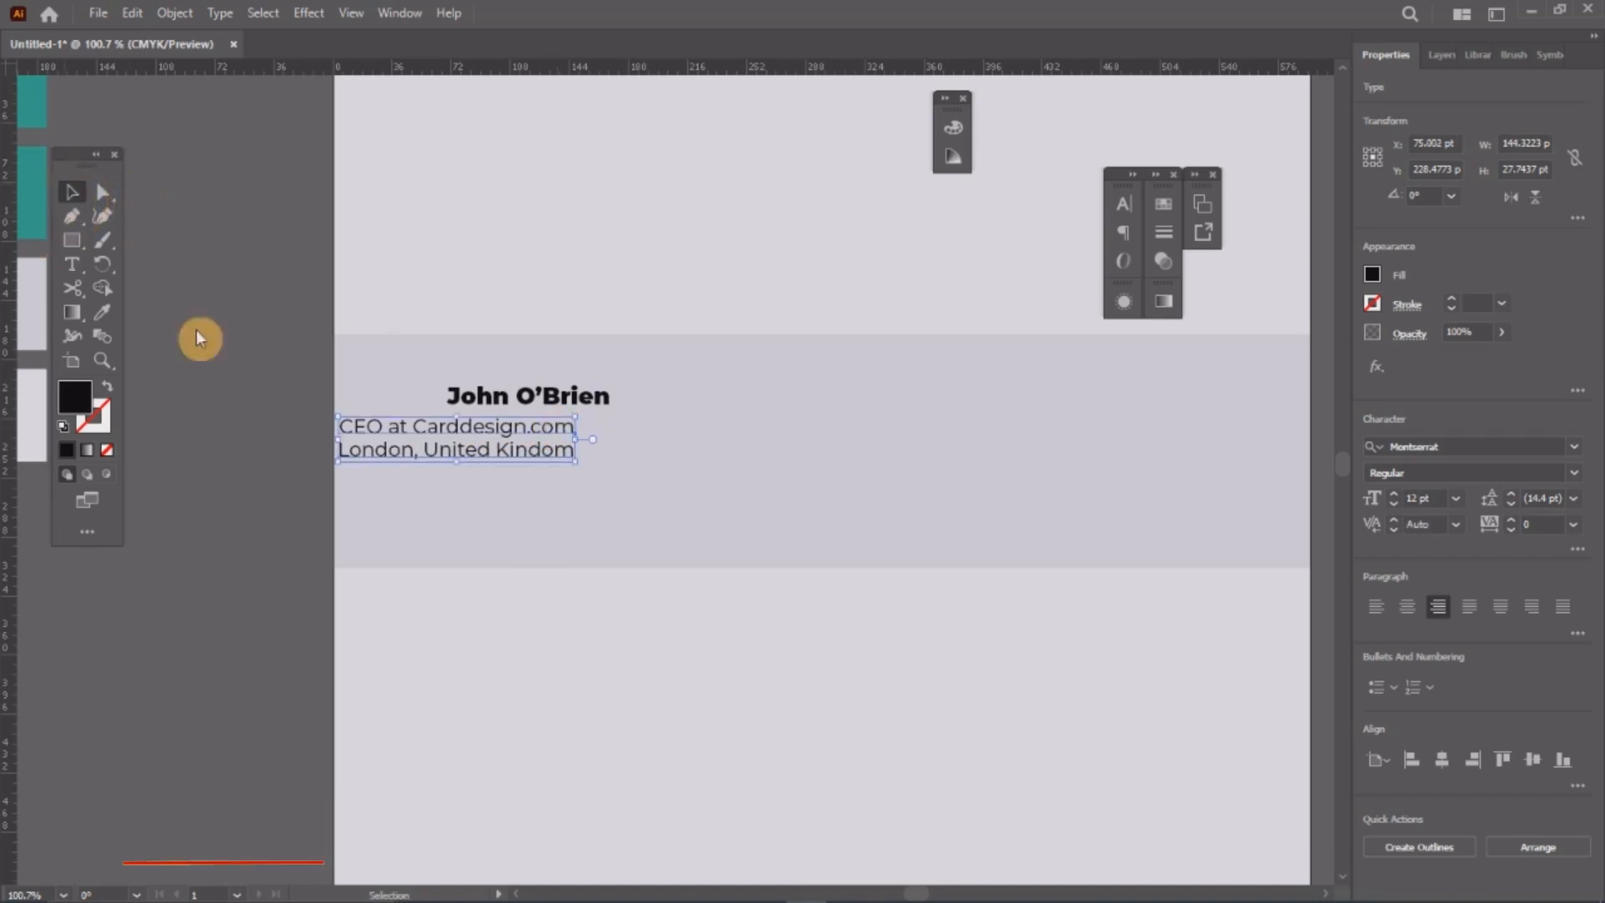
Step: Left-align the two detail lines and move them directly under the name
{"action": "left_click", "coordinate": [1123, 233]}
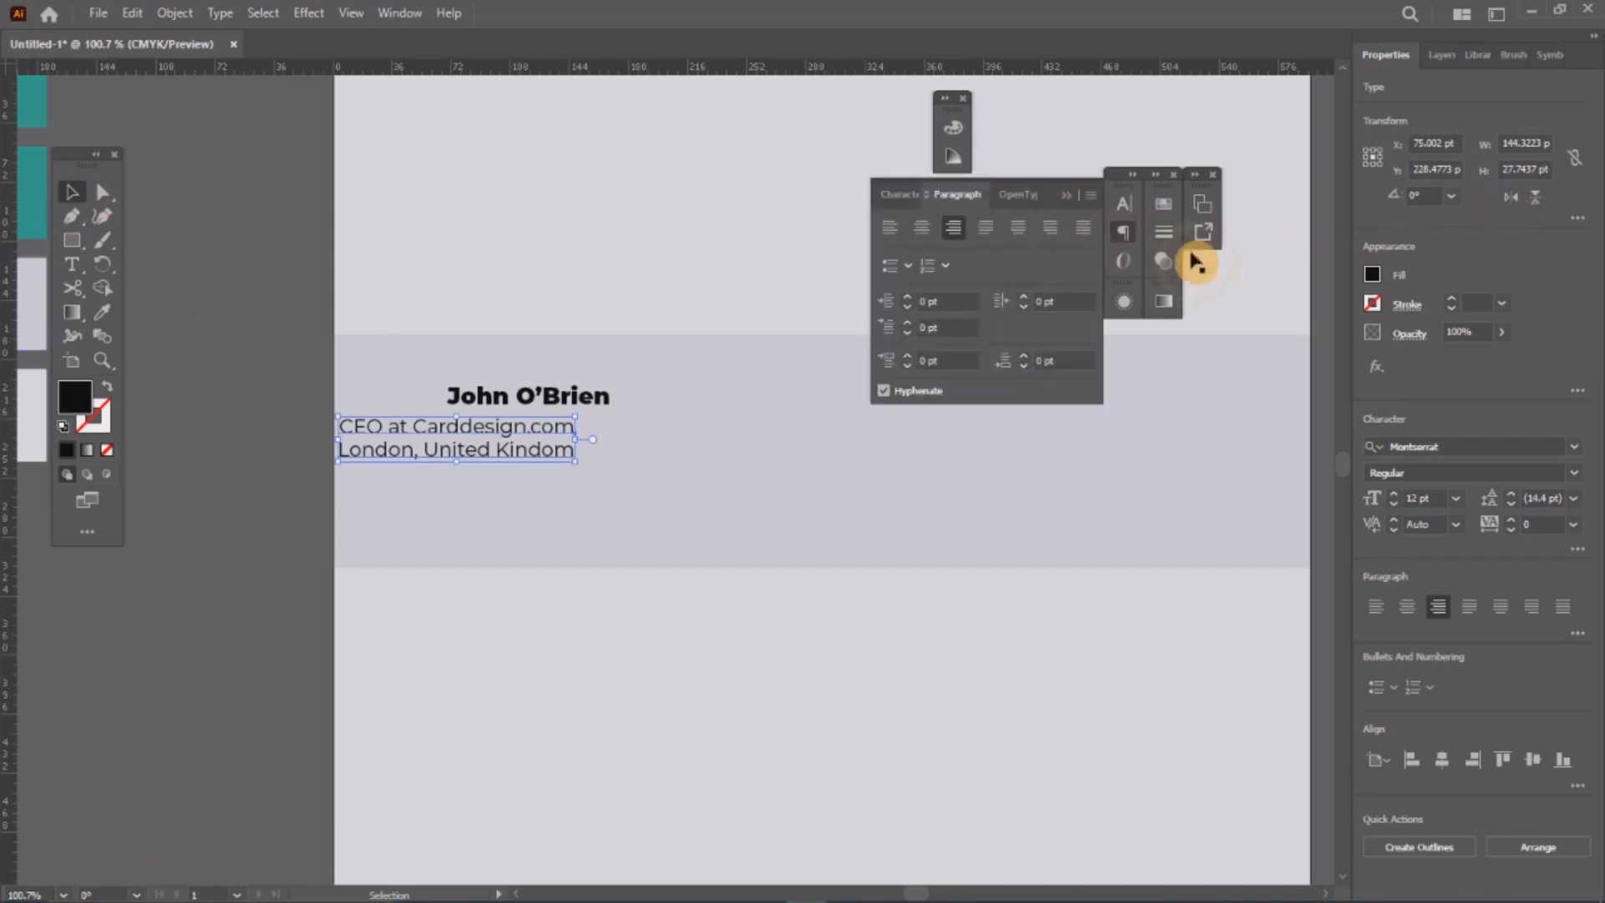
{"action": "left_click", "coordinate": [889, 226]}
{"action": "left_click_drag", "start_coordinate": [642, 450], "coordinate": [517, 437]}
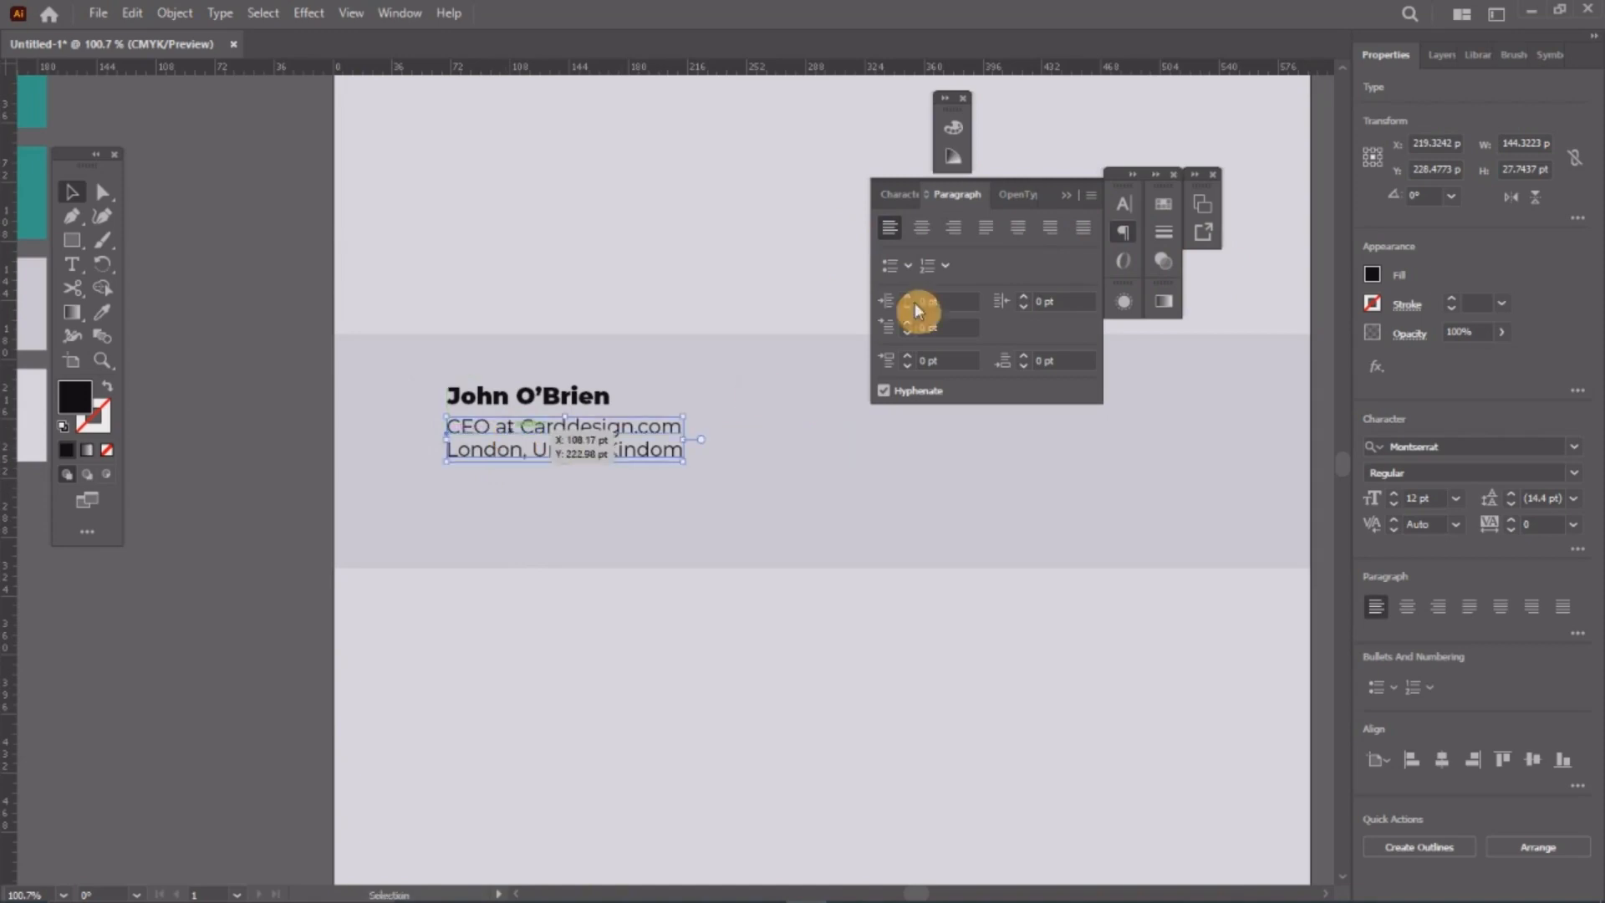
{"action": "left_click", "coordinate": [1123, 232]}
Step: Align the name and details together and move the contact block slightly lower
{"action": "left_click", "coordinate": [249, 365]}
{"action": "left_click_drag", "start_coordinate": [240, 359], "coordinate": [679, 458]}
{"action": "left_click", "coordinate": [694, 383], "text": "shift"}
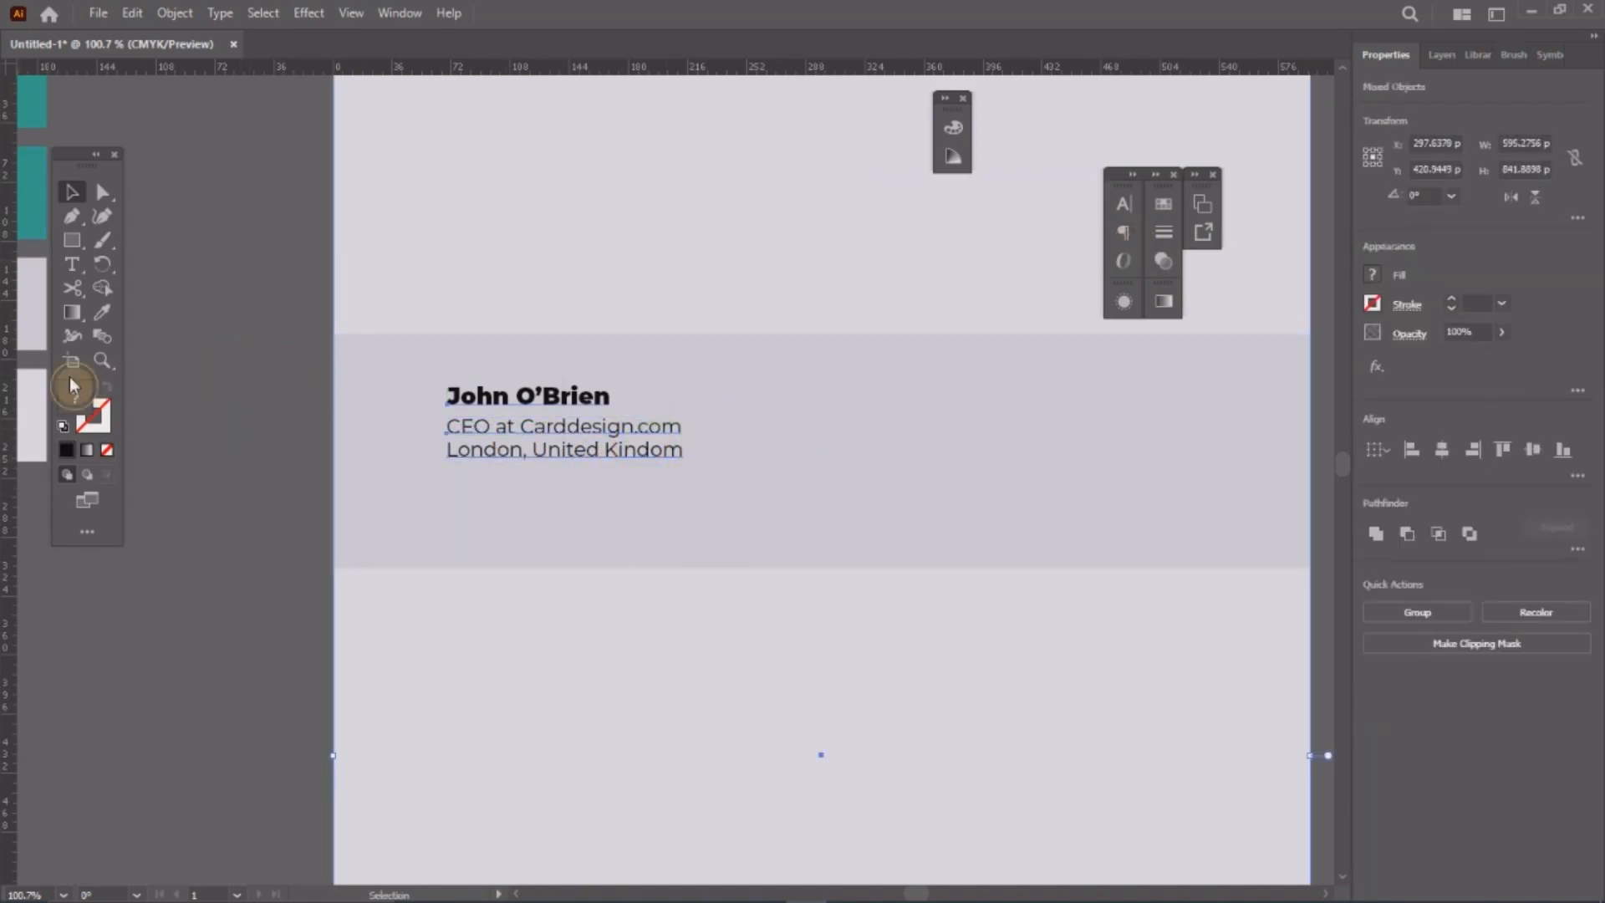
{"action": "left_click", "coordinate": [484, 403]}
{"action": "left_click", "coordinate": [69, 198]}
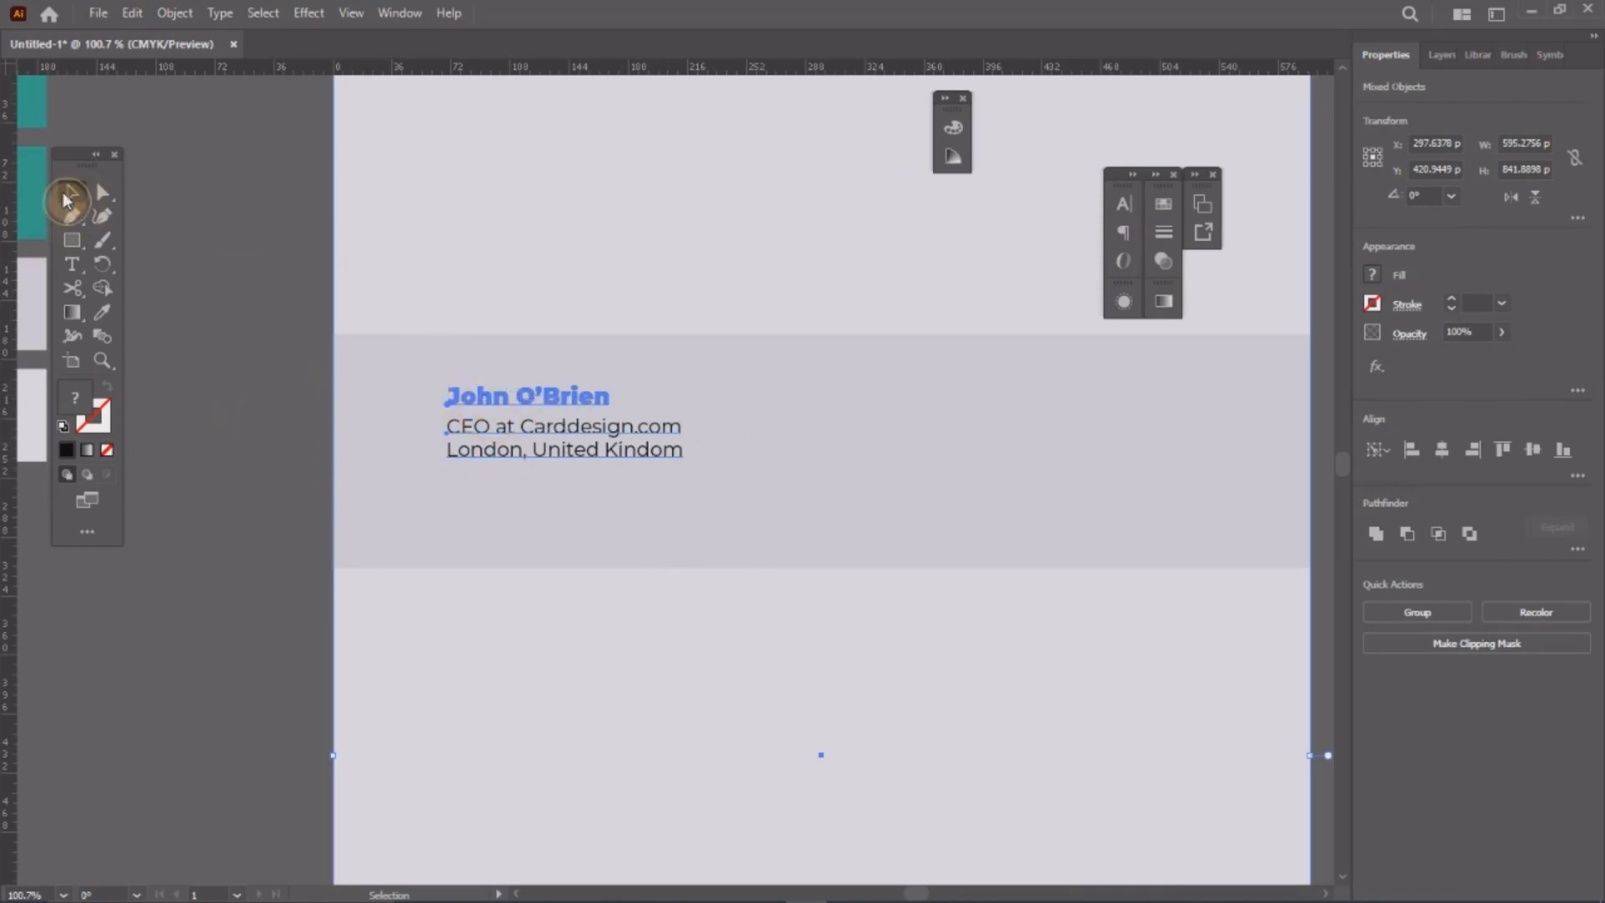
{"action": "left_click", "coordinate": [238, 196]}
{"action": "left_click", "coordinate": [562, 398]}
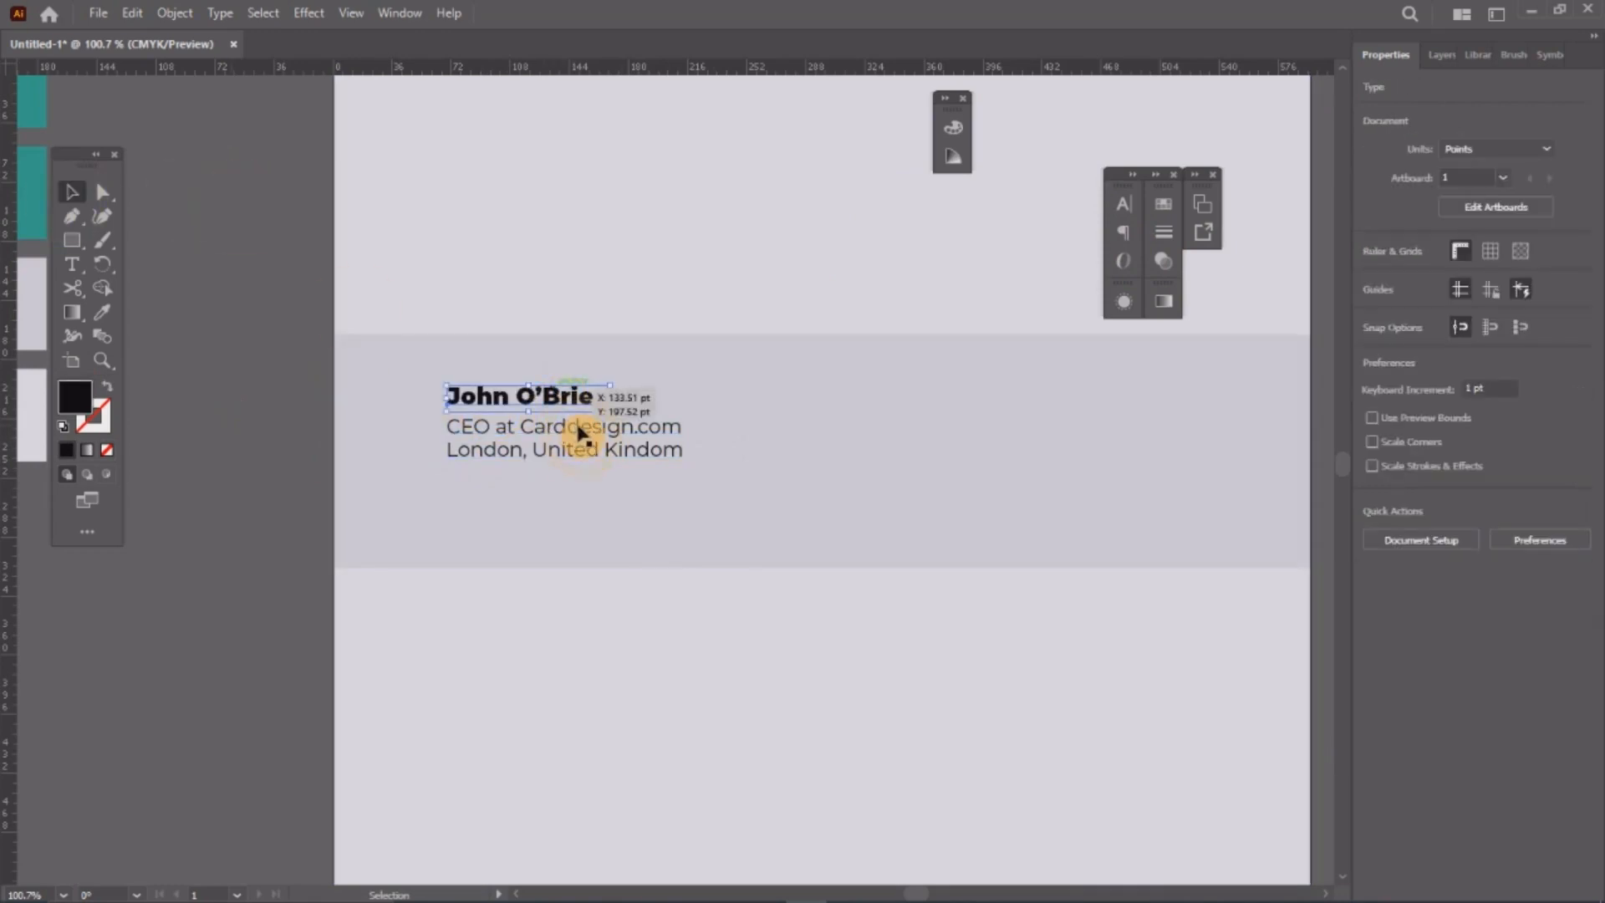
{"action": "left_click_drag", "start_coordinate": [590, 438], "coordinate": [596, 456]}
{"action": "left_click", "coordinate": [240, 423]}
Step: Select the name and detail text and nudge them slightly left
{"action": "key", "text": "z"}
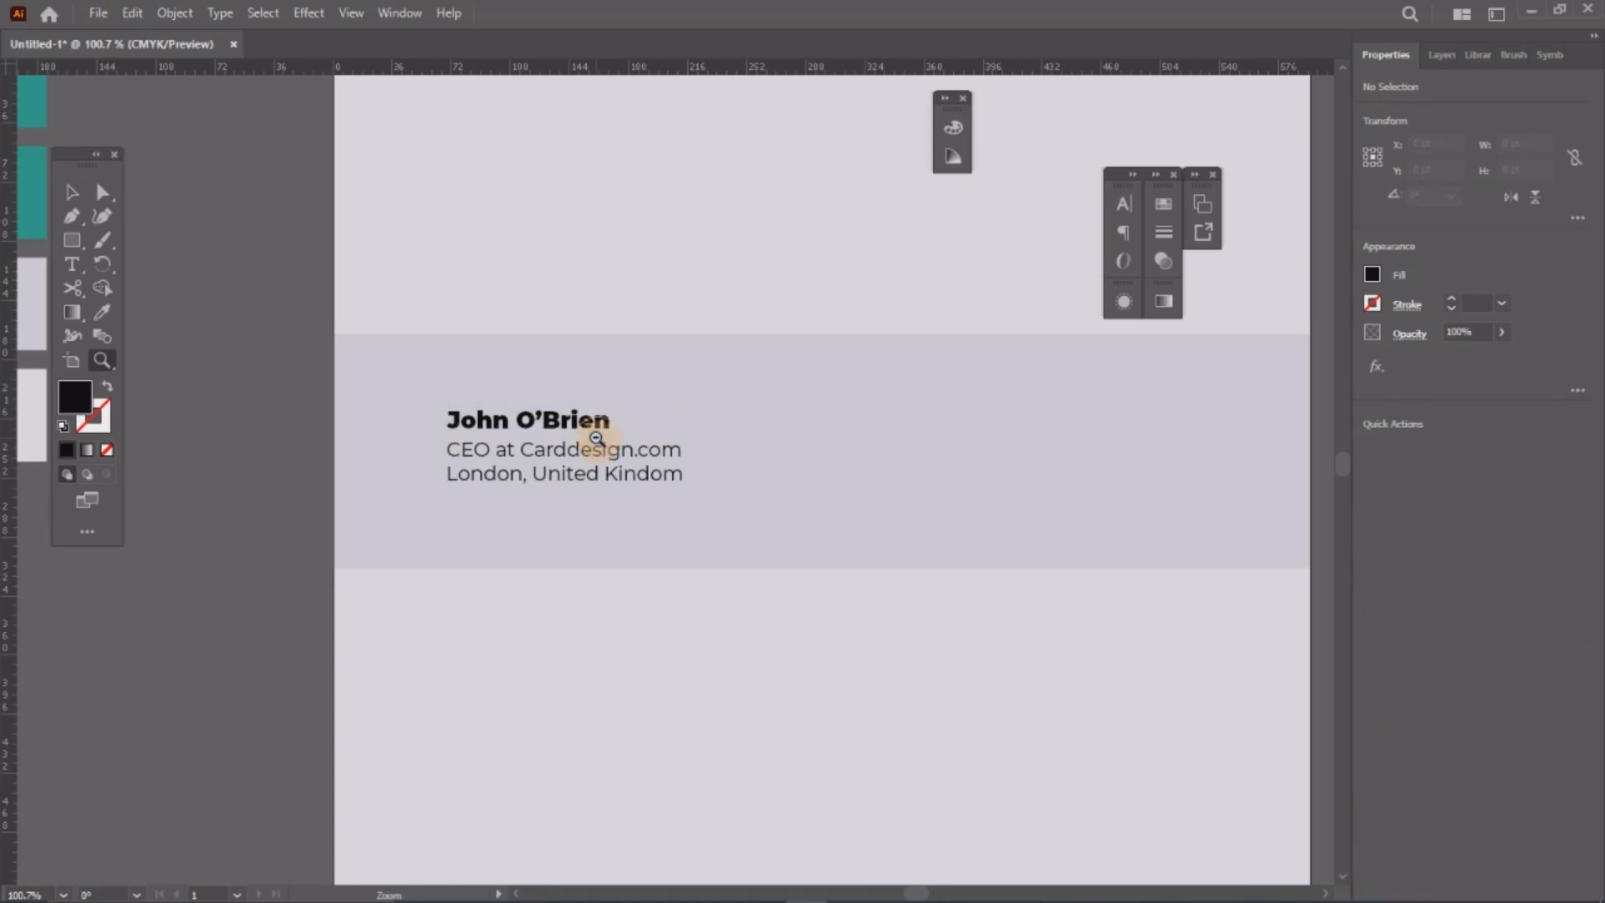
{"action": "left_click", "coordinate": [596, 439], "text": "alt"}
{"action": "left_click", "coordinate": [722, 526], "text": "alt"}
{"action": "left_click_drag", "start_coordinate": [817, 516], "coordinate": [693, 448]}
{"action": "key", "text": "v"}
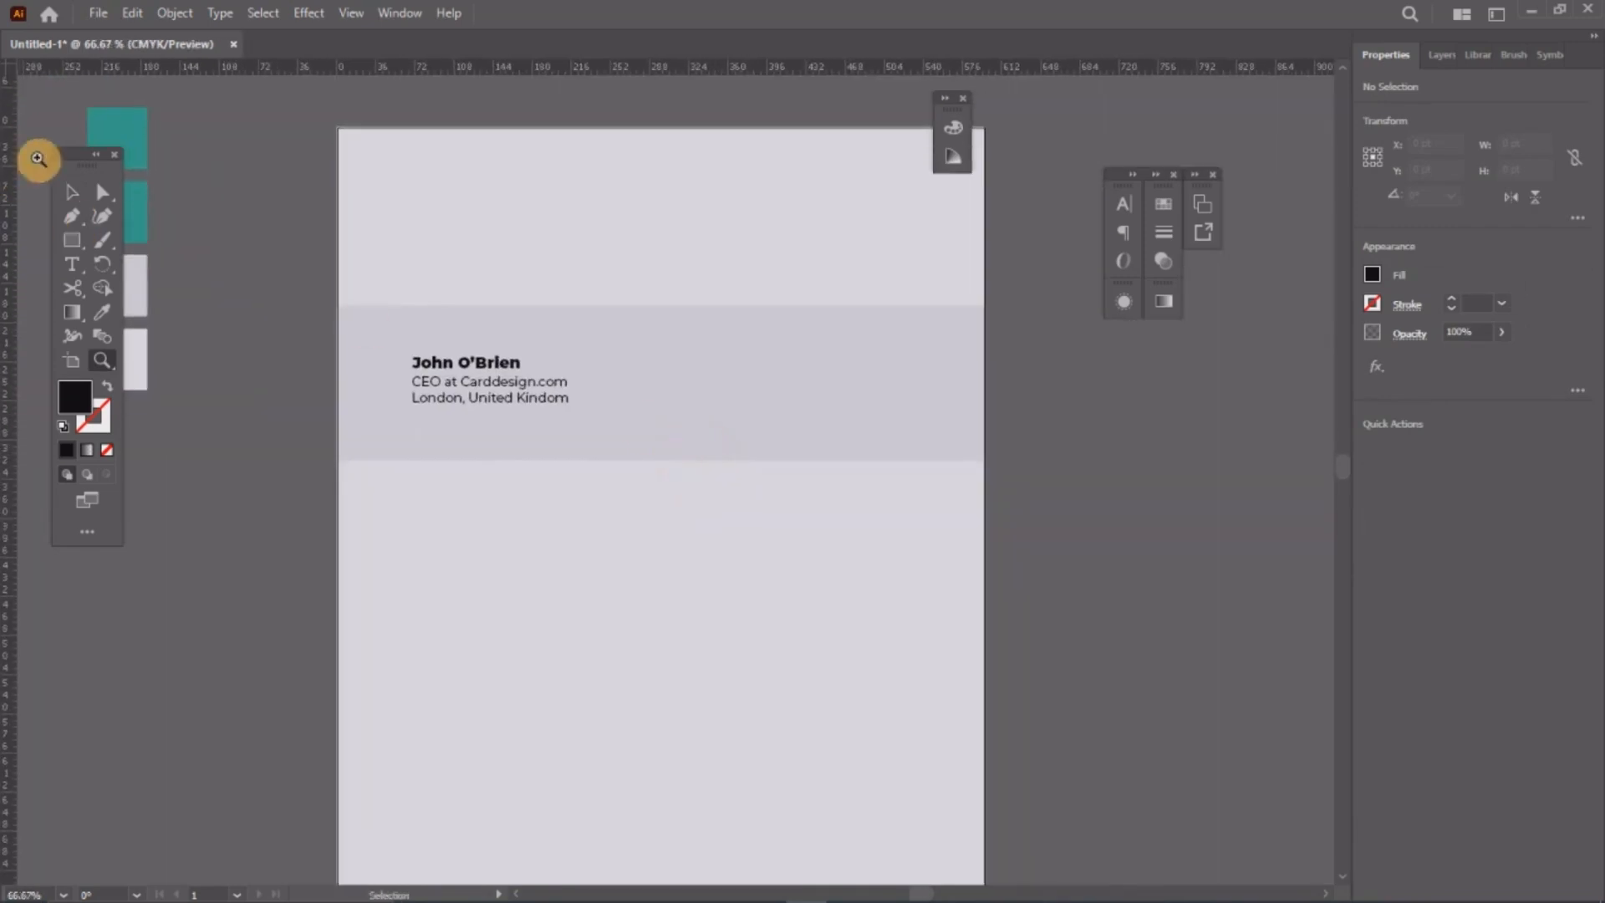
{"action": "left_click", "coordinate": [72, 192]}
{"action": "left_click", "coordinate": [513, 368]}
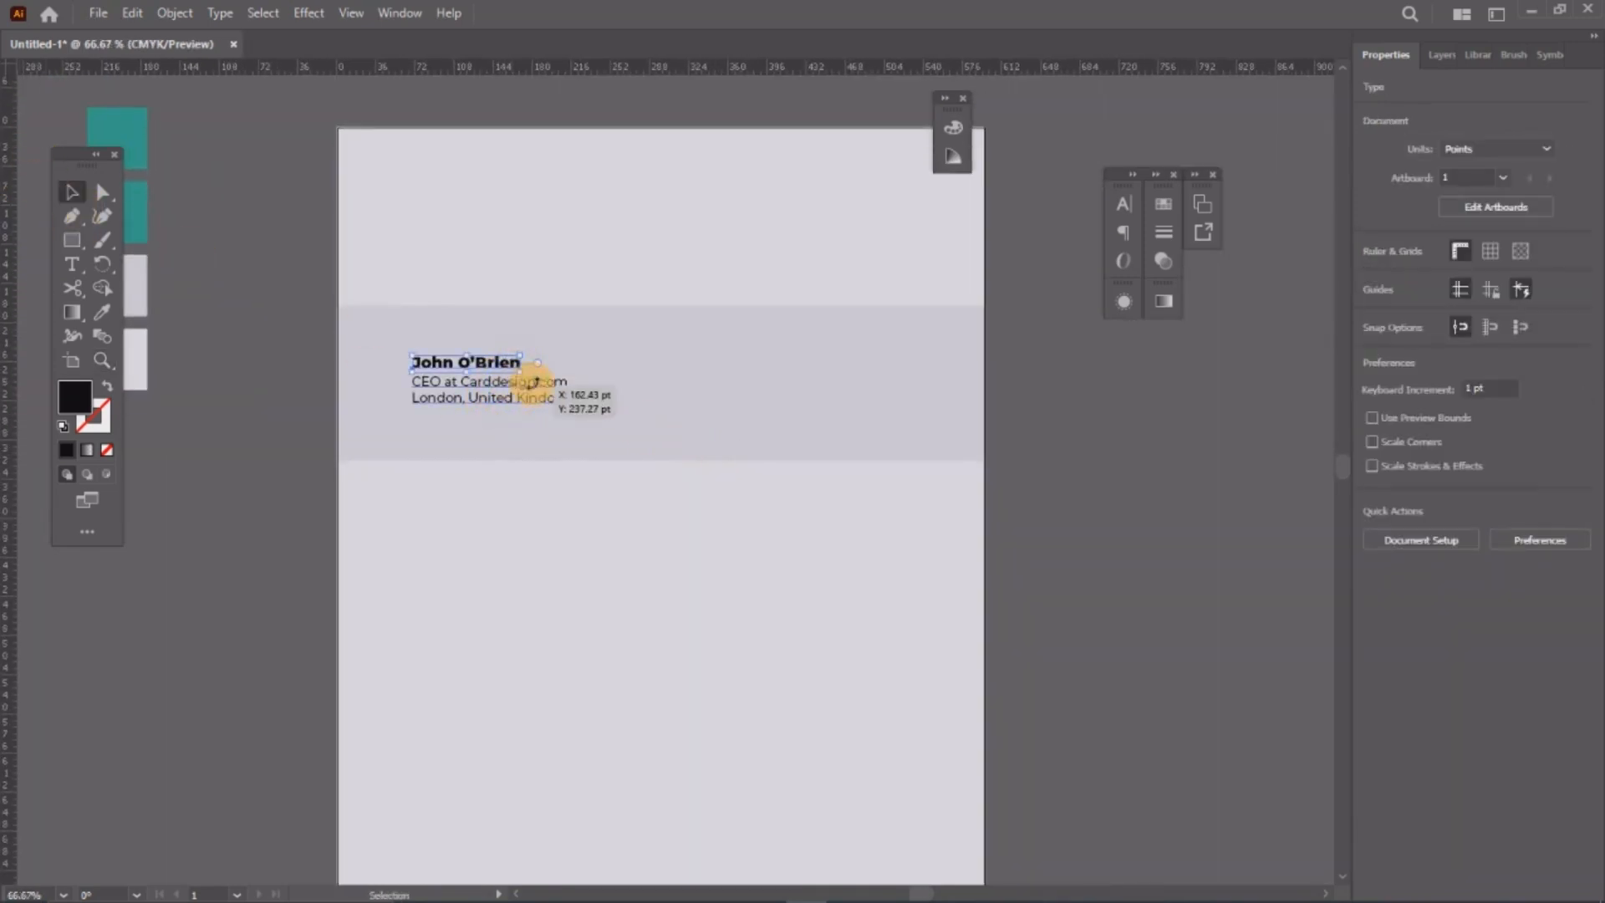
{"action": "left_click", "coordinate": [551, 393], "text": "shift"}
{"action": "left_click_drag", "start_coordinate": [555, 389], "coordinate": [543, 391]}
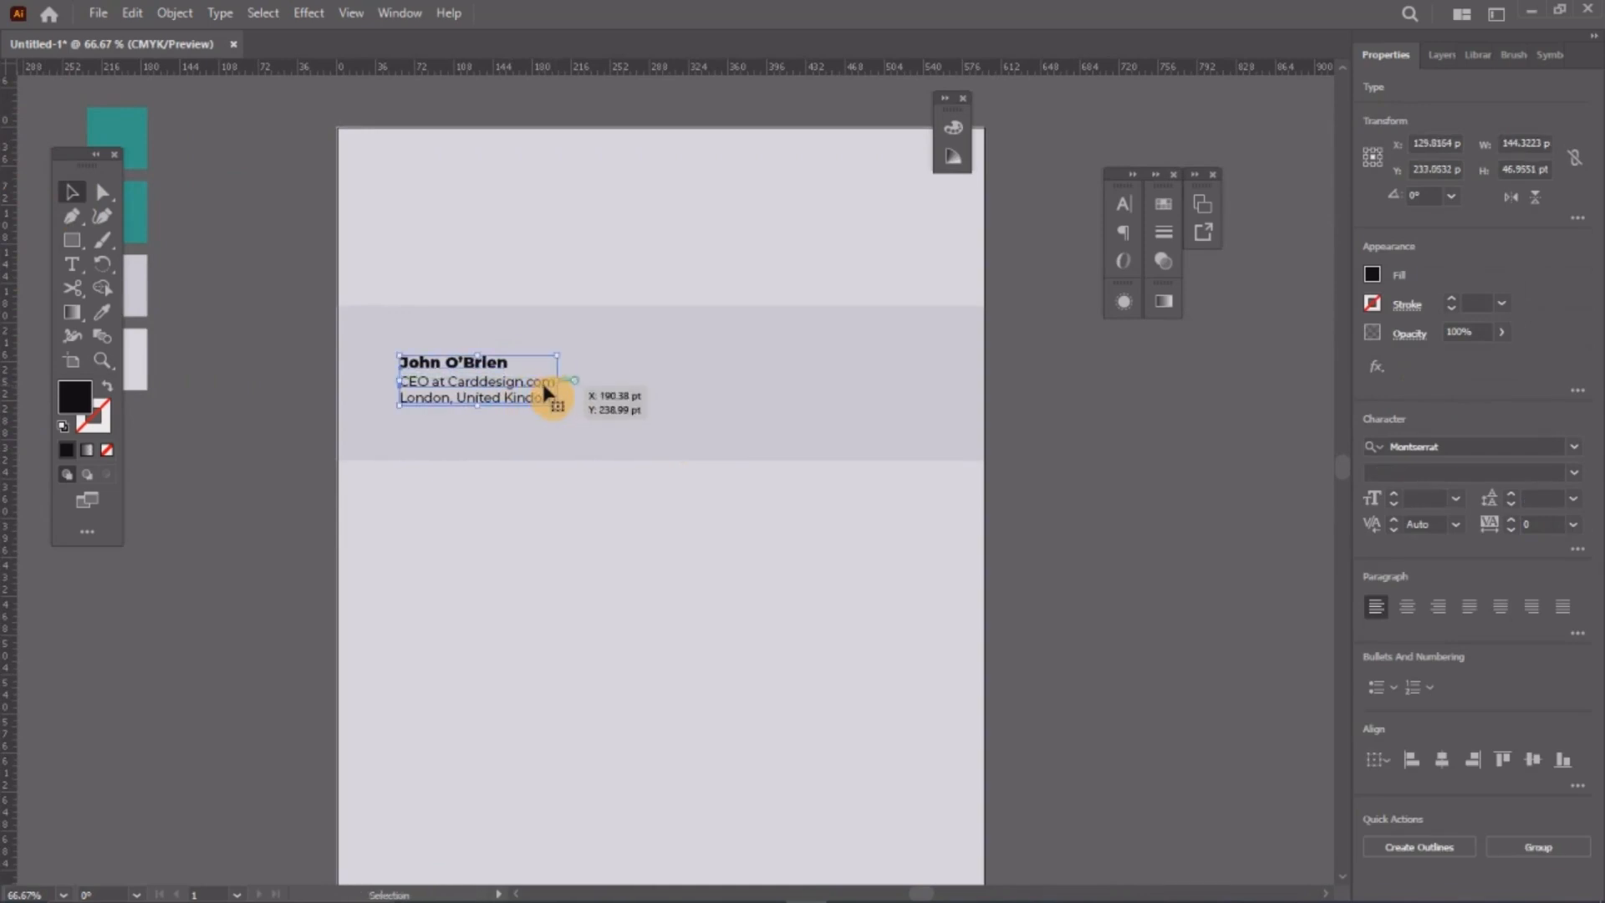
Step: Alt+Shift-drag a copy of the contact block to the band's right side
{"action": "left_click_drag", "start_coordinate": [543, 390], "coordinate": [921, 390]}
{"action": "left_click", "coordinate": [1074, 406]}
{"action": "key", "text": "z"}
{"action": "left_click_drag", "start_coordinate": [813, 346], "coordinate": [993, 536]}
{"action": "left_click", "coordinate": [73, 207]}
{"action": "left_click", "coordinate": [71, 264]}
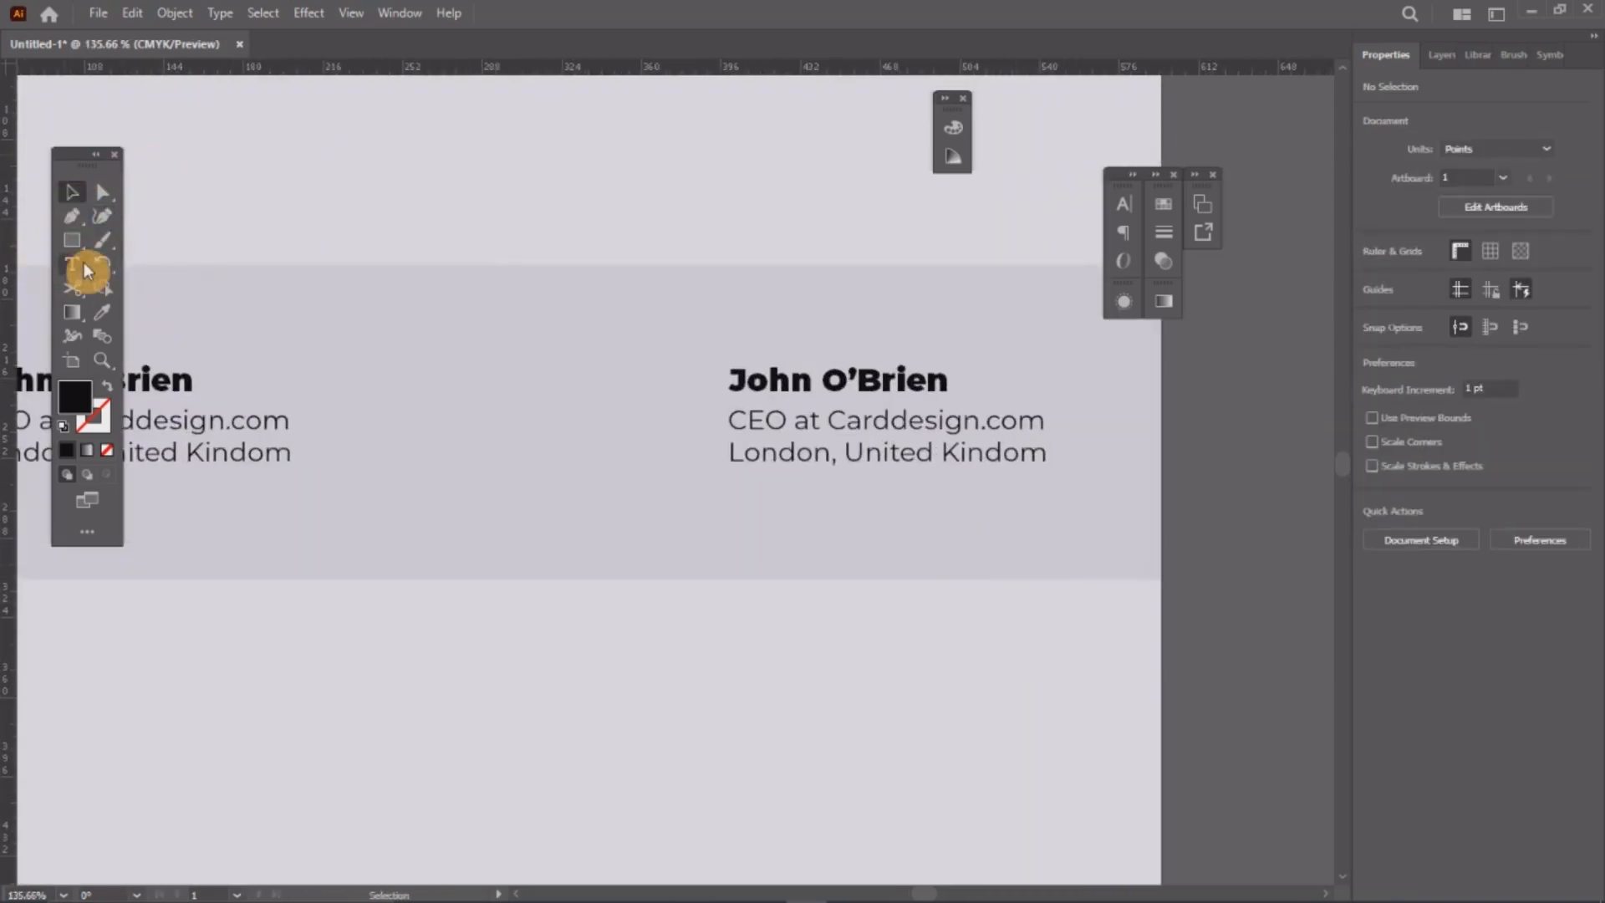
Step: Replace the copied name with the second contact's name
{"action": "left_click", "coordinate": [918, 387]}
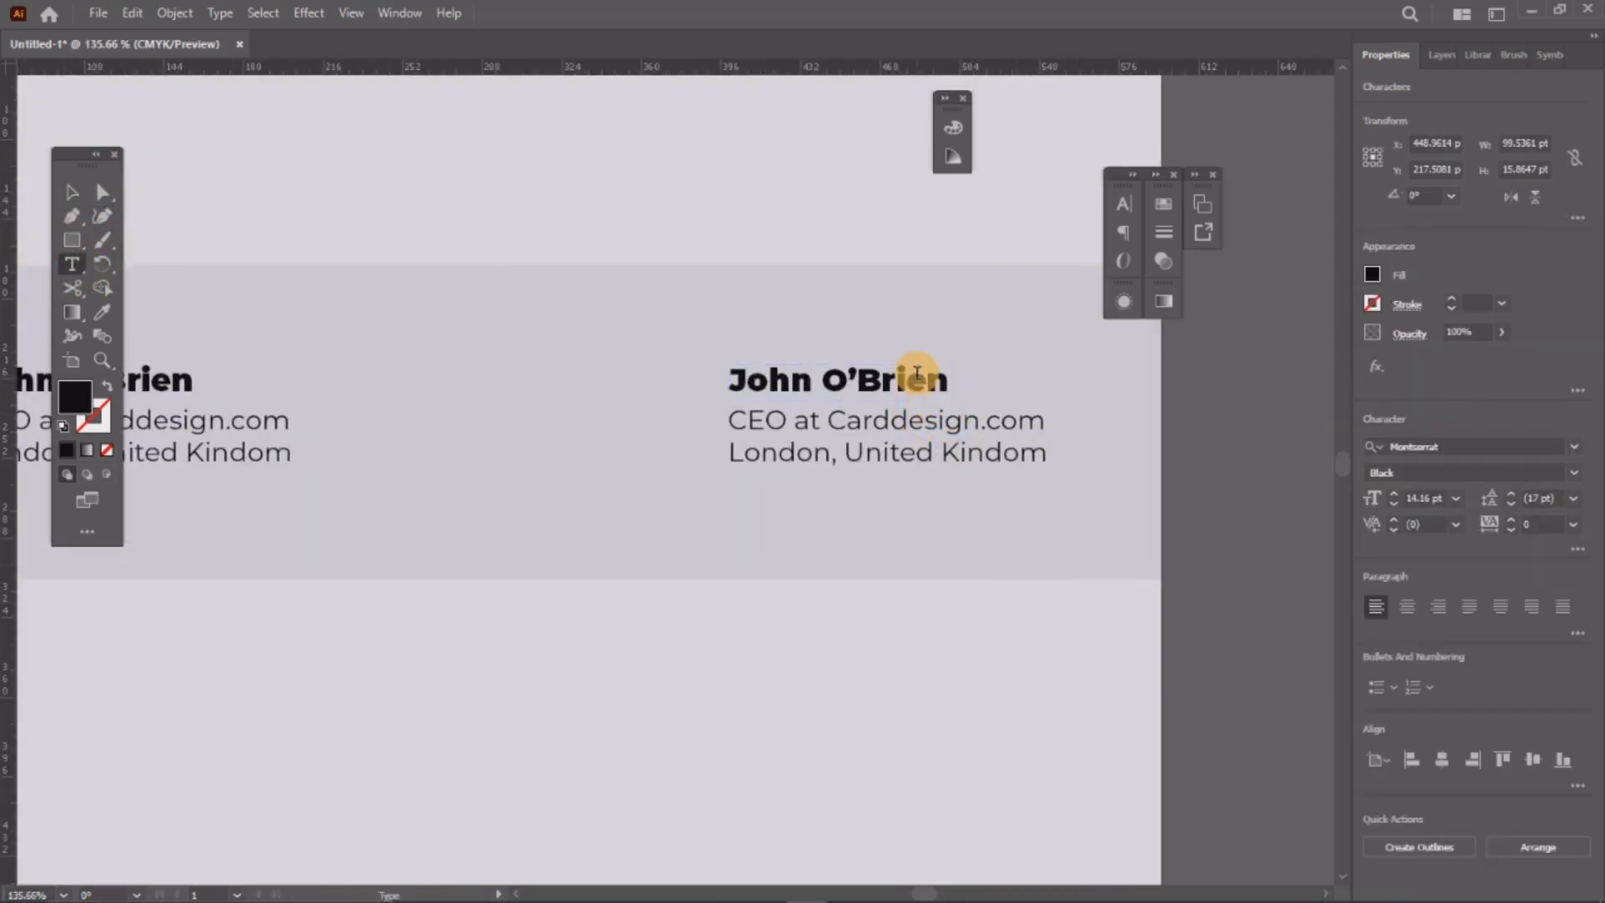
{"action": "triple_click", "coordinate": [928, 386]}
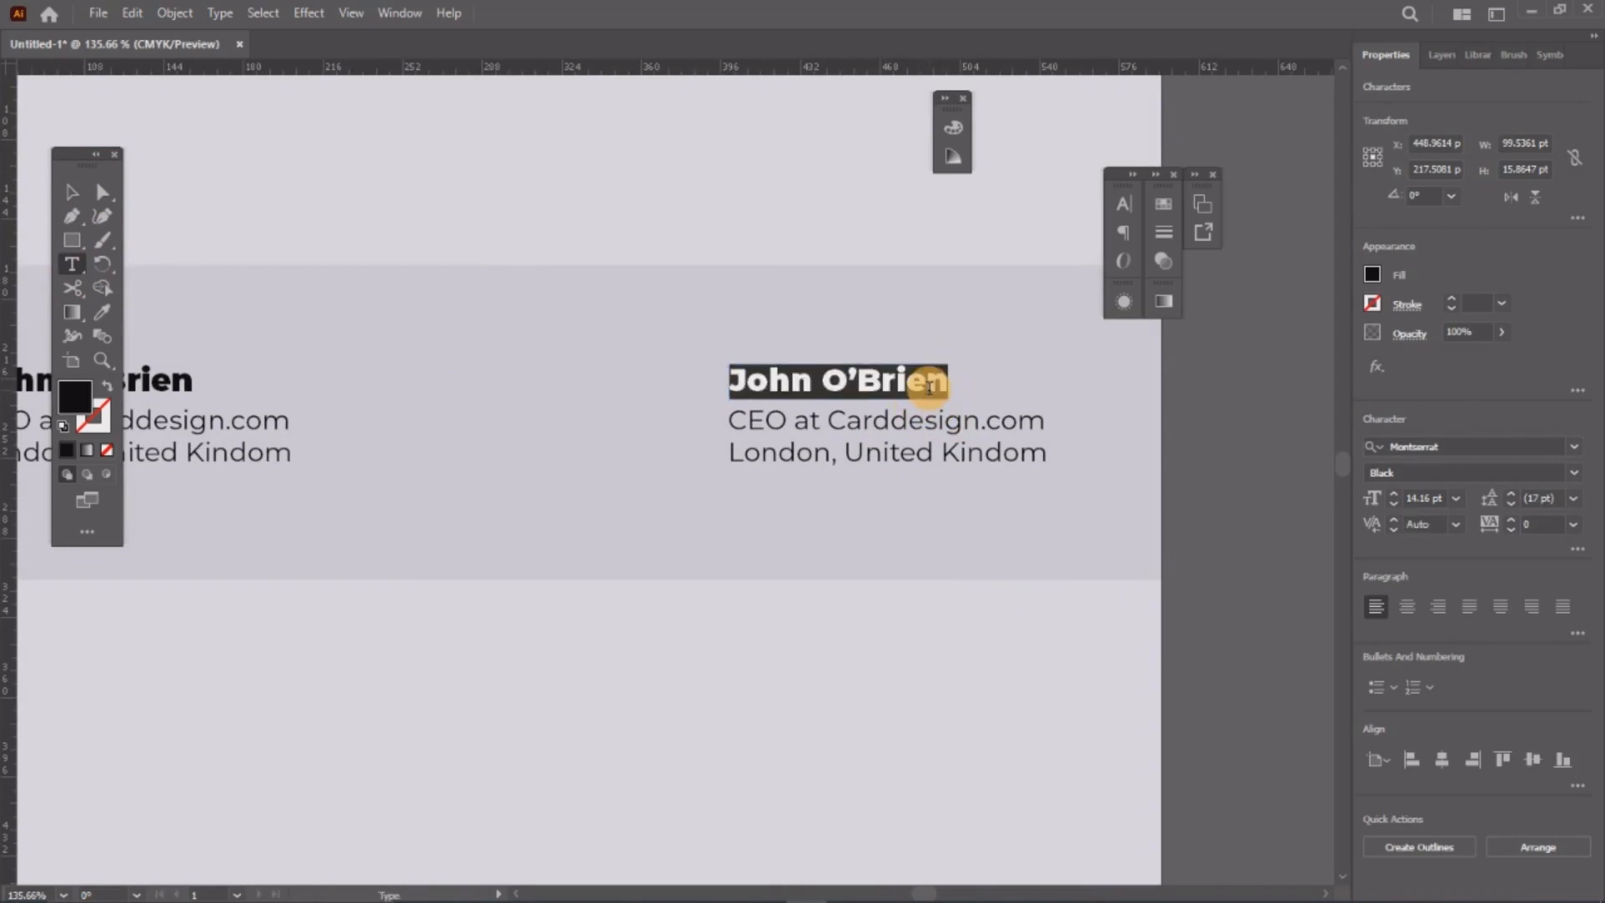
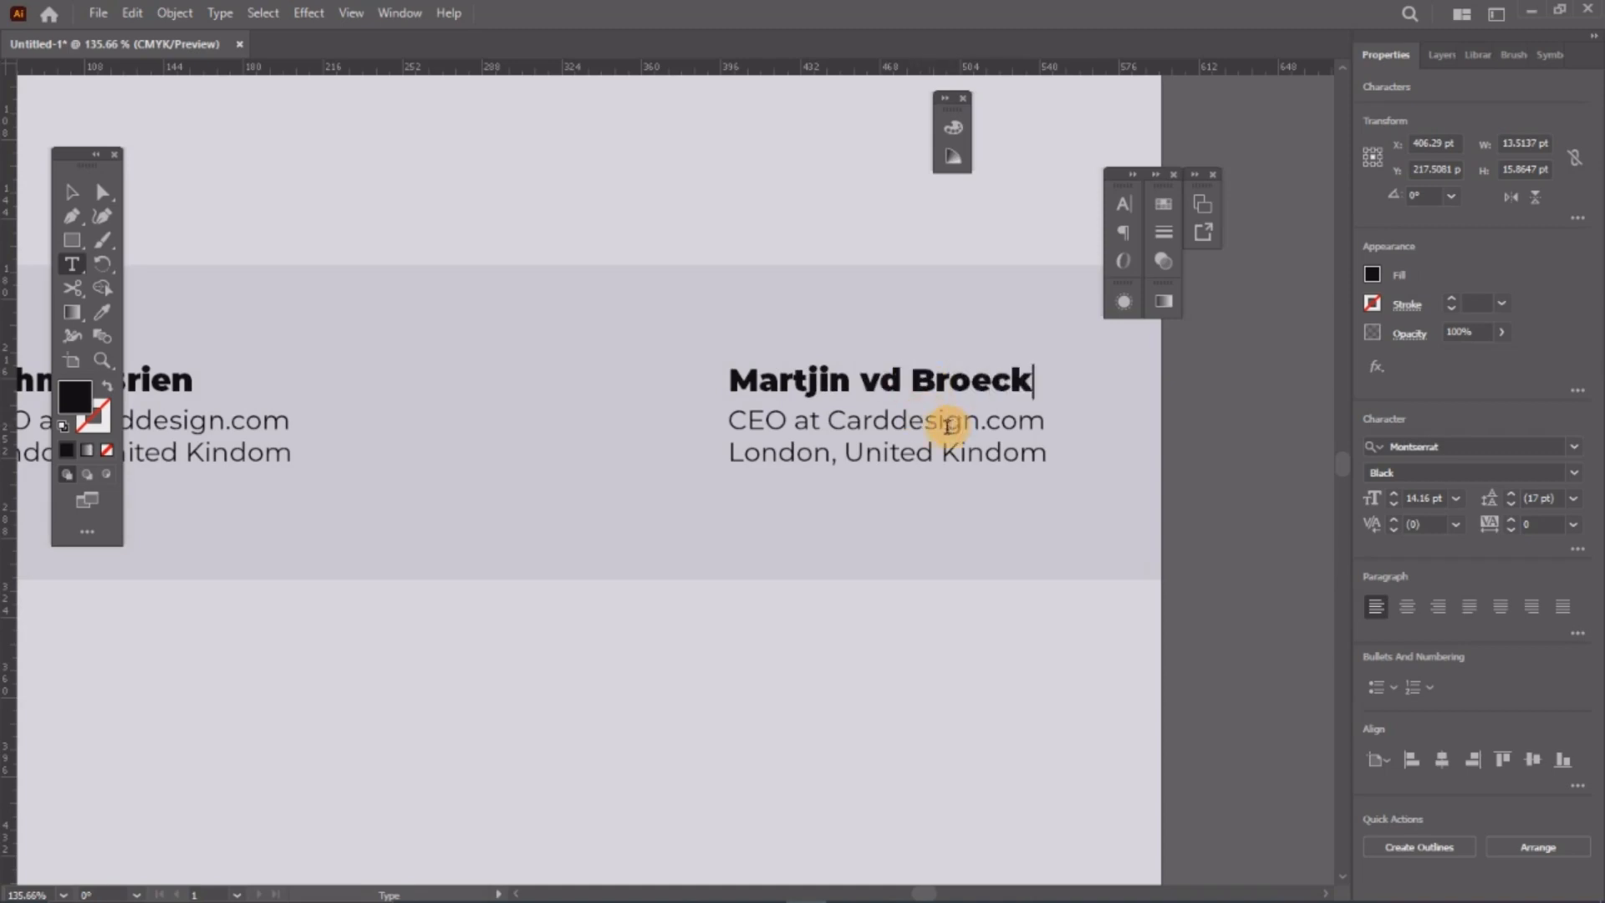
Step: Replace the copied details with 'Visual & International Design' and 'Great Pillar, the northland'
{"action": "triple_click", "coordinate": [933, 422]}
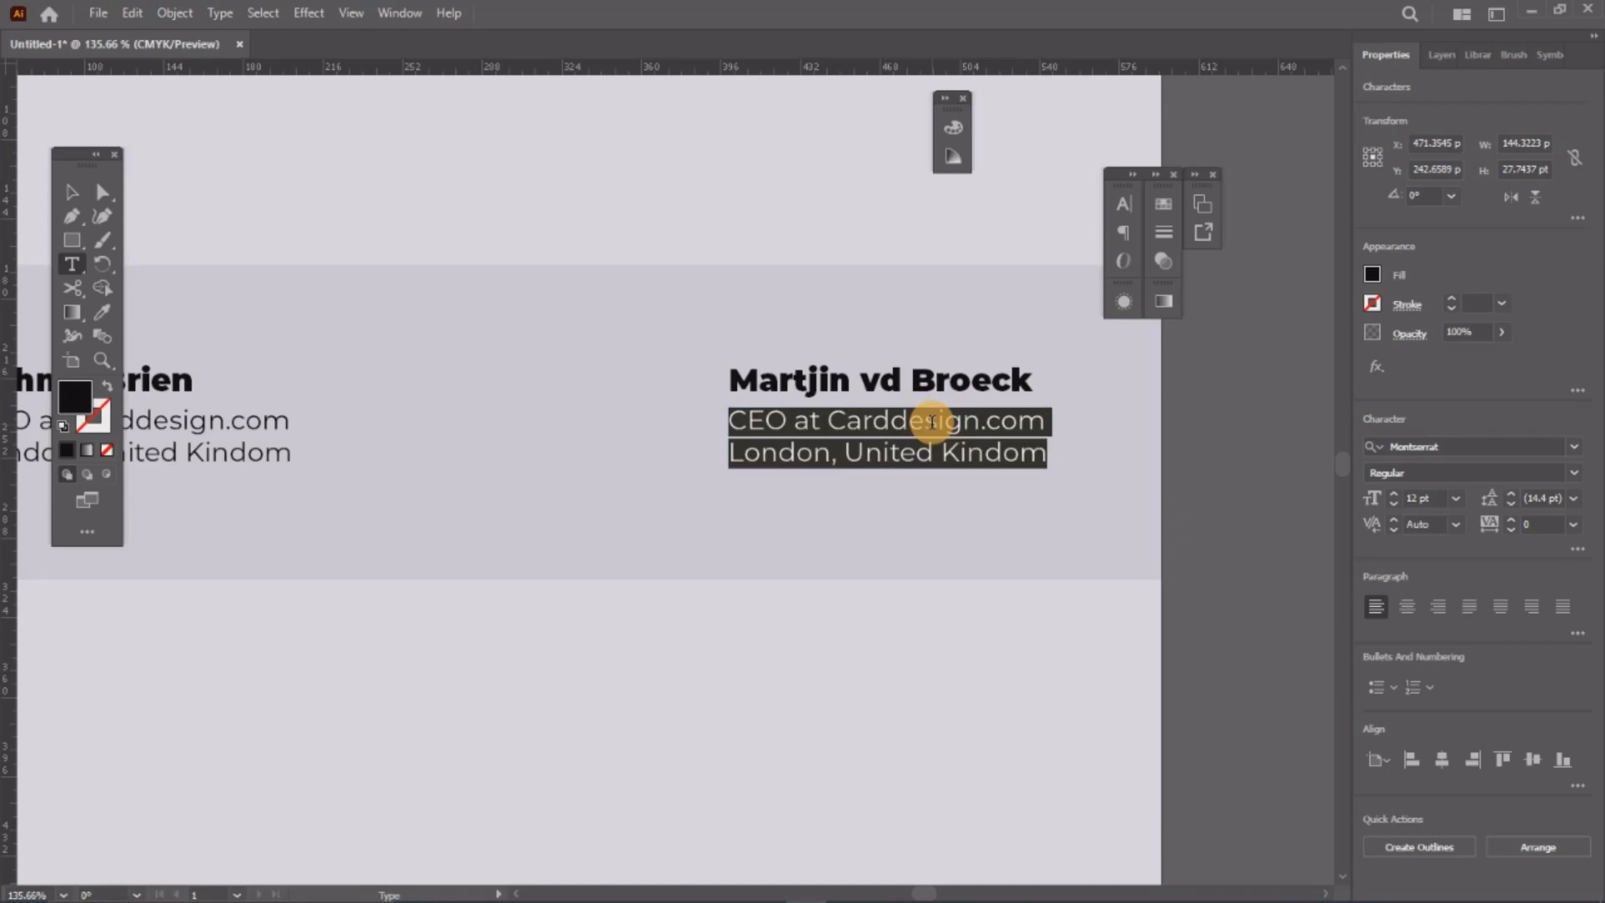
{"action": "type", "text": "Visual & International Design"}
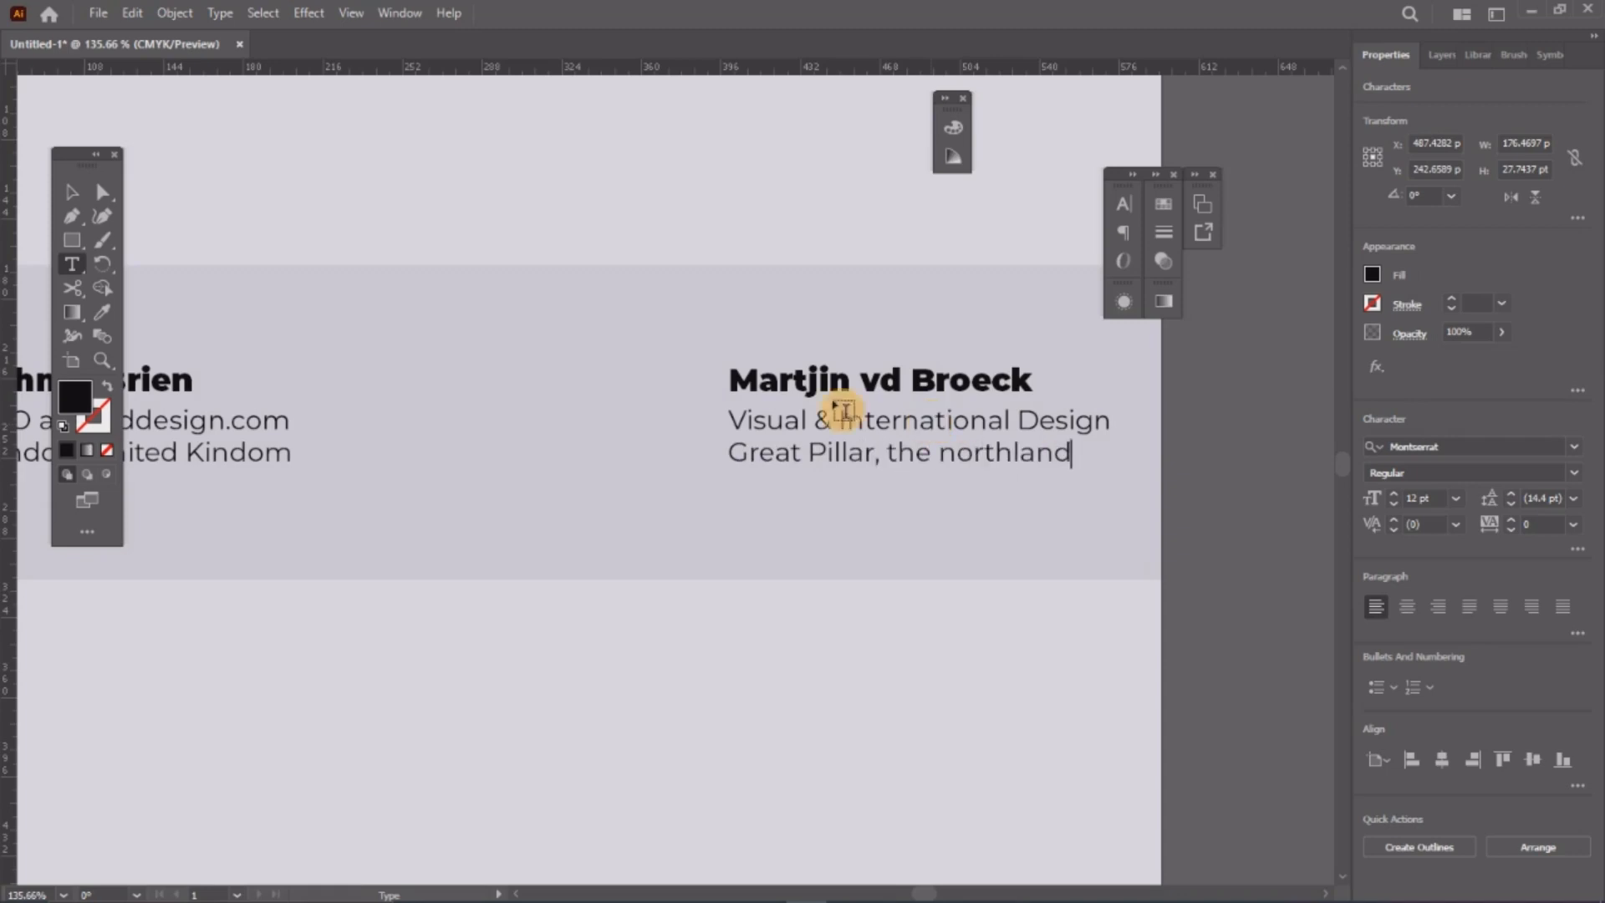
{"action": "left_click", "coordinate": [75, 199]}
{"action": "key", "text": "z"}
{"action": "left_click", "coordinate": [499, 363], "text": "alt"}
{"action": "left_click", "coordinate": [856, 399], "text": "alt"}
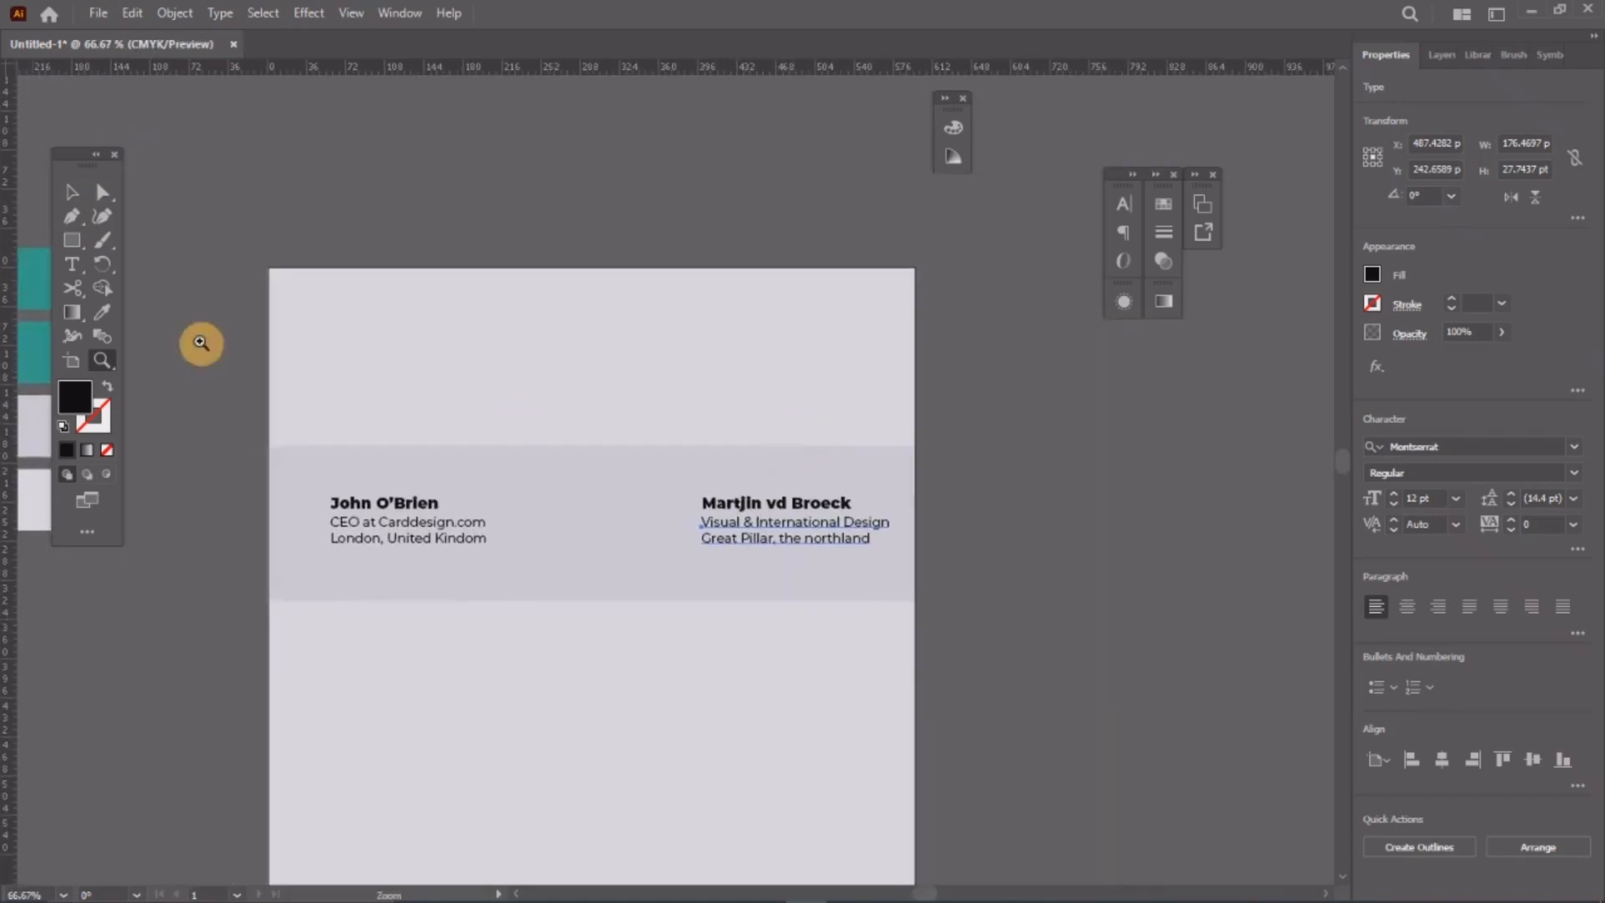
Step: Right-align the right-hand contact's name and its title and address lines
{"action": "left_click", "coordinate": [70, 201]}
{"action": "left_click_drag", "start_coordinate": [700, 473], "coordinate": [723, 452]}
{"action": "left_click", "coordinate": [1162, 504]}
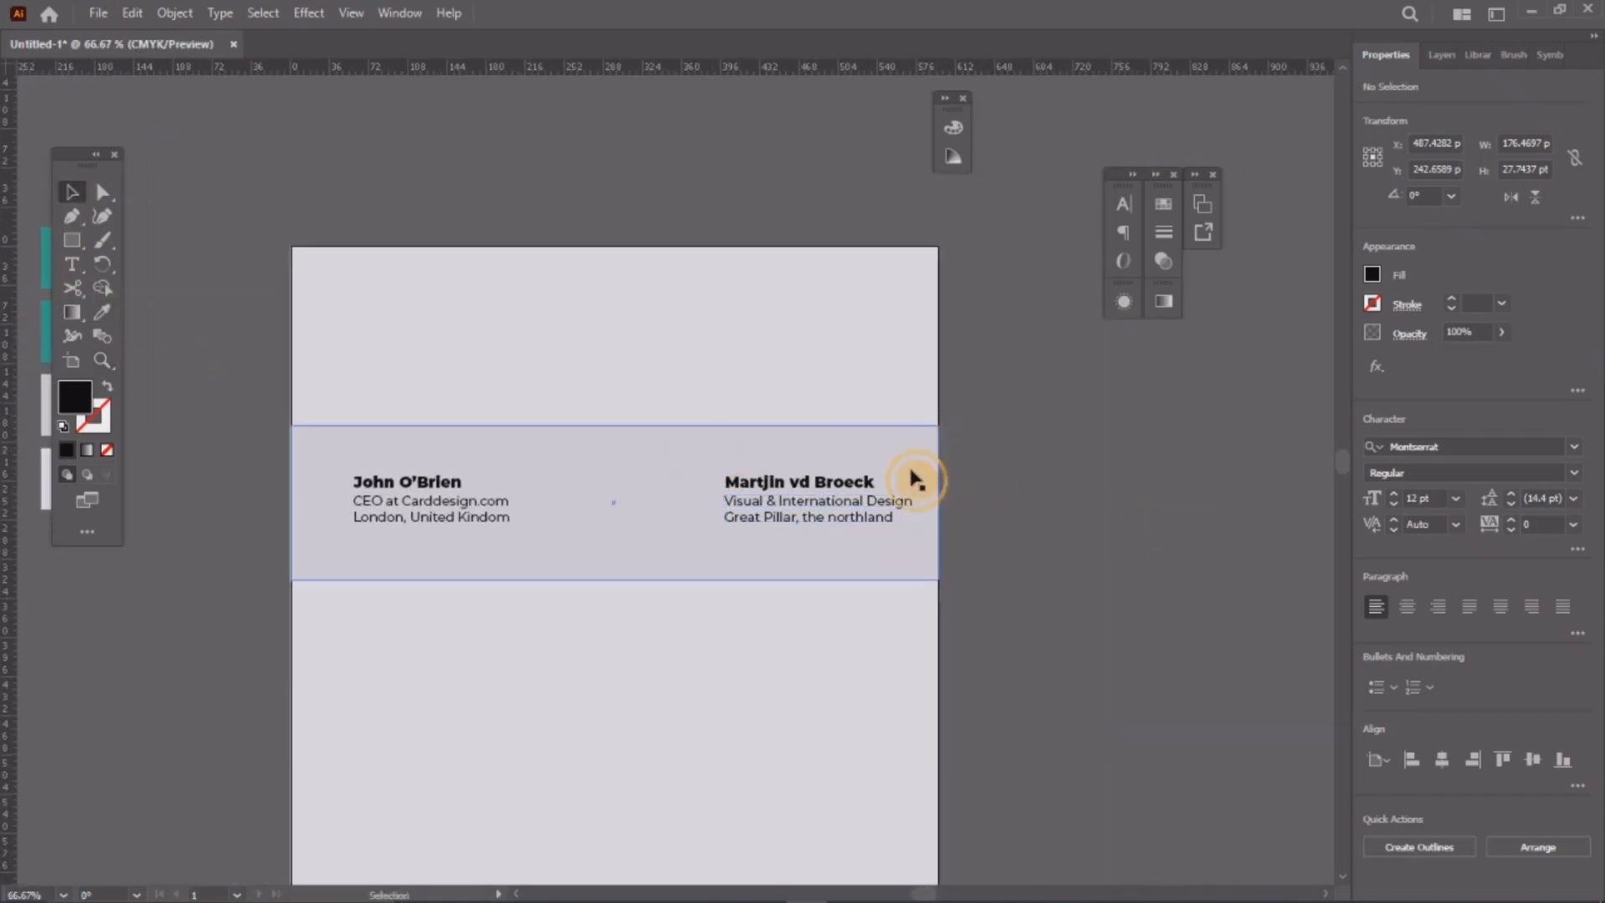
{"action": "left_click", "coordinate": [869, 483]}
{"action": "left_click", "coordinate": [1123, 231]}
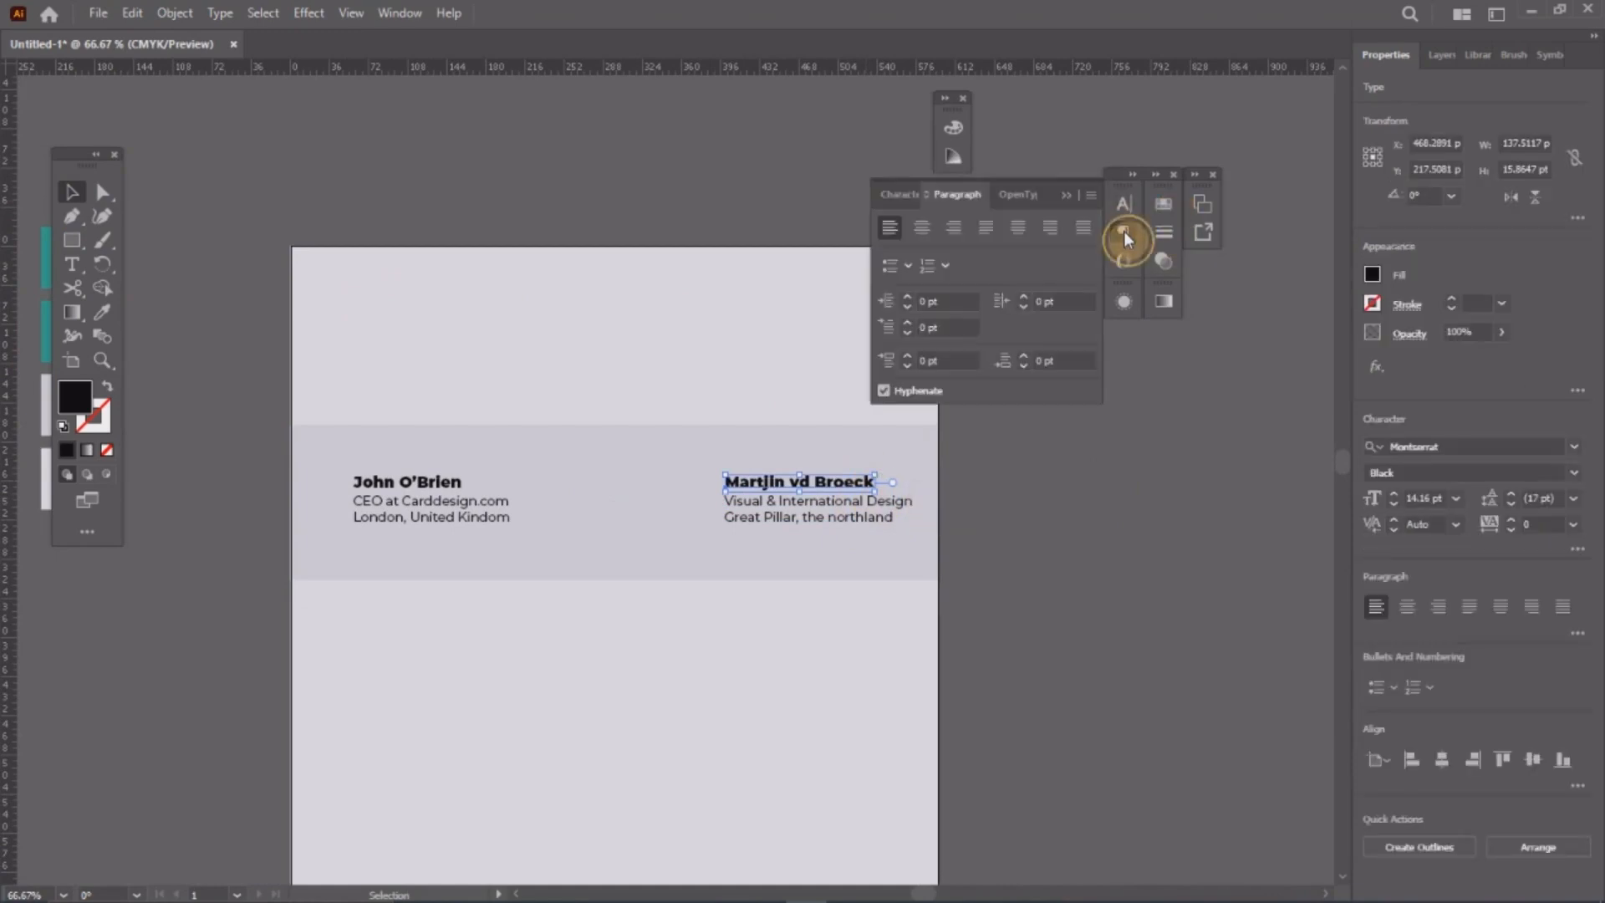
{"action": "left_click", "coordinate": [953, 228]}
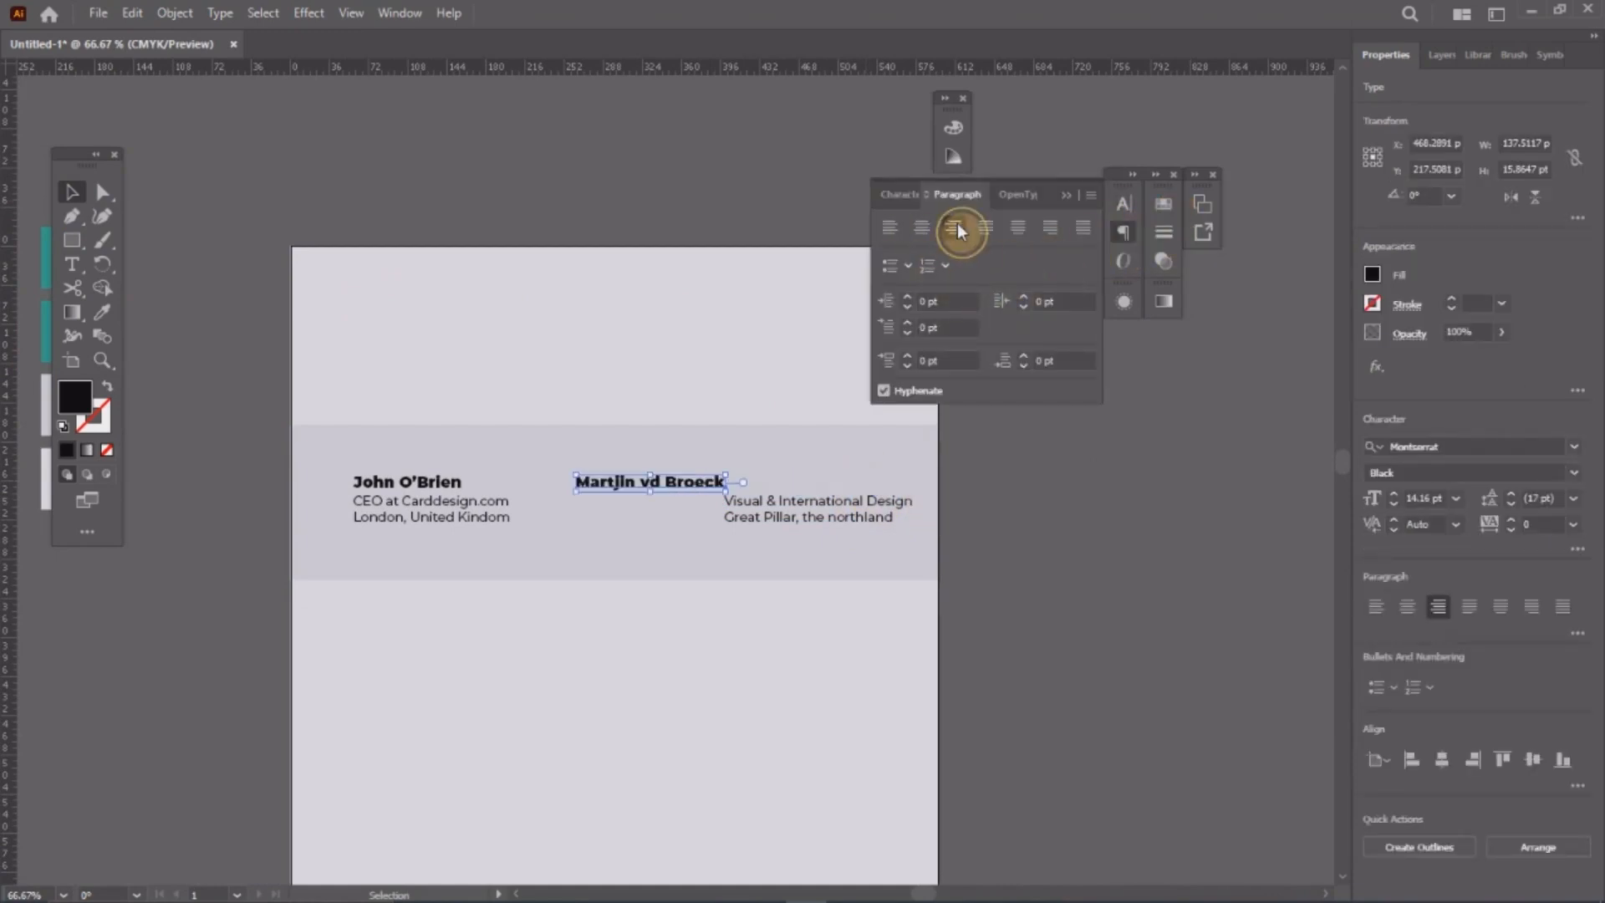
{"action": "left_click", "coordinate": [815, 516]}
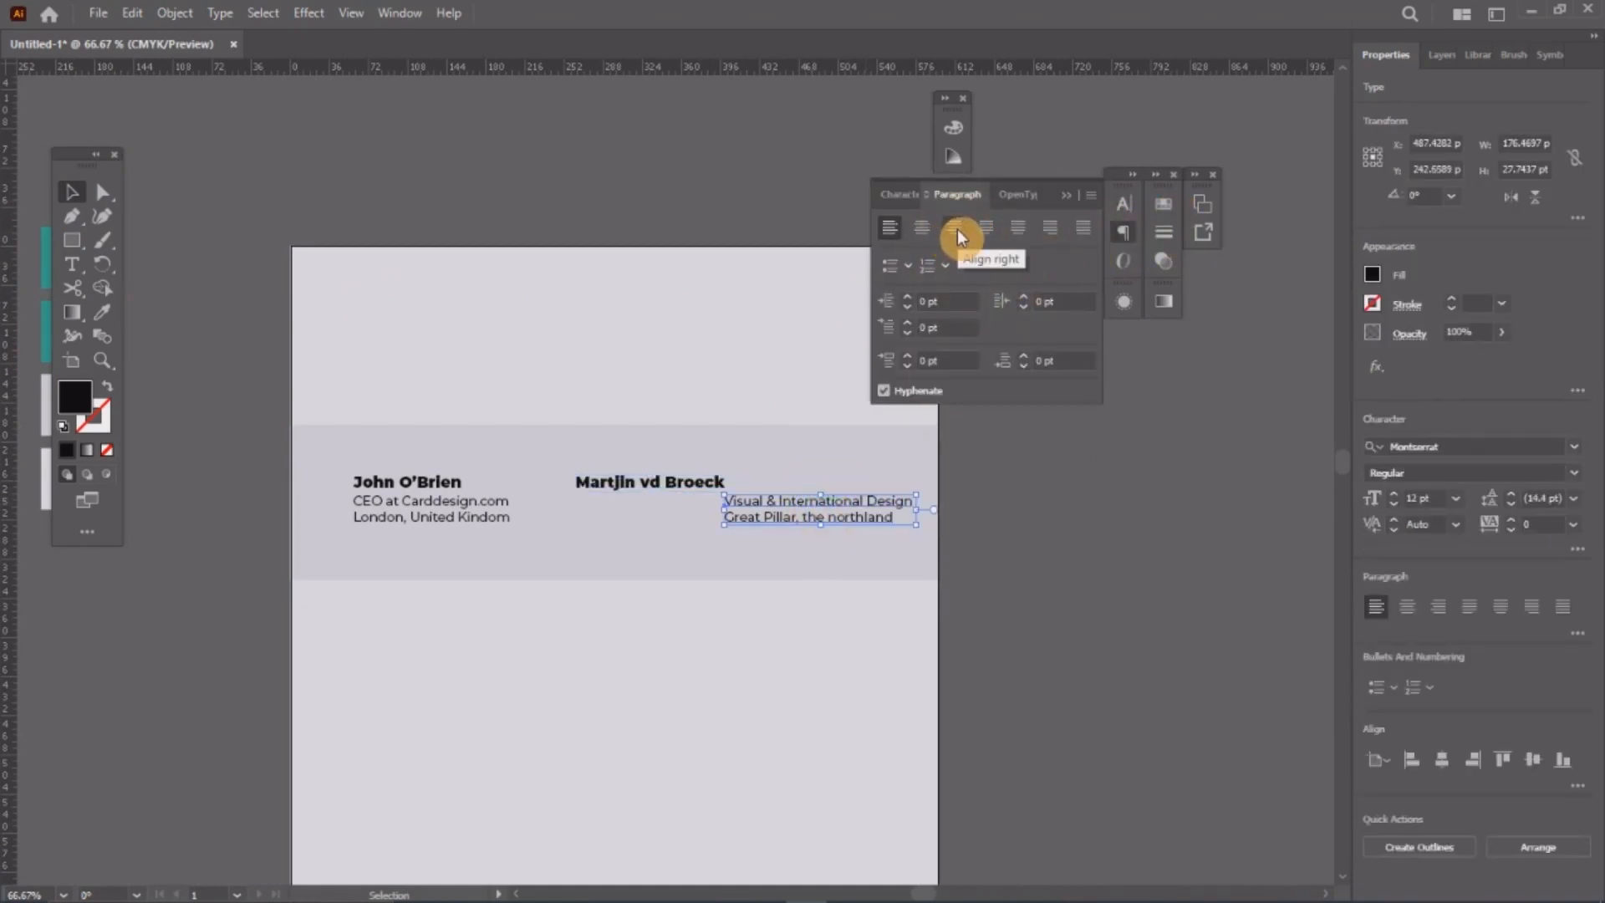
{"action": "left_click", "coordinate": [955, 228]}
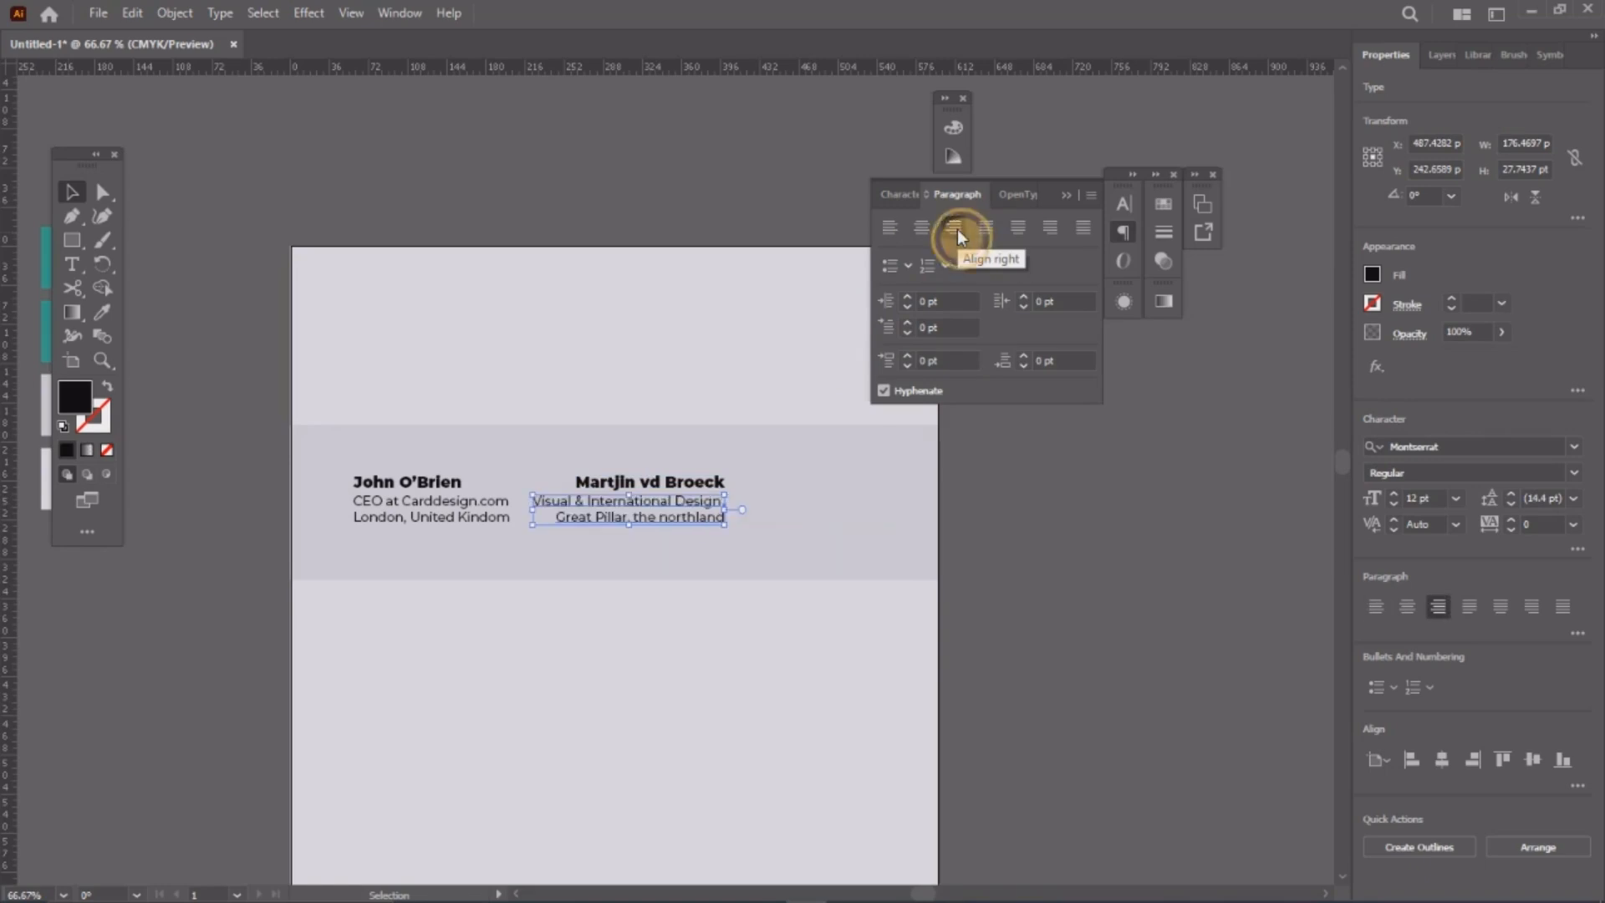
{"action": "left_click", "coordinate": [1123, 231]}
Step: Shift-drag both right-hand text blocks flush to the band's right side
{"action": "left_click_drag", "start_coordinate": [681, 492], "coordinate": [850, 493]}
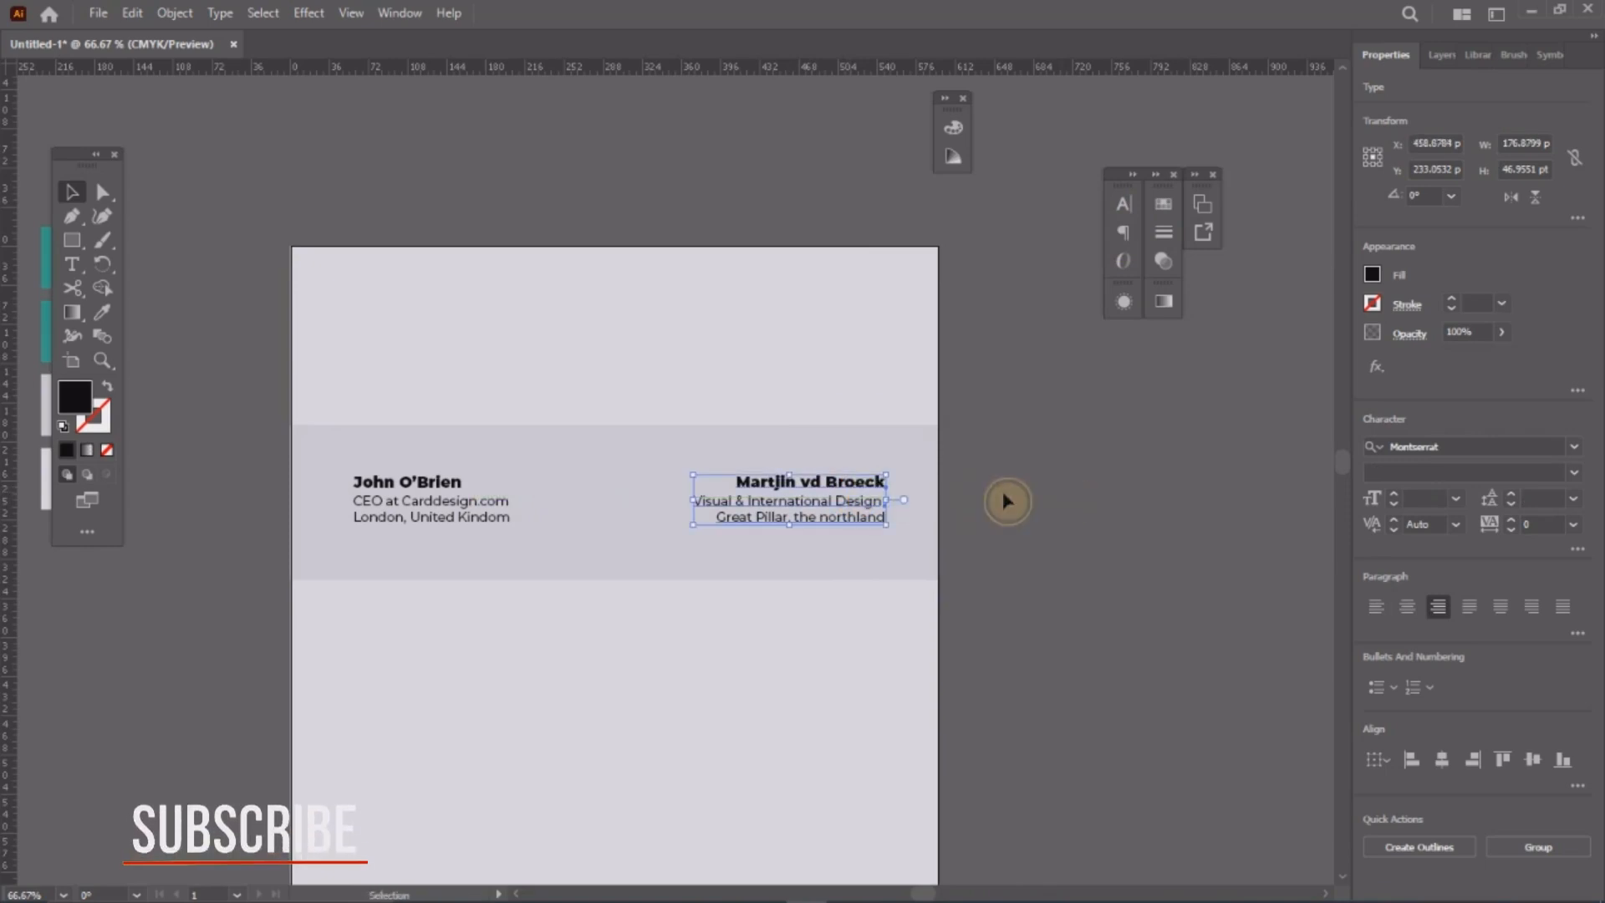
{"action": "left_click", "coordinate": [1006, 501]}
{"action": "left_click_drag", "start_coordinate": [633, 408], "coordinate": [689, 360]}
{"action": "key", "text": "z"}
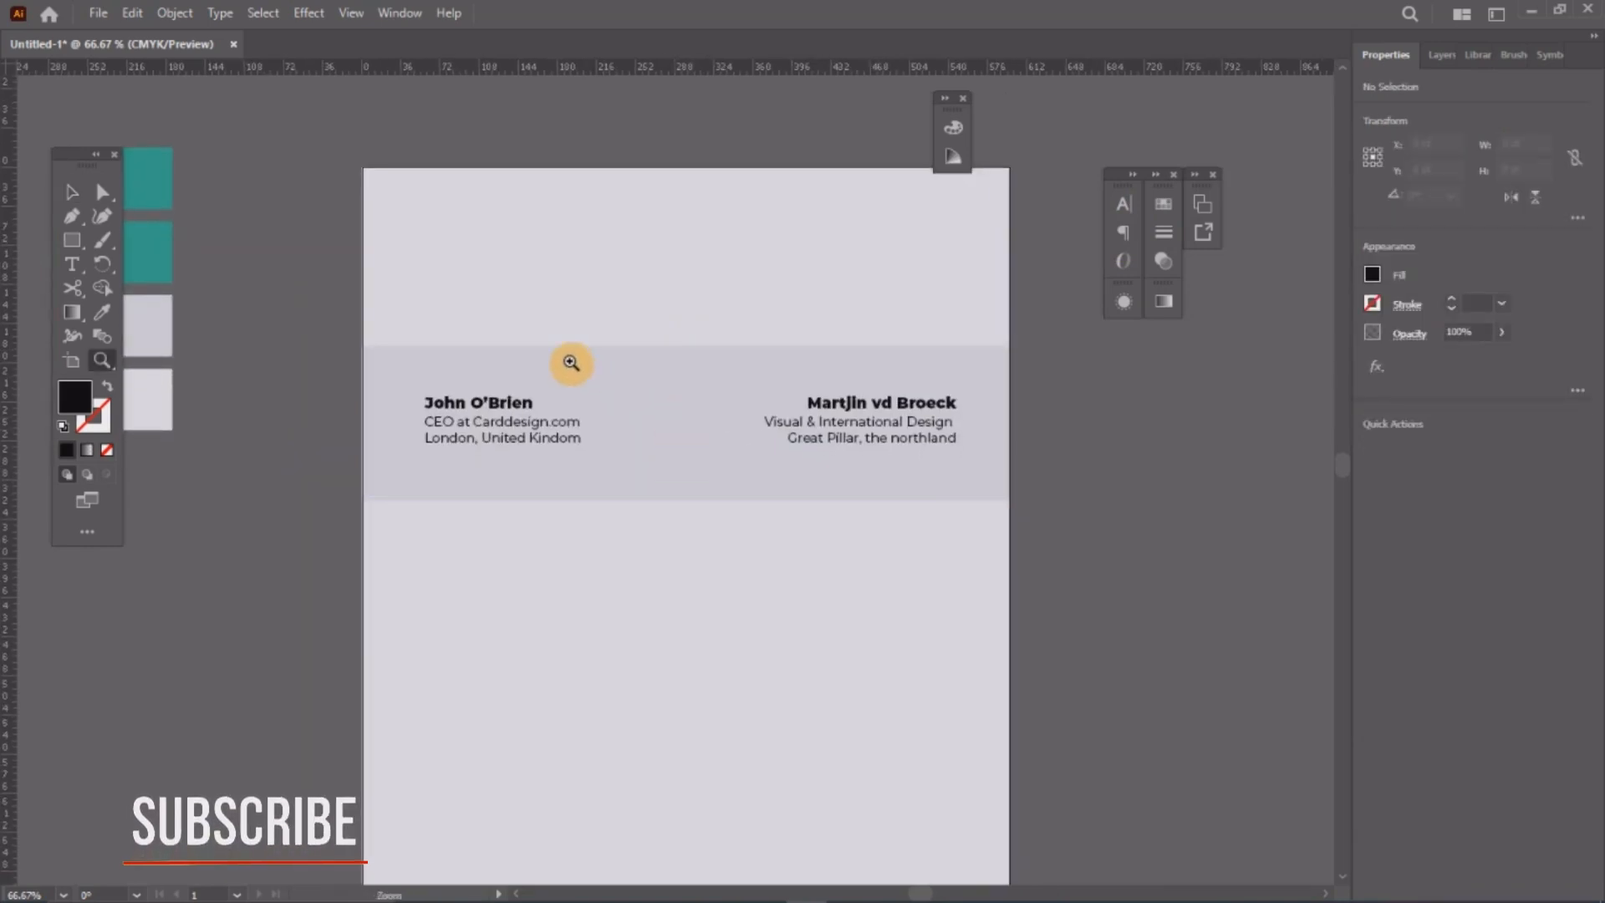
Step: Move the left contact's name, title and address lines about 12.7 pt to the right
{"action": "left_click_drag", "start_coordinate": [571, 360], "coordinate": [673, 452]}
{"action": "left_click", "coordinate": [72, 192]}
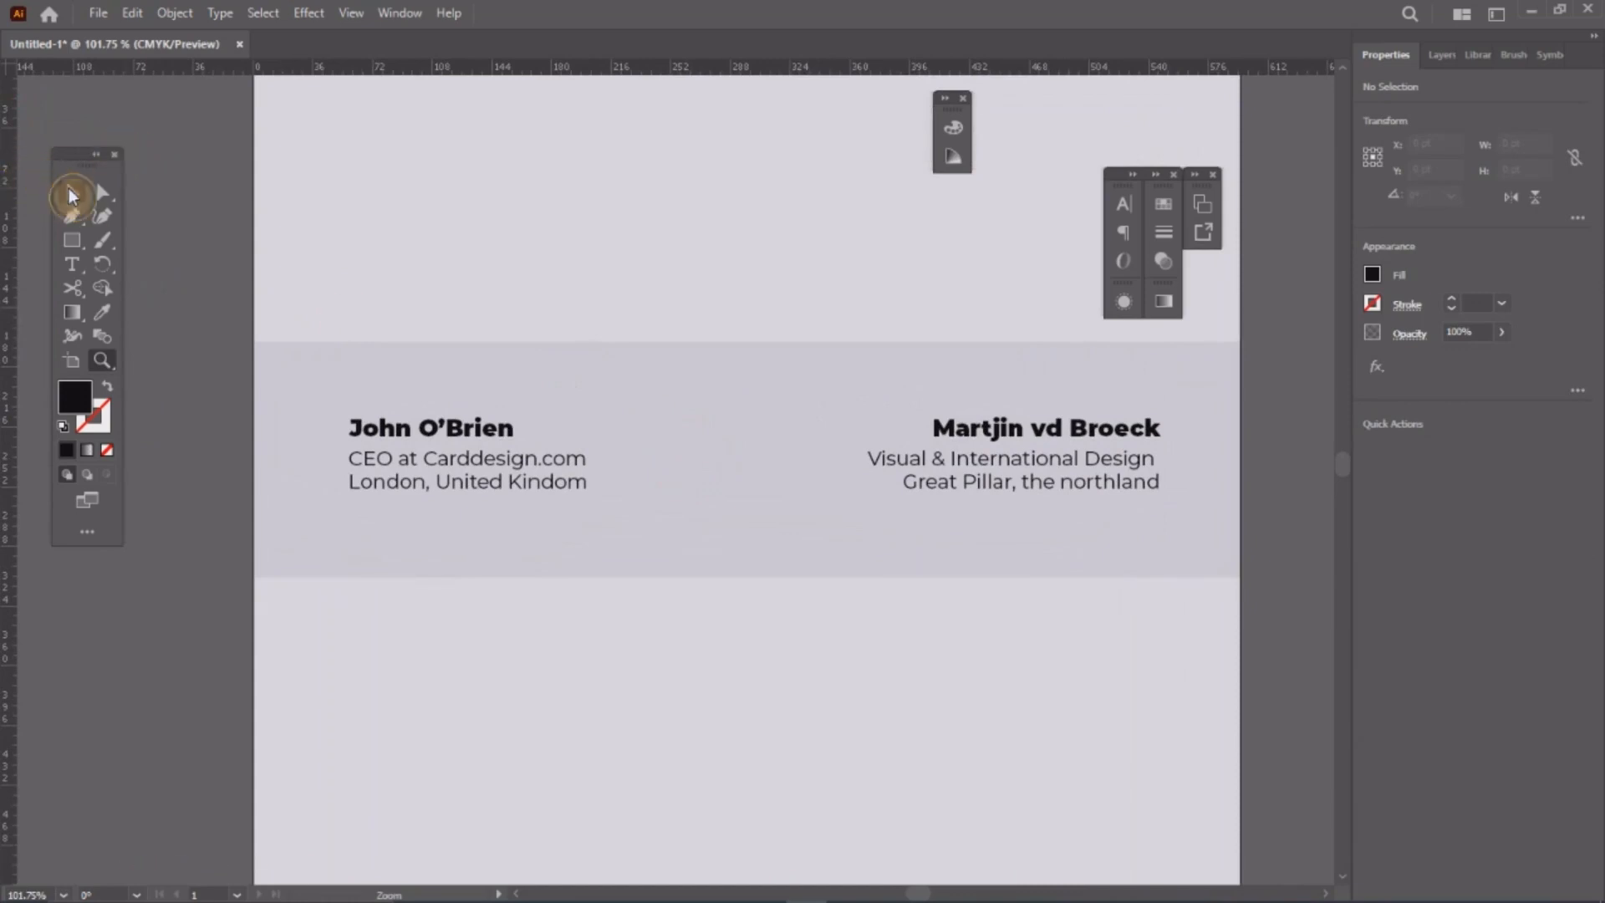
{"action": "left_click", "coordinate": [371, 430]}
{"action": "left_click", "coordinate": [577, 479], "text": "shift"}
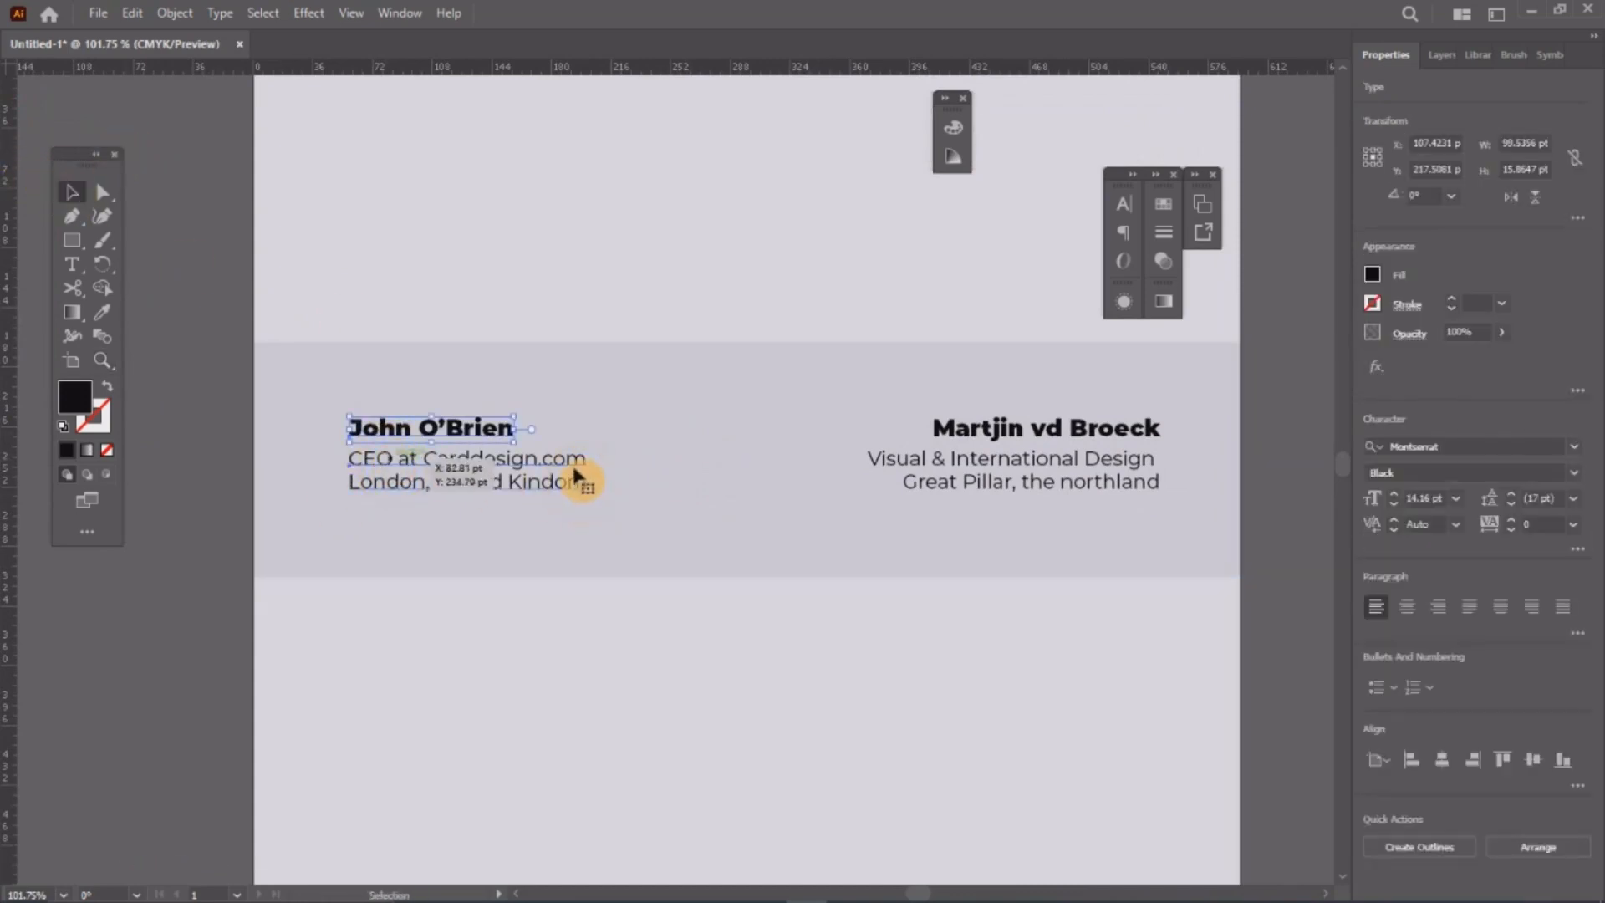
{"action": "left_click_drag", "start_coordinate": [569, 465], "coordinate": [590, 464]}
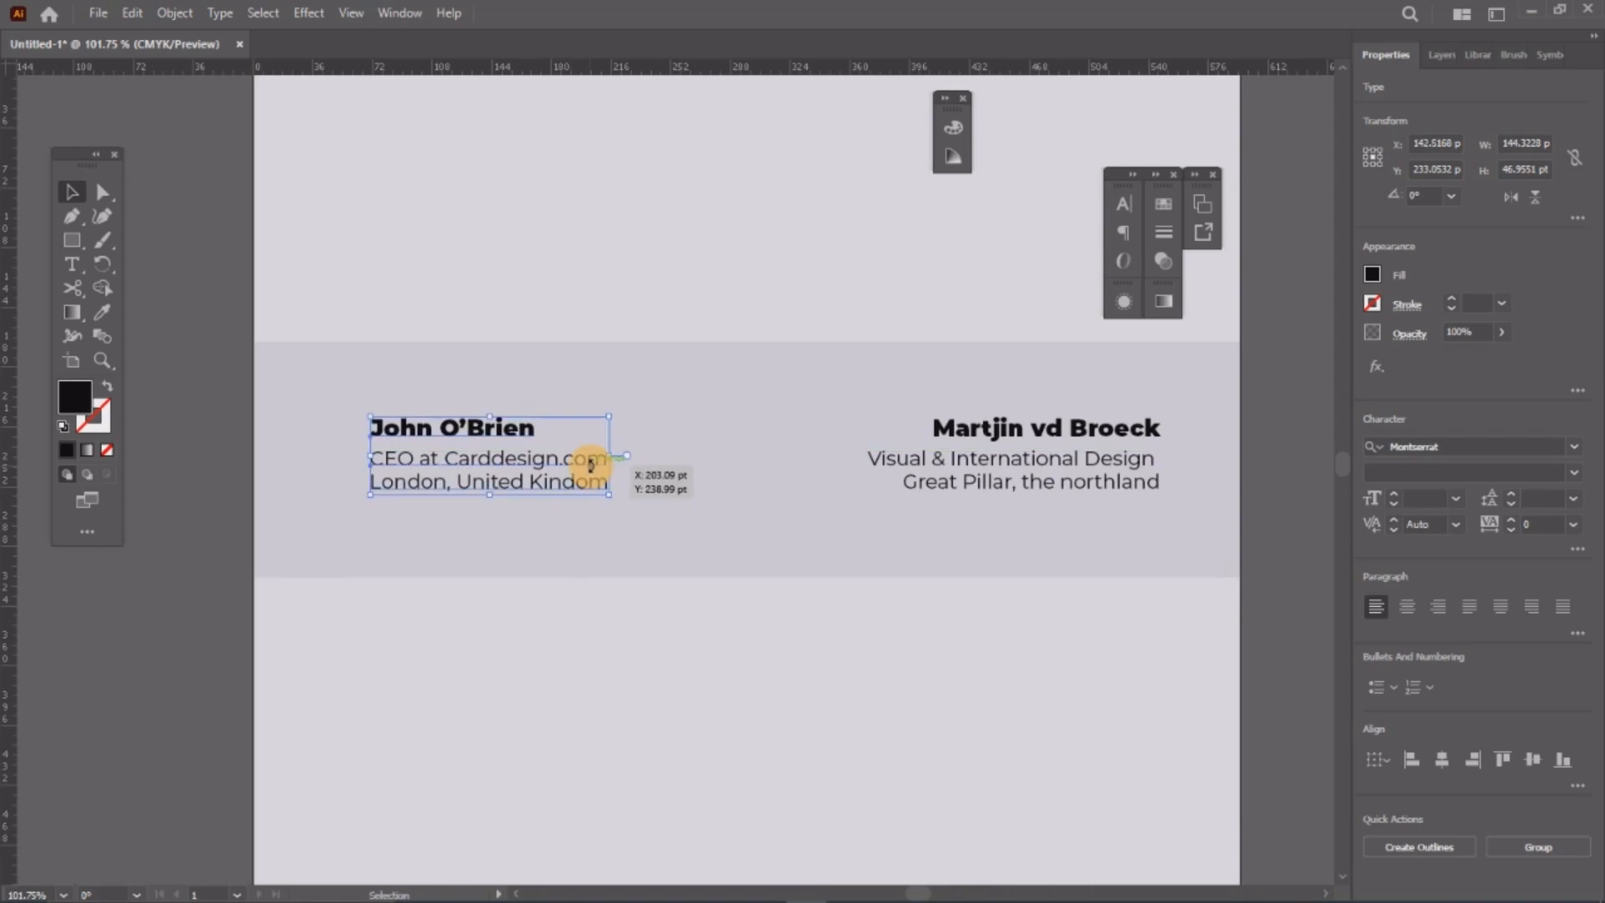
{"action": "left_click", "coordinate": [186, 338]}
{"action": "key", "text": "z"}
{"action": "left_click", "coordinate": [720, 417], "text": "alt"}
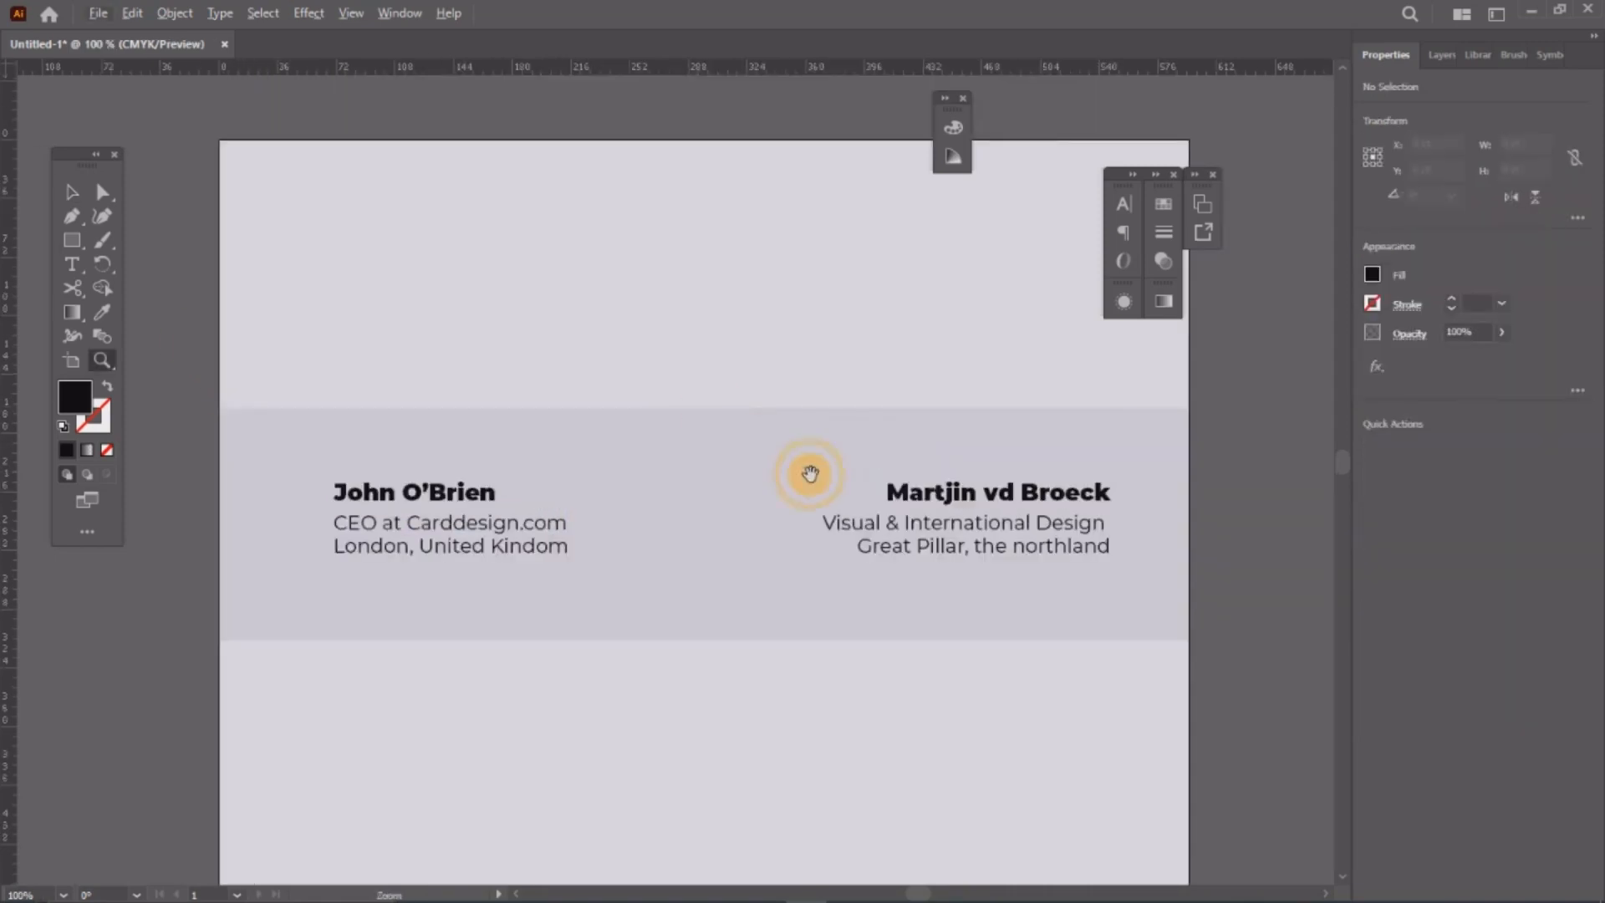
{"action": "left_click_drag", "start_coordinate": [809, 474], "coordinate": [805, 398]}
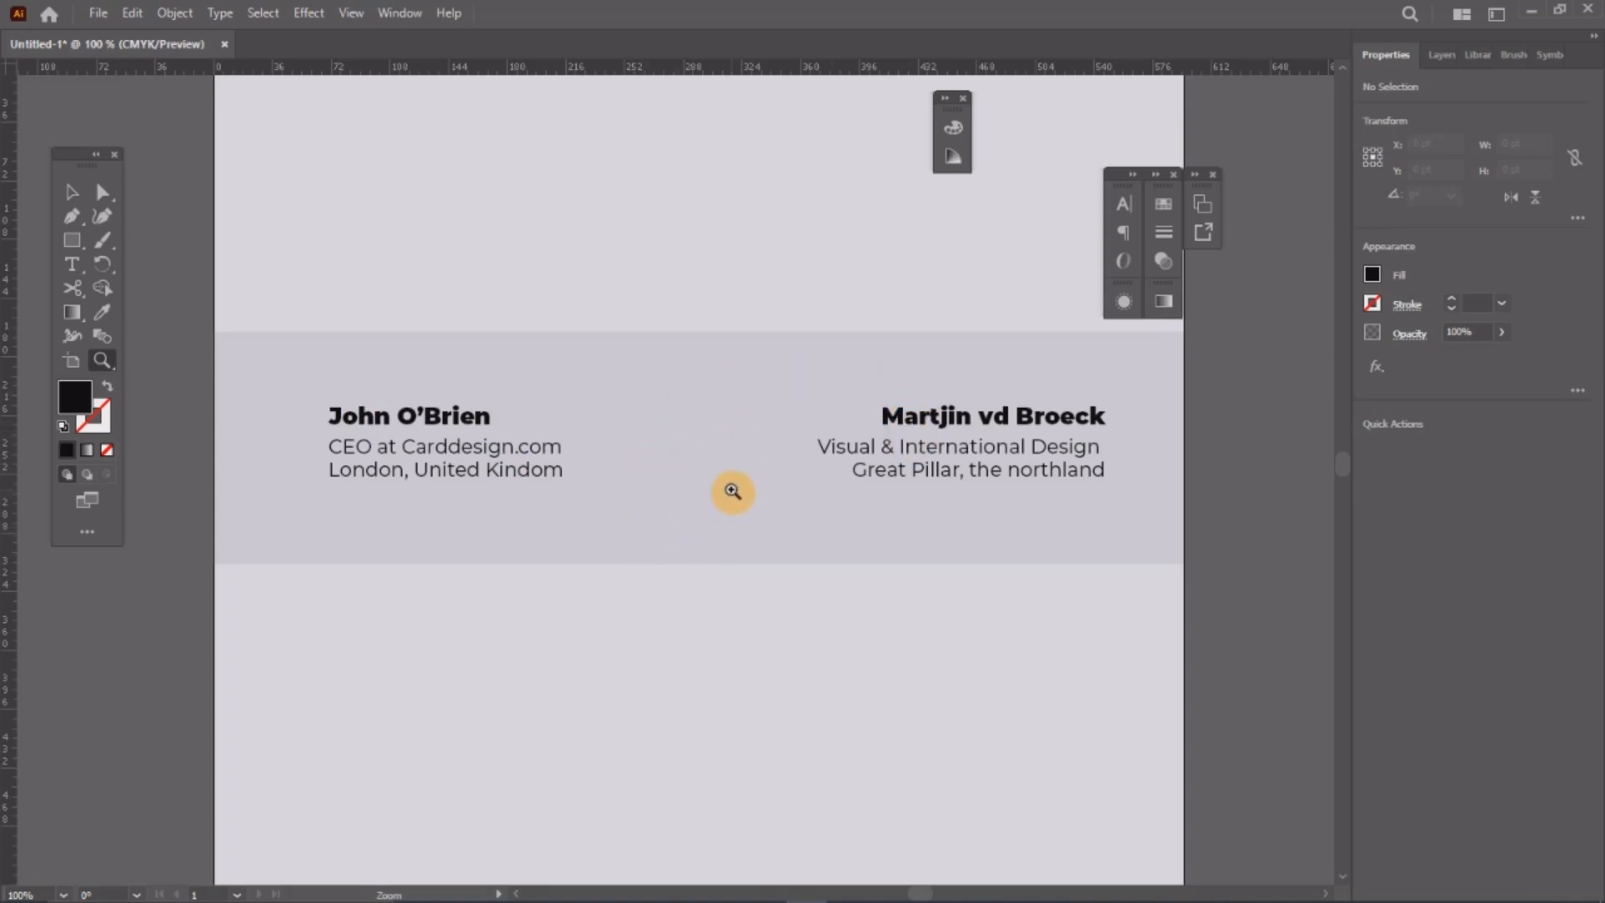
{"action": "left_click_drag", "start_coordinate": [656, 465], "coordinate": [675, 477]}
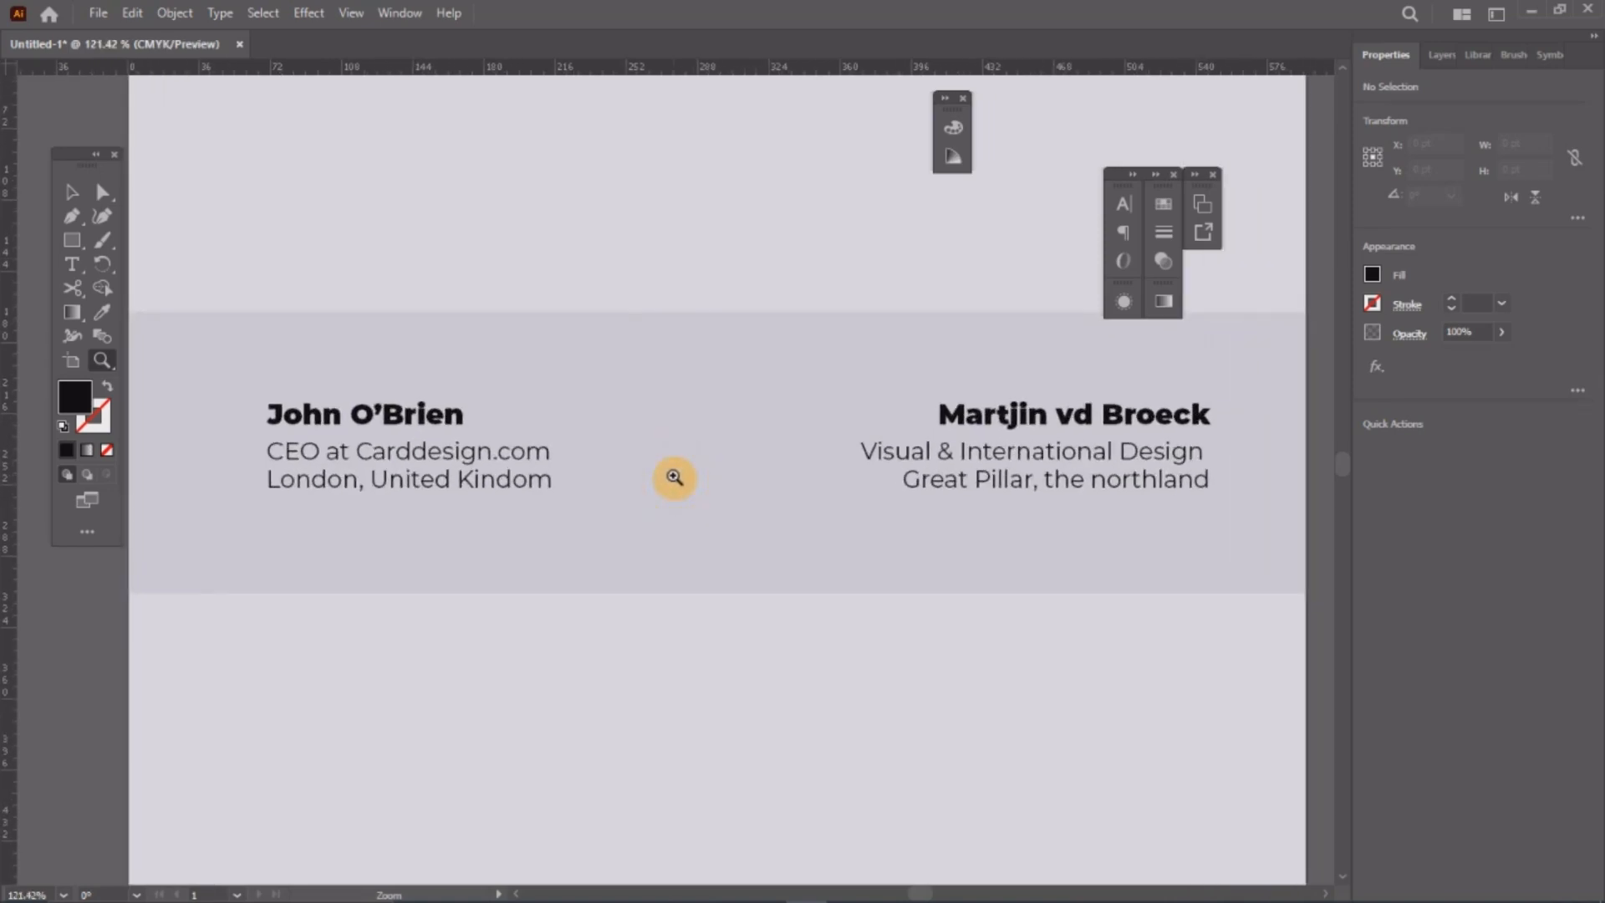
{"action": "left_click_drag", "start_coordinate": [795, 441], "coordinate": [795, 430]}
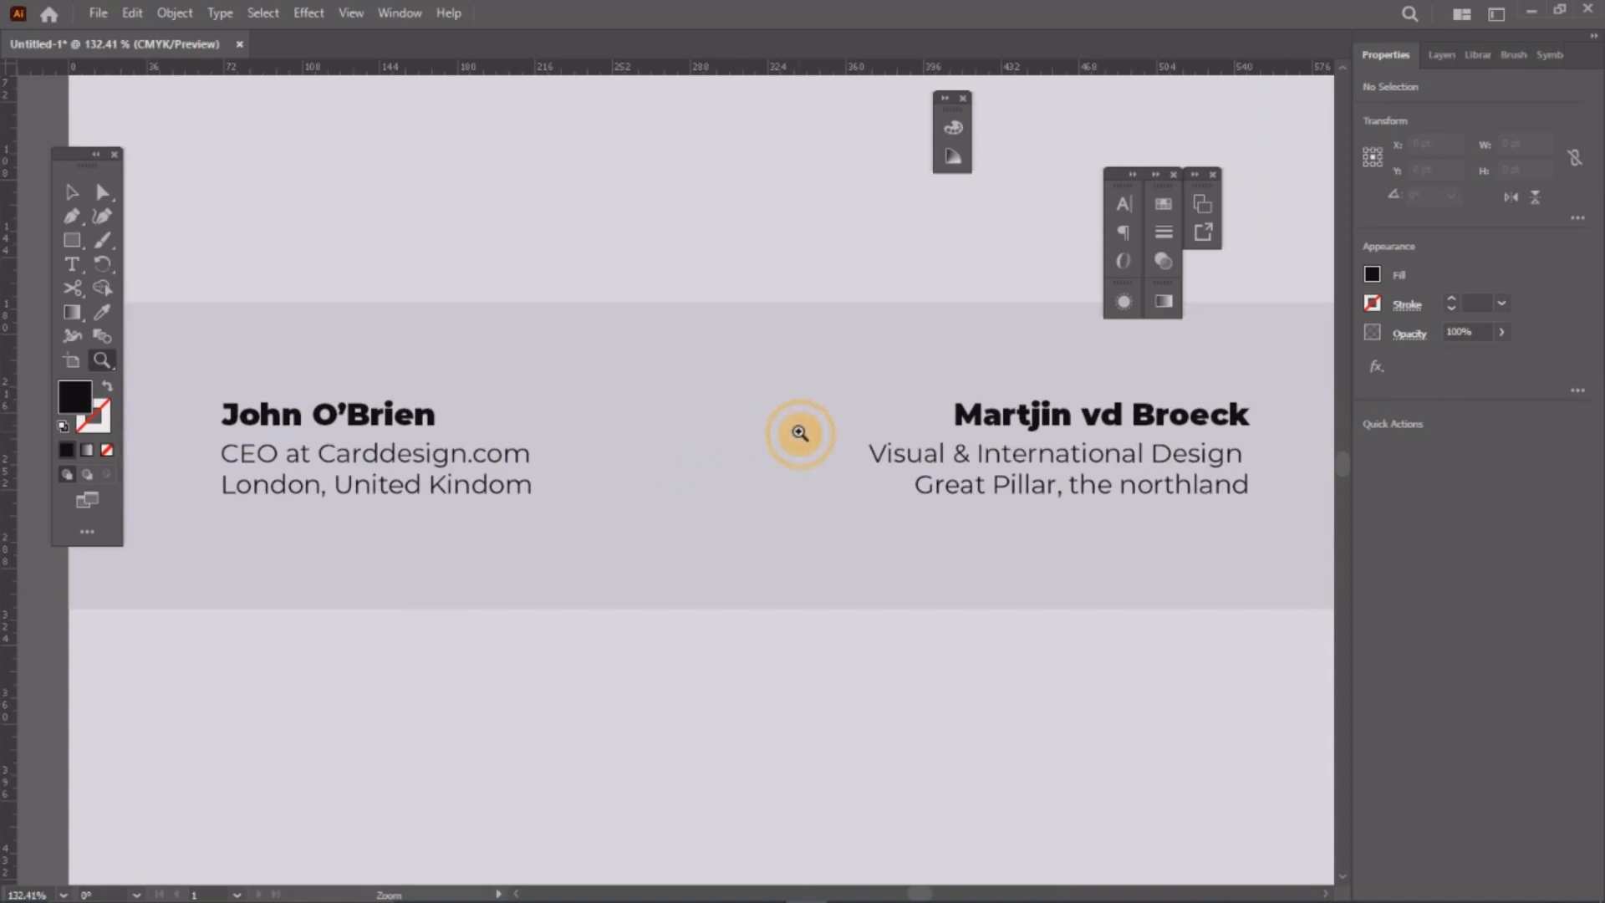
{"action": "left_click", "coordinate": [70, 240]}
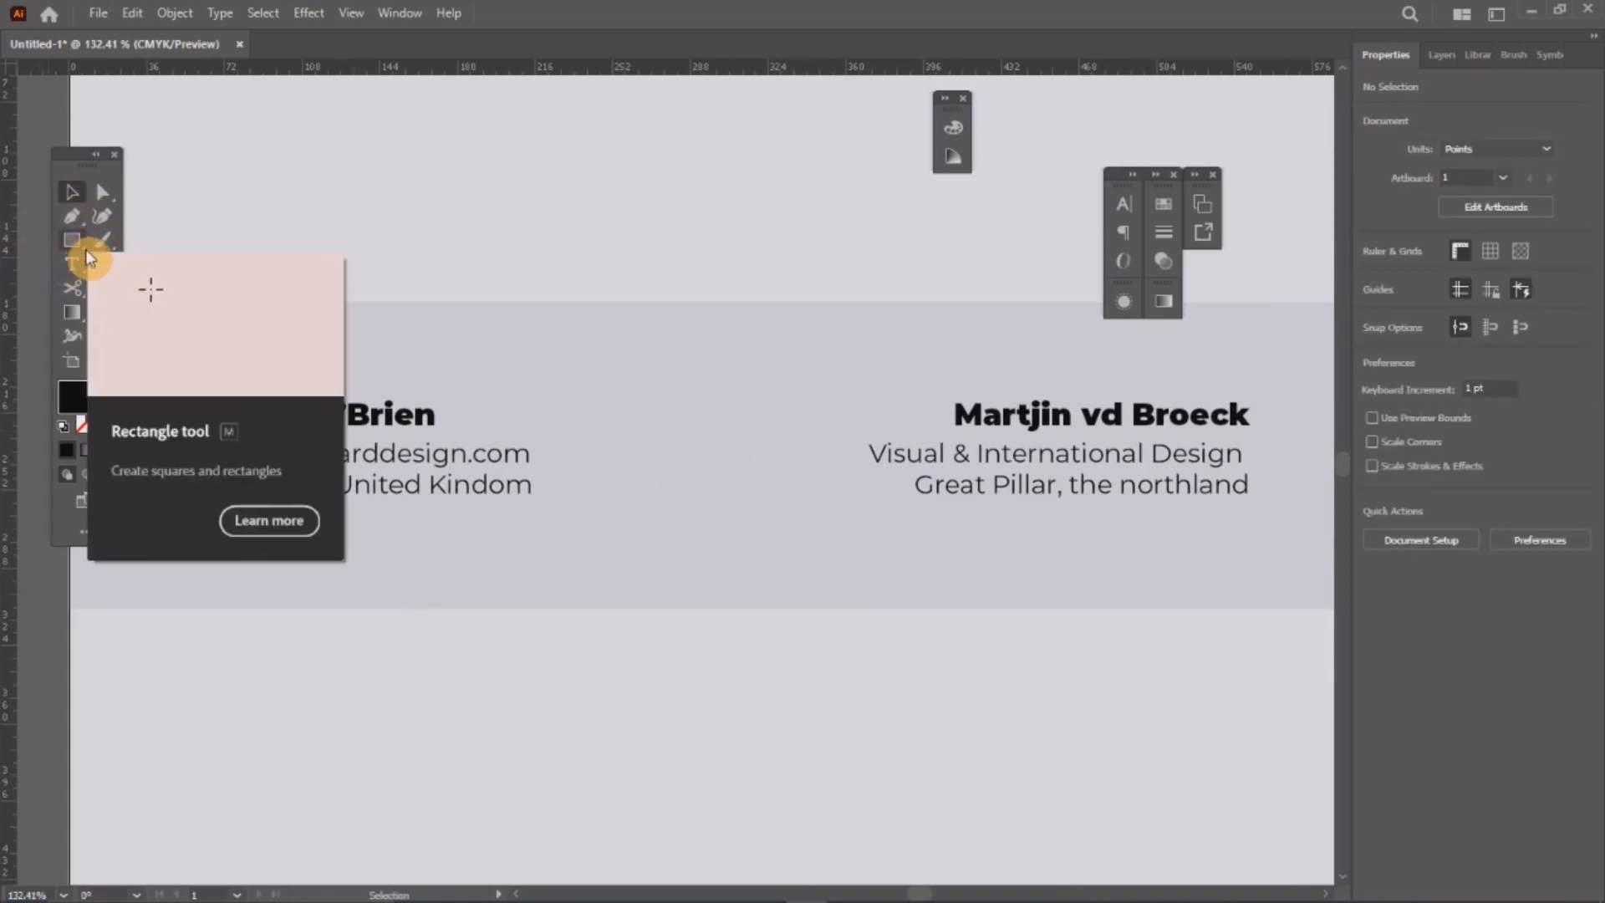
Step: Draw a roughly 35 pt circle in the middle of the header band with the Ellipse tool
{"action": "left_click", "coordinate": [81, 246]}
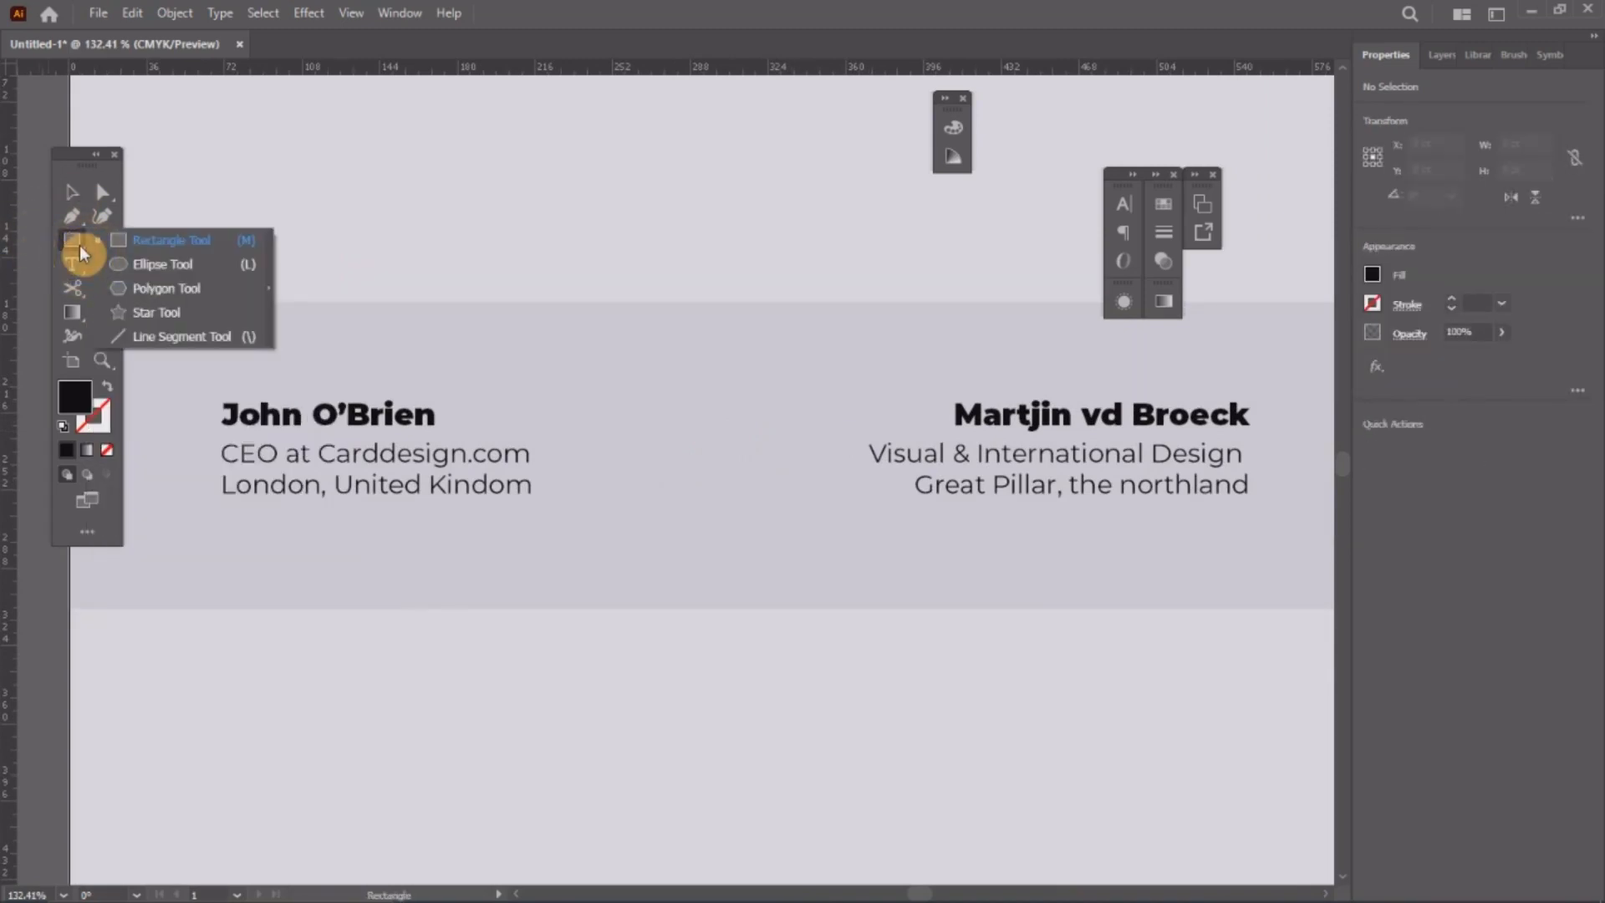
{"action": "left_click", "coordinate": [152, 266]}
{"action": "left_click_drag", "start_coordinate": [628, 395], "coordinate": [723, 466]}
{"action": "left_click", "coordinate": [72, 191]}
{"action": "key", "text": "z"}
{"action": "left_click", "coordinate": [781, 433], "text": "alt"}
{"action": "left_click", "coordinate": [781, 433], "text": "alt"}
{"action": "left_click_drag", "start_coordinate": [551, 515], "coordinate": [658, 417]}
{"action": "left_click", "coordinate": [709, 465]}
{"action": "left_click_drag", "start_coordinate": [710, 465], "coordinate": [806, 555]}
Step: Fill the circle with the page's light grey using the Eyedropper
{"action": "left_click", "coordinate": [73, 190]}
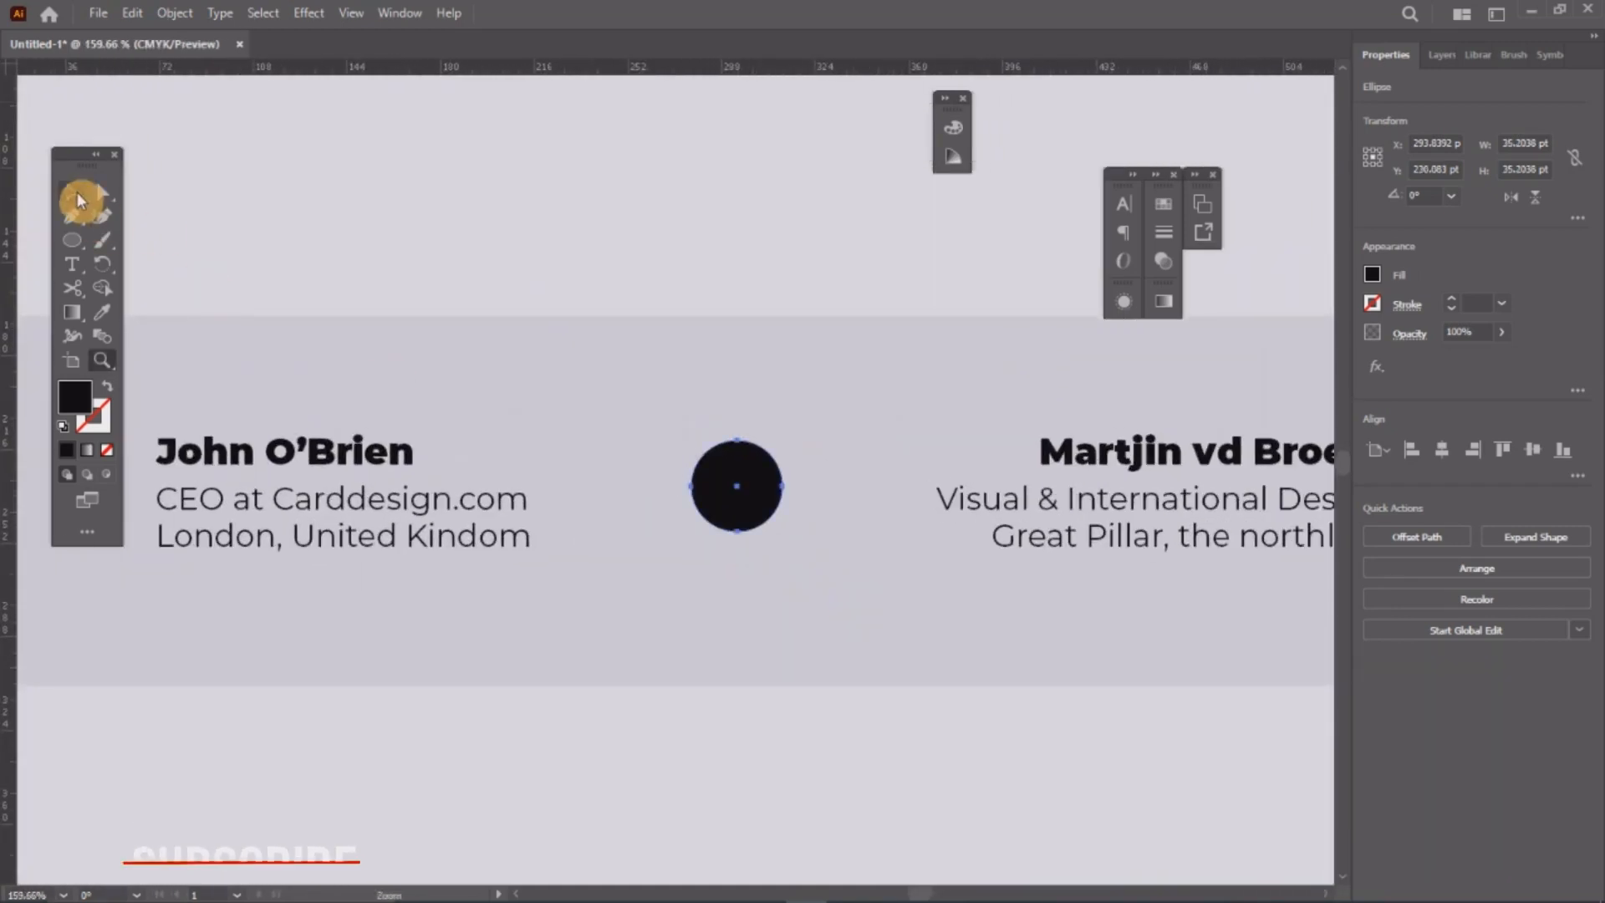
{"action": "left_click", "coordinate": [687, 501]}
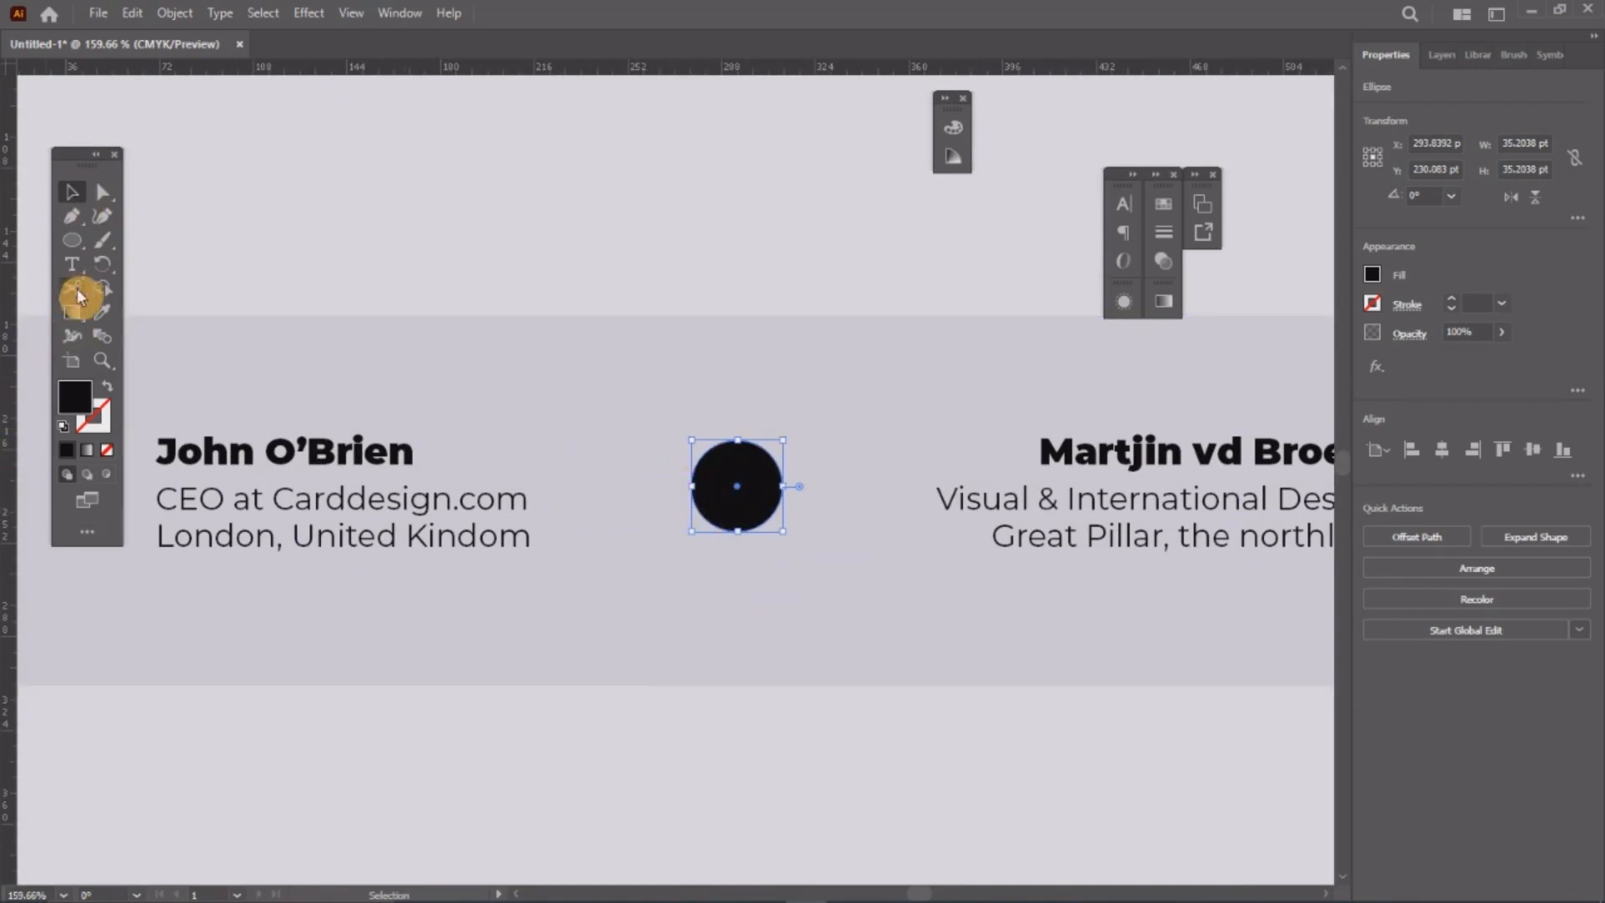
{"action": "left_click", "coordinate": [104, 309]}
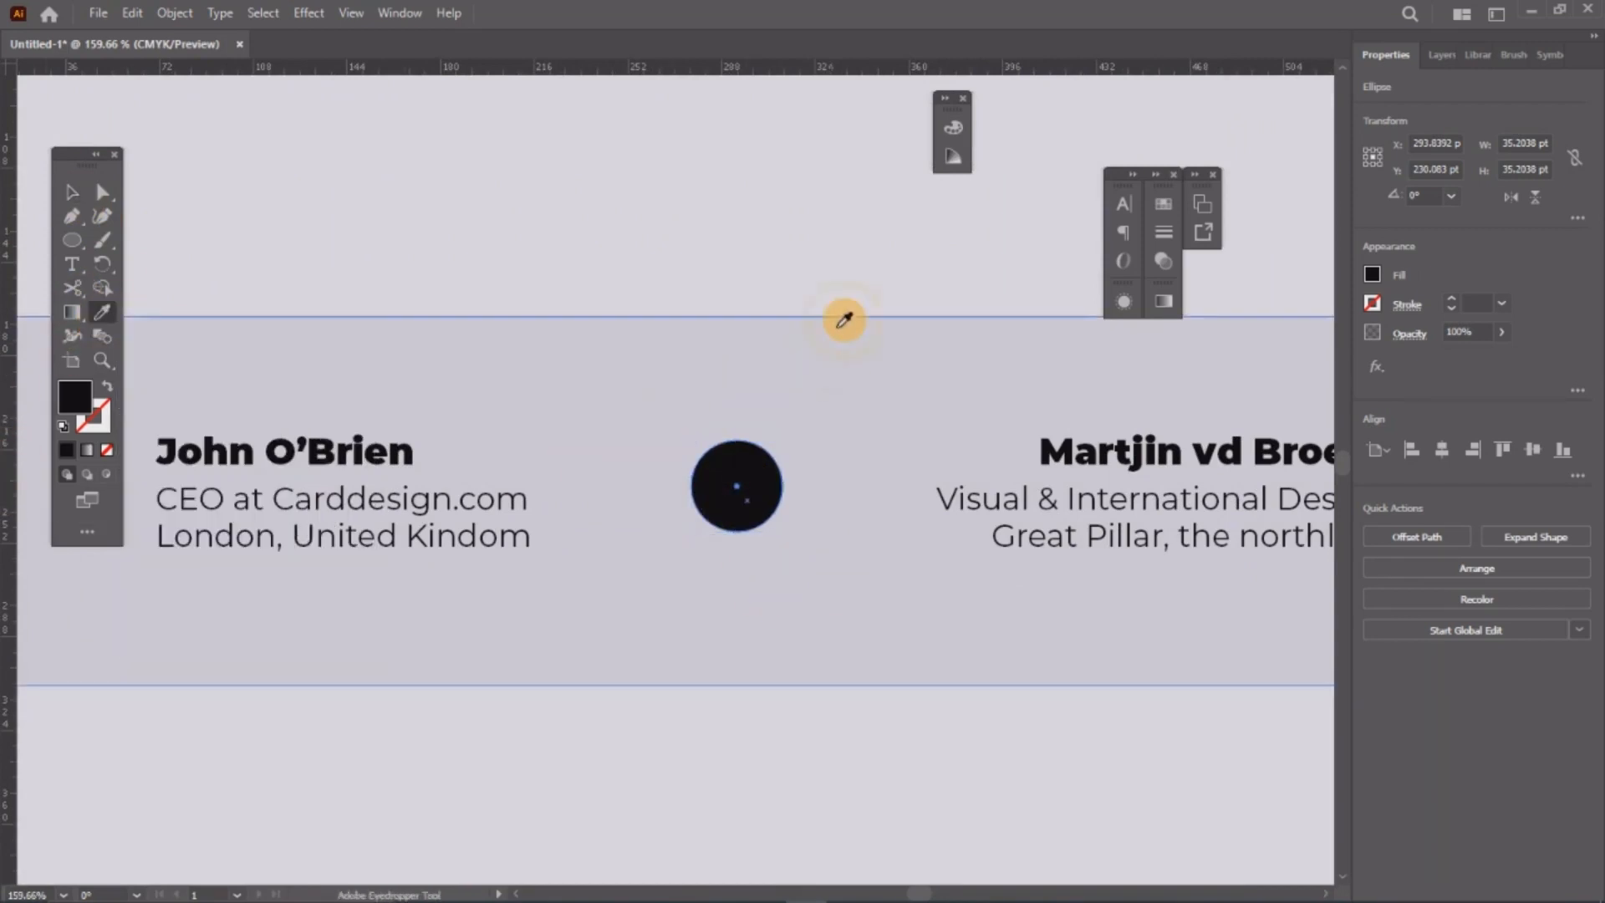
{"action": "left_click", "coordinate": [821, 235]}
{"action": "left_click", "coordinate": [71, 192]}
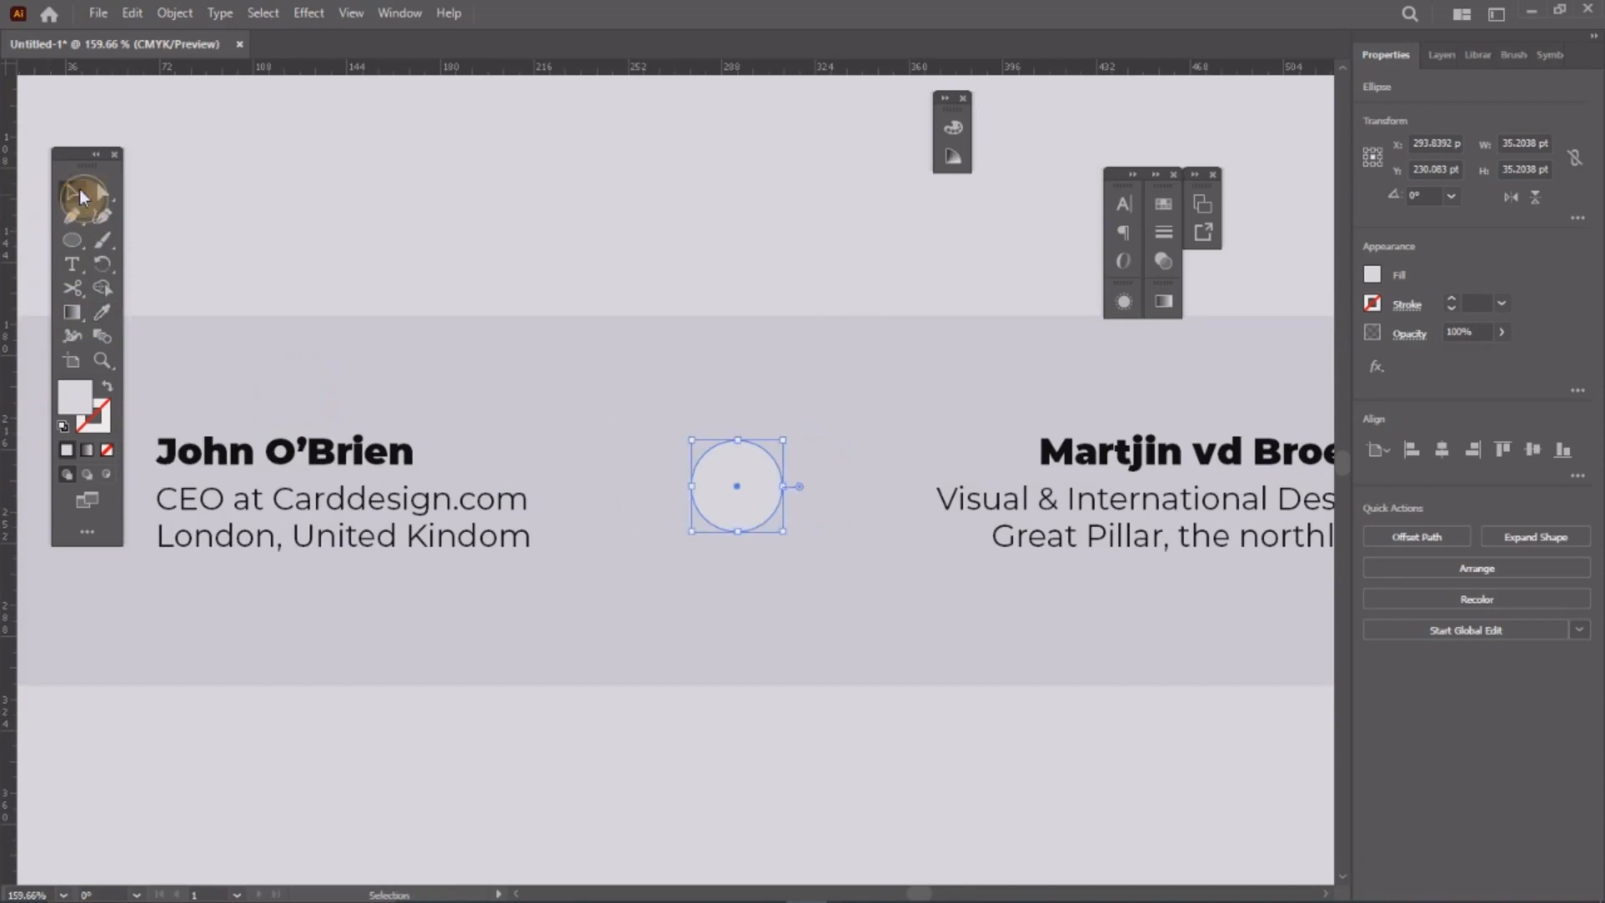
{"action": "left_click", "coordinate": [766, 557]}
{"action": "scroll", "coordinate": [726, 500], "scroll_direction": "up", "scroll_amount": 1}
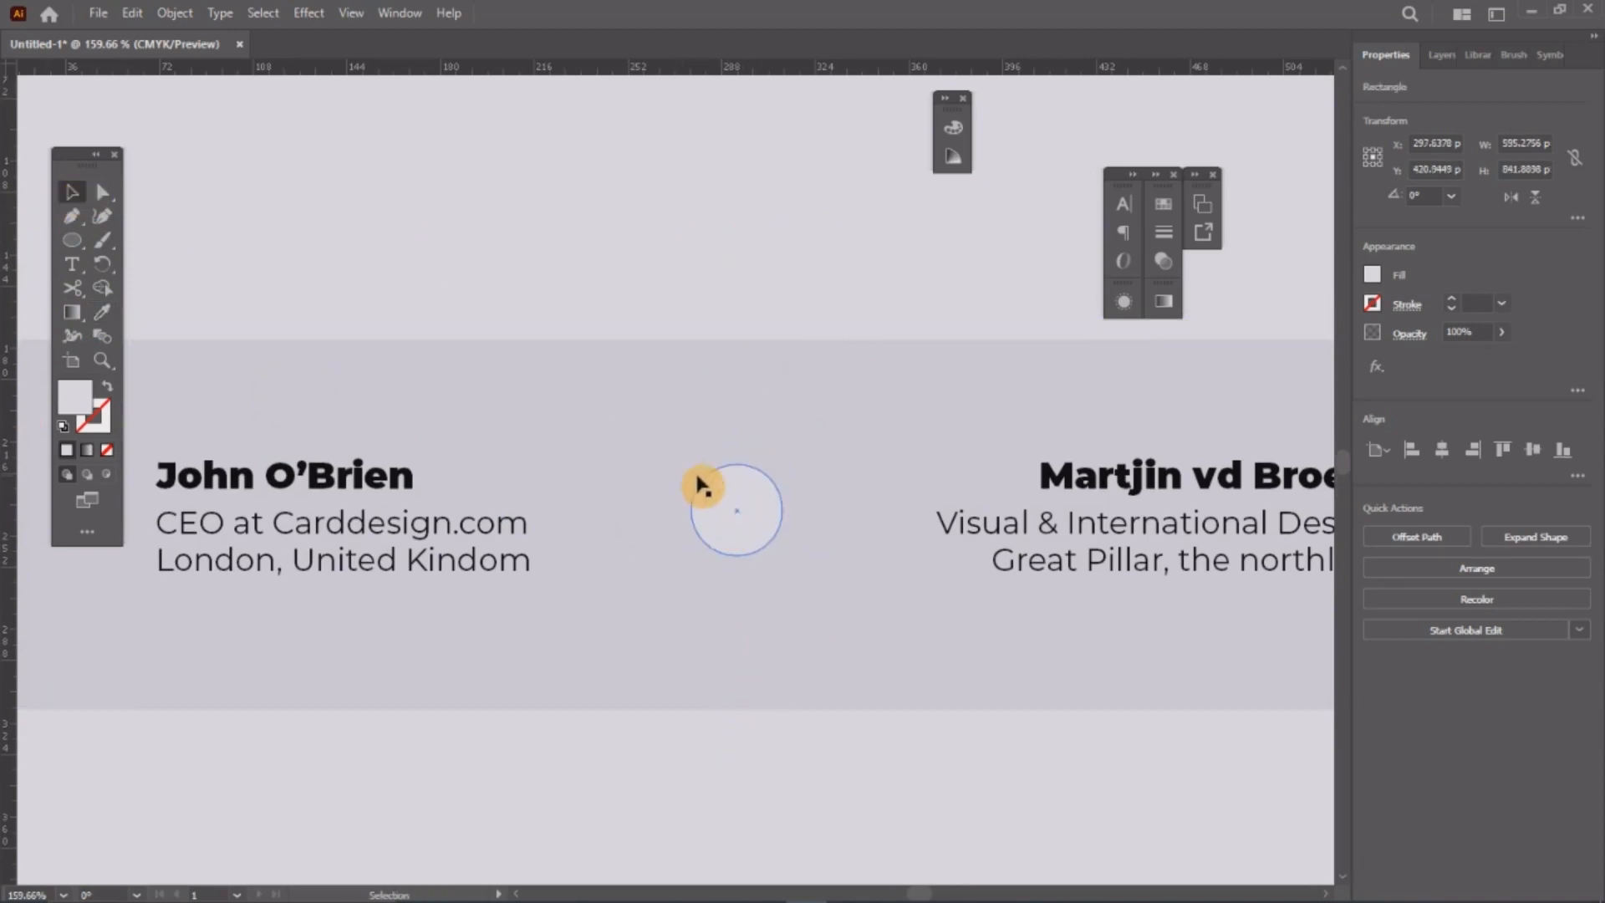
{"action": "key", "text": "z"}
{"action": "left_click_drag", "start_coordinate": [770, 560], "coordinate": [835, 568]}
{"action": "key", "text": "v"}
{"action": "left_click_drag", "start_coordinate": [676, 425], "coordinate": [615, 391]}
{"action": "left_click", "coordinate": [78, 239]}
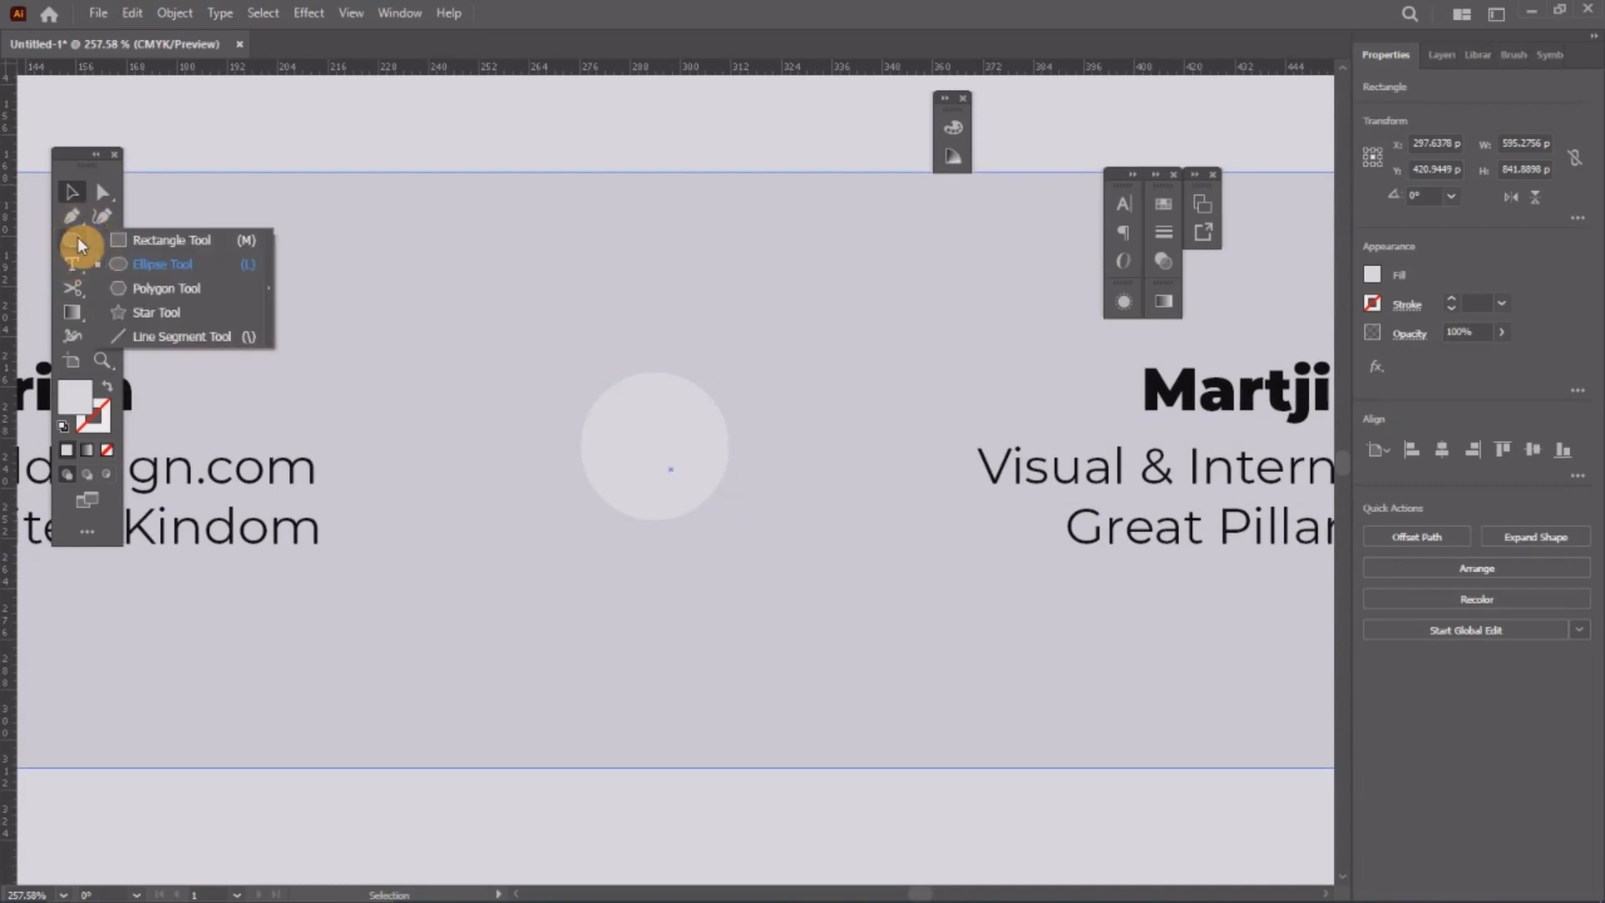
{"action": "left_click", "coordinate": [155, 288]}
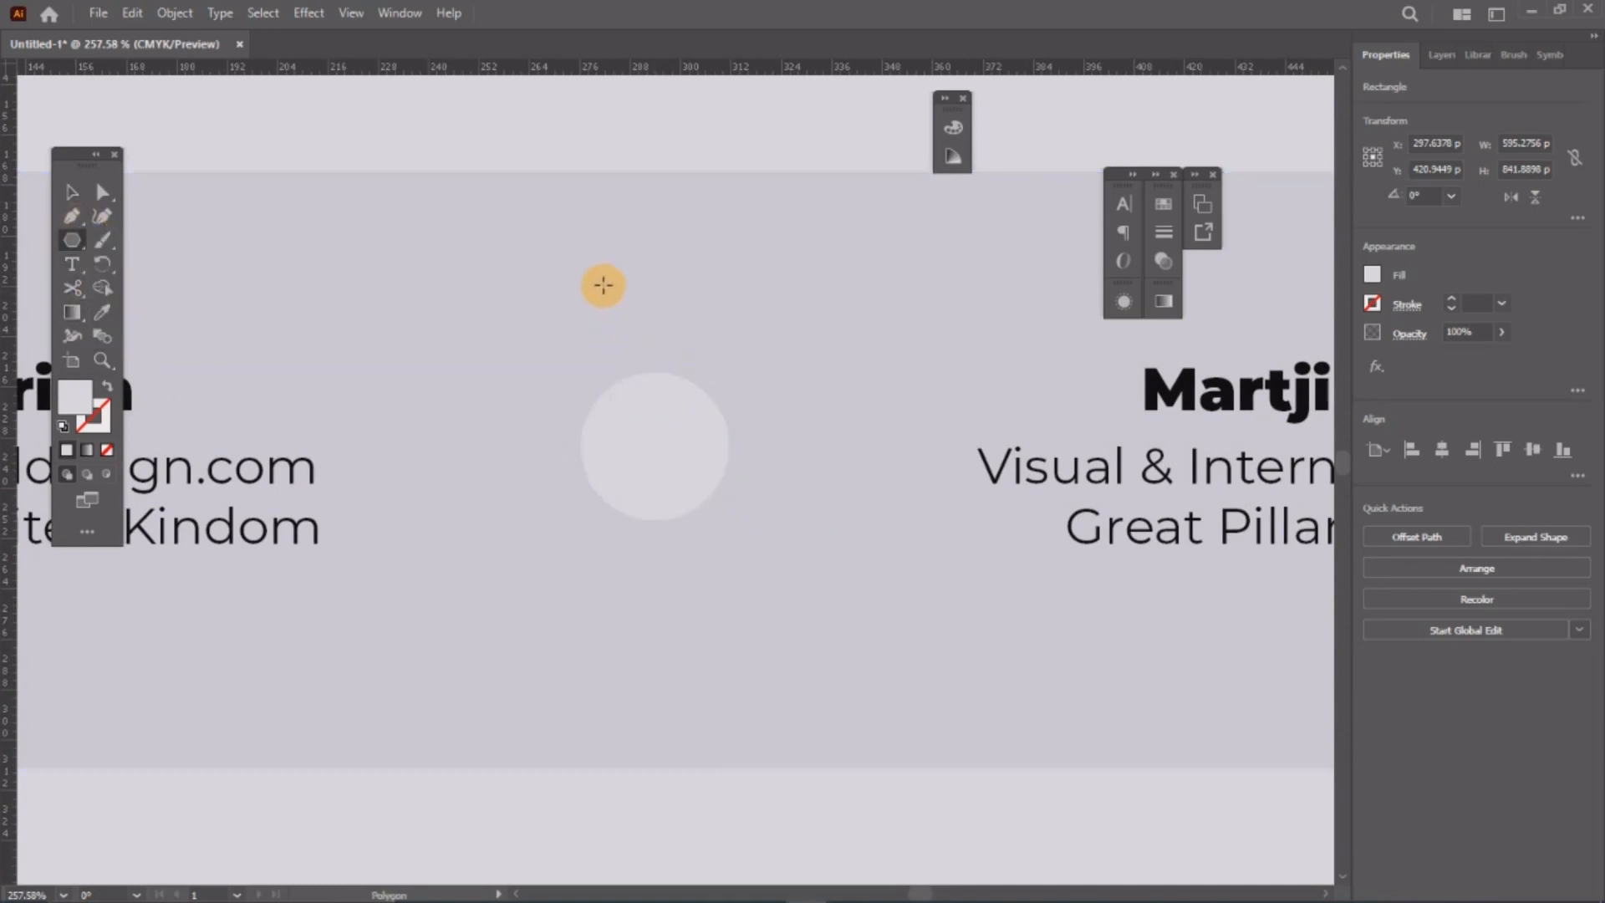
Step: Create a three-sided polygon (triangle) on the canvas
{"action": "left_click", "coordinate": [581, 266]}
{"action": "left_click", "coordinate": [780, 454]}
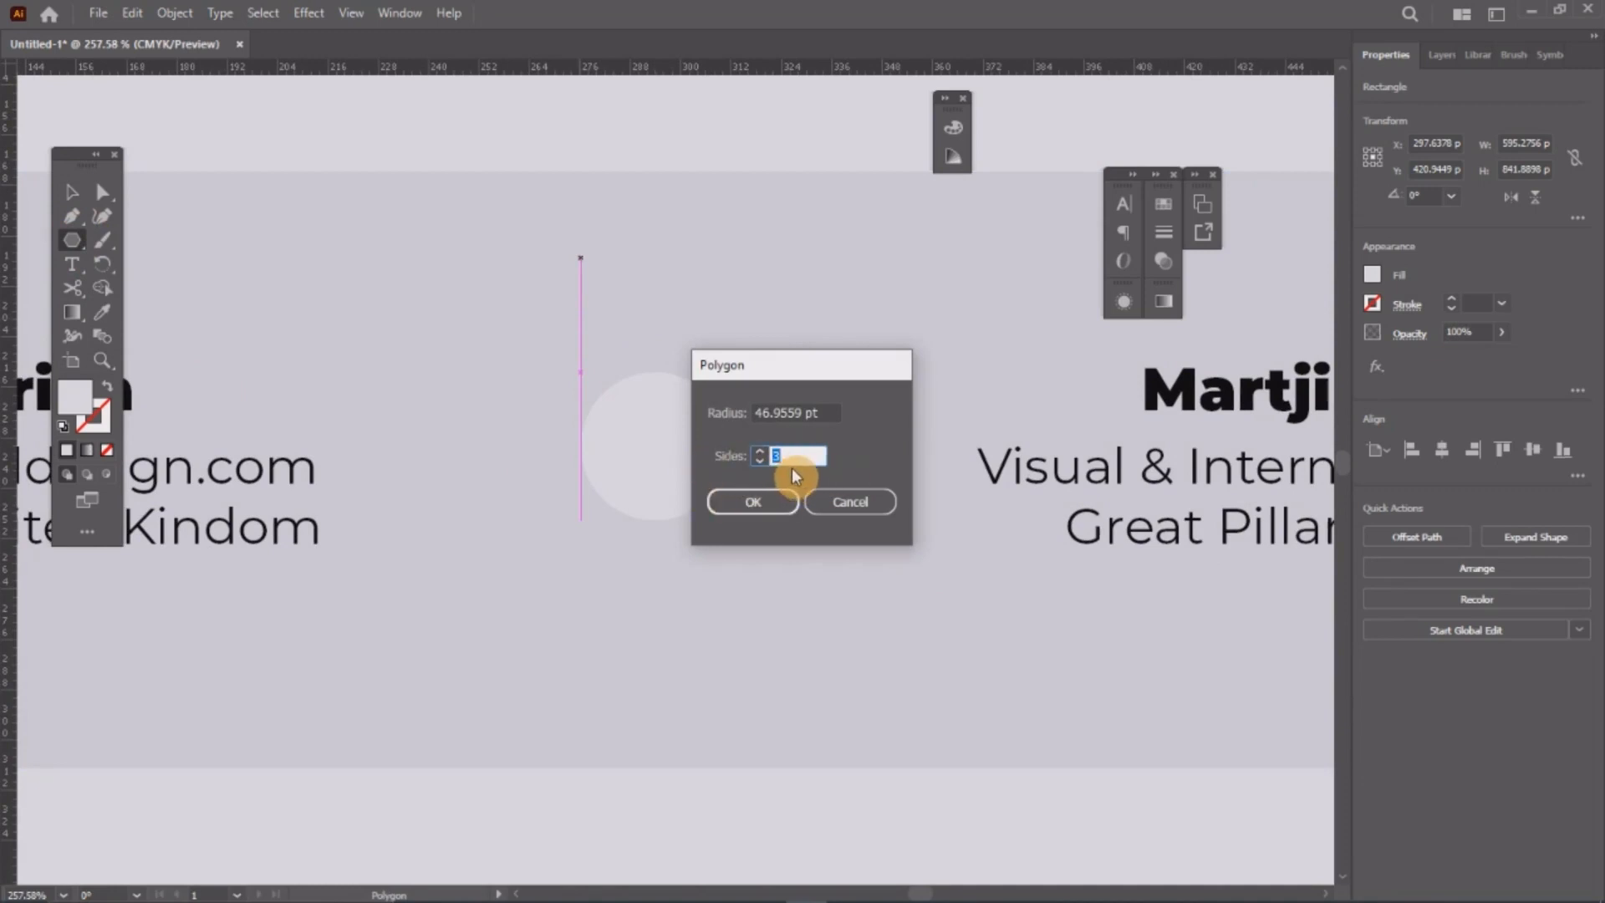
{"action": "left_click", "coordinate": [753, 501]}
Step: Rotate the triangle to point right, shrink it to about 11.5 × 13.3 pt and centre it in the circle
{"action": "key", "text": "v"}
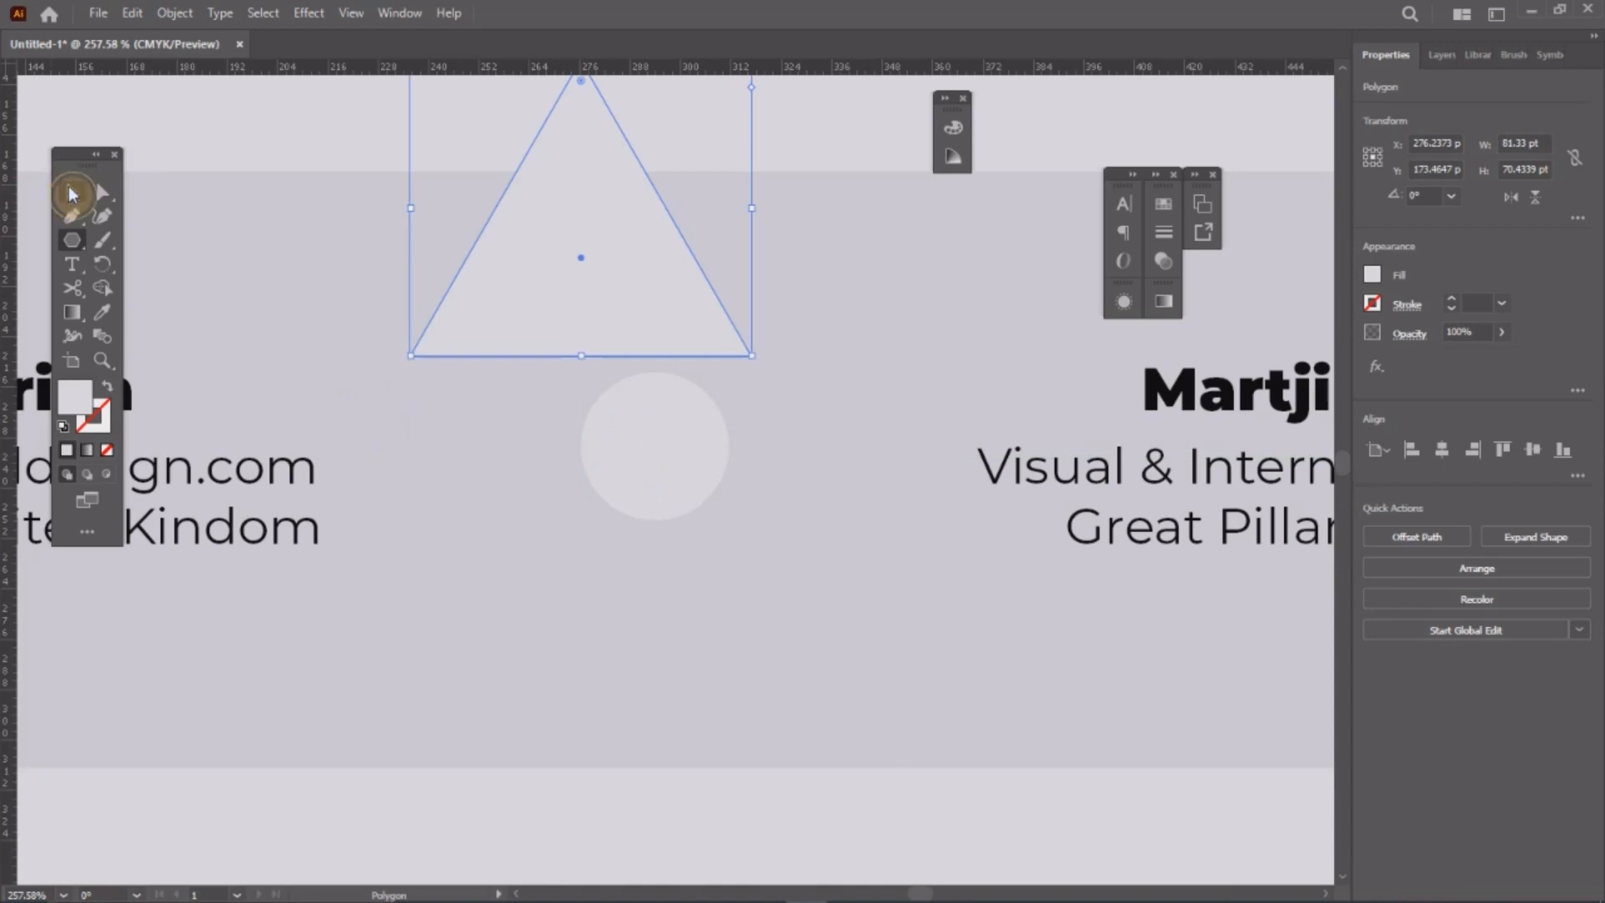
{"action": "left_click_drag", "start_coordinate": [610, 421], "coordinate": [610, 462]}
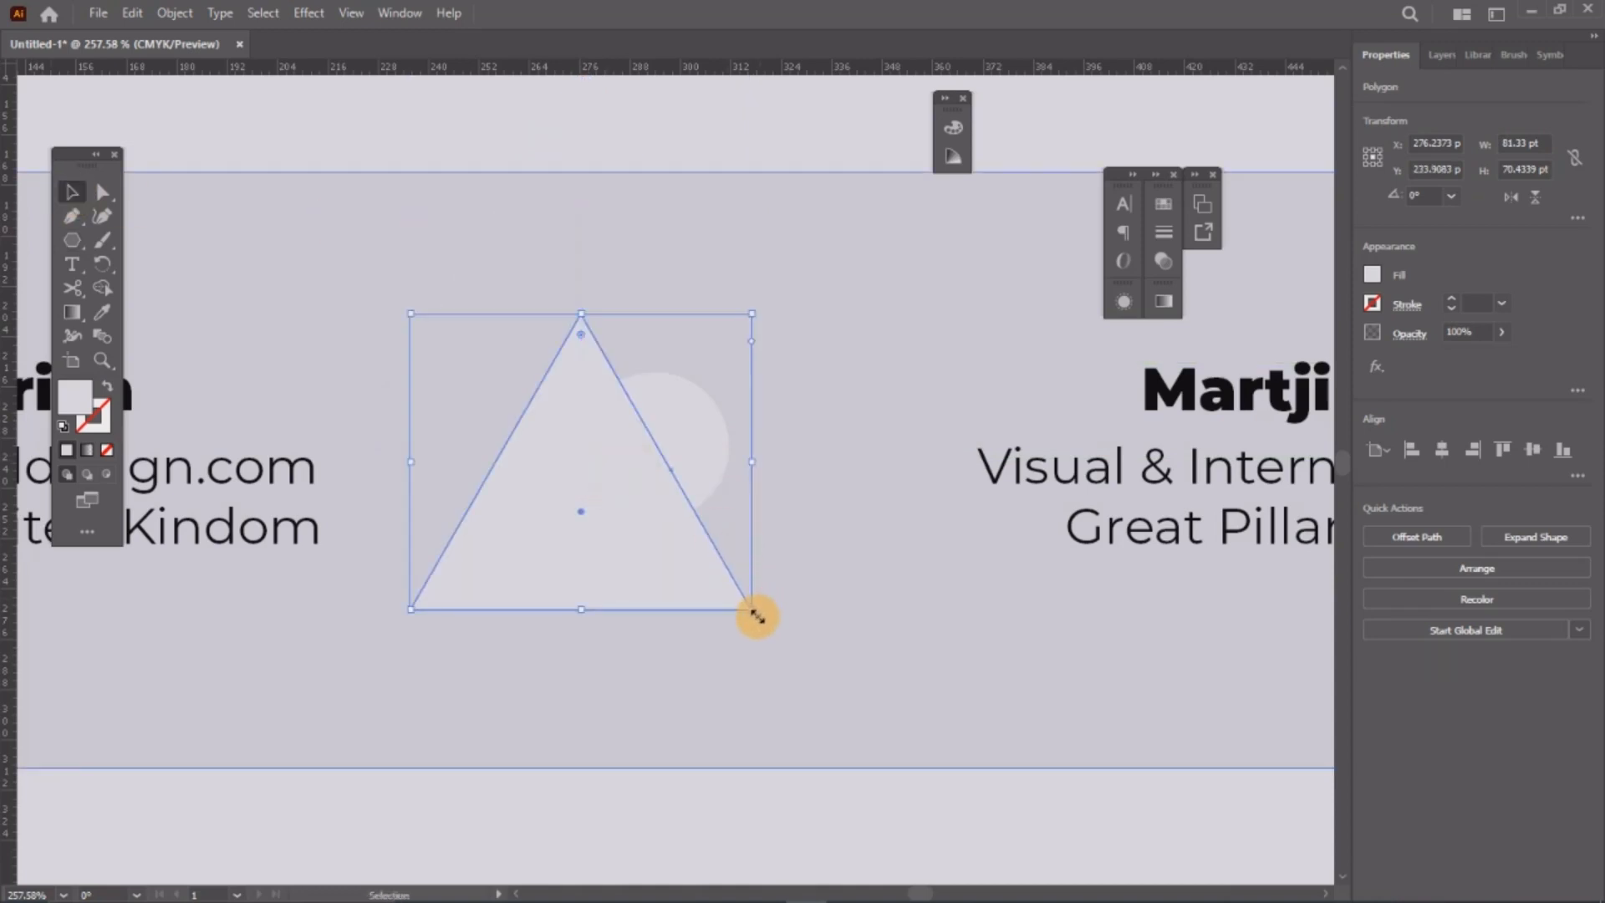
{"action": "left_click_drag", "start_coordinate": [761, 615], "coordinate": [591, 593]}
{"action": "left_click_drag", "start_coordinate": [782, 340], "coordinate": [671, 485]}
{"action": "left_click_drag", "start_coordinate": [579, 529], "coordinate": [650, 464]}
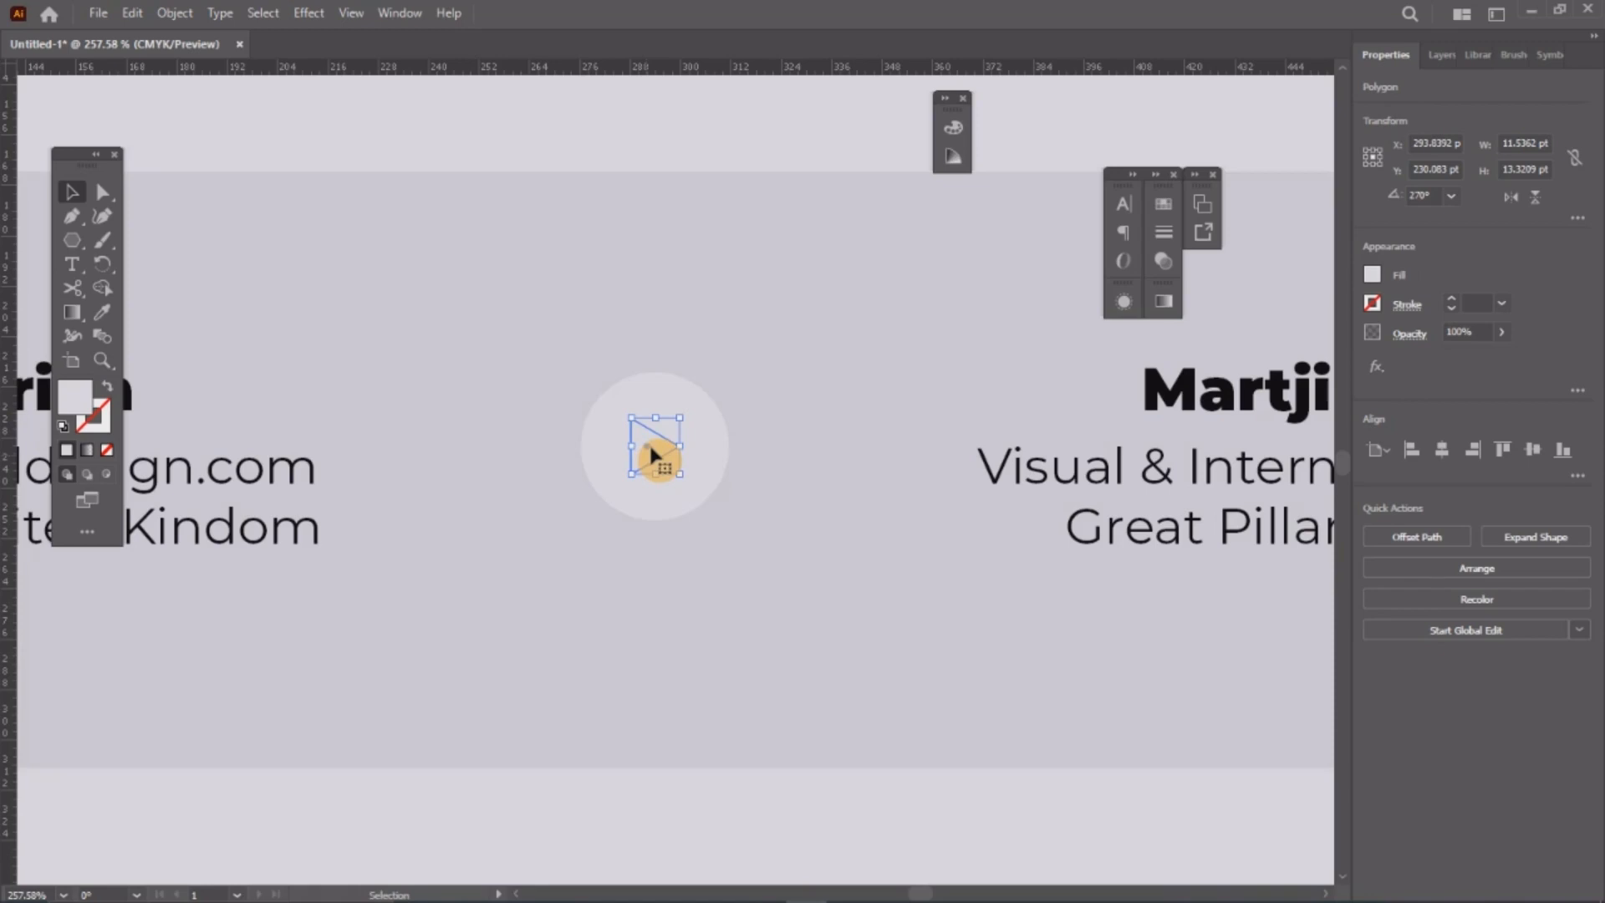
{"action": "left_click", "coordinate": [102, 312]}
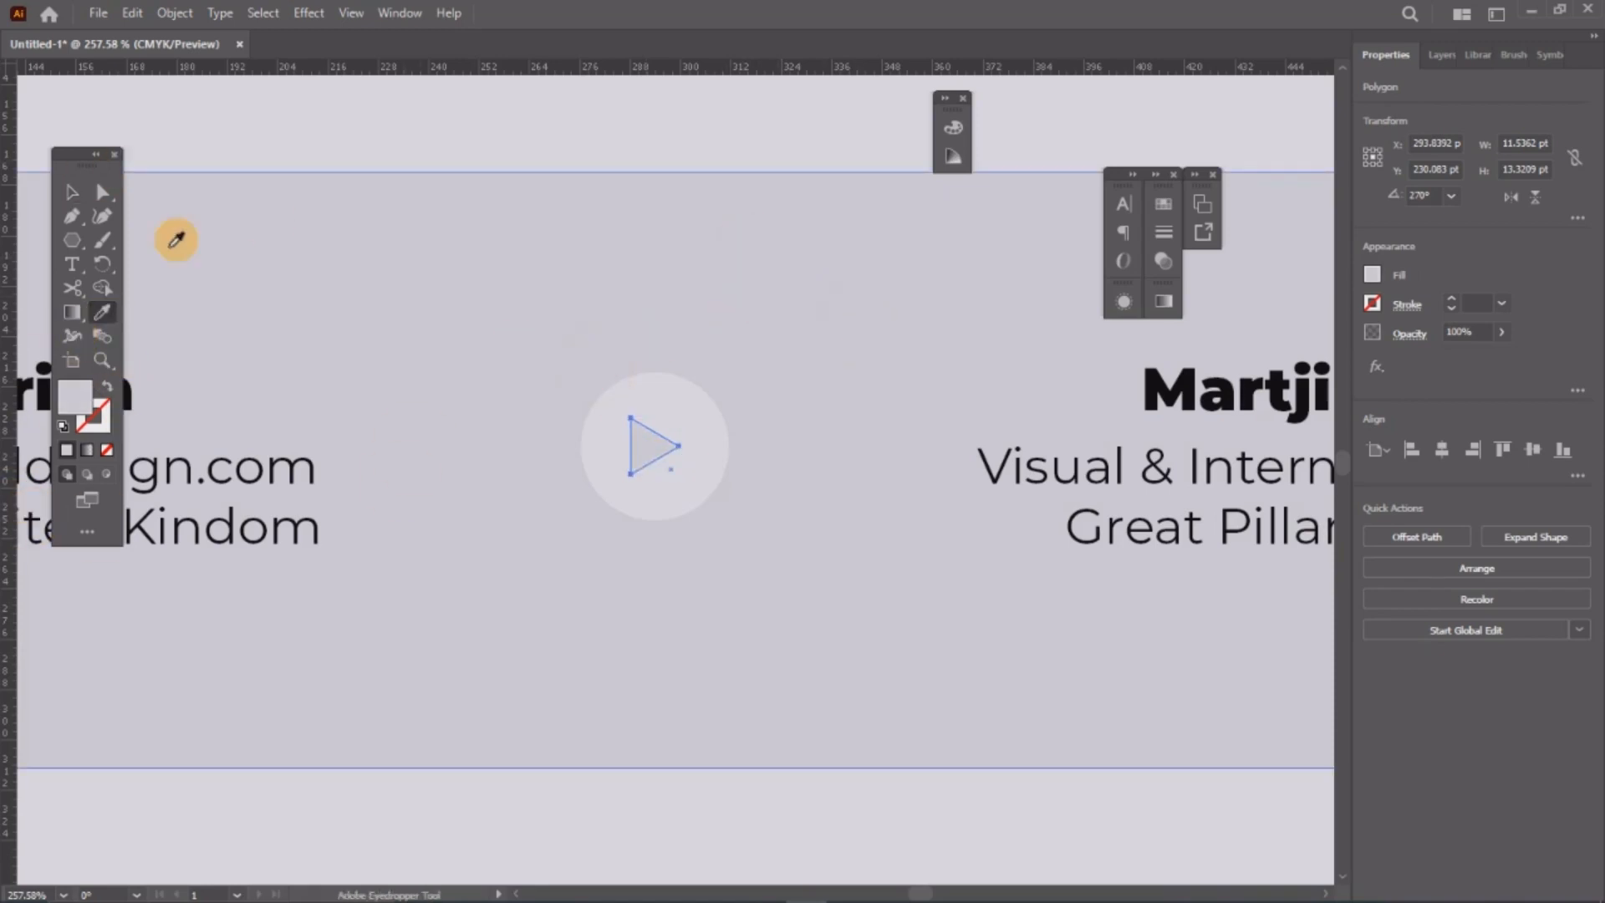
Step: Zoom in on the play icon and nudge the triangle to centre it in the circle
{"action": "left_click", "coordinate": [71, 194]}
{"action": "left_click", "coordinate": [785, 321]}
{"action": "key", "text": "z"}
{"action": "left_click_drag", "start_coordinate": [631, 405], "coordinate": [842, 672]}
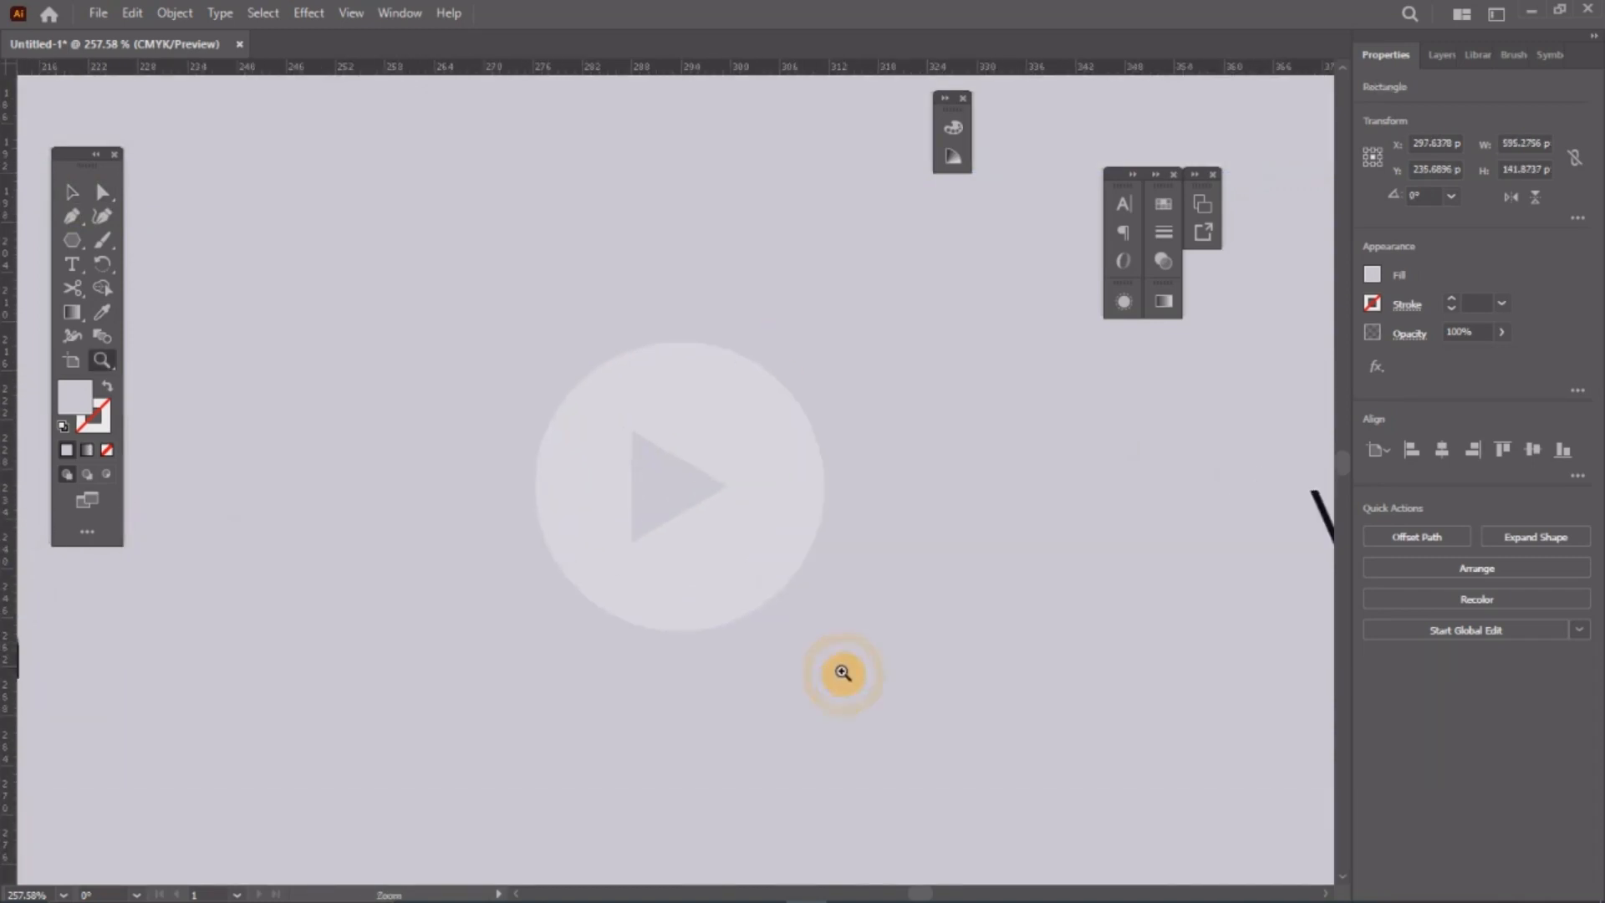
{"action": "left_click", "coordinate": [68, 197]}
{"action": "mouse_move", "coordinate": [678, 523]}
{"action": "left_mouse_down"}
{"action": "mouse_move", "coordinate": [702, 523]}
{"action": "mouse_move", "coordinate": [663, 530]}
{"action": "mouse_move", "coordinate": [691, 530]}
{"action": "mouse_move", "coordinate": [685, 514]}
{"action": "left_mouse_up"}
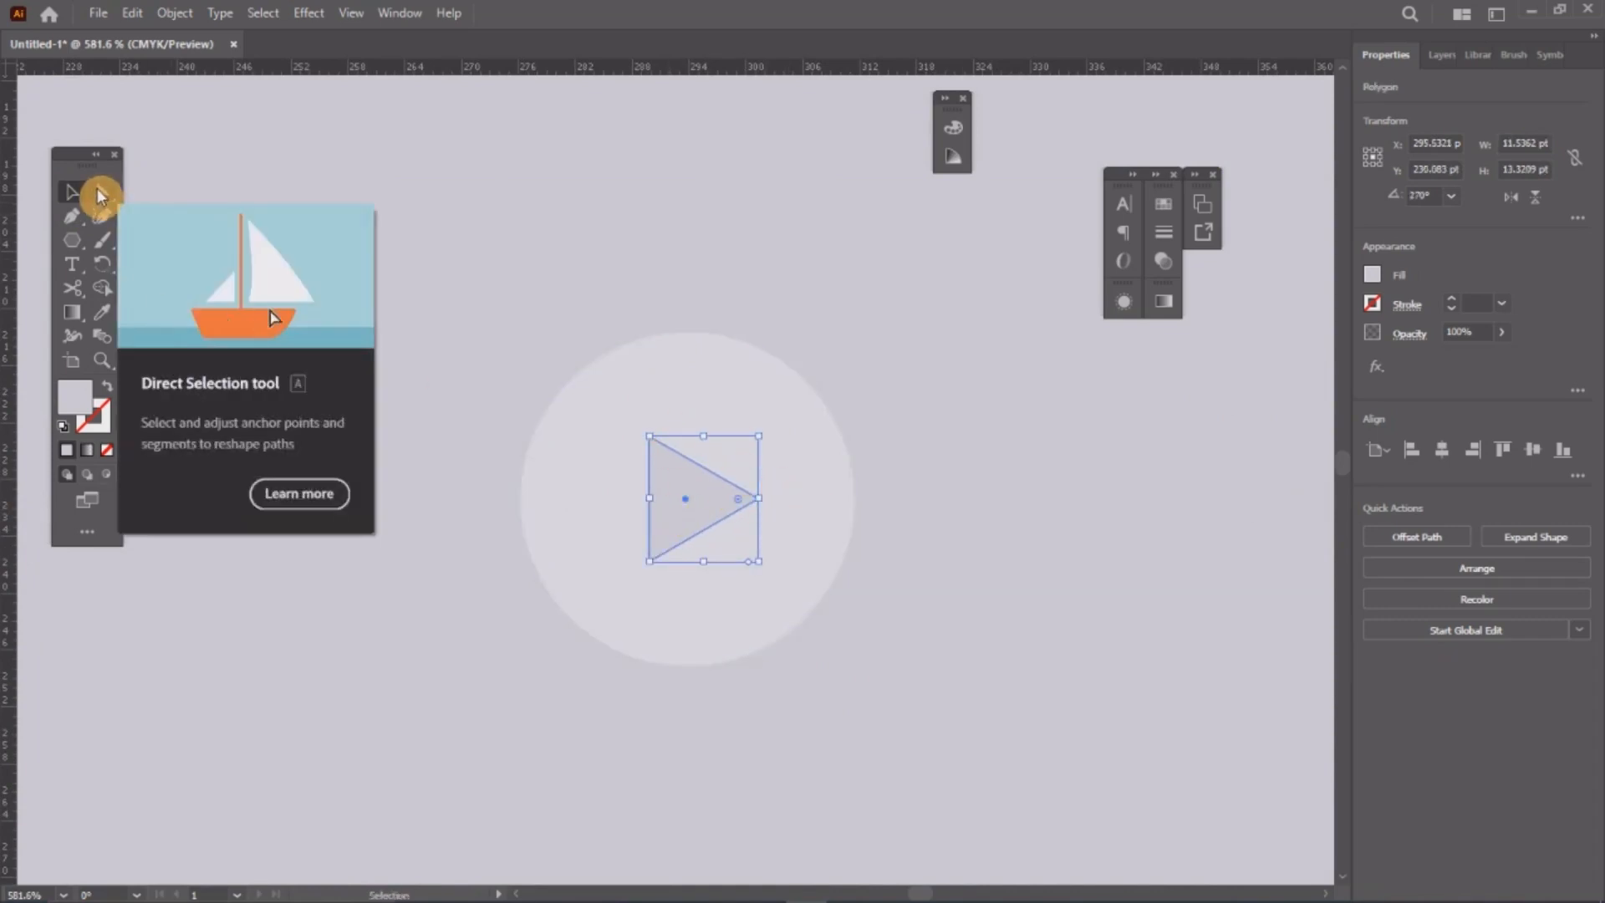
Step: Round the triangle's corners slightly by dragging its live-corner widget
{"action": "left_click", "coordinate": [98, 195]}
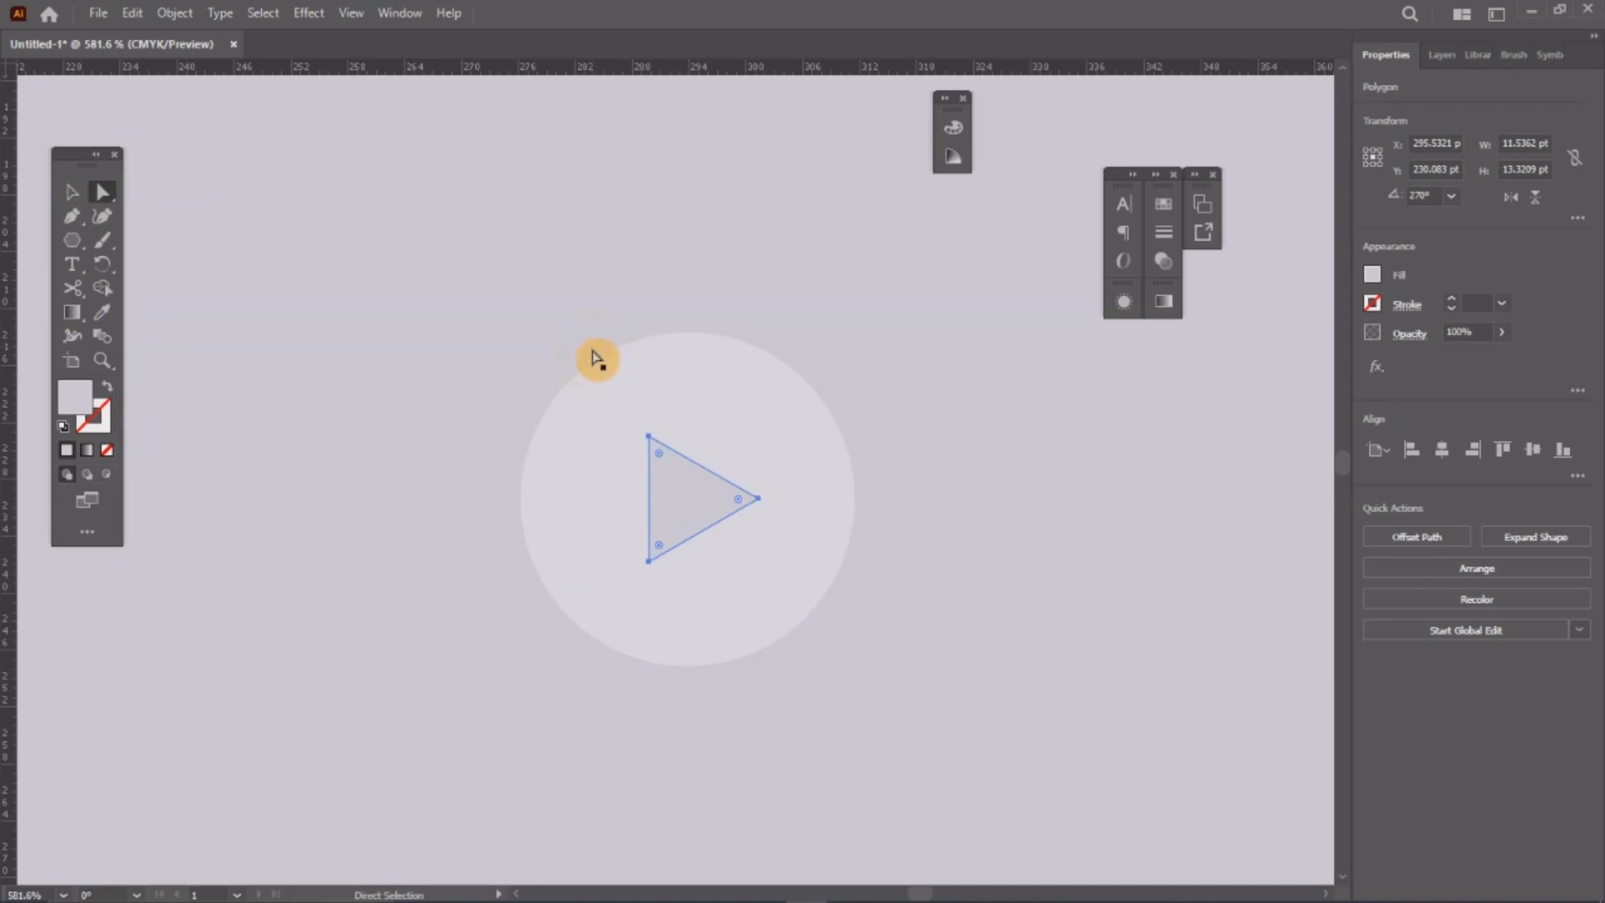
{"action": "left_click_drag", "start_coordinate": [663, 464], "coordinate": [666, 469]}
{"action": "left_click", "coordinate": [72, 193]}
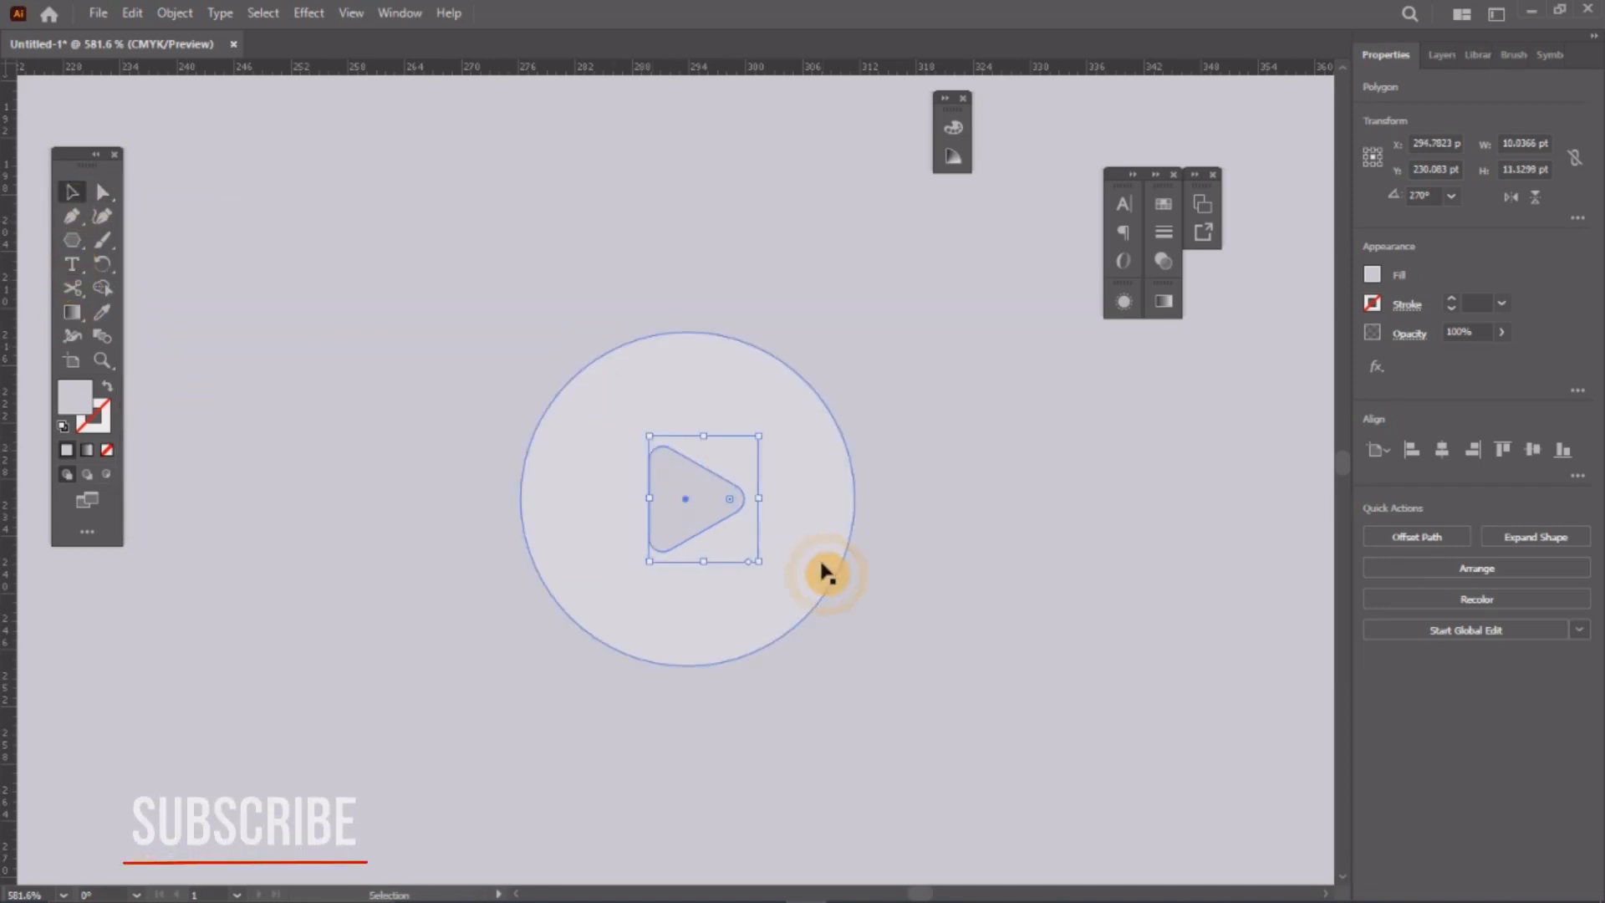
{"action": "left_click", "coordinate": [1003, 558]}
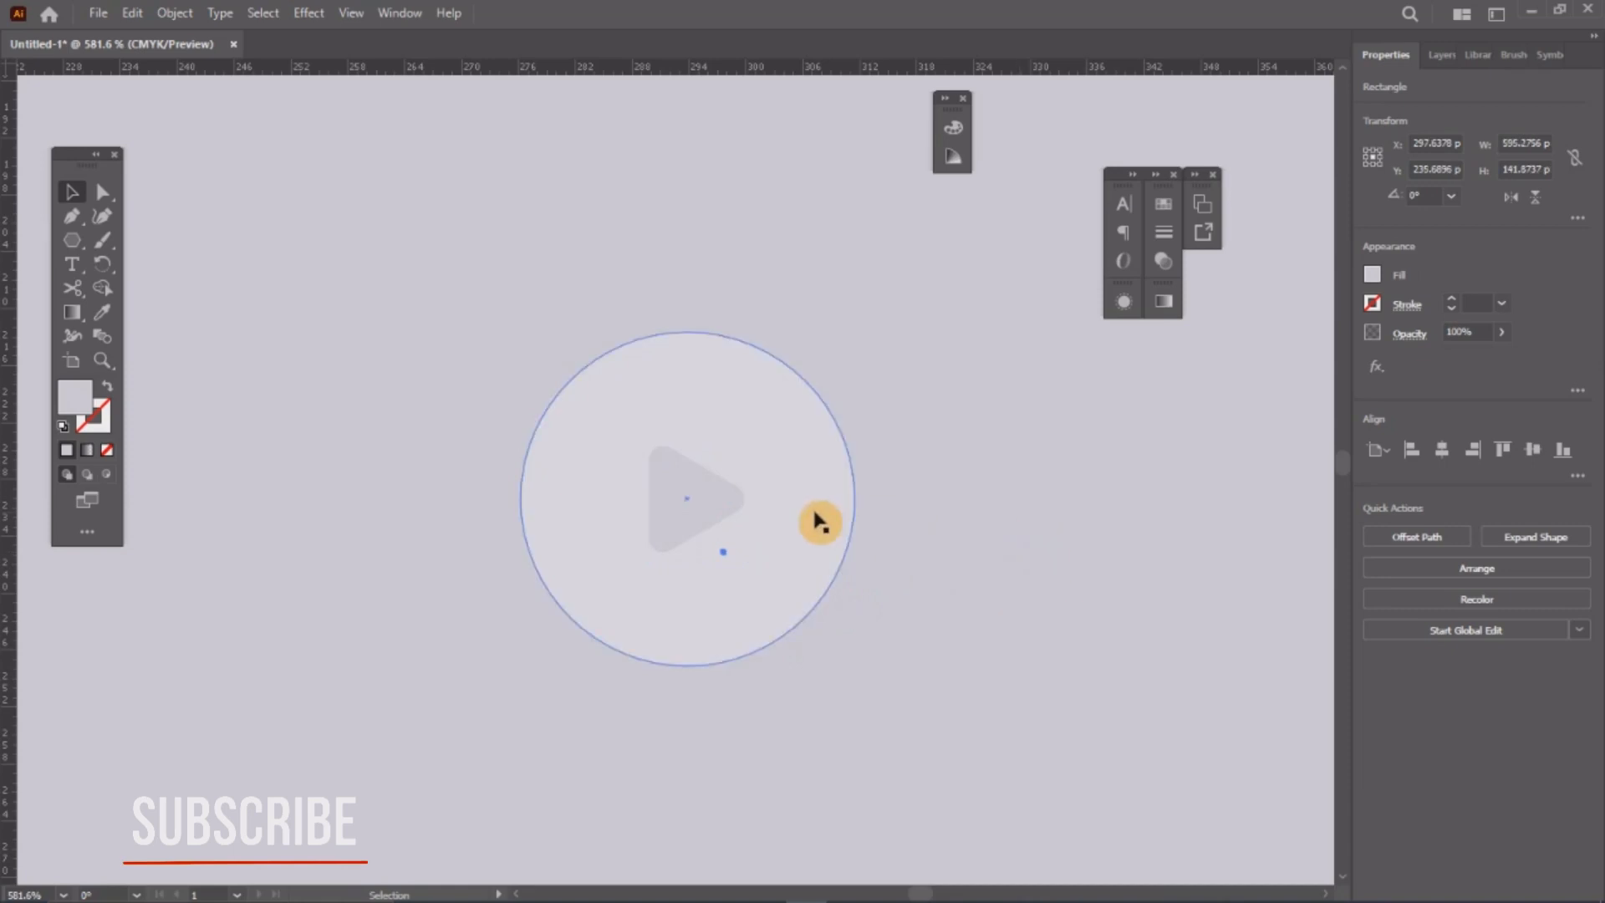
Step: Round all the play triangle's corners further with the live-corner widget
{"action": "key", "text": "z"}
{"action": "left_click_drag", "start_coordinate": [760, 538], "coordinate": [870, 573]}
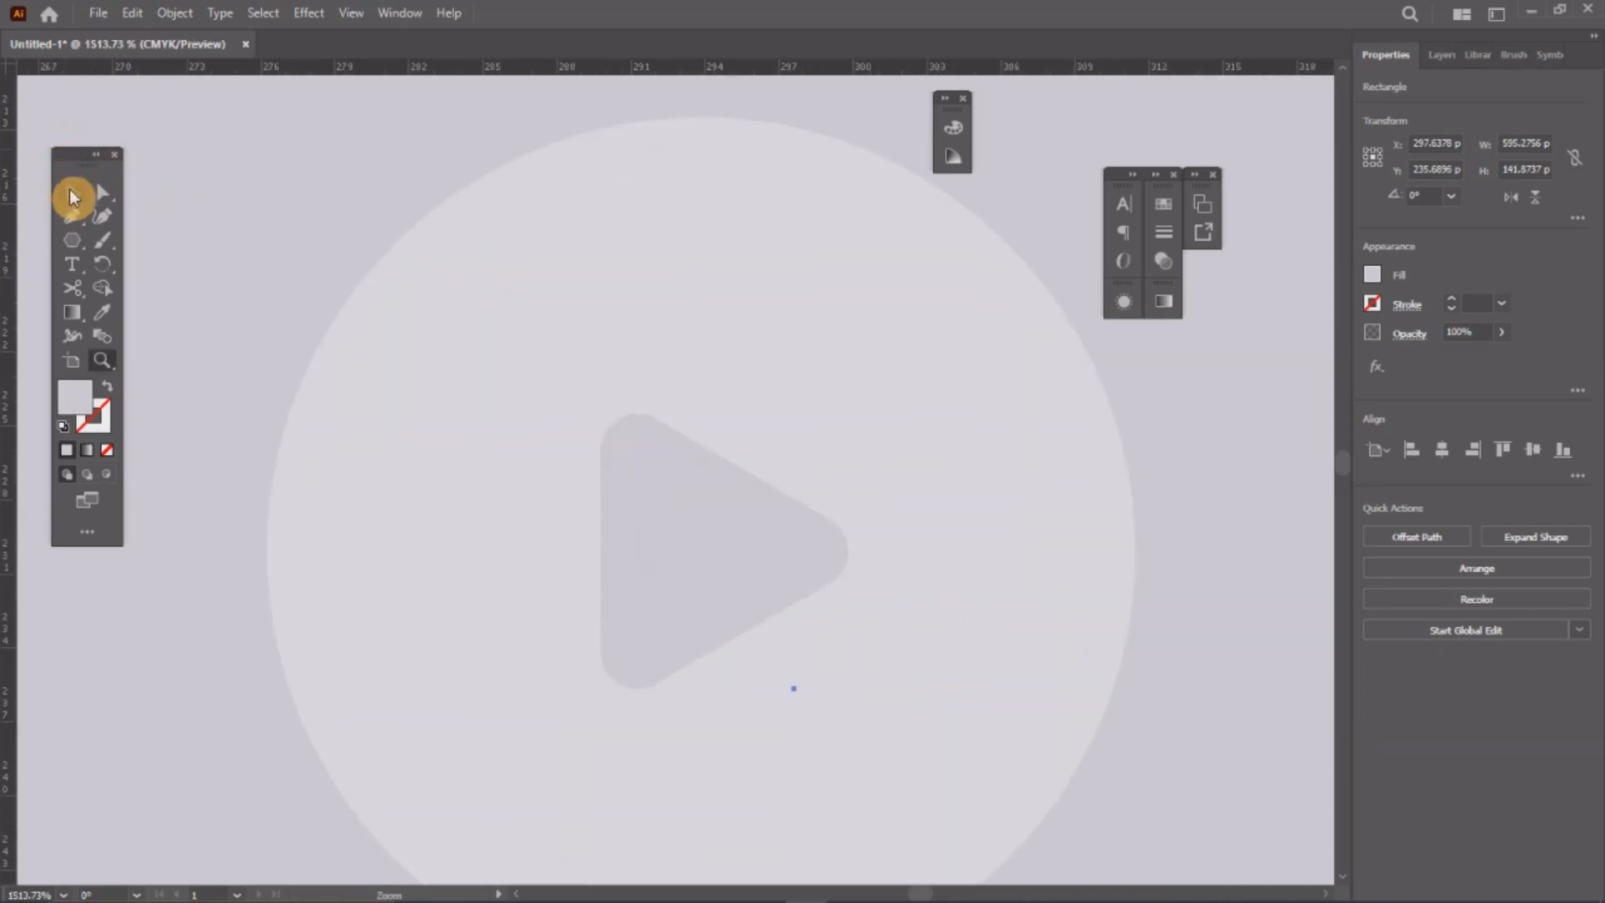
{"action": "left_click", "coordinate": [71, 196]}
{"action": "left_click", "coordinate": [699, 541]}
{"action": "left_click", "coordinate": [100, 194]}
{"action": "left_click", "coordinate": [779, 478]}
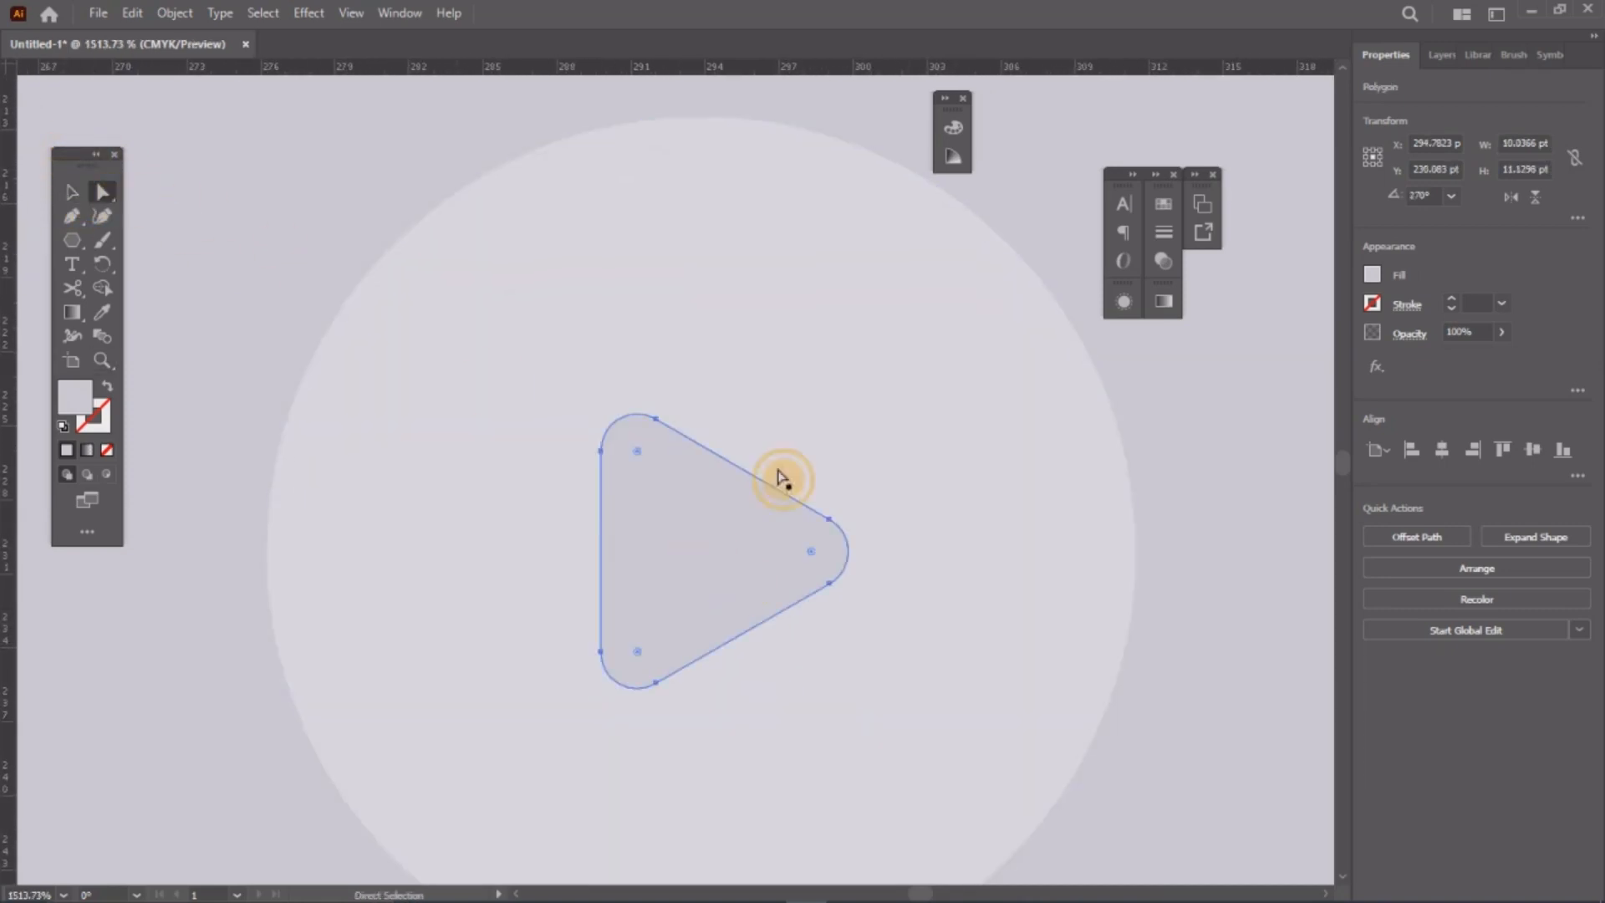
{"action": "left_click_drag", "start_coordinate": [631, 451], "coordinate": [636, 447]}
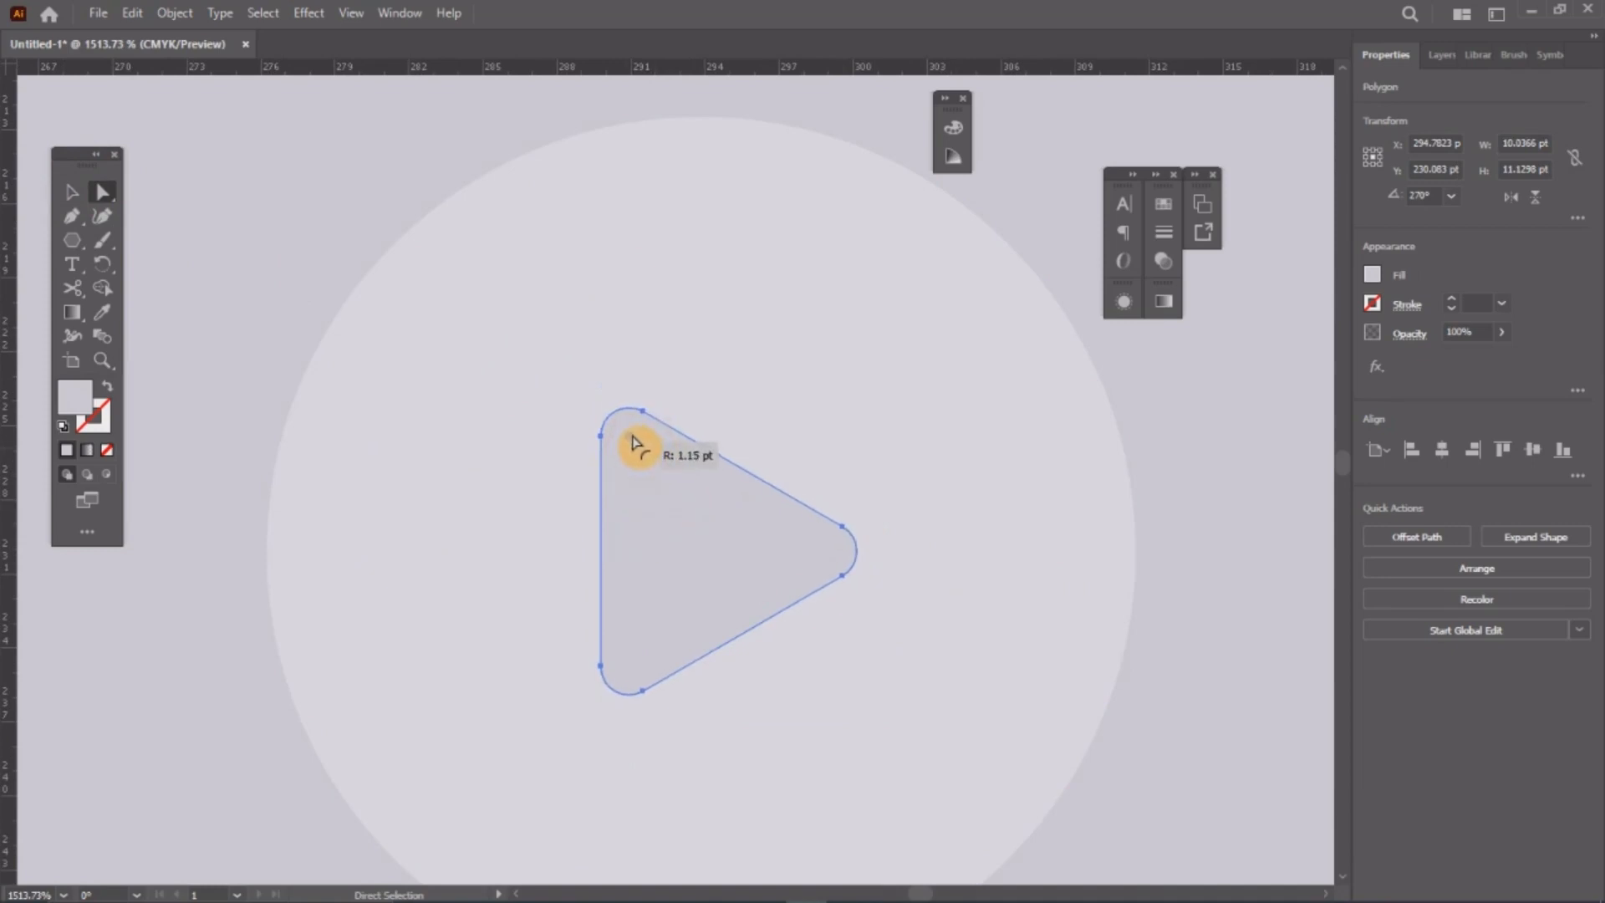
{"action": "left_click", "coordinate": [65, 189]}
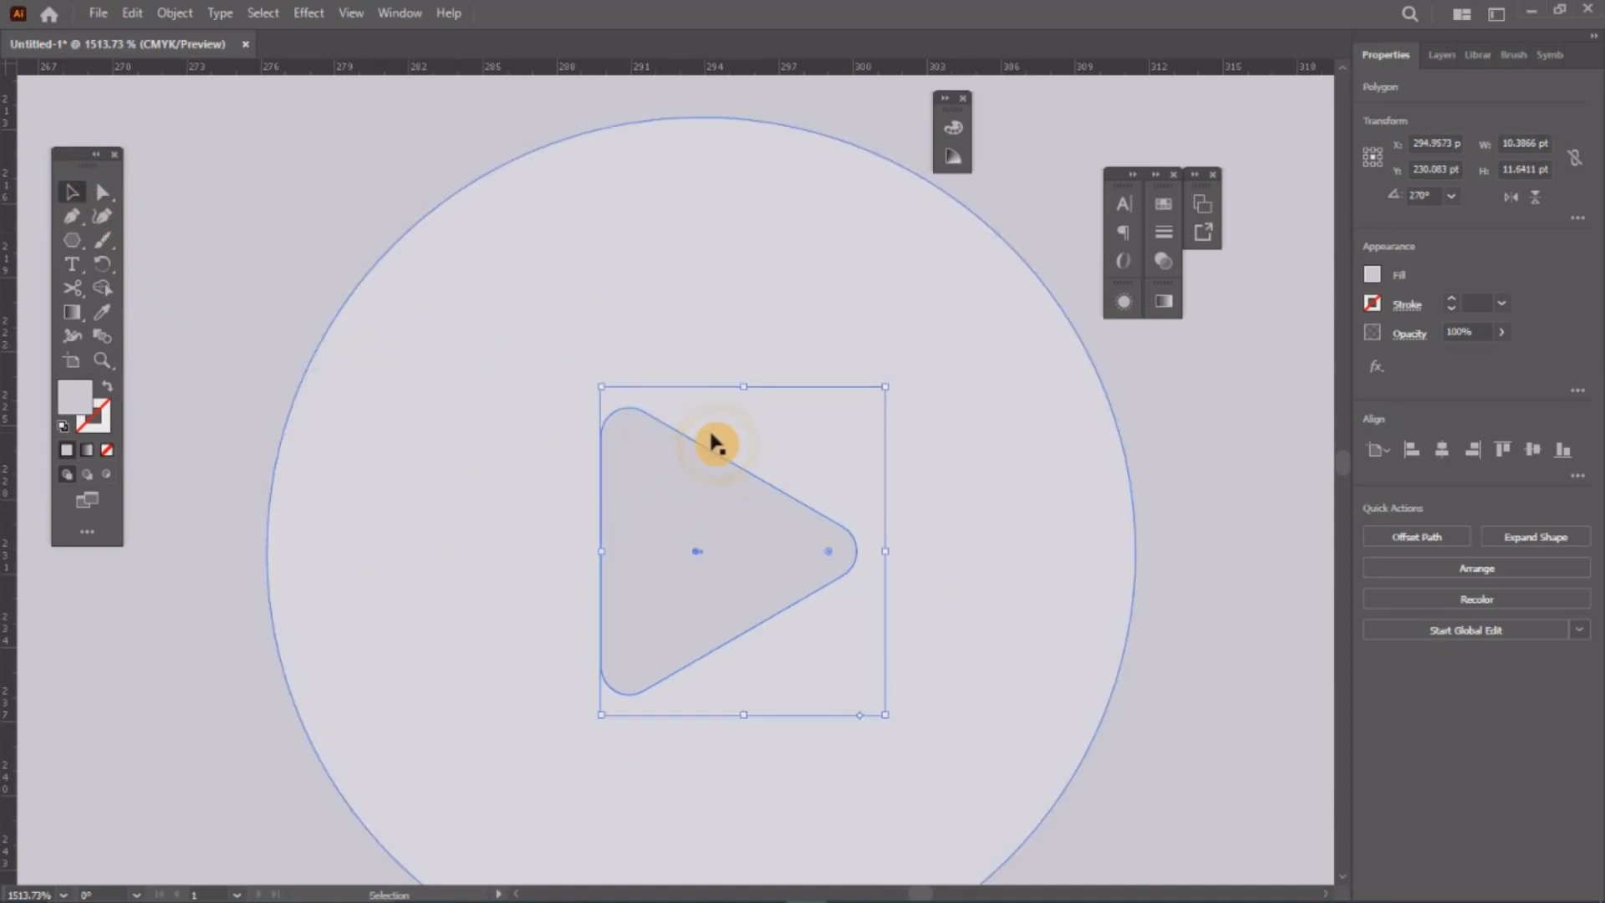
{"action": "scroll", "coordinate": [716, 443], "scroll_direction": "down", "scroll_amount": 3}
{"action": "scroll", "coordinate": [716, 443], "scroll_direction": "down", "scroll_amount": 5}
{"action": "scroll", "coordinate": [715, 436], "scroll_direction": "up", "scroll_amount": 3}
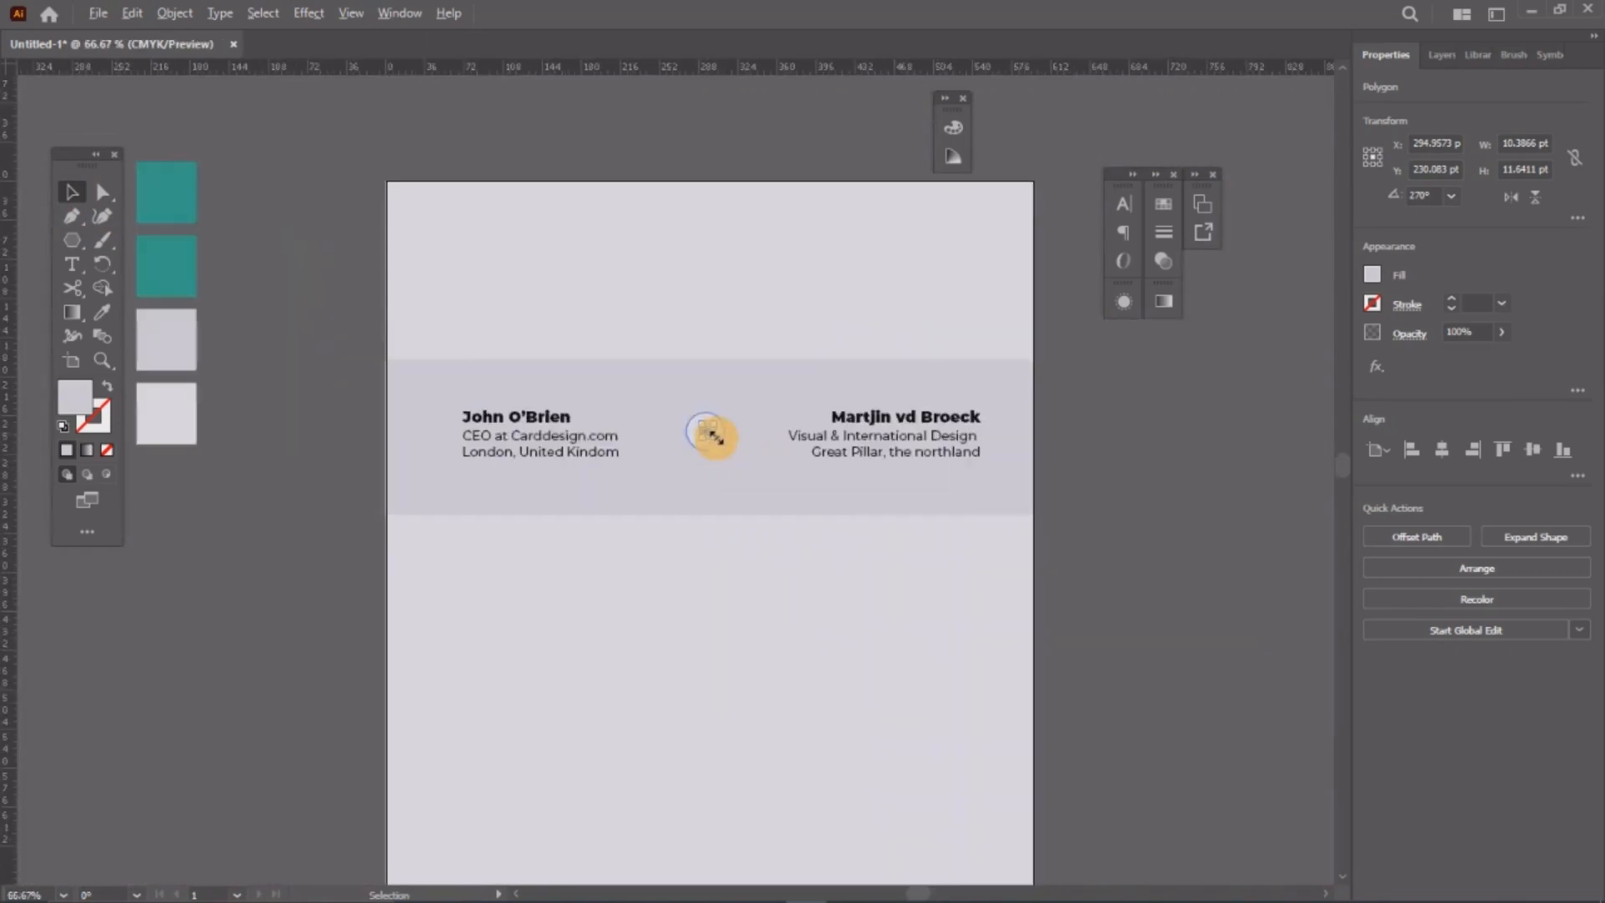
Step: Raise the header band's bottom edge to make the band shorter
{"action": "left_click", "coordinate": [1141, 469]}
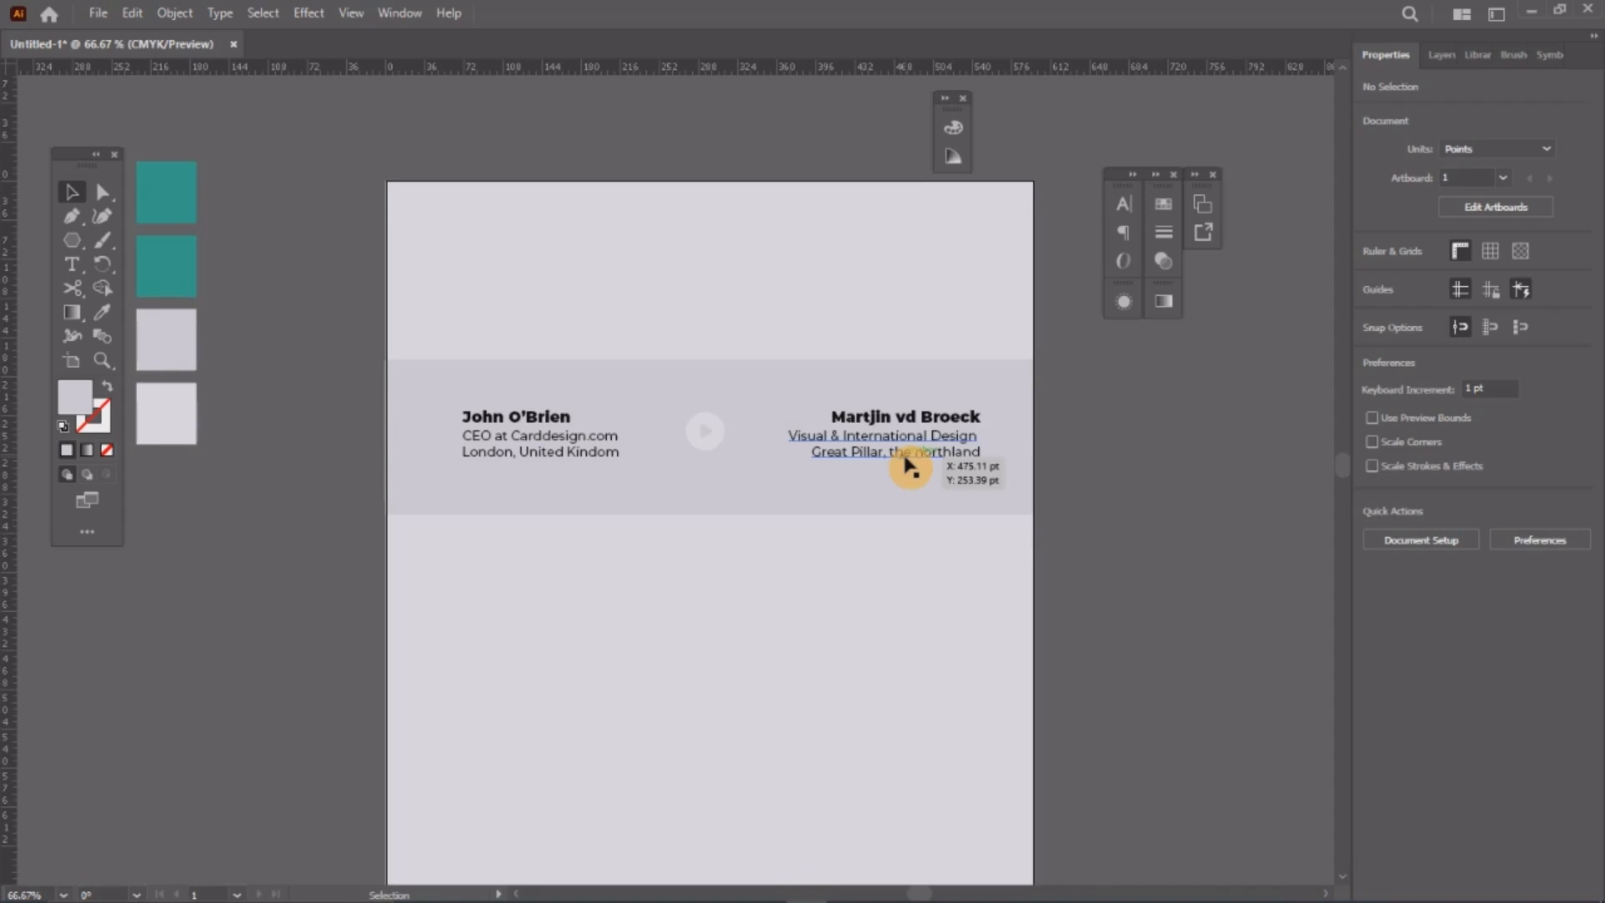
{"action": "scroll", "coordinate": [910, 466], "scroll_direction": "down", "scroll_amount": 3}
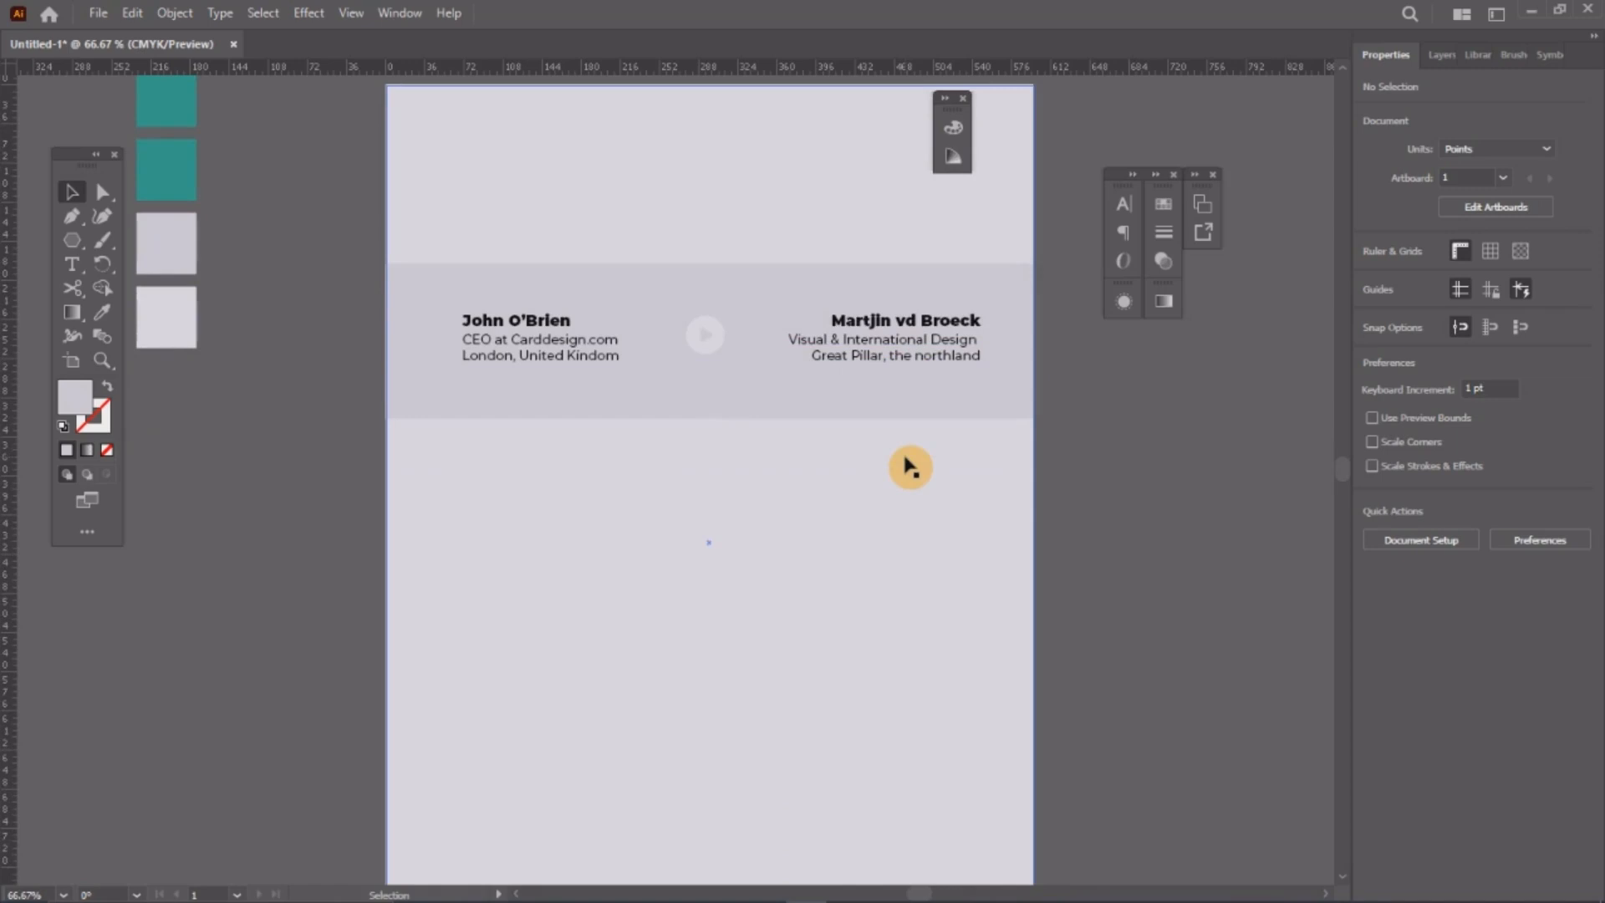
{"action": "left_click", "coordinate": [688, 393]}
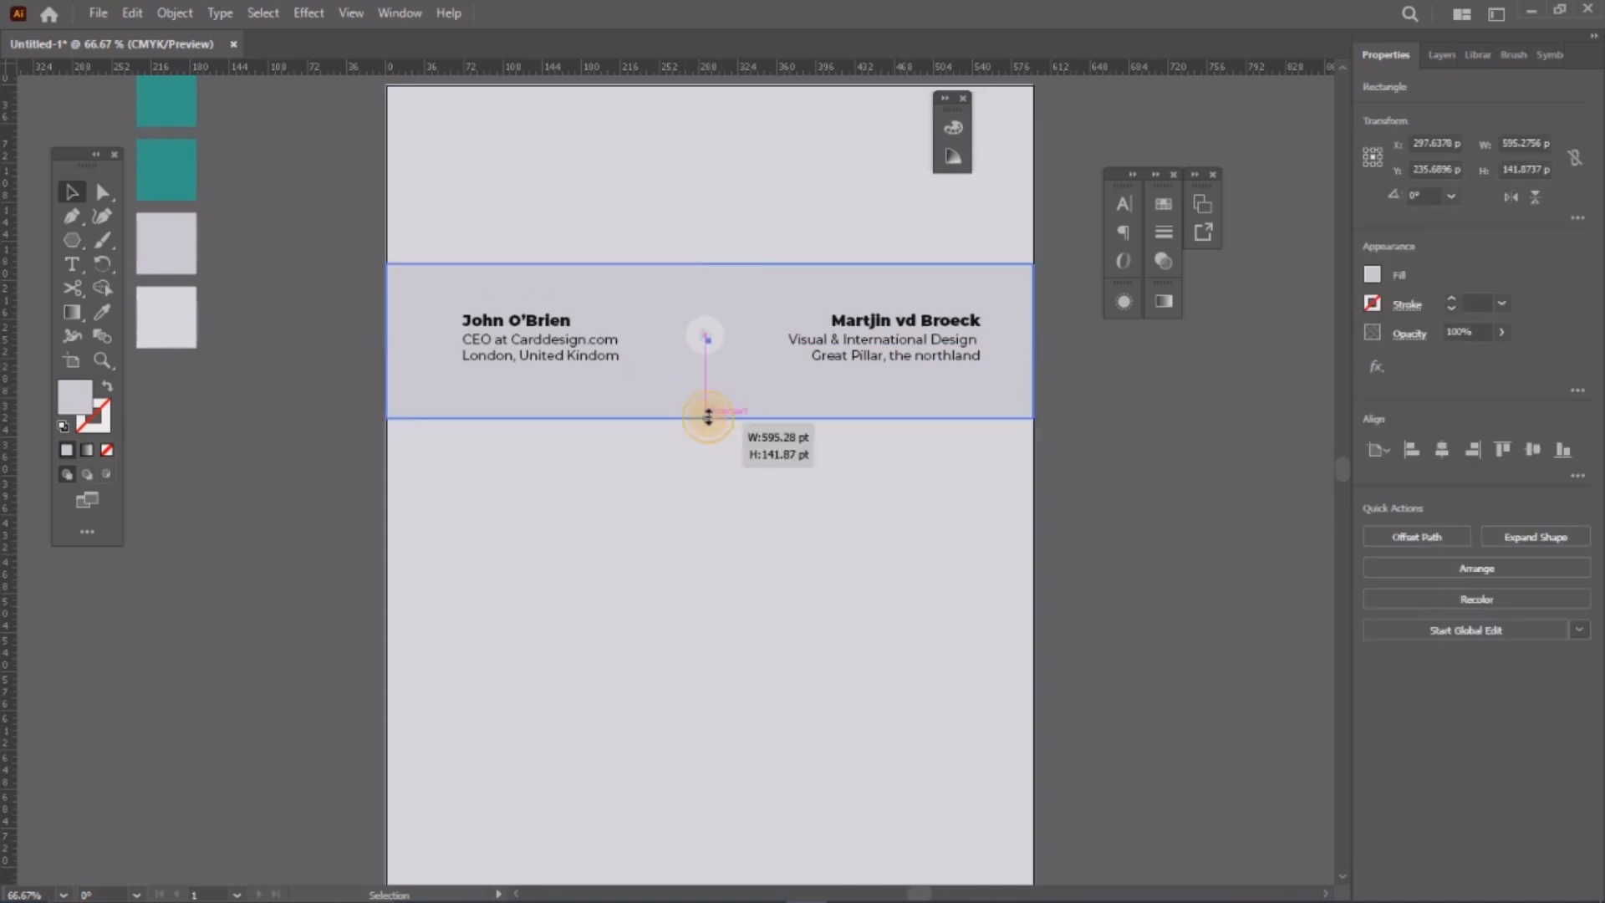
{"action": "left_click_drag", "start_coordinate": [708, 415], "coordinate": [707, 402]}
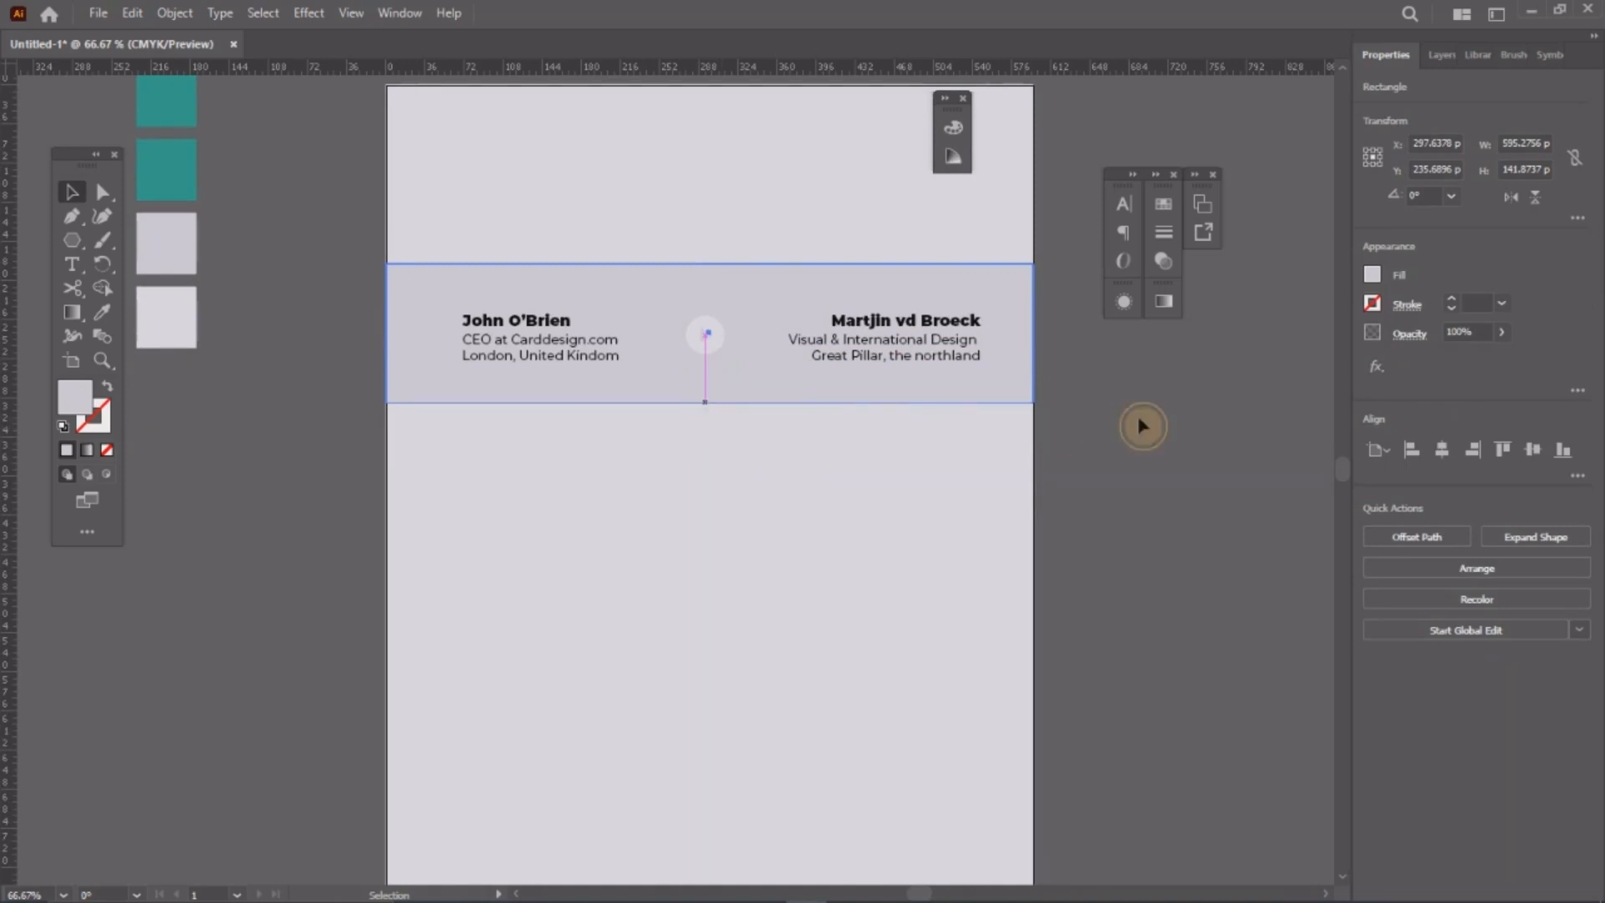
{"action": "left_click", "coordinate": [1142, 427]}
Step: Move both contact blocks and the logo slightly up and left, leaving background and band in place
{"action": "left_click_drag", "start_coordinate": [1186, 519], "coordinate": [415, 301]}
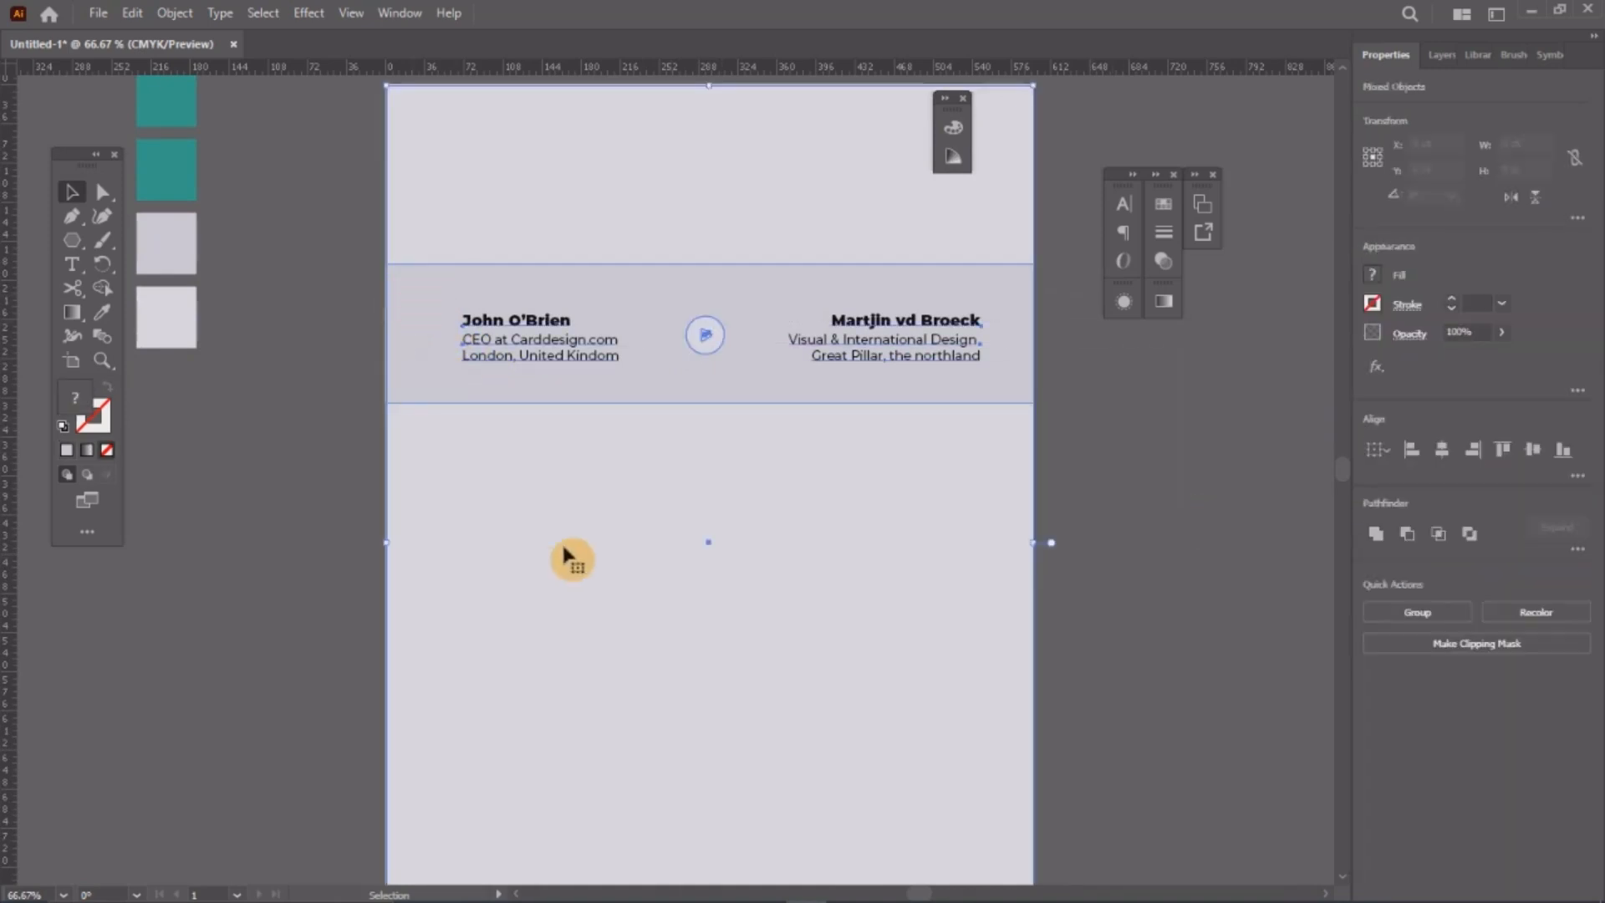
{"action": "left_click", "coordinate": [486, 413], "text": "shift"}
{"action": "left_click", "coordinate": [542, 383], "text": "shift"}
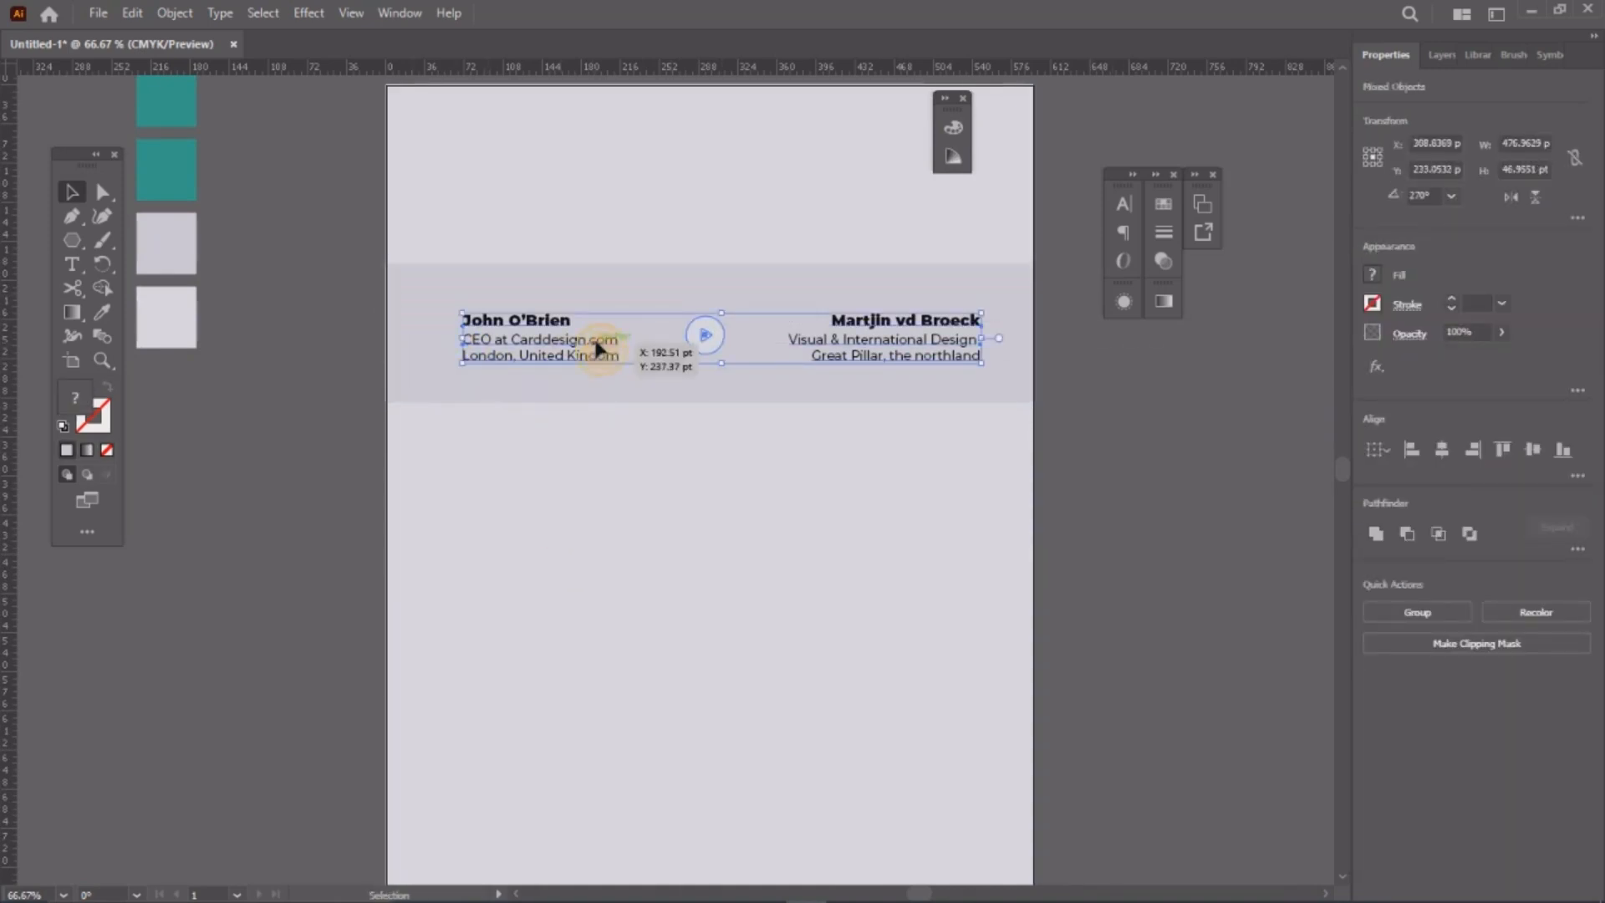
{"action": "left_click_drag", "start_coordinate": [598, 348], "coordinate": [589, 344]}
{"action": "left_click", "coordinate": [1255, 496]}
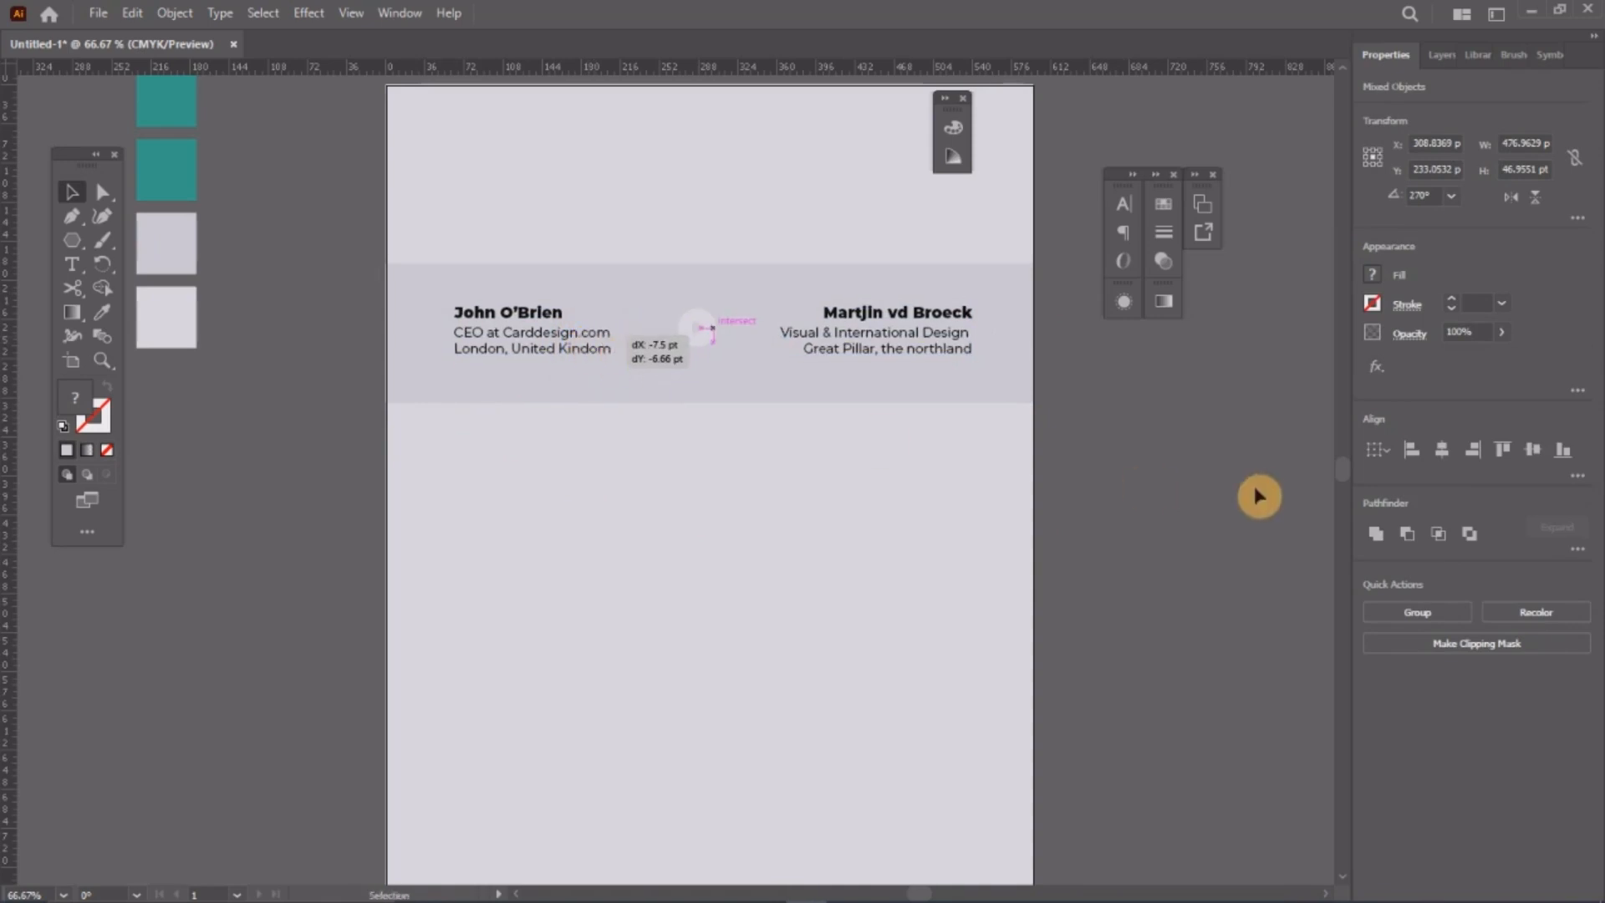
{"action": "key", "text": "z"}
{"action": "left_click", "coordinate": [751, 384], "text": "alt"}
{"action": "key", "text": "space"}
{"action": "left_click_drag", "start_coordinate": [755, 436], "coordinate": [798, 259]}
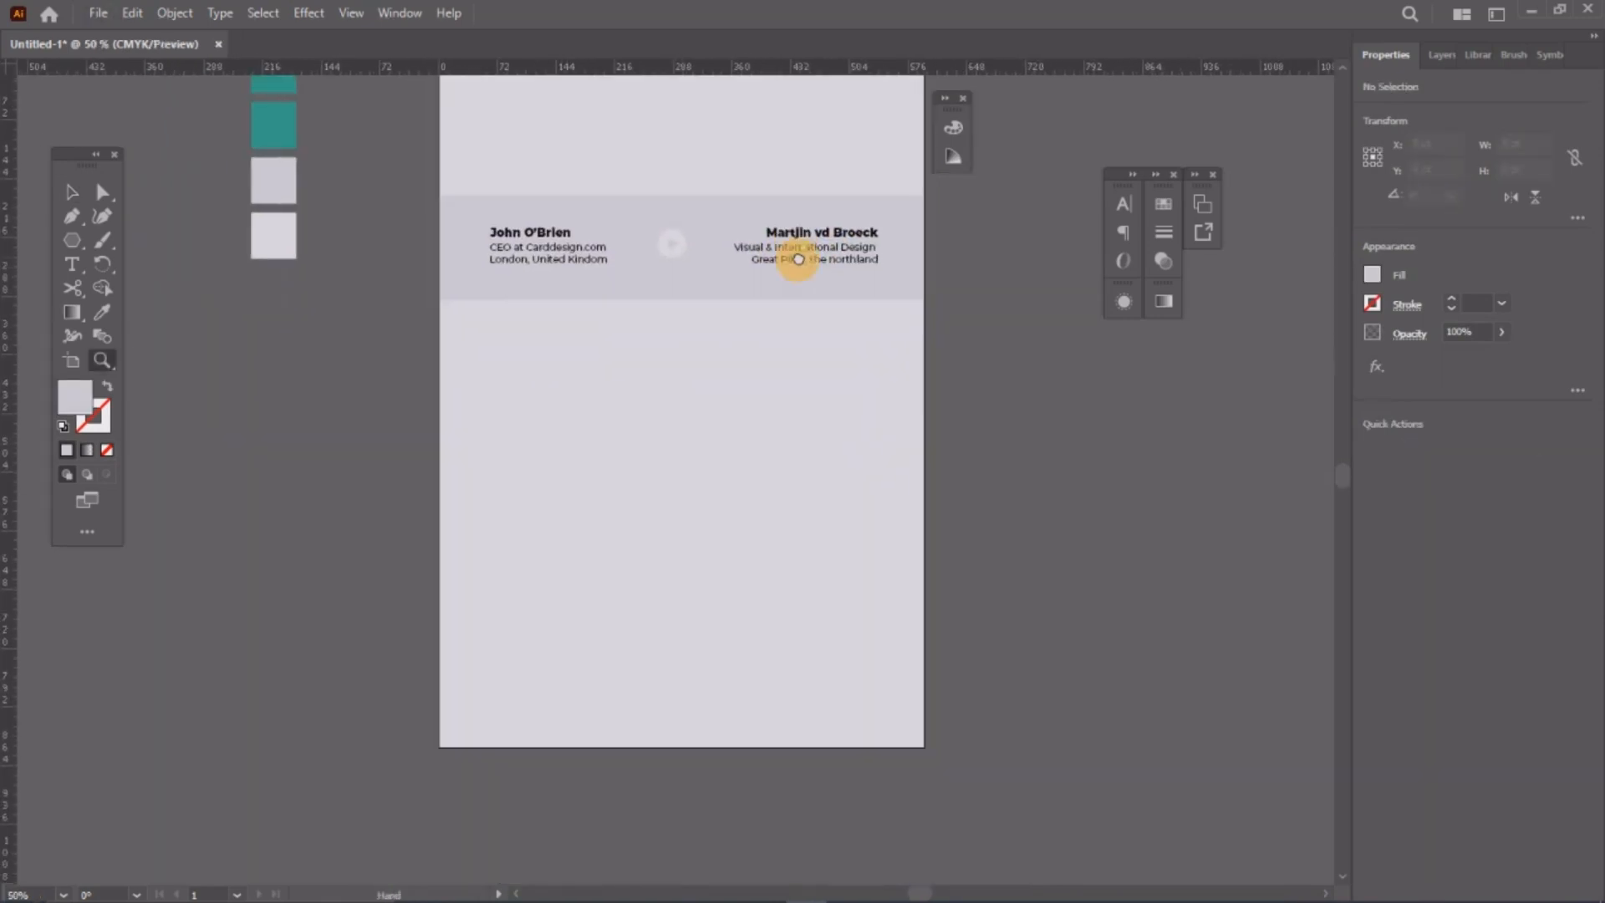
{"action": "left_click", "coordinate": [798, 257]}
{"action": "key", "text": "v"}
{"action": "left_click", "coordinate": [992, 402]}
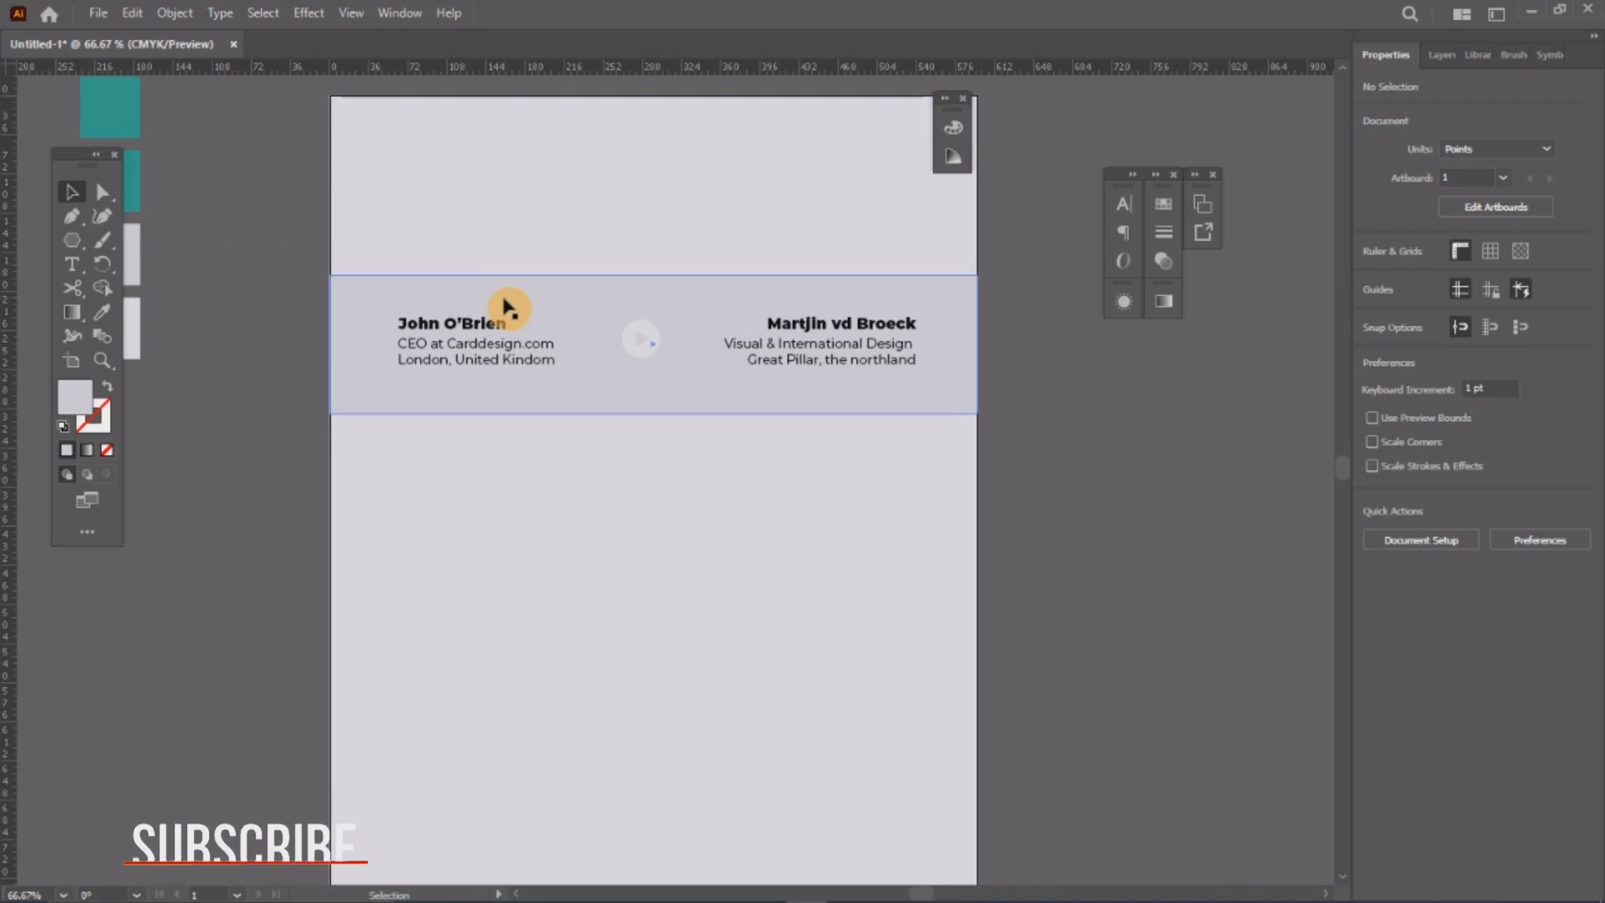
Step: Draw a horizontal line across the full page width just below the header band
{"action": "left_click", "coordinate": [70, 219]}
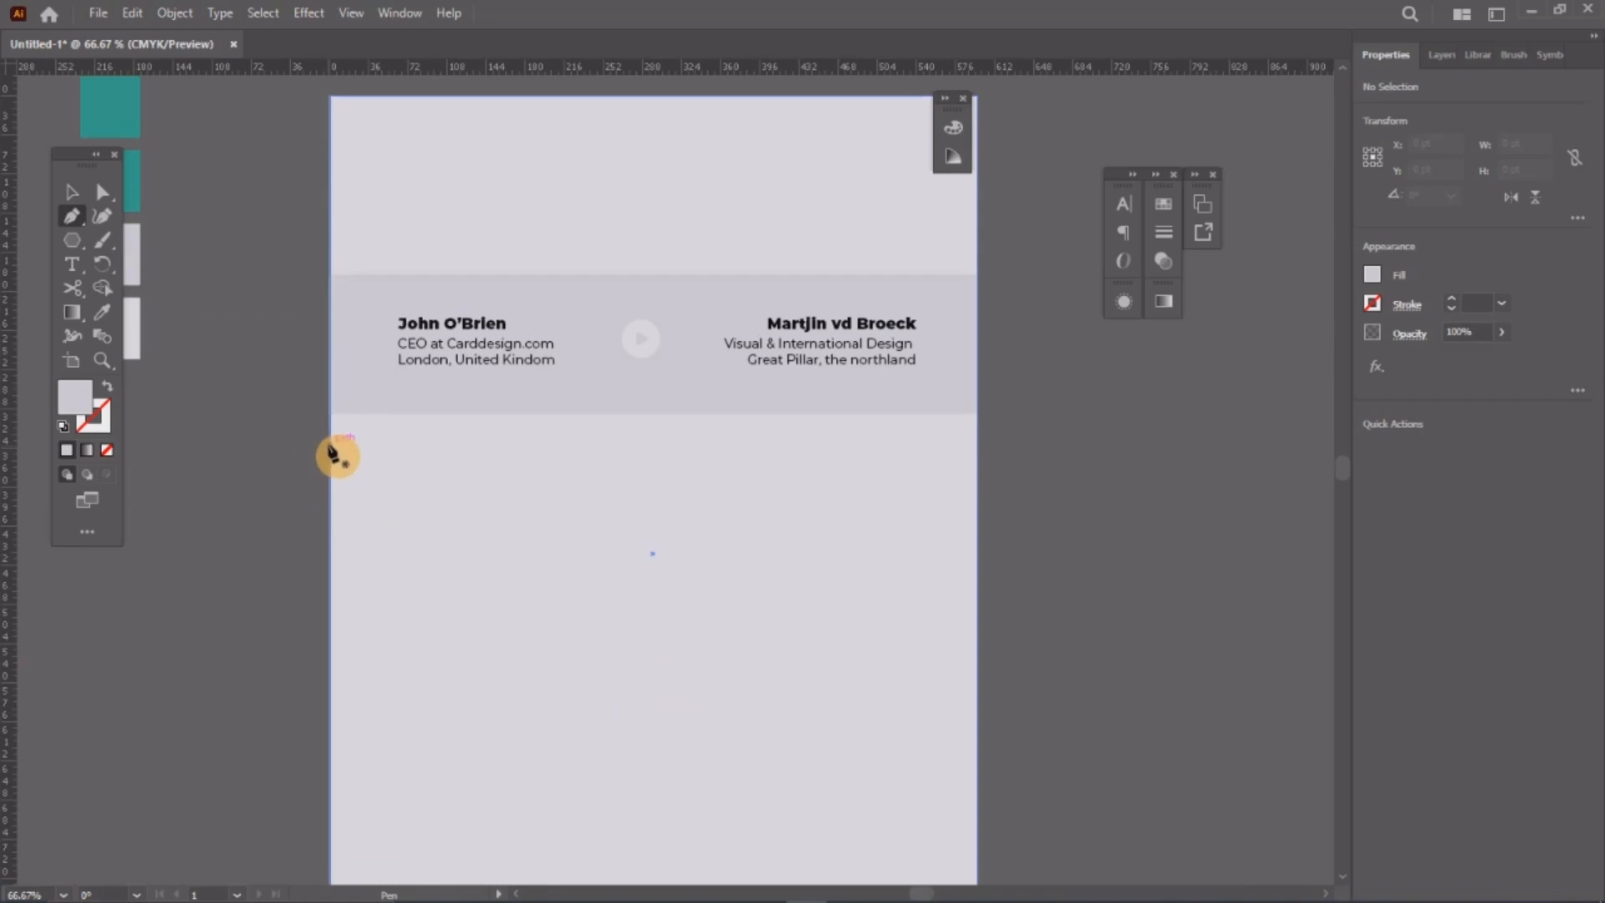
{"action": "left_click", "coordinate": [331, 444]}
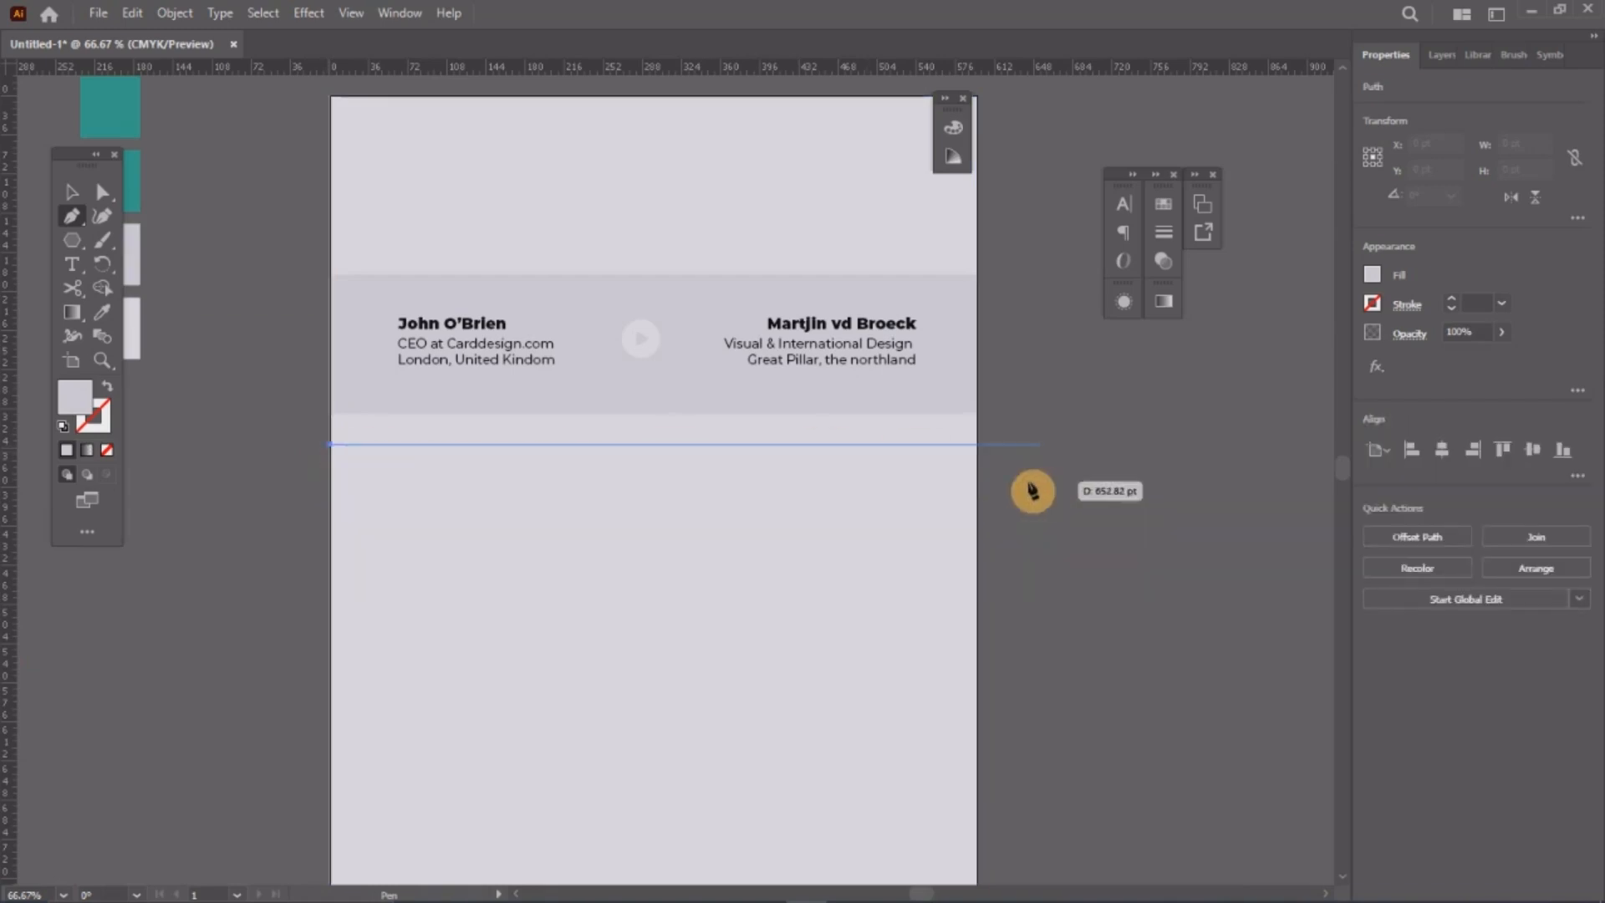
{"action": "left_click", "coordinate": [978, 446]}
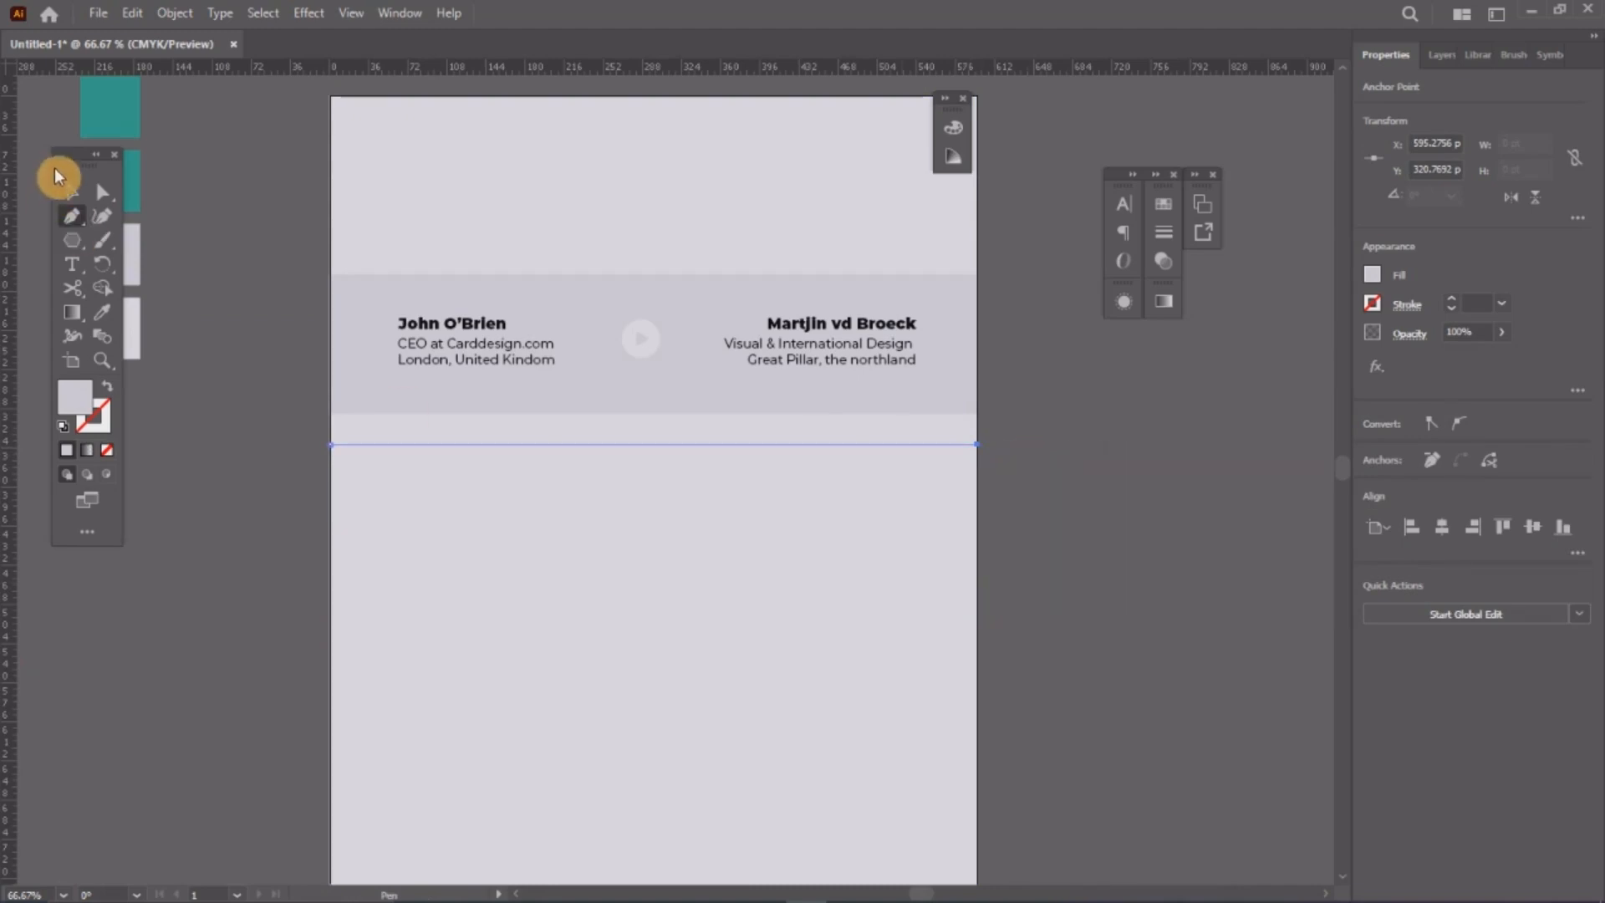
{"action": "left_click", "coordinate": [72, 192]}
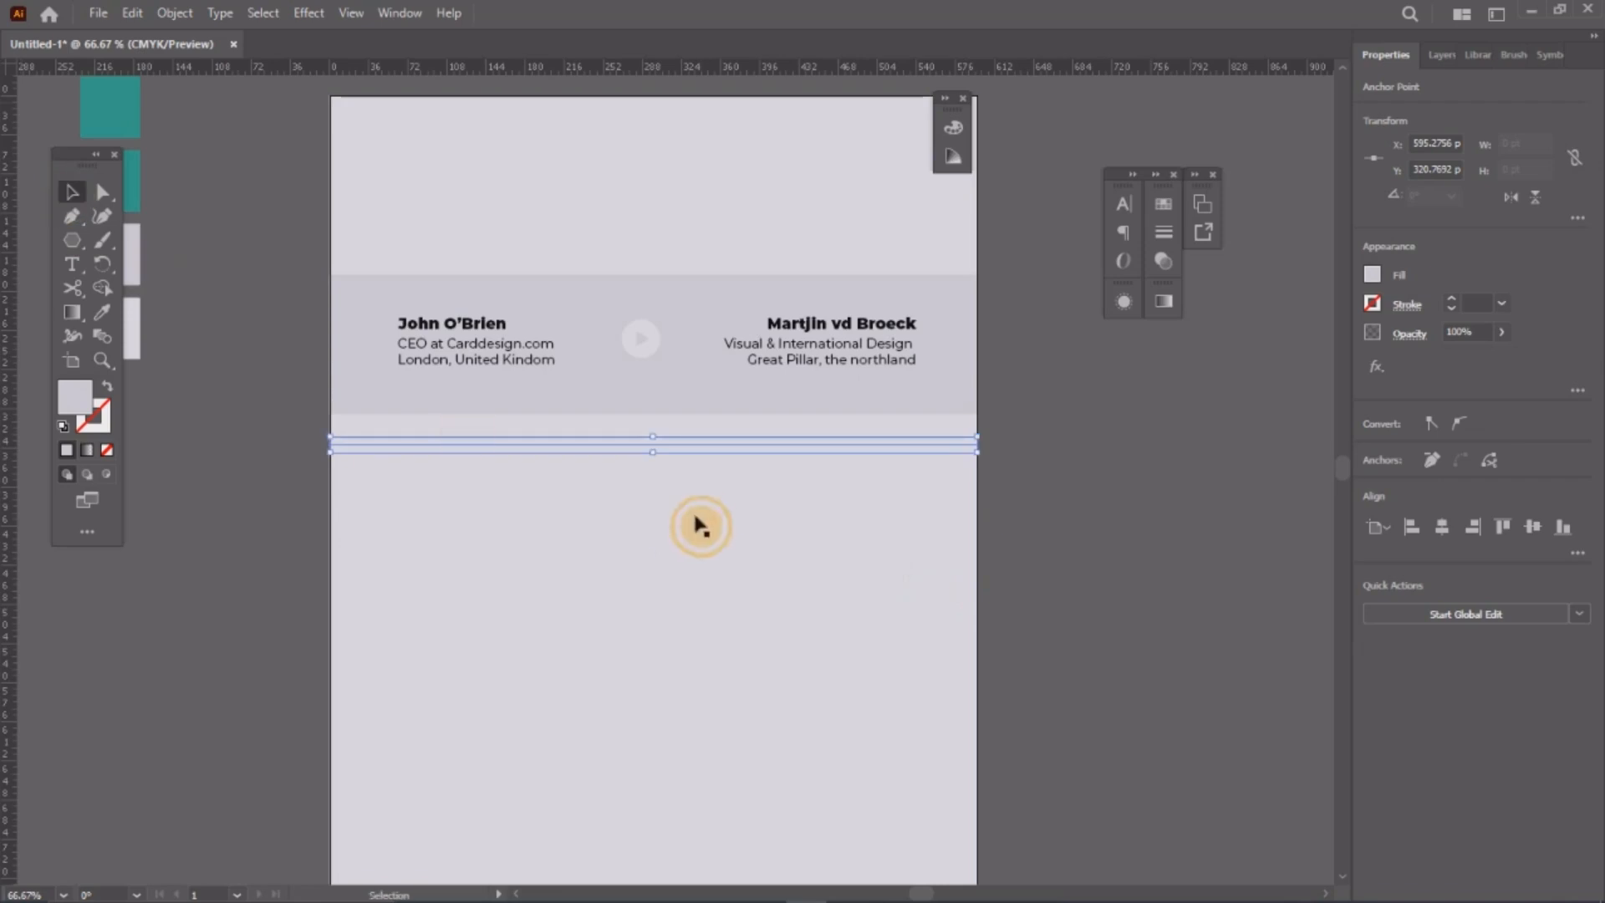
{"action": "left_click", "coordinate": [660, 436]}
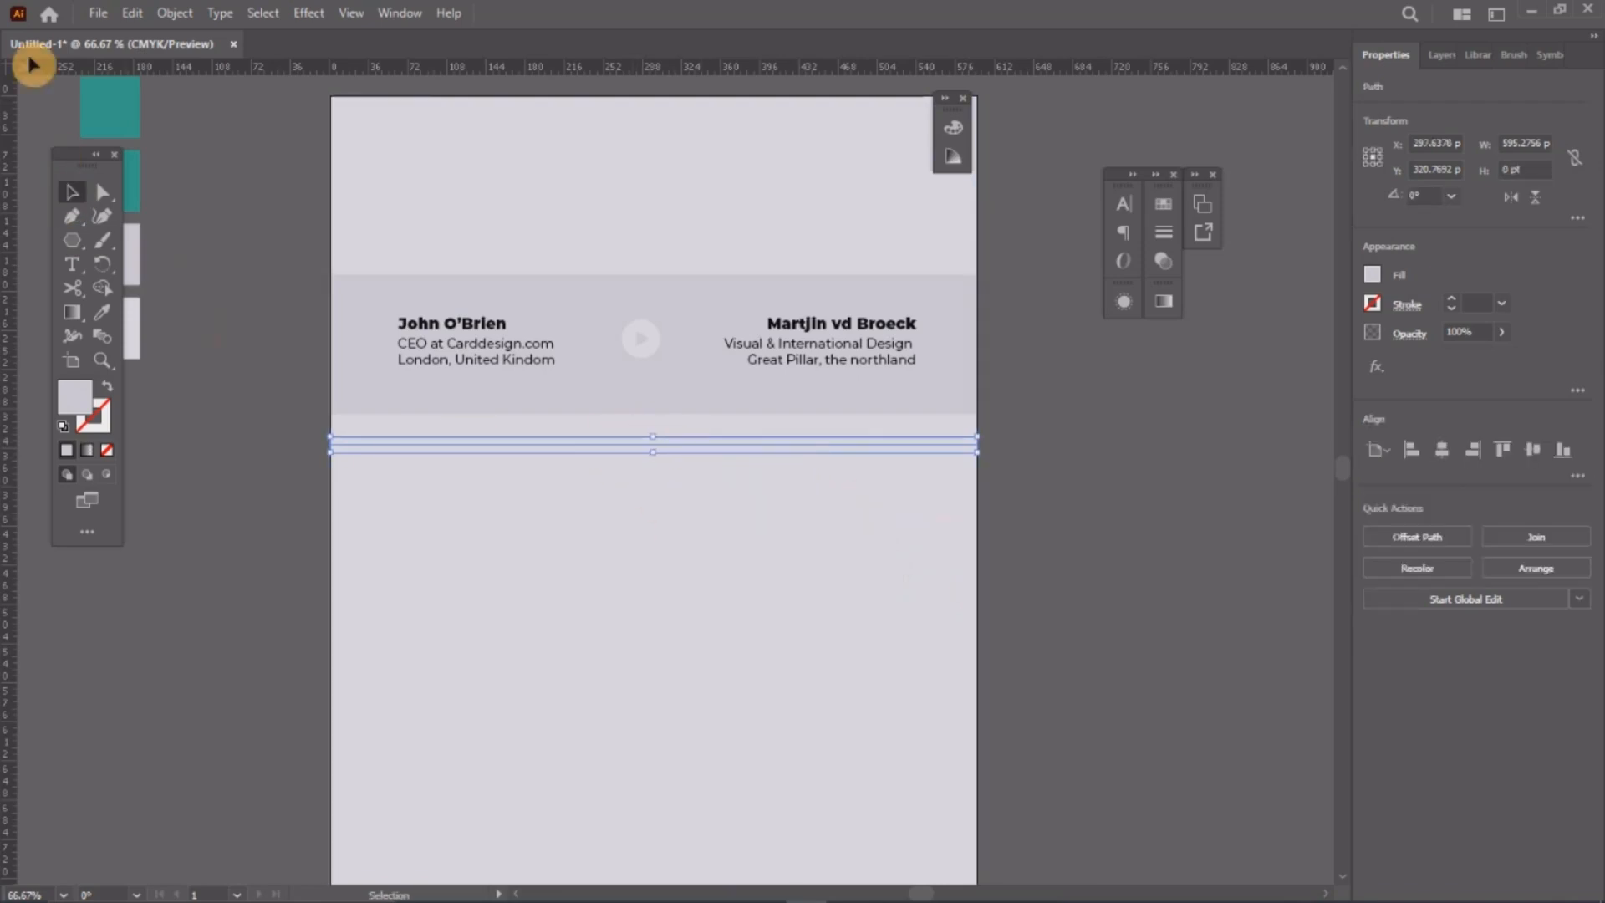
{"action": "left_click", "coordinate": [173, 14]}
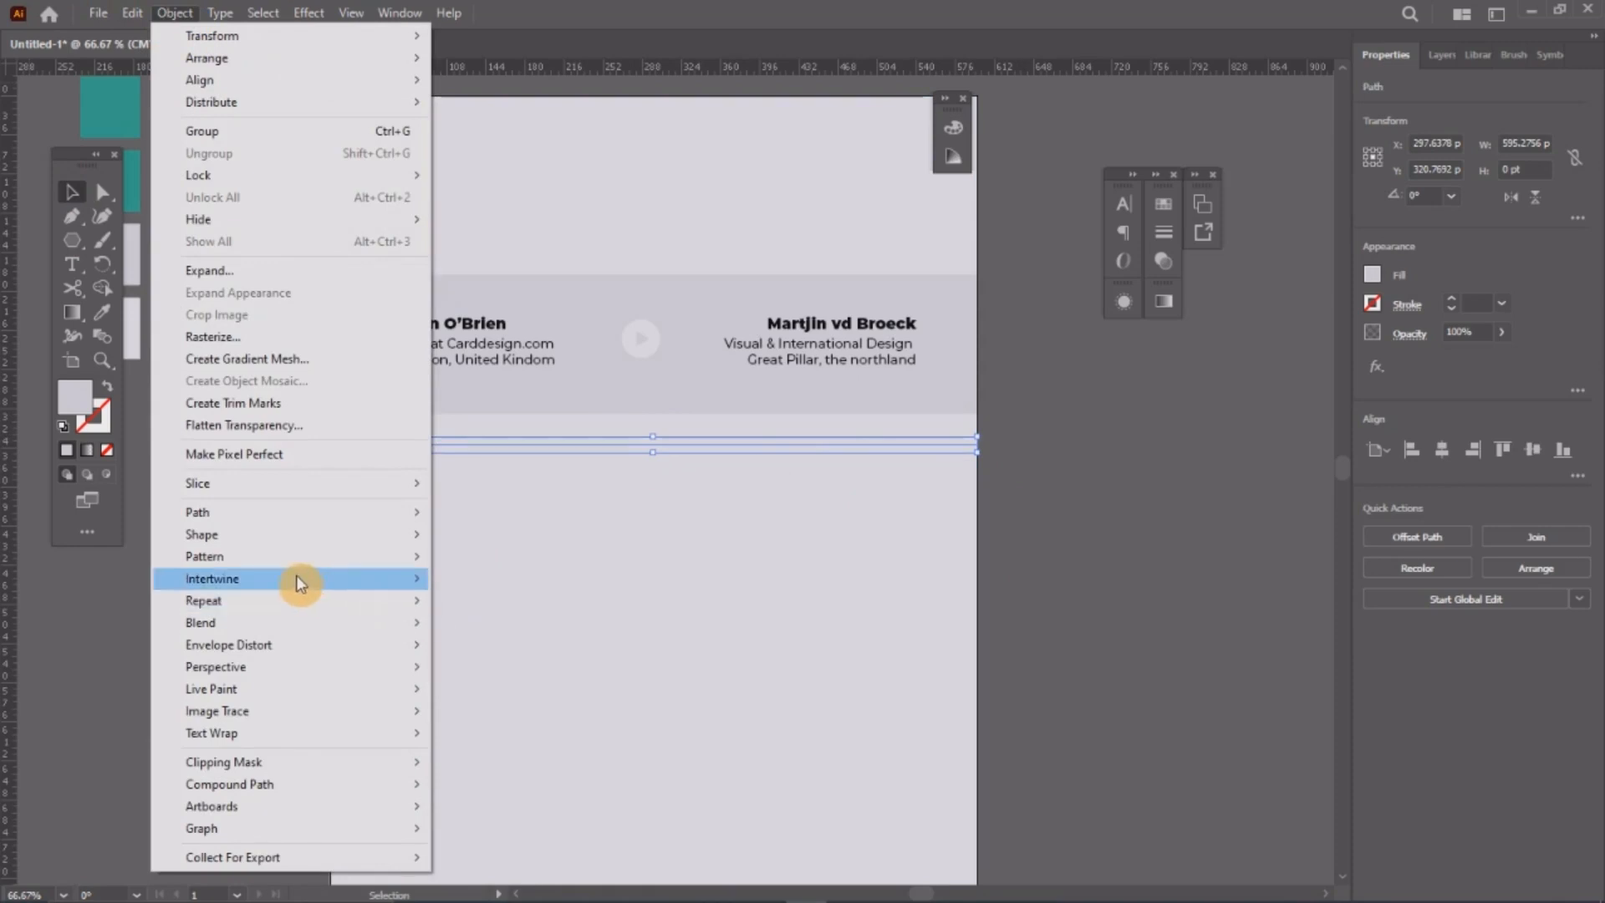
{"action": "mouse_move", "coordinate": [254, 532]}
{"action": "left_click", "coordinate": [520, 537]}
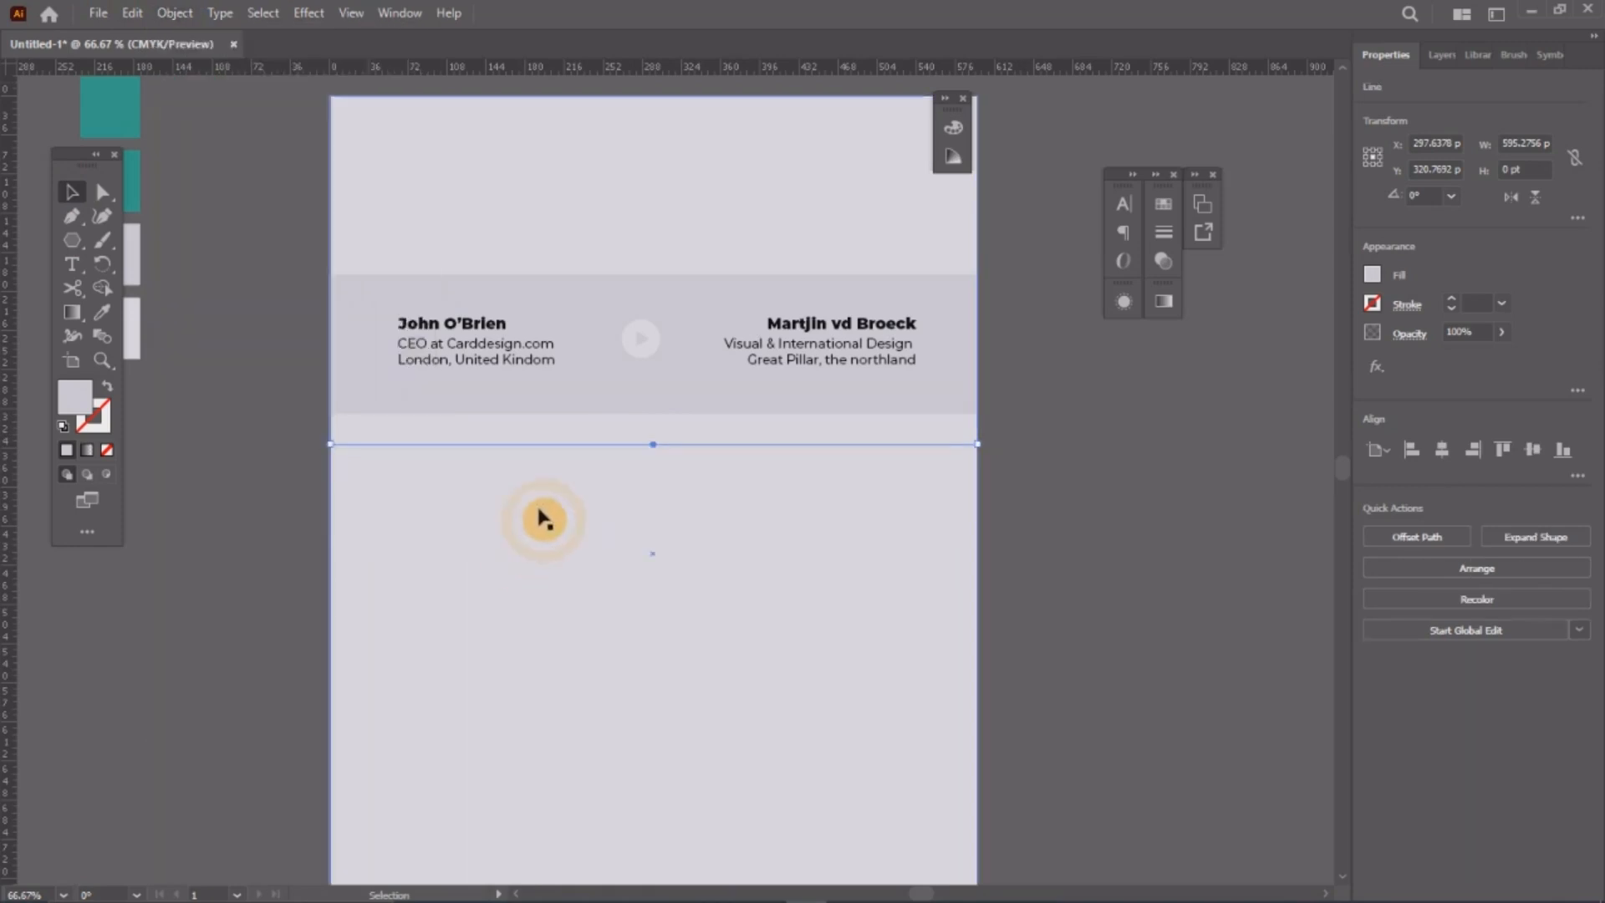
Step: Set the line's stroke weight to 1 pt
{"action": "left_click", "coordinate": [1163, 231]}
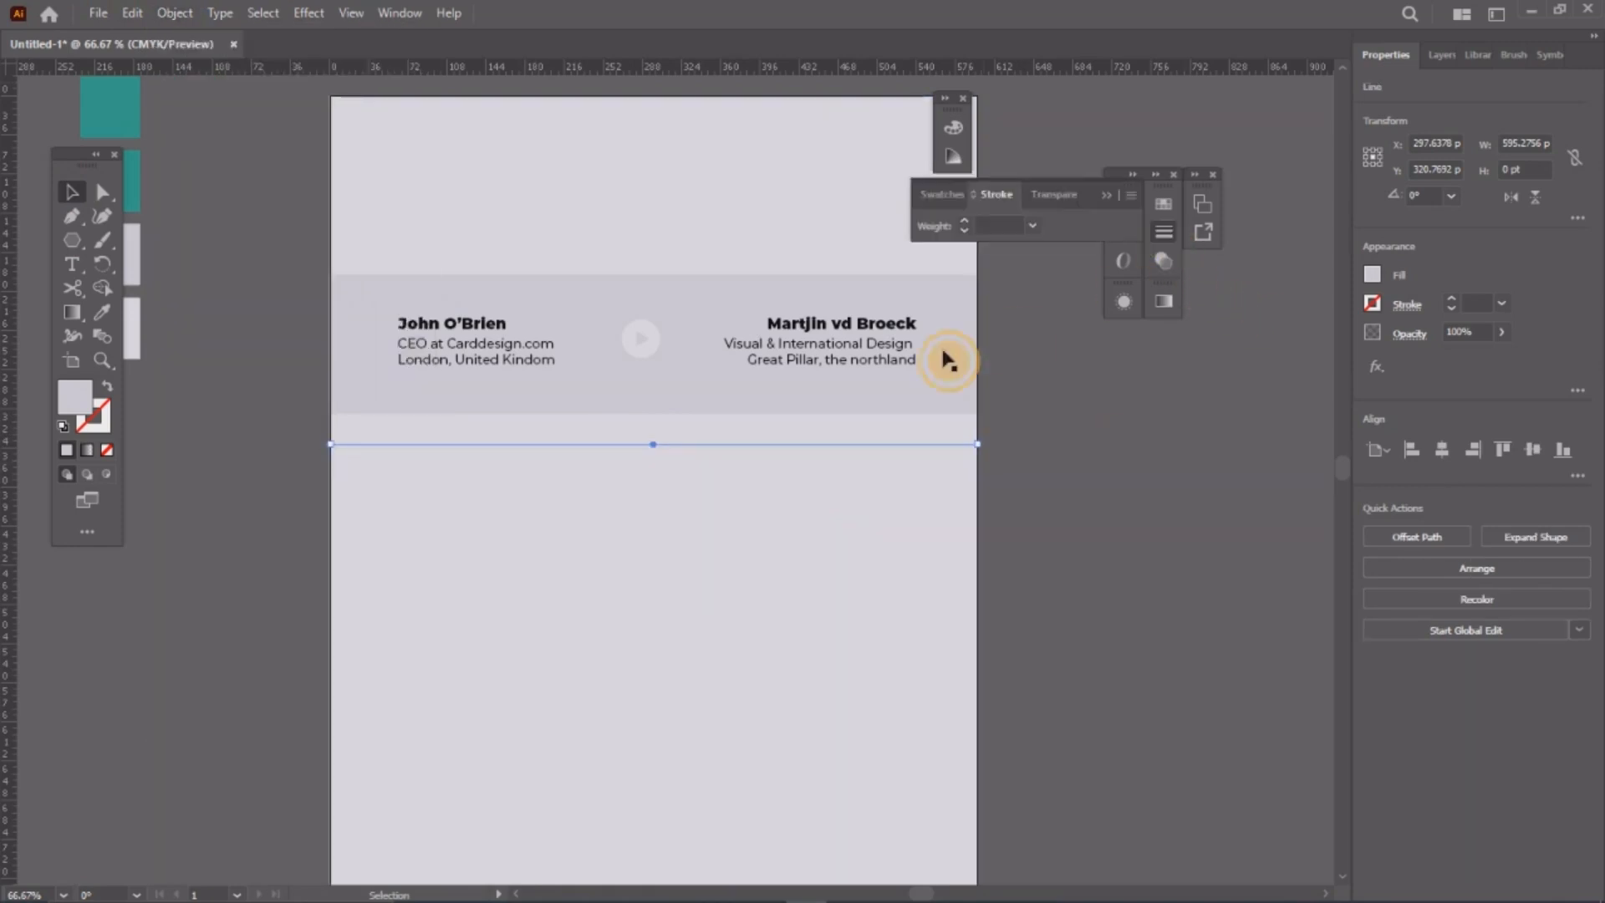
{"action": "left_click", "coordinate": [986, 225]}
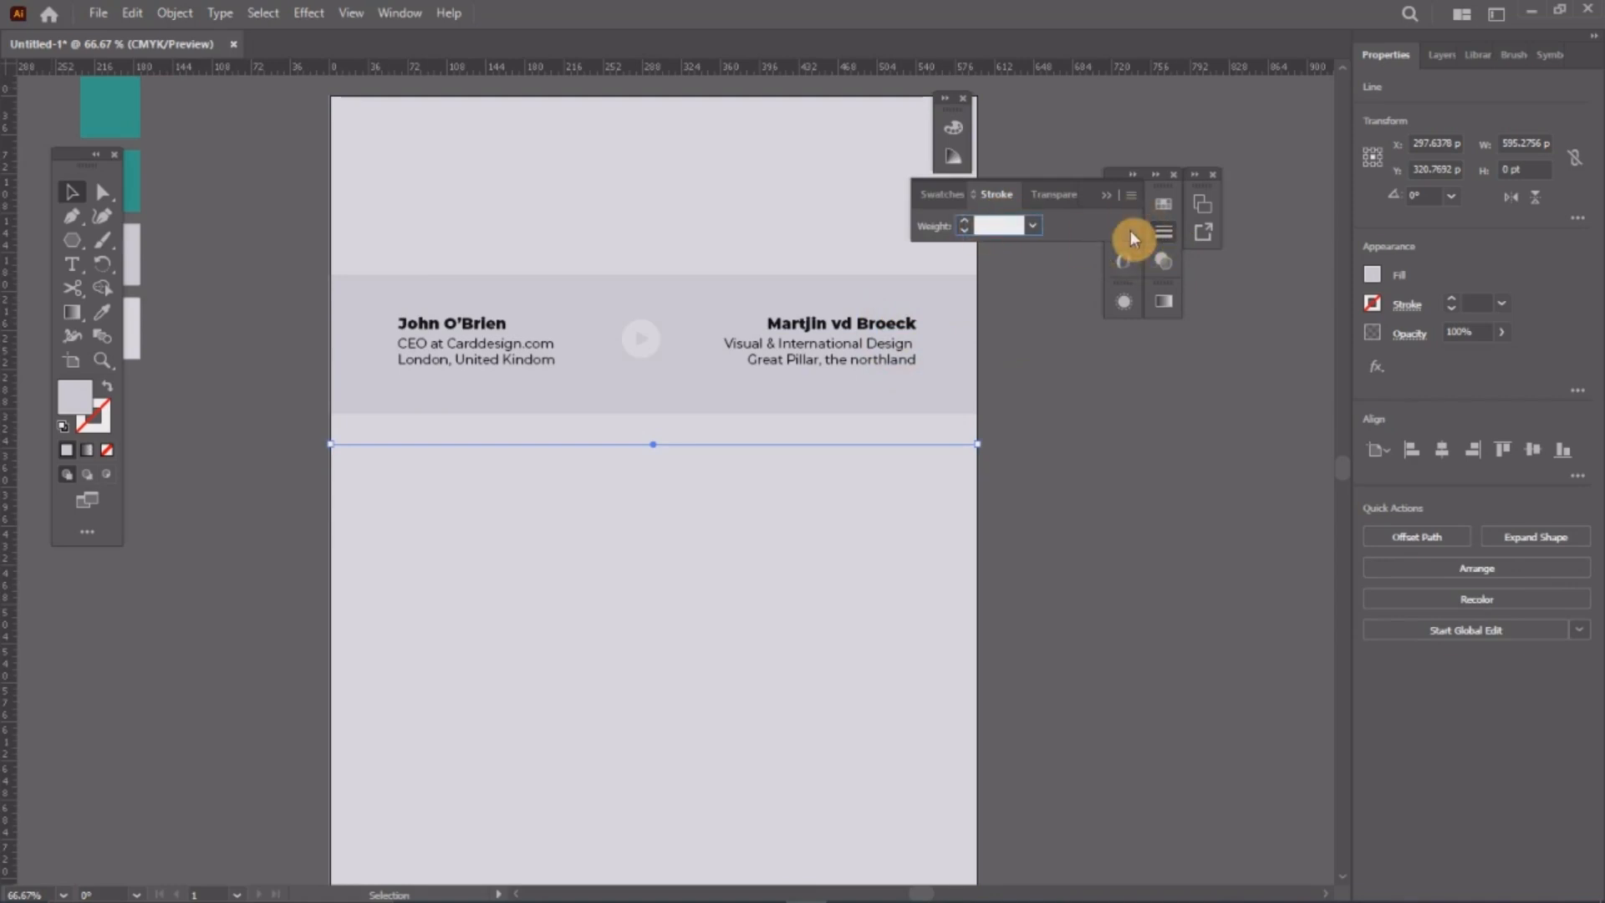
{"action": "type", "text": "1"}
{"action": "key", "text": "Return"}
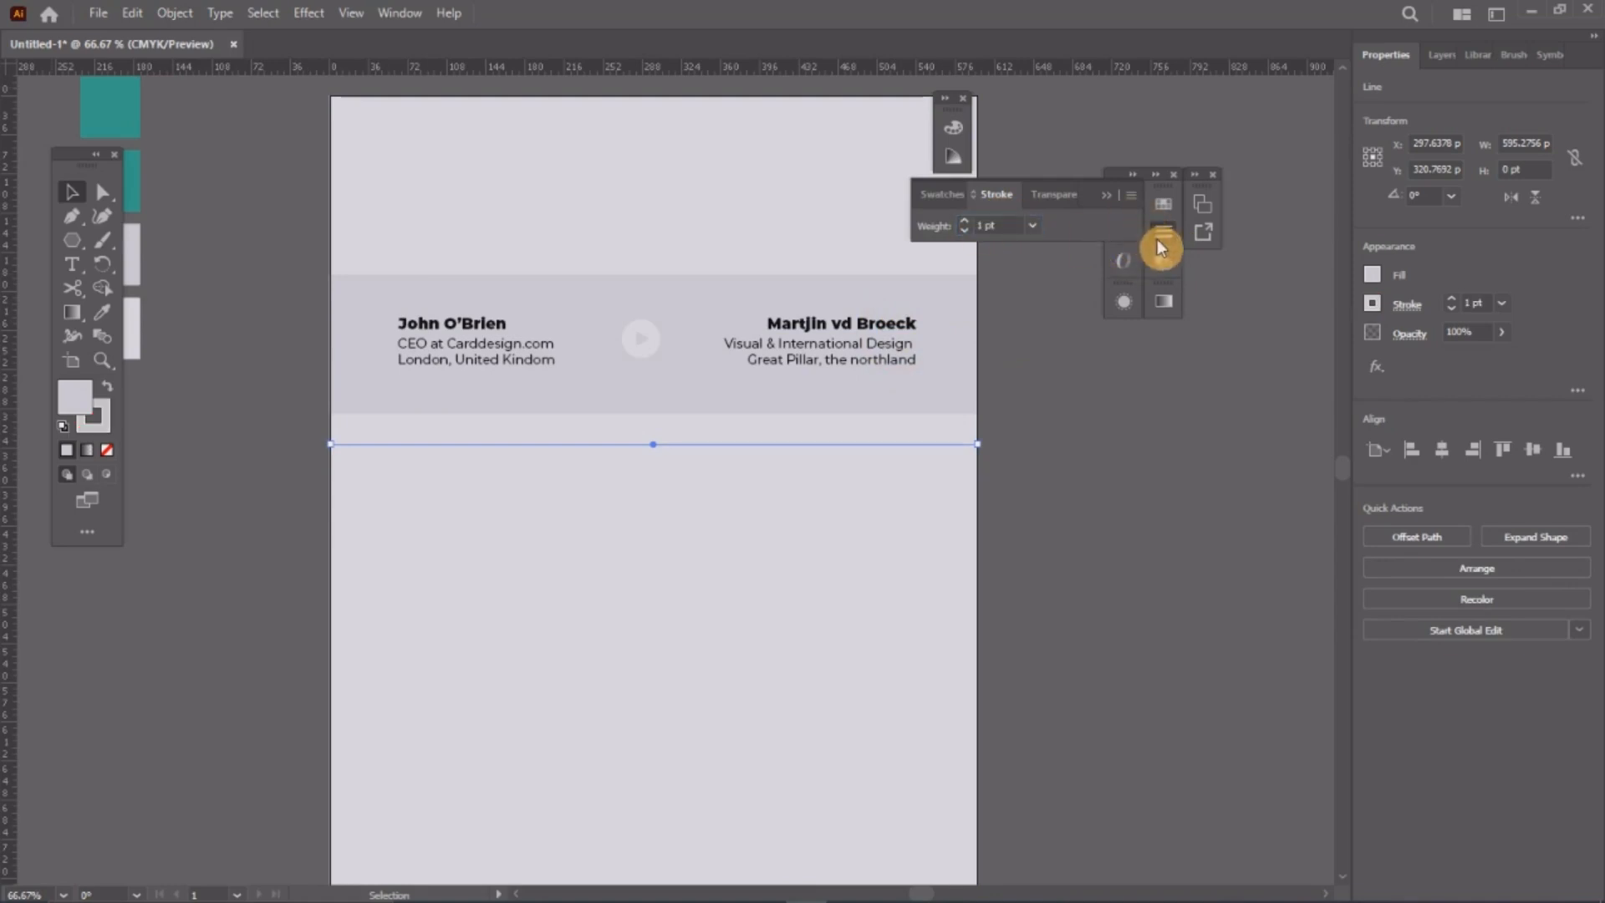
{"action": "left_click", "coordinate": [1161, 238]}
{"action": "left_click", "coordinate": [1077, 463]}
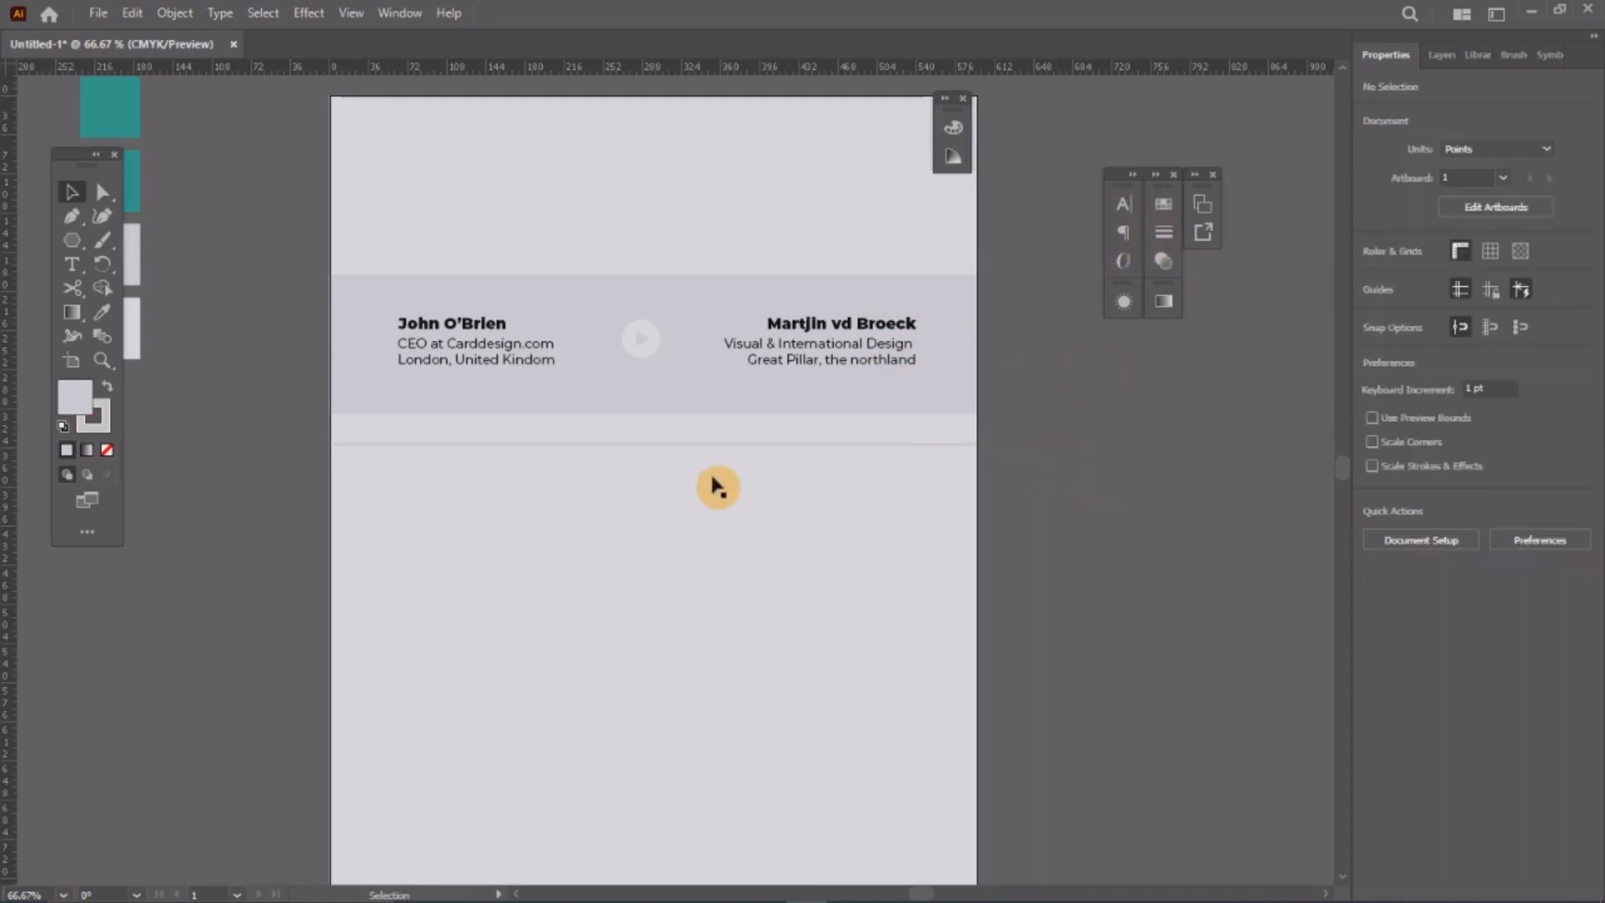
Step: Colour the line's stroke a light grey from the Swatches panel
{"action": "key", "text": "z"}
{"action": "left_click", "coordinate": [580, 456]}
{"action": "left_click", "coordinate": [72, 192]}
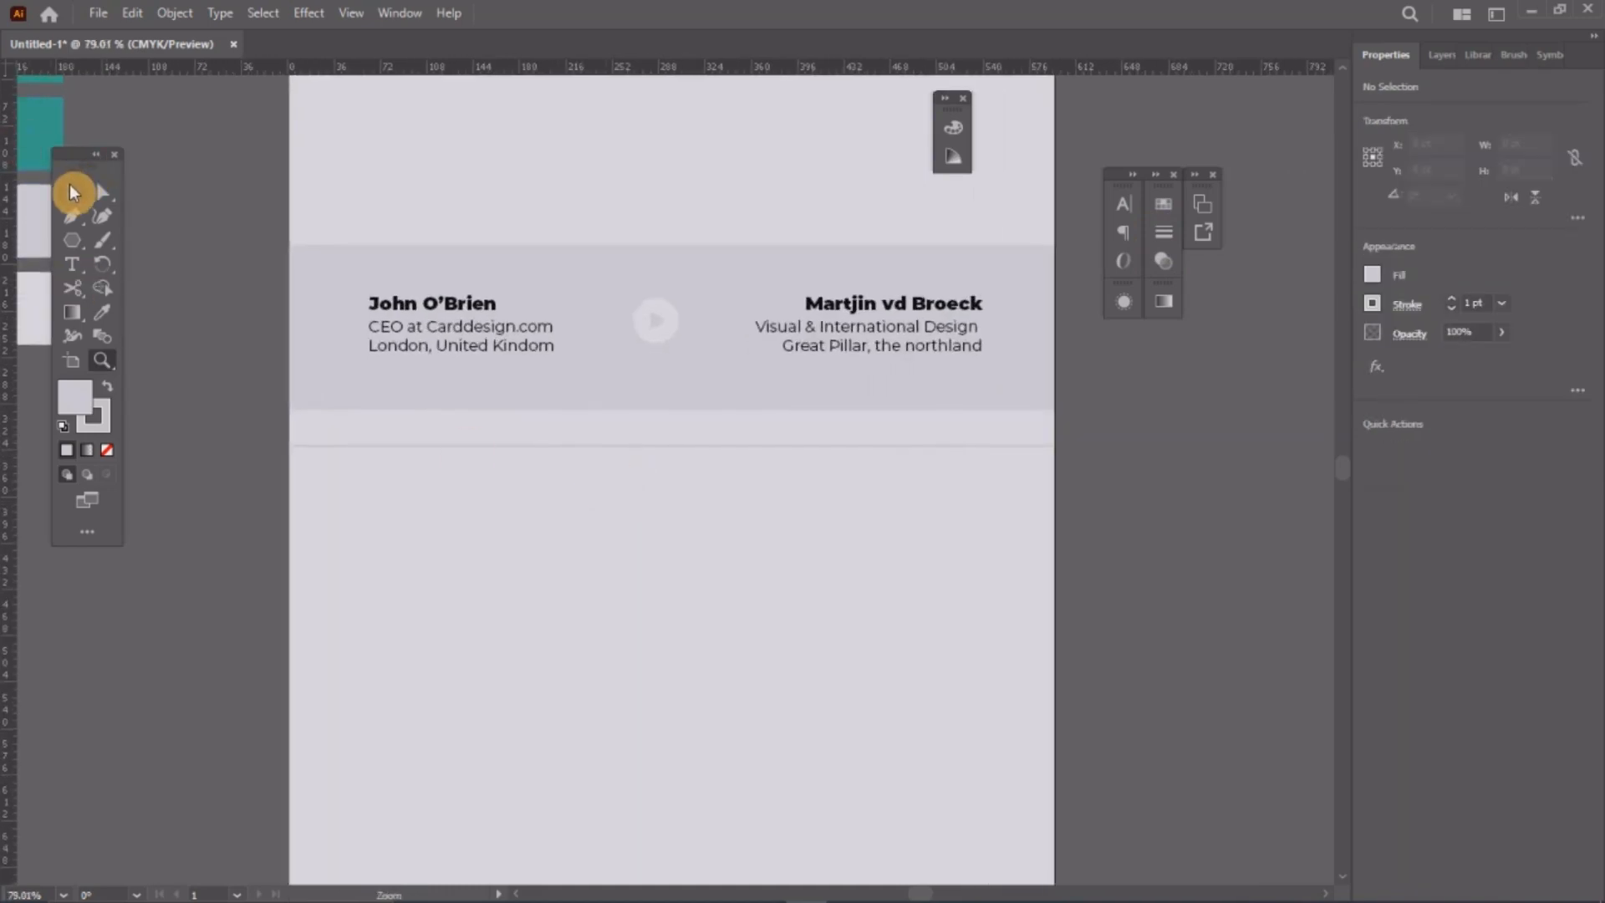
{"action": "left_click", "coordinate": [510, 457]}
{"action": "left_click", "coordinate": [507, 447]}
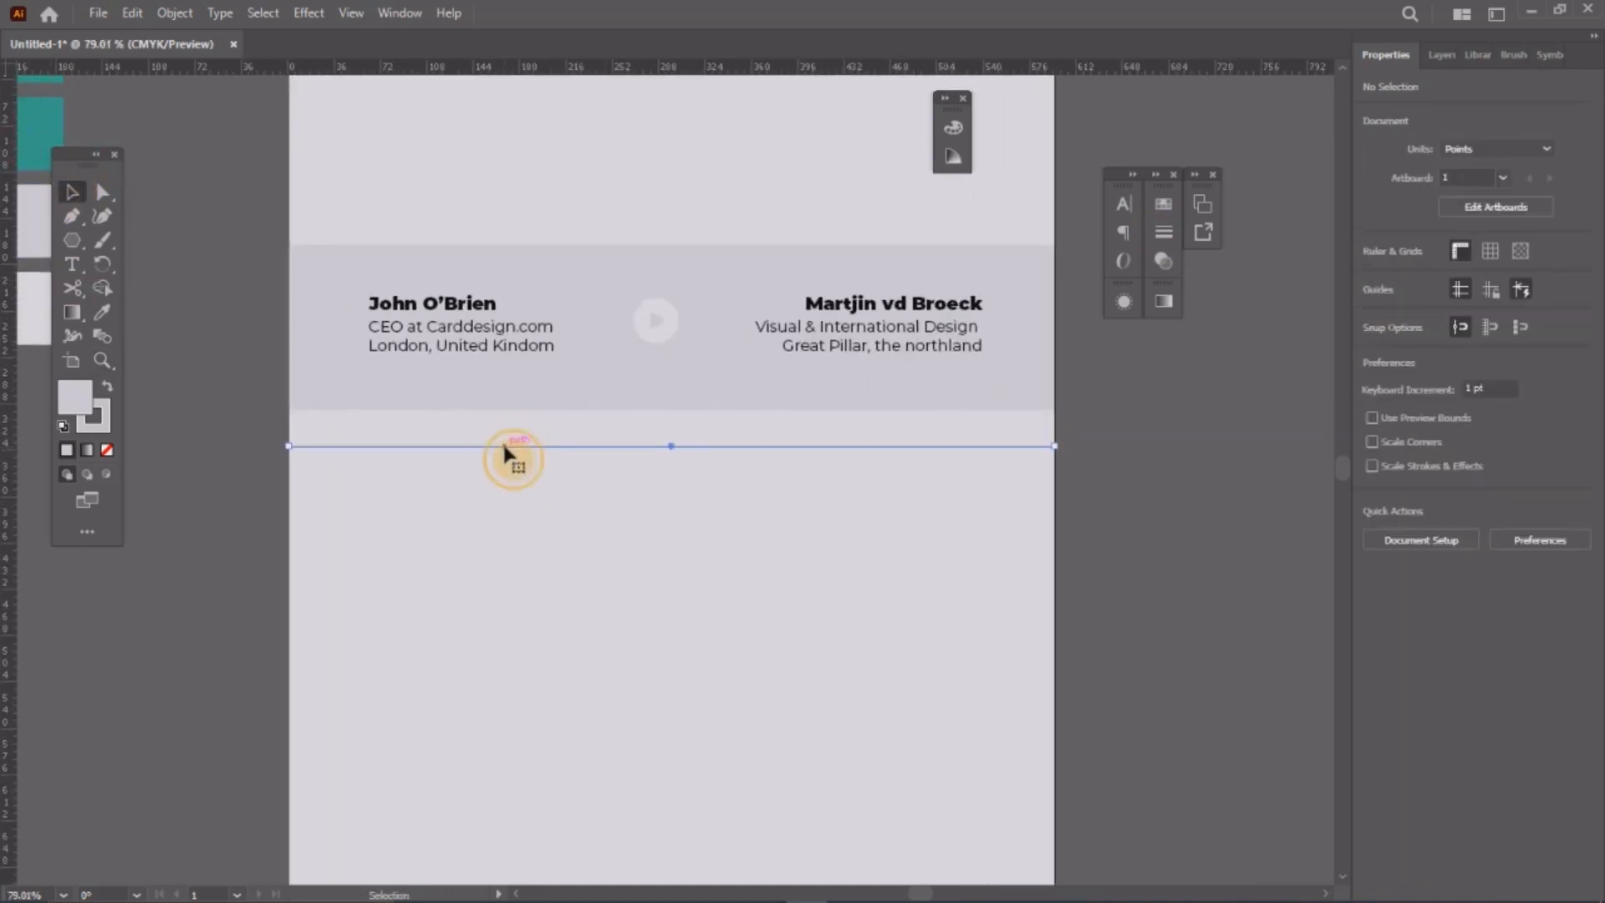
{"action": "left_click", "coordinate": [1162, 204]}
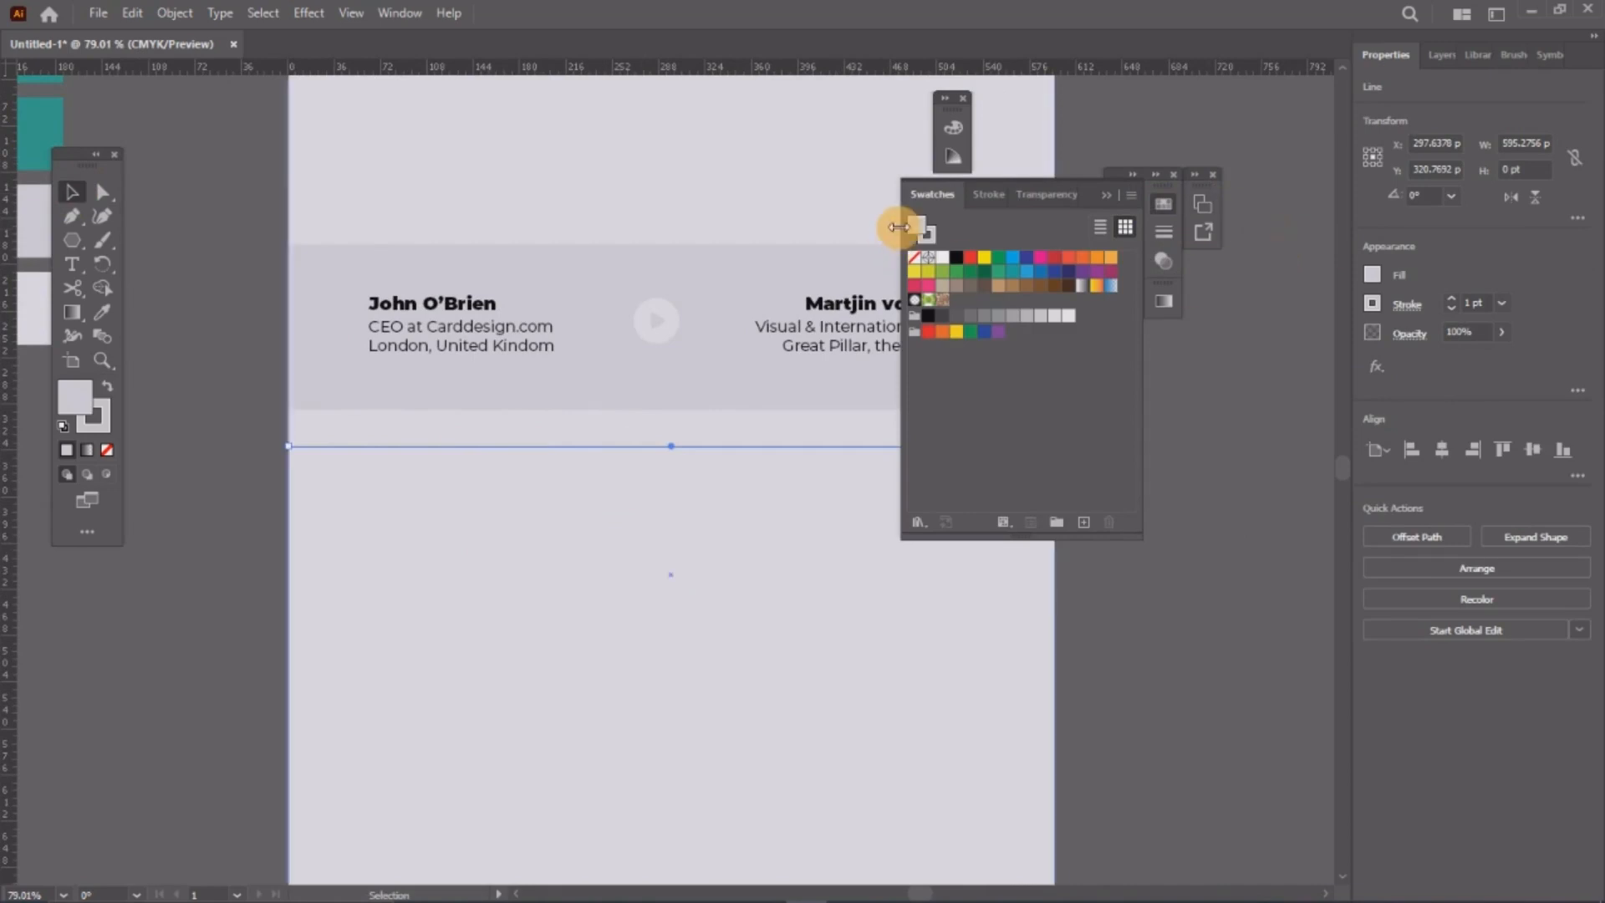
{"action": "left_click", "coordinate": [928, 234]}
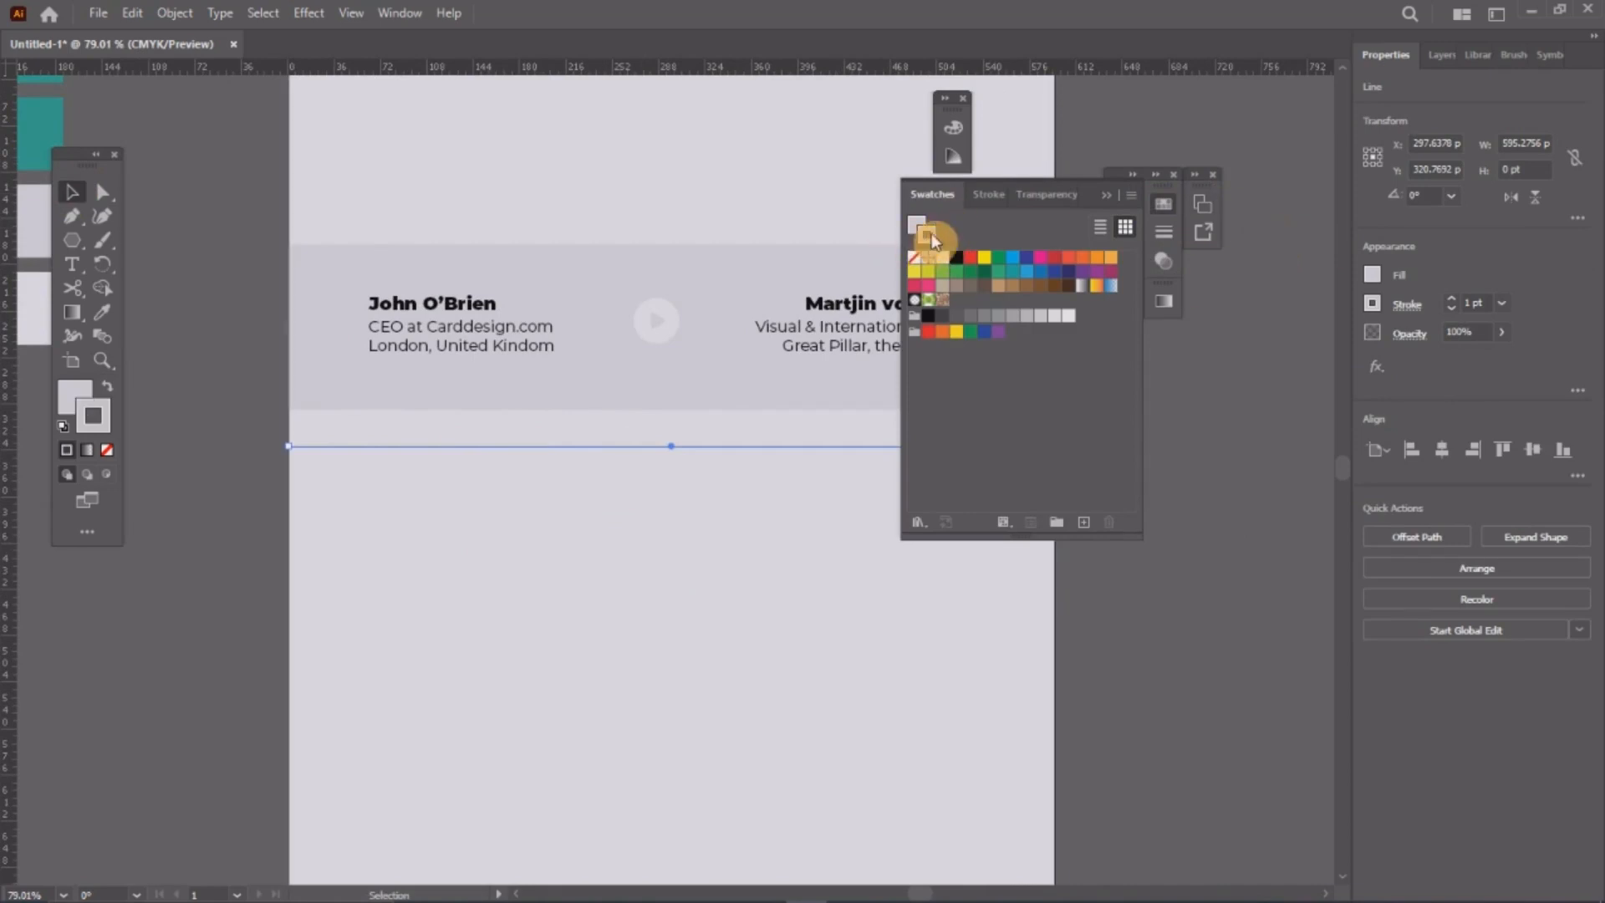
{"action": "left_click", "coordinate": [1015, 318]}
{"action": "left_click", "coordinate": [1026, 316]}
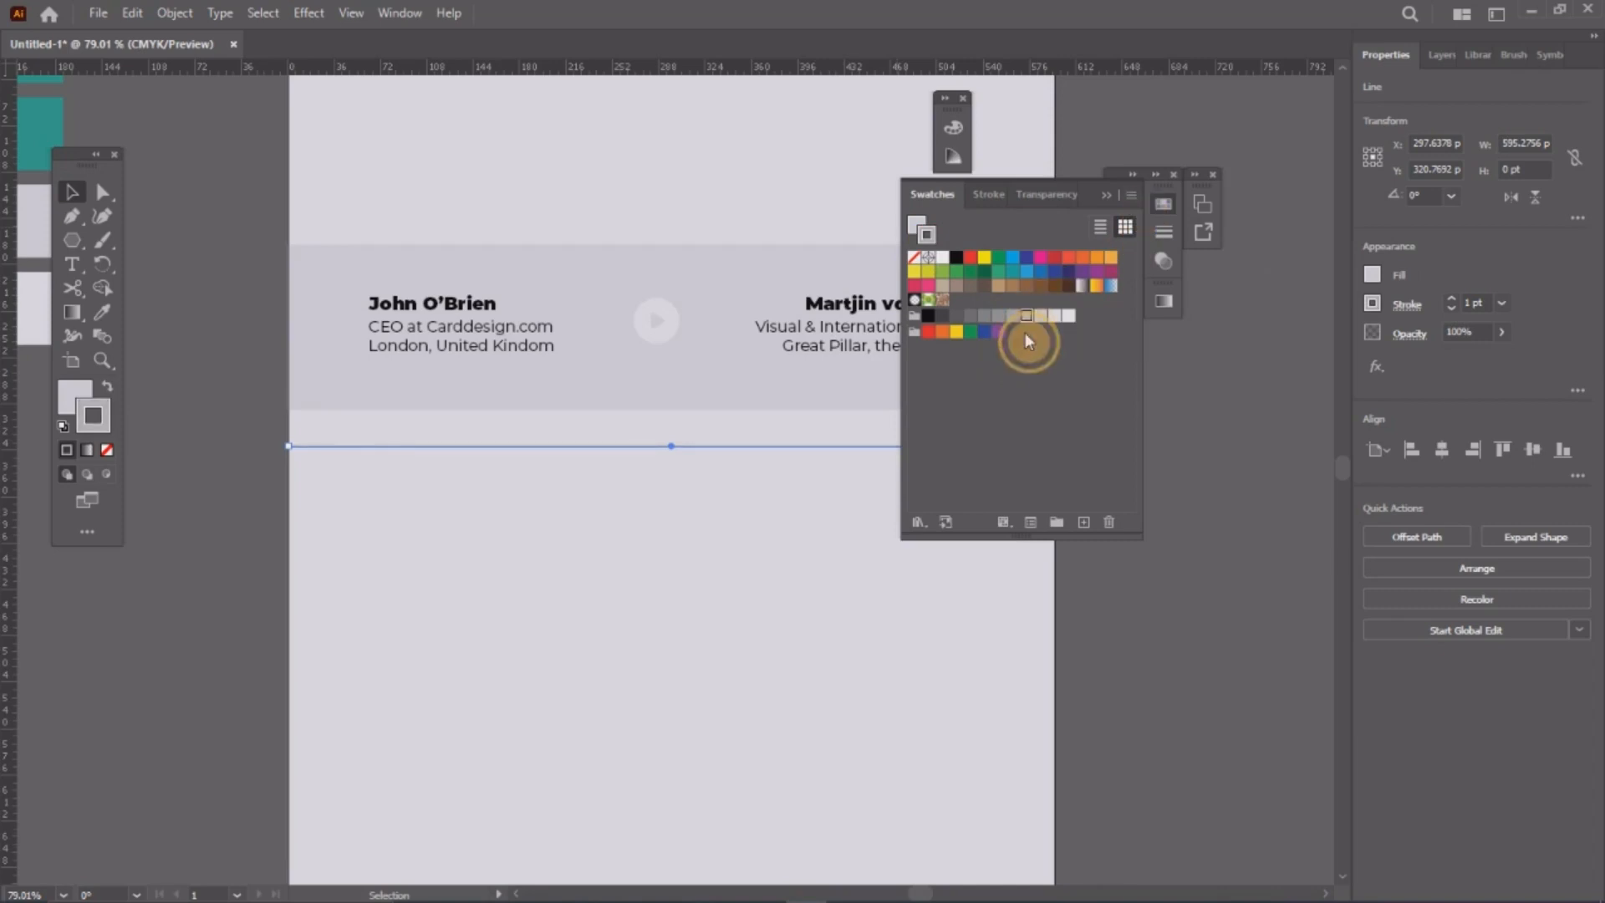
{"action": "left_click", "coordinate": [1166, 216]}
{"action": "left_click", "coordinate": [1182, 483]}
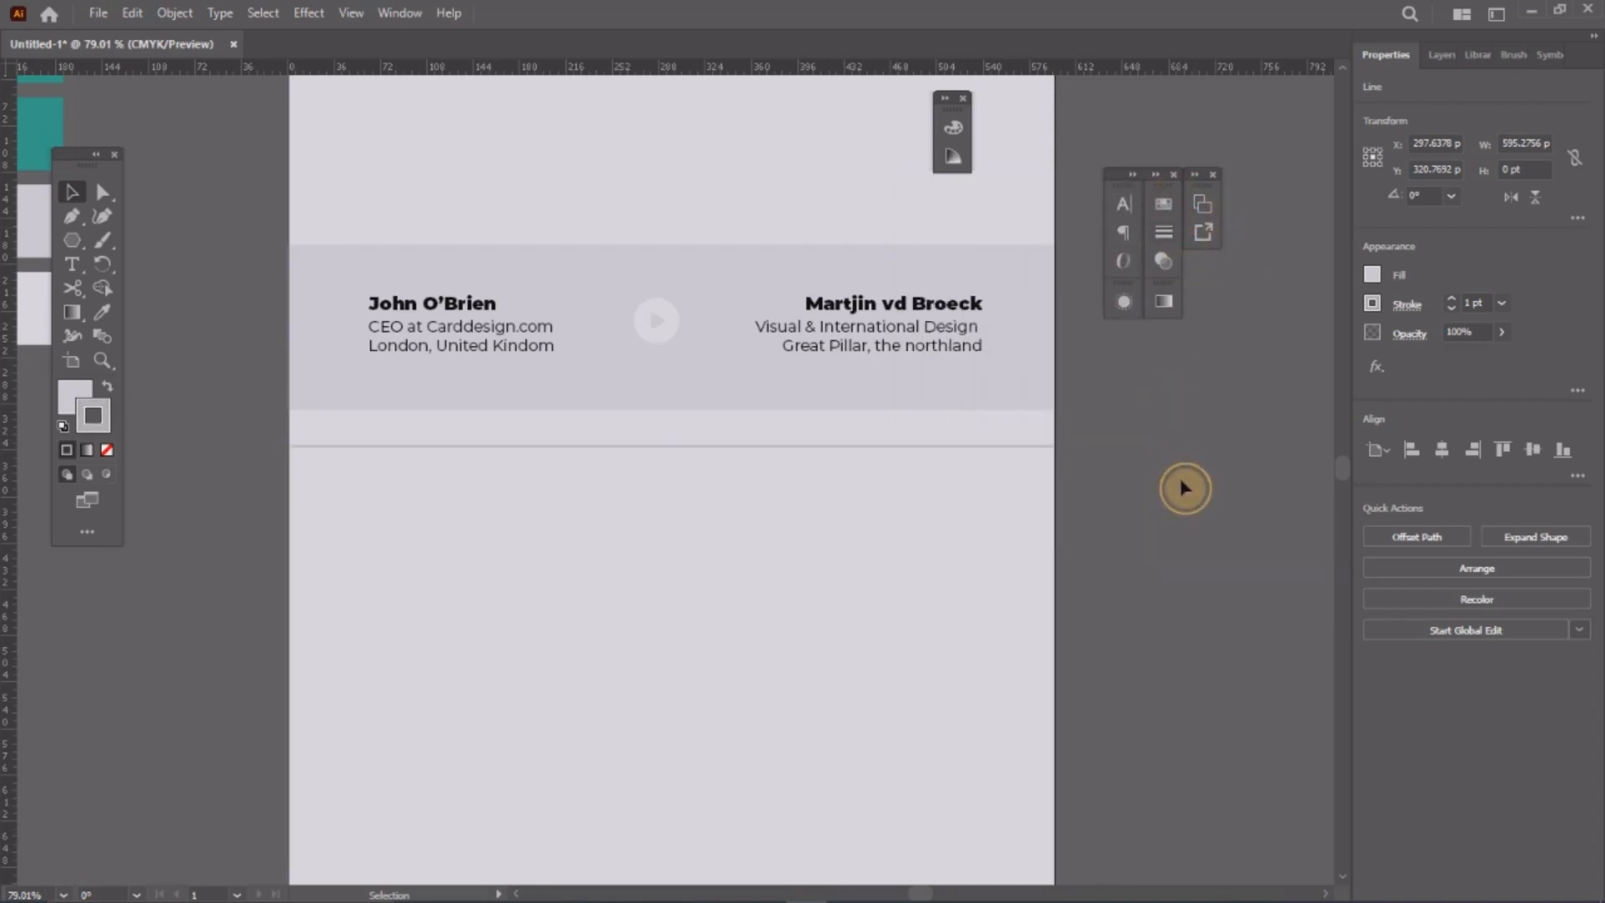
{"action": "left_click", "coordinate": [794, 448]}
{"action": "left_click", "coordinate": [1165, 211]}
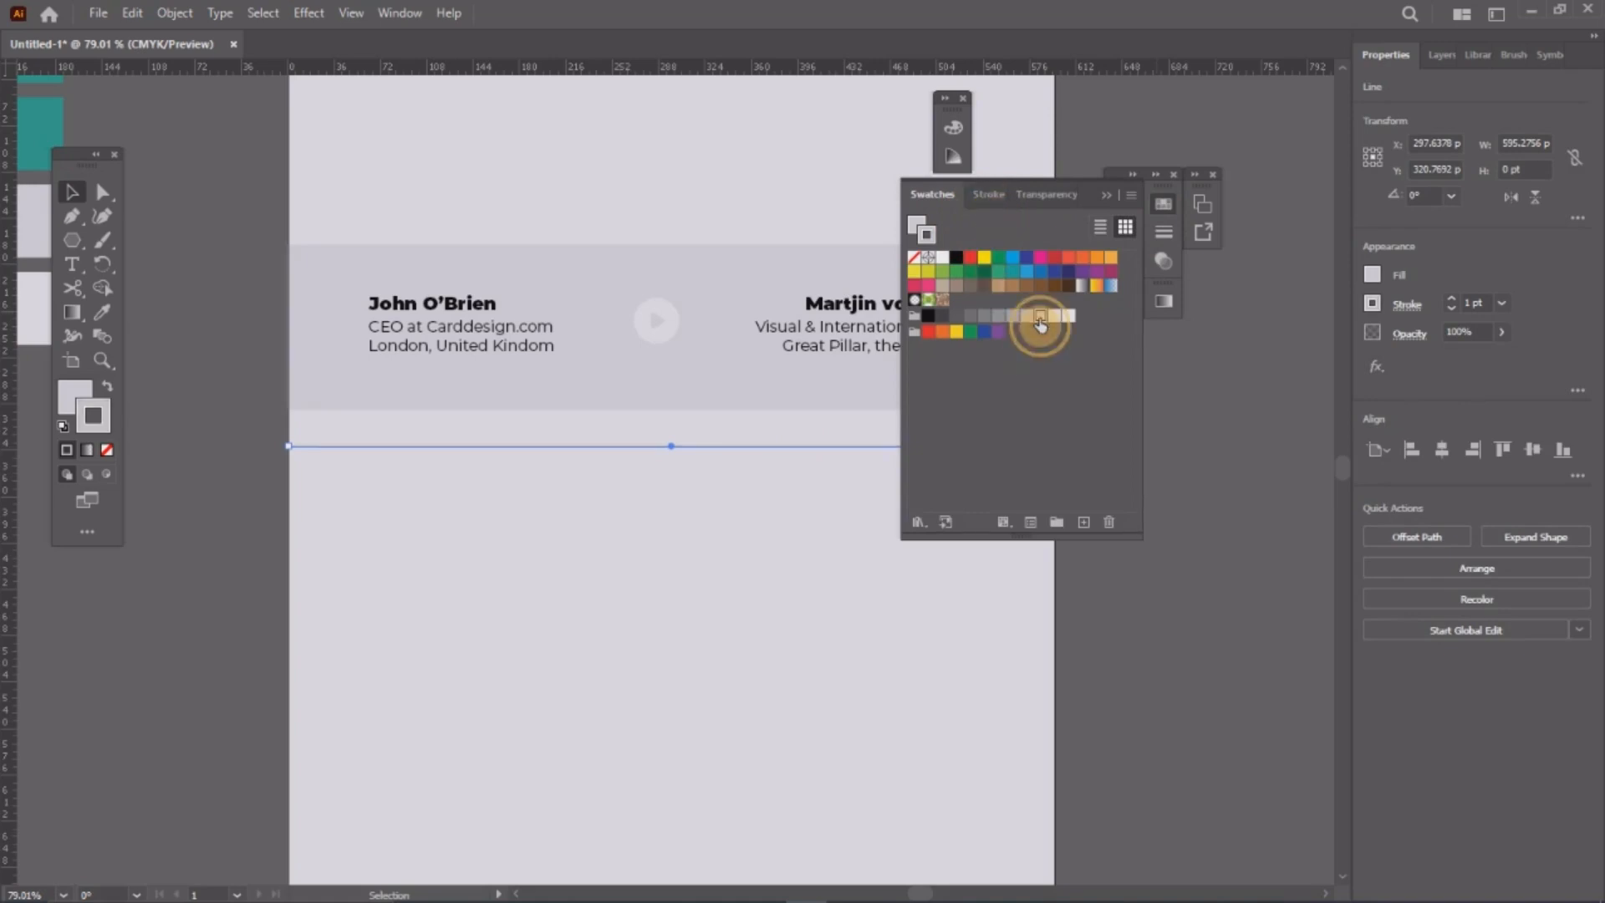
{"action": "left_click", "coordinate": [1162, 215]}
Step: Nudge the horizontal line under the header slightly downward
{"action": "left_click", "coordinate": [1183, 447]}
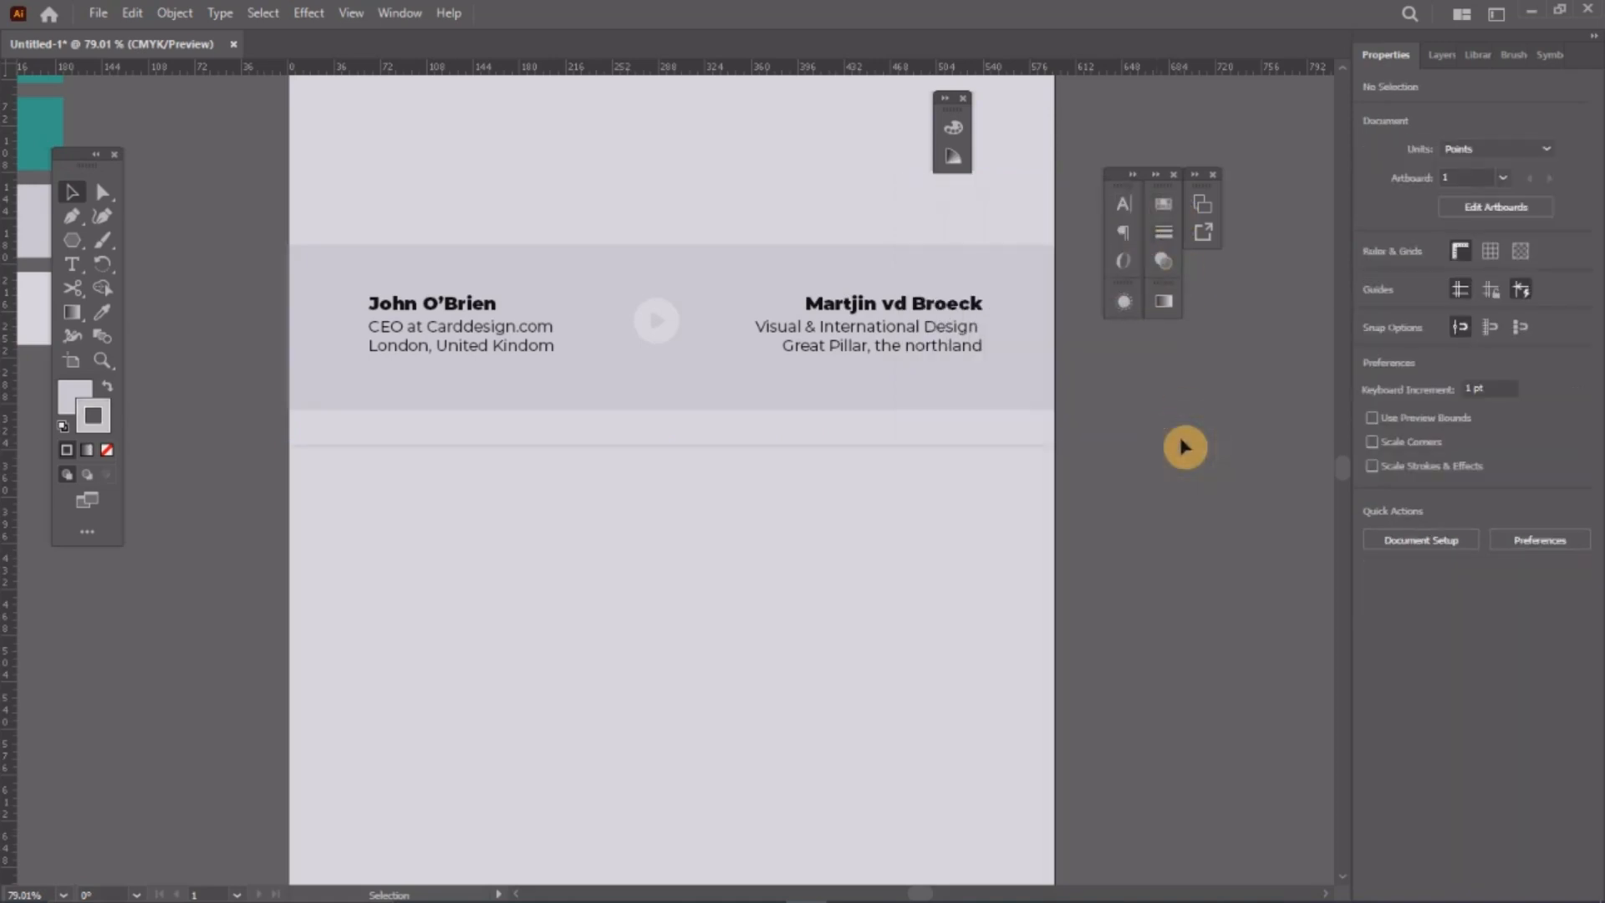
{"action": "left_click", "coordinate": [570, 447]}
{"action": "key", "text": "Down"}
{"action": "key", "text": "Down"}
{"action": "key", "text": "Down"}
{"action": "key", "text": "Down"}
{"action": "key", "text": "Down"}
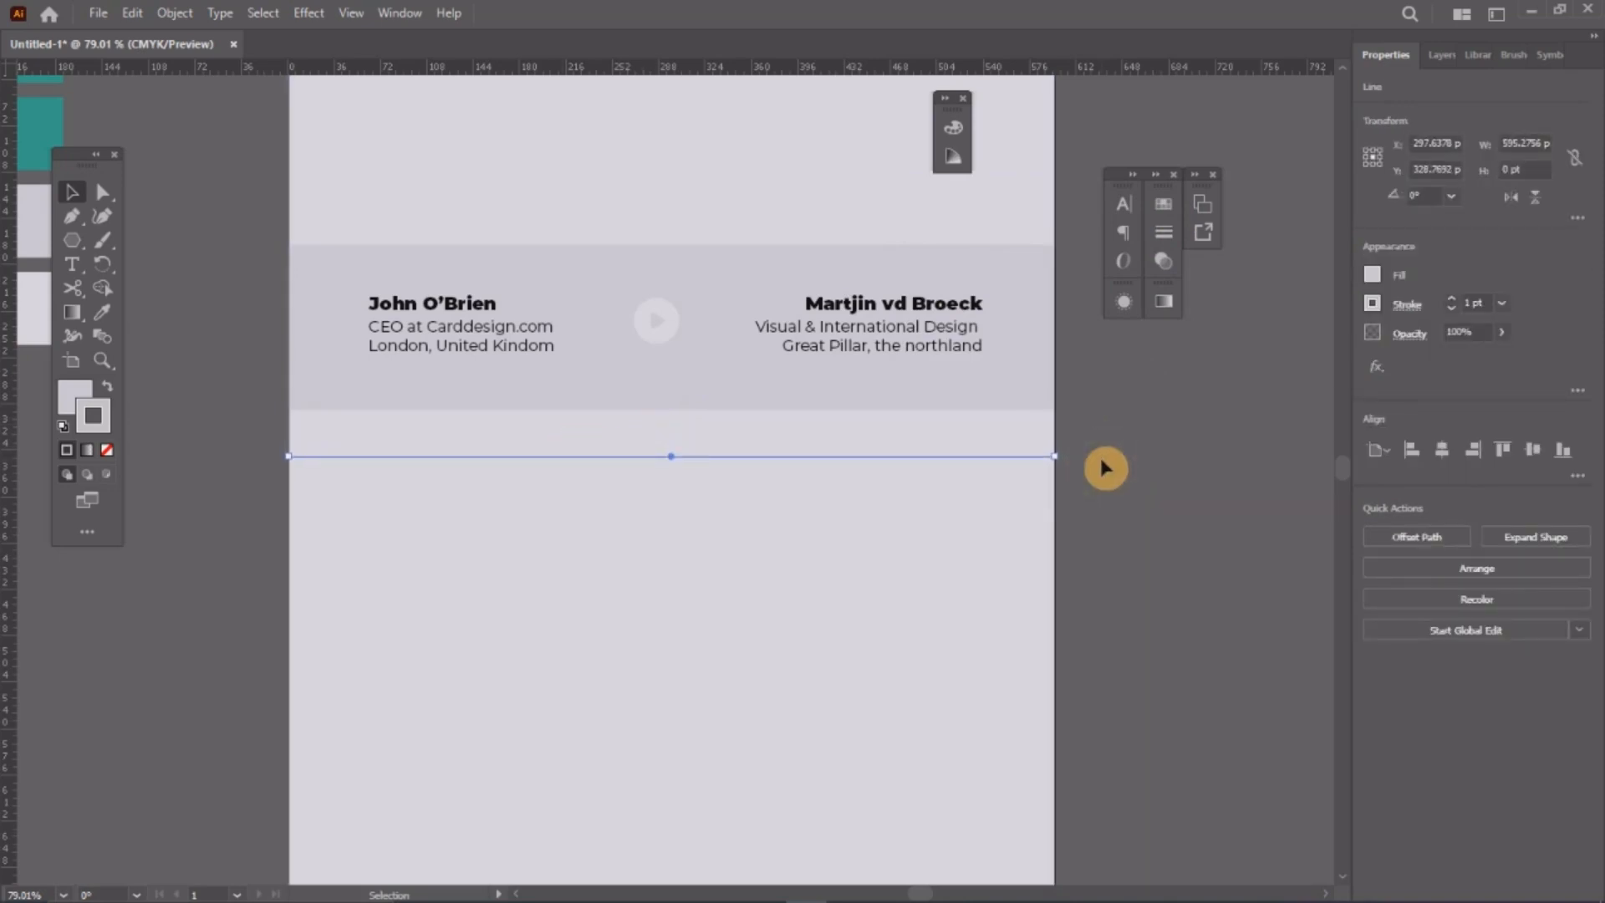
{"action": "left_click", "coordinate": [660, 433]}
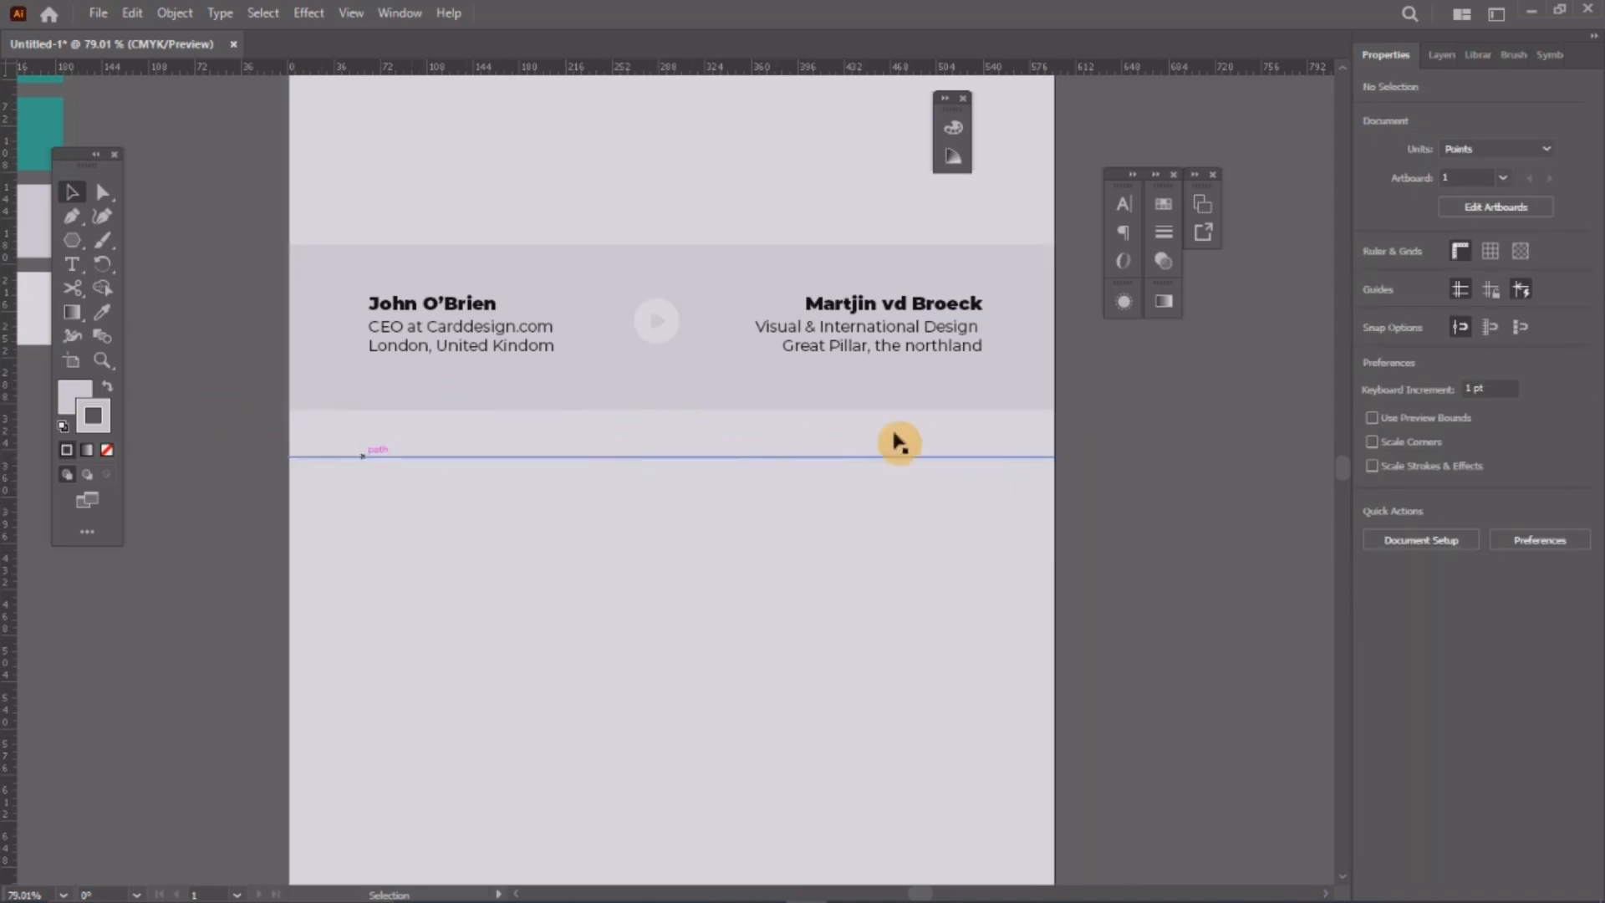
Step: Drag a copy of the line straight down and repeat with Ctrl+D for evenly spaced rows
{"action": "key", "text": "z"}
{"action": "left_click", "coordinate": [796, 412], "text": "alt"}
{"action": "left_click_drag", "start_coordinate": [627, 492], "coordinate": [776, 373]}
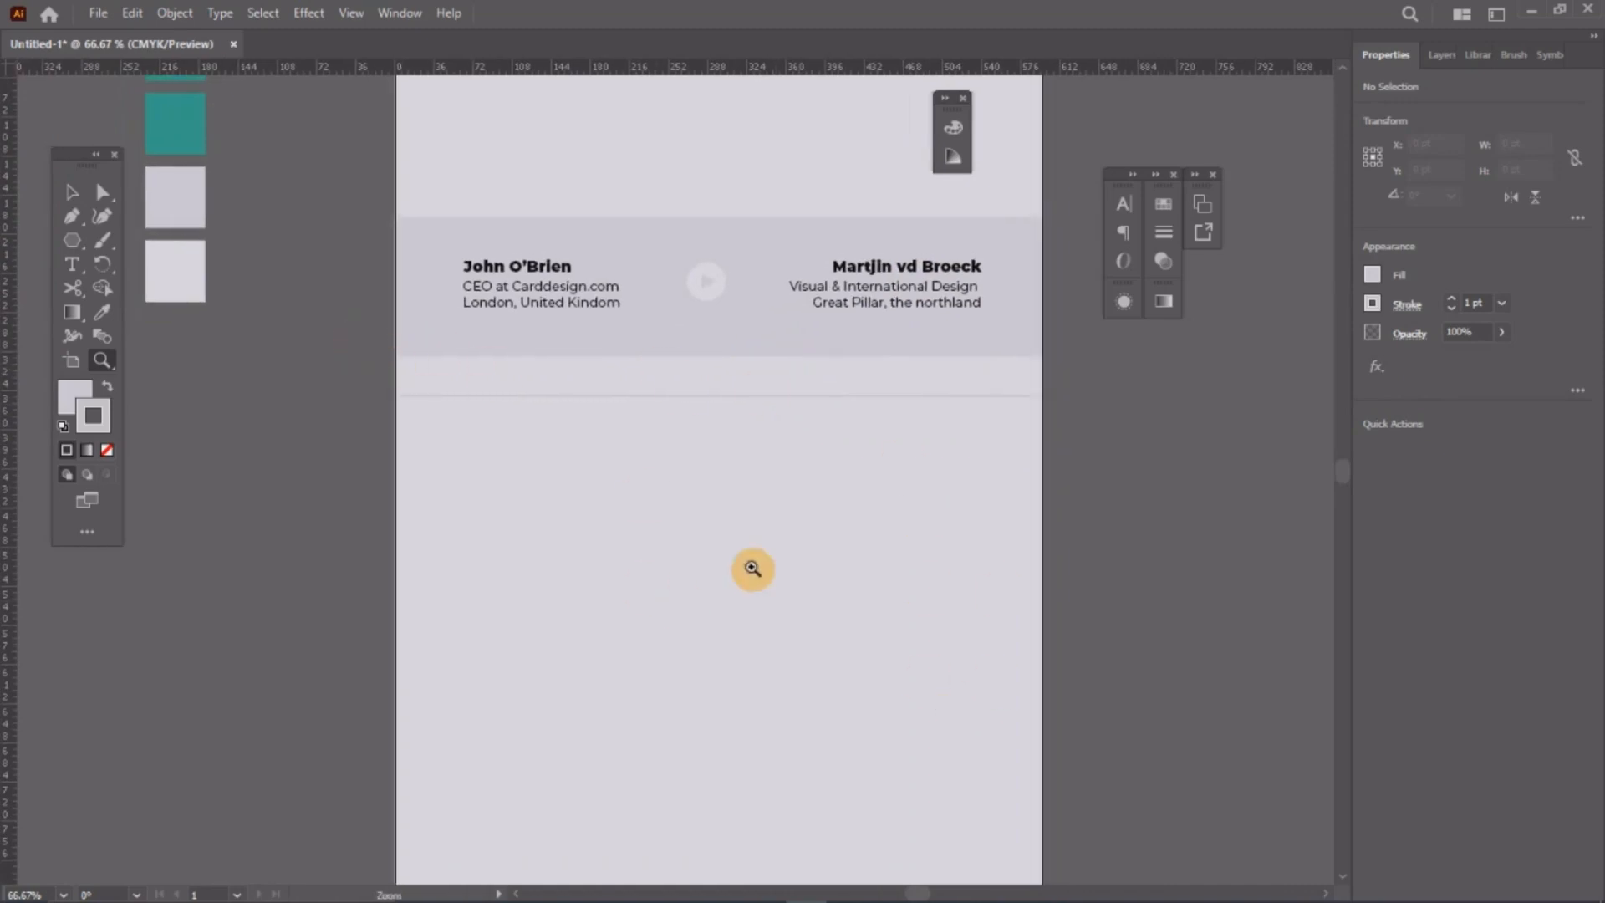
{"action": "left_click", "coordinate": [72, 194]}
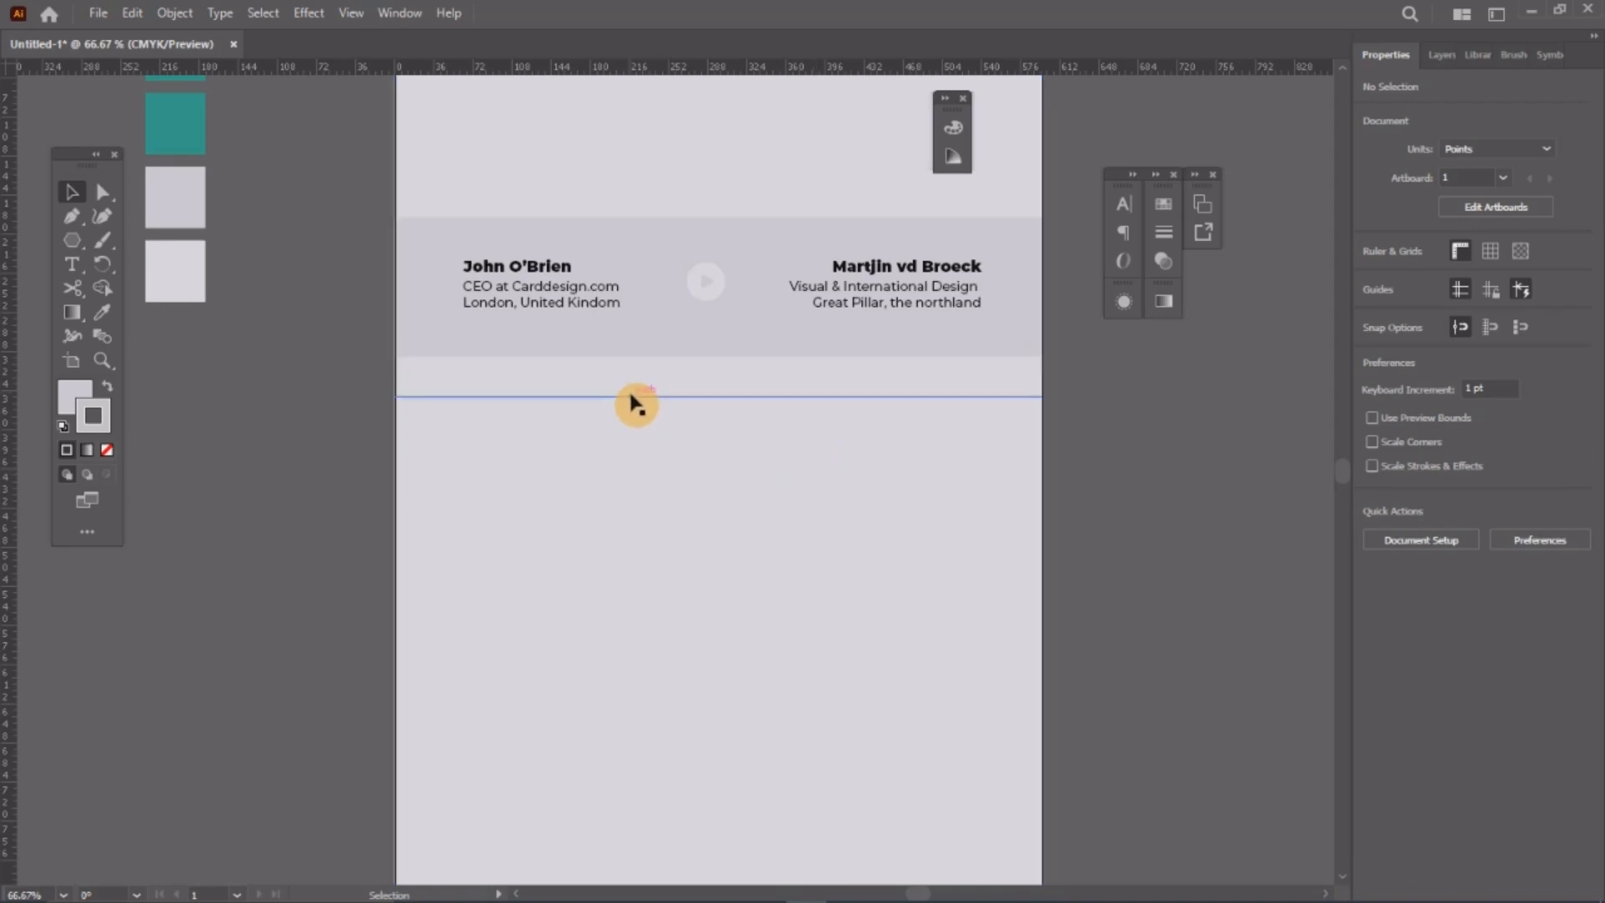
{"action": "left_click_drag", "start_coordinate": [636, 406], "coordinate": [630, 442]}
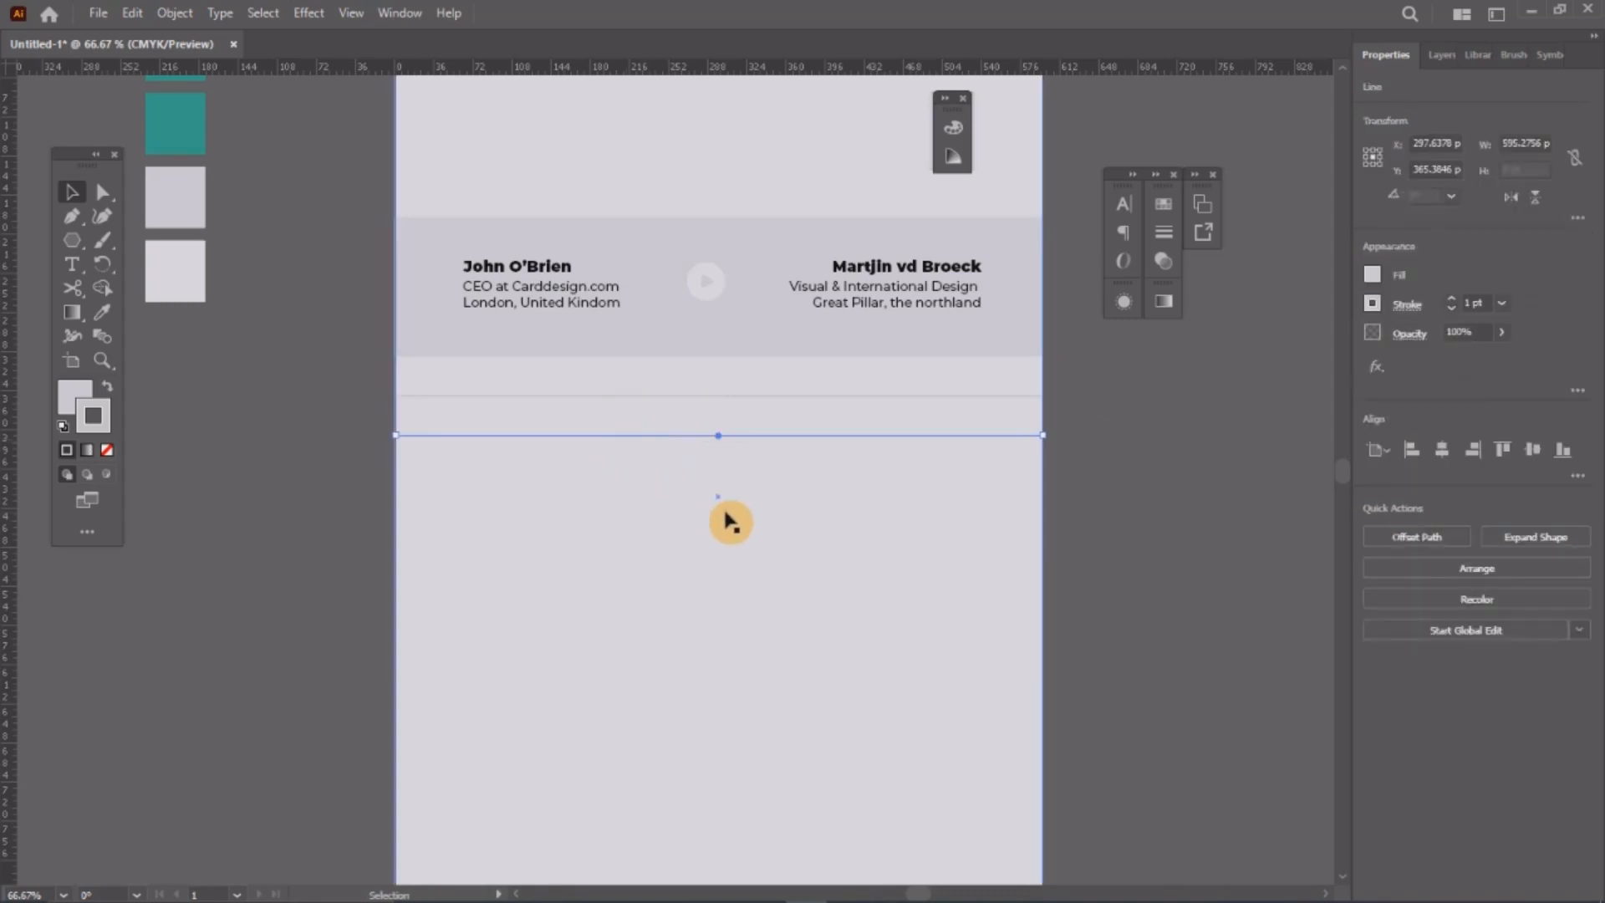
{"action": "key", "text": "ctrl"}
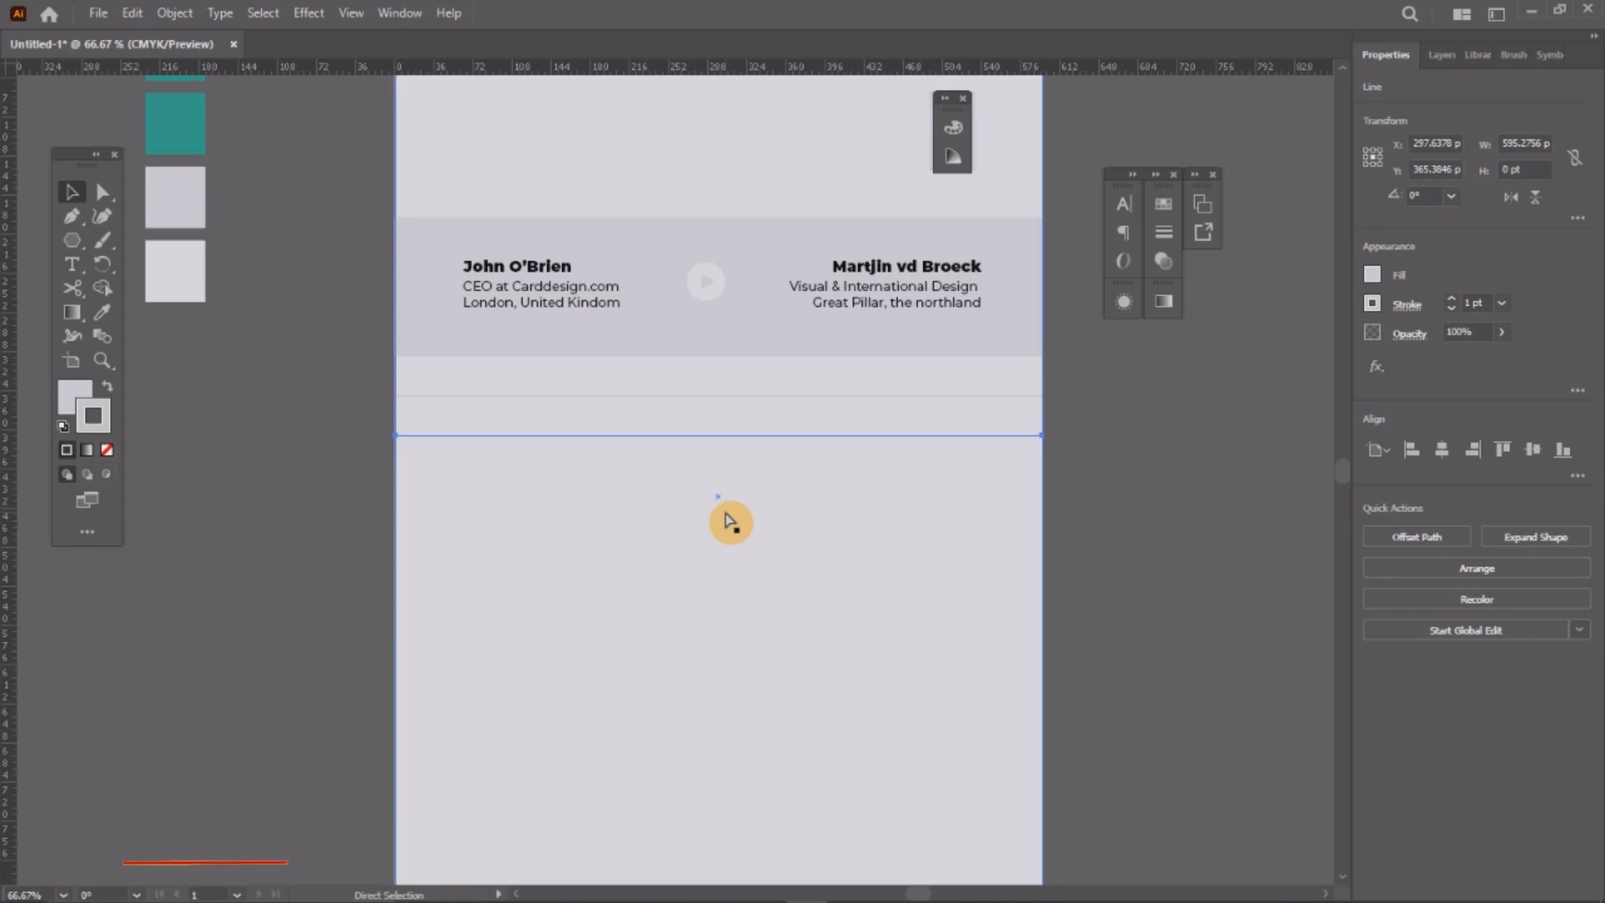
{"action": "key", "text": "ctrl+d"}
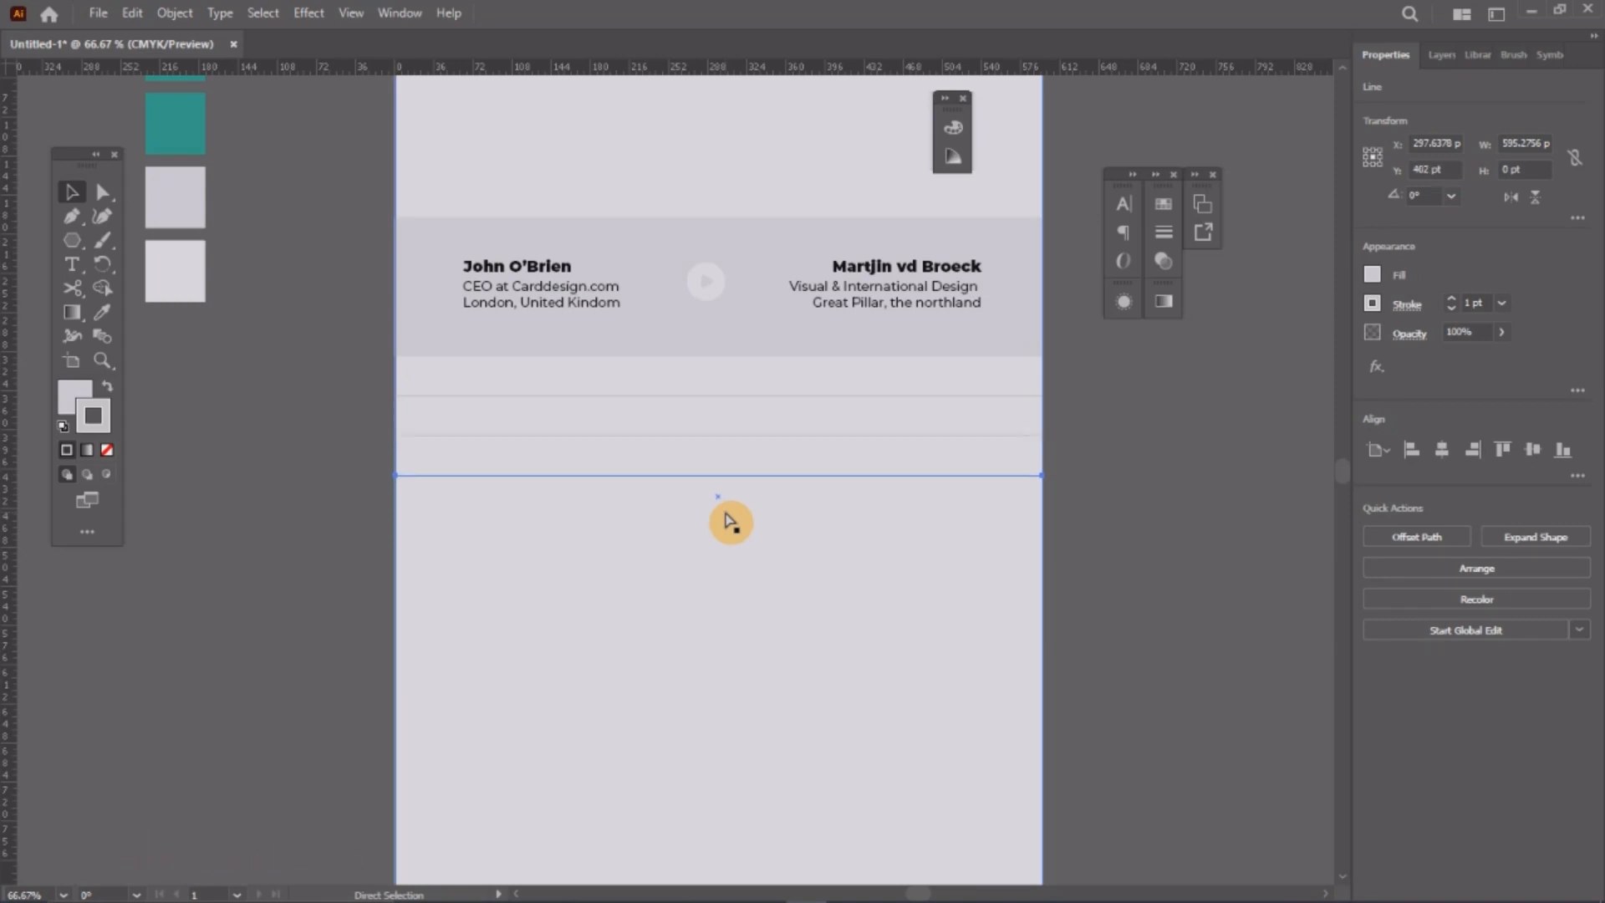
{"action": "key", "text": "ctrl+d"}
{"action": "key", "text": "ctrl+d"}
{"action": "key", "text": "ctrl+d"}
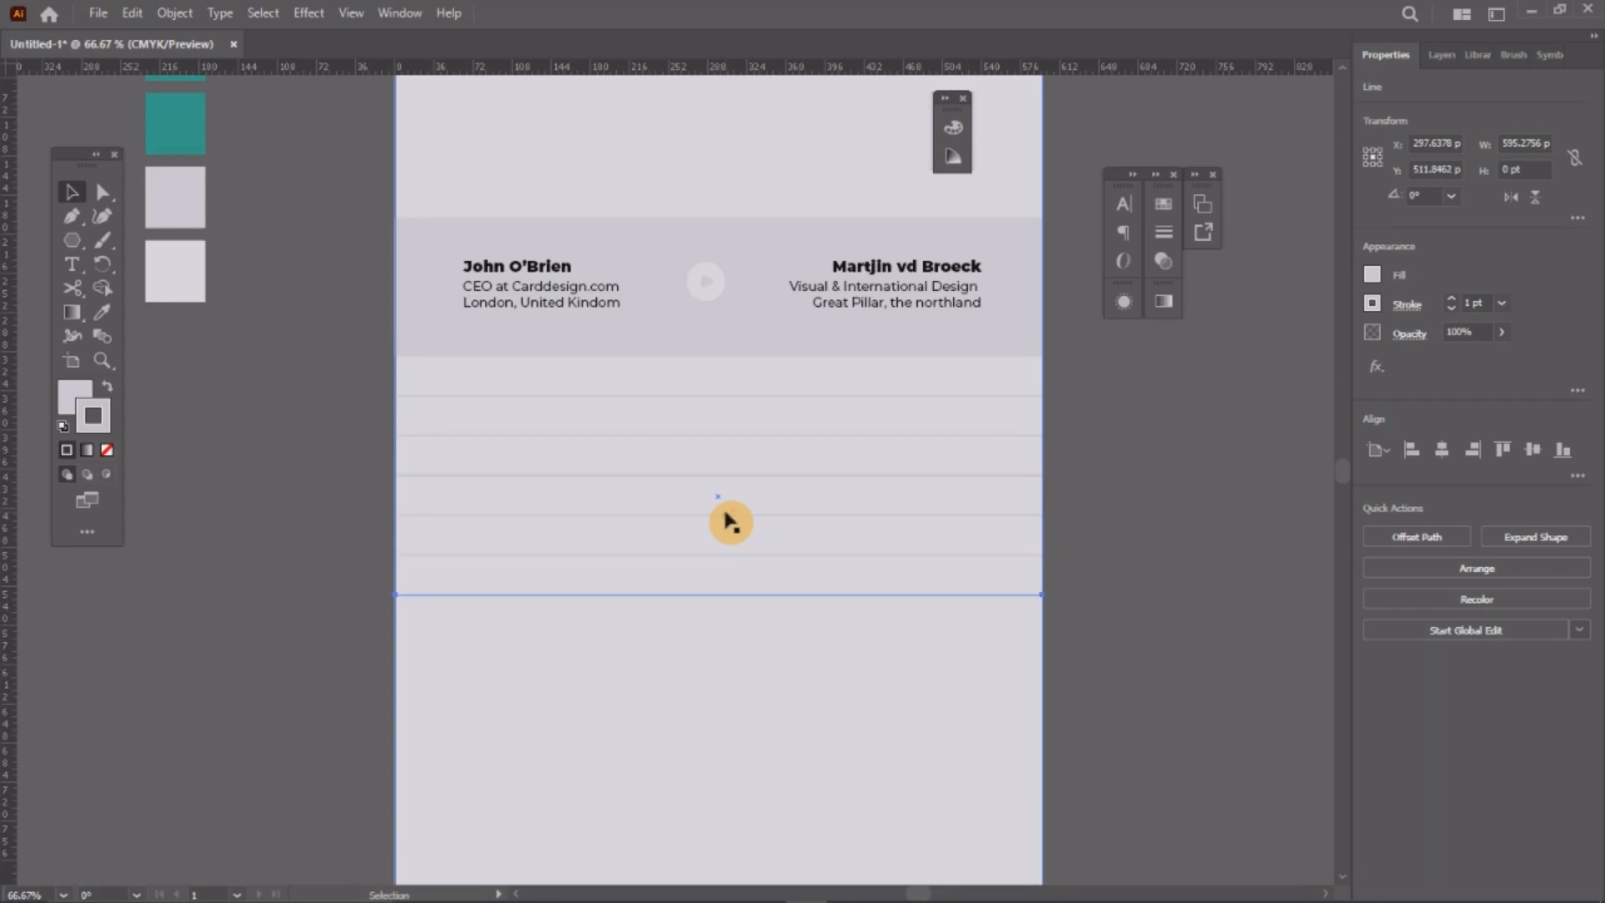
{"action": "left_click", "coordinate": [1209, 561]}
Step: Select the six row lines without the background and stretch their stack to widen the spacing
{"action": "key", "text": "z"}
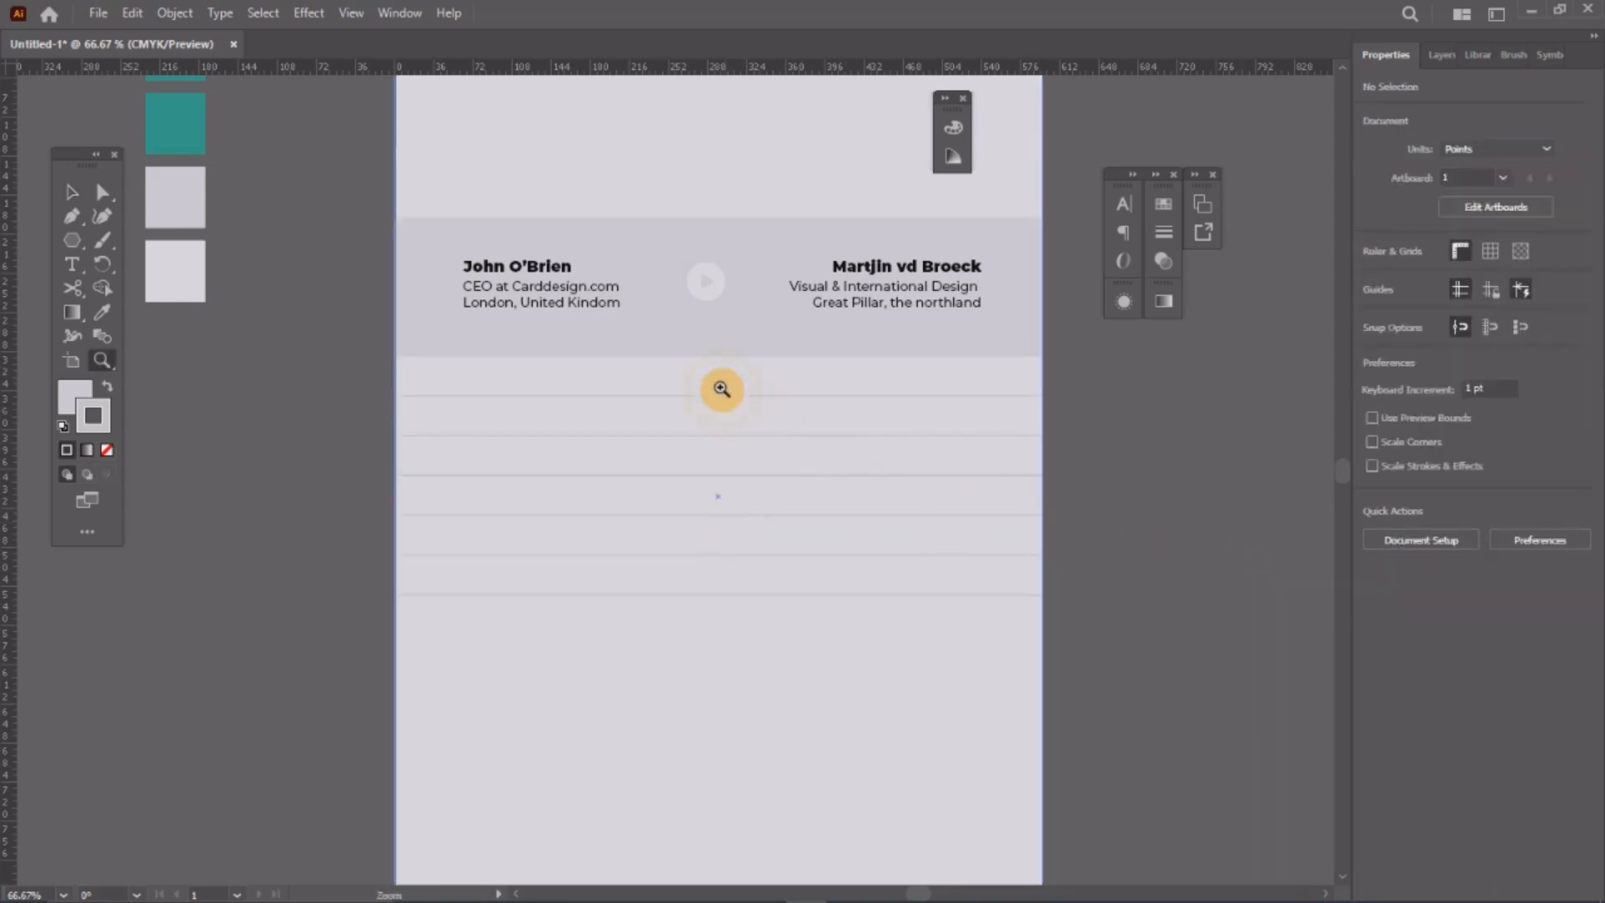
{"action": "left_click", "coordinate": [720, 387], "text": "alt"}
{"action": "left_click_drag", "start_coordinate": [745, 515], "coordinate": [764, 434]}
{"action": "left_click", "coordinate": [72, 192]}
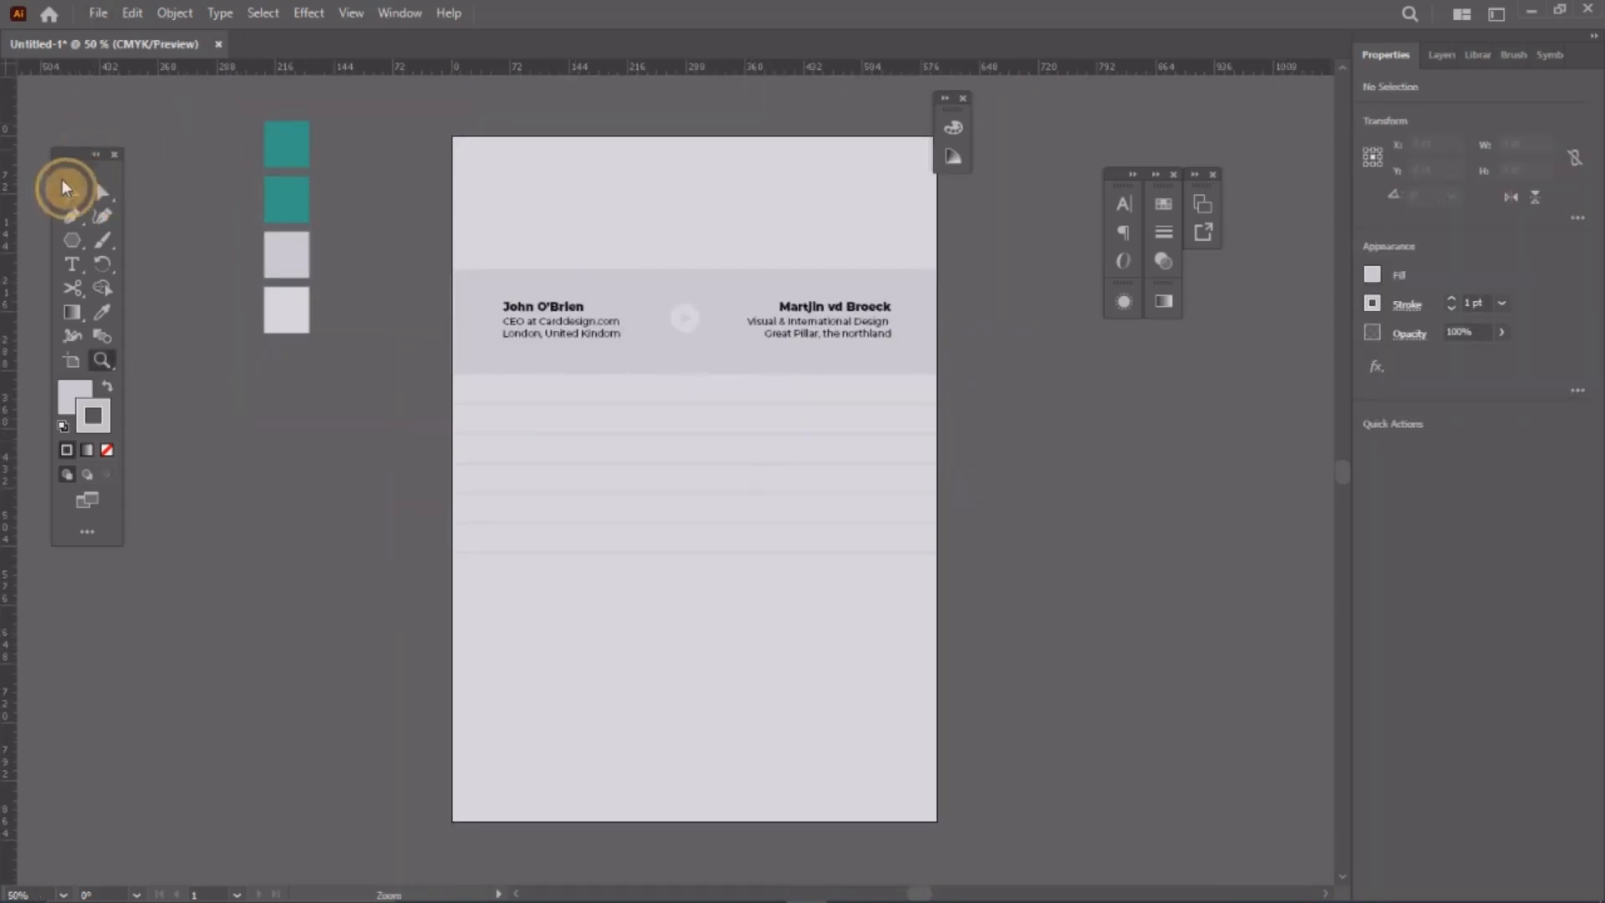
{"action": "left_click_drag", "start_coordinate": [314, 575], "coordinate": [525, 410]}
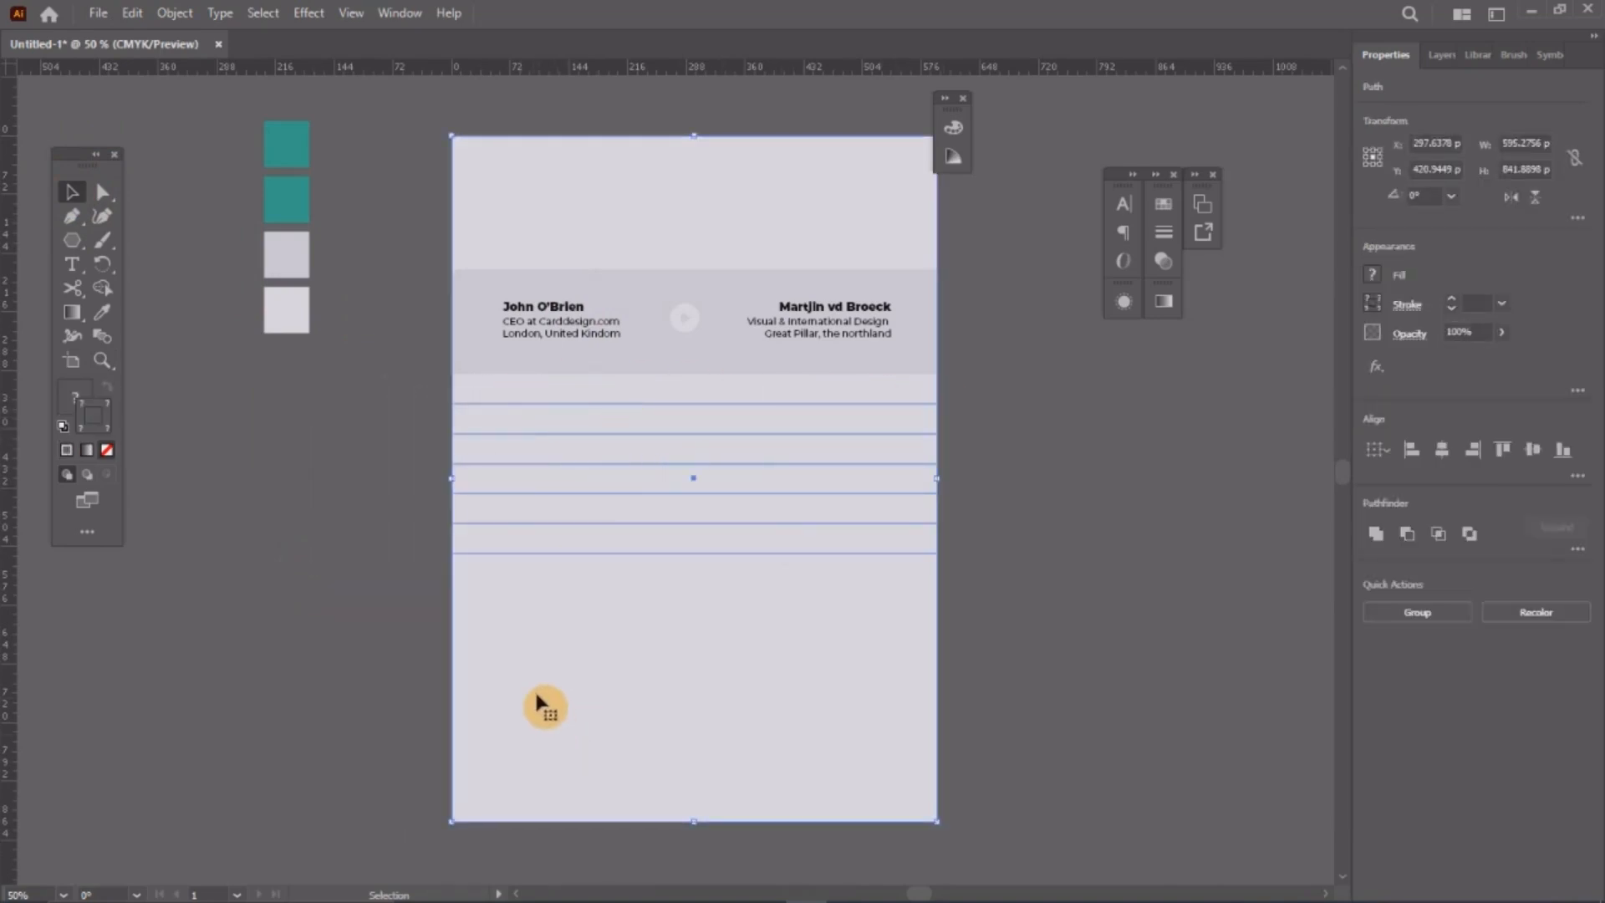
{"action": "left_click", "coordinate": [539, 630], "text": "shift"}
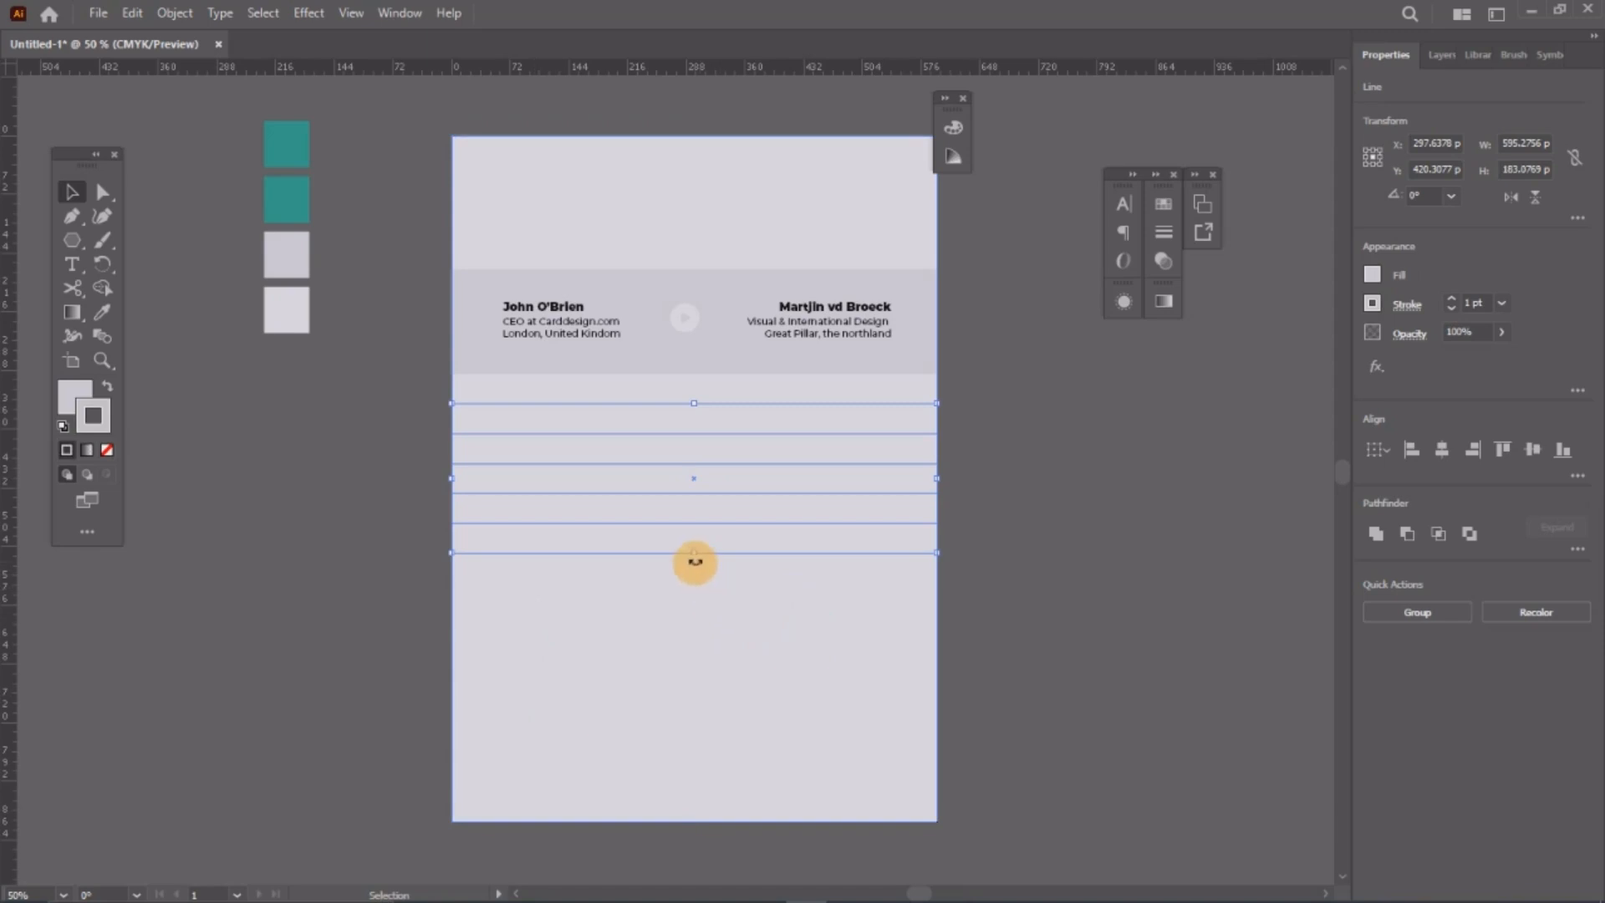
{"action": "left_click_drag", "start_coordinate": [697, 558], "coordinate": [702, 640]}
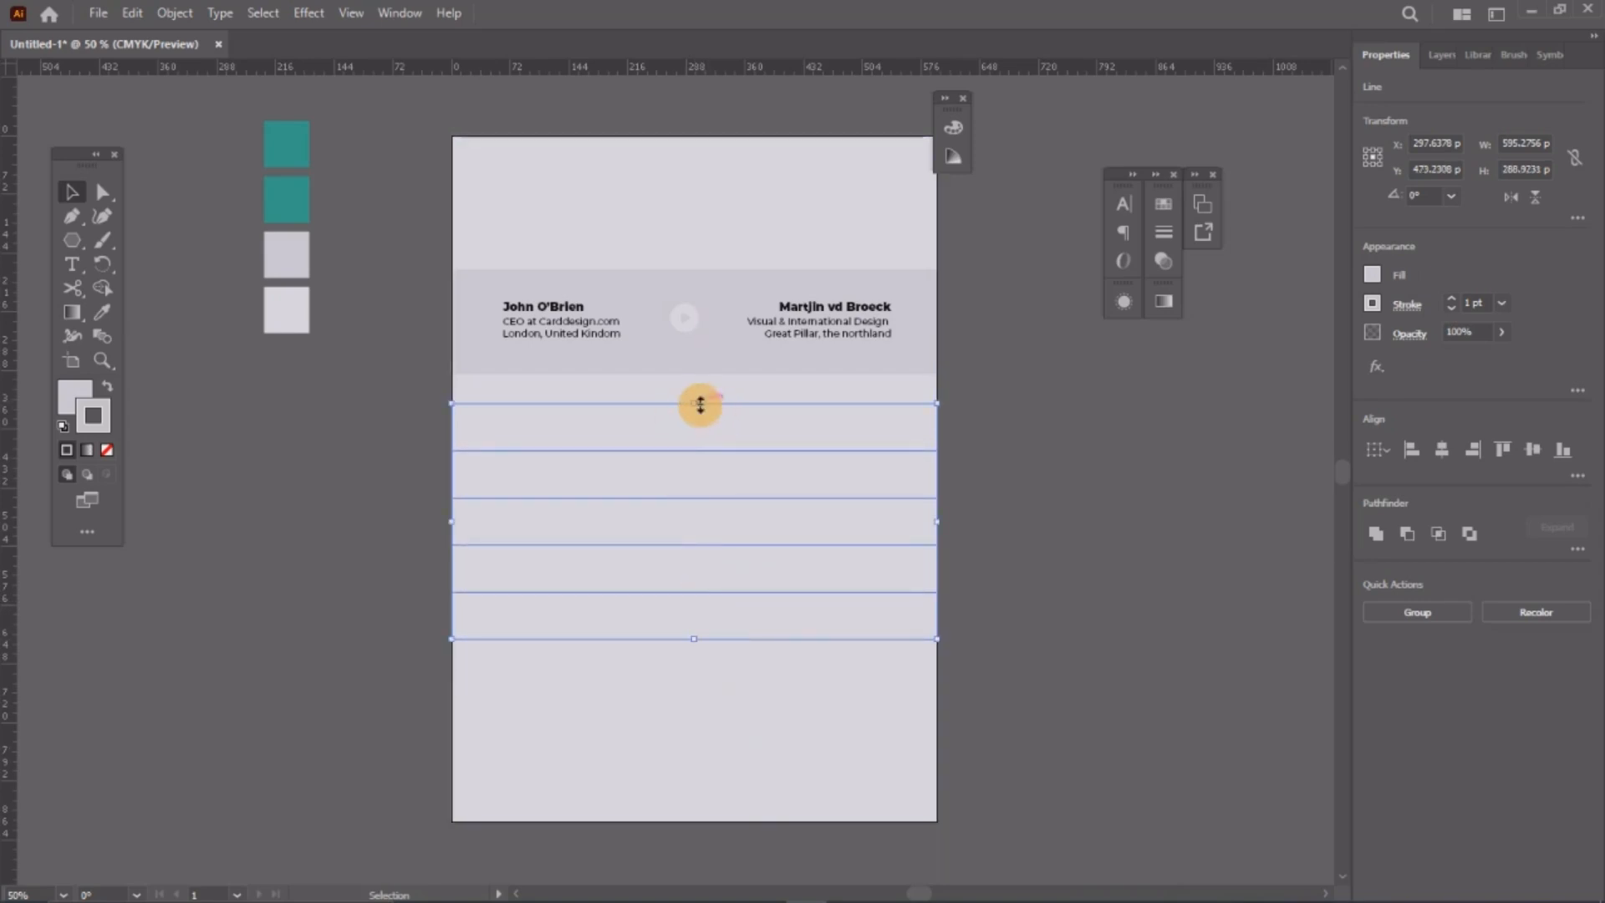
{"action": "left_click_drag", "start_coordinate": [701, 405], "coordinate": [696, 420]}
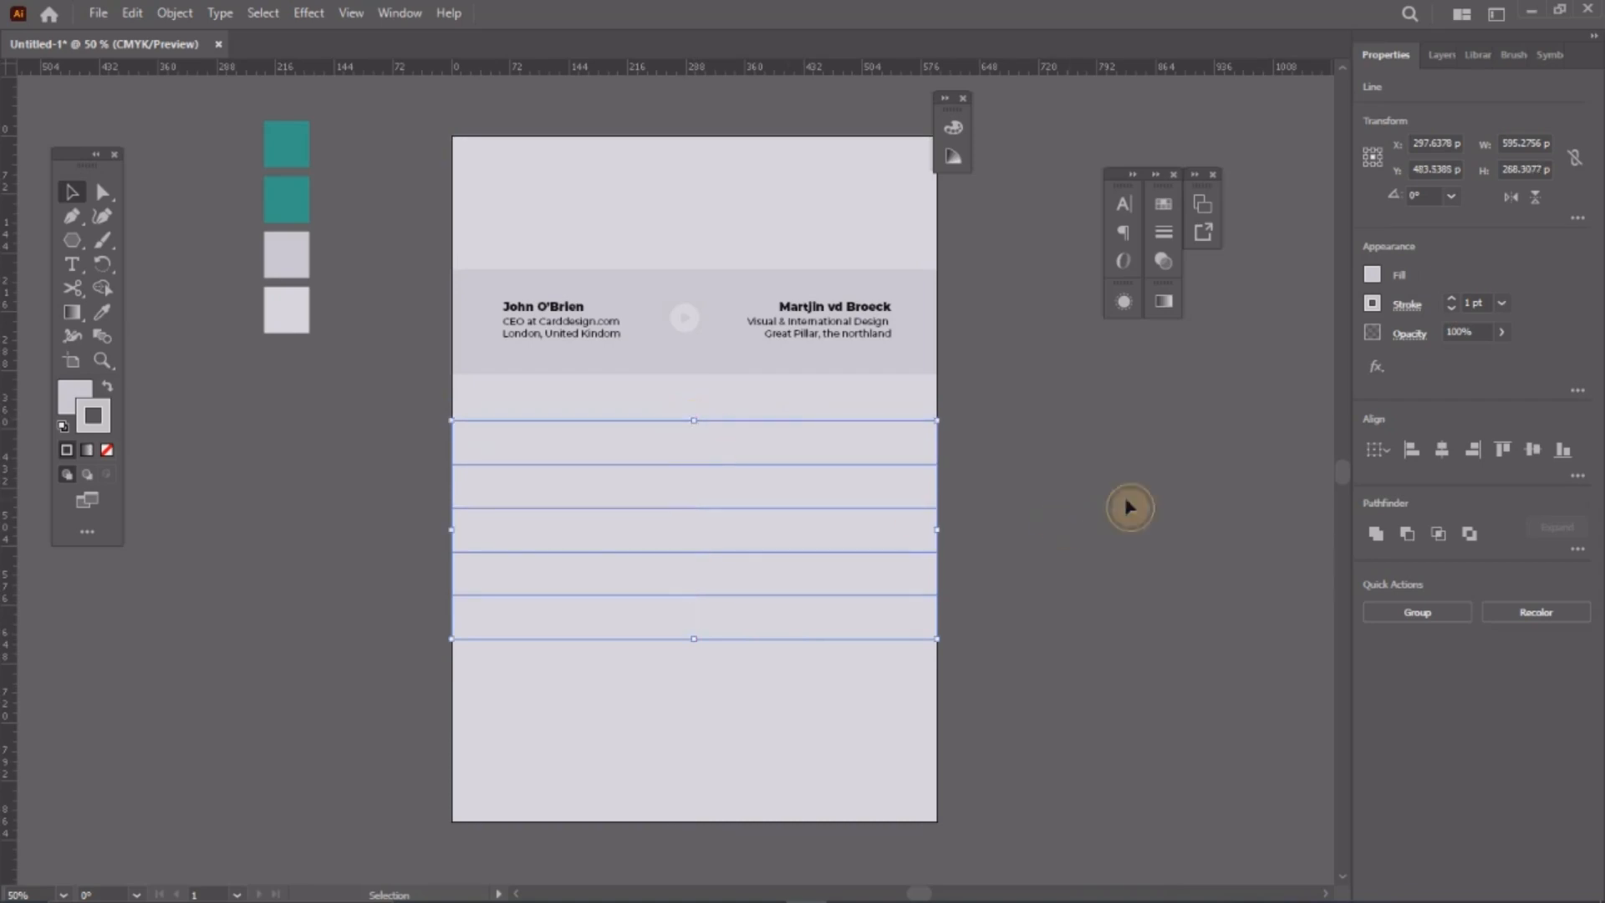
{"action": "left_click", "coordinate": [1128, 506]}
Step: Stretch the row stack further to about 262 pt tall, its top line just below the header
{"action": "key", "text": "z"}
{"action": "left_click", "coordinate": [80, 201]}
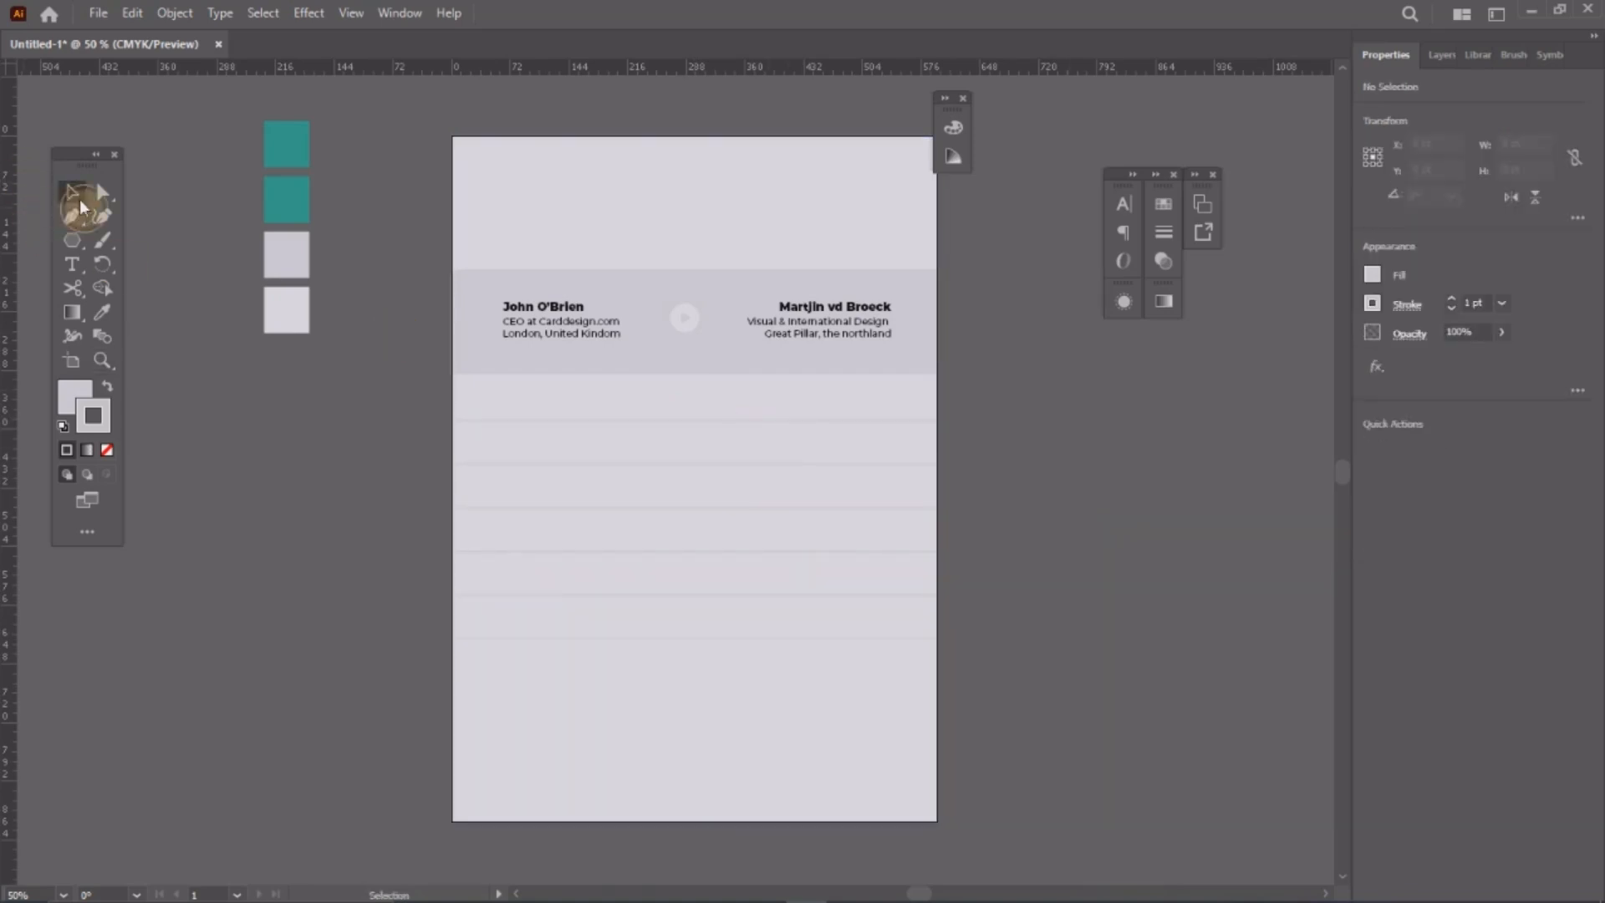
{"action": "left_click_drag", "start_coordinate": [419, 728], "coordinate": [995, 391]}
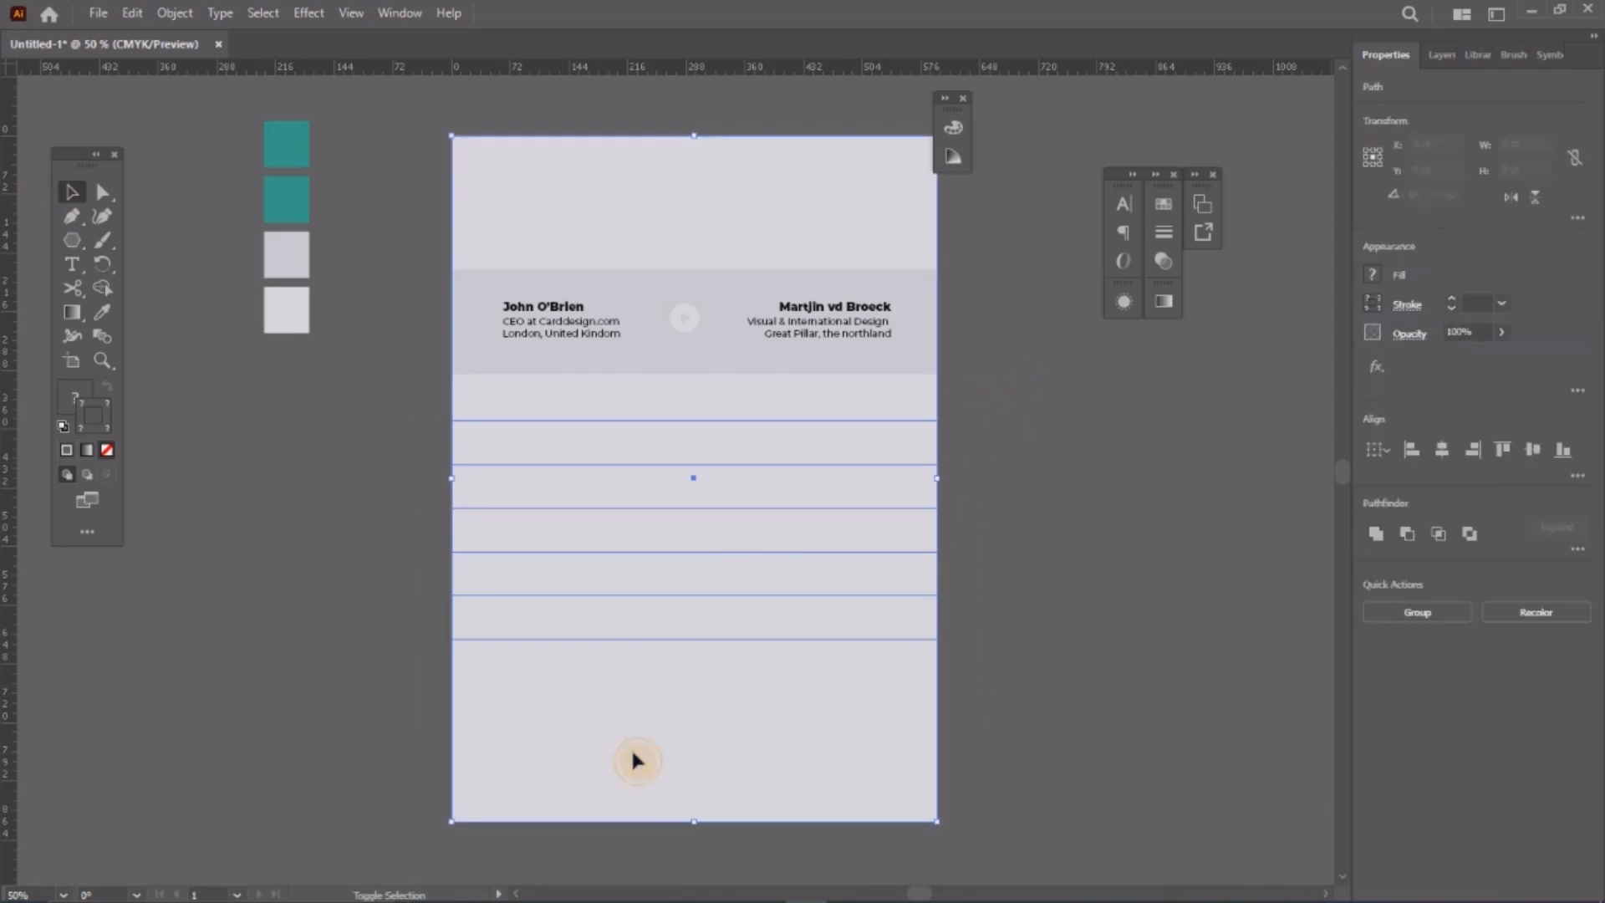
{"action": "left_click", "coordinate": [637, 760], "text": "shift"}
{"action": "left_click_drag", "start_coordinate": [693, 639], "coordinate": [696, 650]}
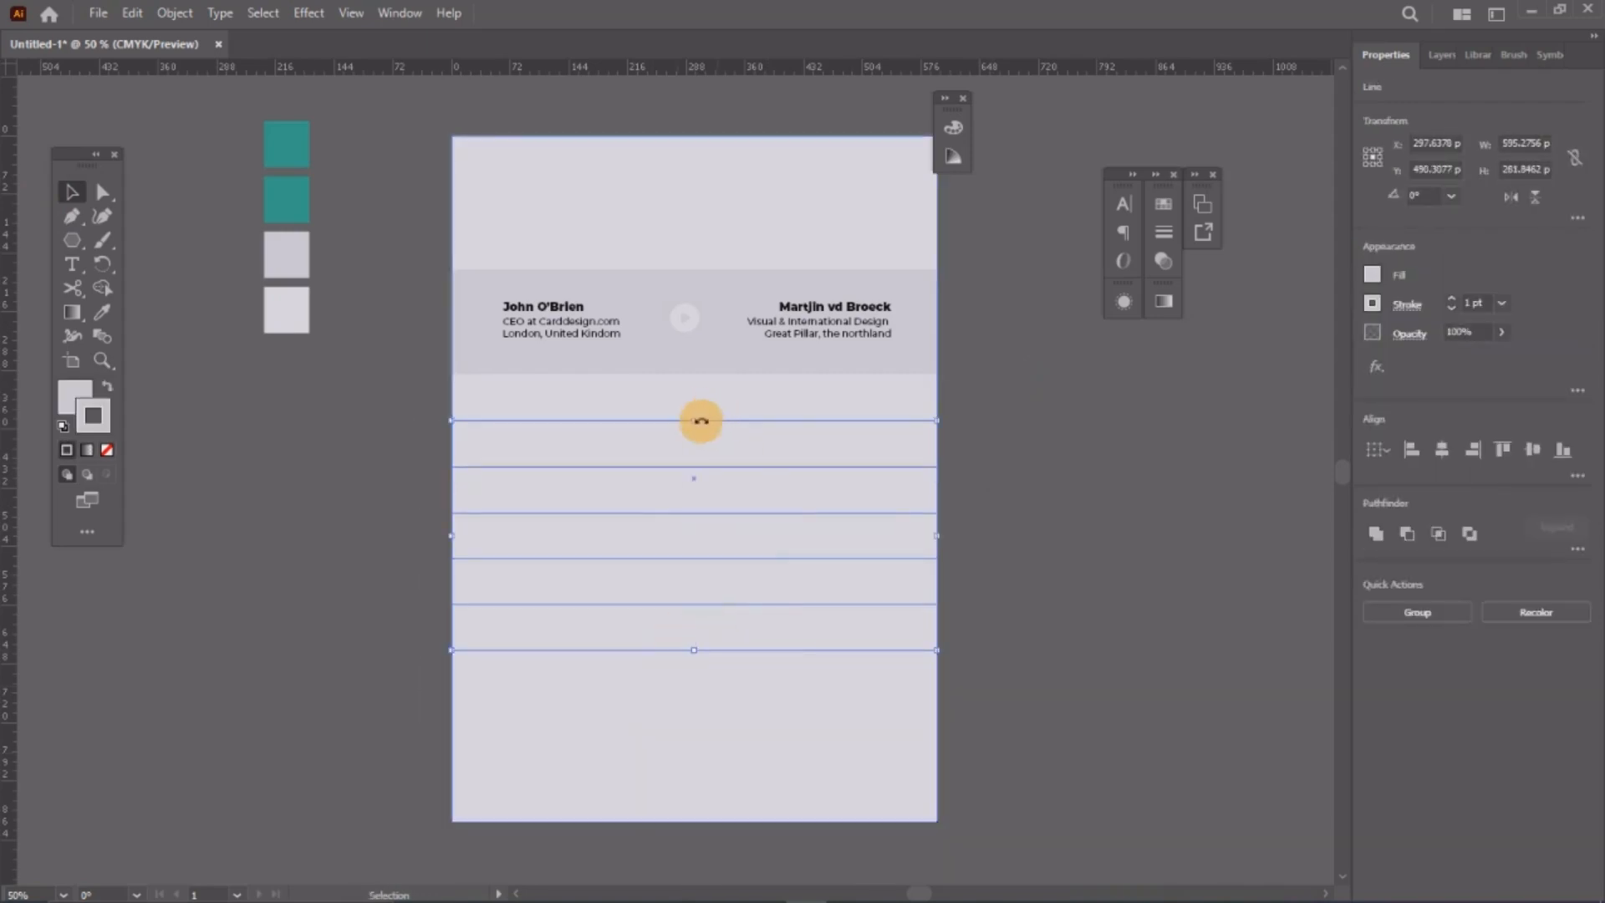
{"action": "left_click_drag", "start_coordinate": [701, 421], "coordinate": [693, 413]}
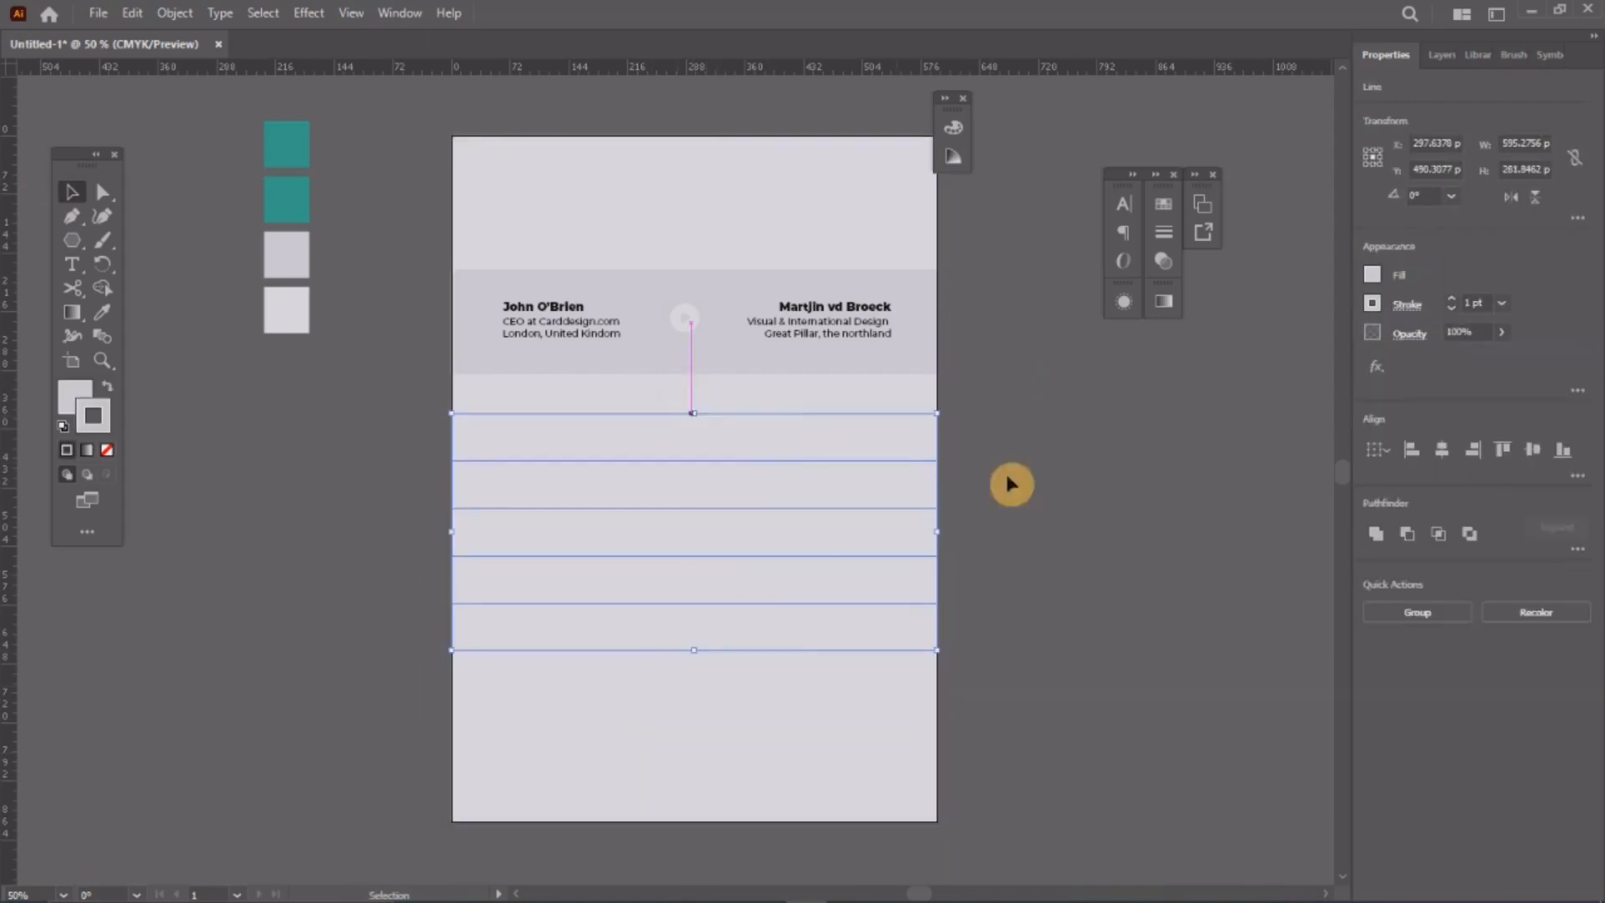
{"action": "left_click", "coordinate": [1011, 484]}
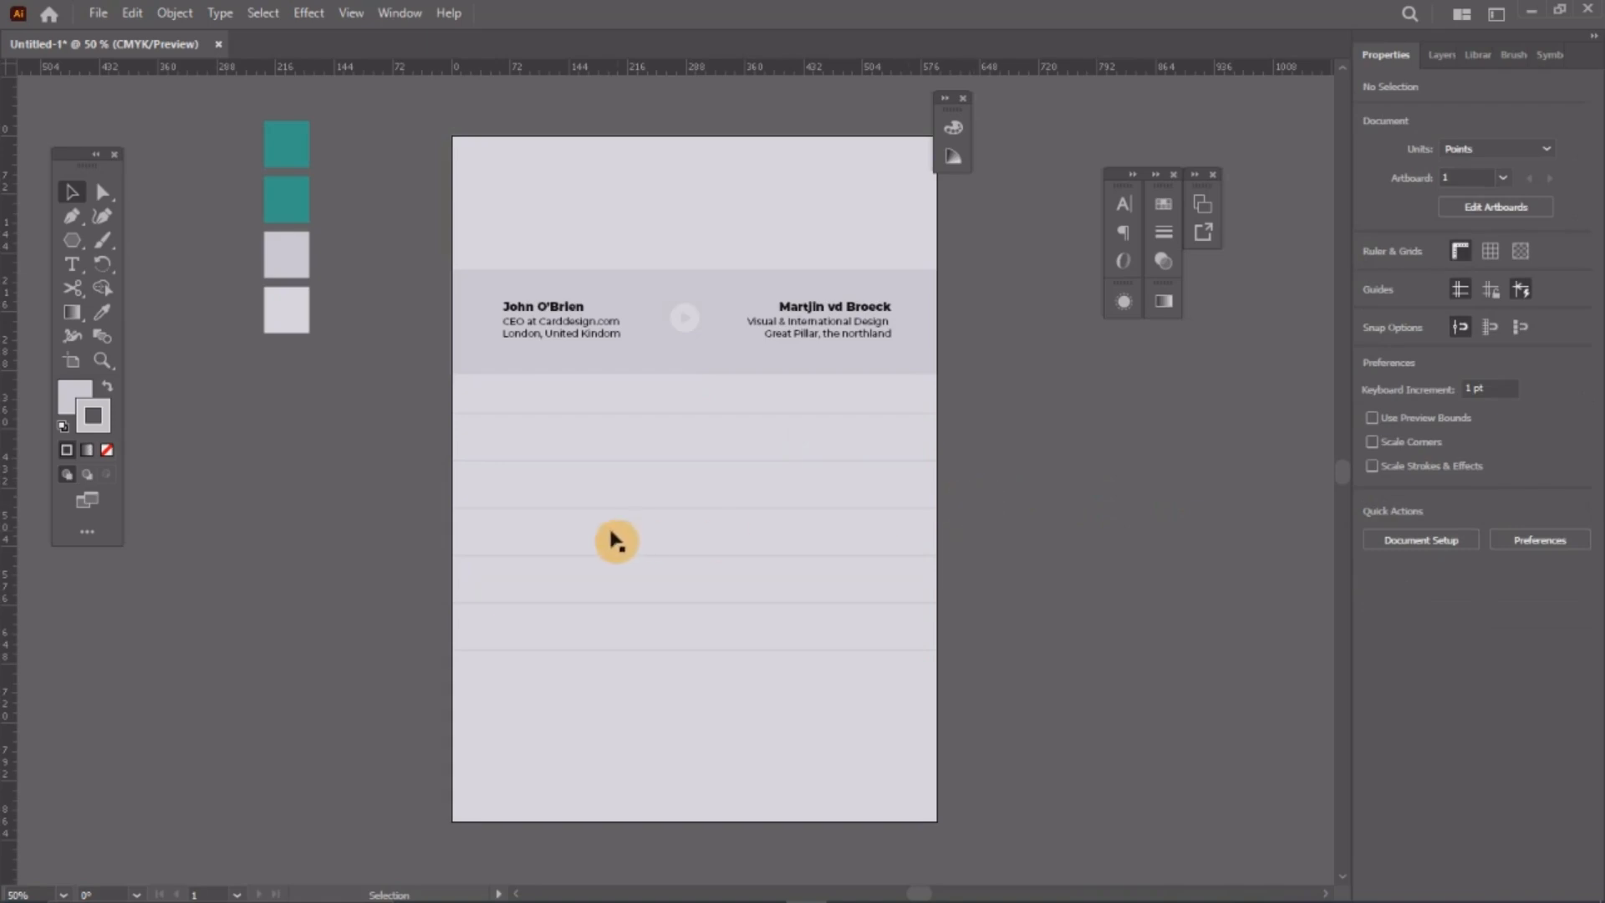
{"action": "left_click_drag", "start_coordinate": [530, 366], "coordinate": [710, 466]}
Step: Copy a row line and turn it into a vertical divider about 32.5 pt tall under the header band
{"action": "key", "text": "z"}
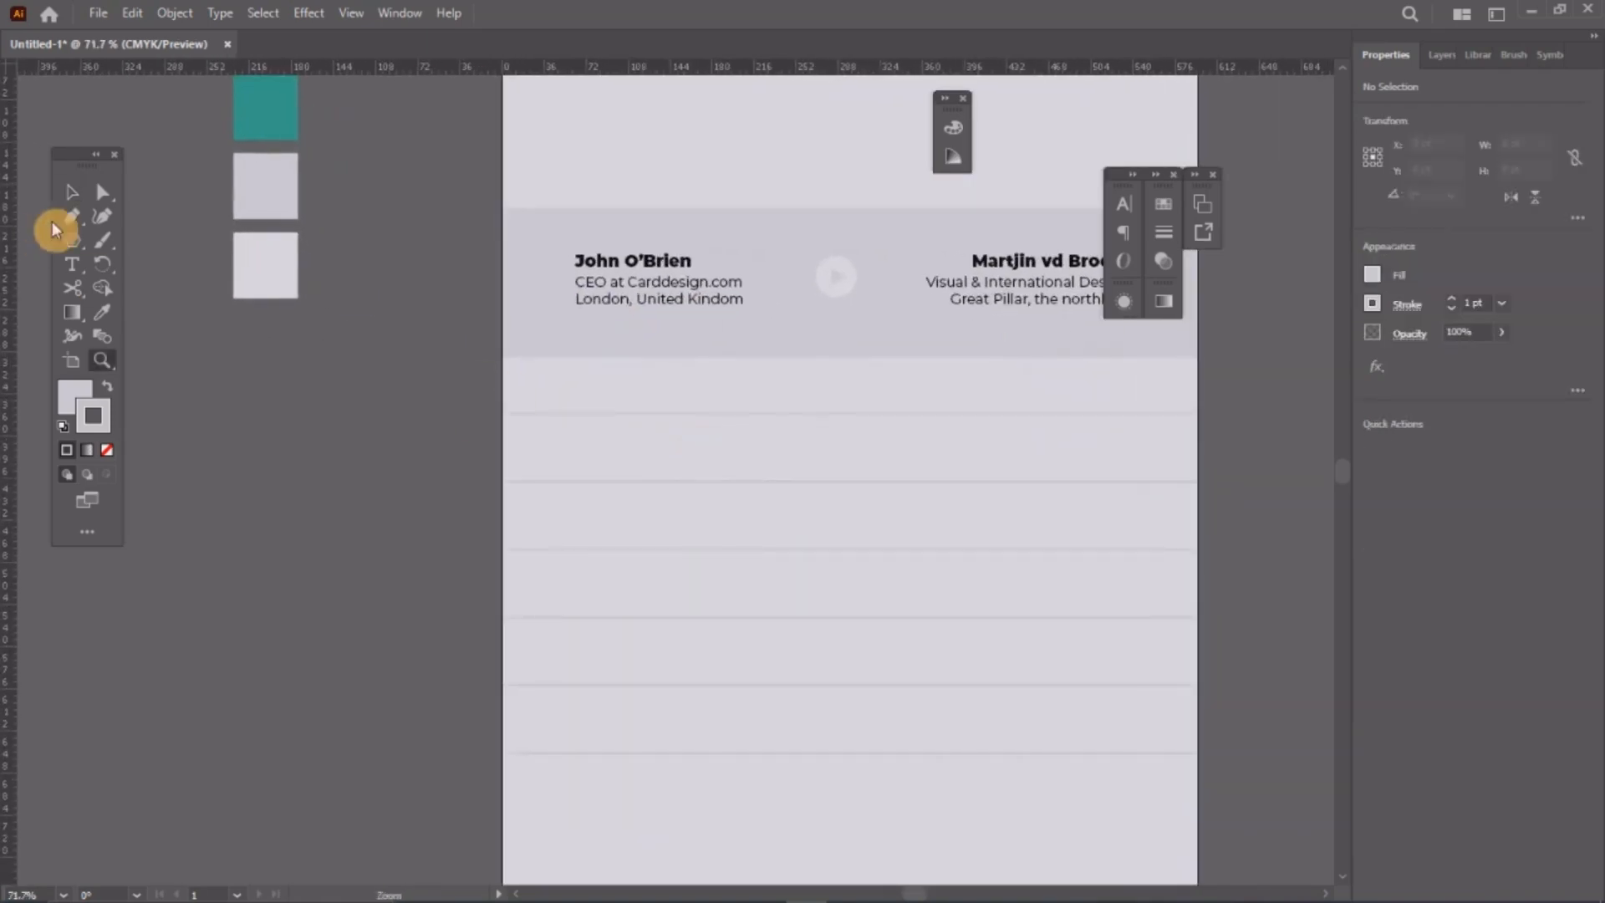
{"action": "left_click", "coordinate": [70, 193]}
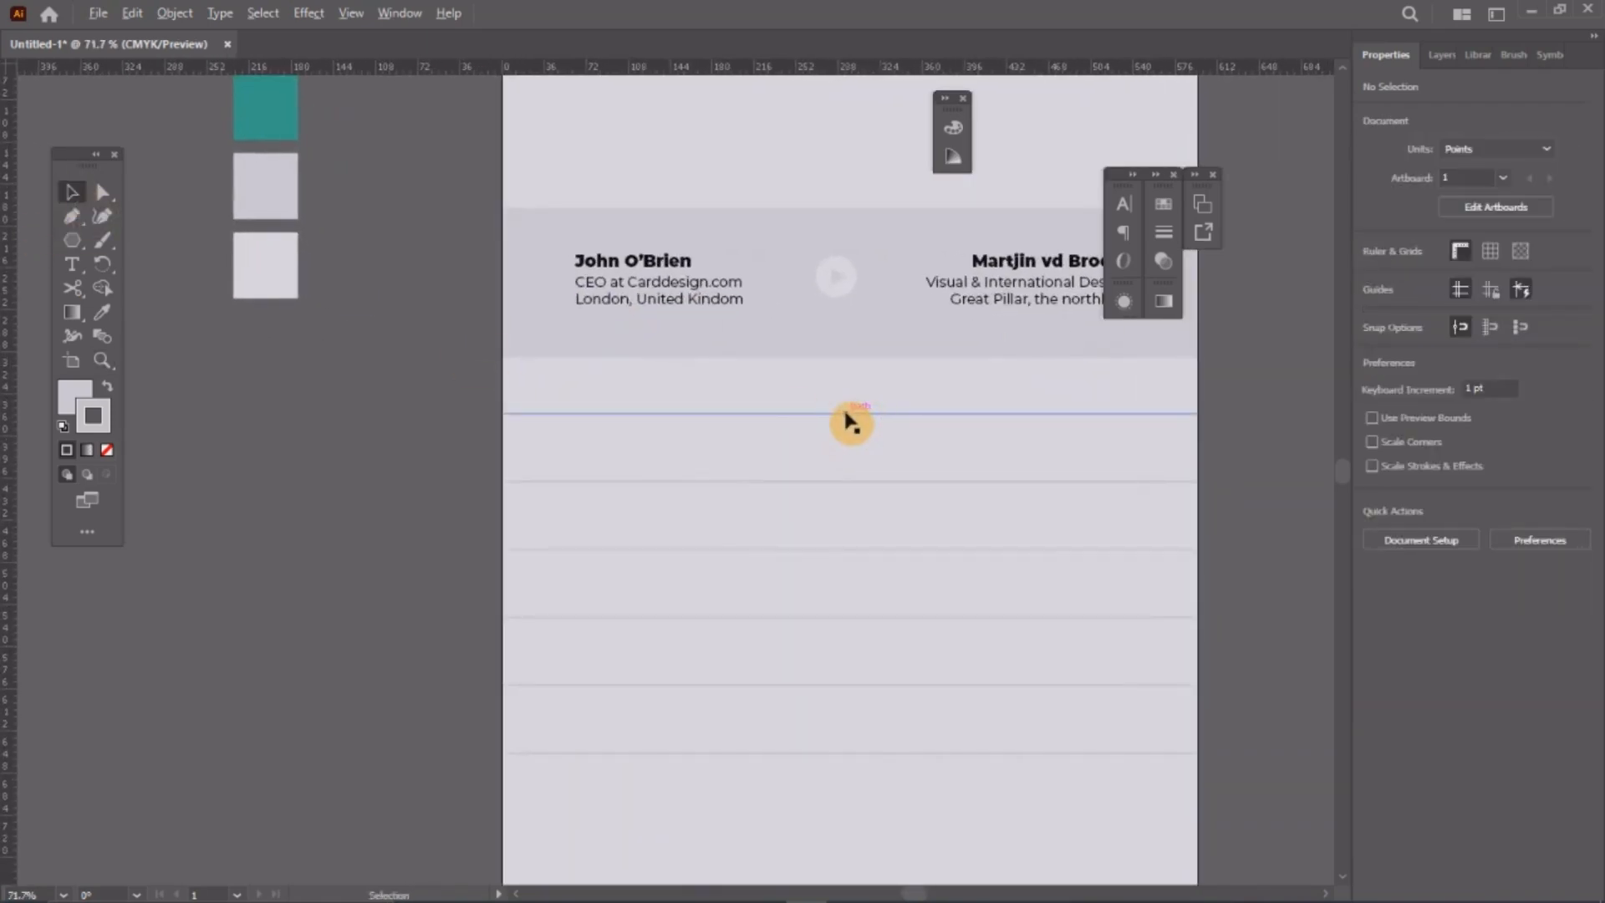
{"action": "left_click_drag", "start_coordinate": [851, 422], "coordinate": [847, 456]}
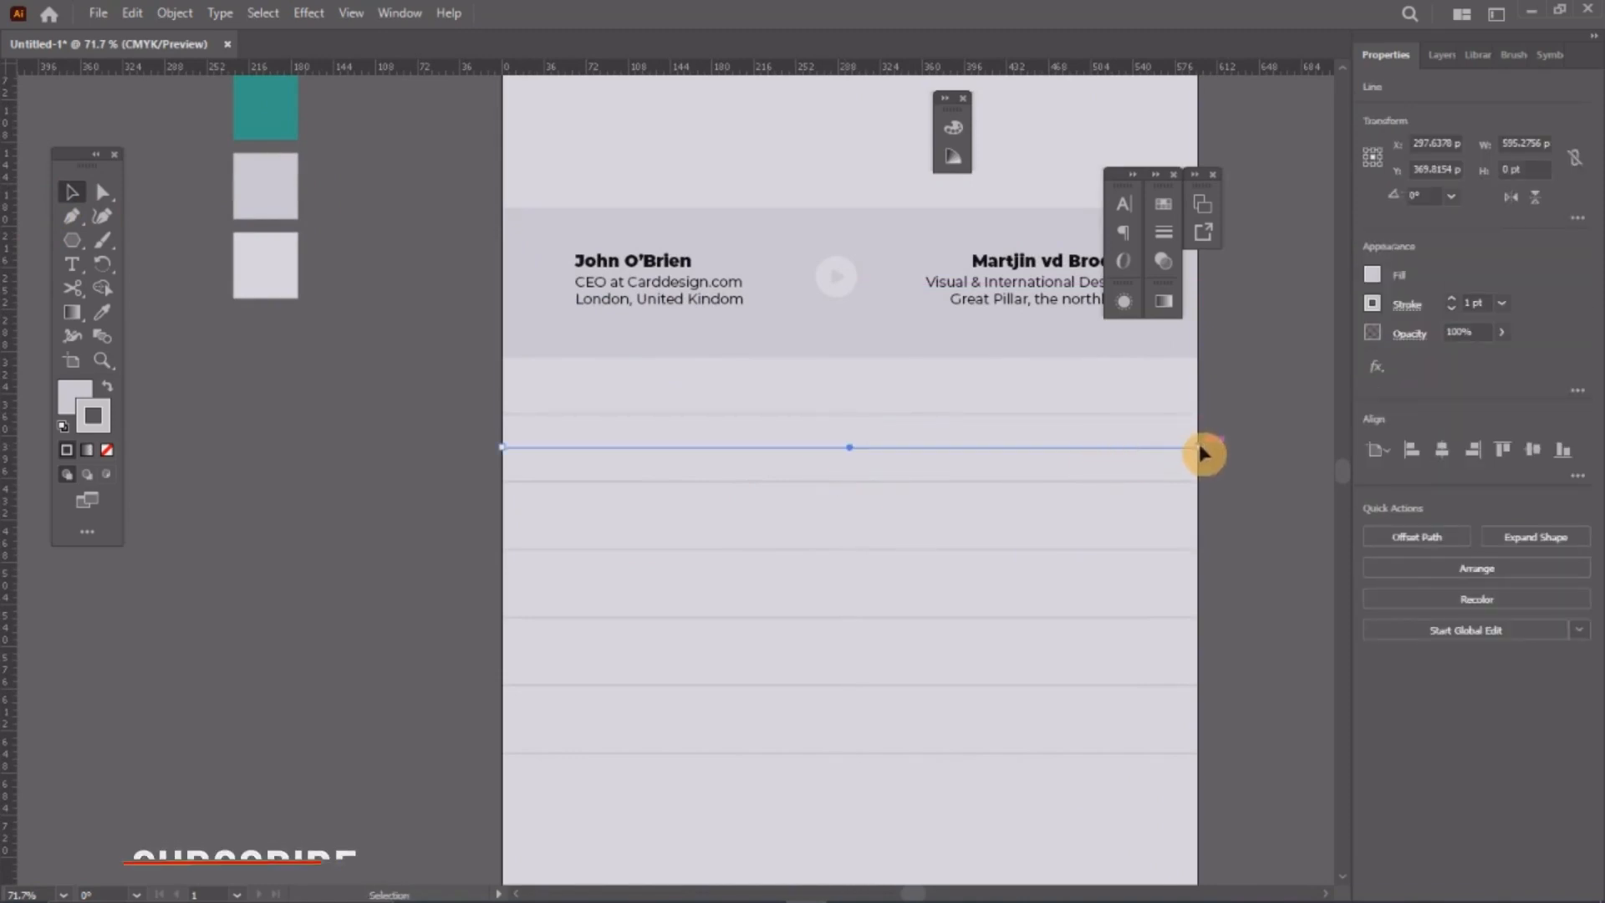
{"action": "left_click_drag", "start_coordinate": [1197, 447], "coordinate": [616, 389]}
{"action": "scroll", "coordinate": [616, 385], "scroll_direction": "up", "scroll_amount": 3}
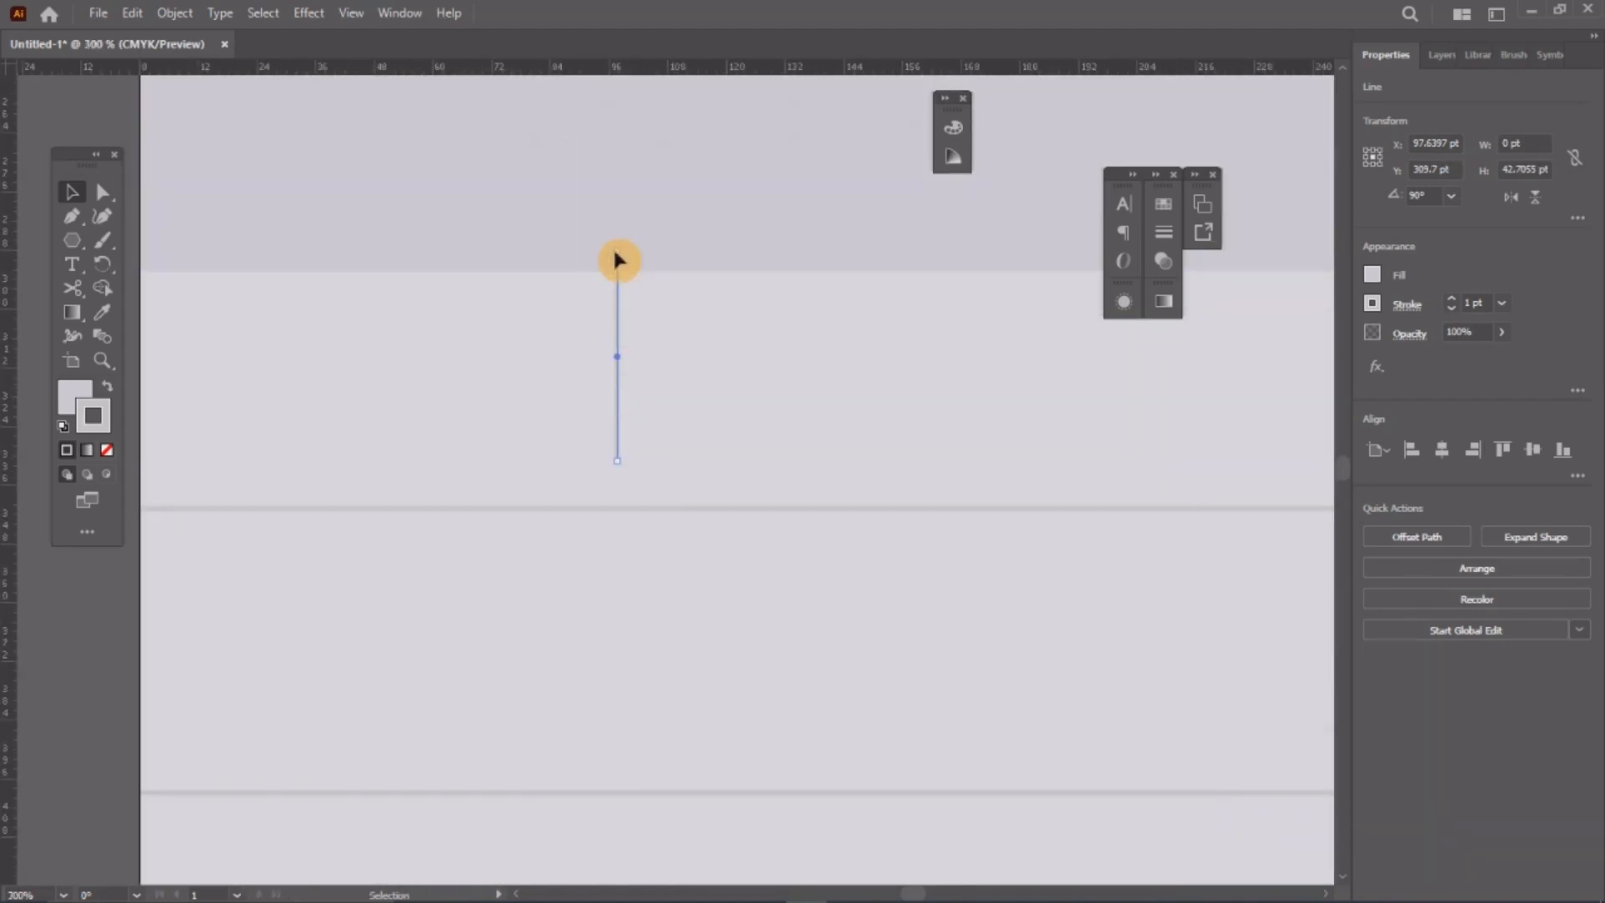
{"action": "left_click_drag", "start_coordinate": [619, 257], "coordinate": [618, 345]}
{"action": "scroll", "coordinate": [618, 351], "scroll_direction": "down", "scroll_amount": 5}
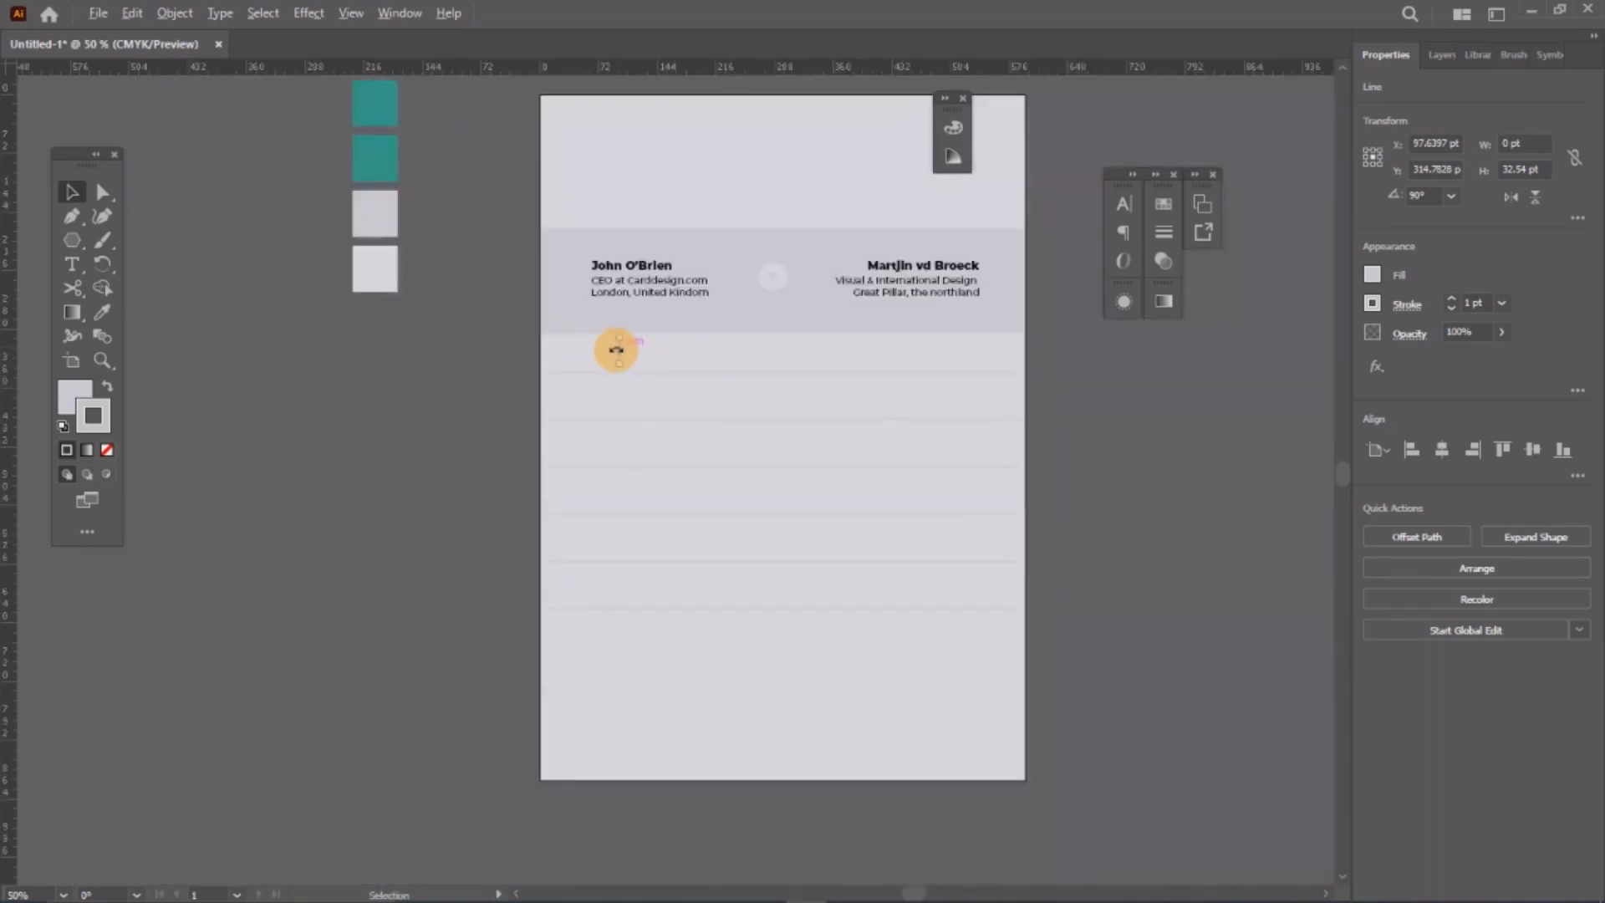
{"action": "scroll", "coordinate": [616, 351], "scroll_direction": "up", "scroll_amount": 1}
{"action": "left_click", "coordinate": [377, 349]}
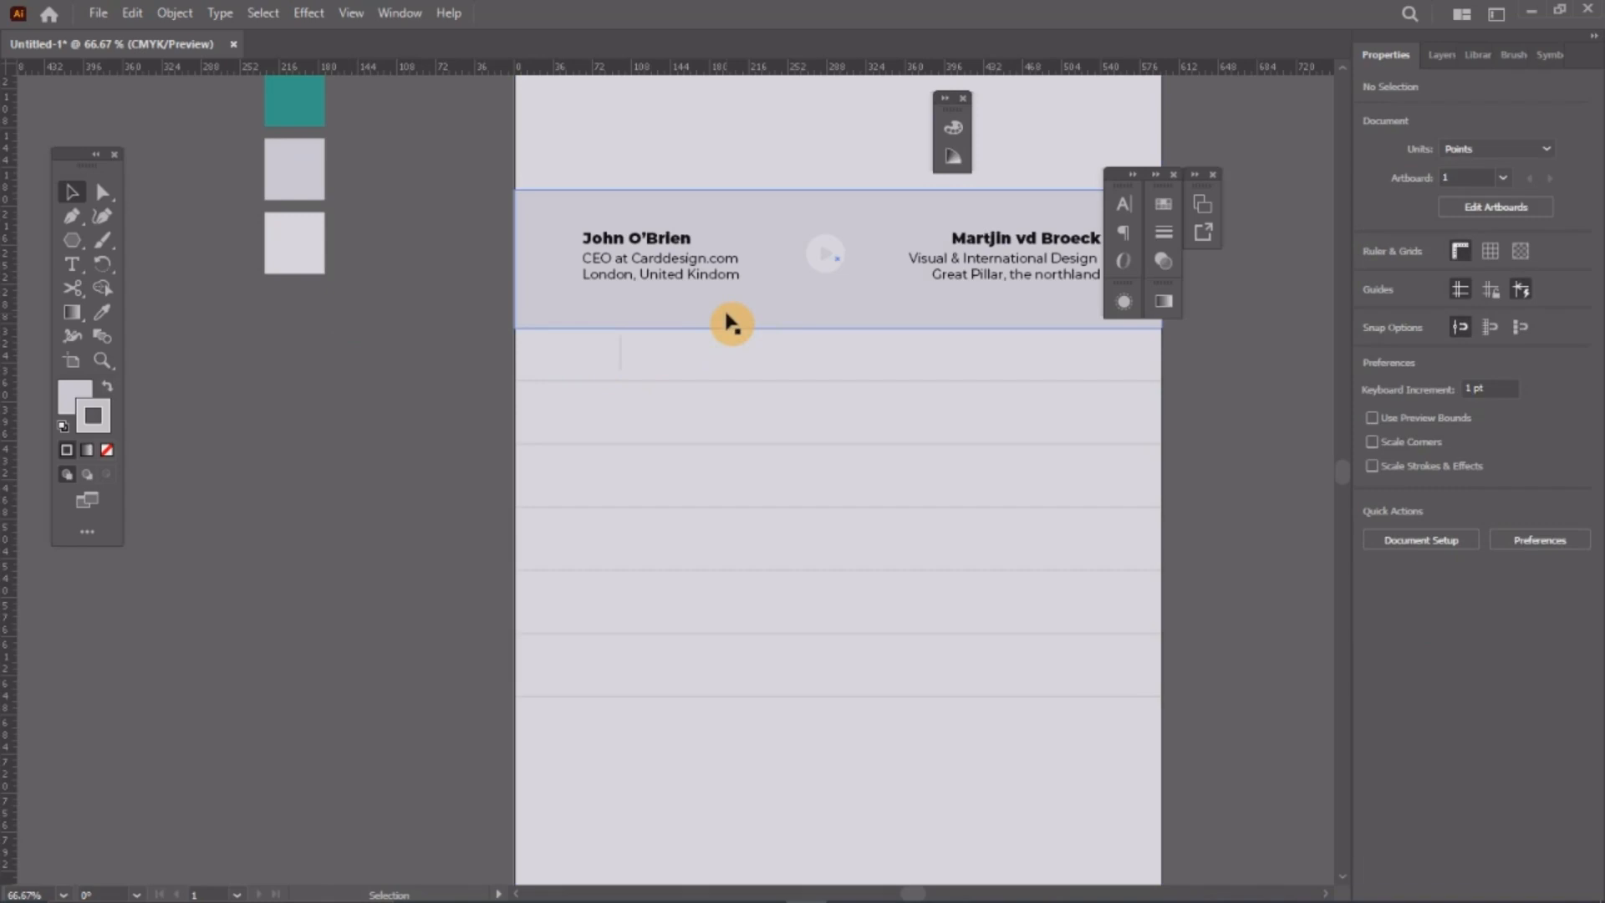
Step: Duplicate the contact name text below the header and retype it as the HOURSE heading
{"action": "left_click", "coordinate": [658, 244]}
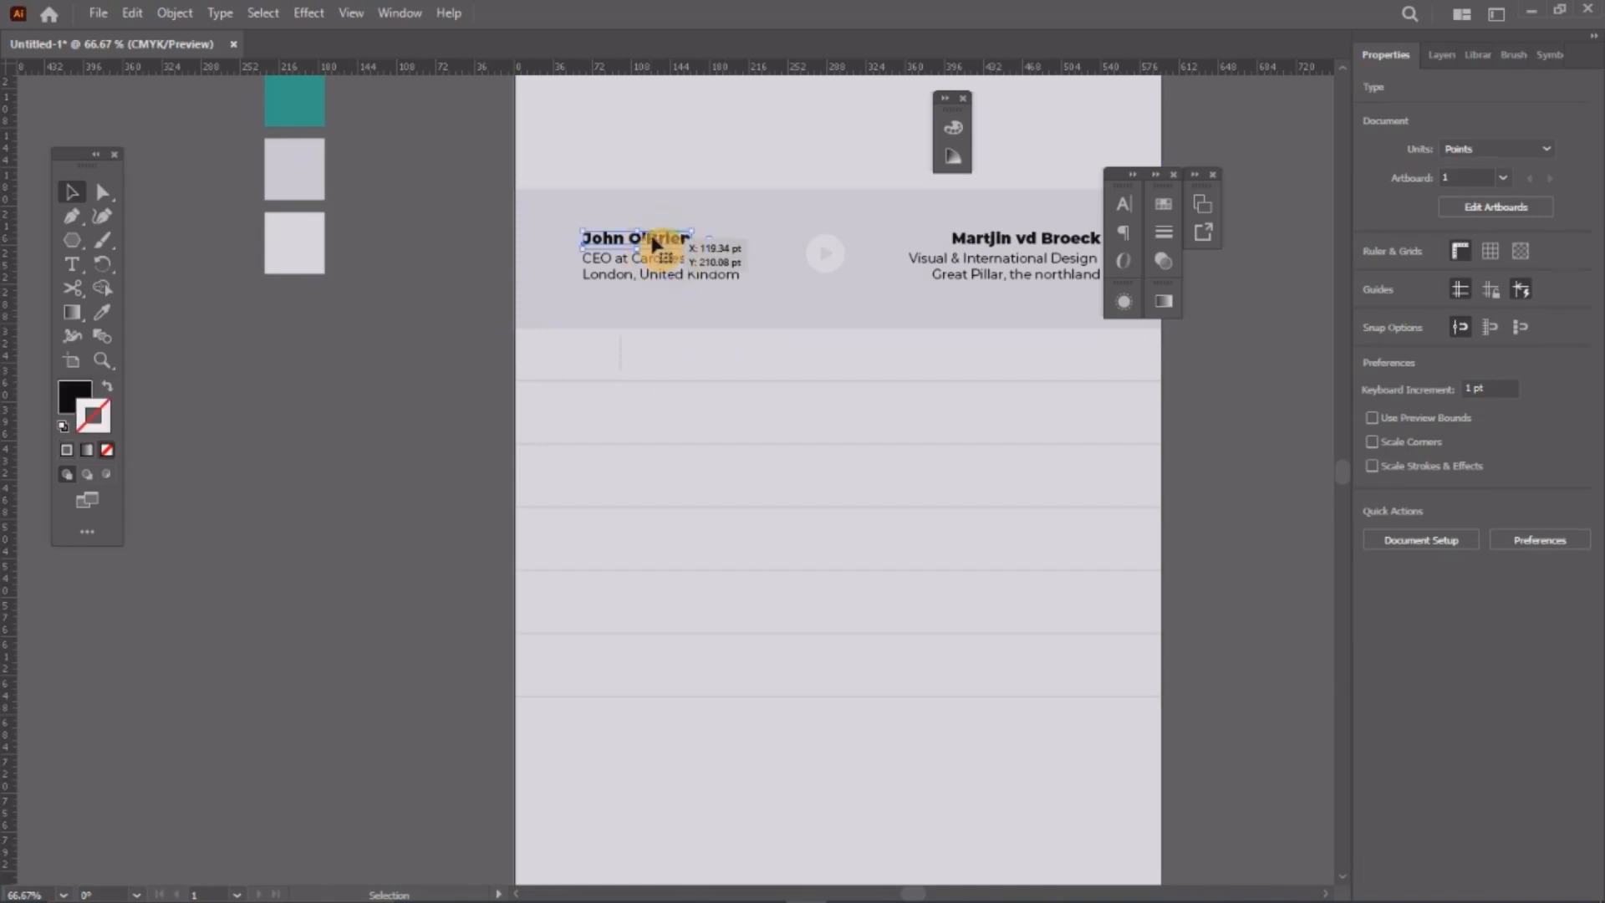
{"action": "left_click_drag", "start_coordinate": [654, 242], "coordinate": [628, 365]}
{"action": "double_click", "coordinate": [628, 364]}
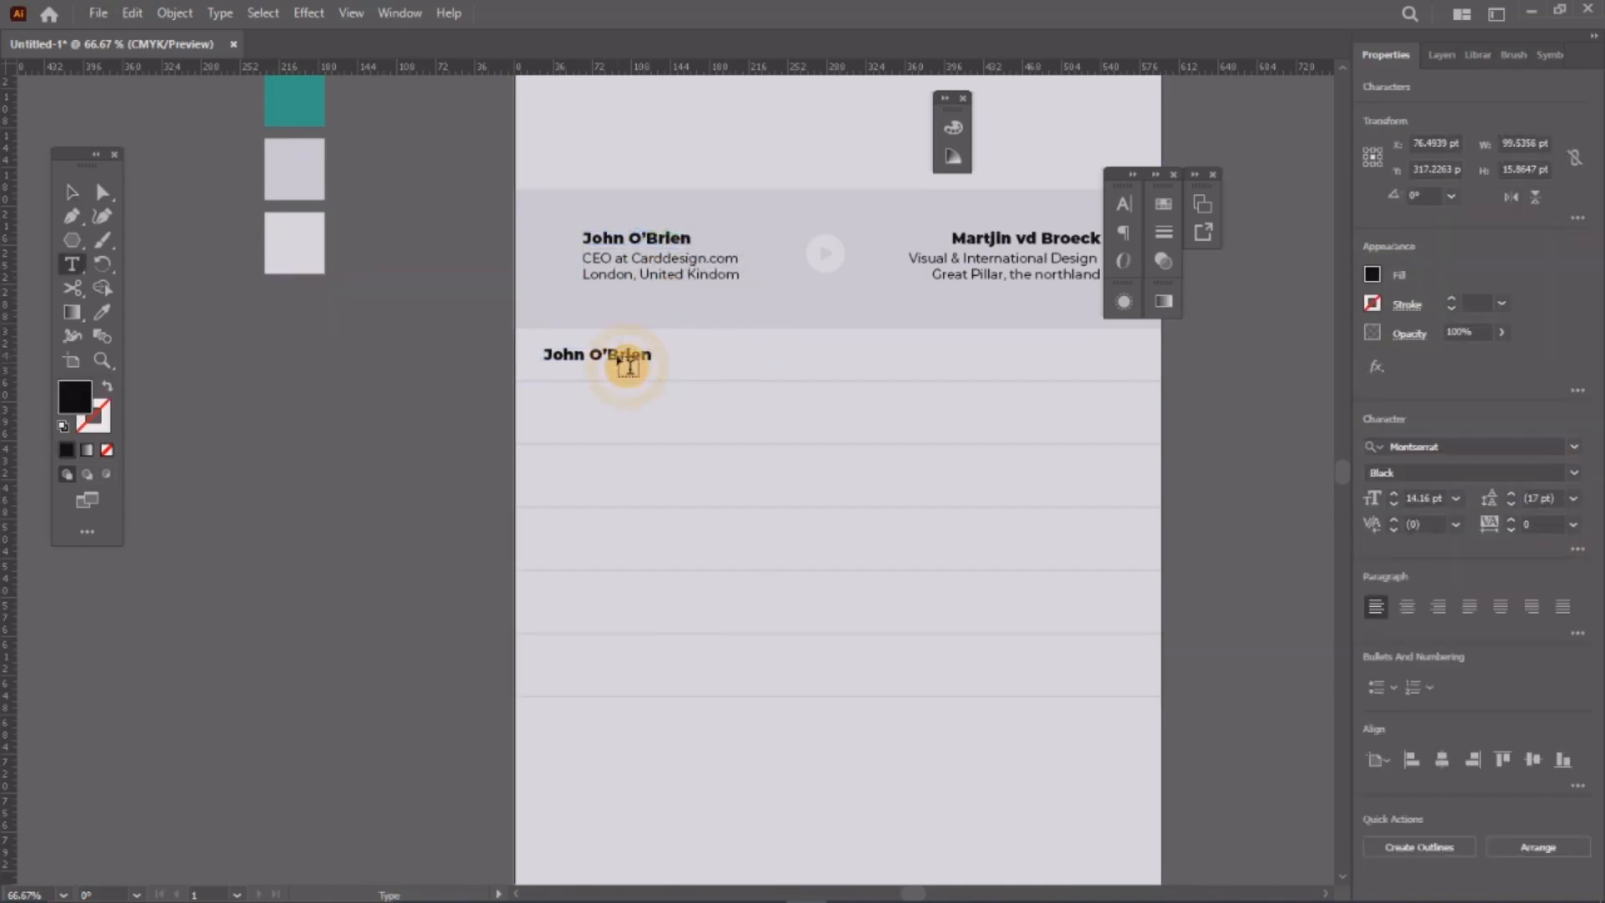
{"action": "triple_click", "coordinate": [604, 358]}
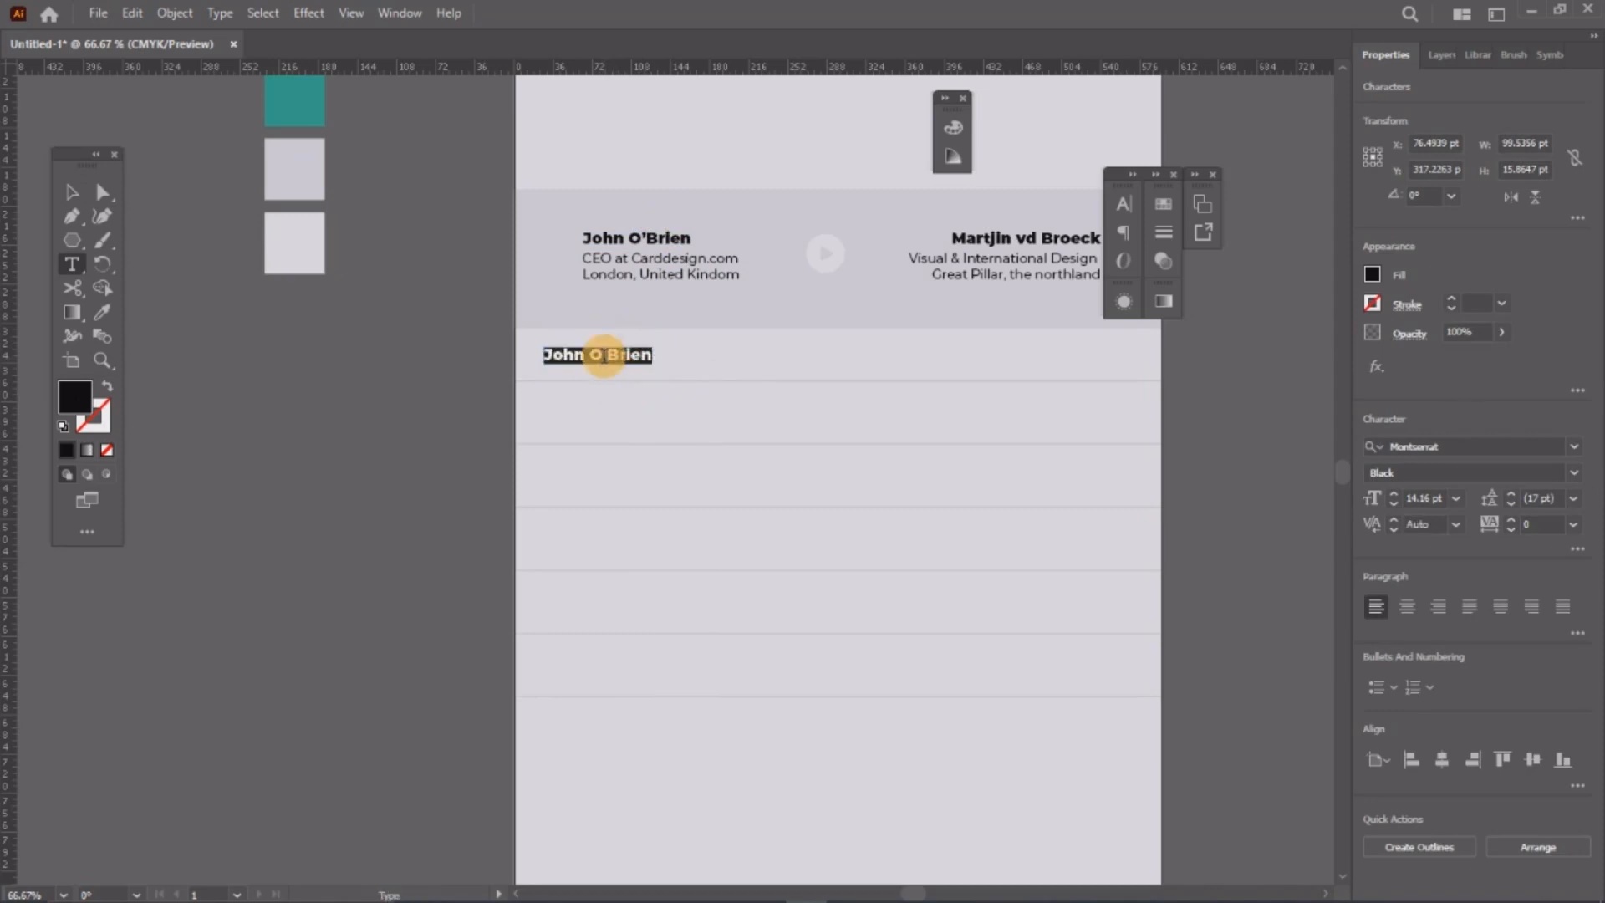
{"action": "type", "text": "HOURSE"}
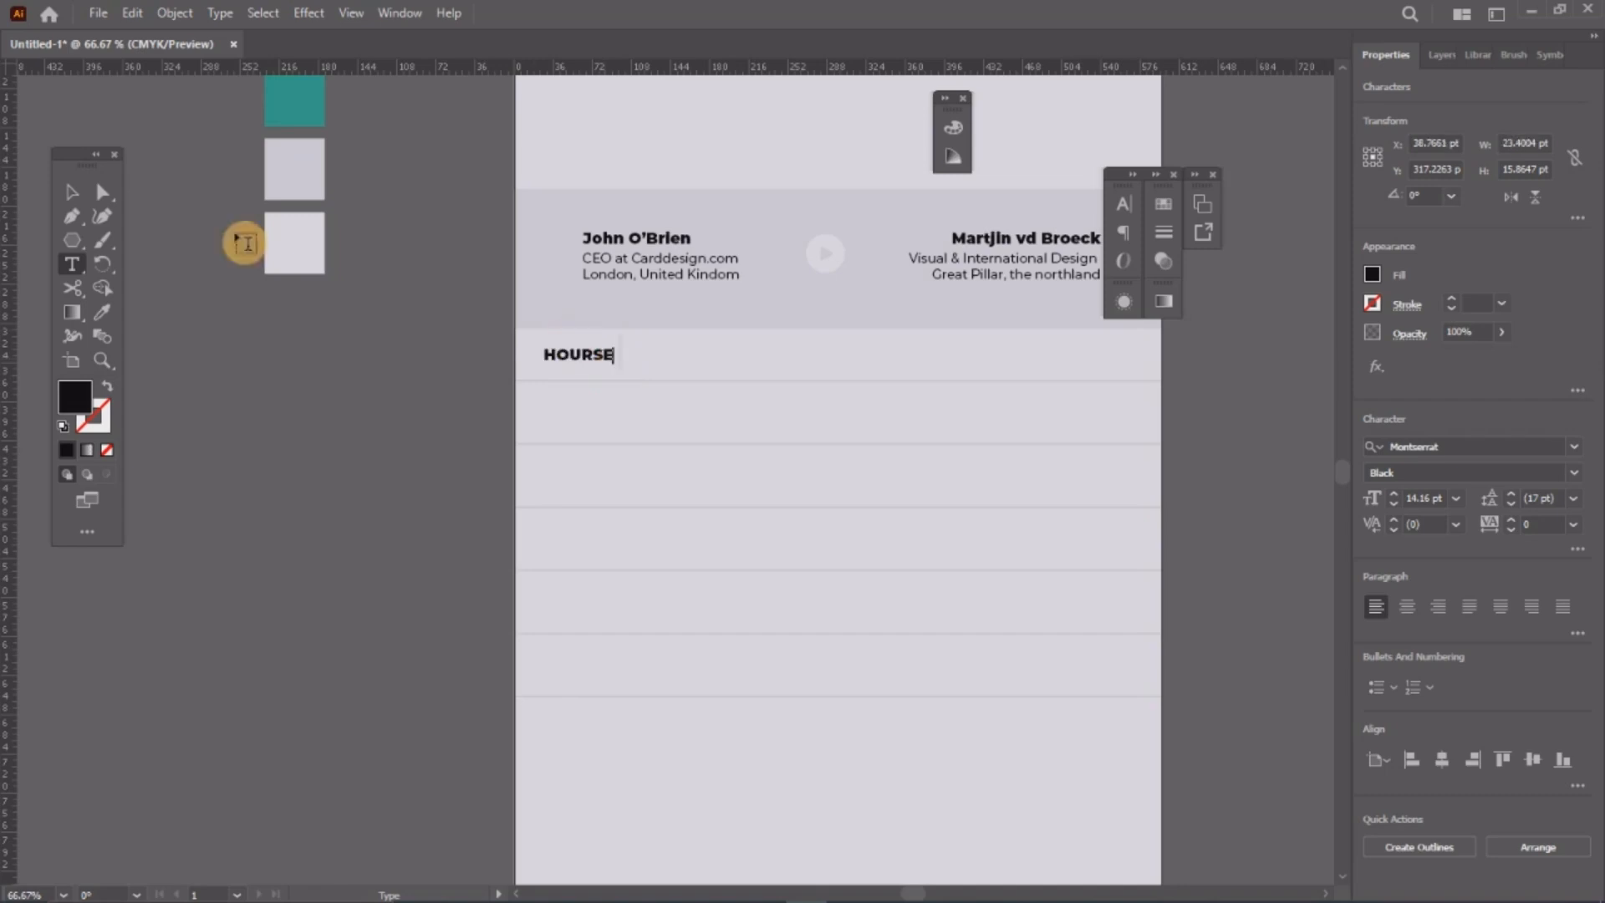
{"action": "left_click", "coordinate": [73, 191]}
Step: Move HOURSE together with its divider line further to the right
{"action": "scroll", "coordinate": [582, 378], "scroll_direction": "up", "scroll_amount": 5}
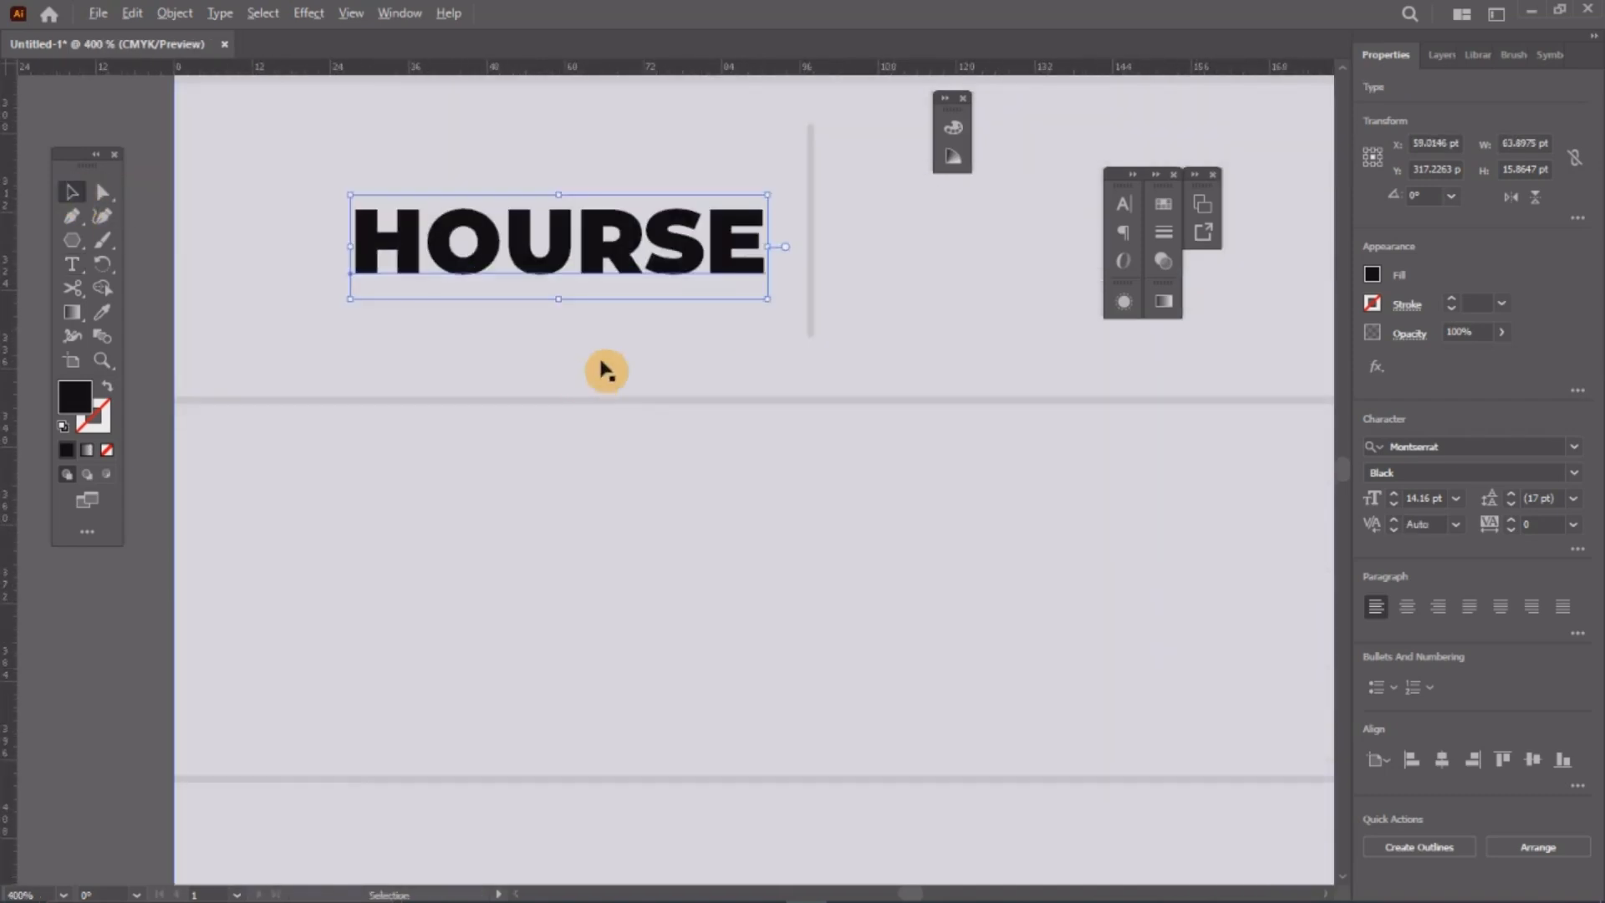
{"action": "left_click_drag", "start_coordinate": [623, 256], "coordinate": [619, 371]}
{"action": "scroll", "coordinate": [618, 372], "scroll_direction": "down", "scroll_amount": 2}
{"action": "left_click_drag", "start_coordinate": [749, 209], "coordinate": [688, 384]}
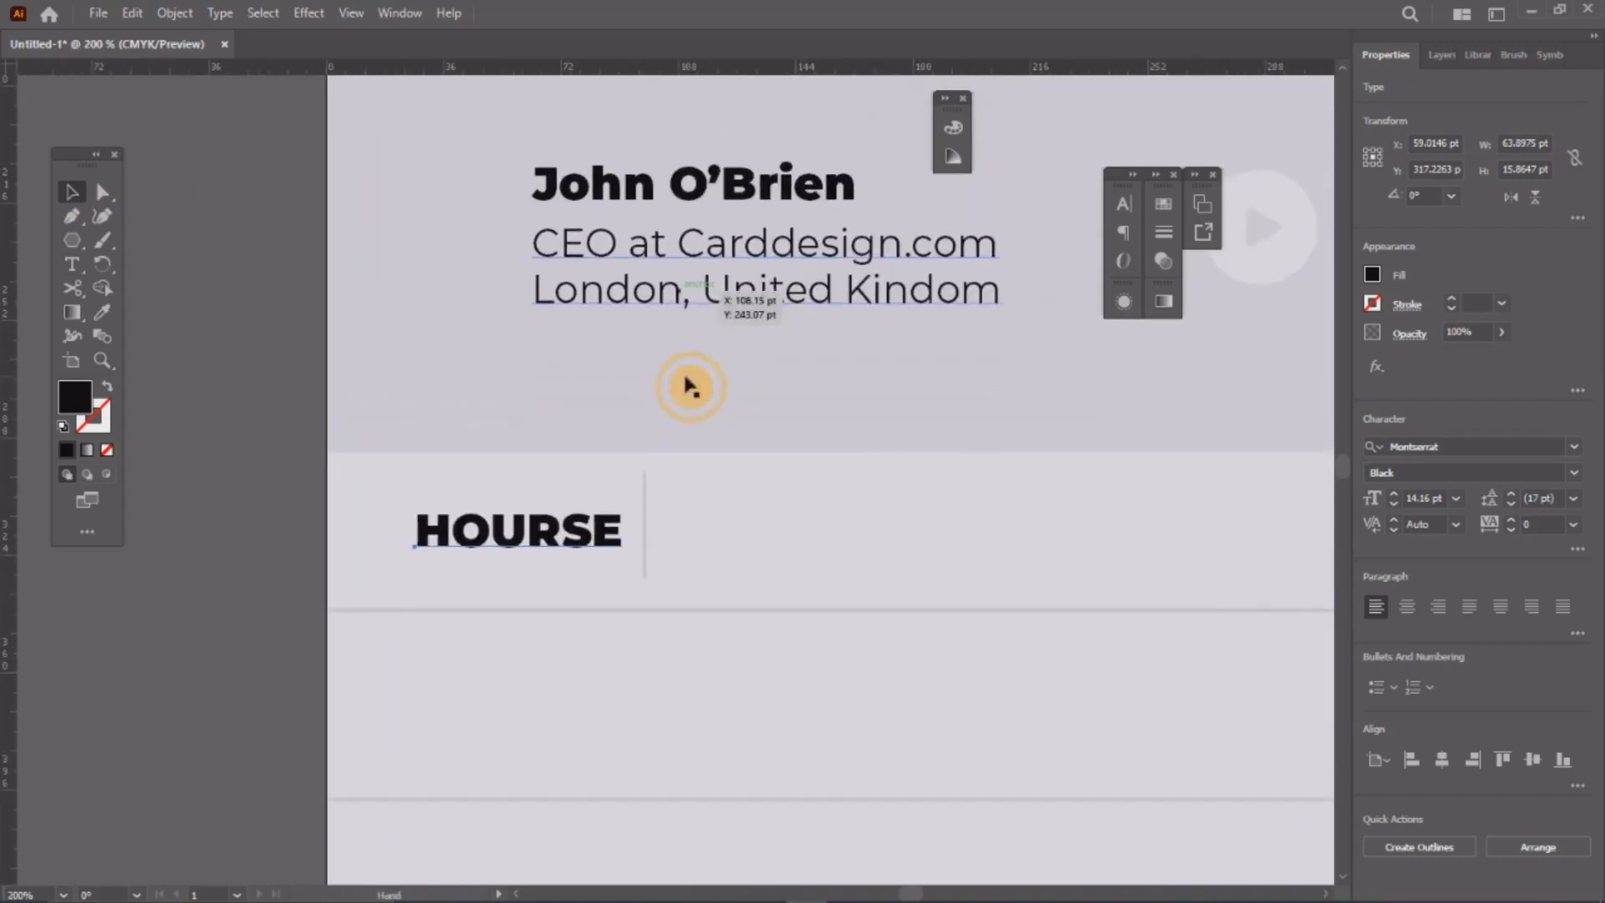
{"action": "left_click", "coordinate": [645, 517], "text": "shift"}
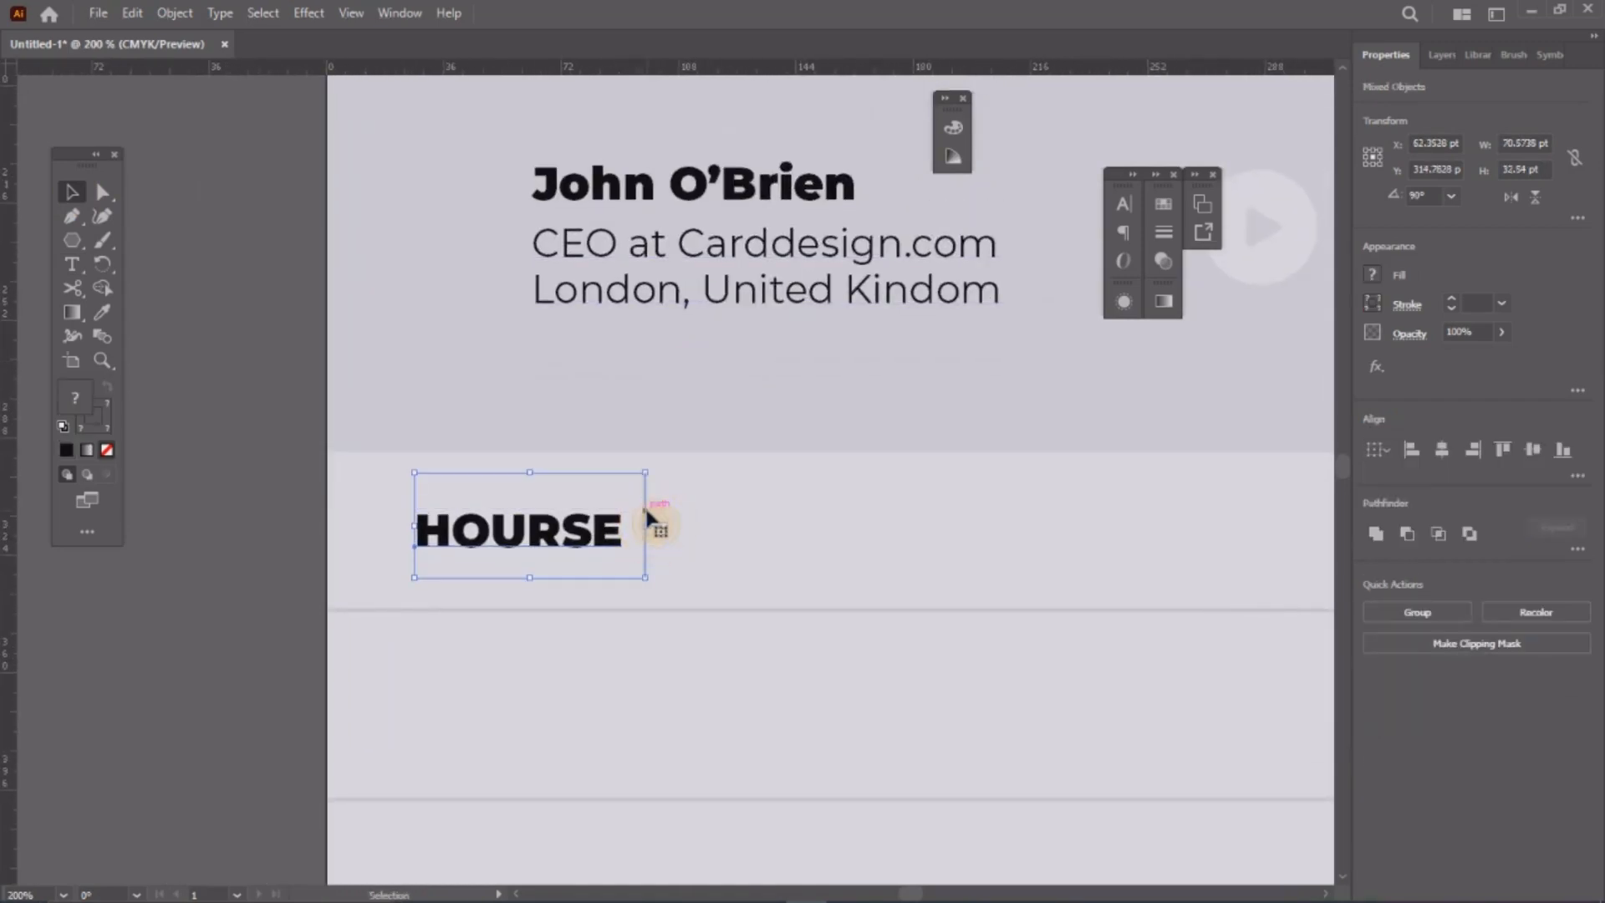
{"action": "left_click_drag", "start_coordinate": [656, 527], "coordinate": [794, 547]}
{"action": "left_click", "coordinate": [209, 513]}
Step: Colour the HOURSE text grey with a swatch
{"action": "left_click", "coordinate": [767, 536]}
{"action": "left_click", "coordinate": [727, 538]}
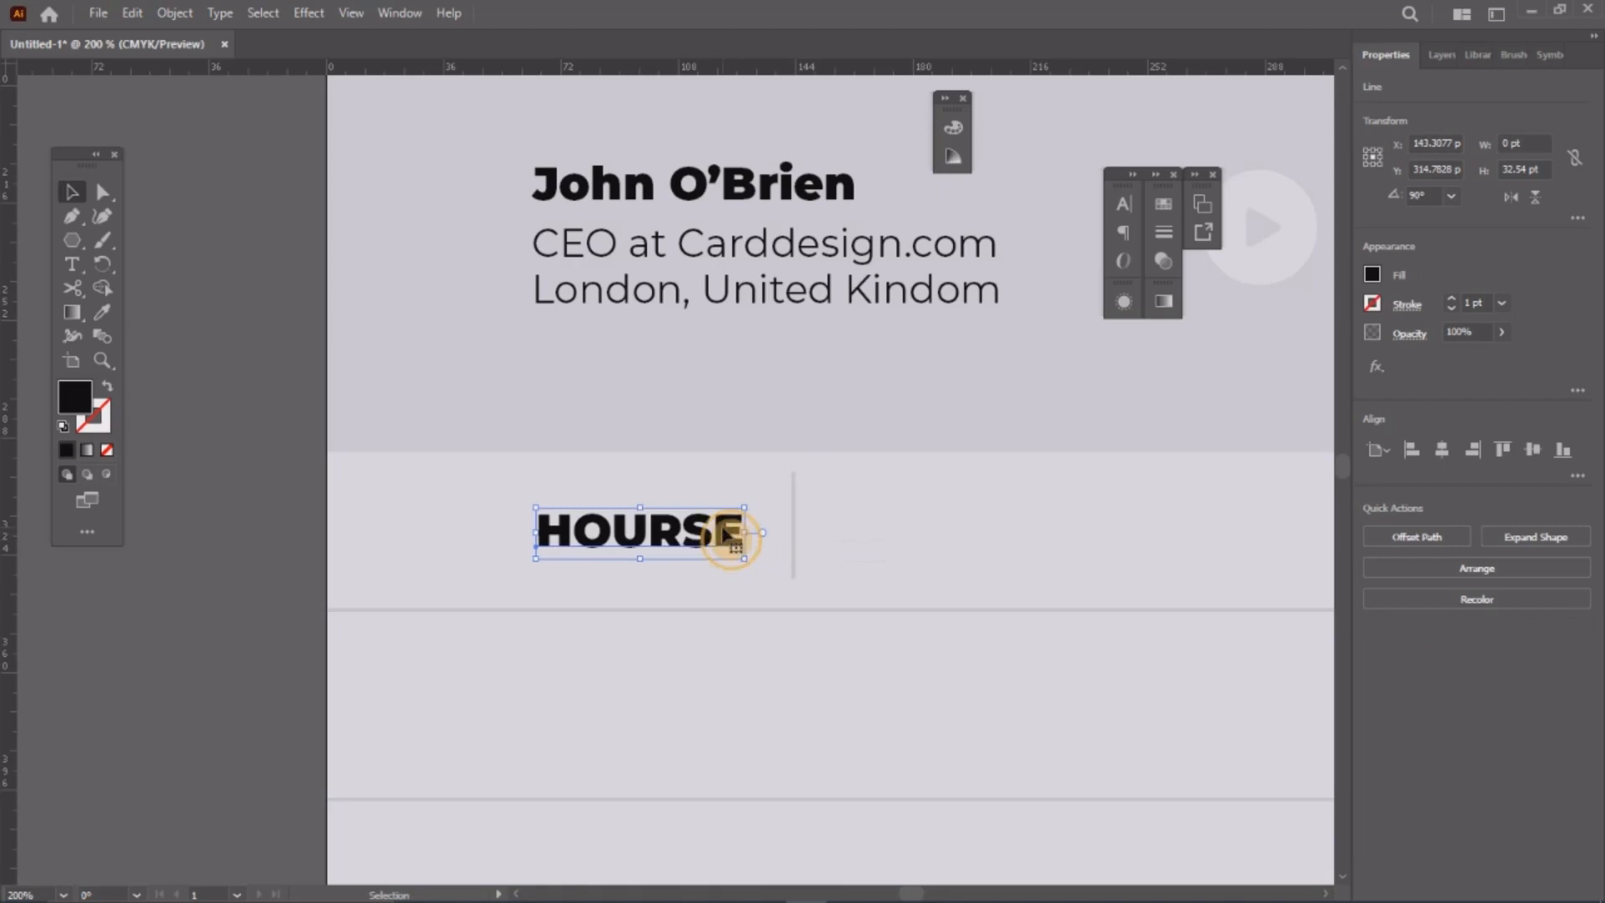
{"action": "left_click", "coordinate": [1164, 207]}
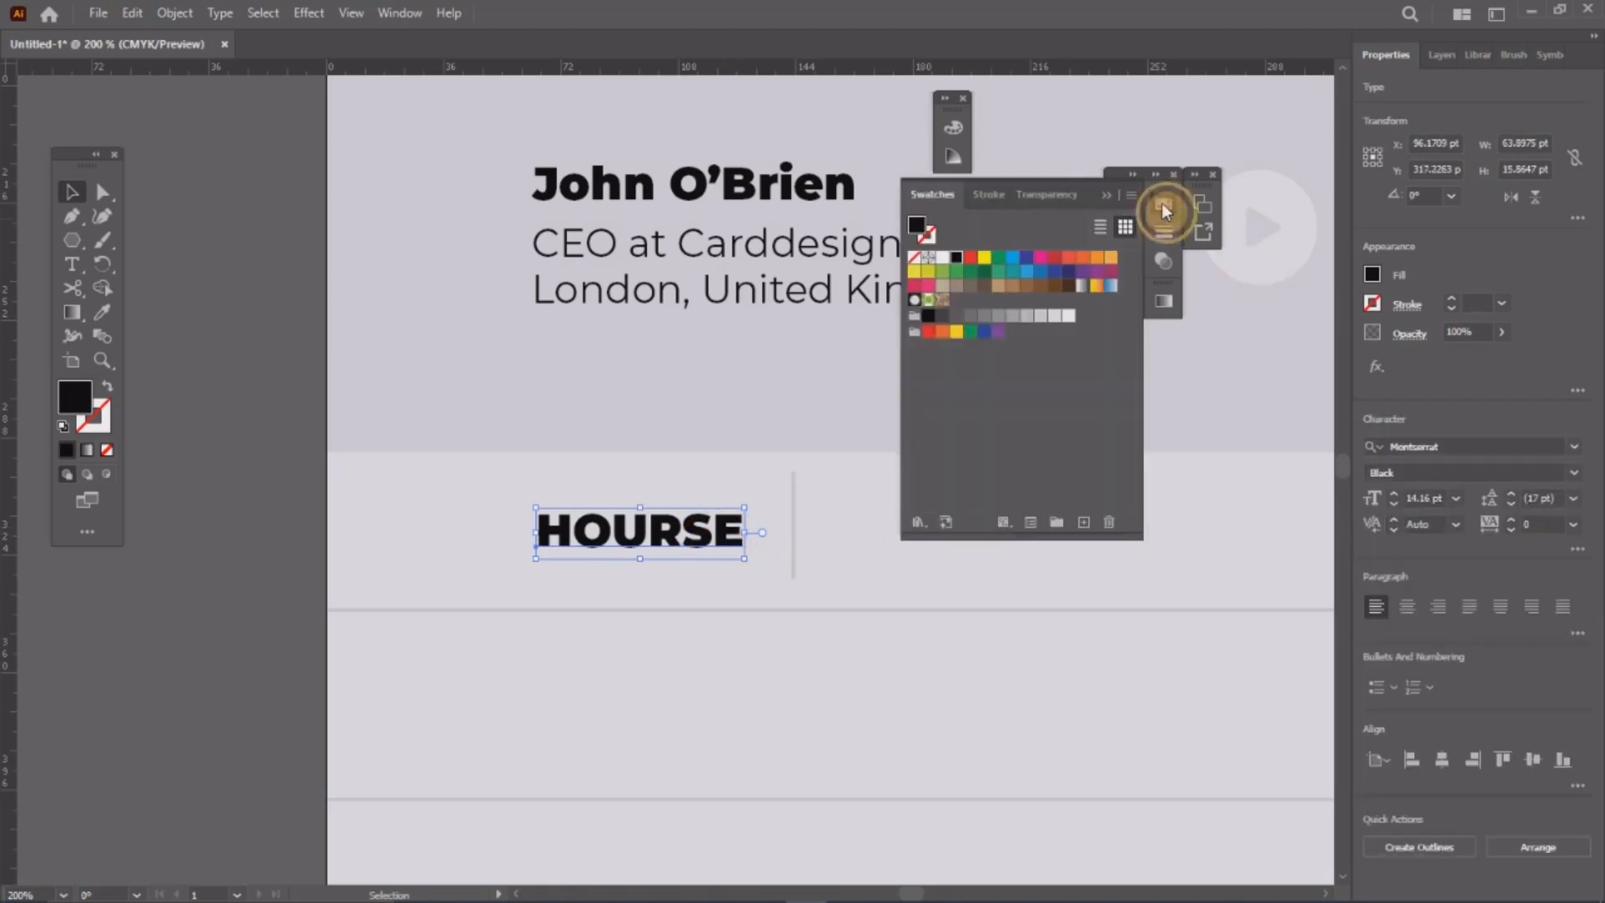
{"action": "left_click", "coordinate": [979, 322]}
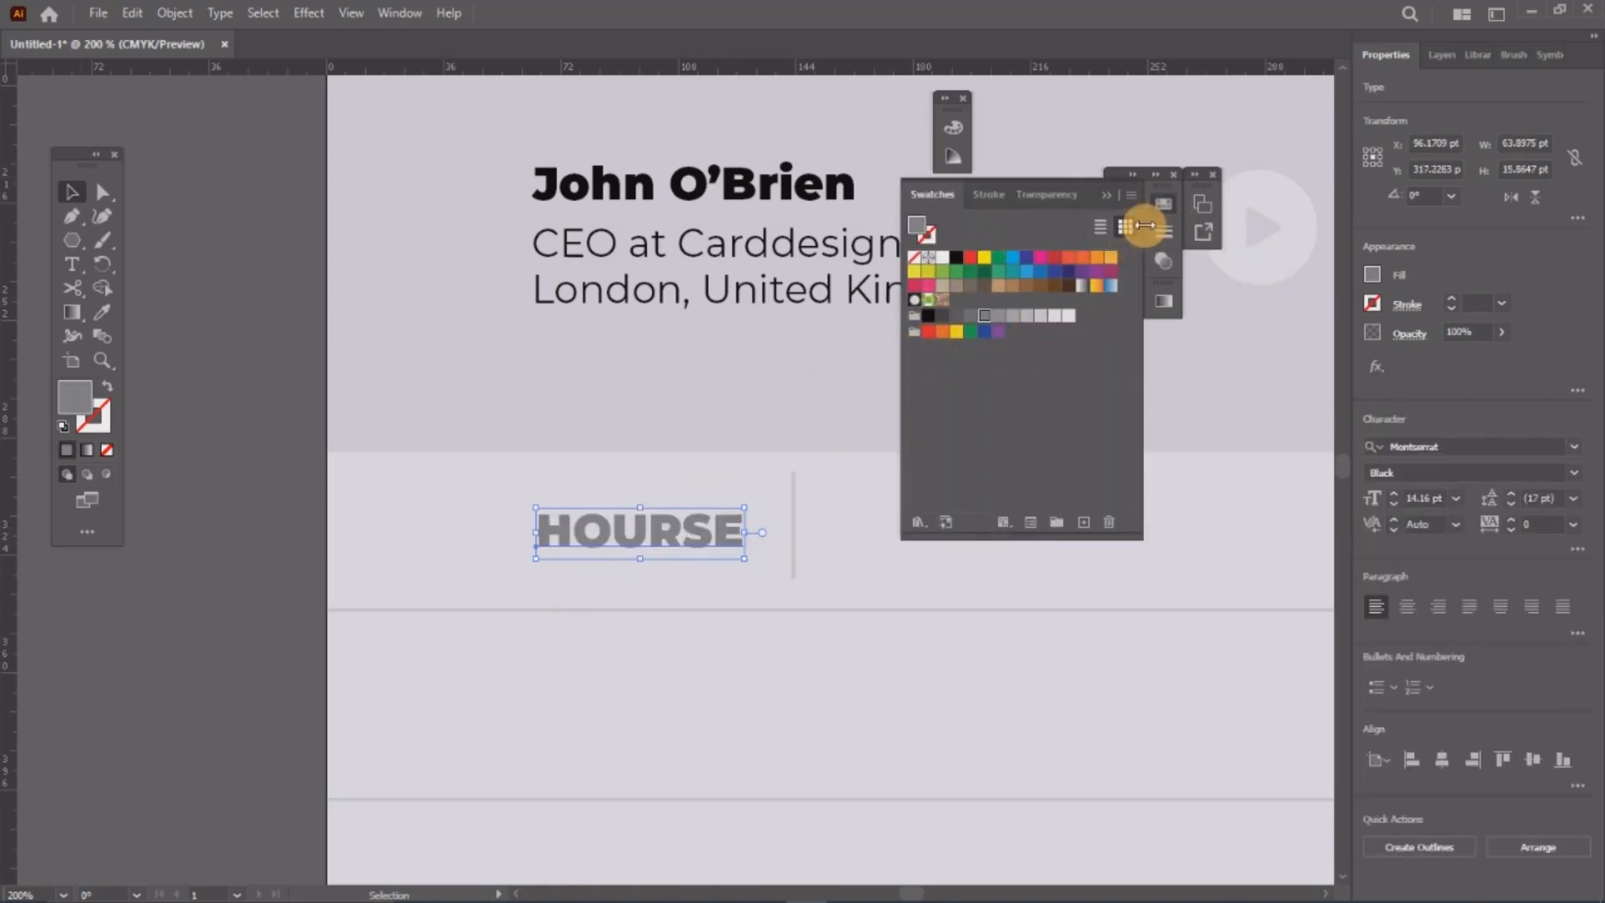
Step: Change HOURSE from Black to Montserrat Regular weight
{"action": "left_click", "coordinate": [1125, 208]}
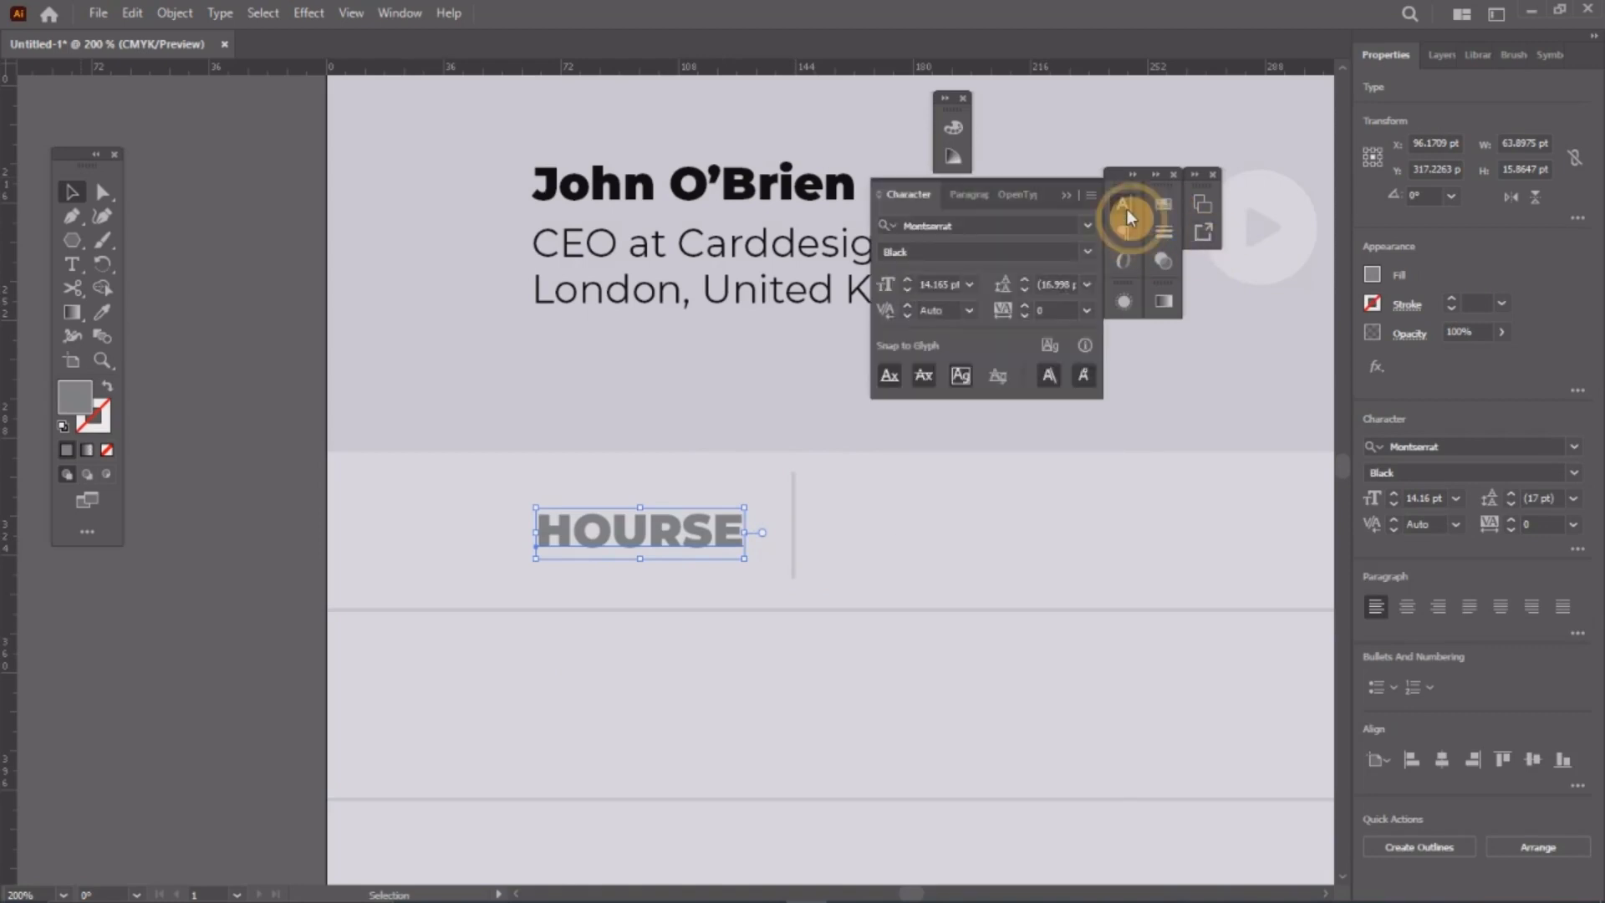
{"action": "left_click", "coordinate": [1085, 253]}
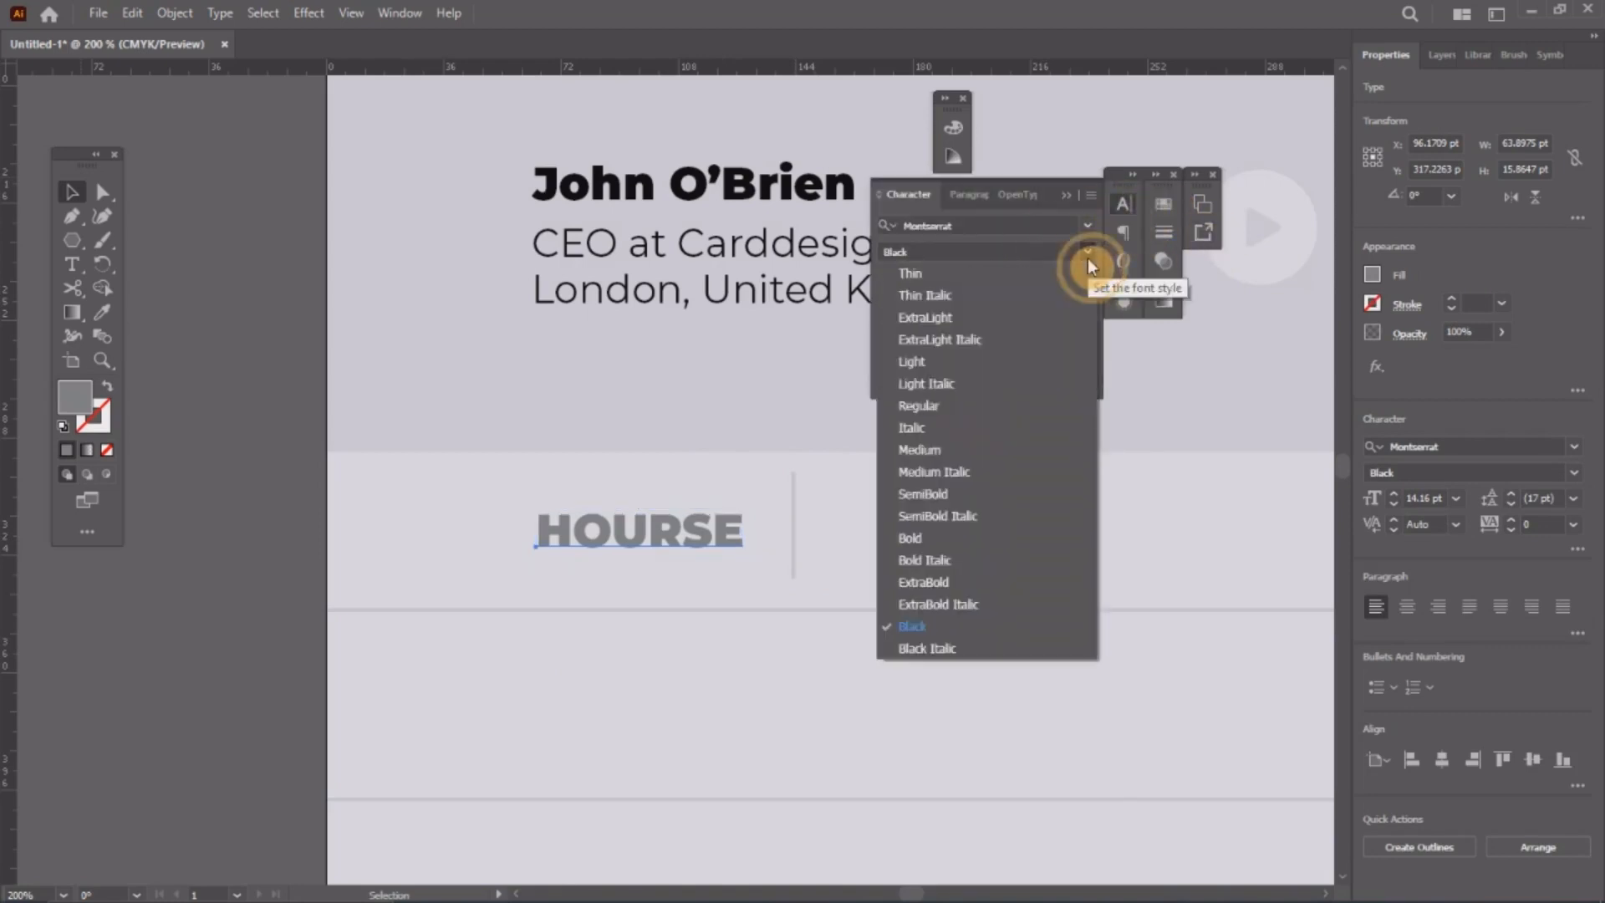
{"action": "left_click", "coordinate": [914, 409]}
{"action": "left_click", "coordinate": [1124, 209]}
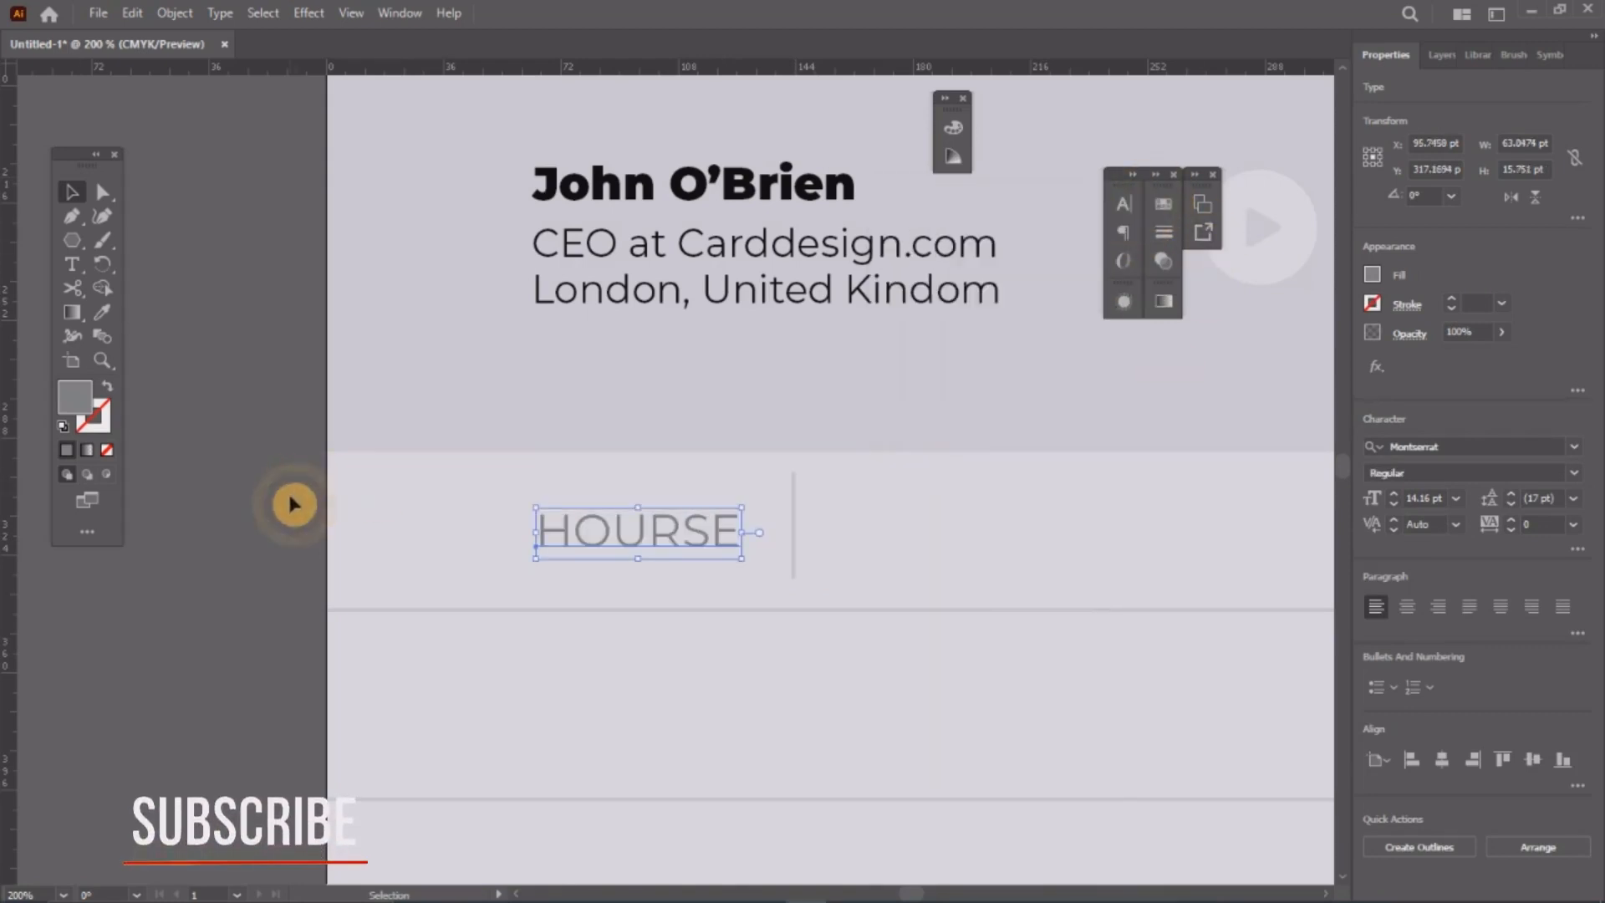
{"action": "left_click", "coordinate": [287, 501]}
{"action": "scroll", "coordinate": [547, 468], "scroll_direction": "down", "scroll_amount": 4}
{"action": "scroll", "coordinate": [577, 461], "scroll_direction": "up", "scroll_amount": 2}
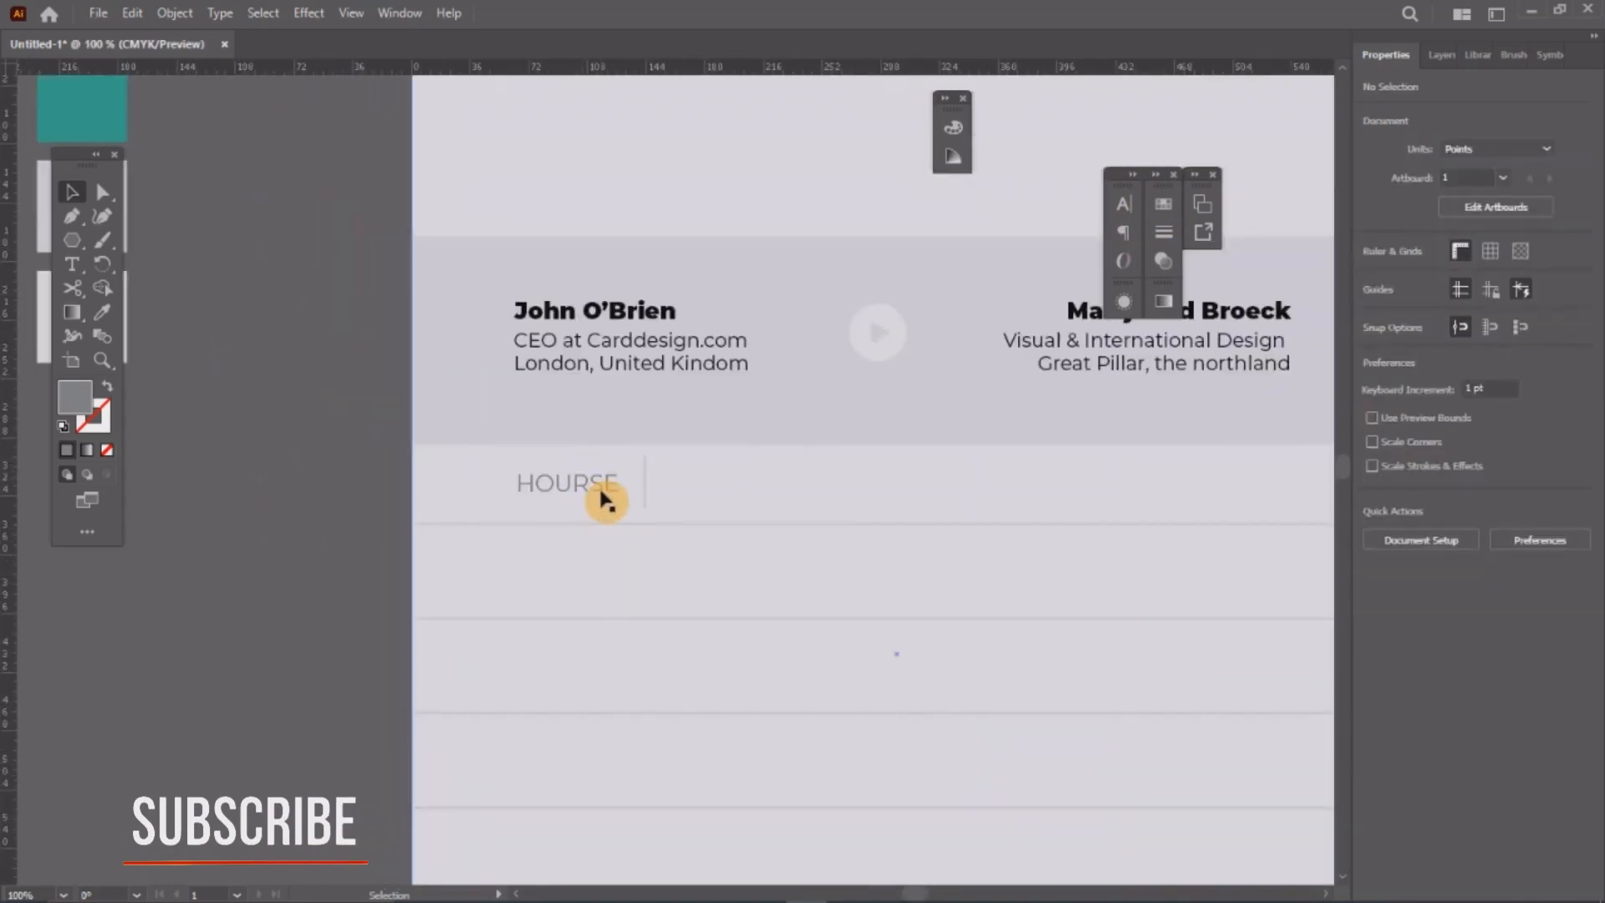
Step: Copy HOURSE to the right of the divider and retype the copy as TASTK DESCRIPTION
{"action": "left_click", "coordinate": [601, 491]}
{"action": "left_click_drag", "start_coordinate": [600, 493], "coordinate": [761, 503]}
{"action": "double_click", "coordinate": [758, 484]}
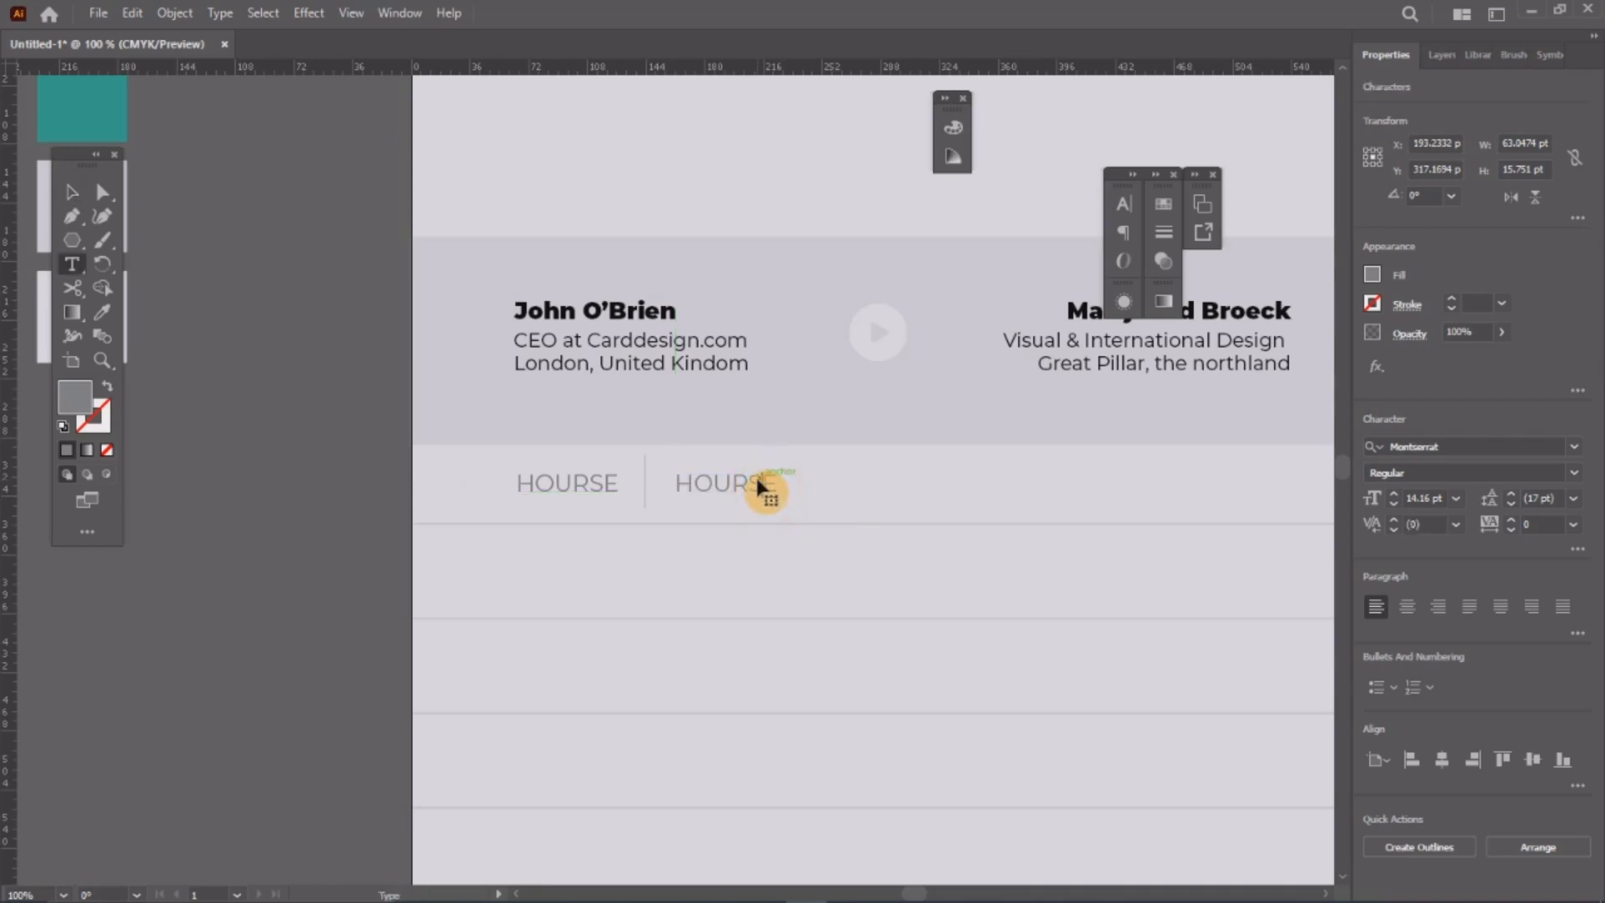
{"action": "double_click", "coordinate": [757, 482]}
{"action": "type", "text": "T"}
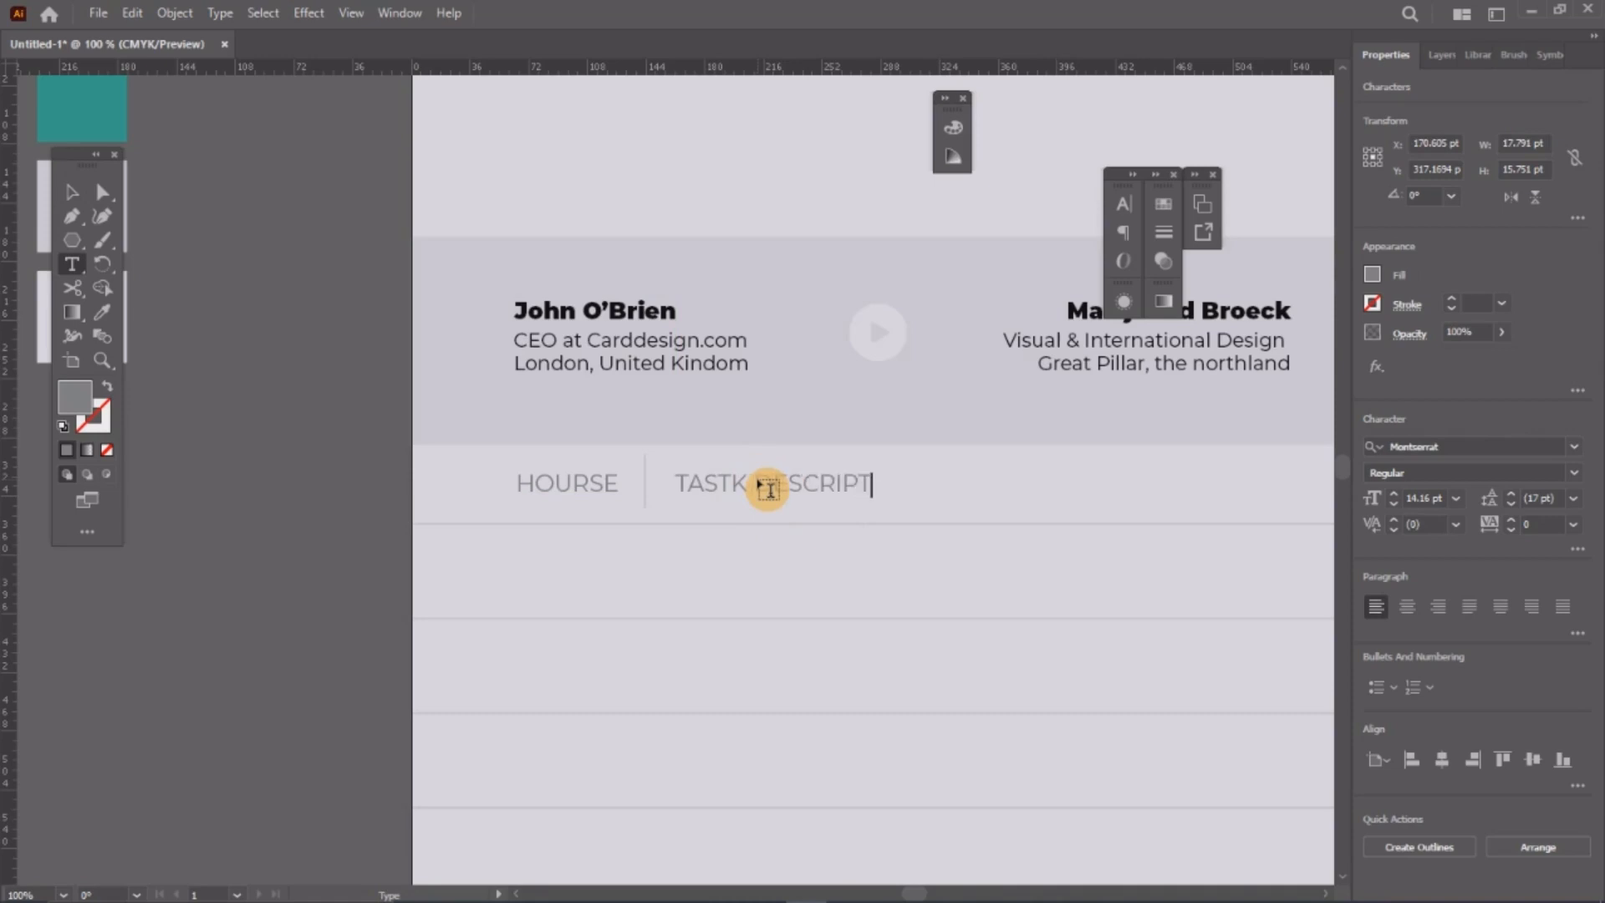
{"action": "type", "text": "ASTI DESCRIPTION"}
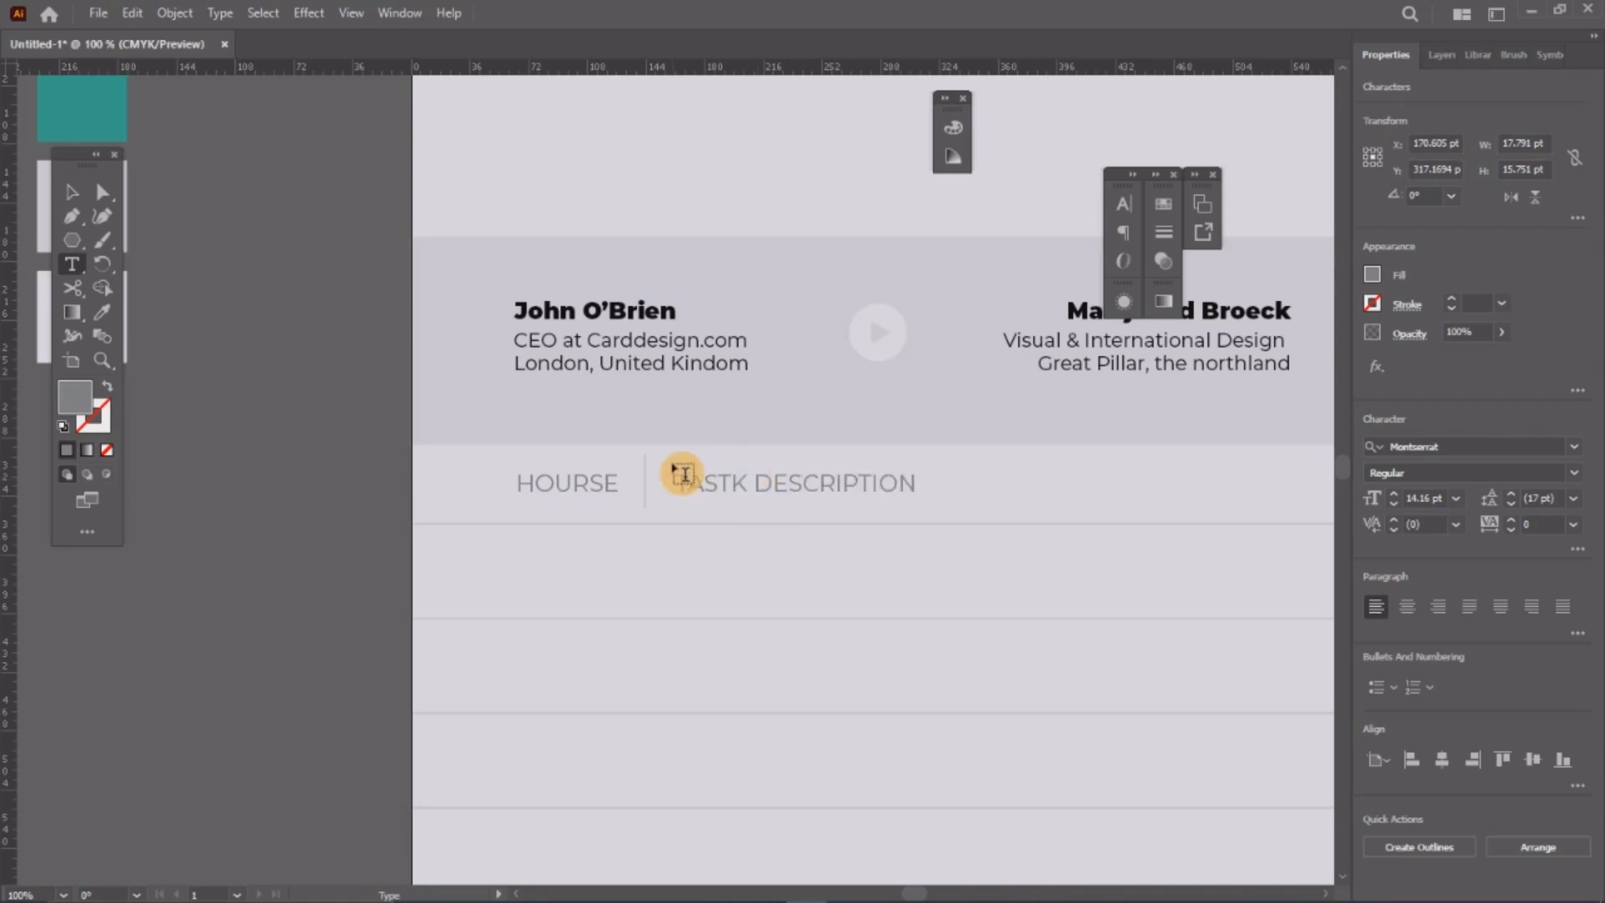
Step: Set both the HOURSE and TASTK DESCRIPTION headings to Montserrat Bold
{"action": "left_click", "coordinate": [72, 194]}
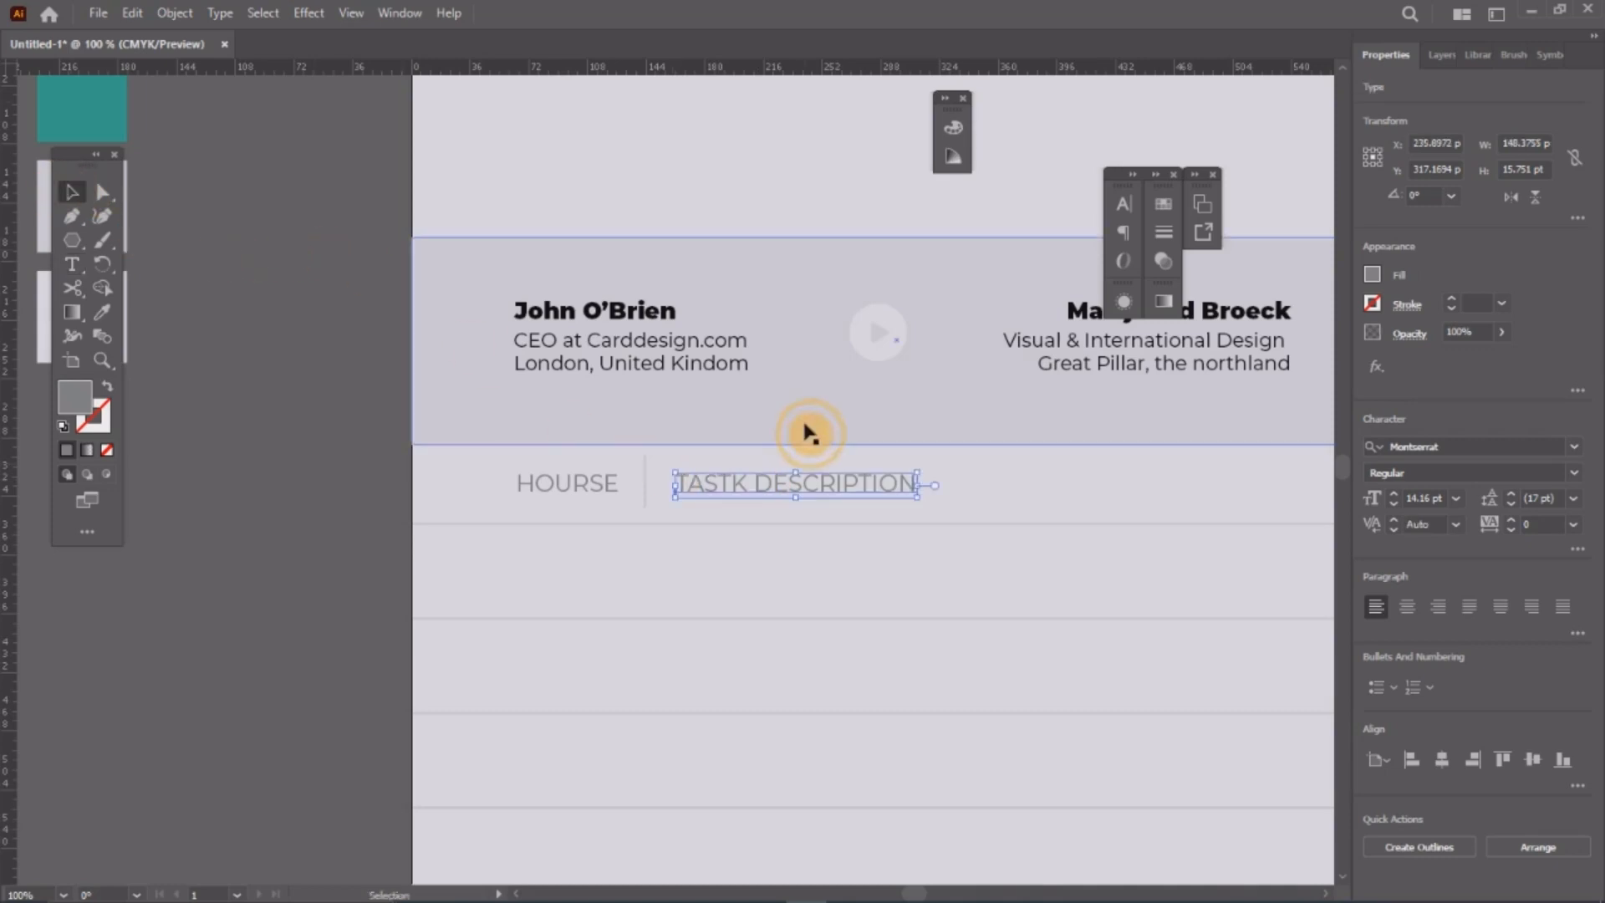
{"action": "left_click", "coordinate": [595, 483], "text": "shift"}
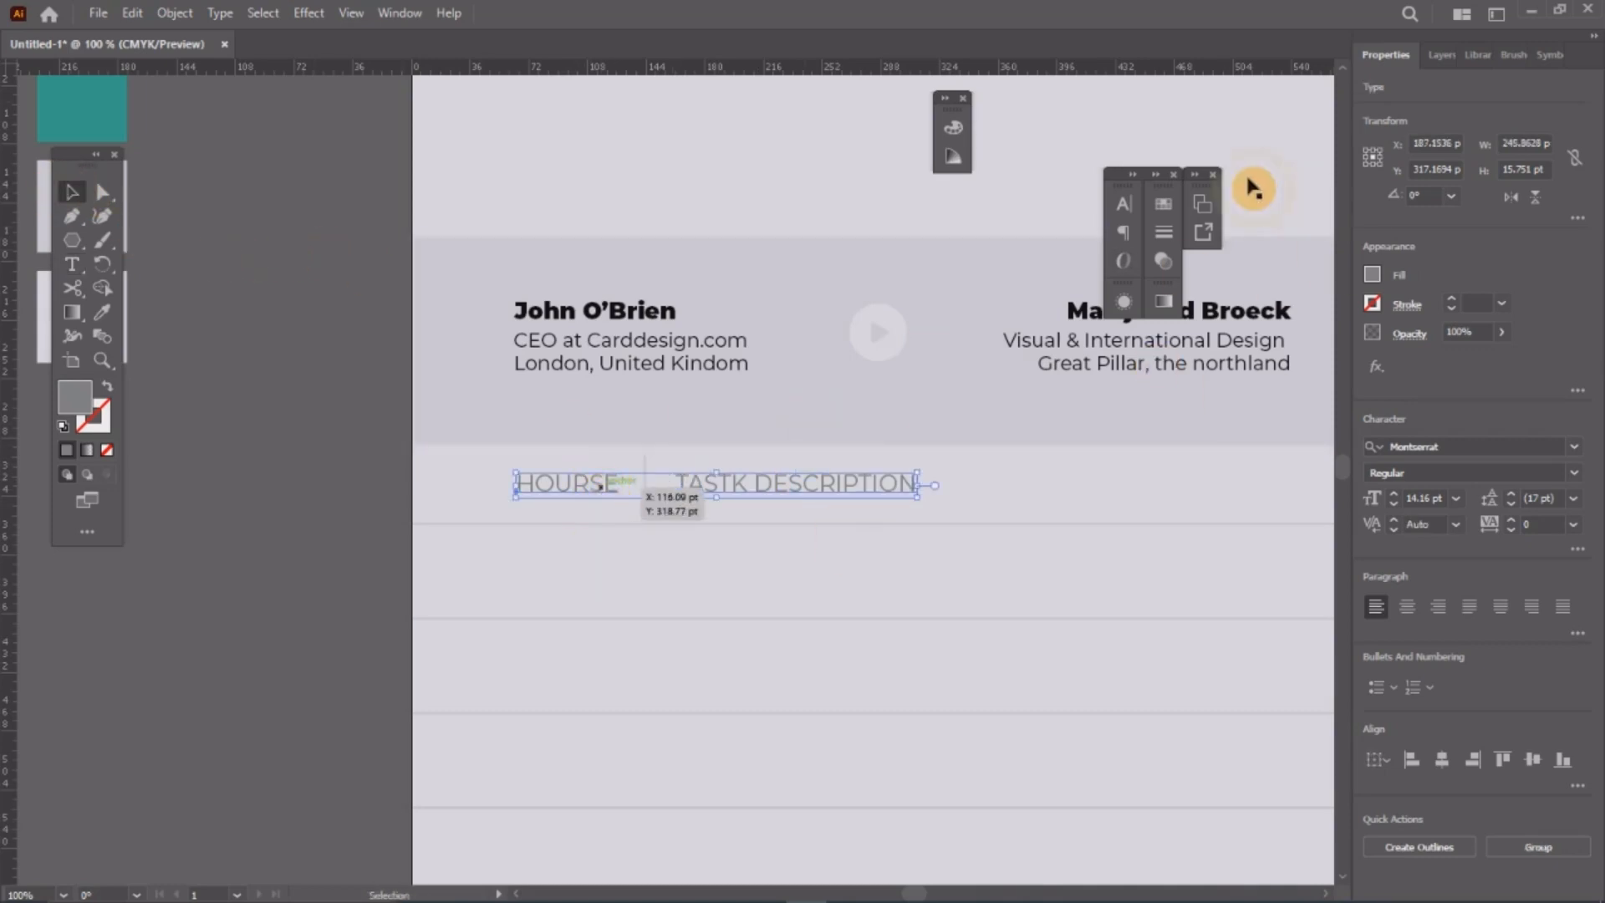
{"action": "left_click", "coordinate": [1121, 219]}
{"action": "left_click", "coordinate": [1088, 254]}
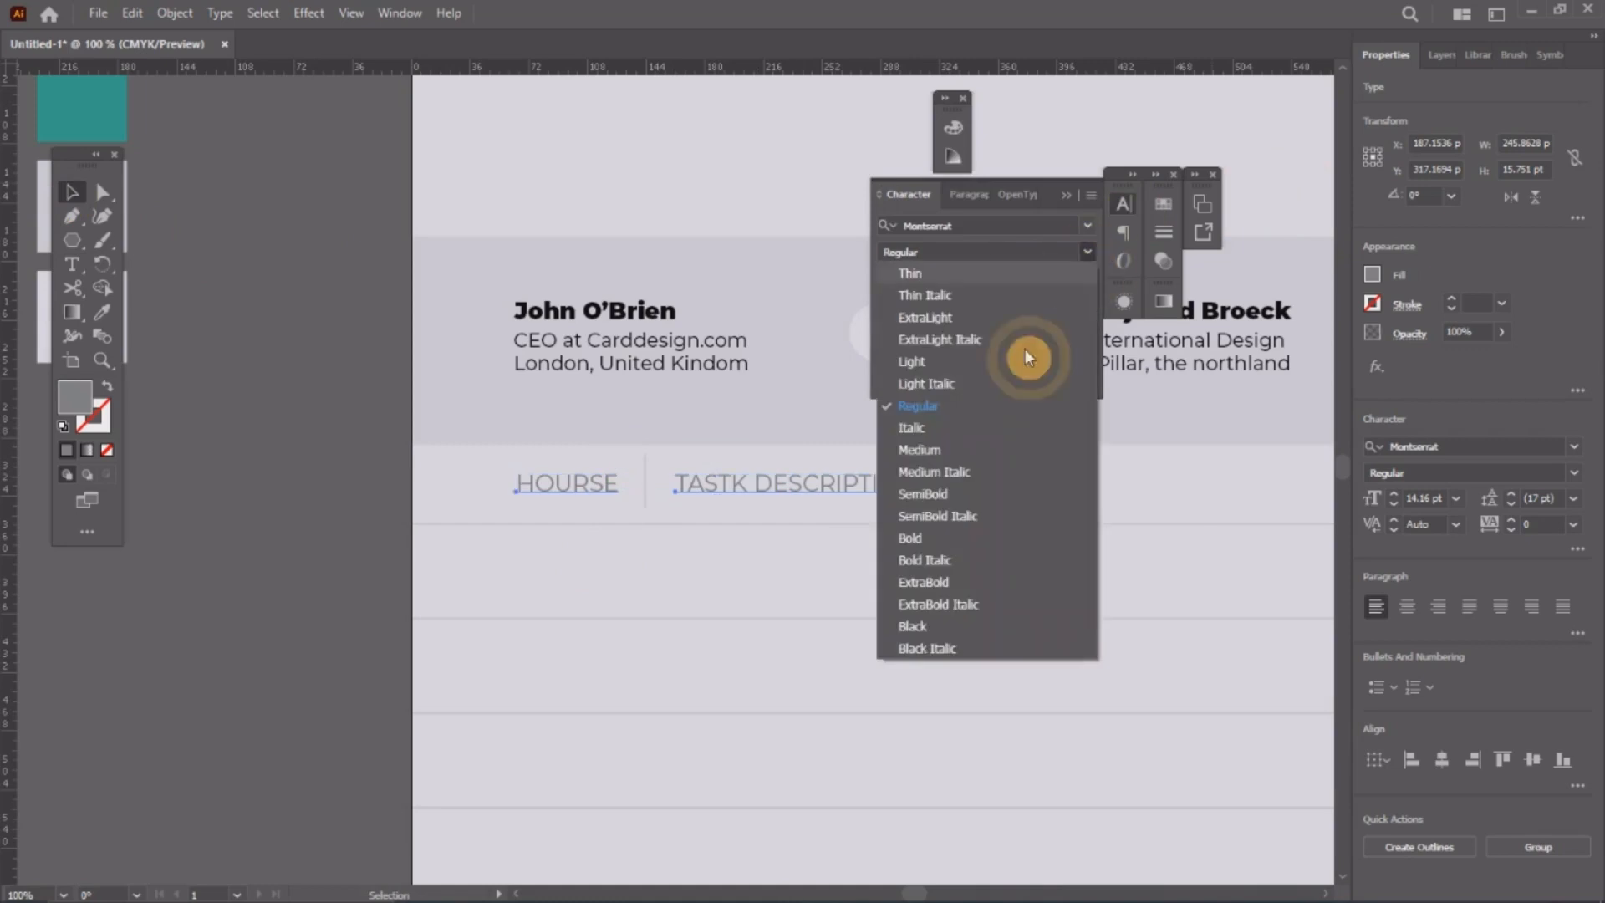
{"action": "left_click", "coordinate": [906, 539]}
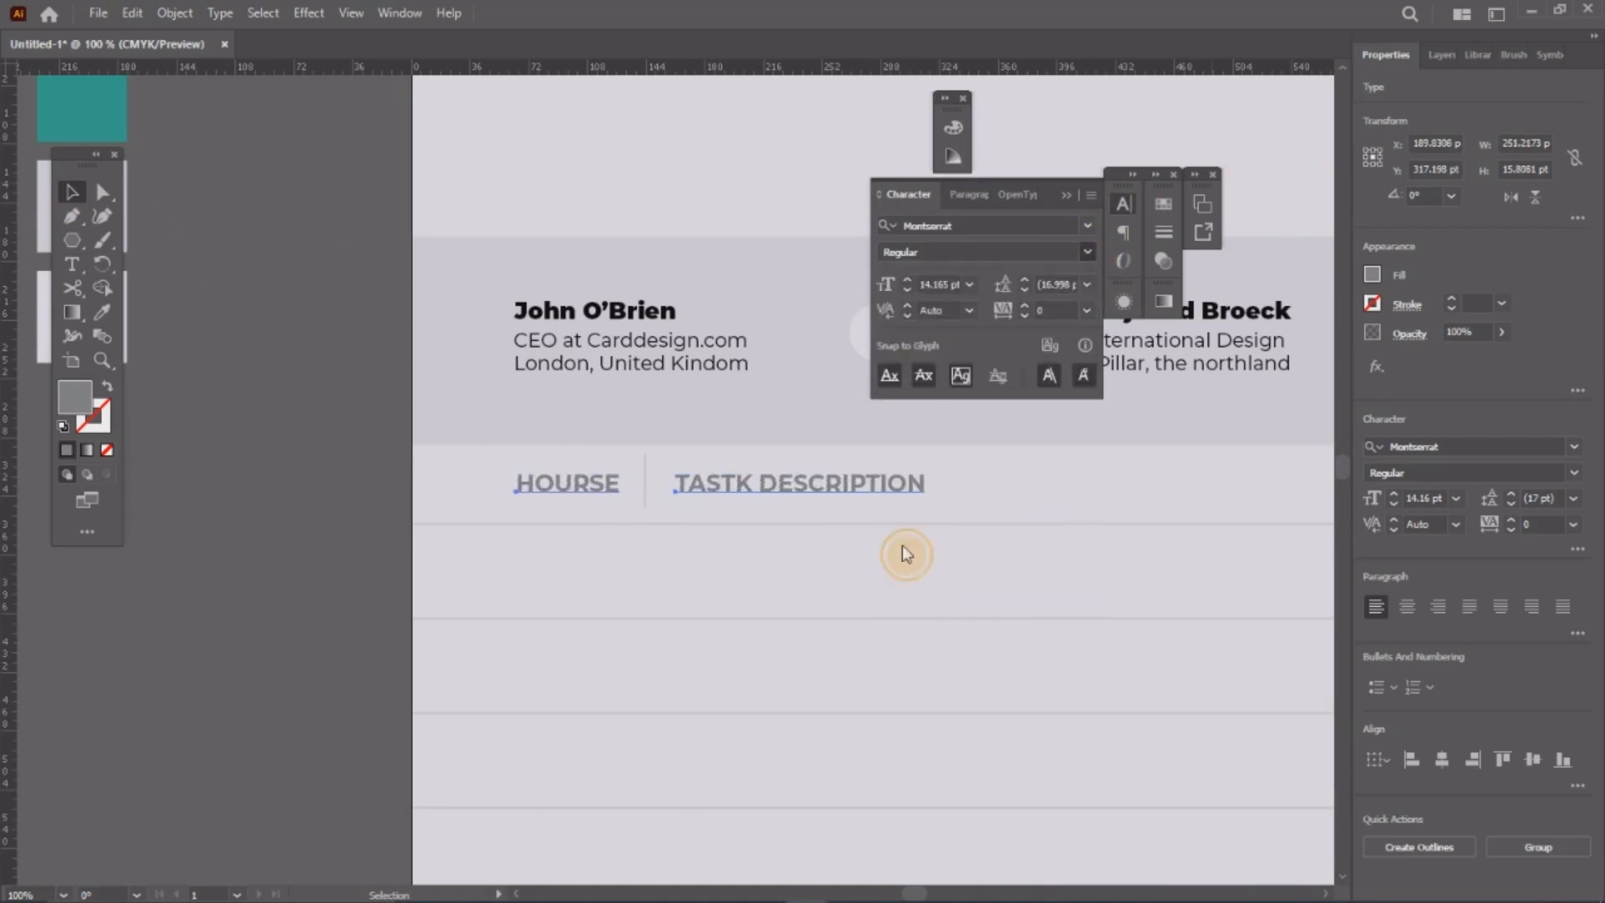
{"action": "left_click", "coordinate": [1123, 213]}
{"action": "left_click", "coordinate": [358, 397]}
{"action": "scroll", "coordinate": [619, 404], "scroll_direction": "down", "scroll_amount": 2}
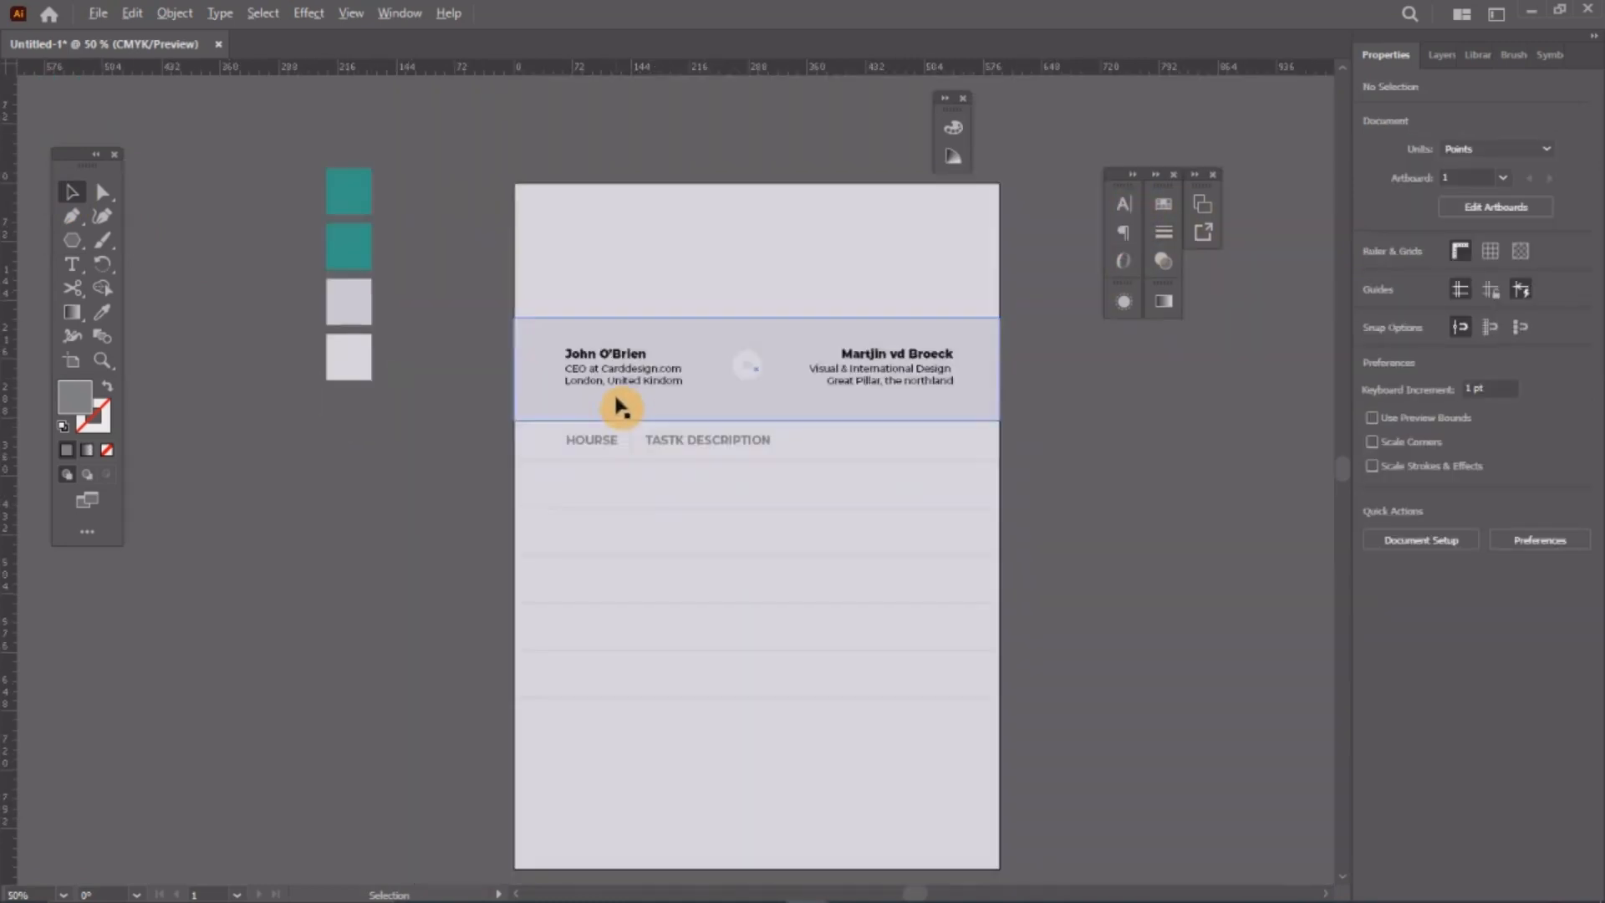
Step: Duplicate the divider and TASTK DESCRIPTION heading further right along the header row
{"action": "left_click_drag", "start_coordinate": [863, 432], "coordinate": [805, 443]}
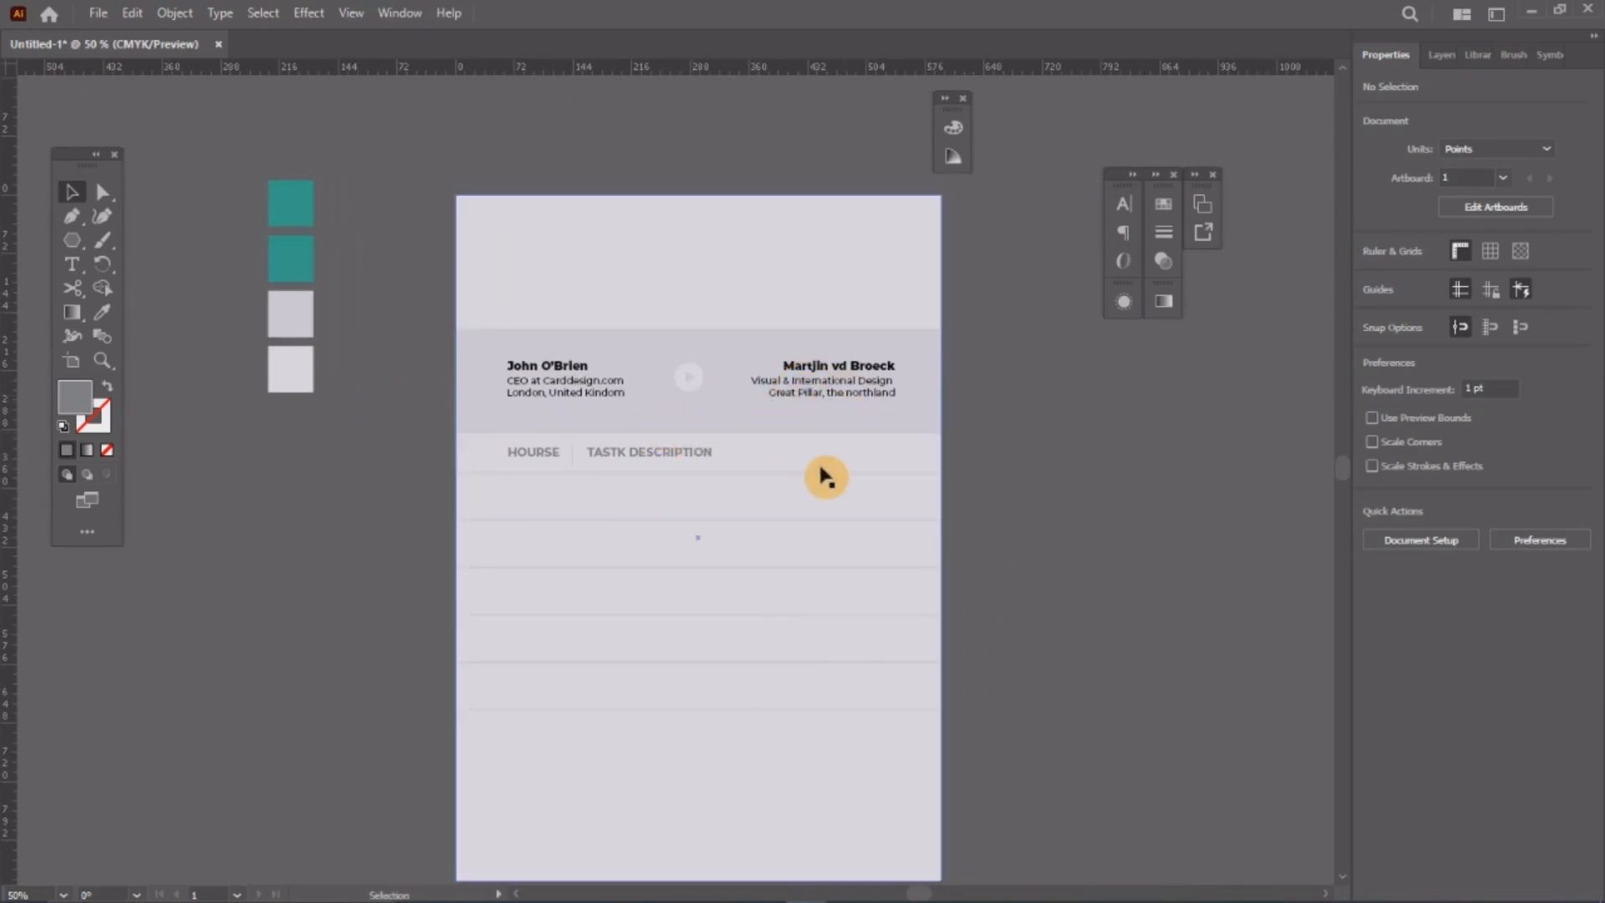
{"action": "scroll", "coordinate": [727, 468], "scroll_direction": "up", "scroll_amount": 1}
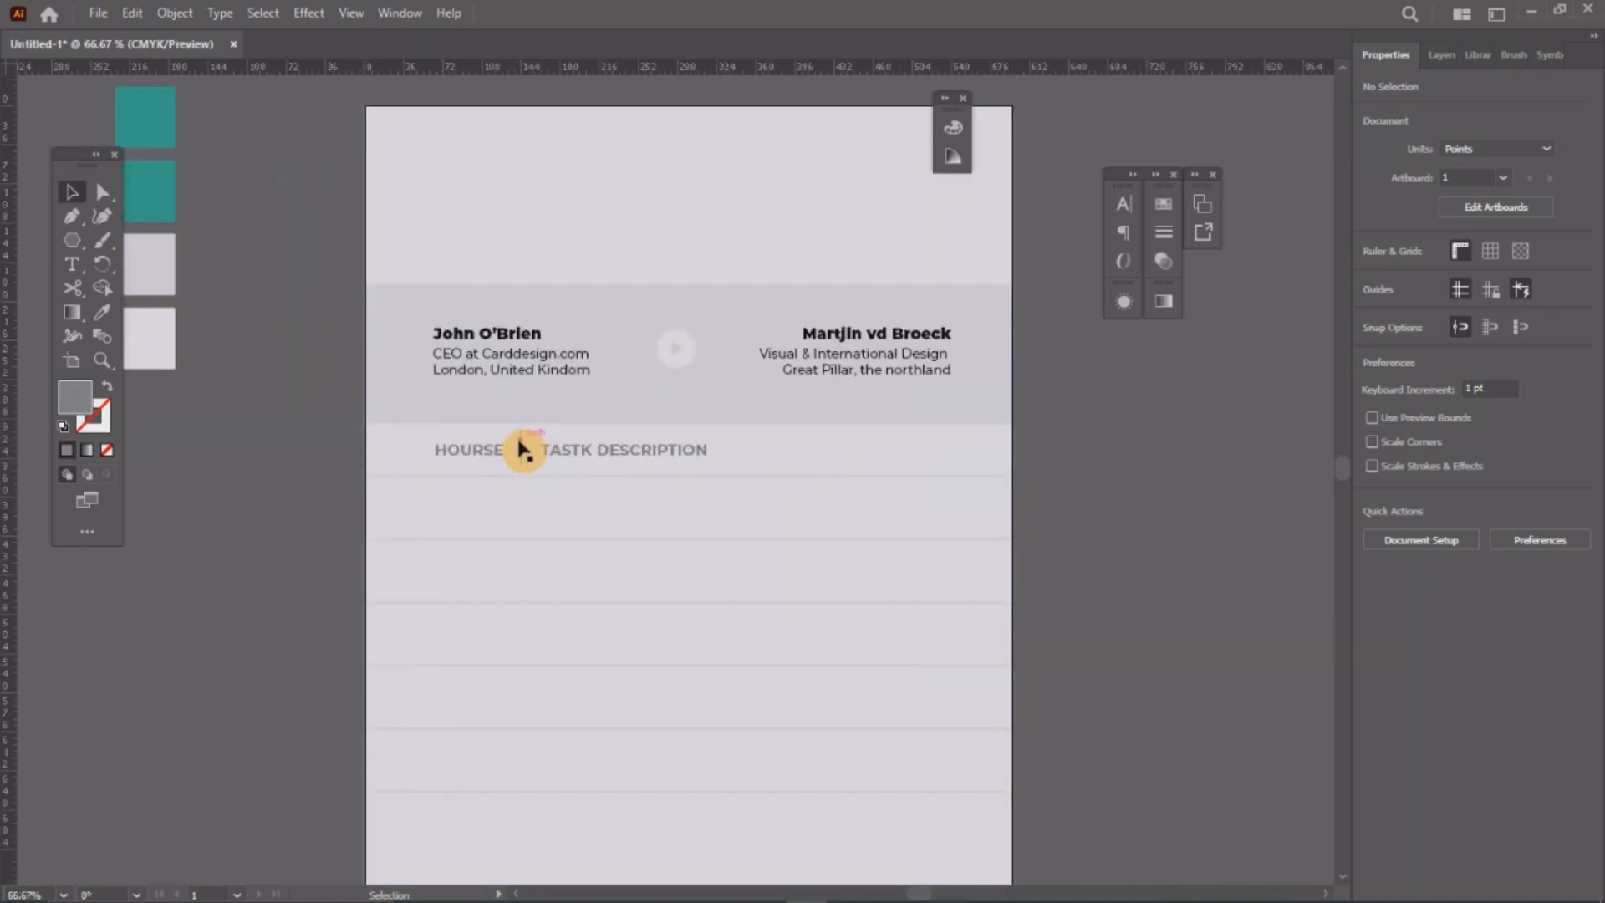
{"action": "left_click", "coordinate": [583, 456], "text": "shift"}
{"action": "left_click_drag", "start_coordinate": [583, 456], "coordinate": [905, 455]}
{"action": "key", "text": "ctrl+shift+a"}
Step: Retype the copy as RATES, place it beside its divider, then duplicate both further right
{"action": "scroll", "coordinate": [945, 455], "scroll_direction": "up", "scroll_amount": 2}
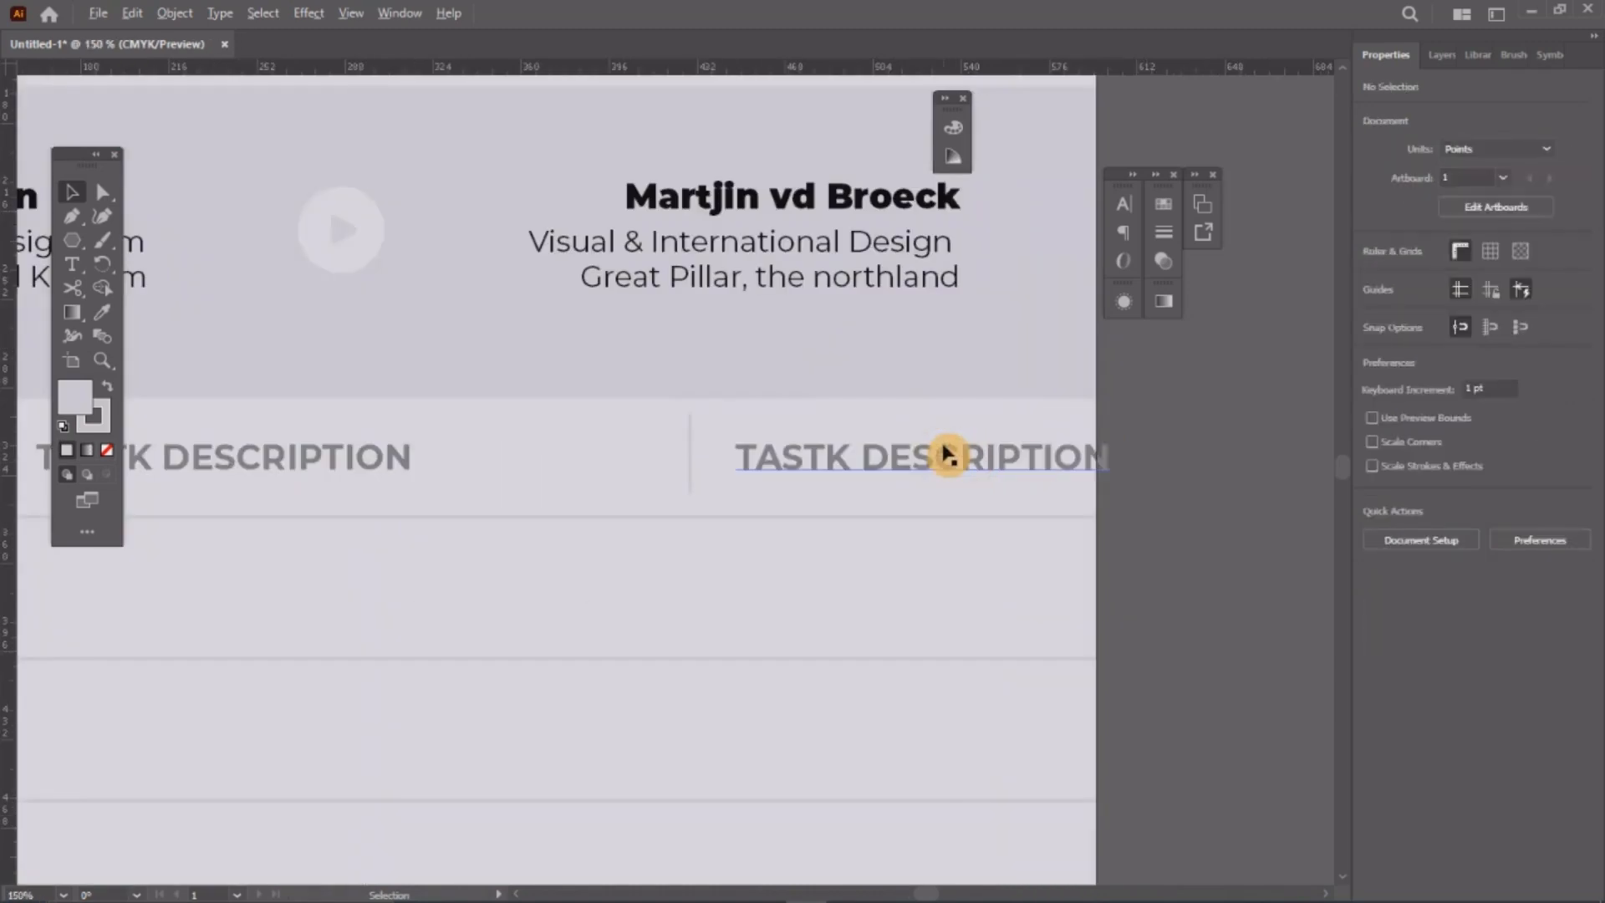
{"action": "key", "text": "t"}
{"action": "triple_click", "coordinate": [940, 466]}
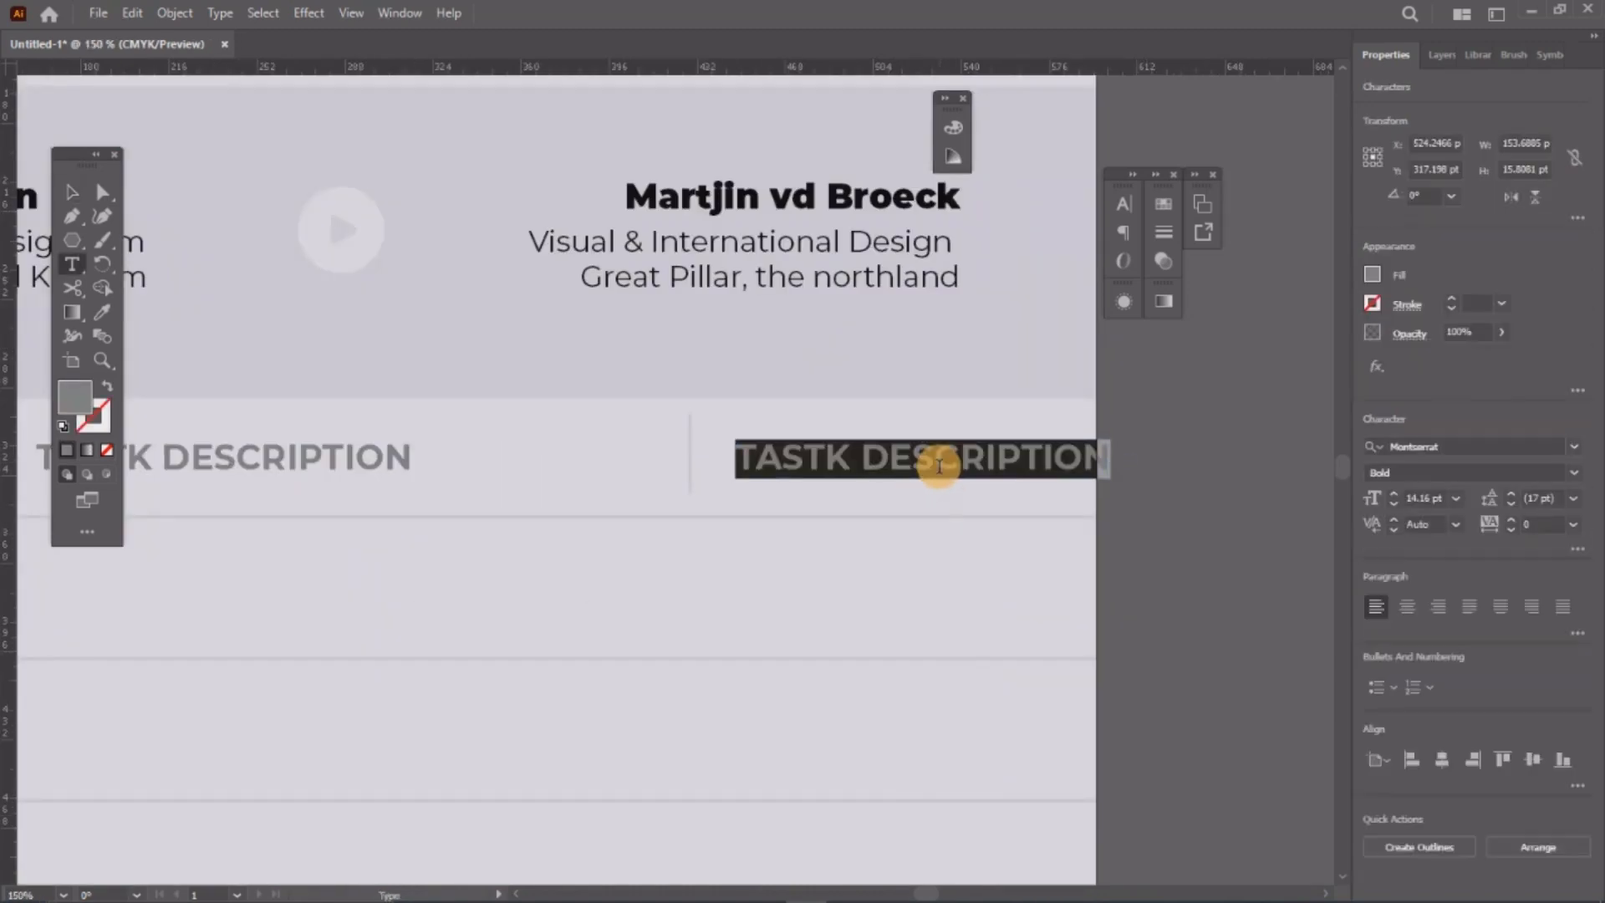
{"action": "type", "text": "RATES"}
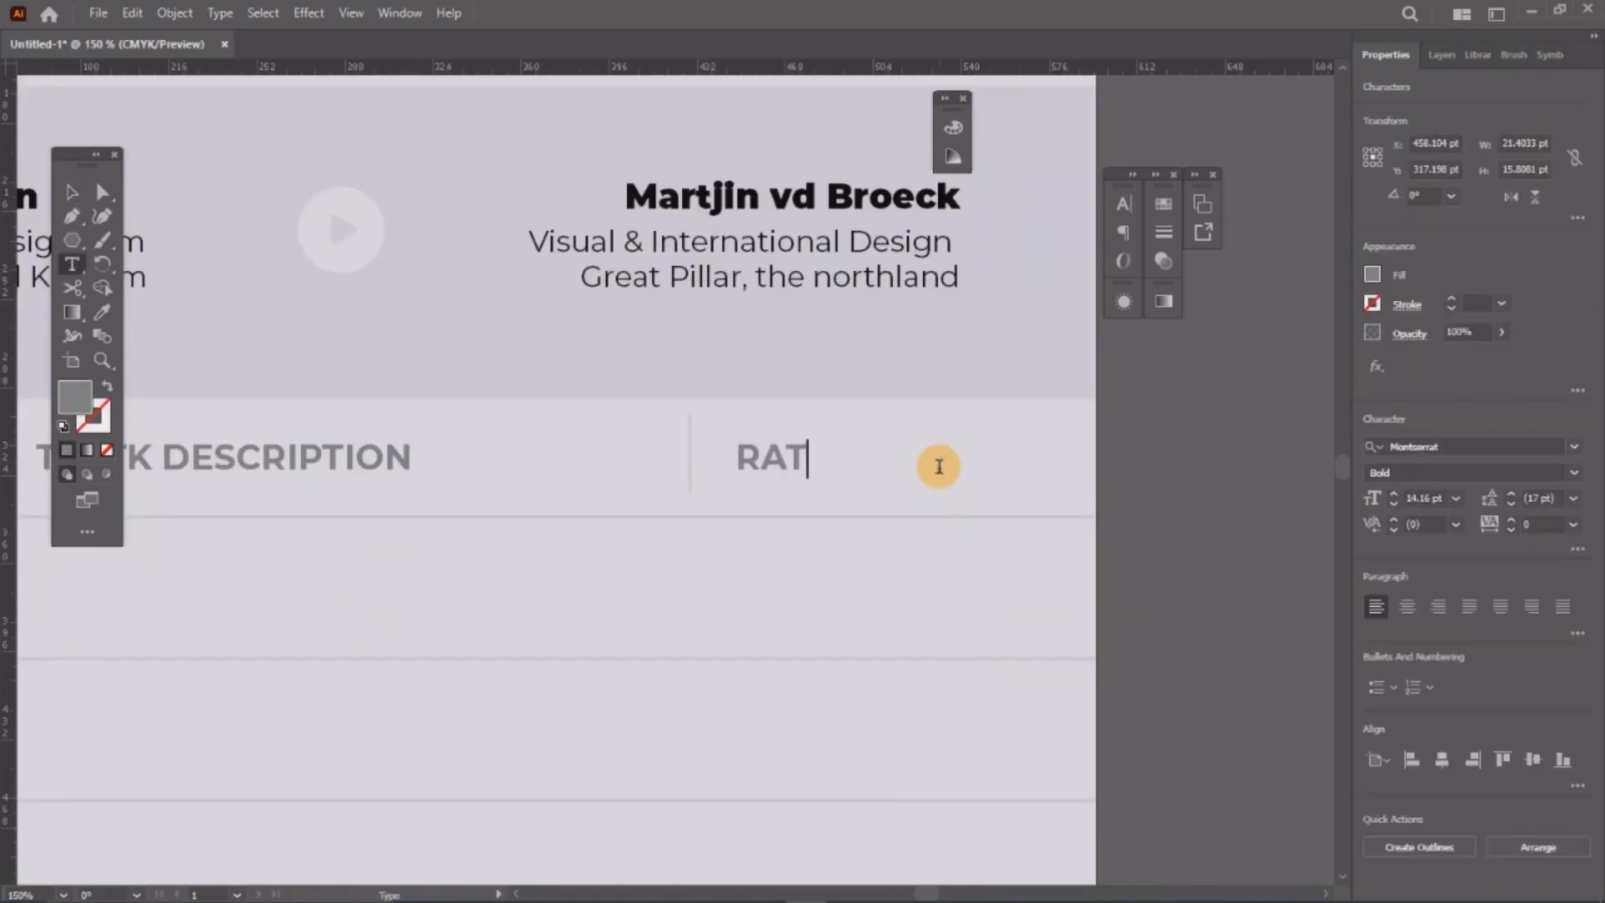
{"action": "left_click", "coordinate": [79, 199]}
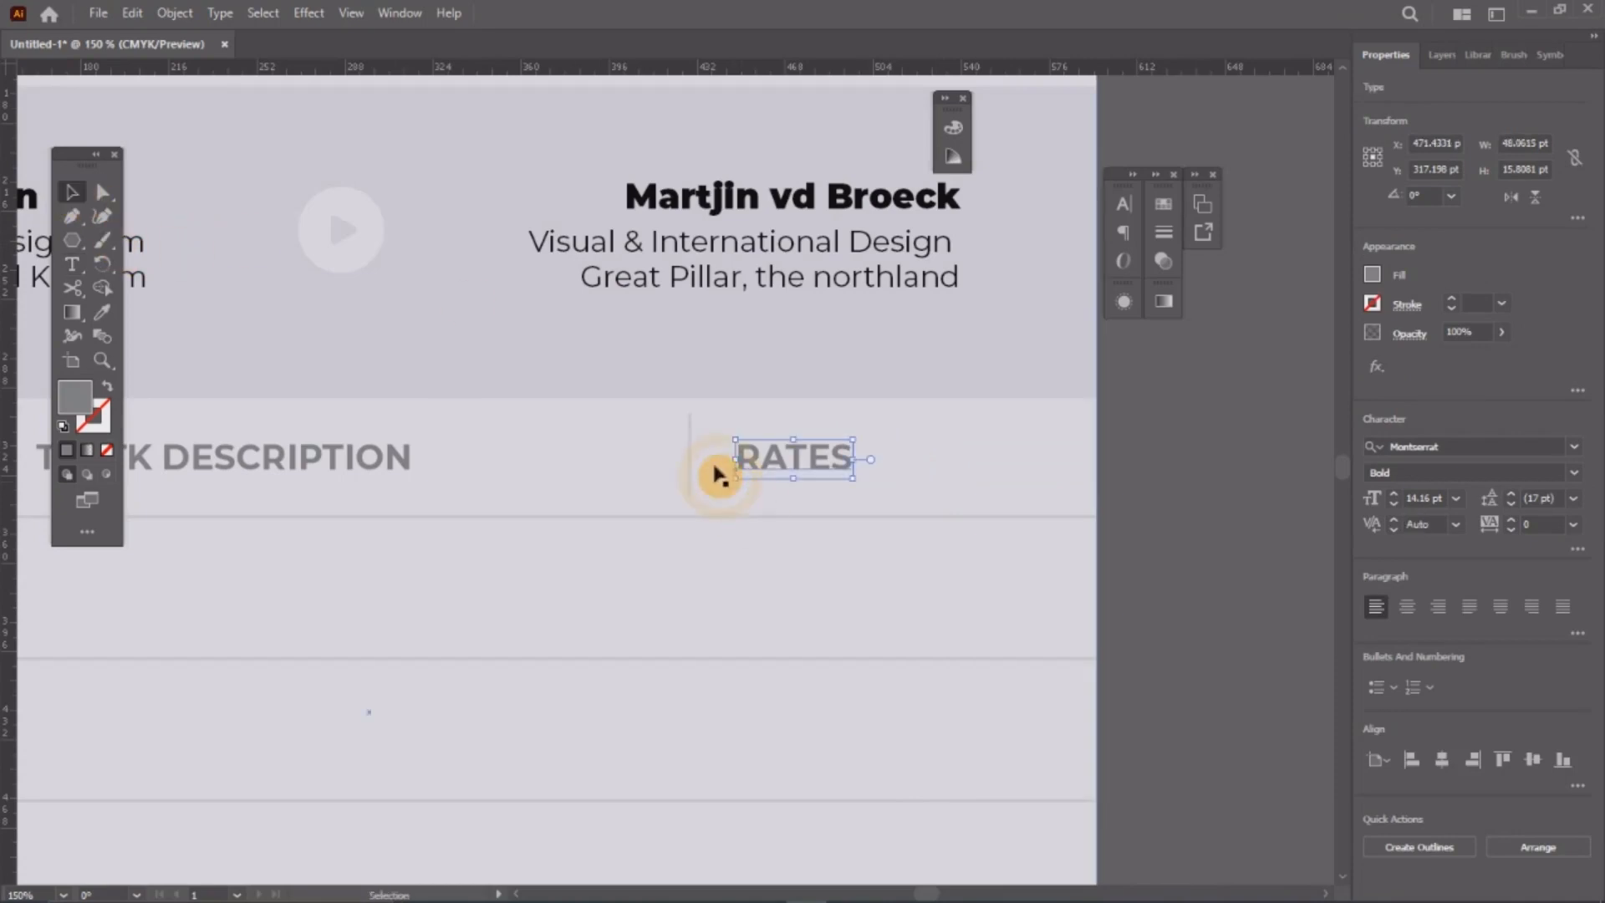
{"action": "left_click_drag", "start_coordinate": [756, 453], "coordinate": [592, 457]}
{"action": "left_click", "coordinate": [690, 470], "text": "shift"}
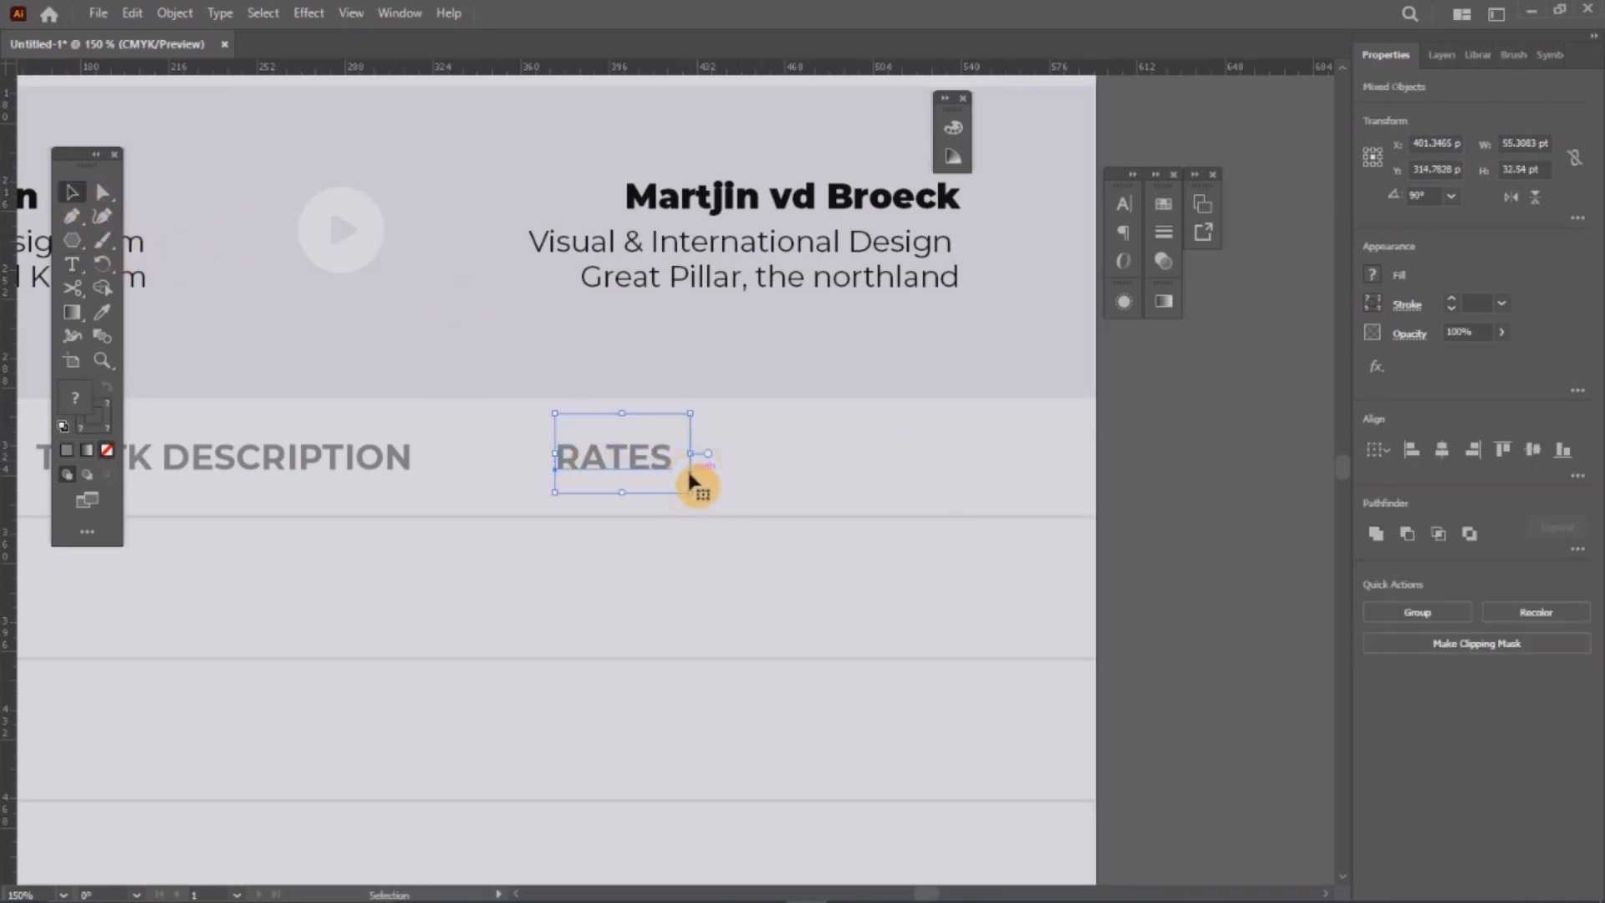
{"action": "left_click_drag", "start_coordinate": [694, 476], "coordinate": [863, 488]}
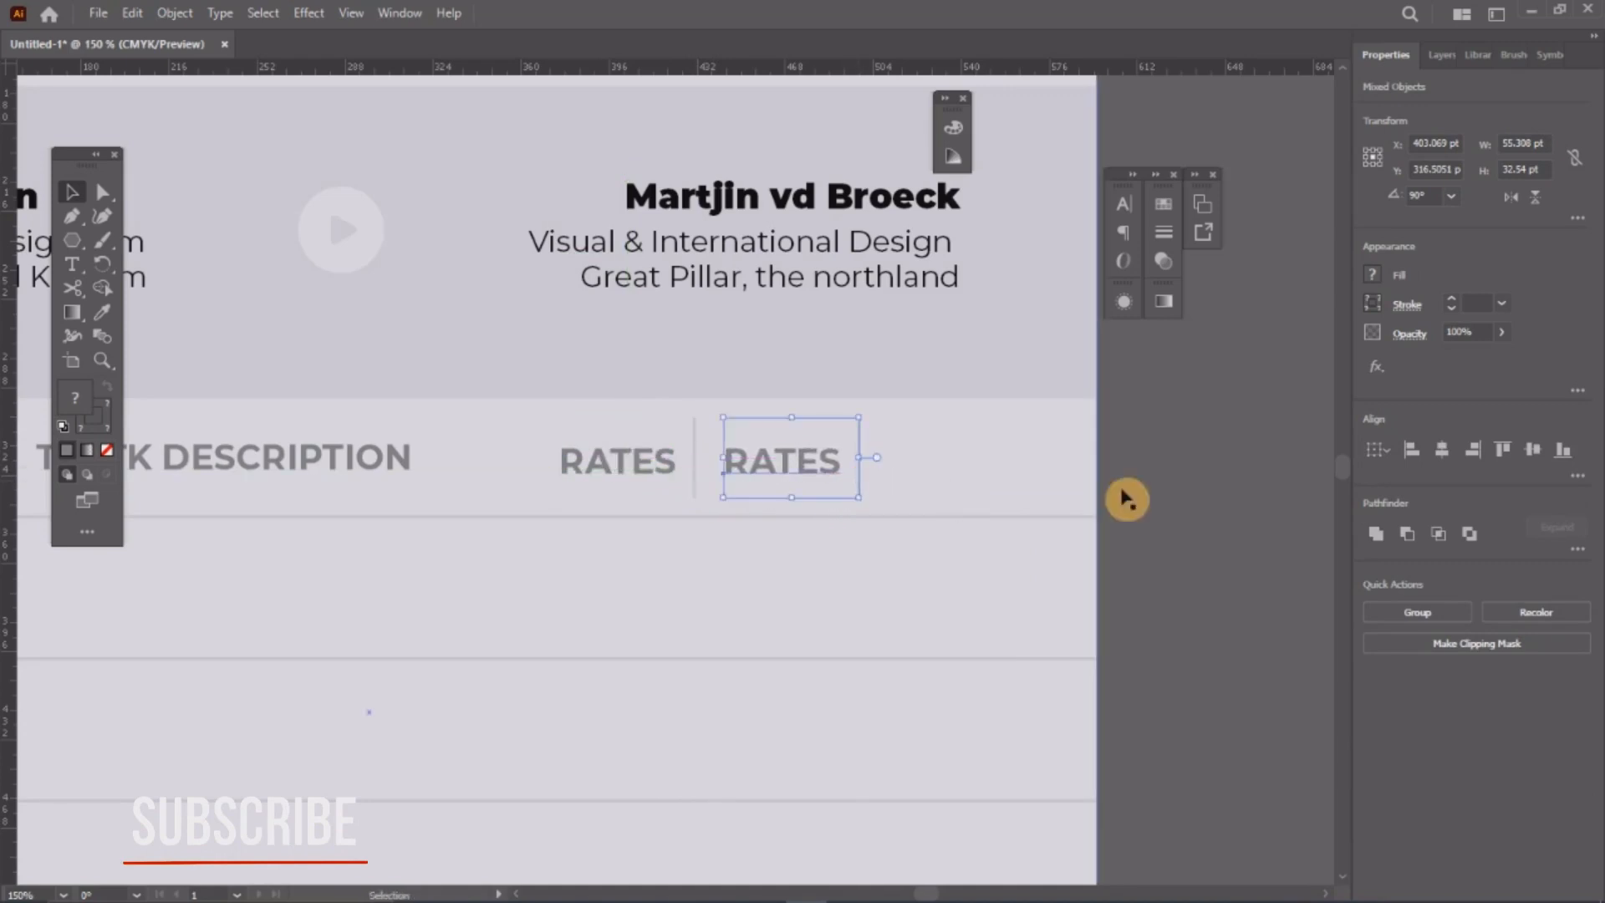
Step: Retype the copied RATES heading as LINE TOTAL and move its divider right past it
{"action": "left_click", "coordinate": [1121, 498]}
{"action": "key", "text": "t"}
{"action": "left_click", "coordinate": [810, 468]}
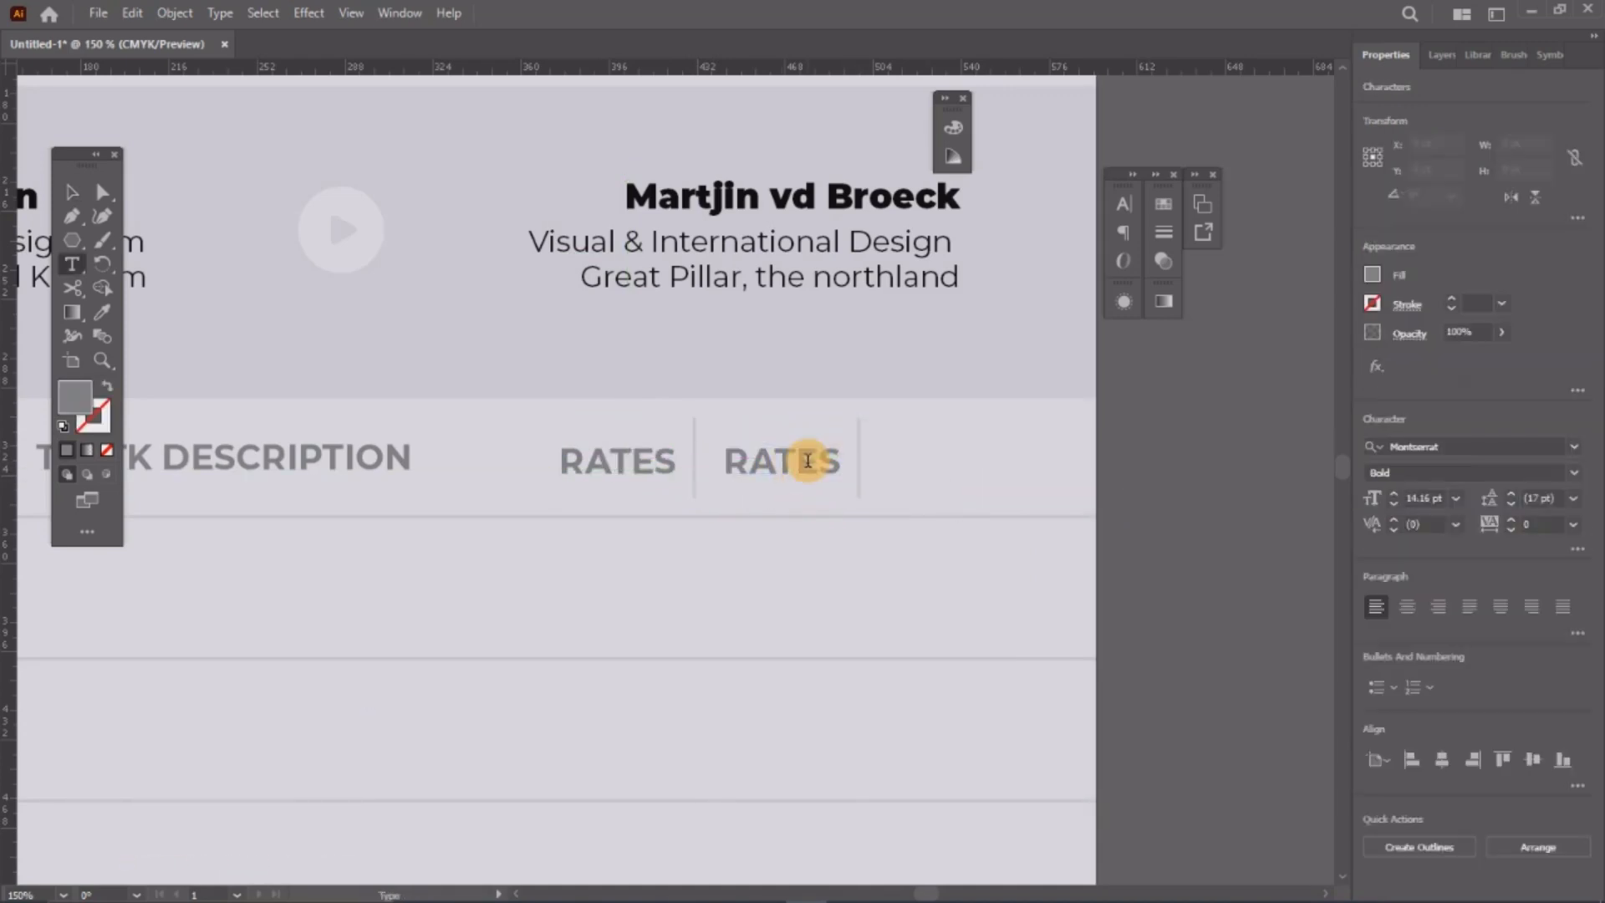
{"action": "double_click", "coordinate": [808, 462]}
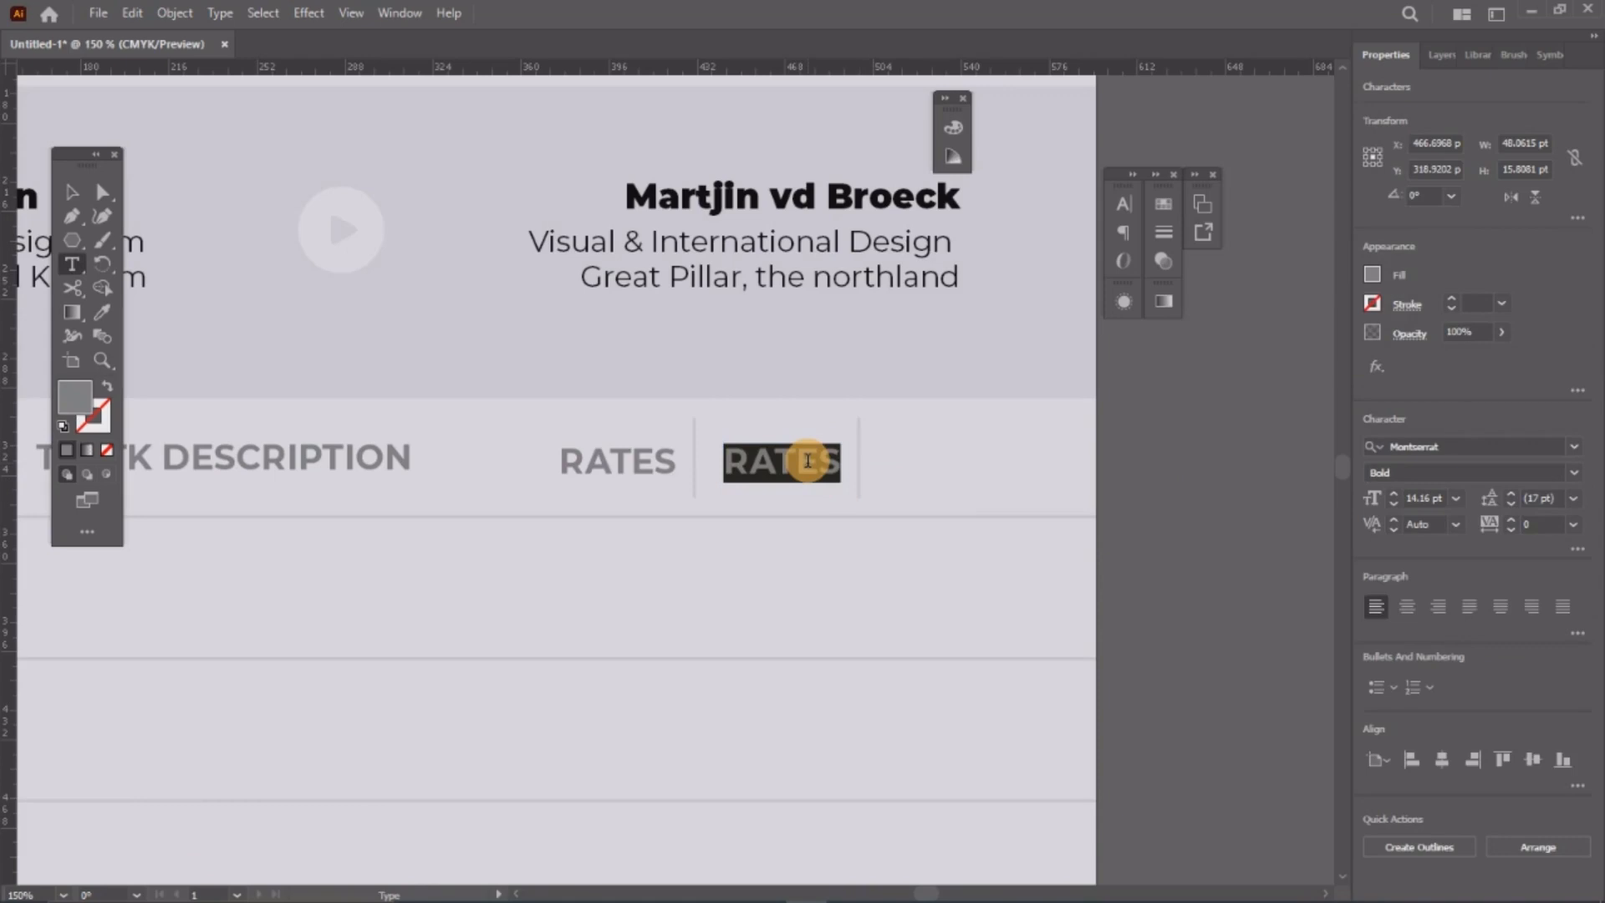
{"action": "type", "text": "LINE TOTAL"}
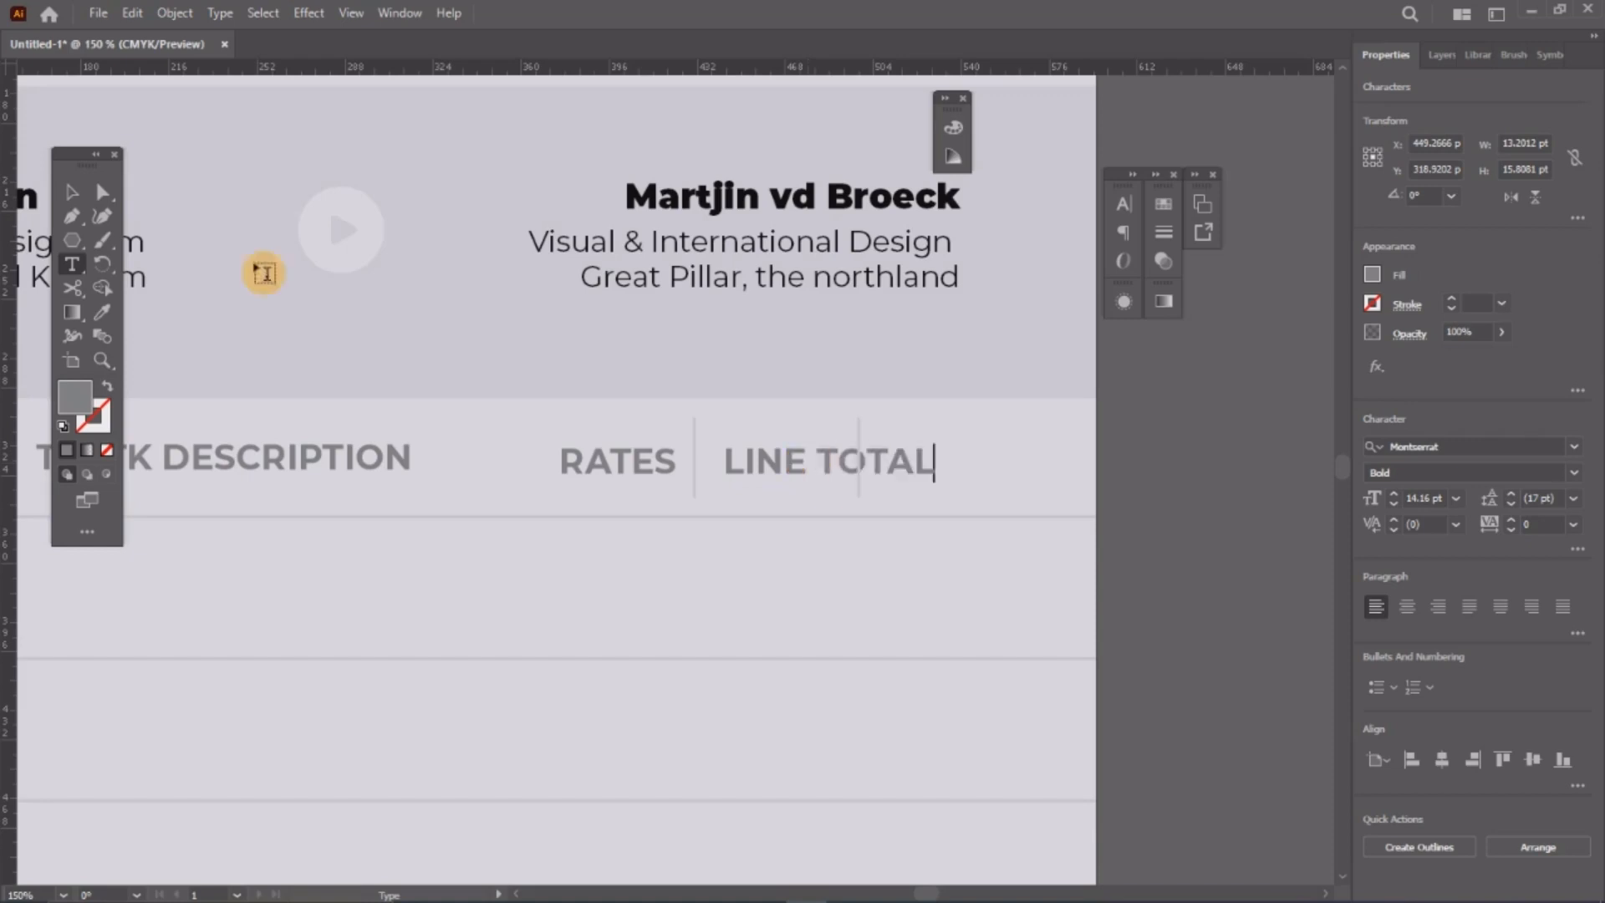
{"action": "left_click", "coordinate": [72, 193]}
{"action": "left_click", "coordinate": [854, 429]}
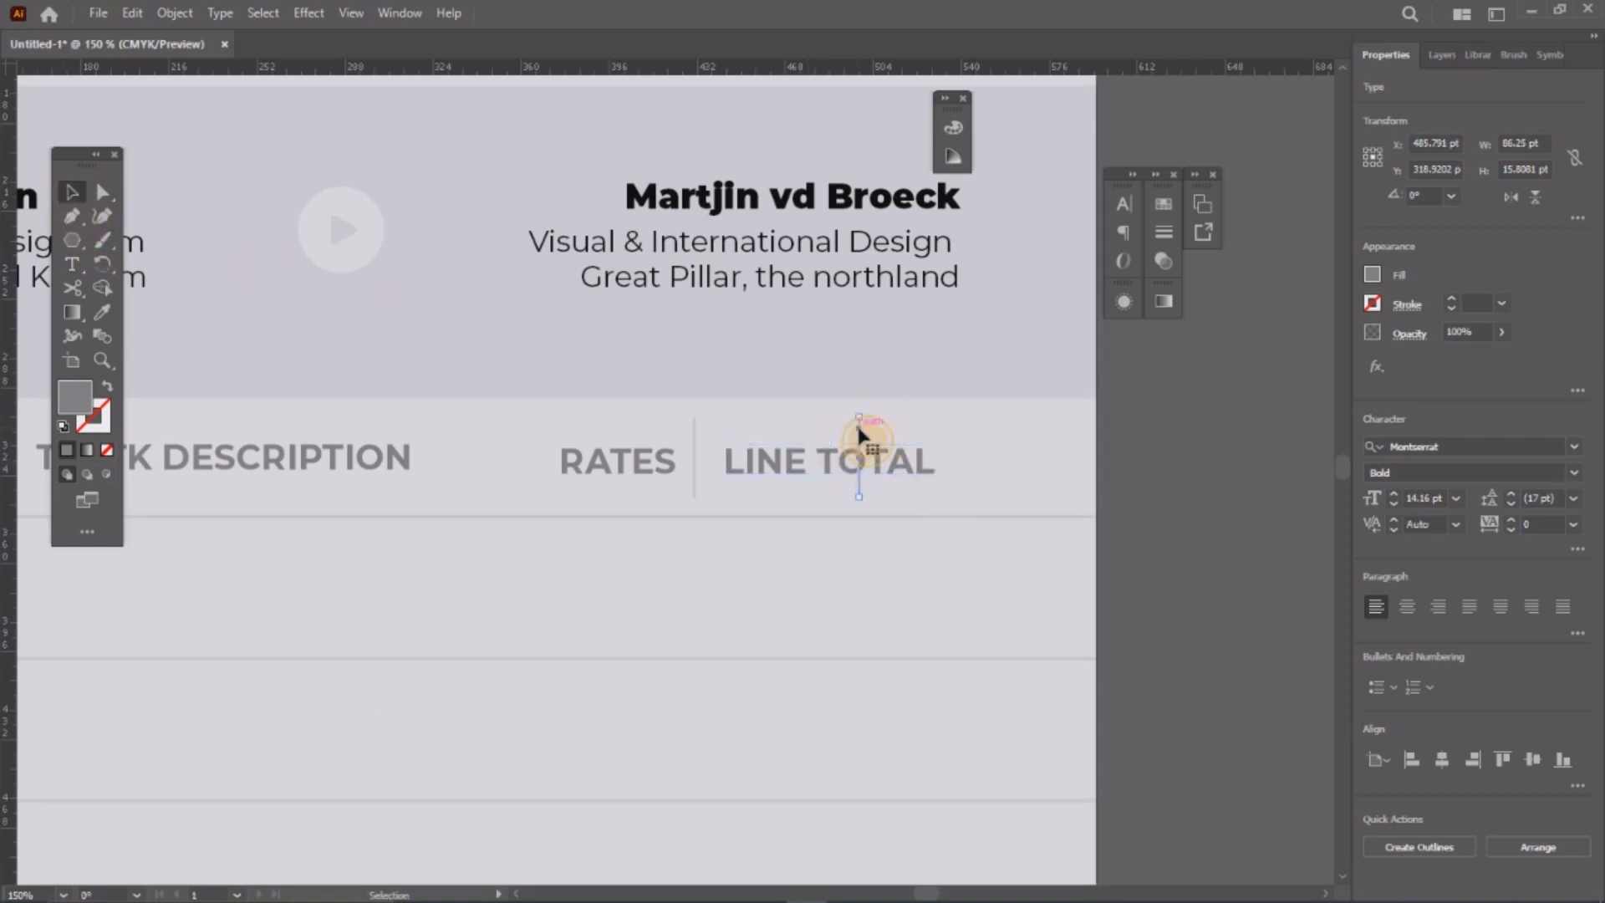
{"action": "left_click_drag", "start_coordinate": [855, 429], "coordinate": [950, 447]}
{"action": "left_click", "coordinate": [861, 470]}
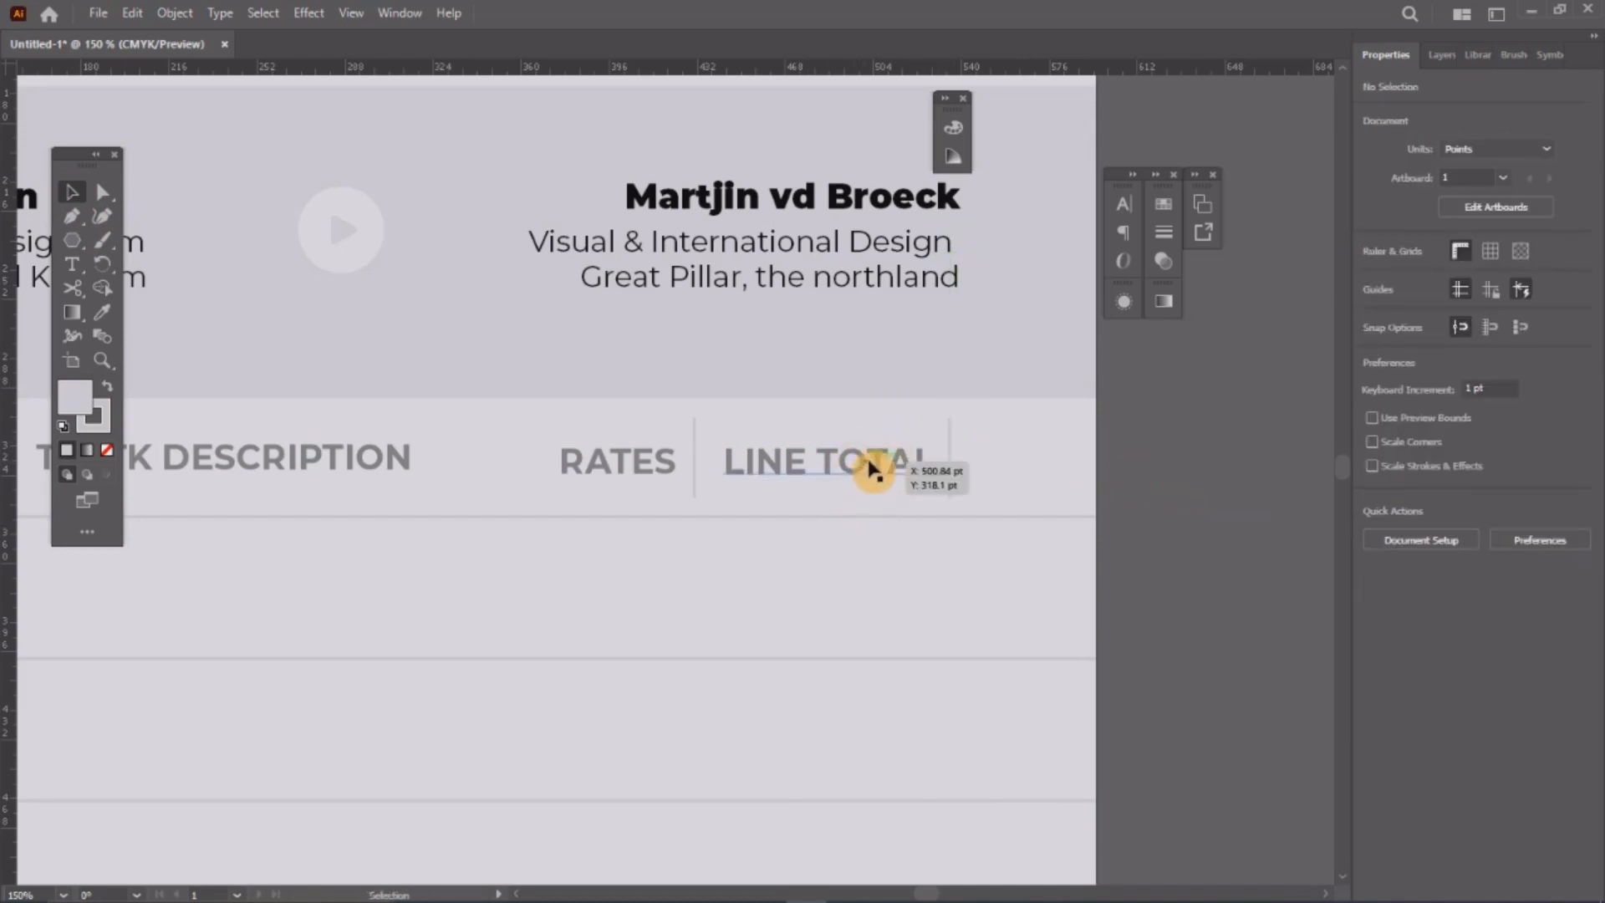
{"action": "left_click", "coordinate": [1035, 465]}
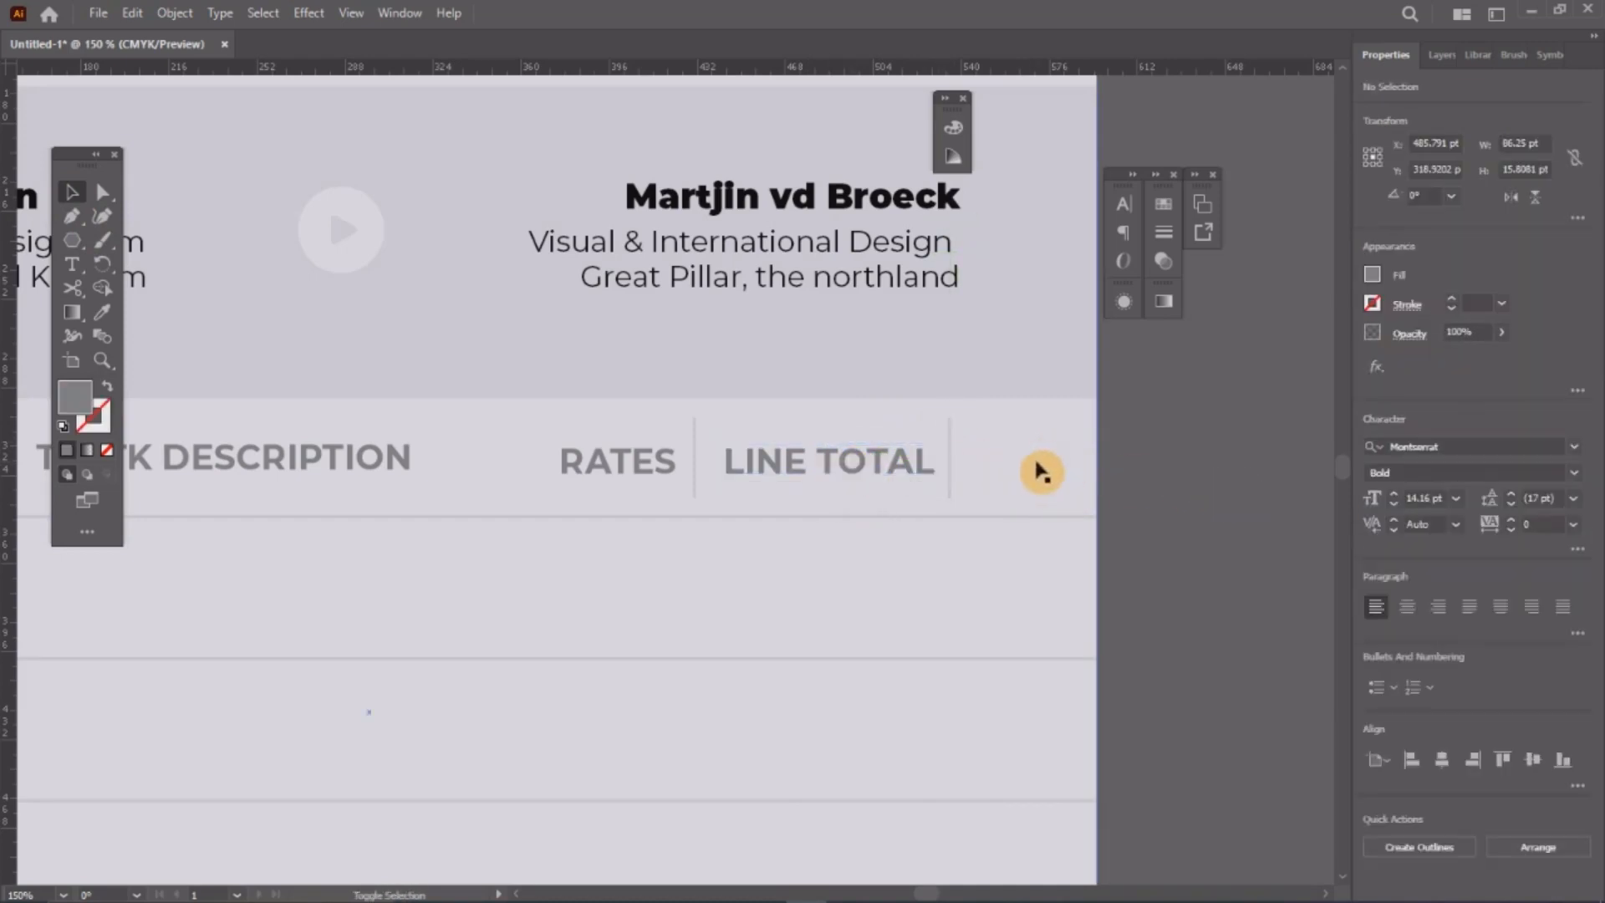
Step: Add a final + heading to the right of LINE TOTAL
{"action": "left_click_drag", "start_coordinate": [880, 472], "coordinate": [1126, 462]}
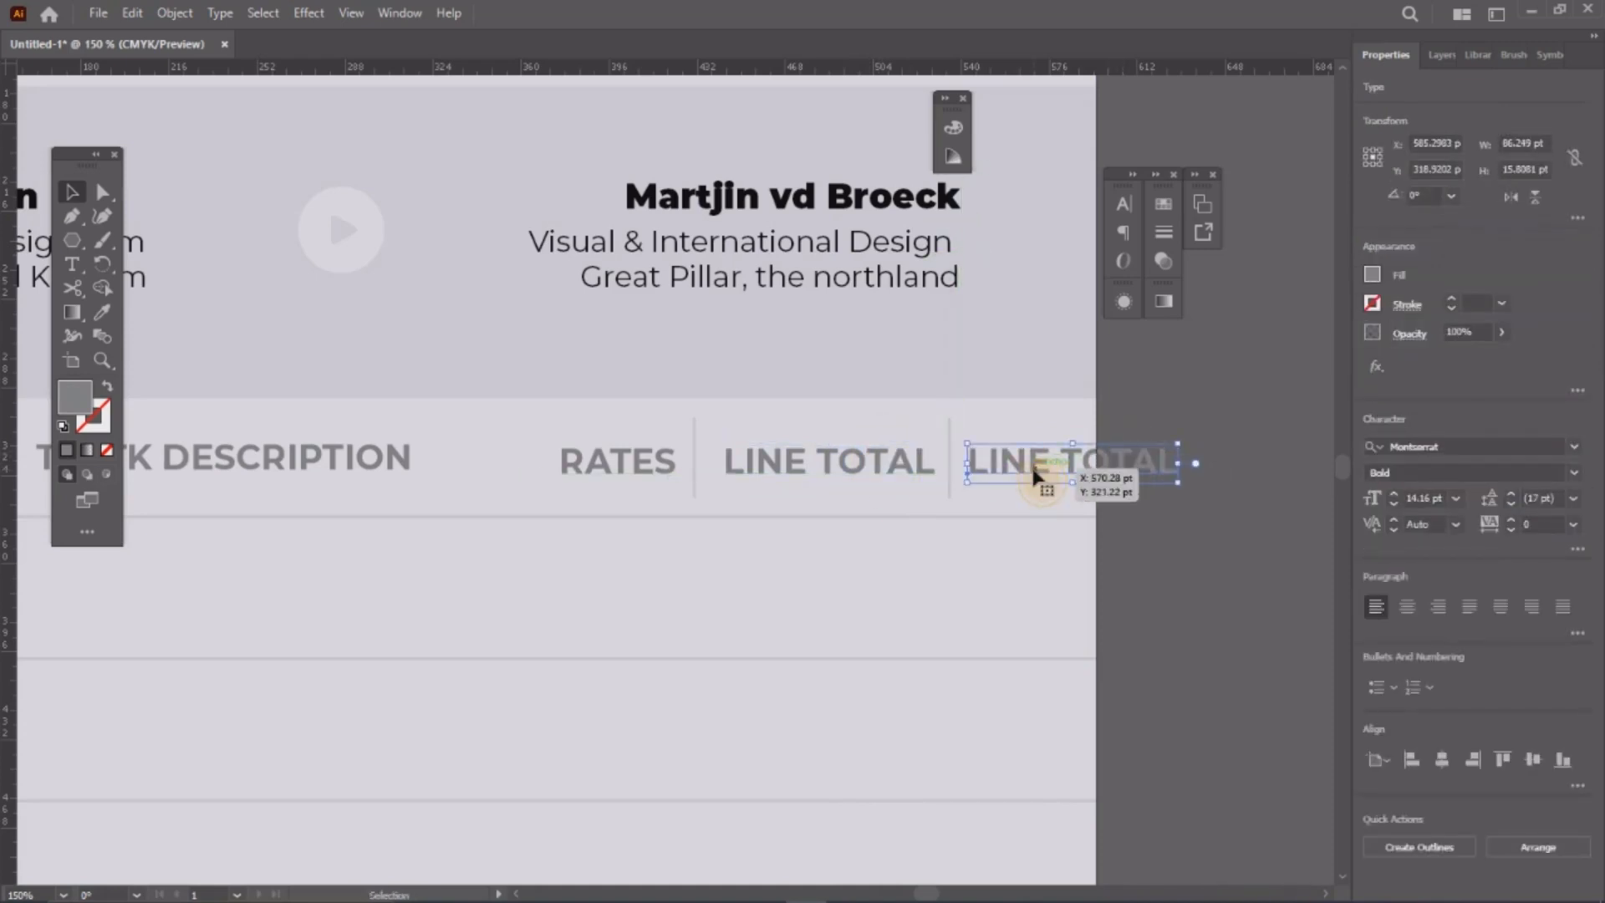
{"action": "double_click", "coordinate": [1036, 473]}
{"action": "triple_click", "coordinate": [1034, 467]}
{"action": "type", "text": "+"}
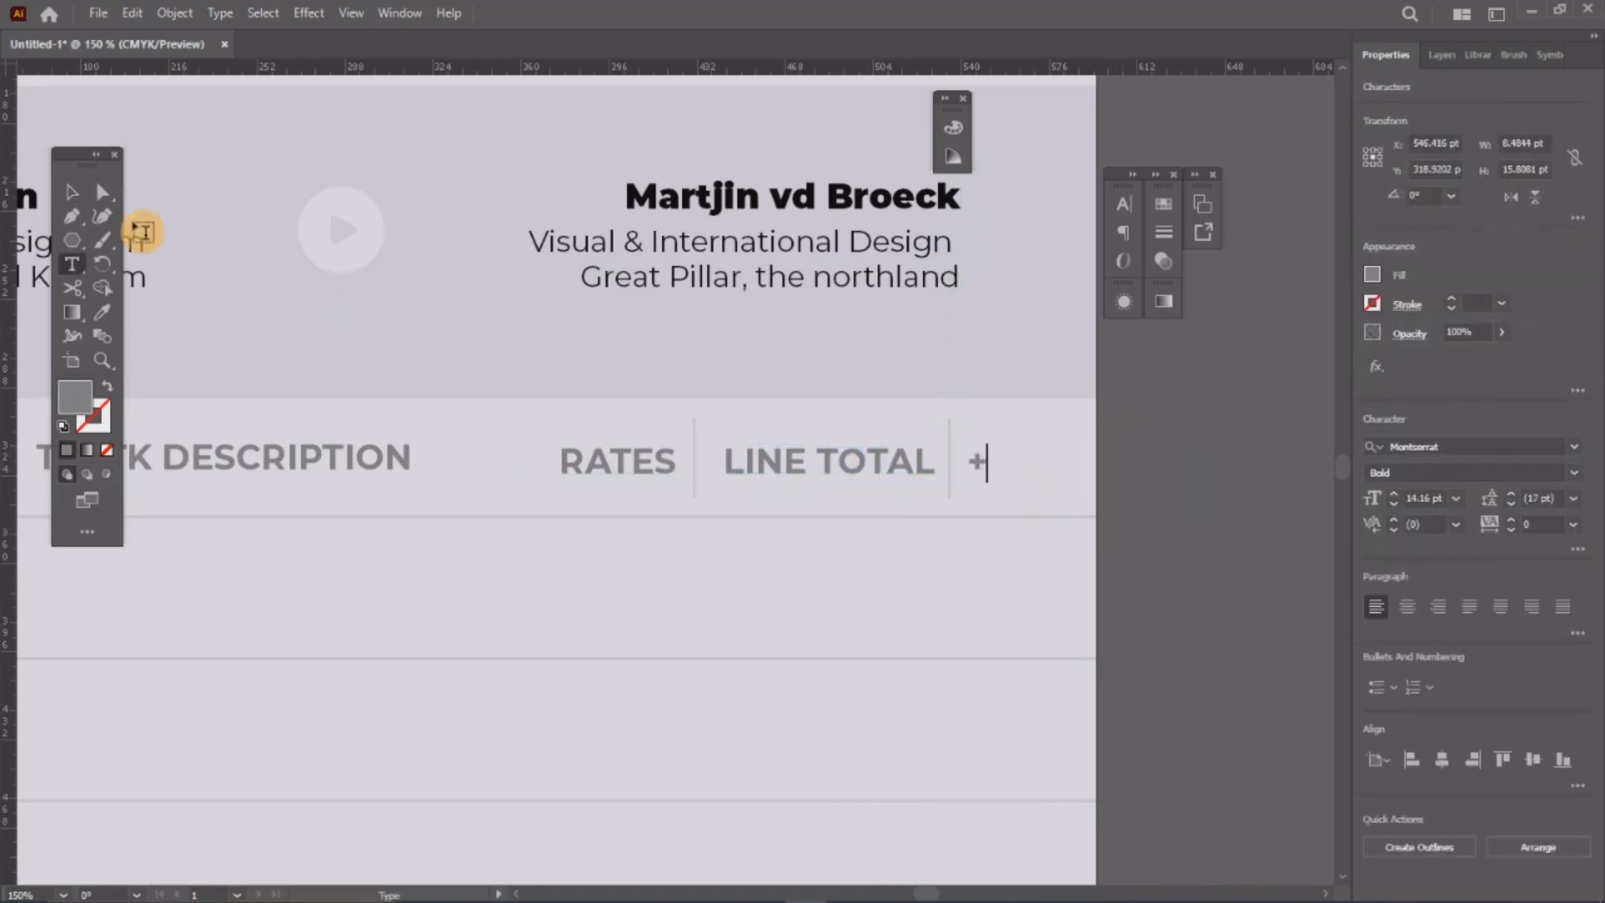
{"action": "left_click", "coordinate": [87, 195]}
{"action": "left_click", "coordinate": [982, 462]}
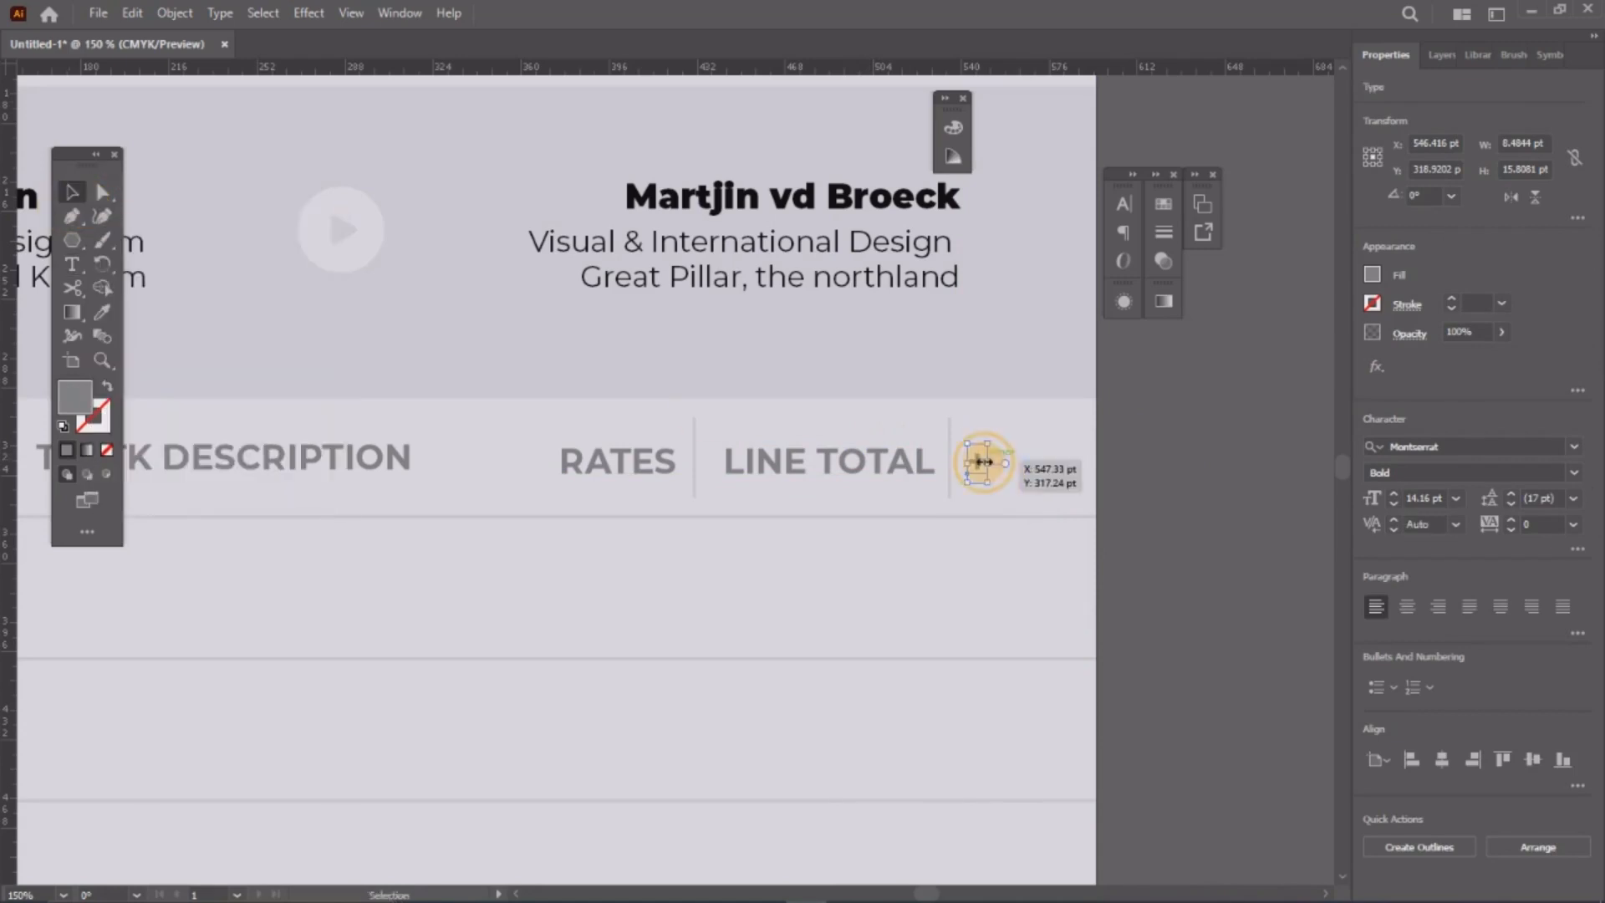
{"action": "left_click_drag", "start_coordinate": [983, 465], "coordinate": [702, 468]}
Step: Place a vertical divider between RATES and LINE TOTAL
{"action": "left_click", "coordinate": [951, 456]}
{"action": "left_click", "coordinate": [1226, 533]}
{"action": "key", "text": "z"}
{"action": "left_click", "coordinate": [938, 455], "text": "alt"}
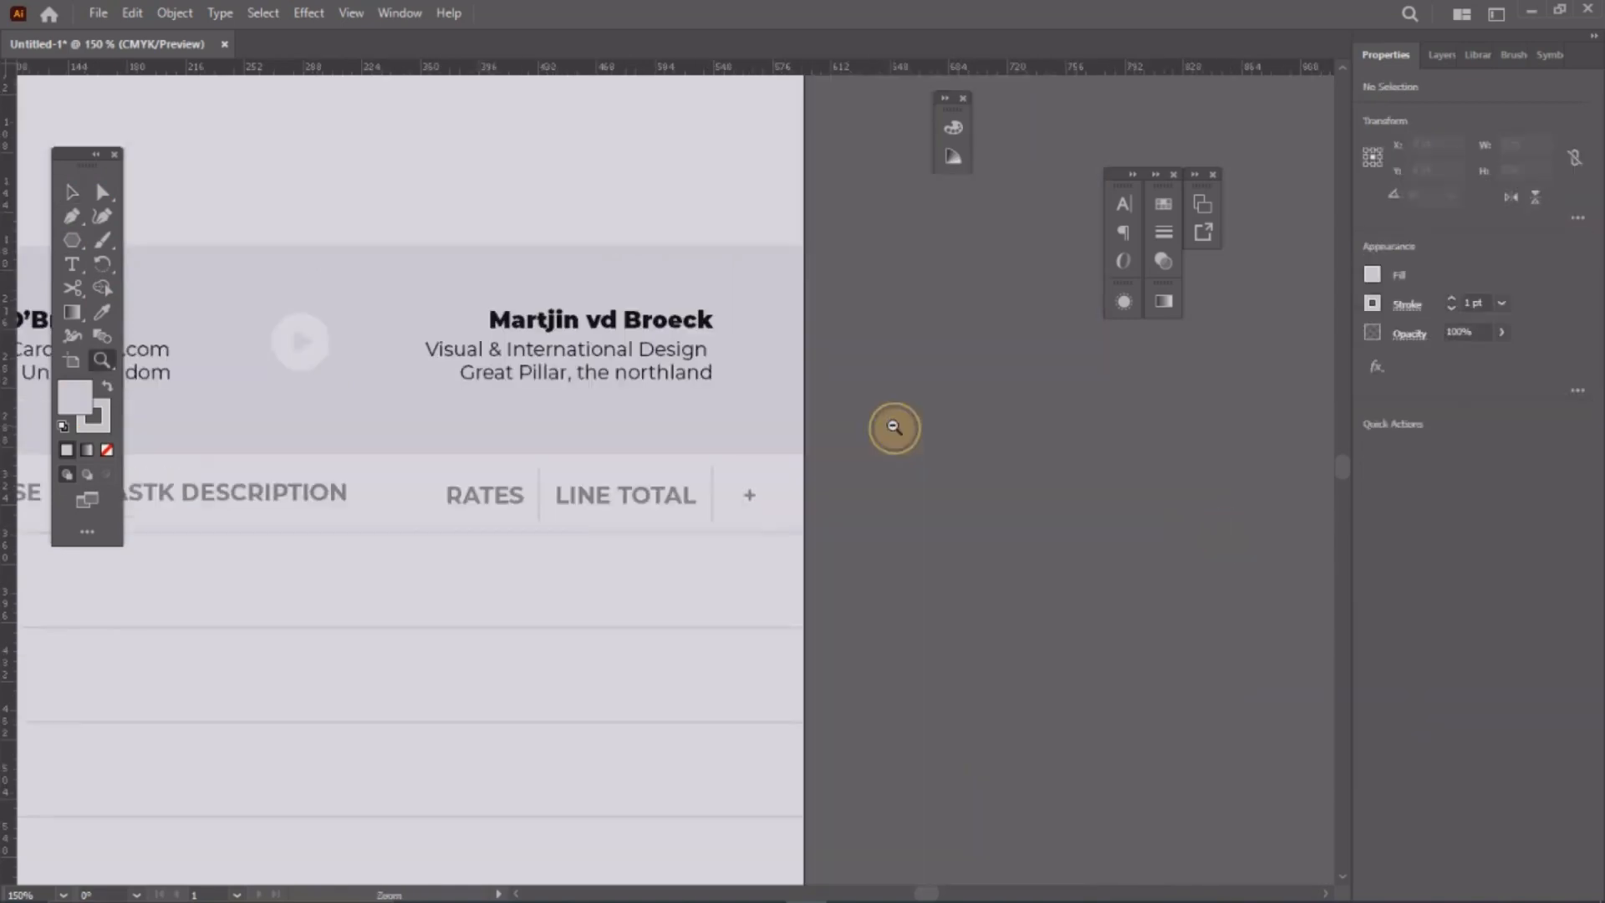
Step: Duplicate HOURSE, its divider and TASTK DESCRIPTION one row down into the first task row
{"action": "left_click", "coordinate": [894, 427], "text": "alt"}
{"action": "left_click_drag", "start_coordinate": [423, 527], "coordinate": [1003, 368]}
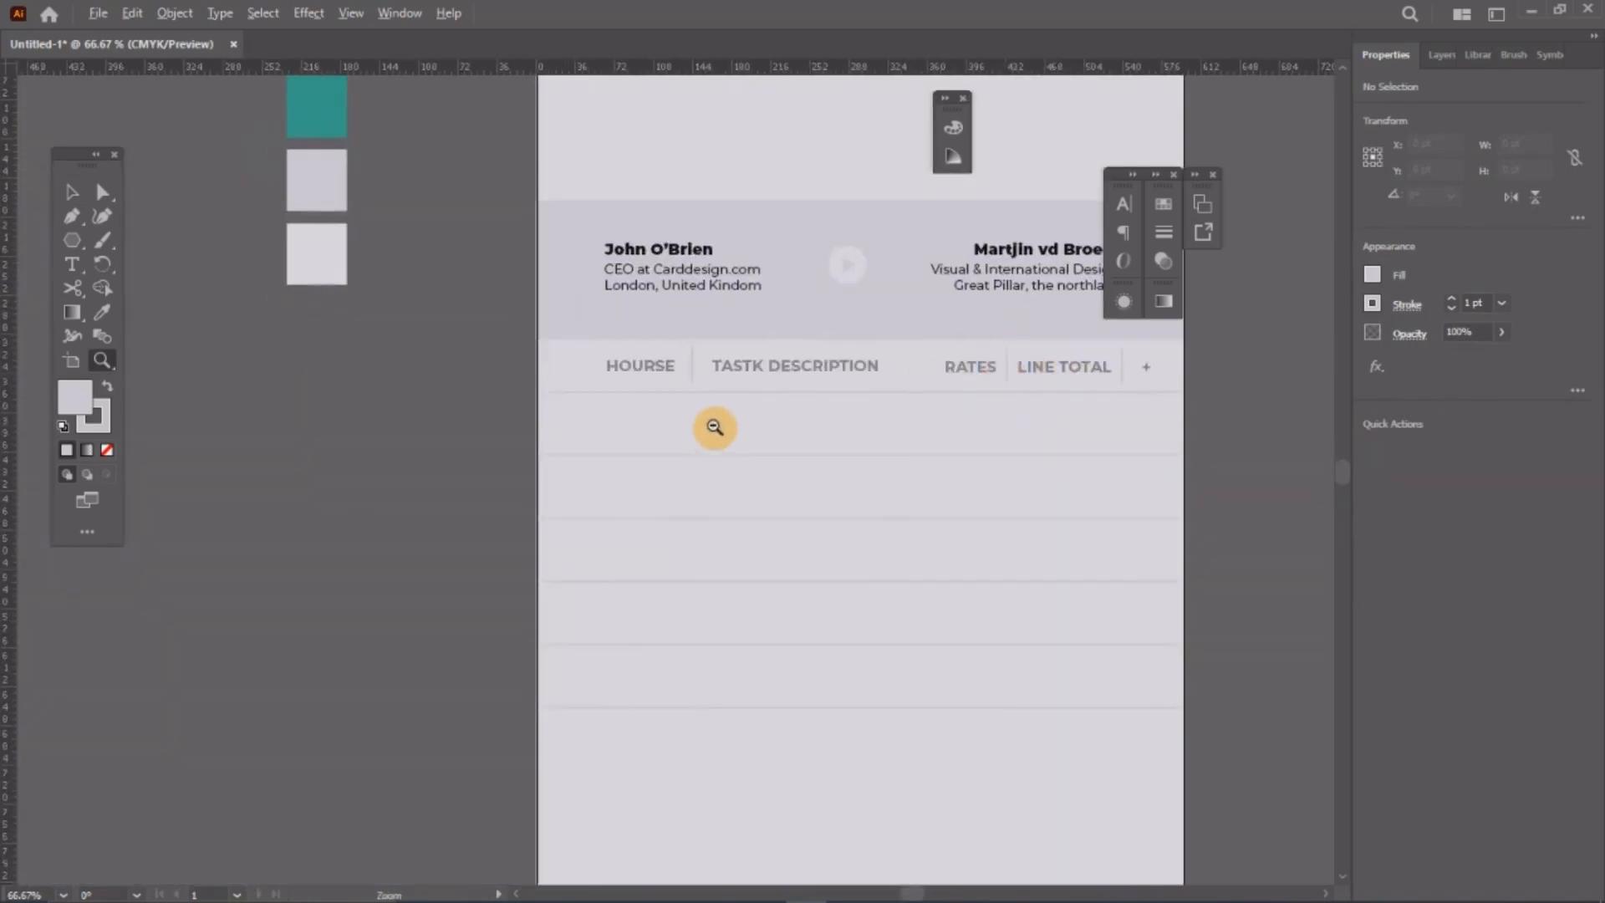
{"action": "left_click", "coordinate": [949, 430]}
{"action": "left_click", "coordinate": [73, 194]}
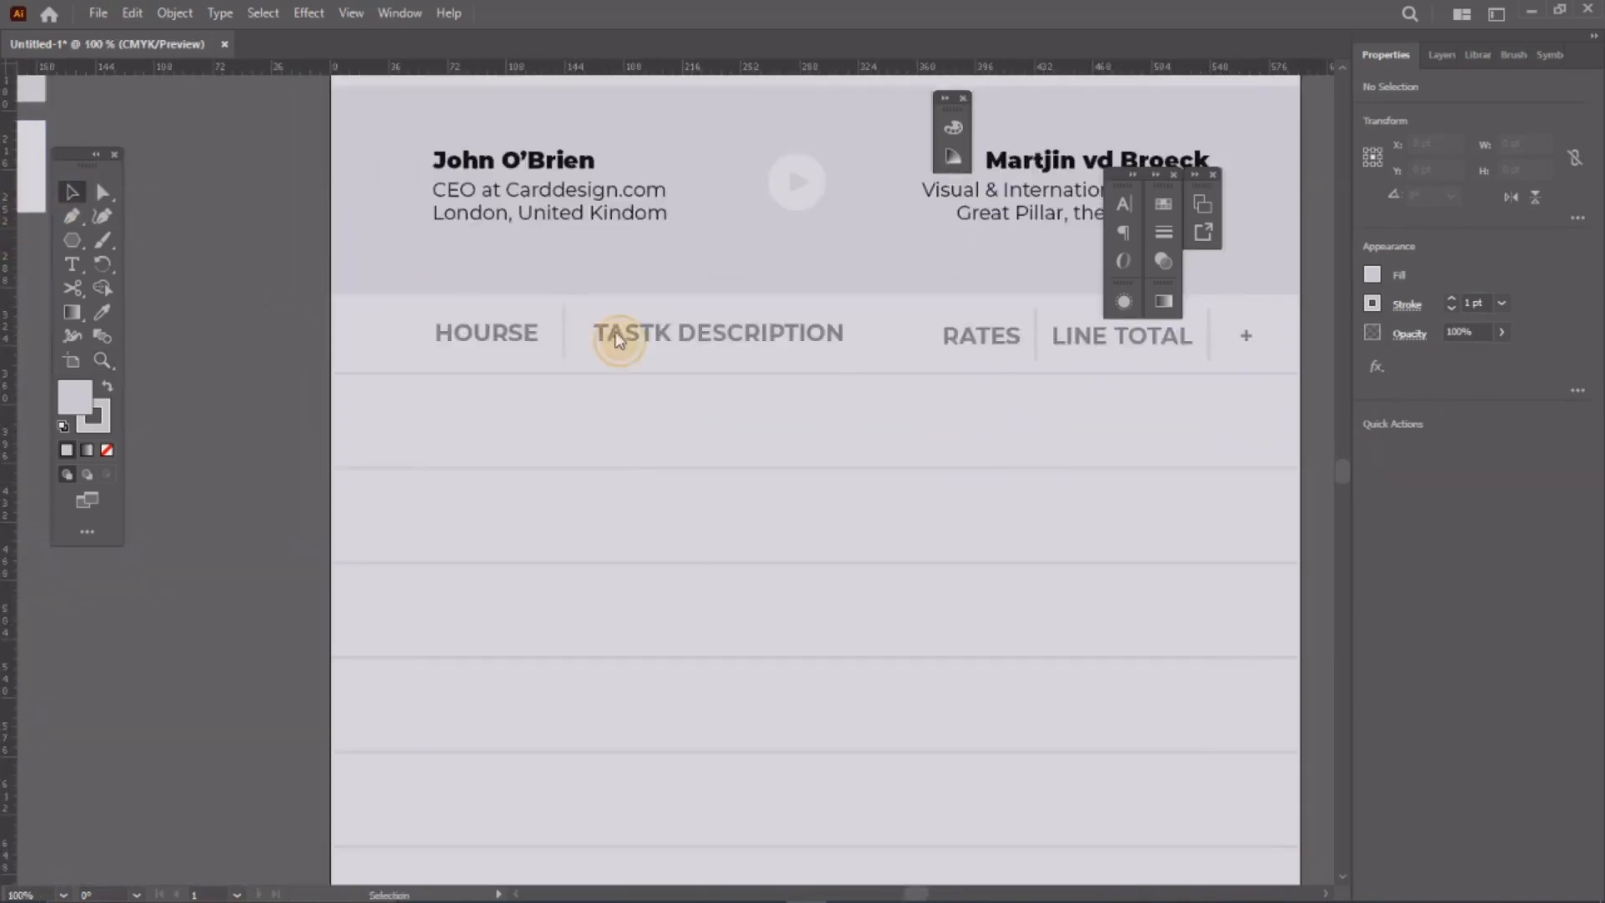
{"action": "left_click", "coordinate": [528, 338]}
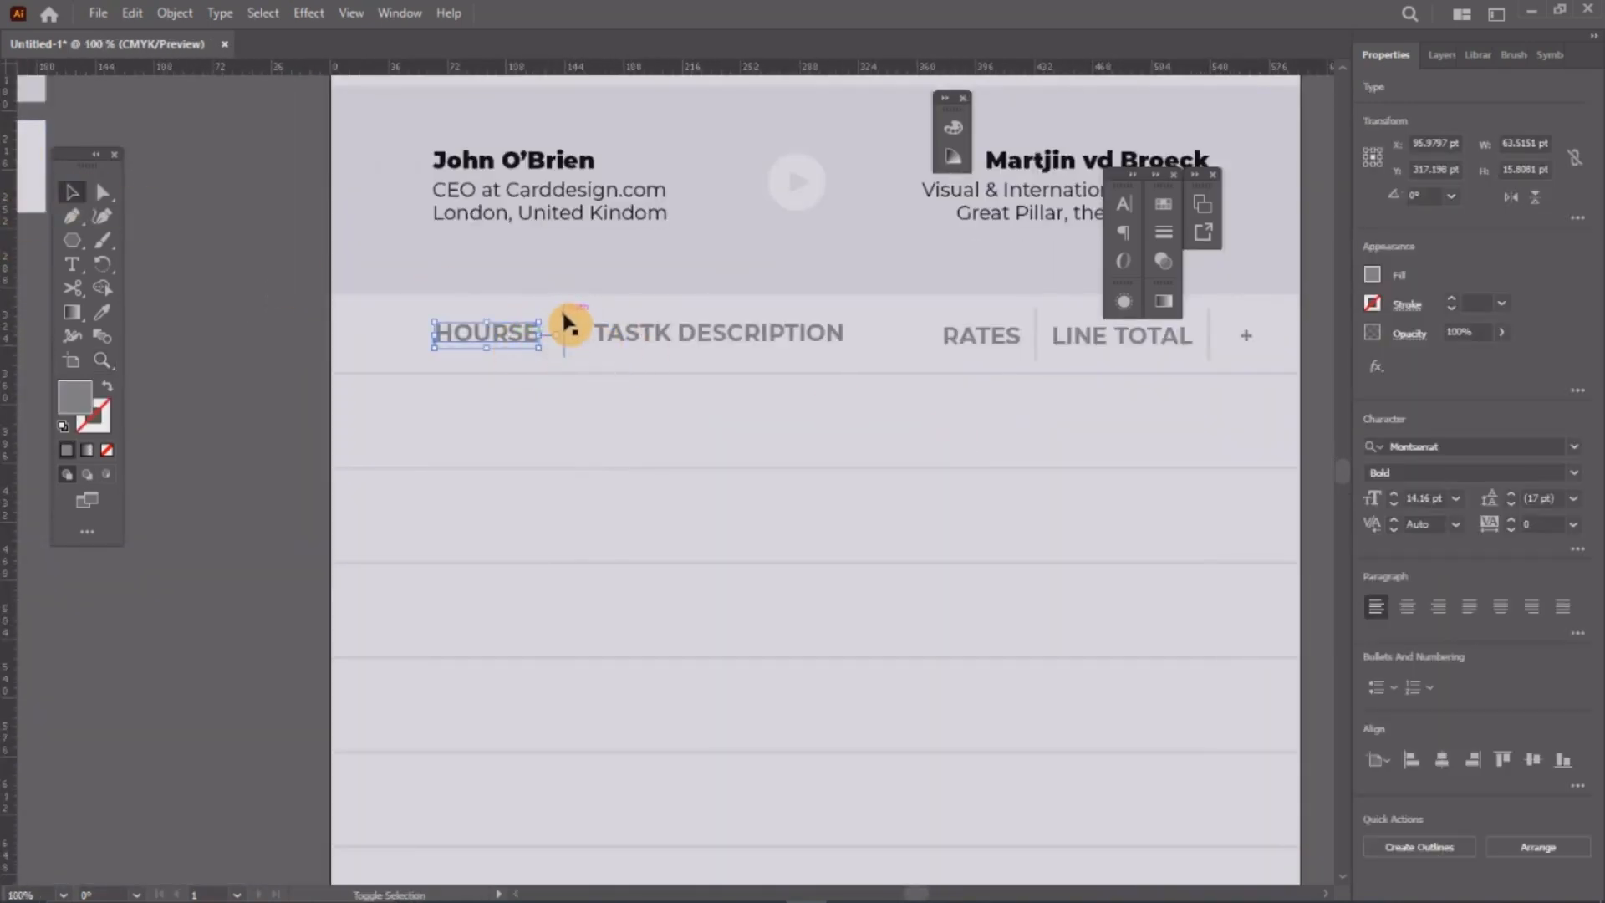
{"action": "left_click", "coordinate": [564, 322], "text": "shift"}
{"action": "left_click", "coordinate": [610, 336], "text": "shift"}
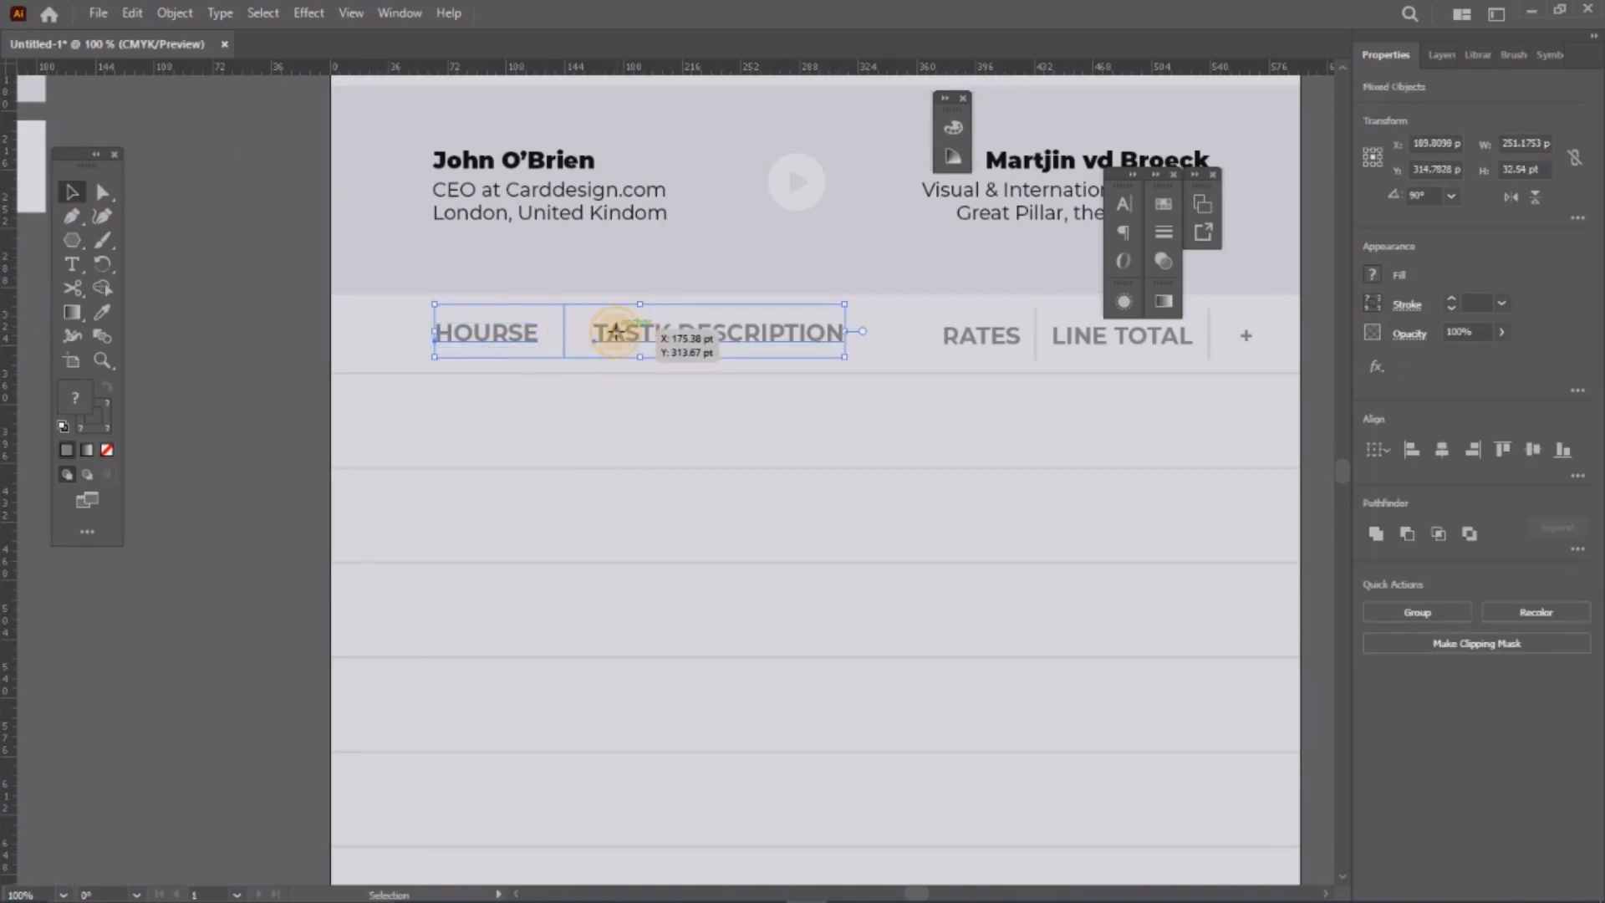
{"action": "mouse_move", "coordinate": [614, 333]}
{"action": "left_mouse_down"}
{"action": "mouse_move", "coordinate": [616, 455]}
{"action": "mouse_move", "coordinate": [616, 423]}
{"action": "left_mouse_up"}
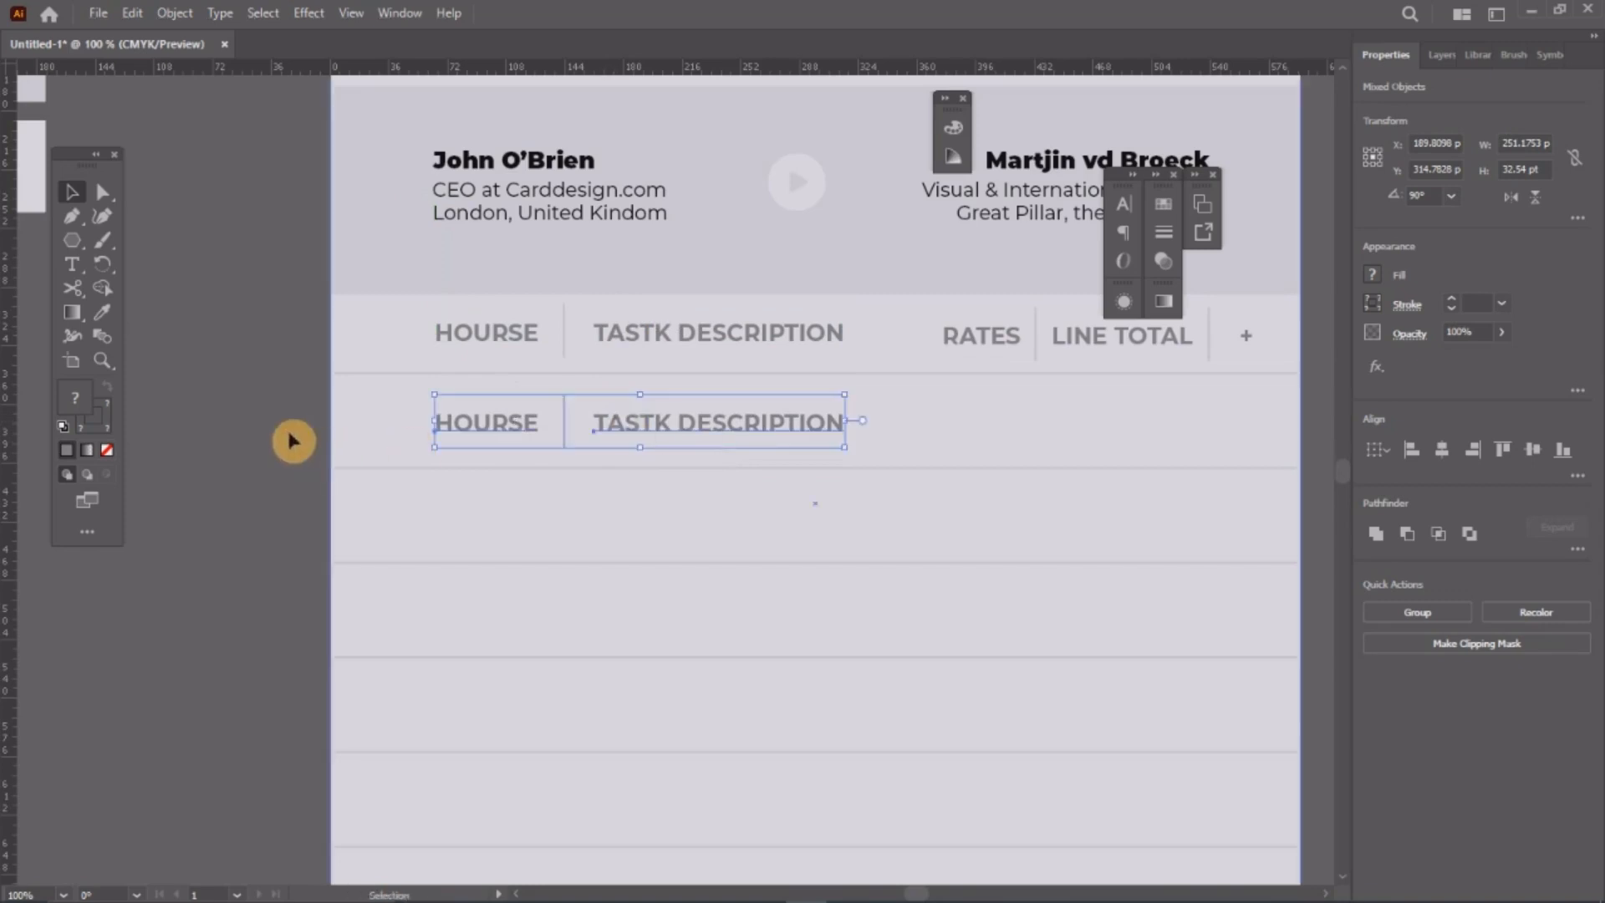
{"action": "left_click", "coordinate": [381, 431]}
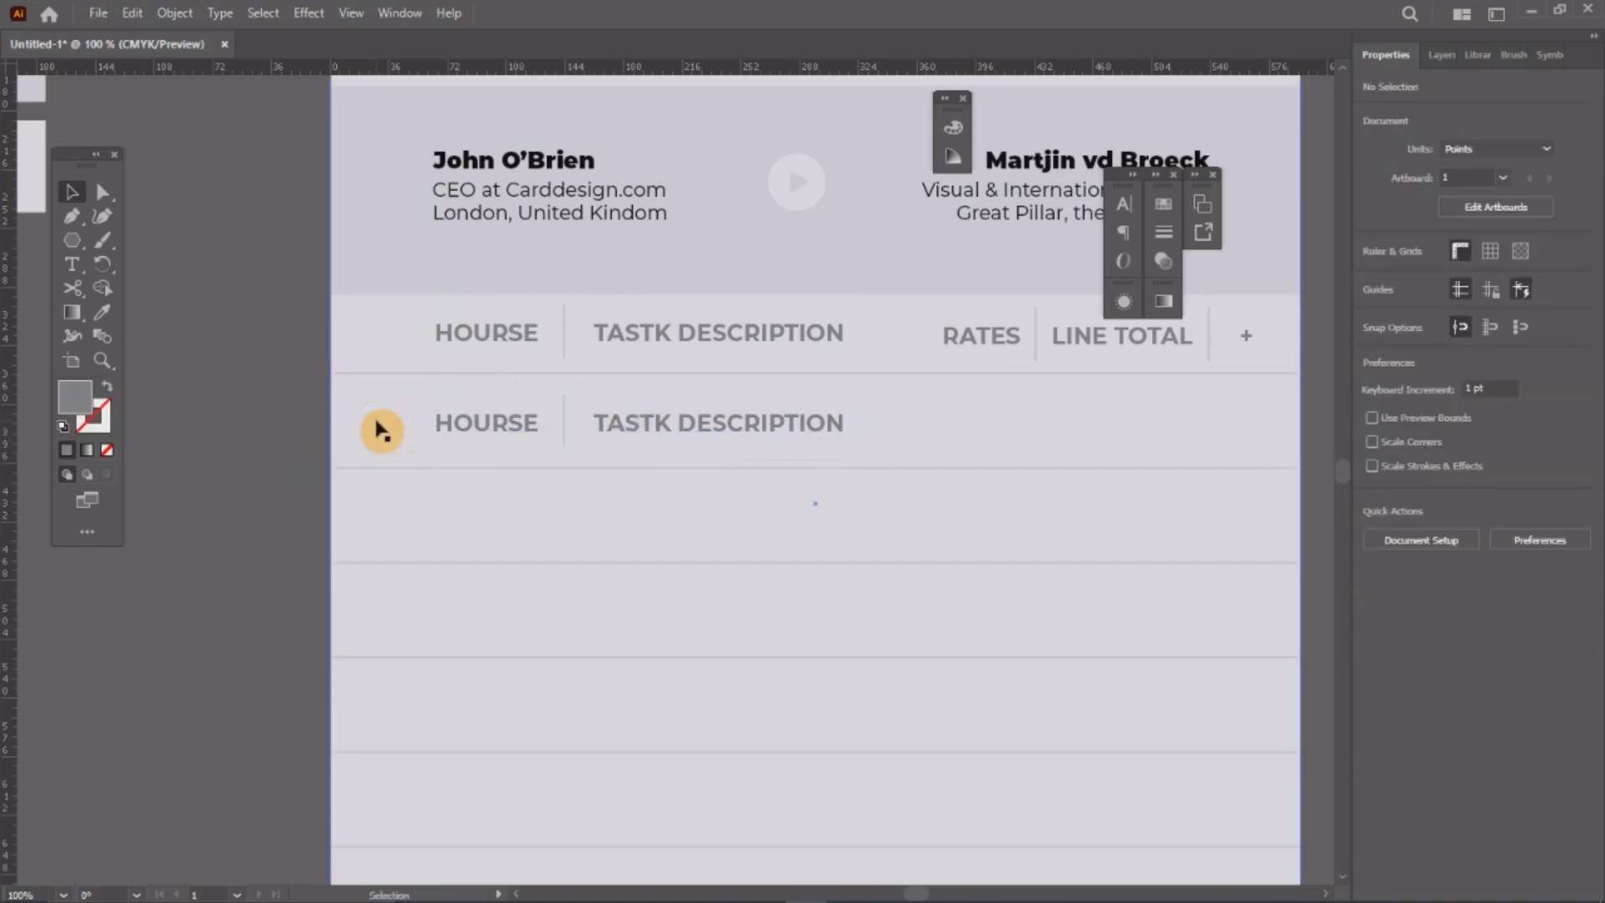
{"action": "scroll", "coordinate": [530, 444], "scroll_direction": "up", "scroll_amount": 1}
Step: Right-align the copied HOURSE text under its header and change it to 03:50
{"action": "key", "text": "t"}
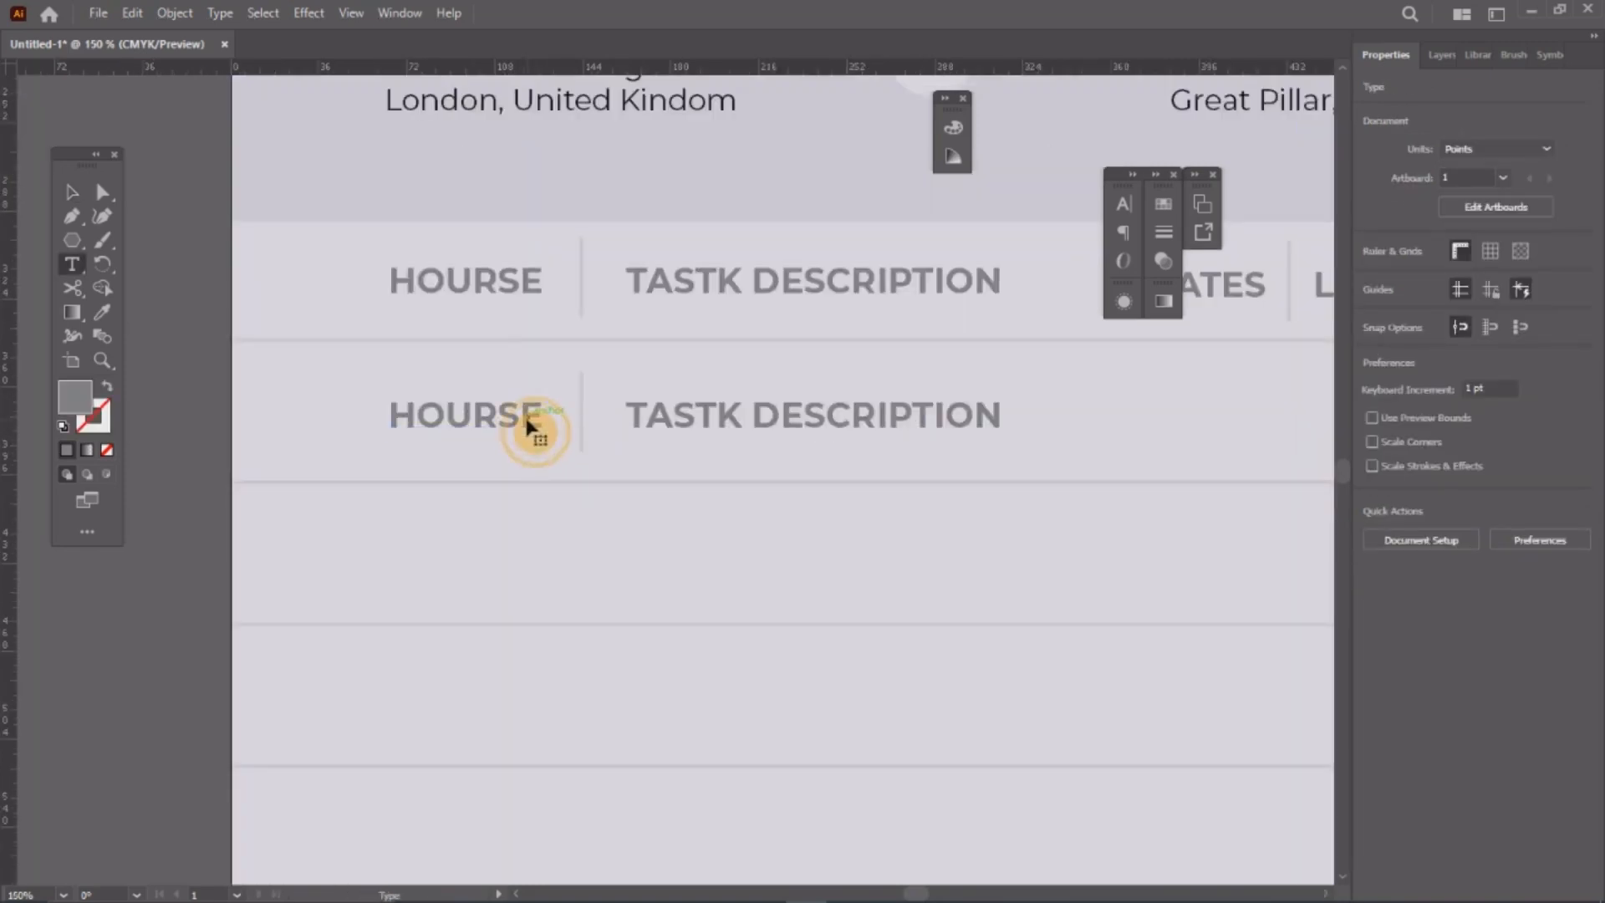
{"action": "left_click", "coordinate": [529, 425]}
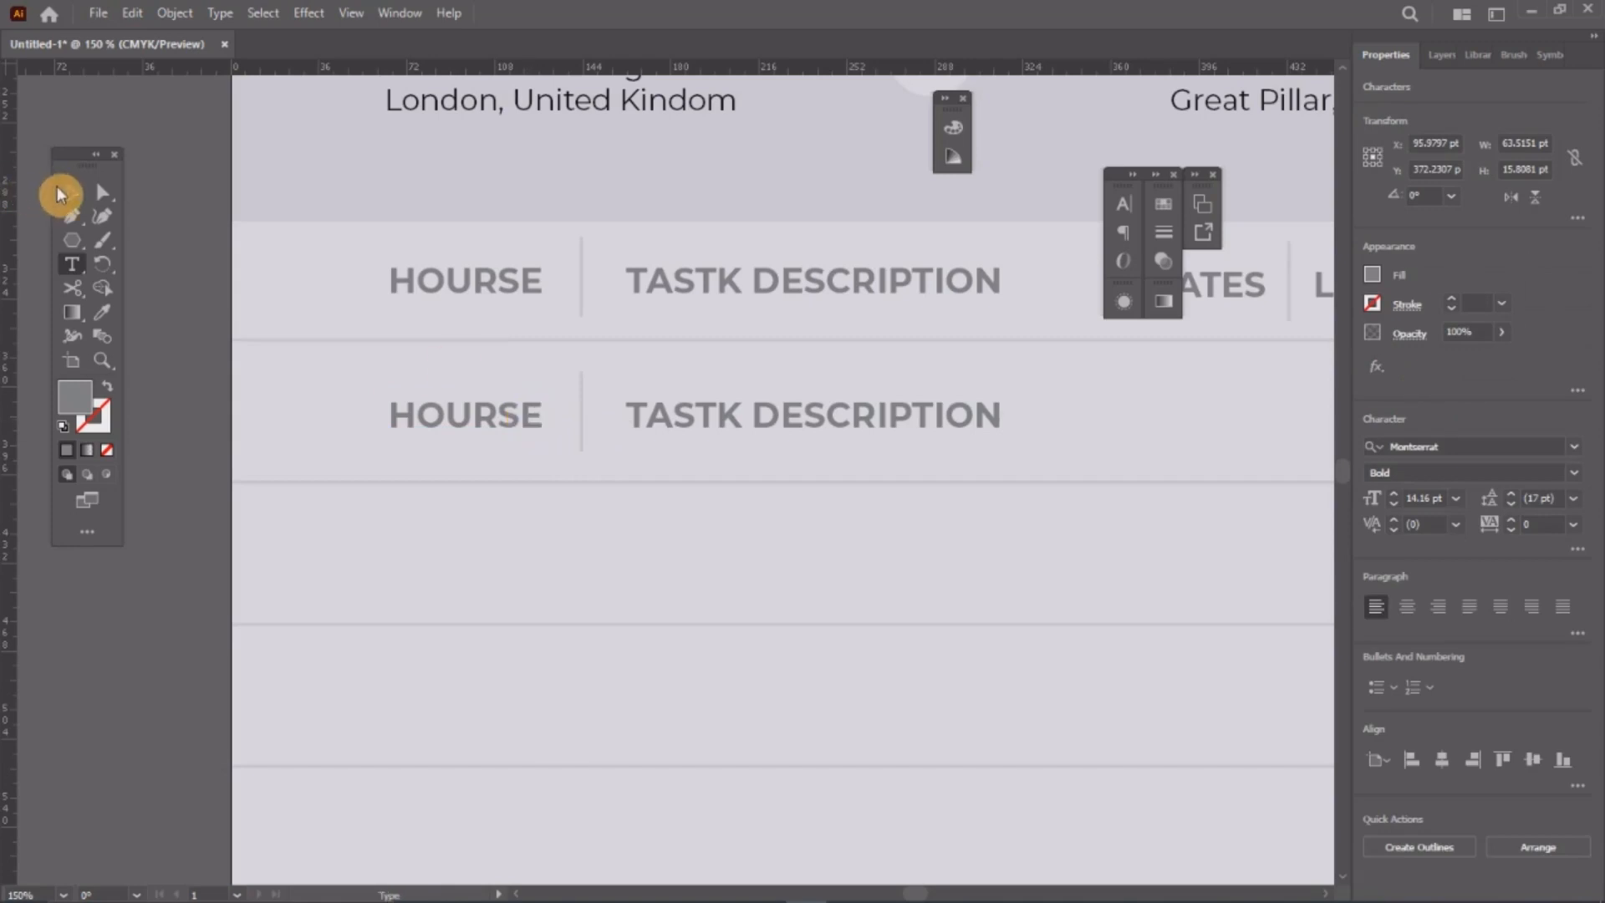
{"action": "left_click", "coordinate": [67, 191]}
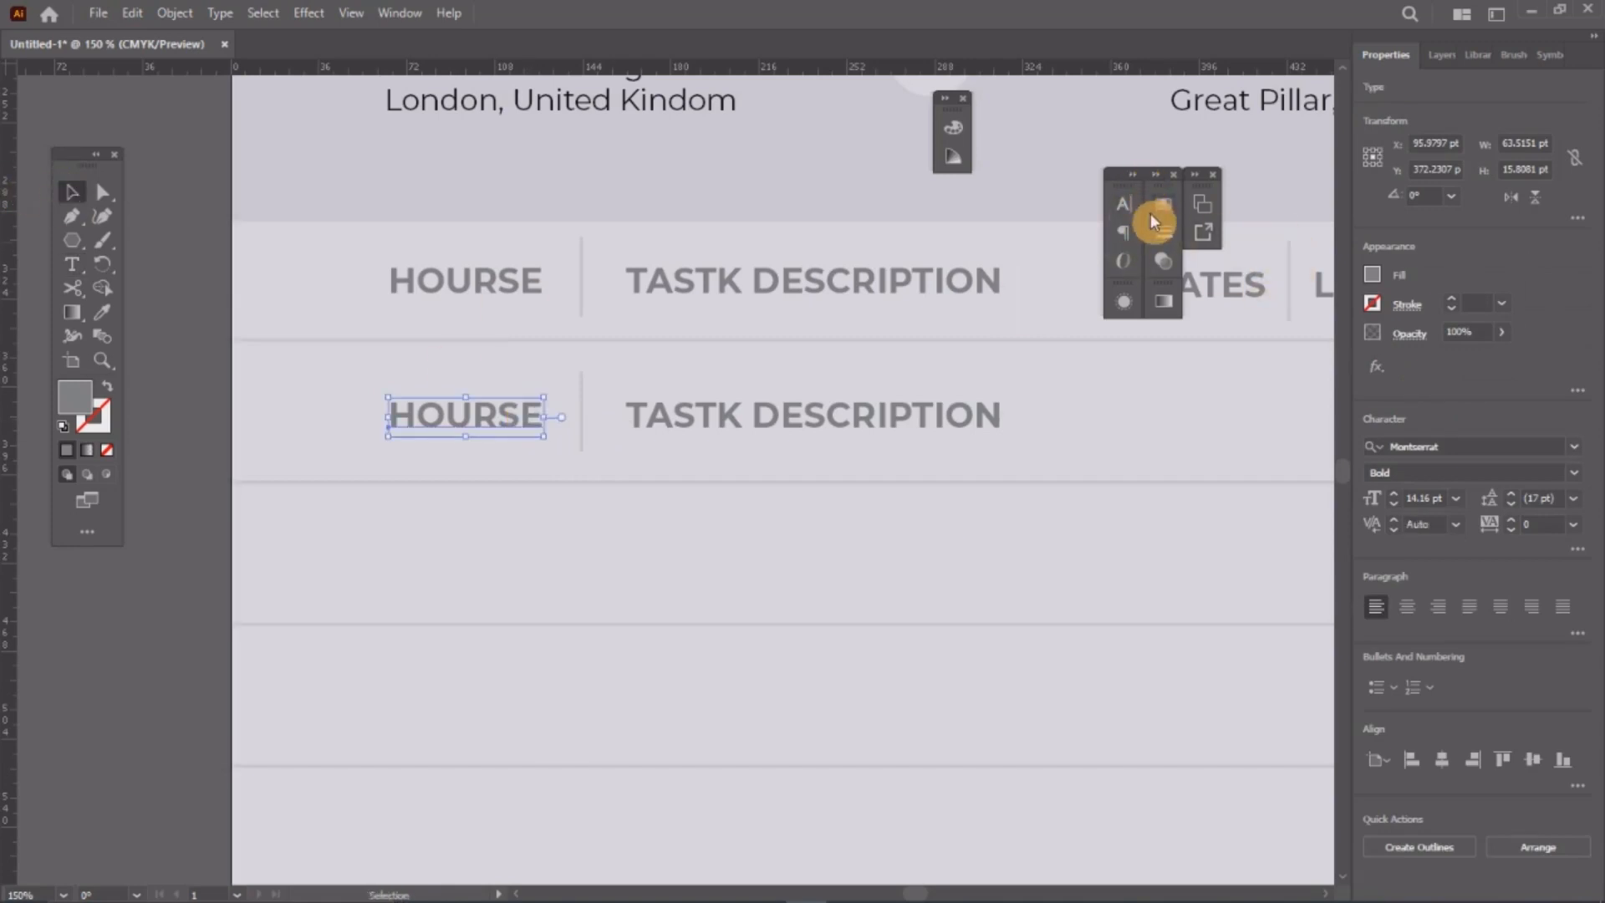
{"action": "left_click", "coordinate": [1123, 241]}
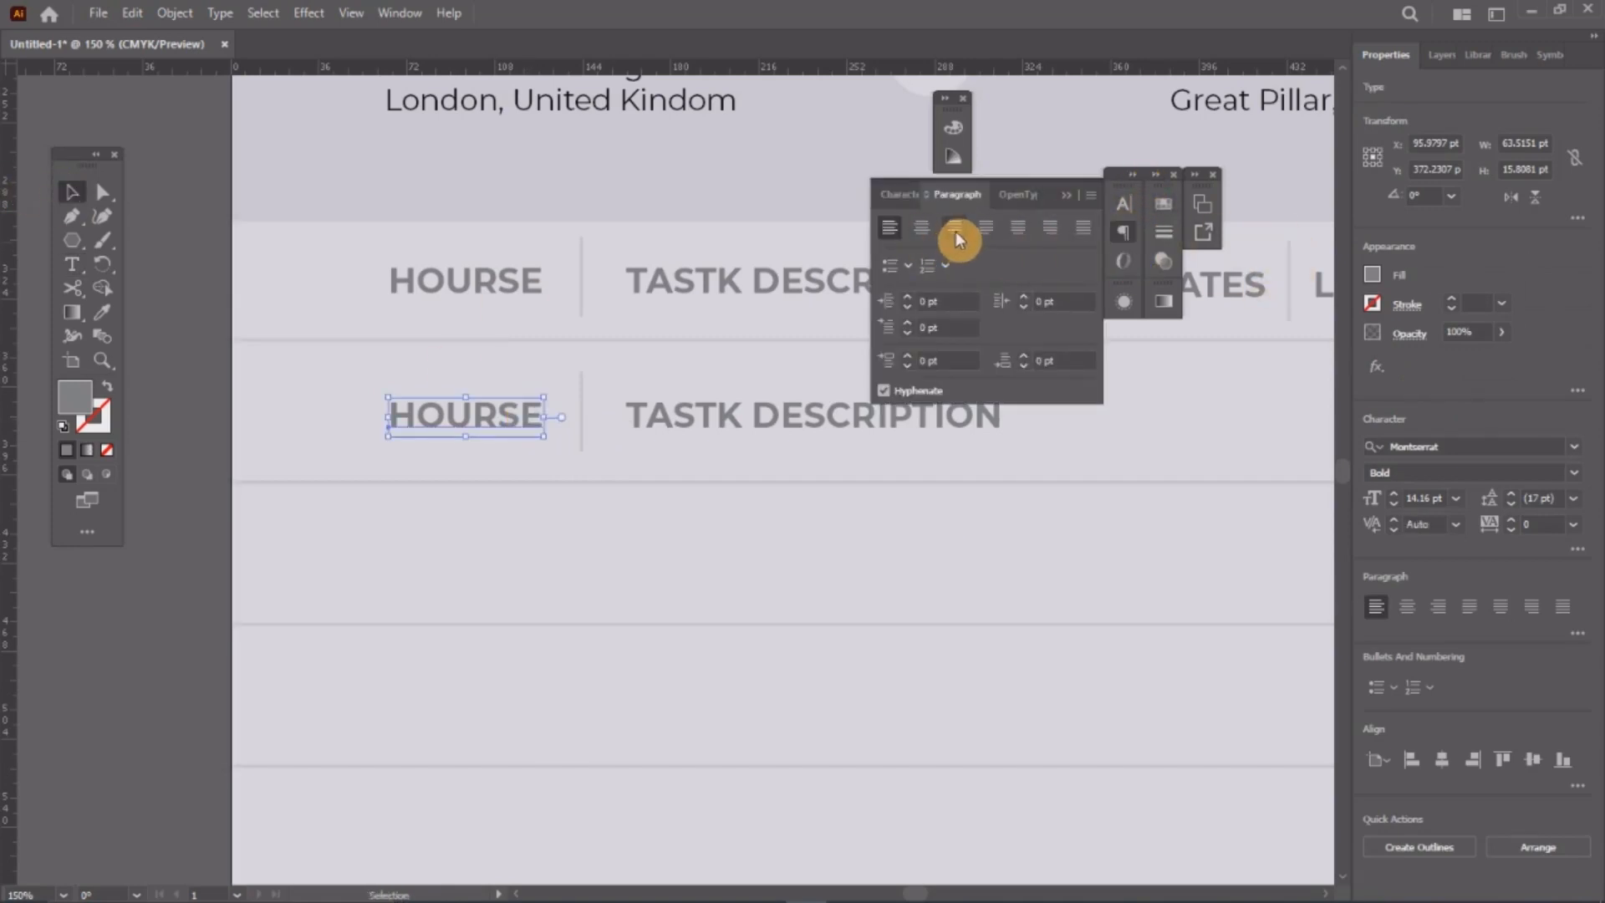
{"action": "left_click", "coordinate": [953, 239]}
{"action": "left_click", "coordinate": [1139, 222]}
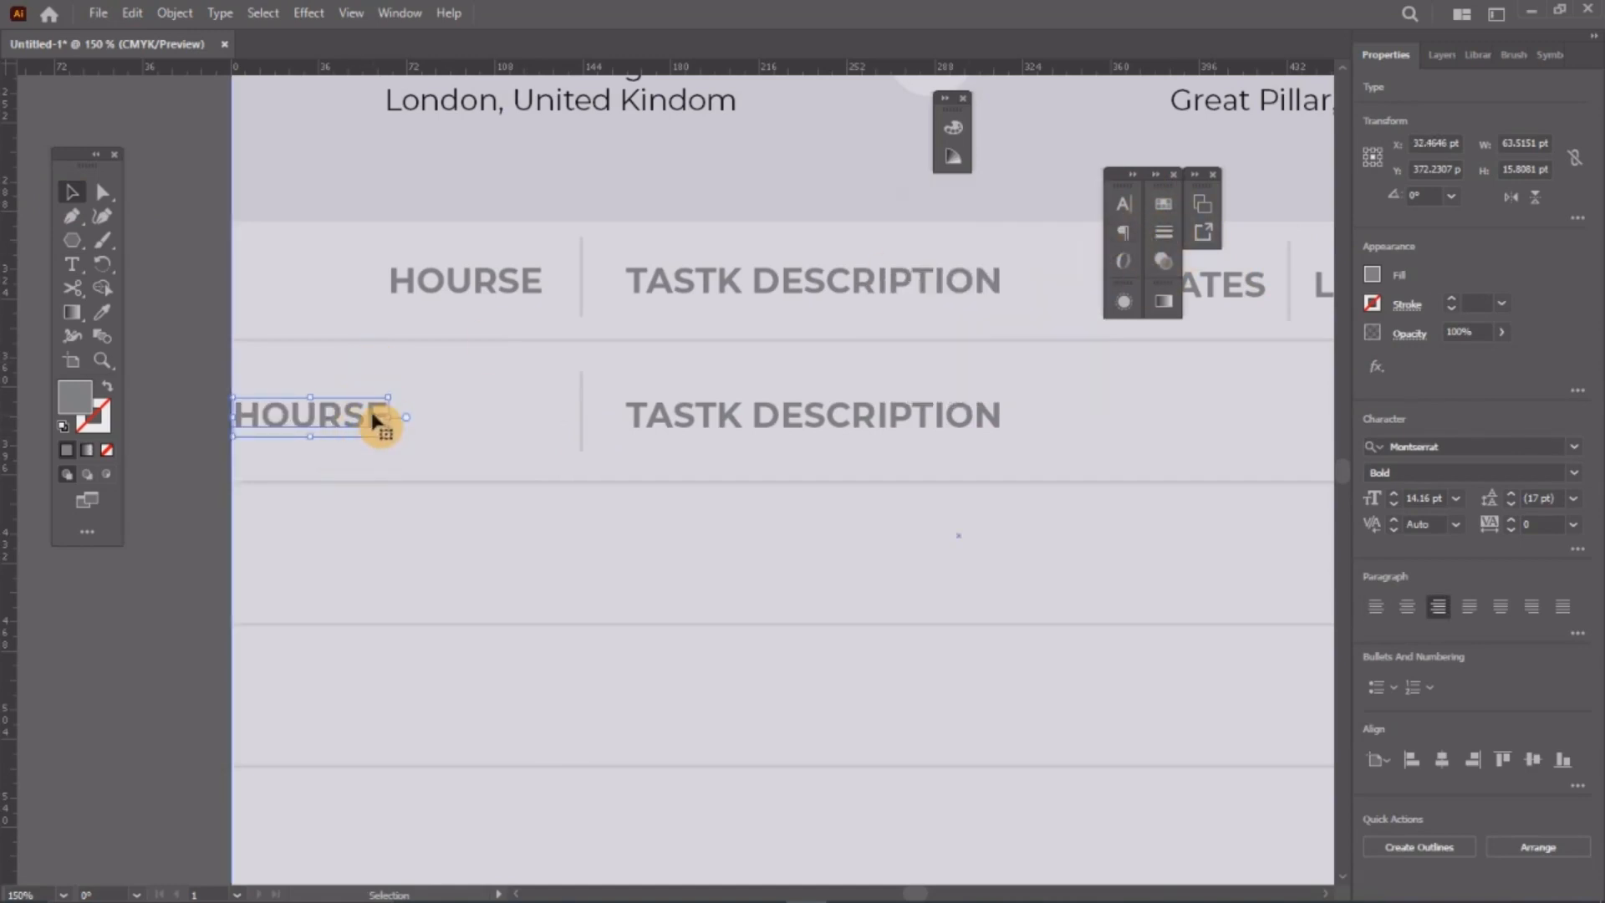
{"action": "left_click_drag", "start_coordinate": [376, 423], "coordinate": [528, 426]}
{"action": "double_click", "coordinate": [529, 417]}
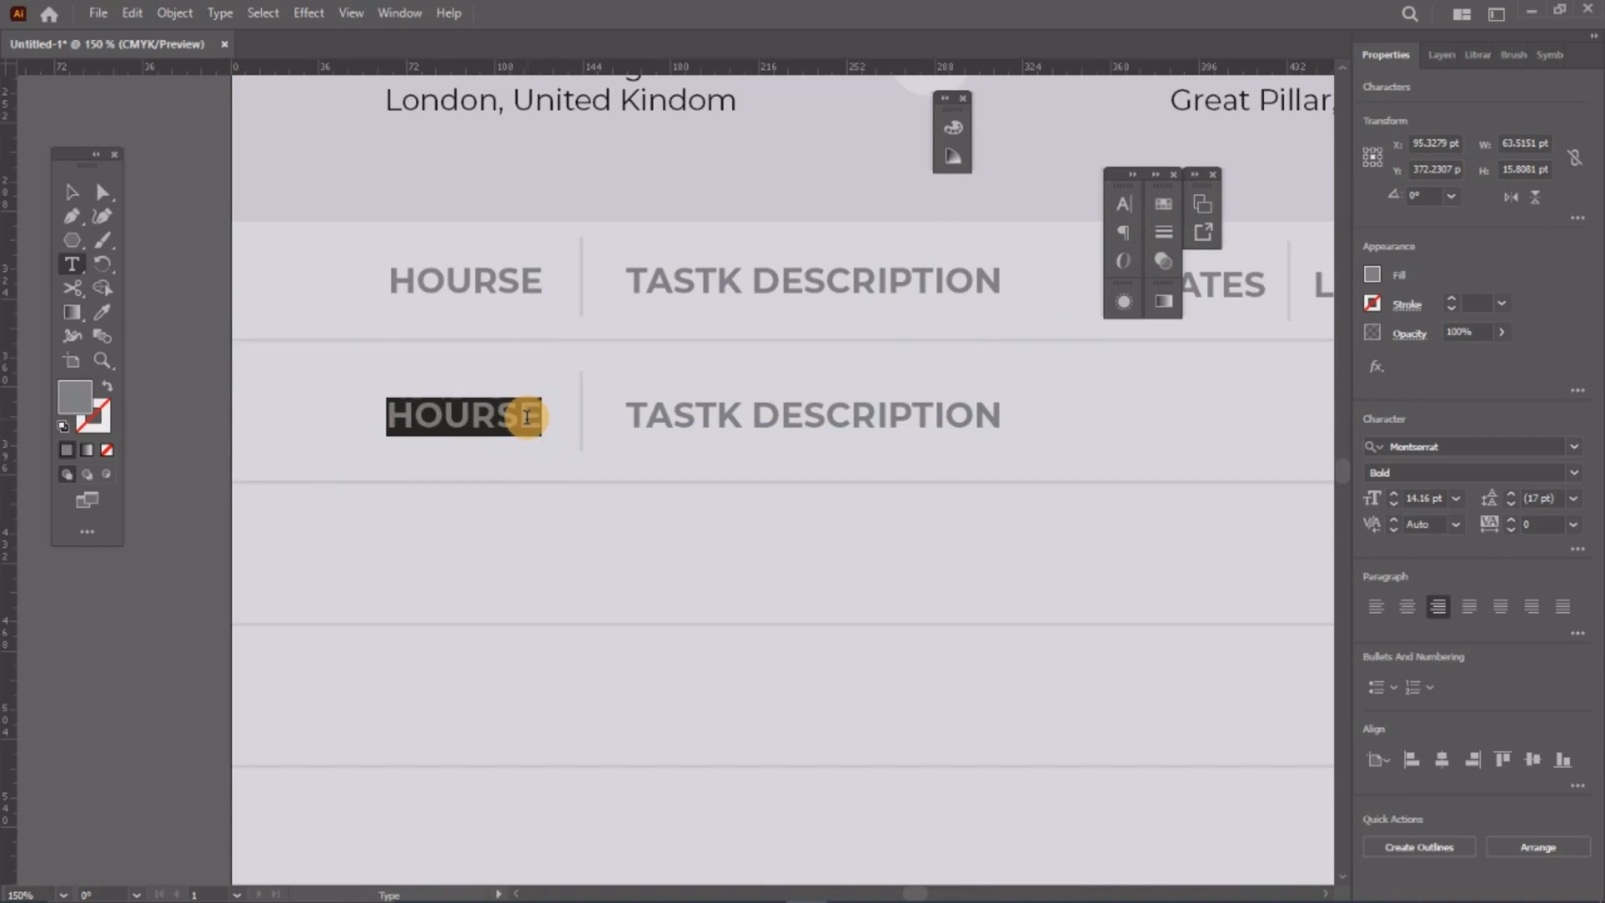
{"action": "key", "text": "BackSpace"}
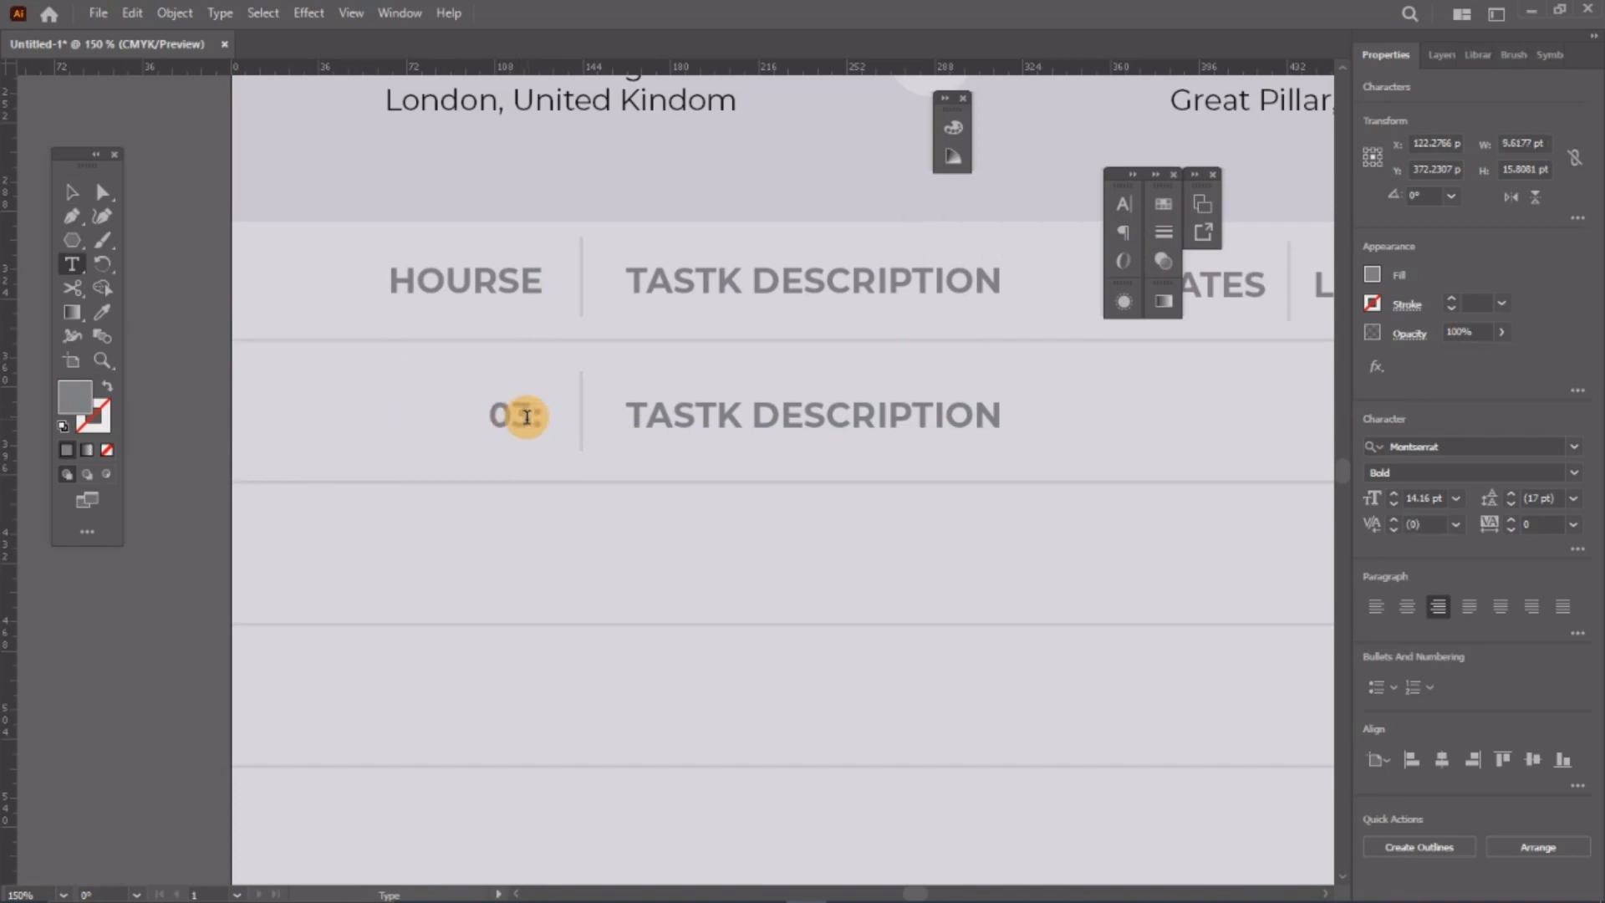
{"action": "type", "text": "03:50"}
Step: Replace the copied description with 'Home Page: Sketching, Wireframing and Coding' and shrink it to 7.75 pt
{"action": "left_click", "coordinate": [716, 414]}
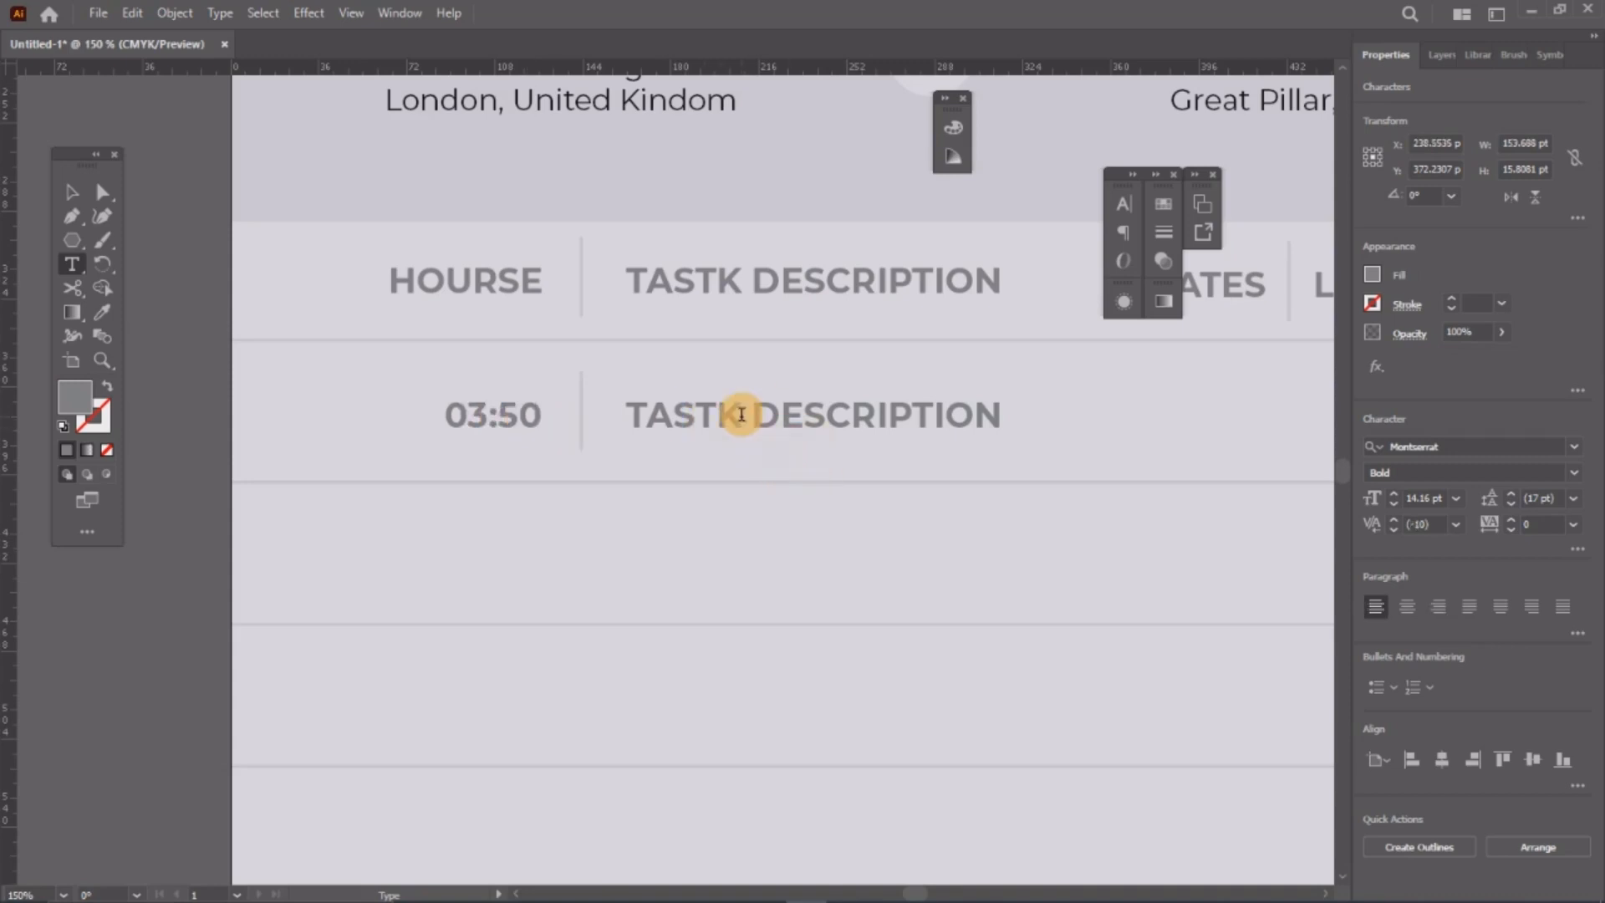
{"action": "triple_click", "coordinate": [741, 414]}
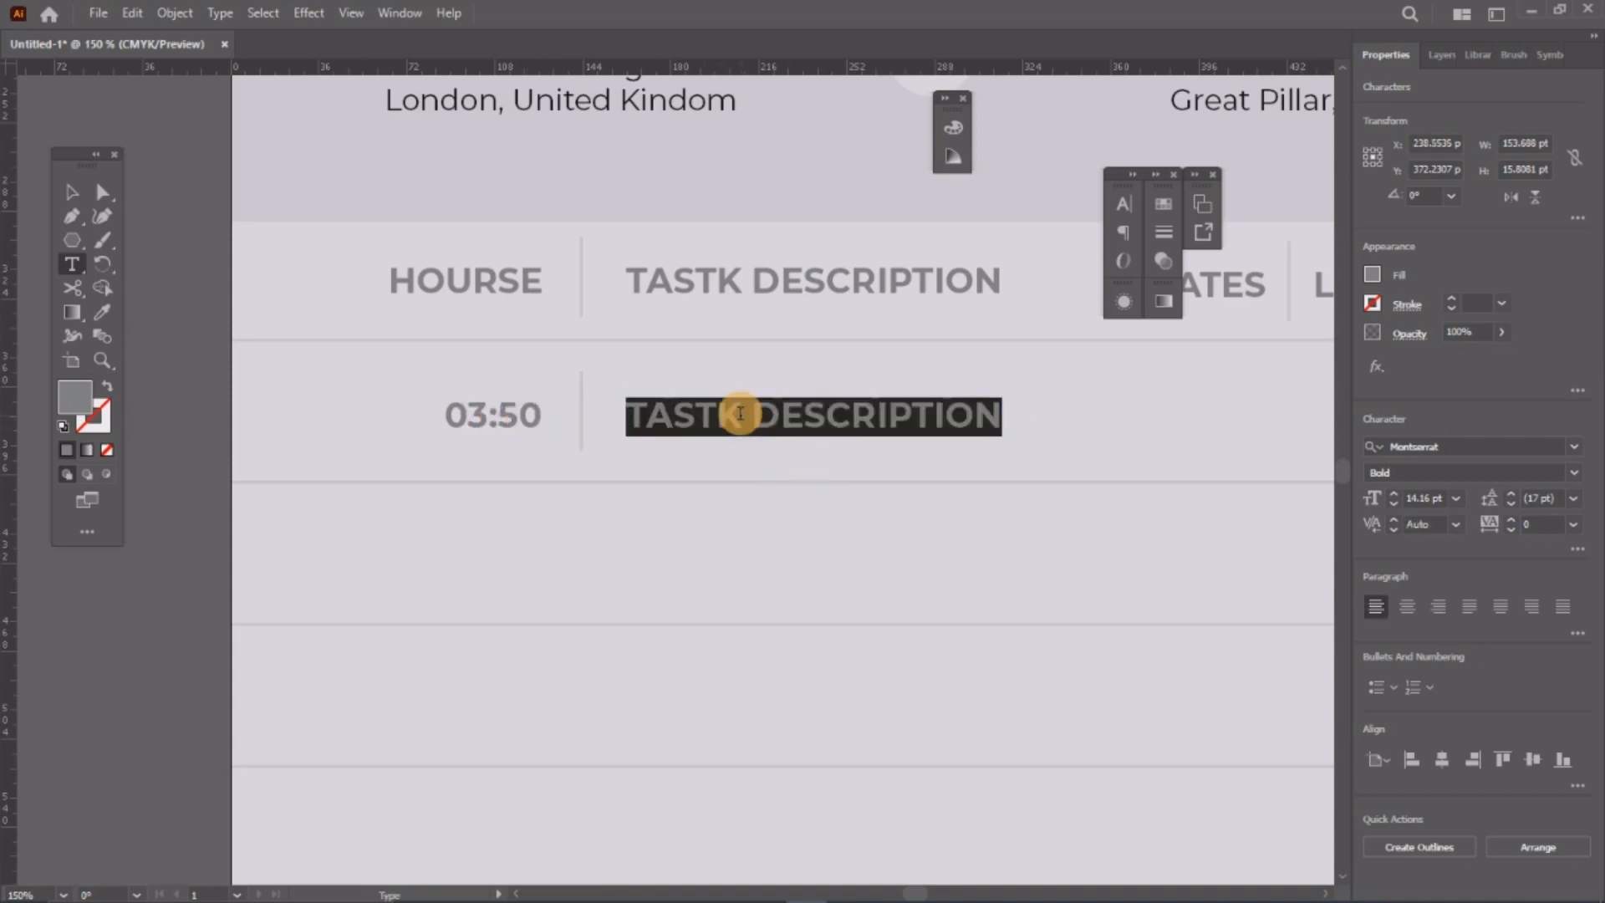
{"action": "type", "text": "Homepage:"}
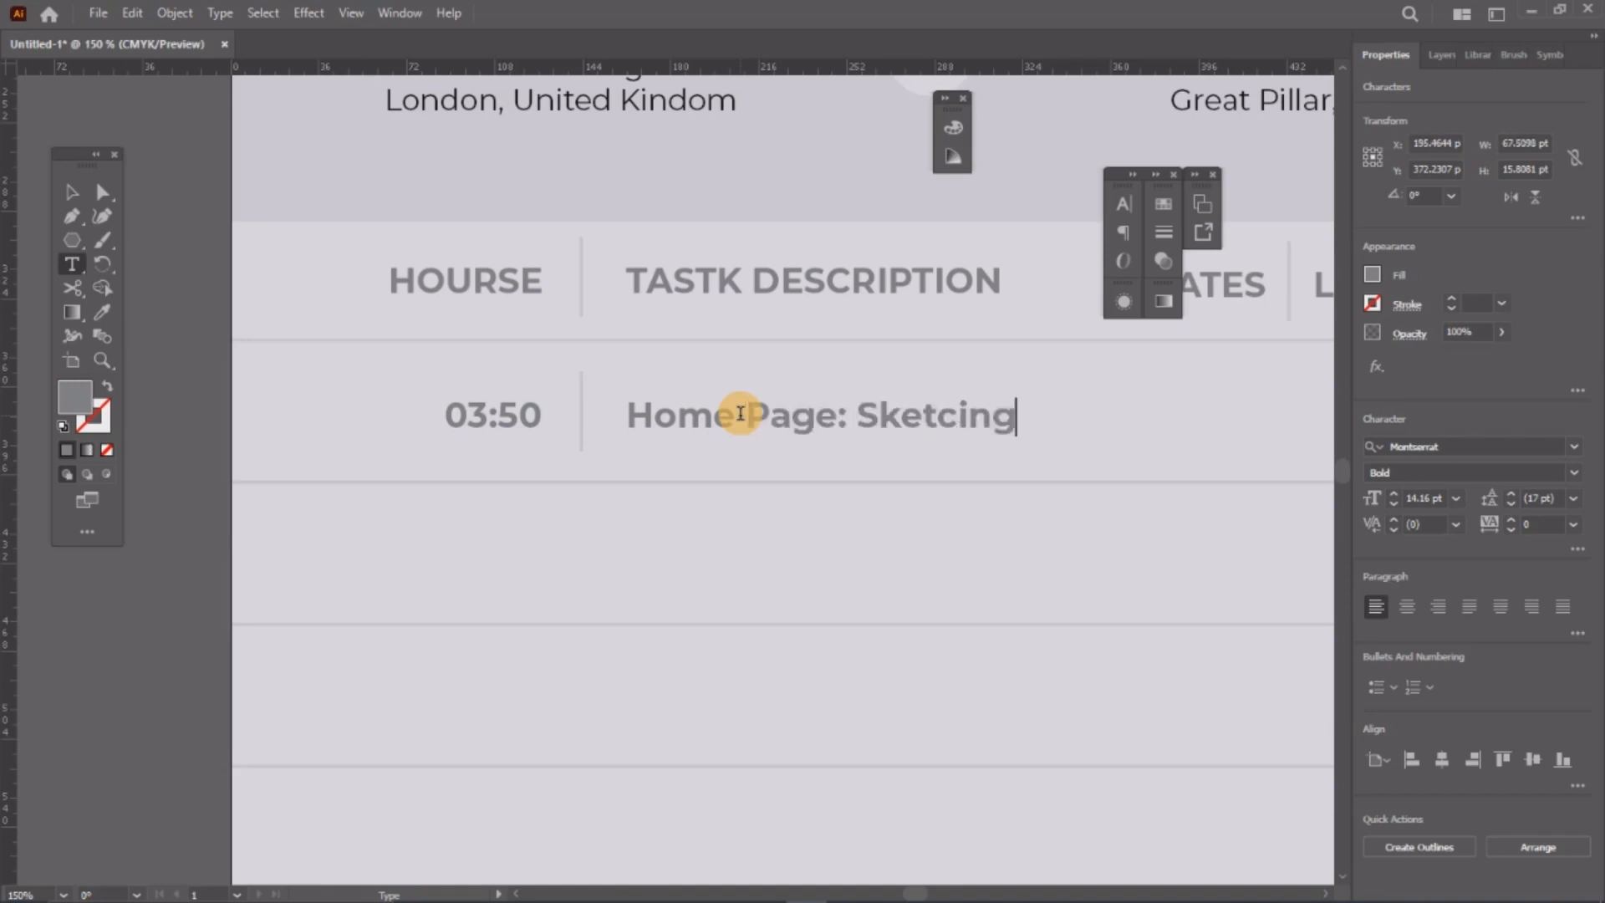
{"action": "type", "text": "Sketching"}
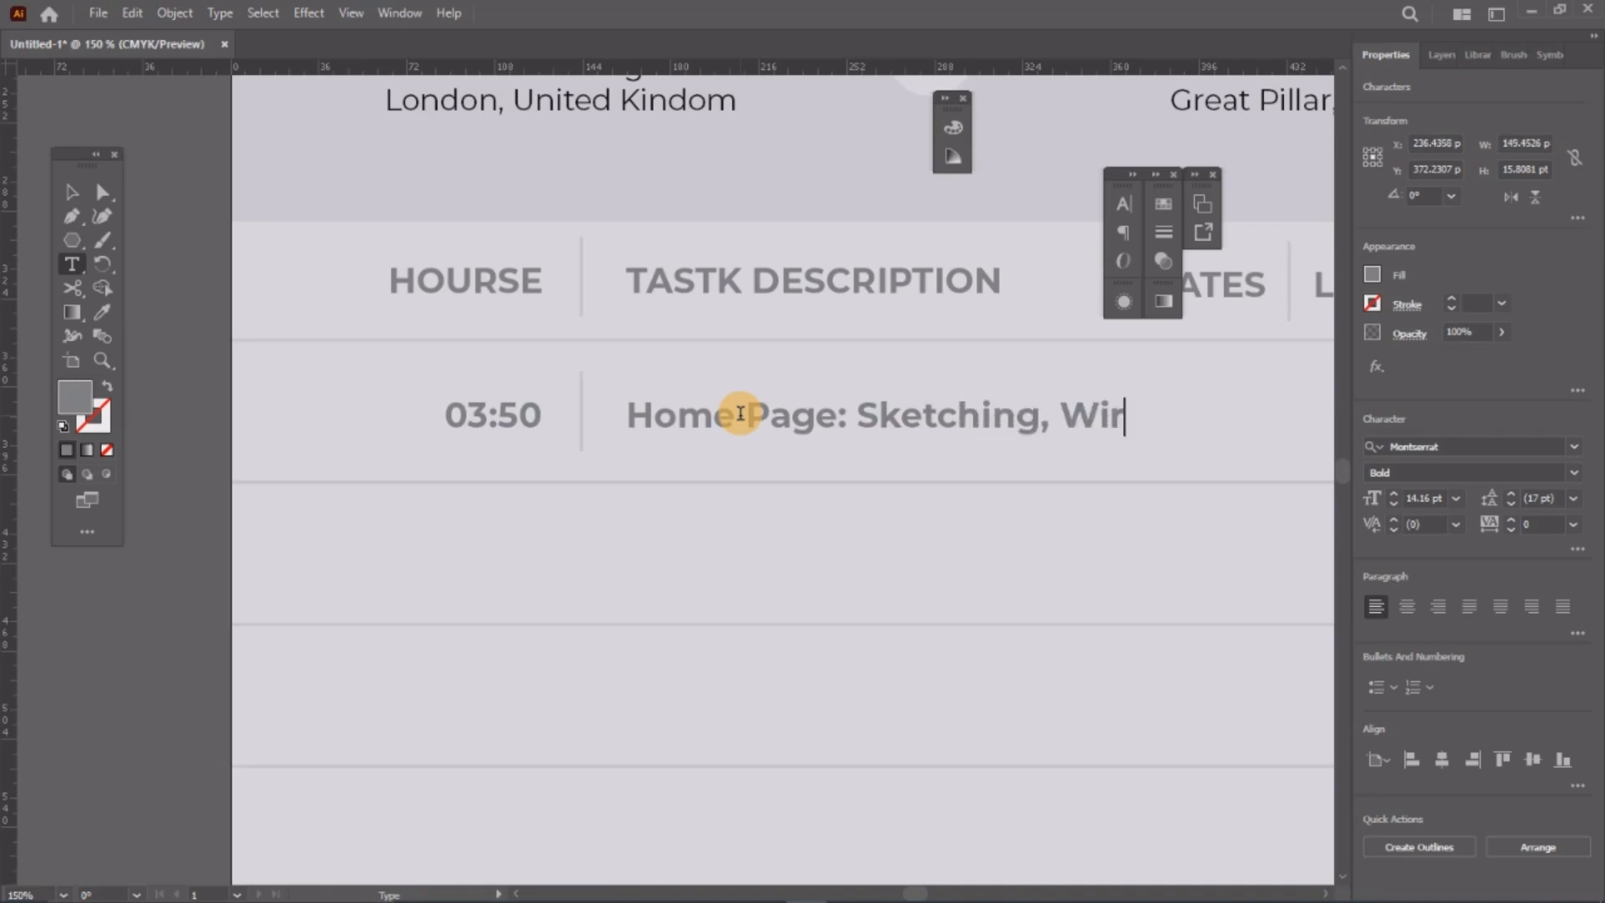
{"action": "type", "text": ", Wireframing ar"}
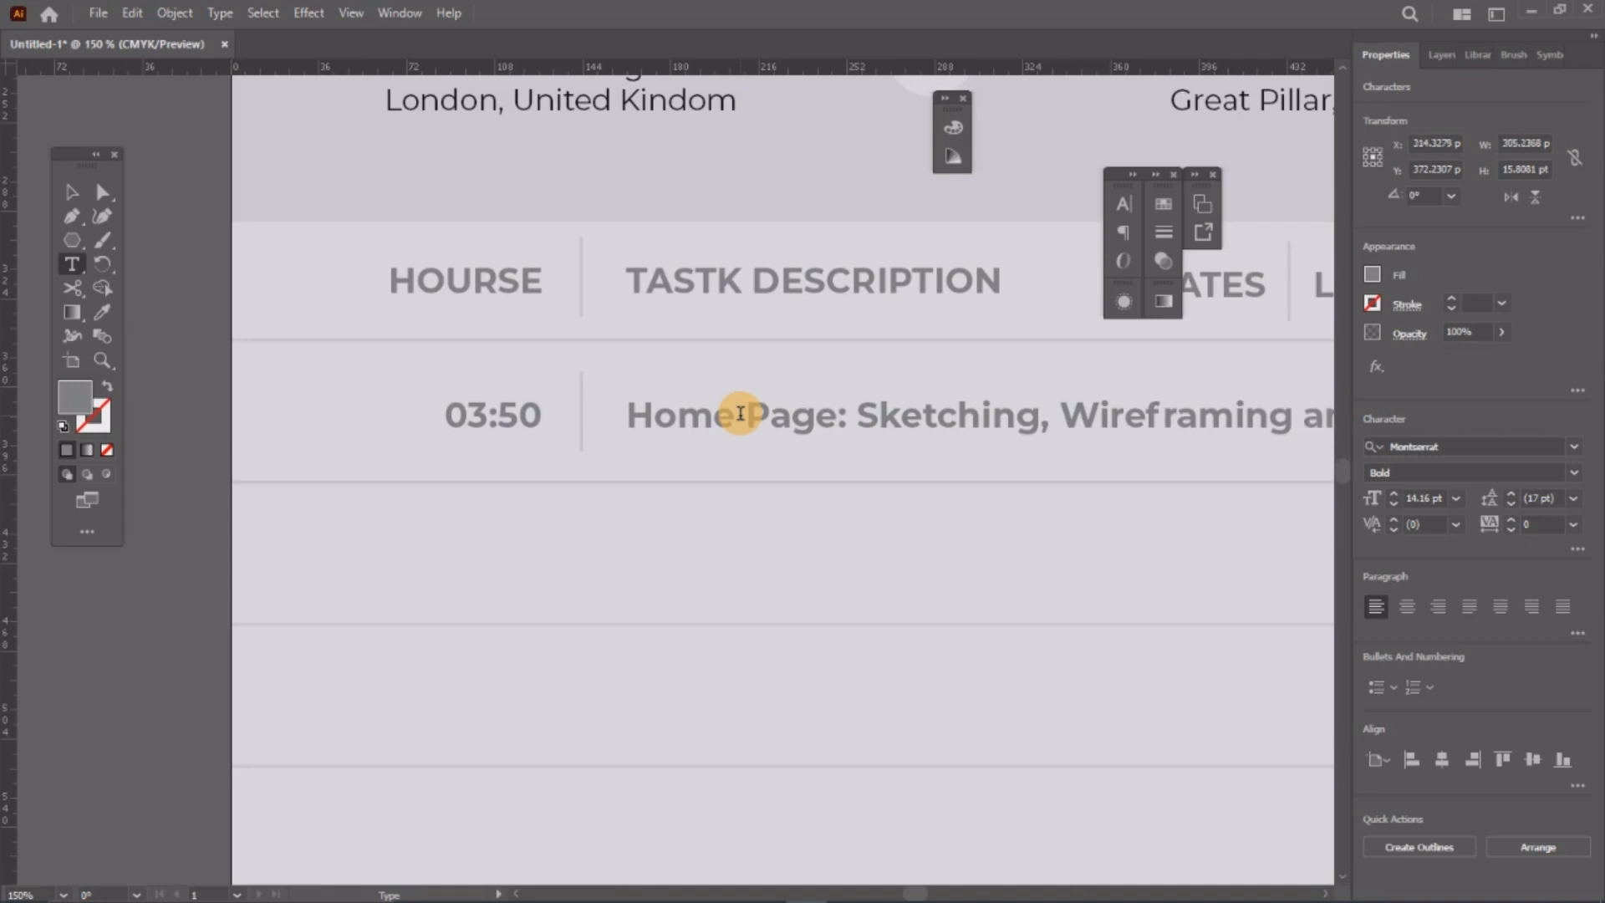
{"action": "left_click", "coordinate": [71, 190]}
{"action": "scroll", "coordinate": [694, 475], "scroll_direction": "down", "scroll_amount": 3}
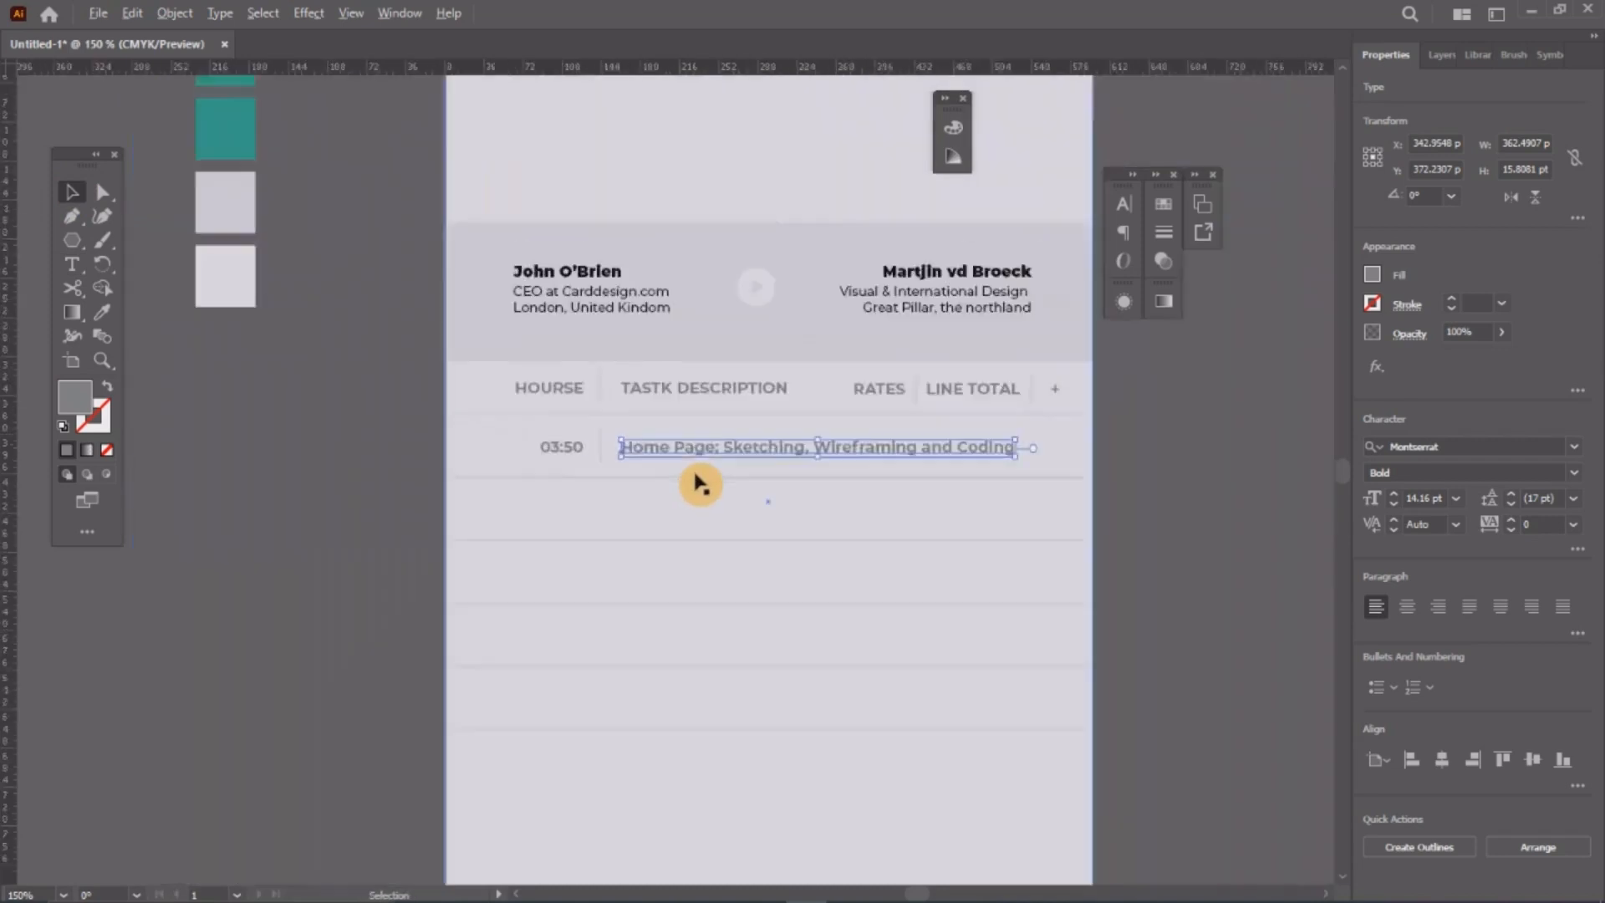
{"action": "scroll", "coordinate": [660, 456], "scroll_direction": "up", "scroll_amount": 2}
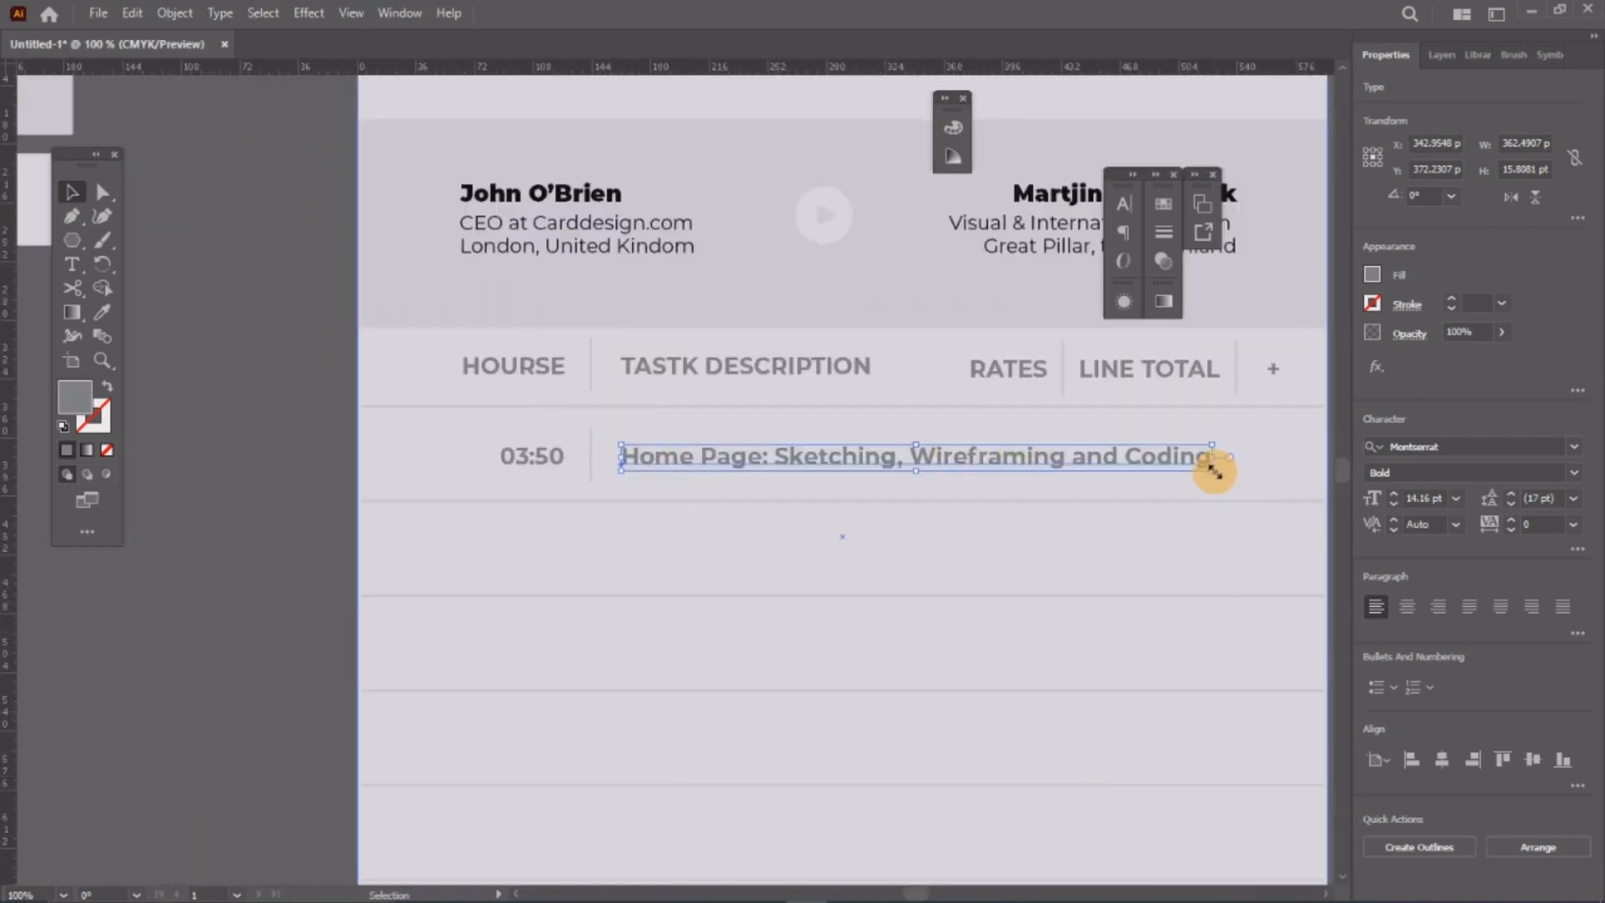
{"action": "left_click_drag", "start_coordinate": [1213, 471], "coordinate": [752, 440]}
{"action": "scroll", "coordinate": [688, 419], "scroll_direction": "down", "scroll_amount": 3}
{"action": "scroll", "coordinate": [674, 426], "scroll_direction": "up", "scroll_amount": 4}
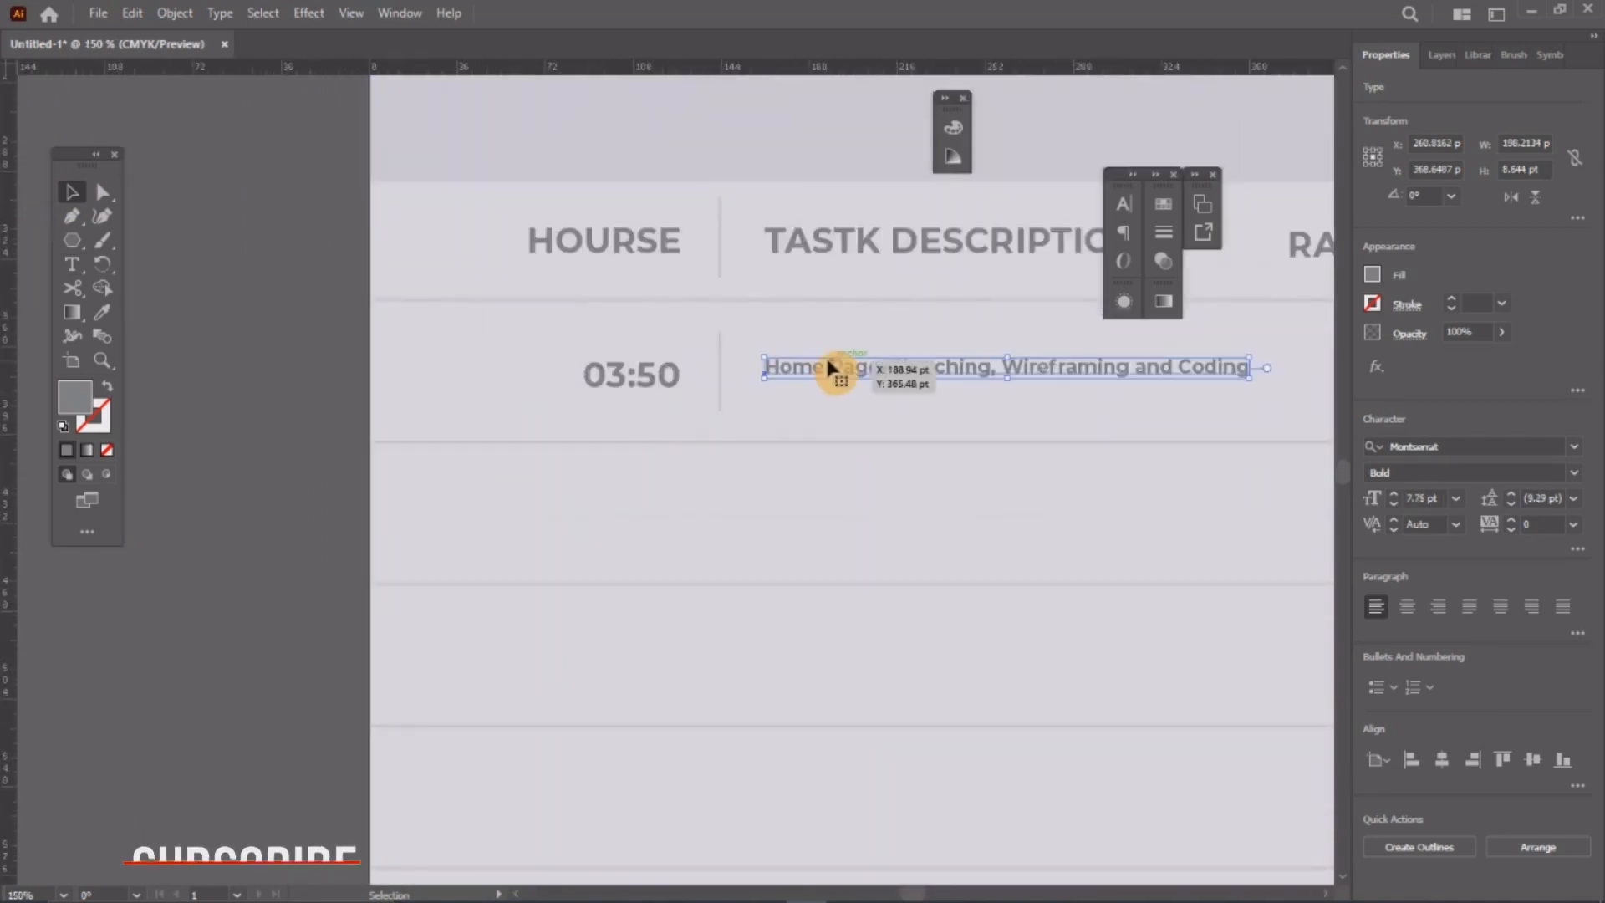
{"action": "left_click_drag", "start_coordinate": [832, 367], "coordinate": [834, 381]}
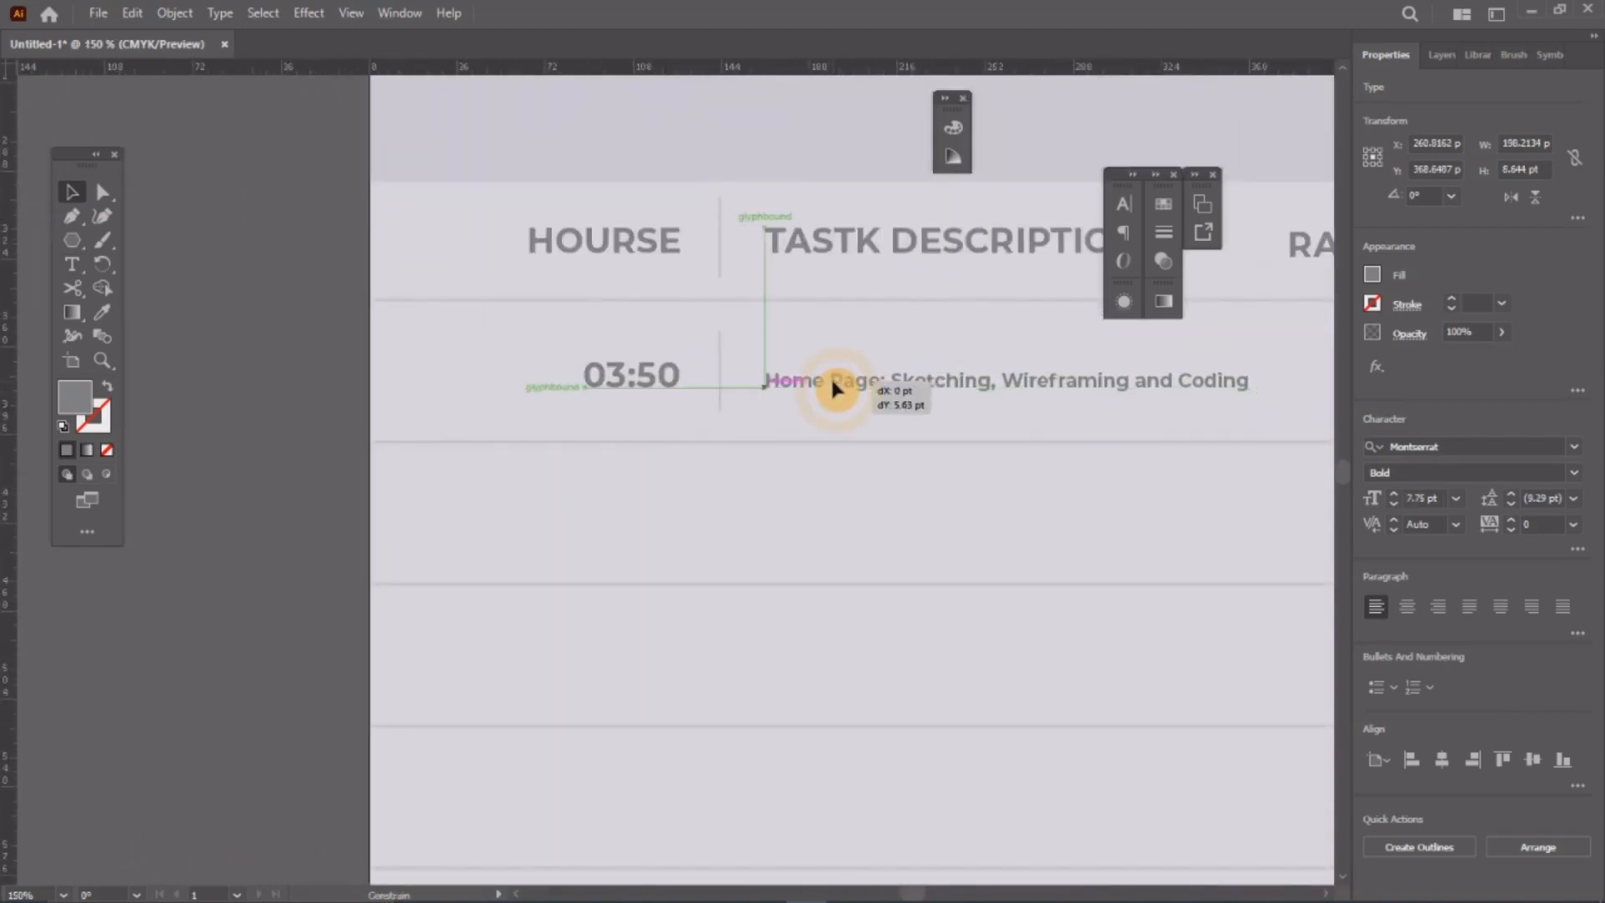
Step: Left-align 03:50 under HOURSE and line the description up beside it
{"action": "left_click", "coordinate": [642, 384]}
{"action": "left_click", "coordinate": [1122, 233]}
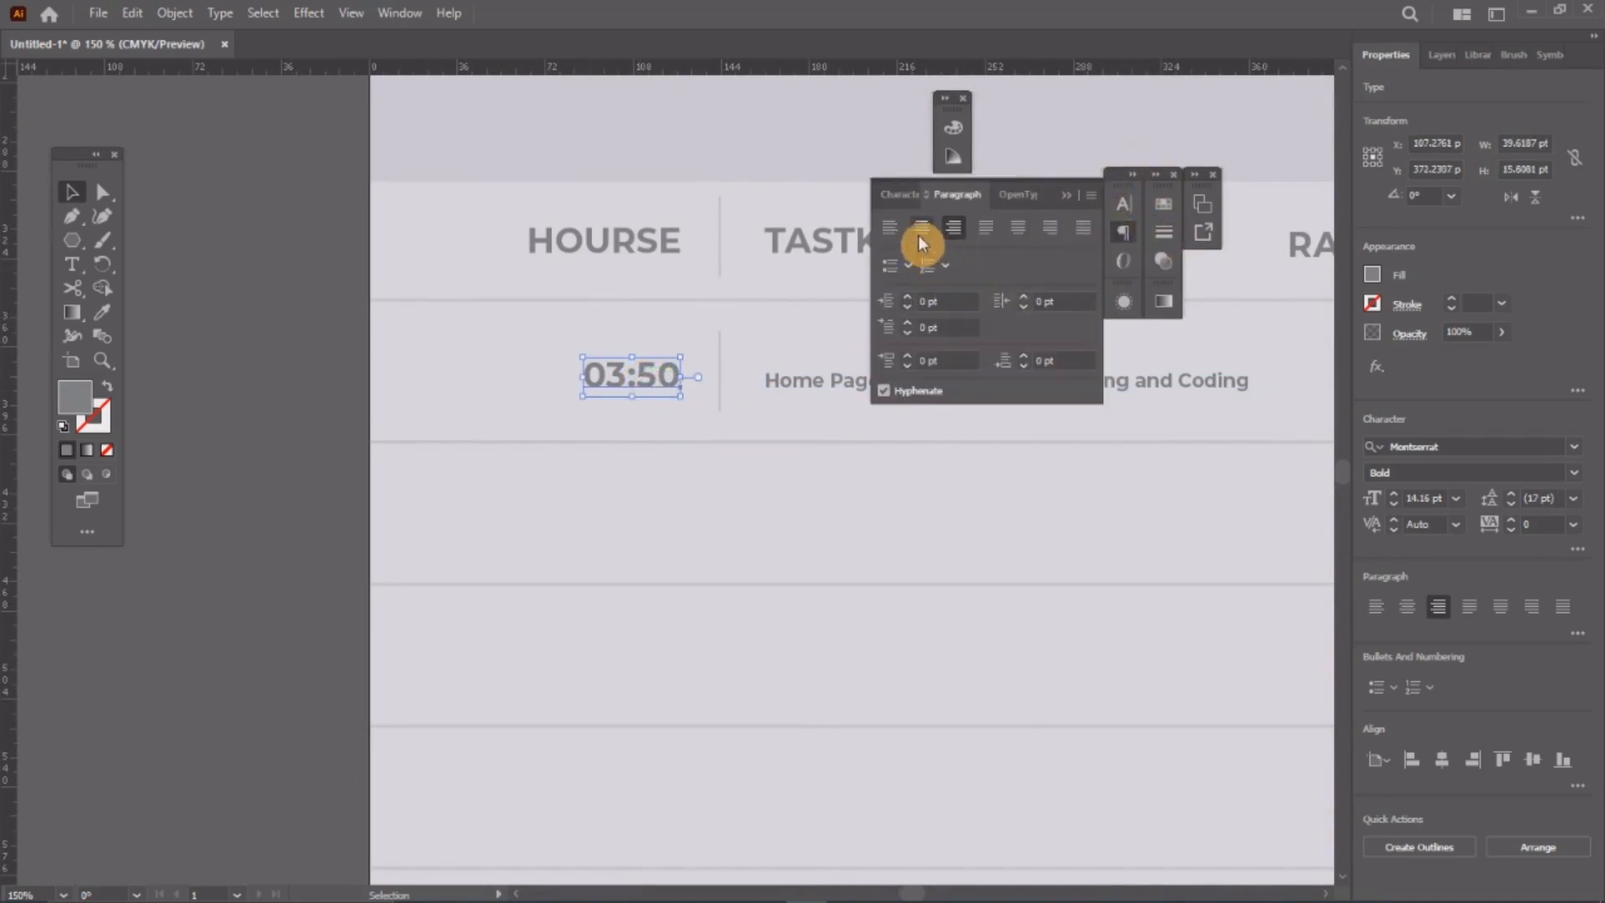
{"action": "left_click", "coordinate": [922, 244]}
{"action": "left_click", "coordinate": [1125, 234]}
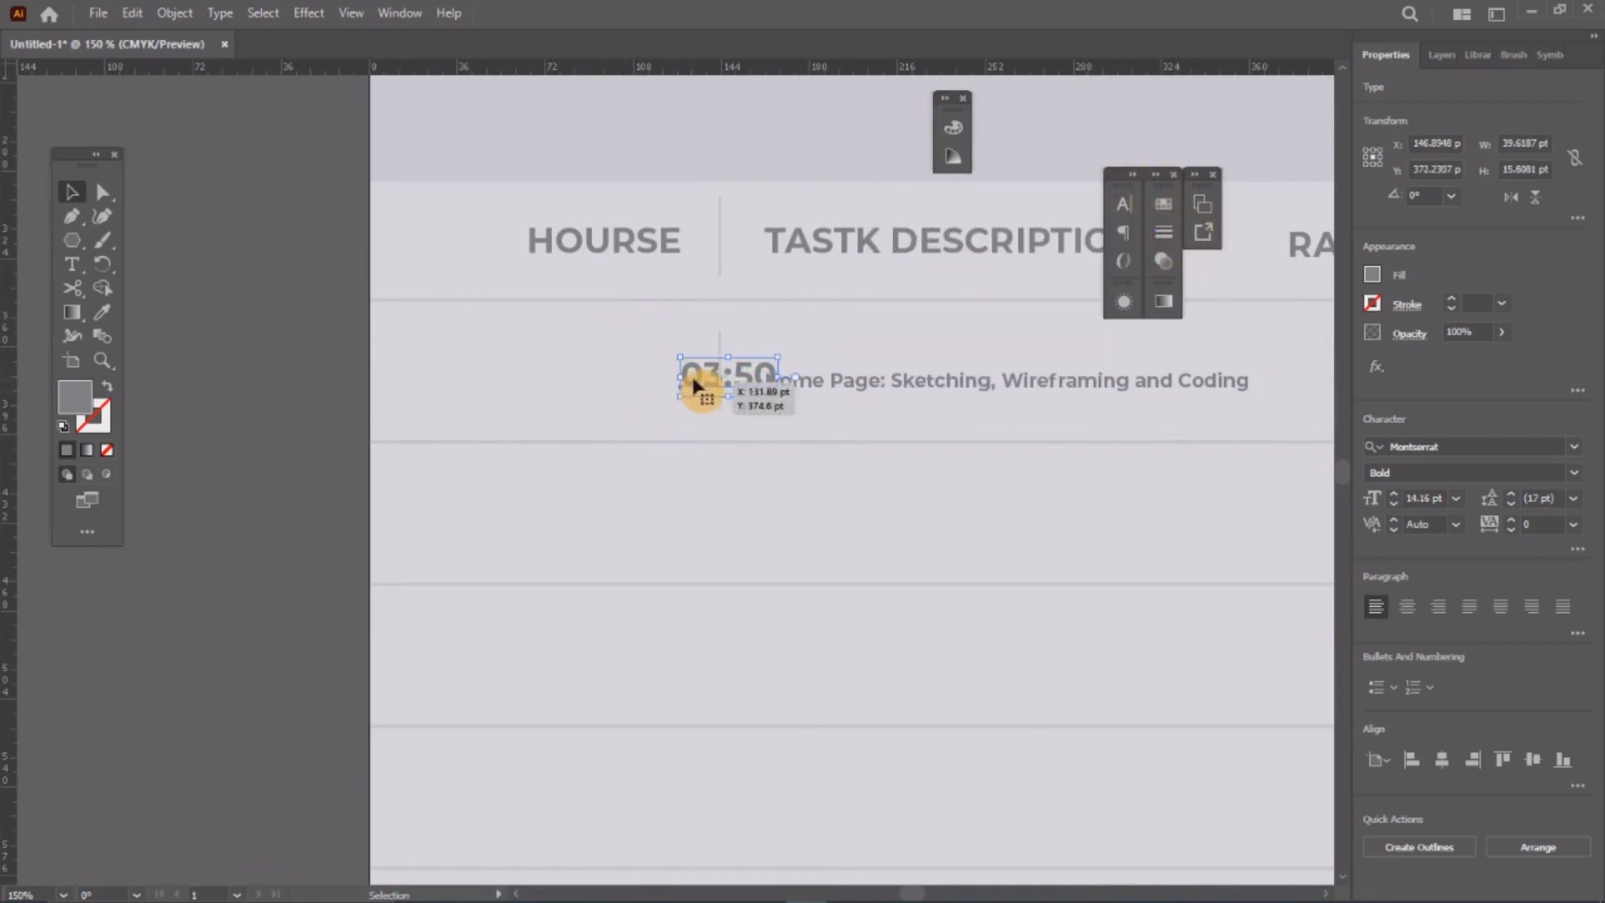
{"action": "left_click_drag", "start_coordinate": [696, 386], "coordinate": [545, 371]}
{"action": "key", "text": "ctrl+minus"}
{"action": "key", "text": "ctrl+minus"}
{"action": "key", "text": "ctrl+minus"}
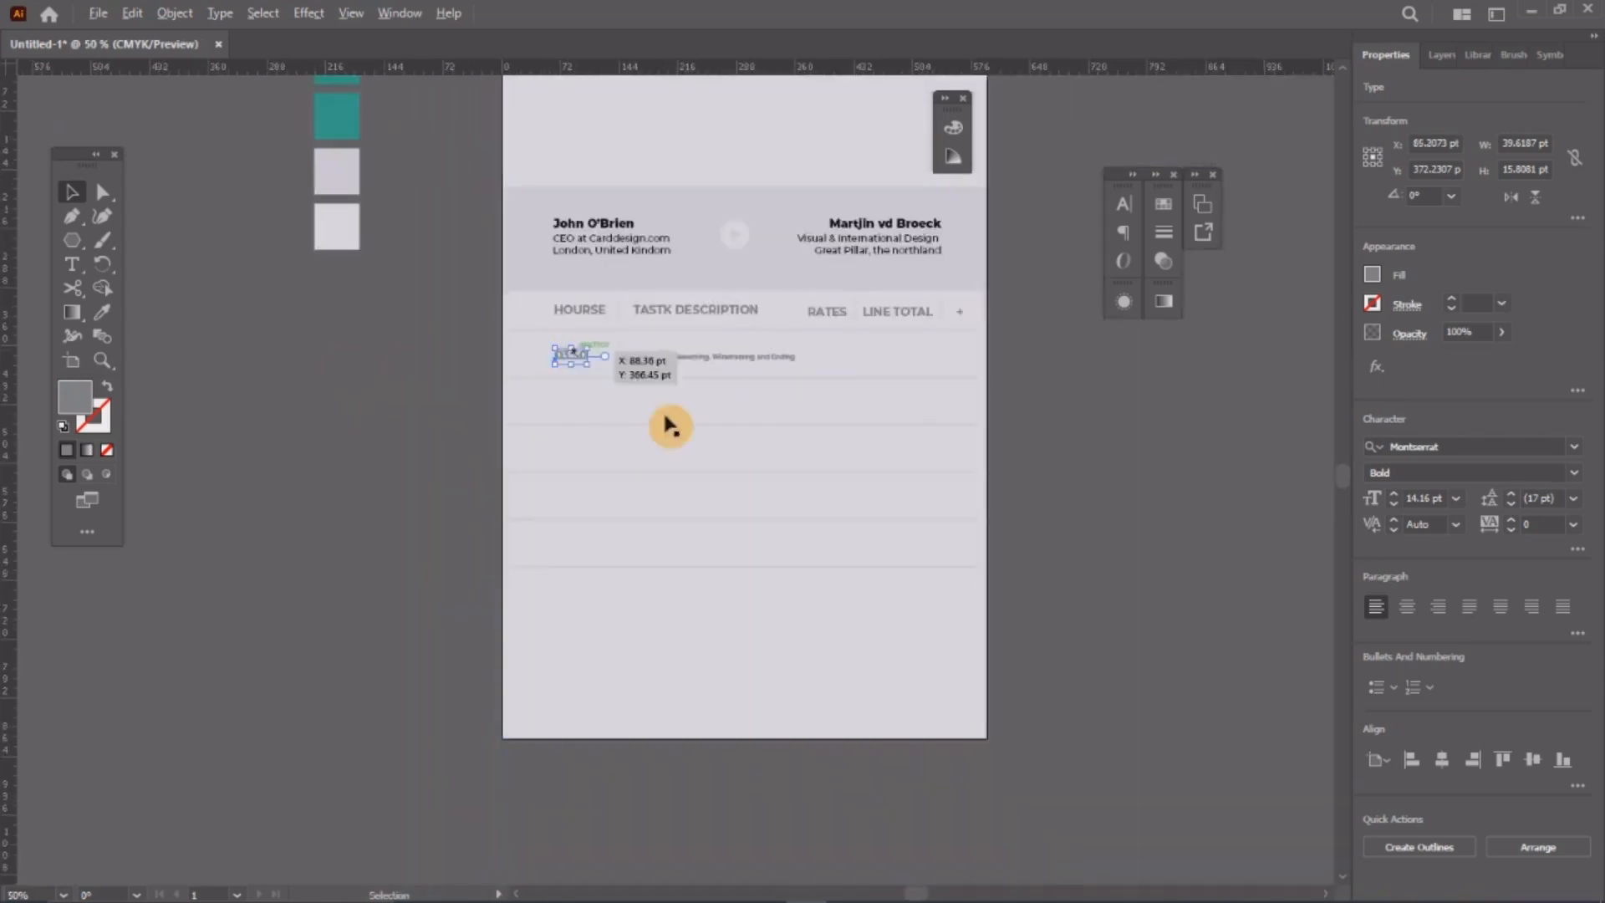
{"action": "key", "text": "ctrl+plus"}
{"action": "key", "text": "ctrl+plus"}
{"action": "key", "text": "ctrl+plus"}
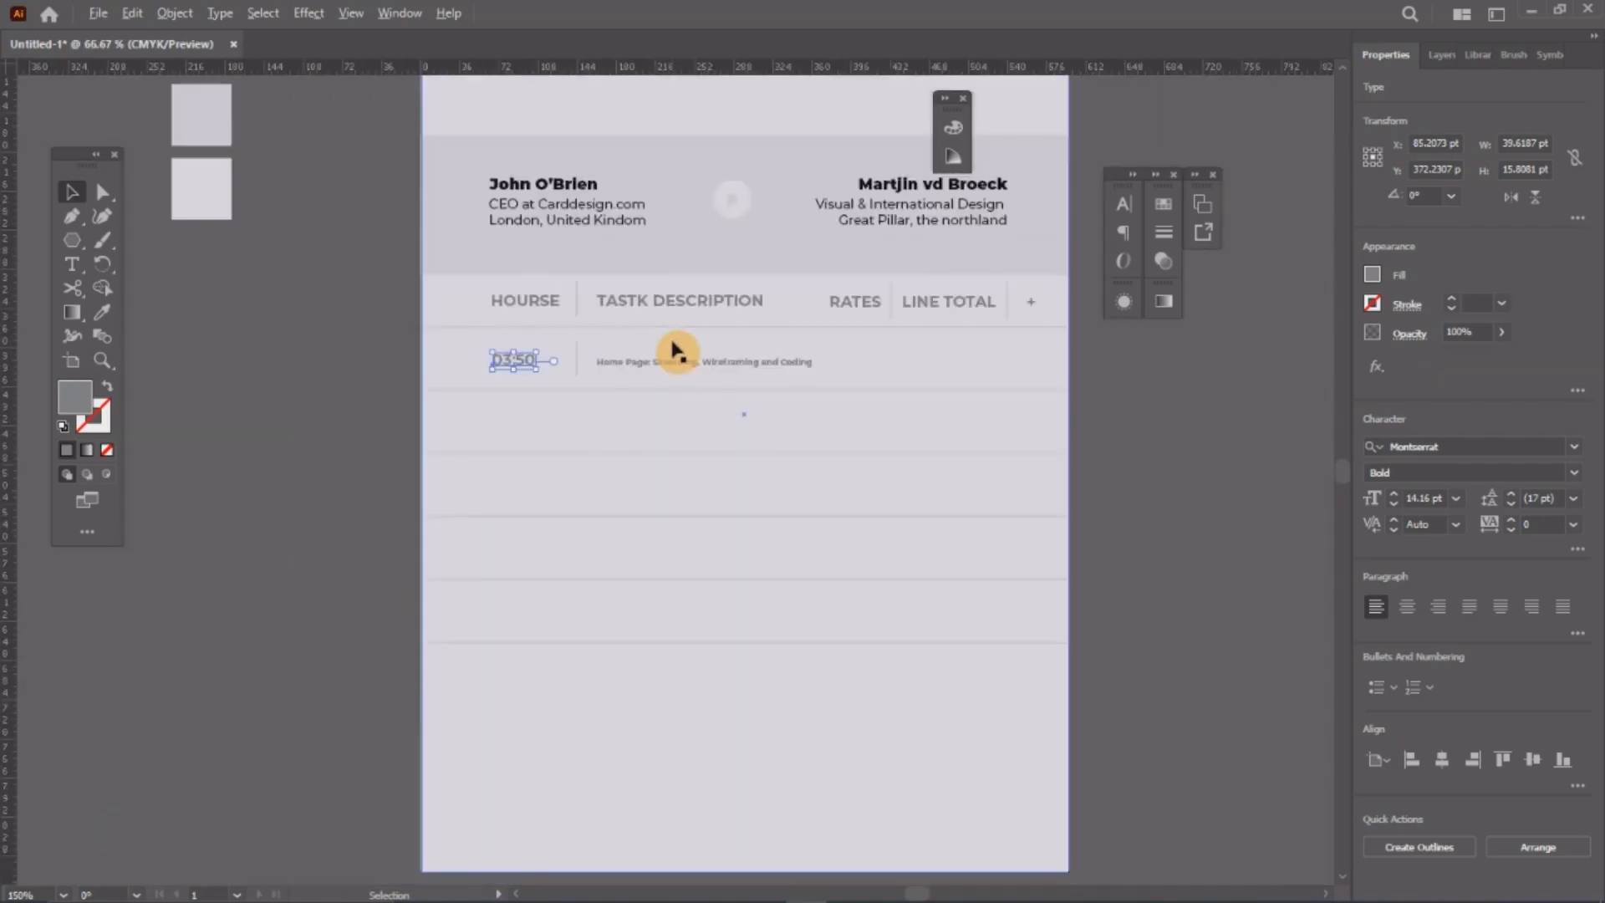
{"action": "key", "text": "ctrl+plus"}
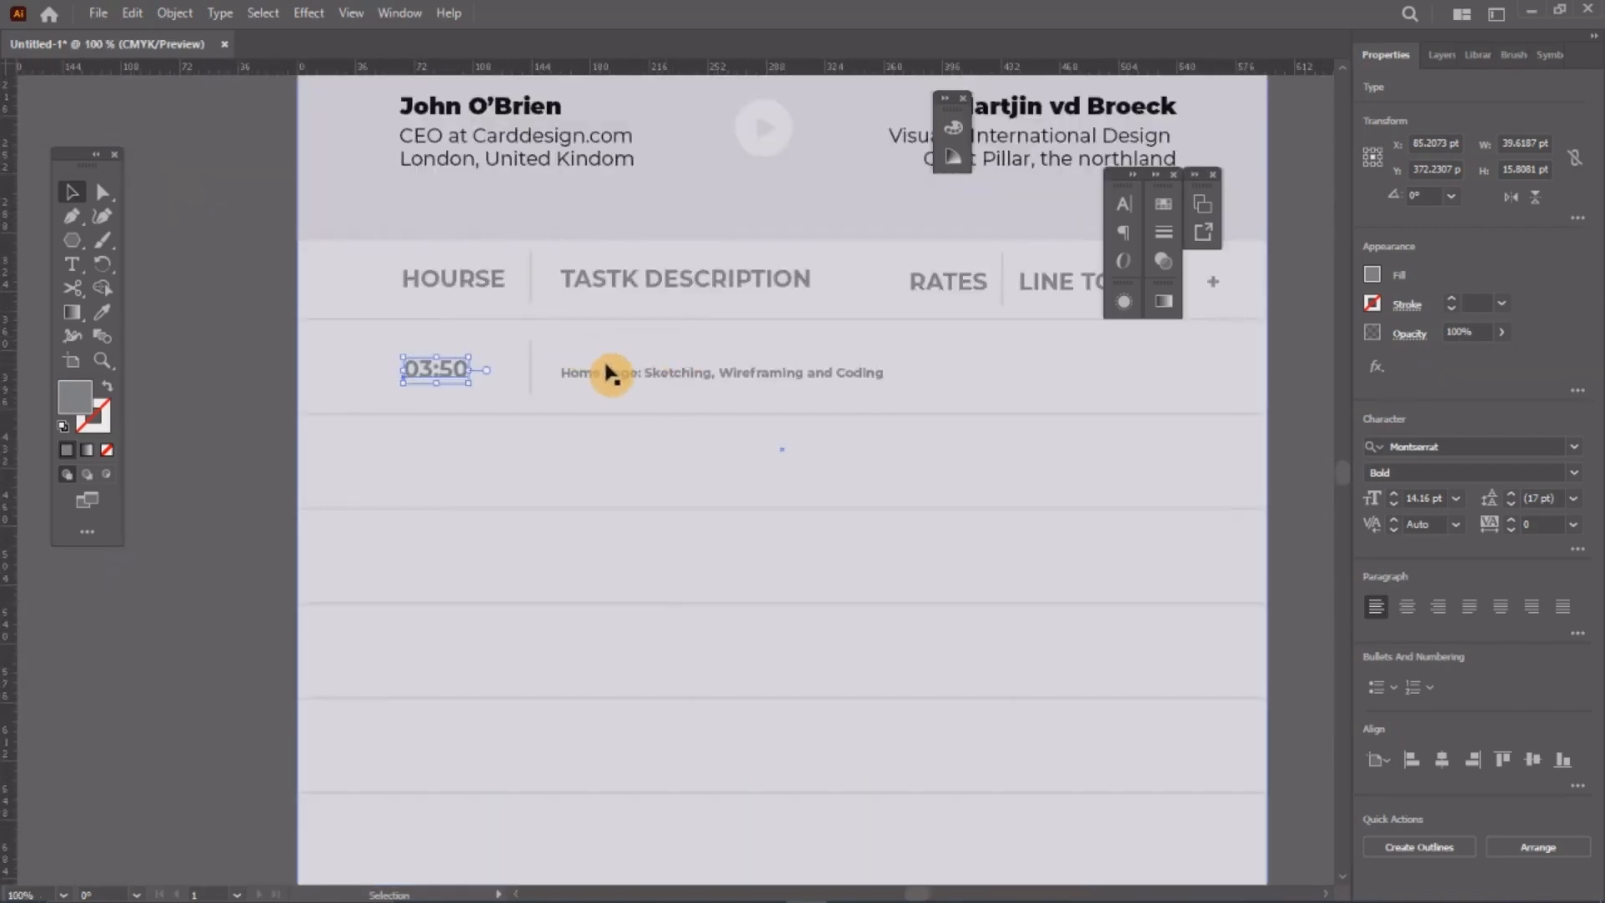
{"action": "left_click", "coordinate": [344, 359]}
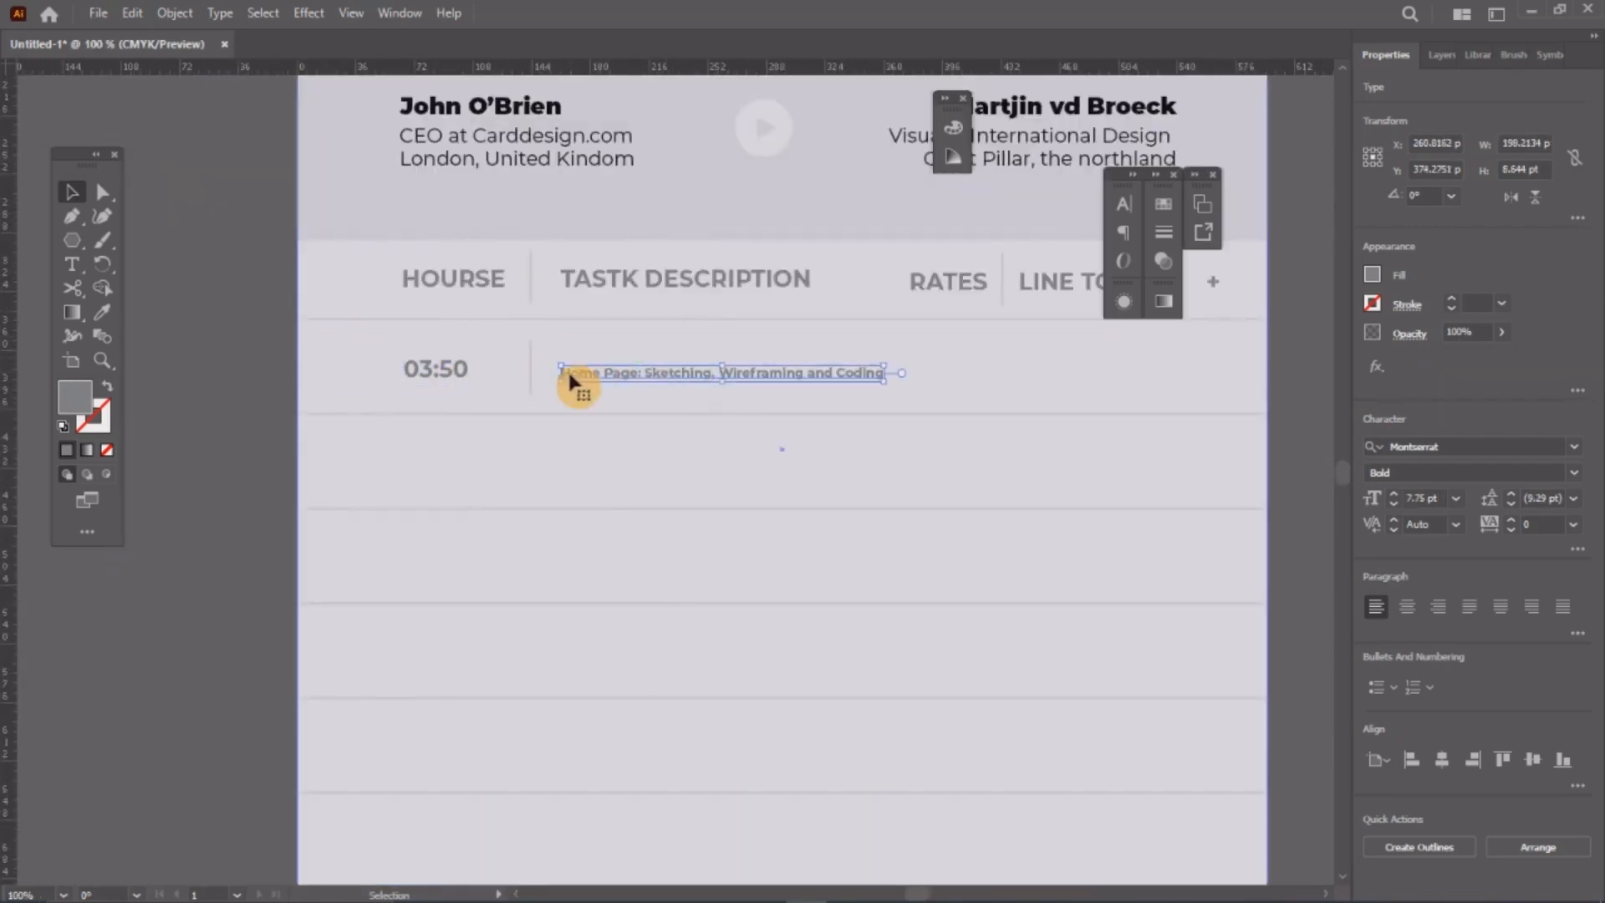
{"action": "left_click_drag", "start_coordinate": [573, 379], "coordinate": [588, 377]}
{"action": "left_click", "coordinate": [305, 369]}
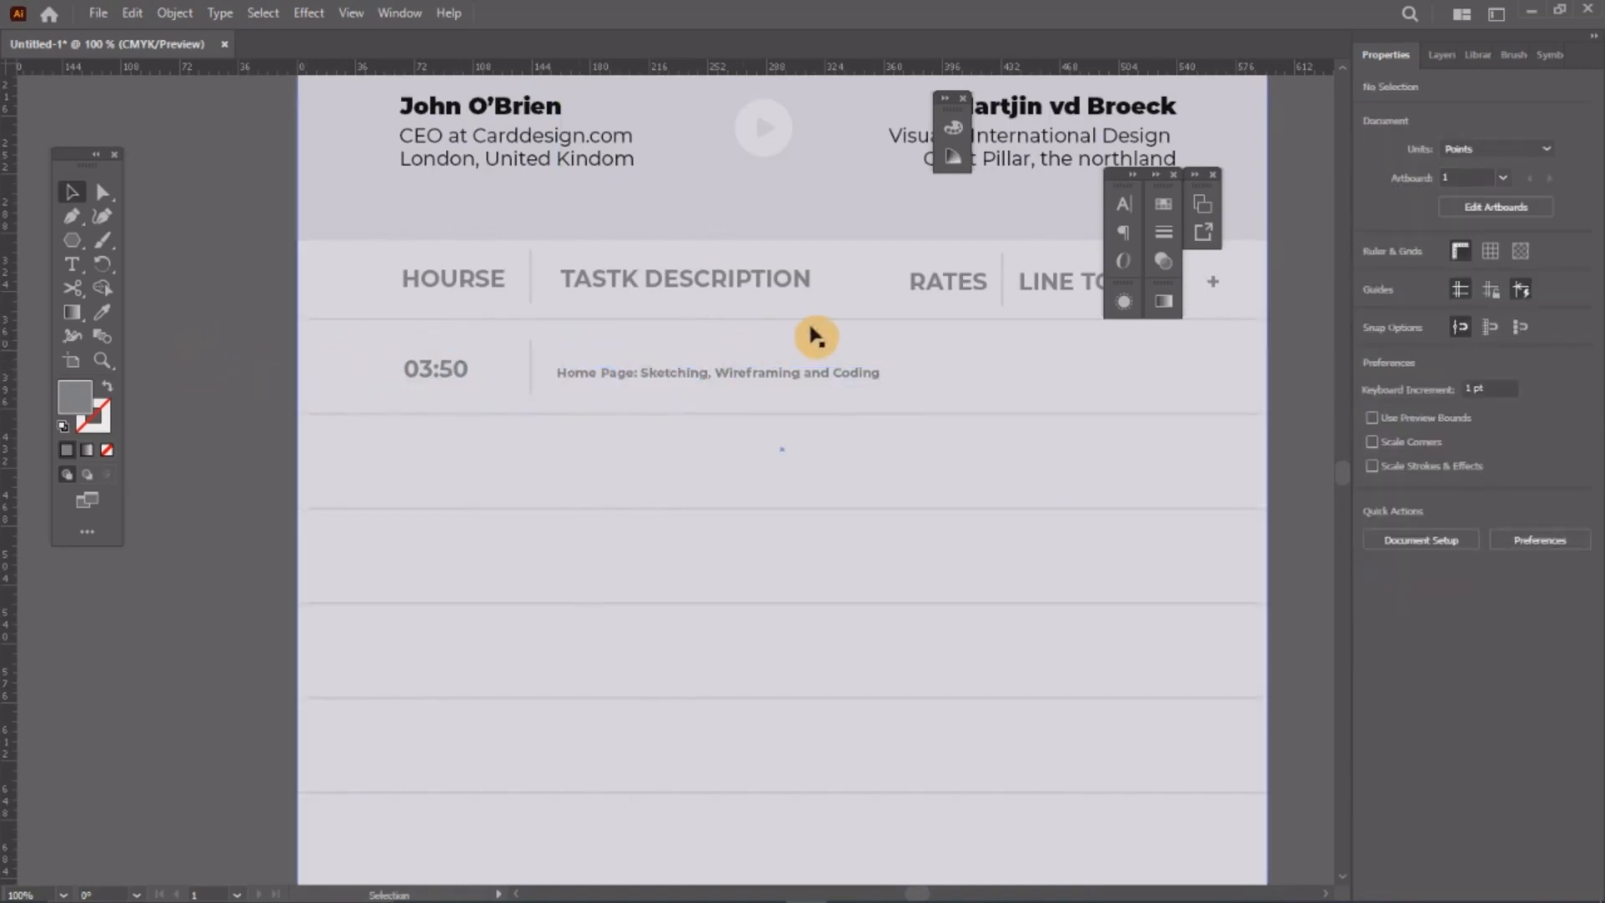
Step: Nudge the RATES and LINE TOTAL headings slightly right and down, leaving the table background in place
{"action": "scroll", "coordinate": [811, 336], "scroll_direction": "down", "scroll_amount": 2}
{"action": "scroll", "coordinate": [858, 306], "scroll_direction": "up", "scroll_amount": 3}
{"action": "scroll", "coordinate": [857, 306], "scroll_direction": "down", "scroll_amount": 1}
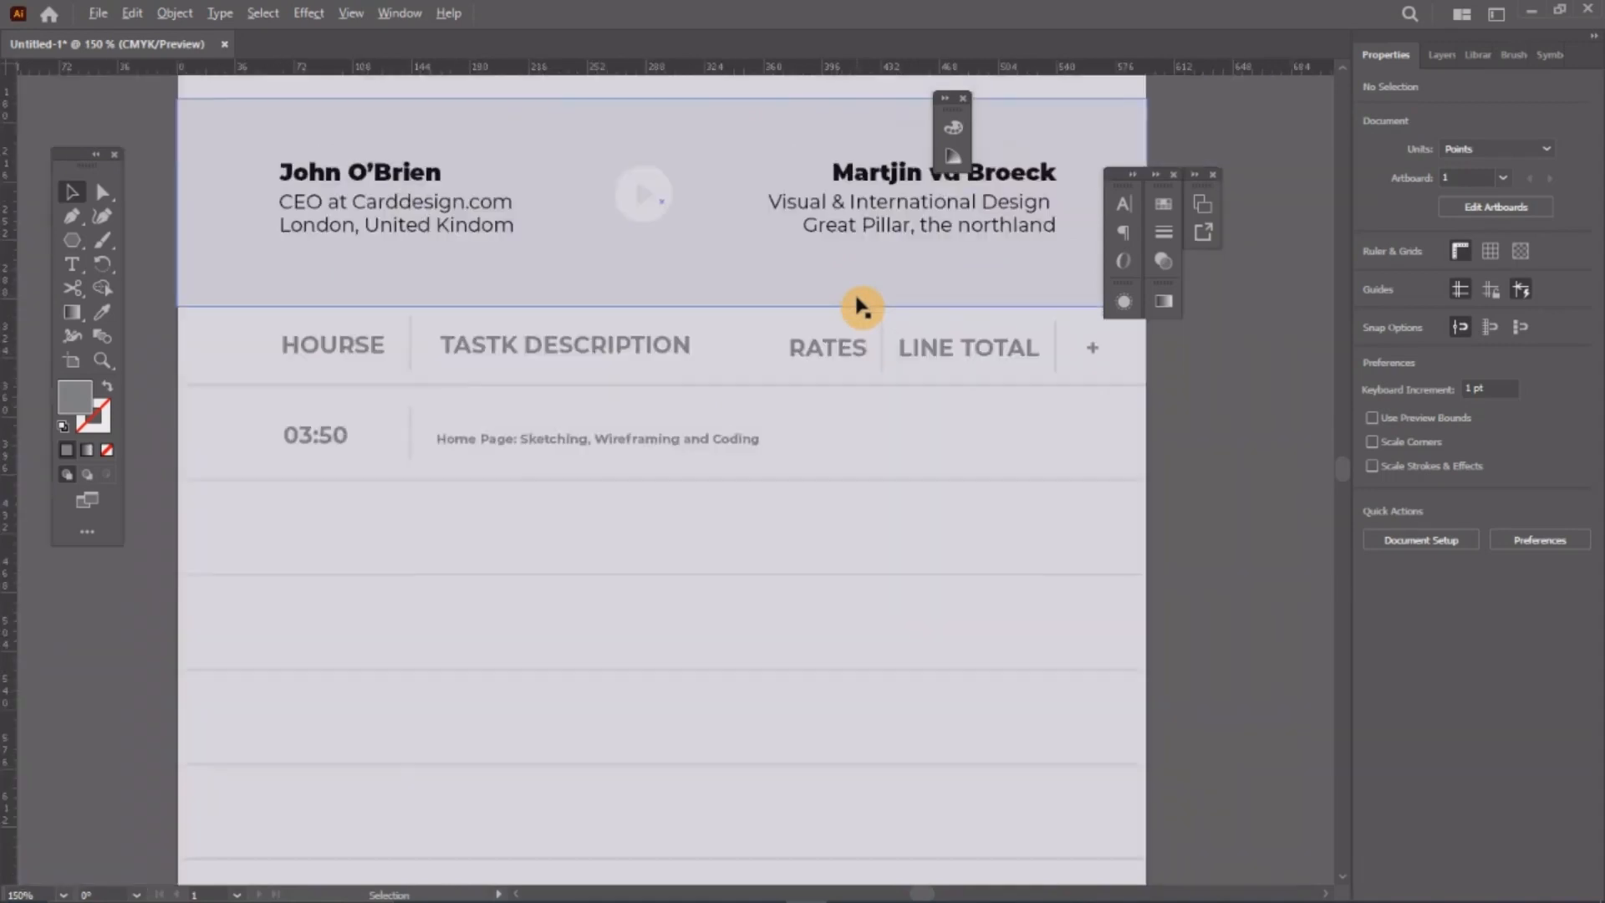
{"action": "scroll", "coordinate": [861, 306], "scroll_direction": "down", "scroll_amount": 1}
{"action": "scroll", "coordinate": [938, 316], "scroll_direction": "up", "scroll_amount": 2}
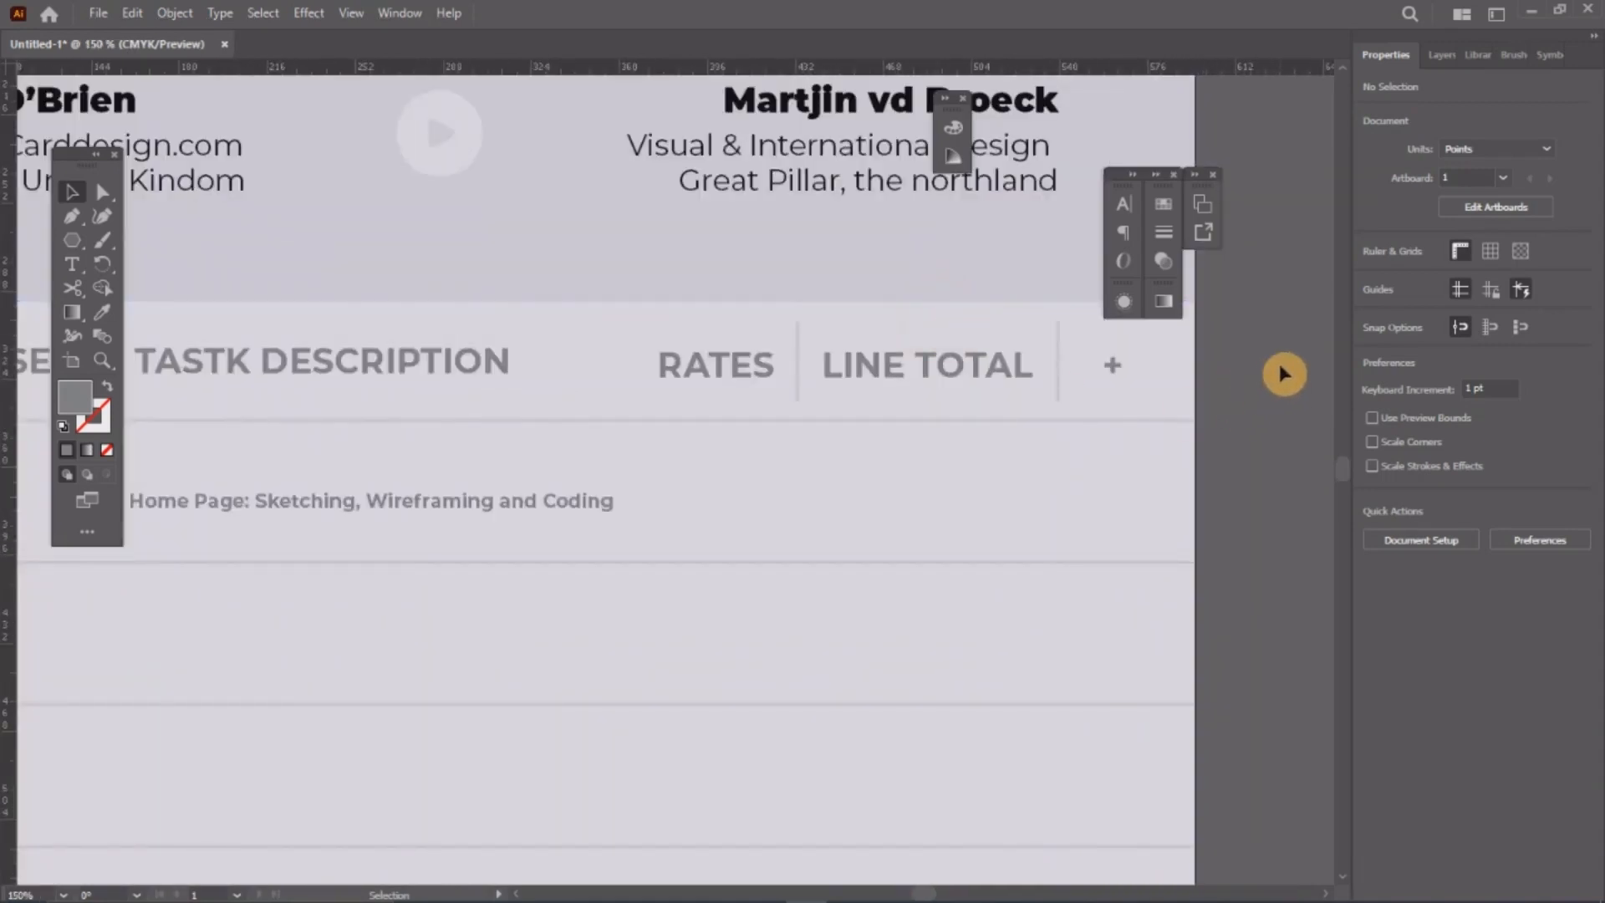
{"action": "left_click_drag", "start_coordinate": [1281, 369], "coordinate": [789, 379]}
{"action": "left_click", "coordinate": [643, 425], "text": "shift"}
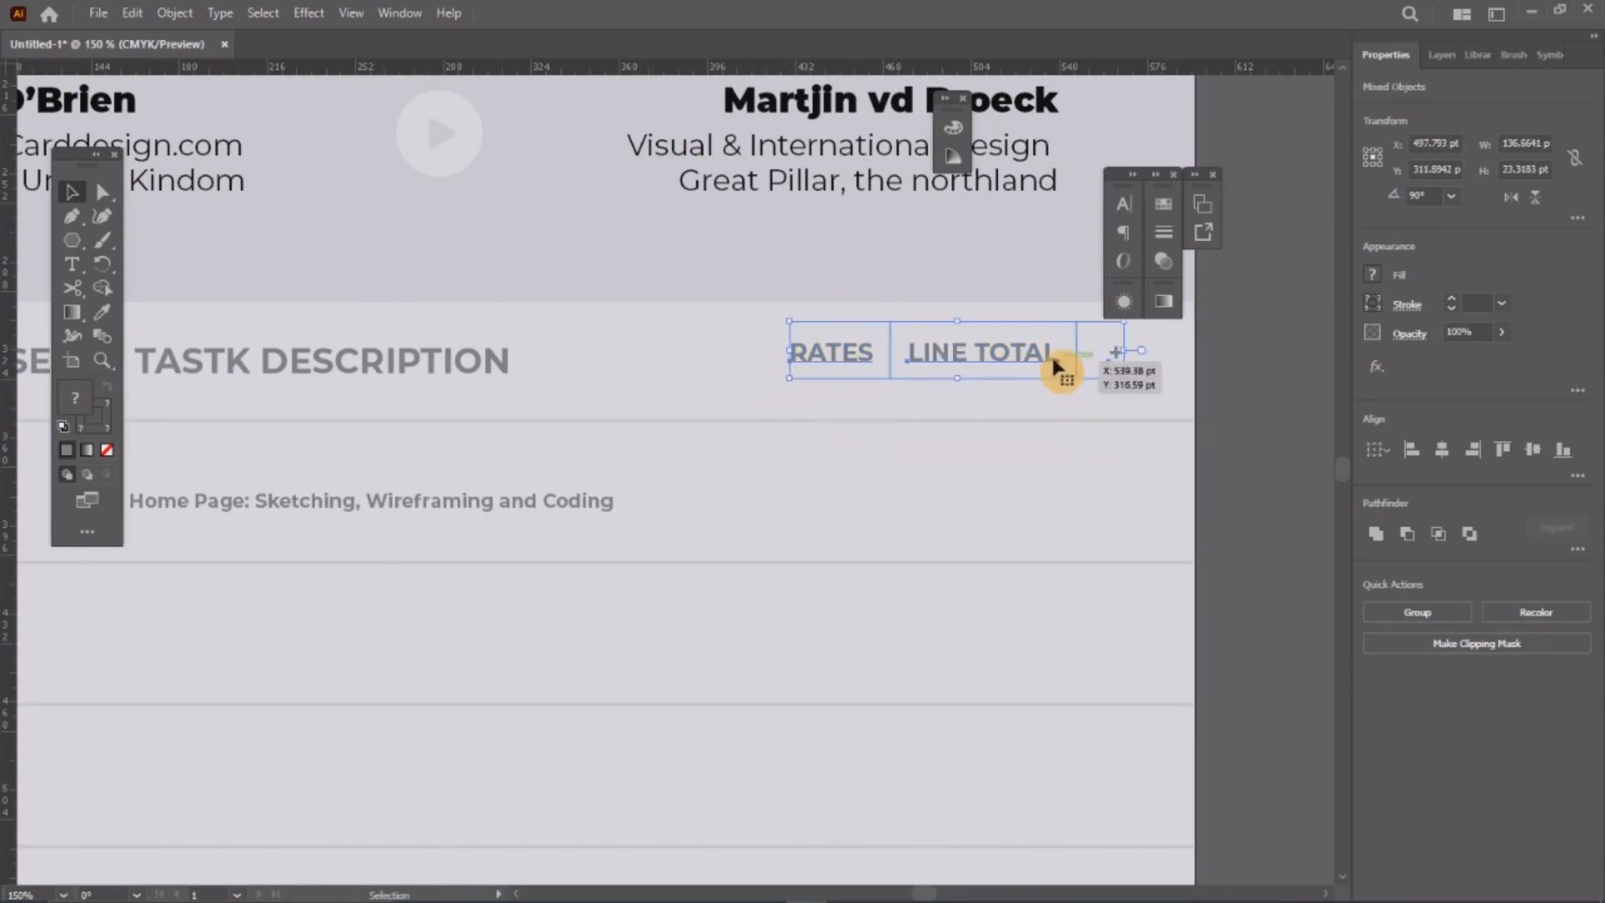
{"action": "left_click_drag", "start_coordinate": [1051, 353], "coordinate": [1055, 359]}
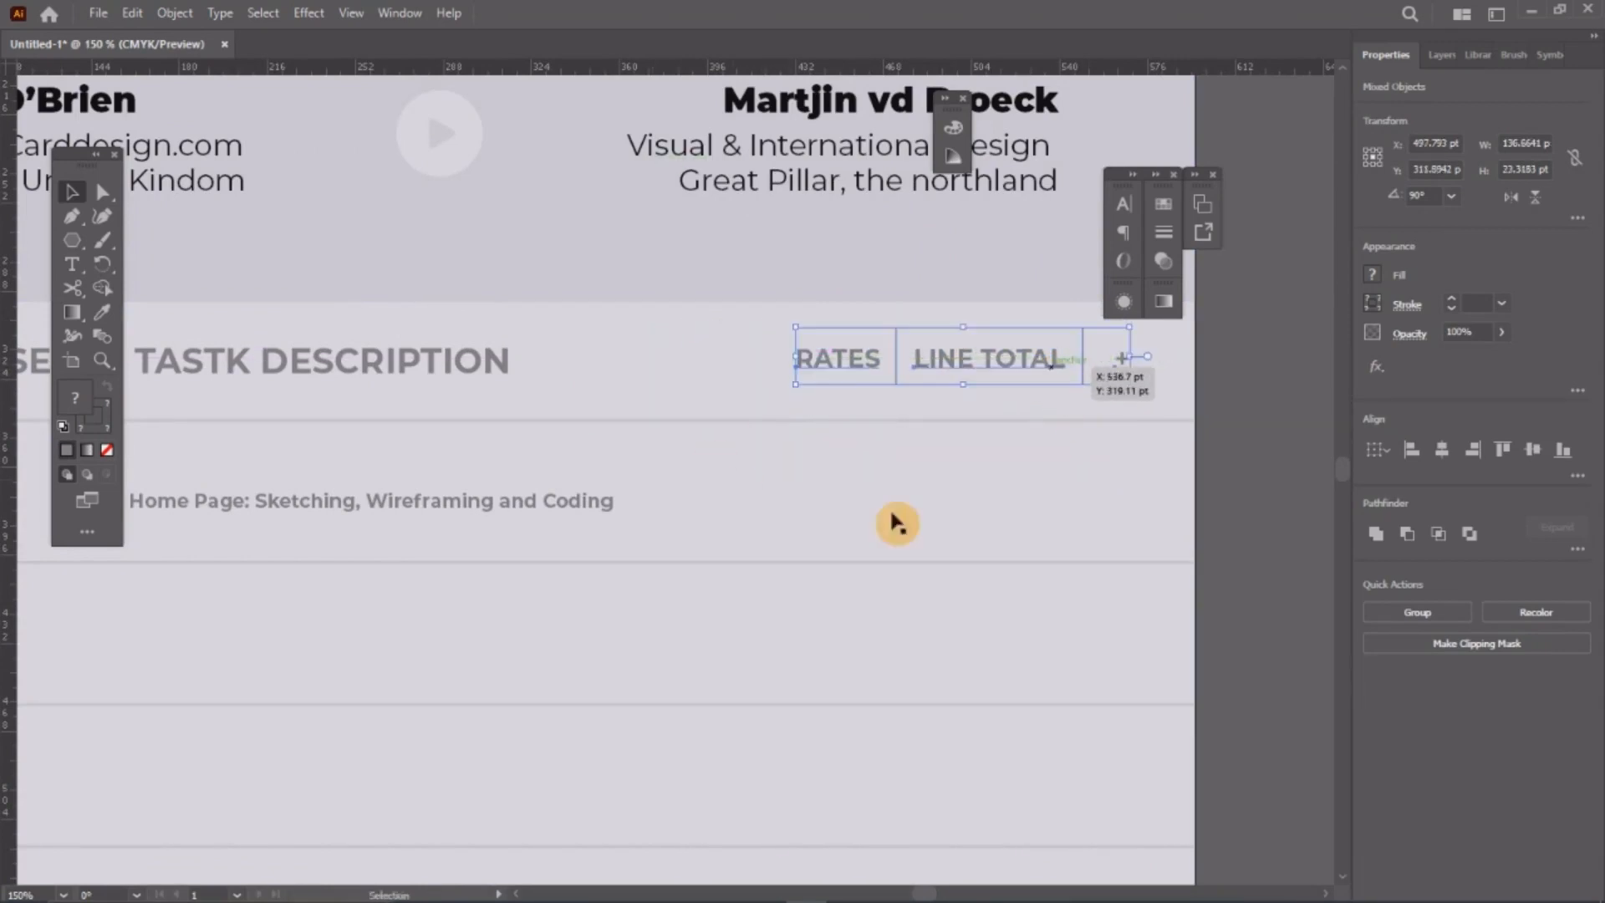
Step: Scale down the HOURSE and TASTK DESCRIPTION headings
{"action": "scroll", "coordinate": [961, 502], "scroll_direction": "down", "scroll_amount": 1}
{"action": "scroll", "coordinate": [1028, 477], "scroll_direction": "down", "scroll_amount": 1, "text": "alt"}
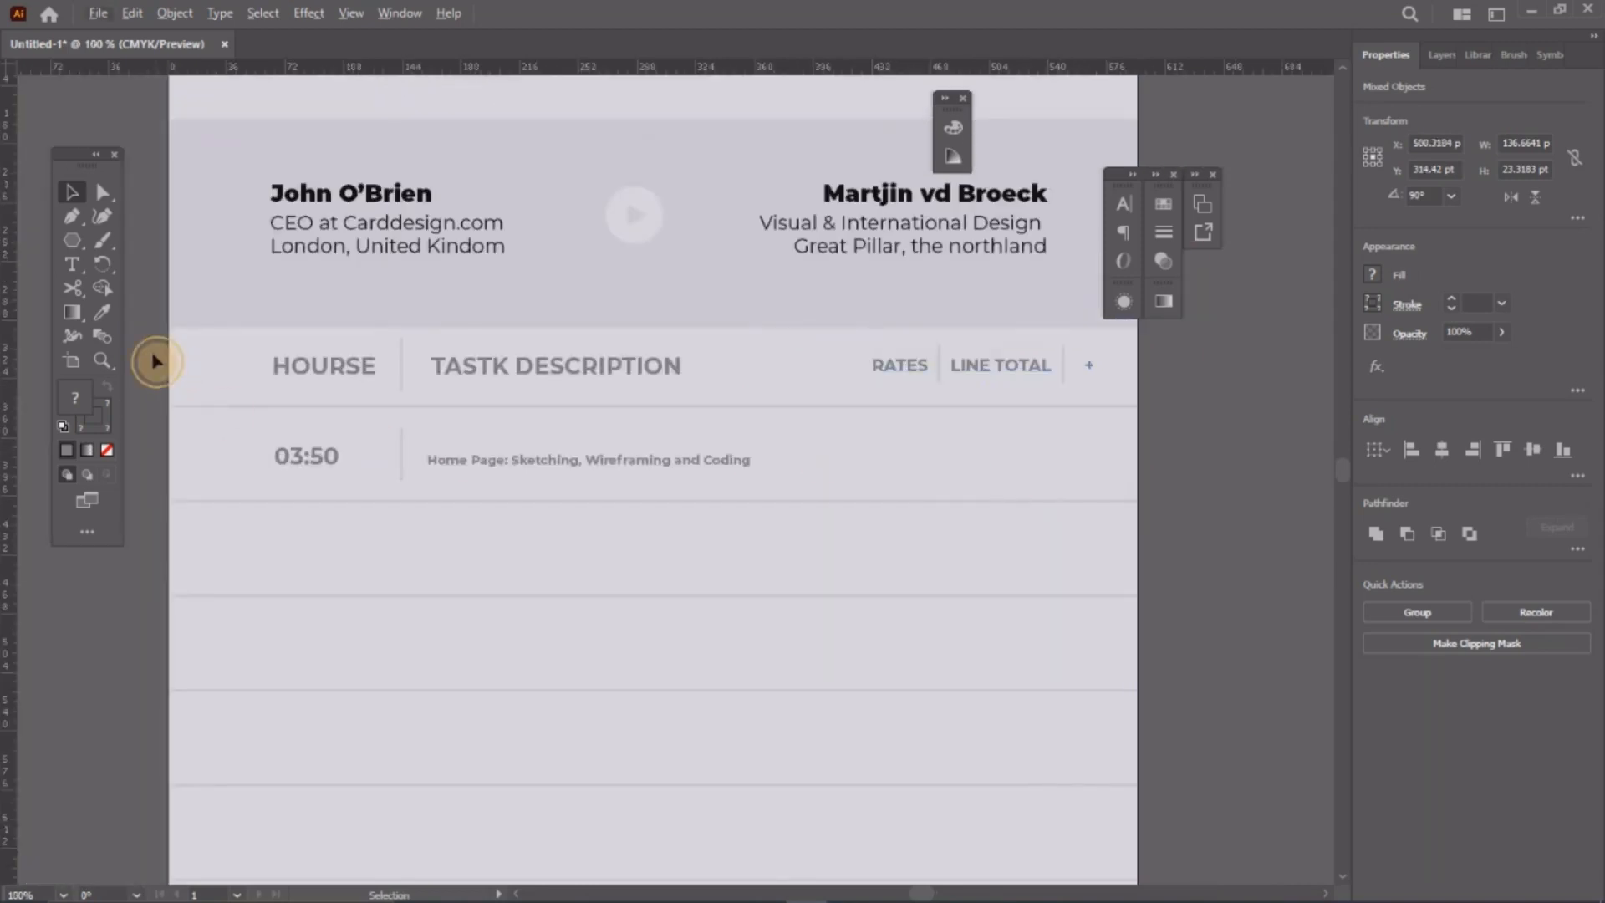
{"action": "left_click", "coordinate": [663, 386]}
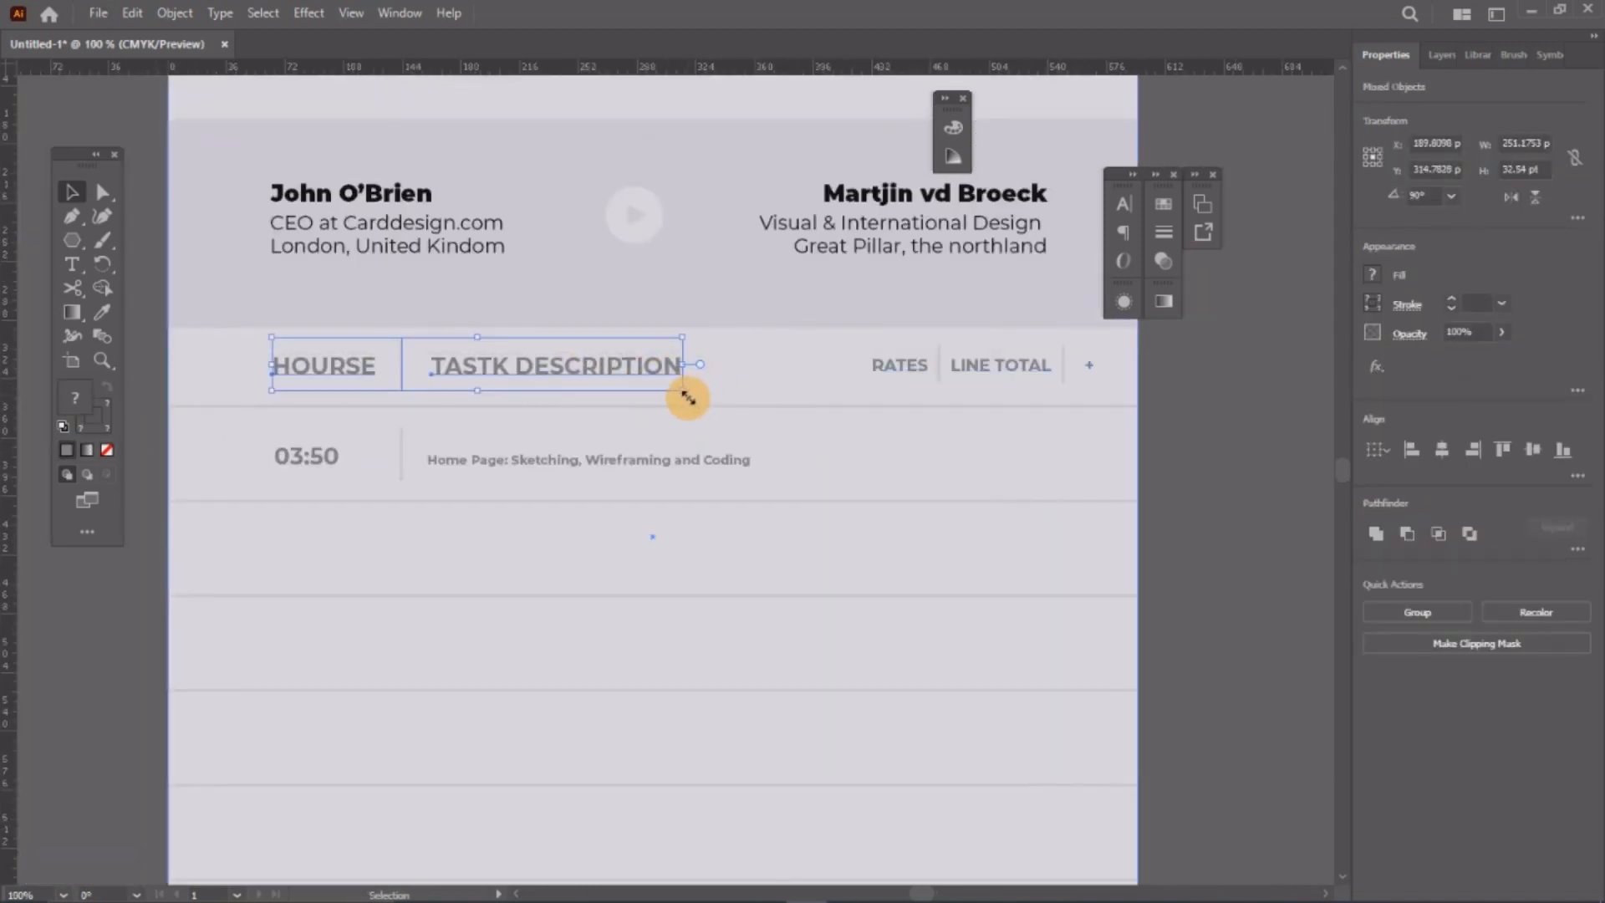
{"action": "left_click_drag", "start_coordinate": [687, 398], "coordinate": [592, 371]}
Step: Delete the old 03:50 task row and place a copy of the bold headers one row below
{"action": "left_click", "coordinate": [144, 573]}
{"action": "left_click_drag", "start_coordinate": [494, 370], "coordinate": [658, 366]}
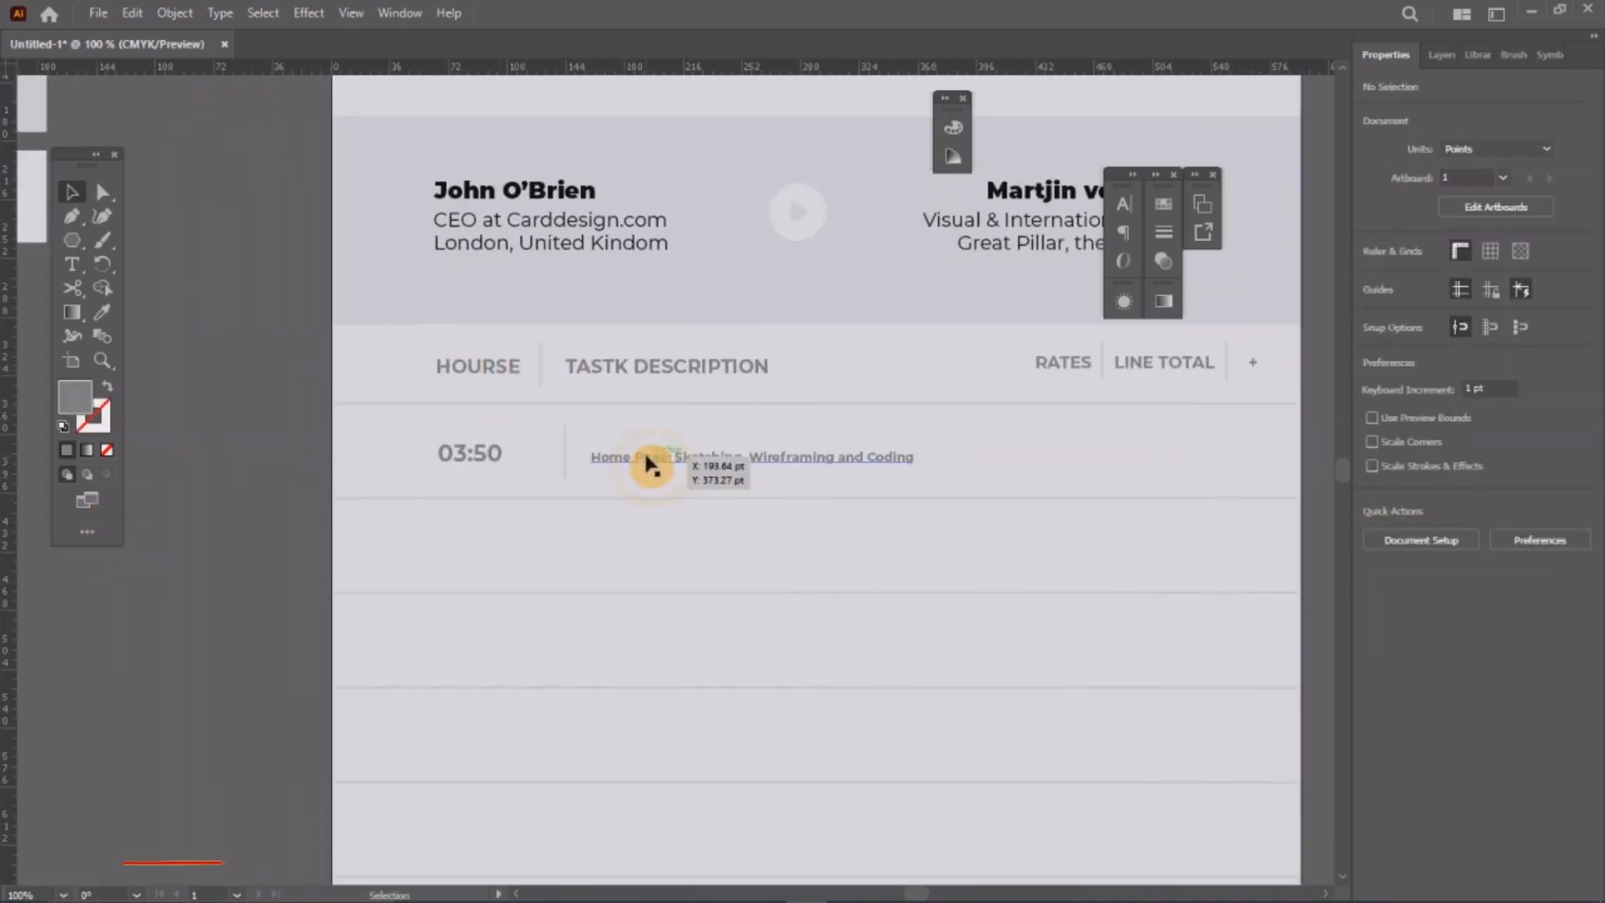
{"action": "left_click_drag", "start_coordinate": [181, 451], "coordinate": [753, 464]}
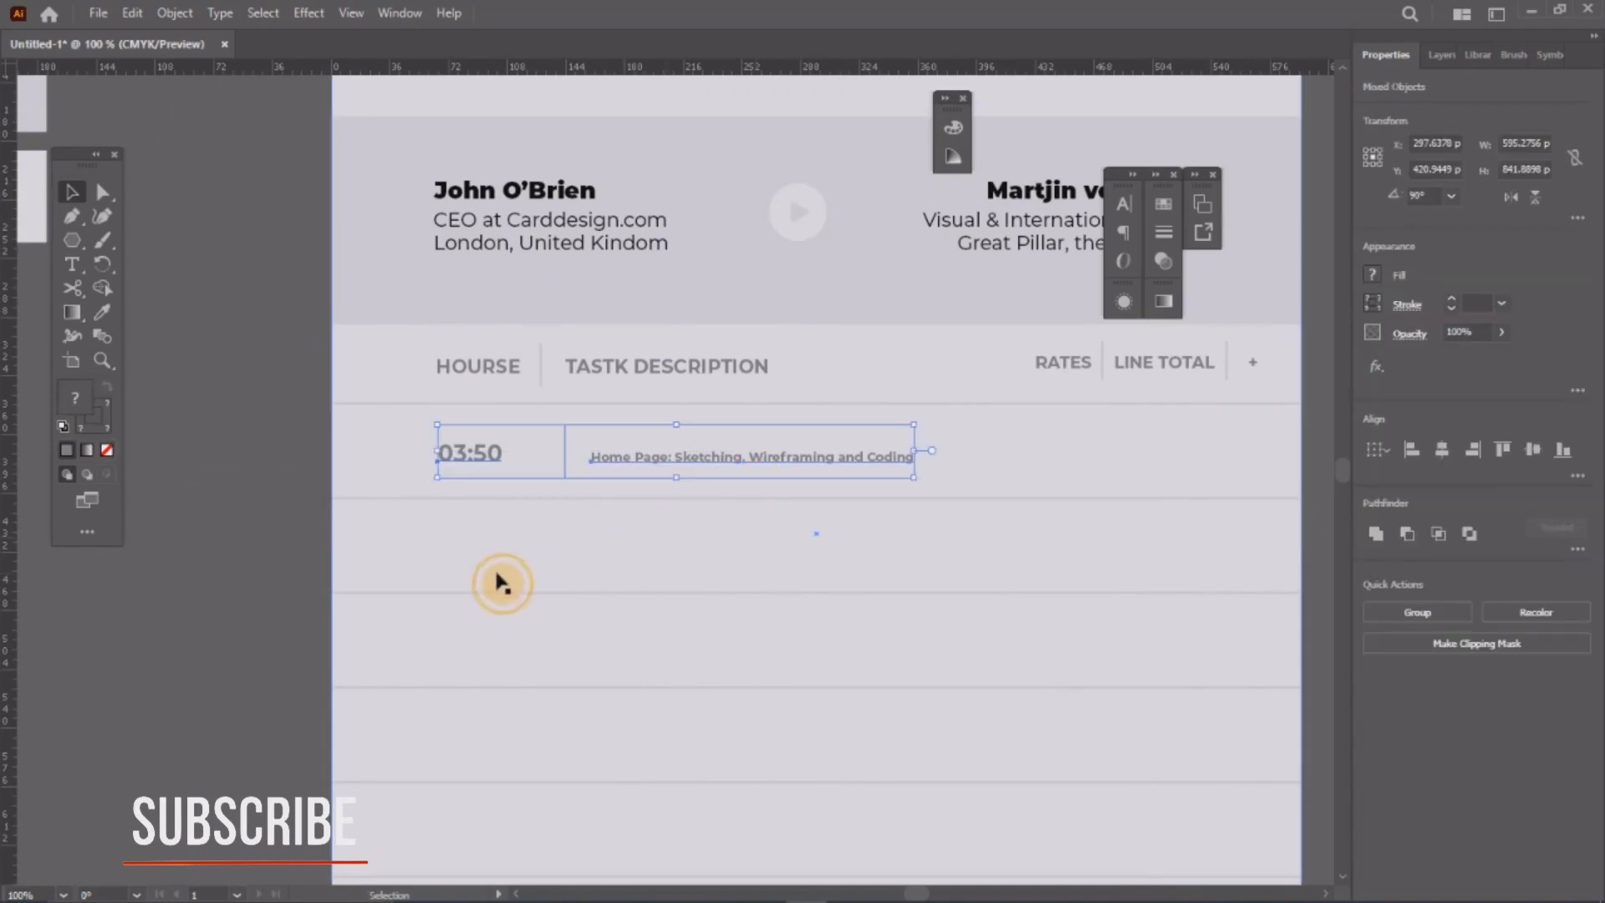
{"action": "key", "text": "Delete"}
{"action": "left_click_drag", "start_coordinate": [267, 365], "coordinate": [729, 456]}
{"action": "left_click", "coordinate": [692, 436], "text": "shift"}
{"action": "left_click", "coordinate": [308, 448]}
Step: Retype the copied HOURSE header as the time 03:50
{"action": "scroll", "coordinate": [489, 469], "scroll_direction": "up", "scroll_amount": 2}
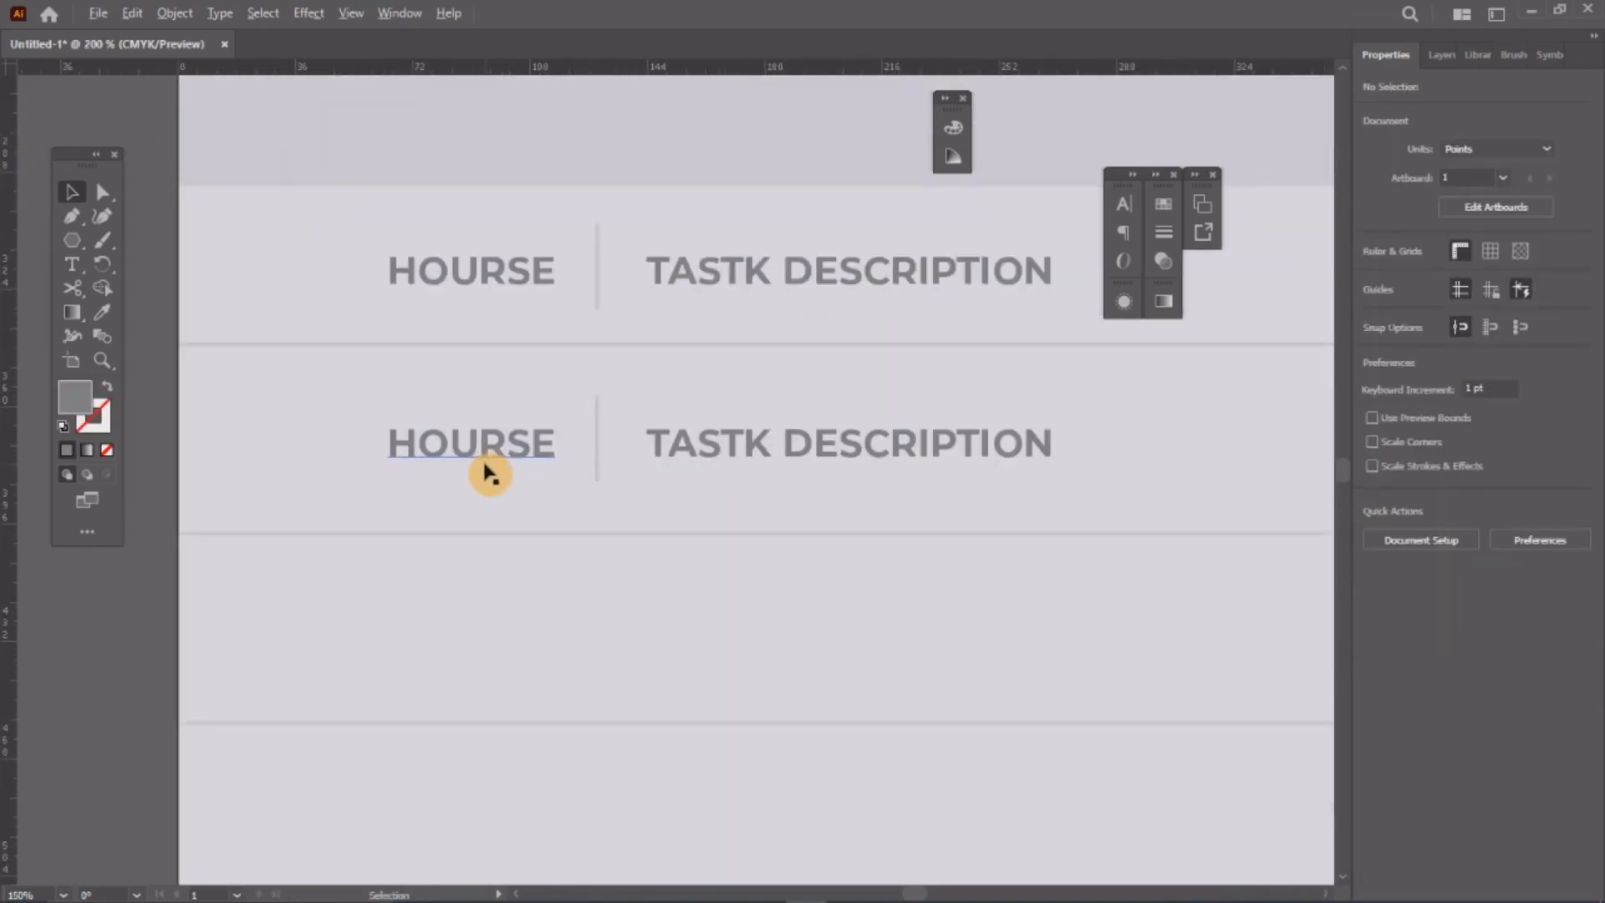
{"action": "double_click", "coordinate": [499, 437]}
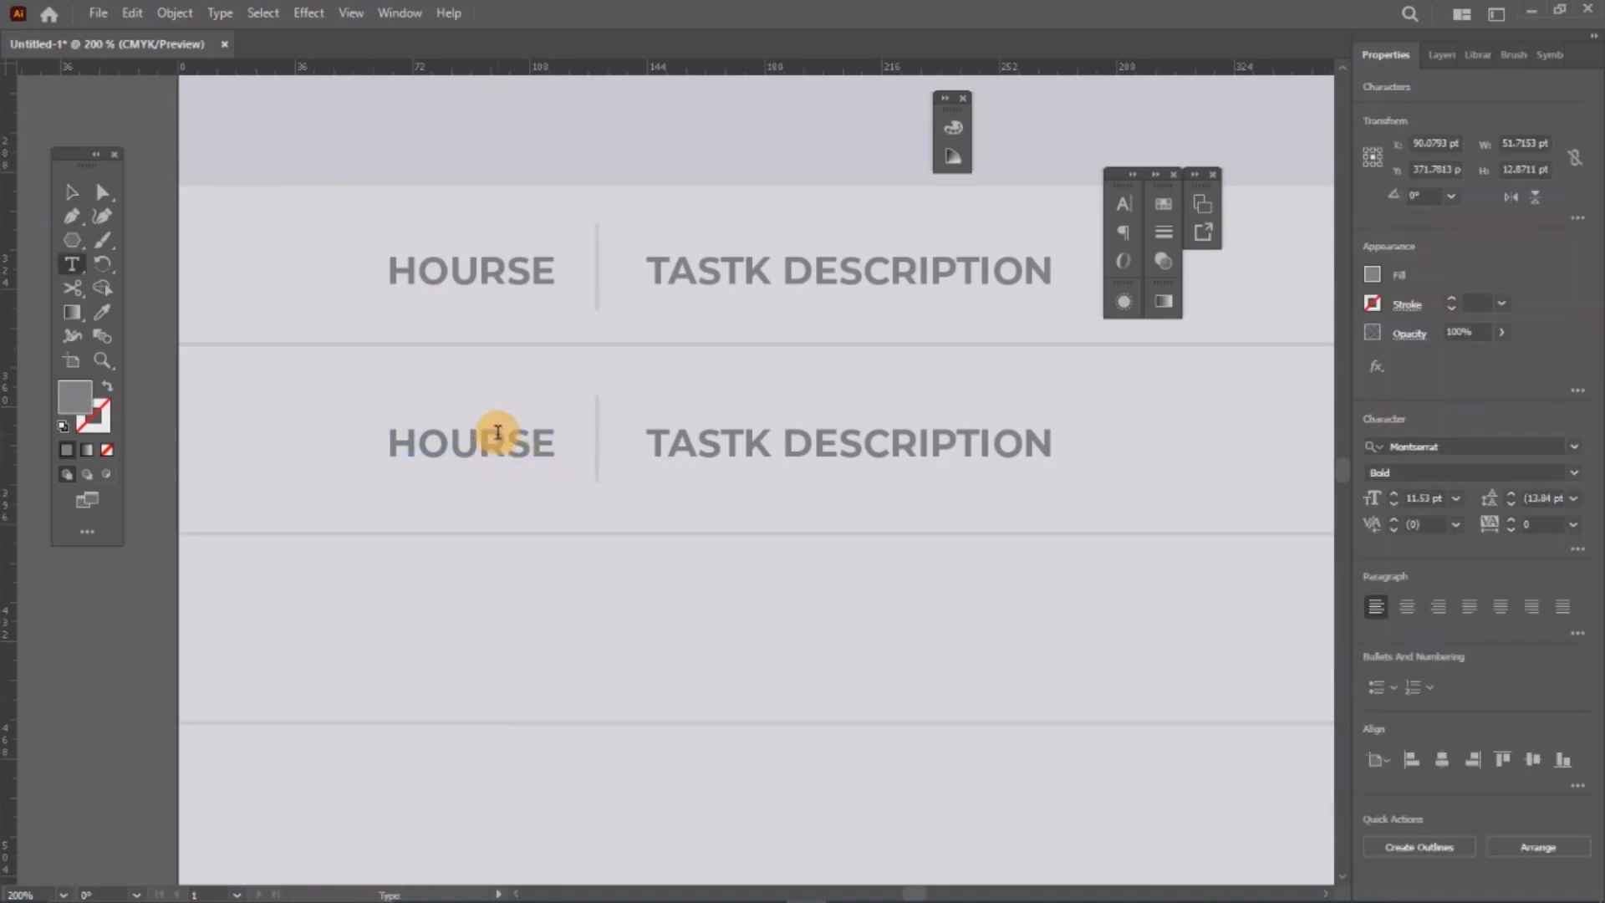
{"action": "double_click", "coordinate": [500, 434]}
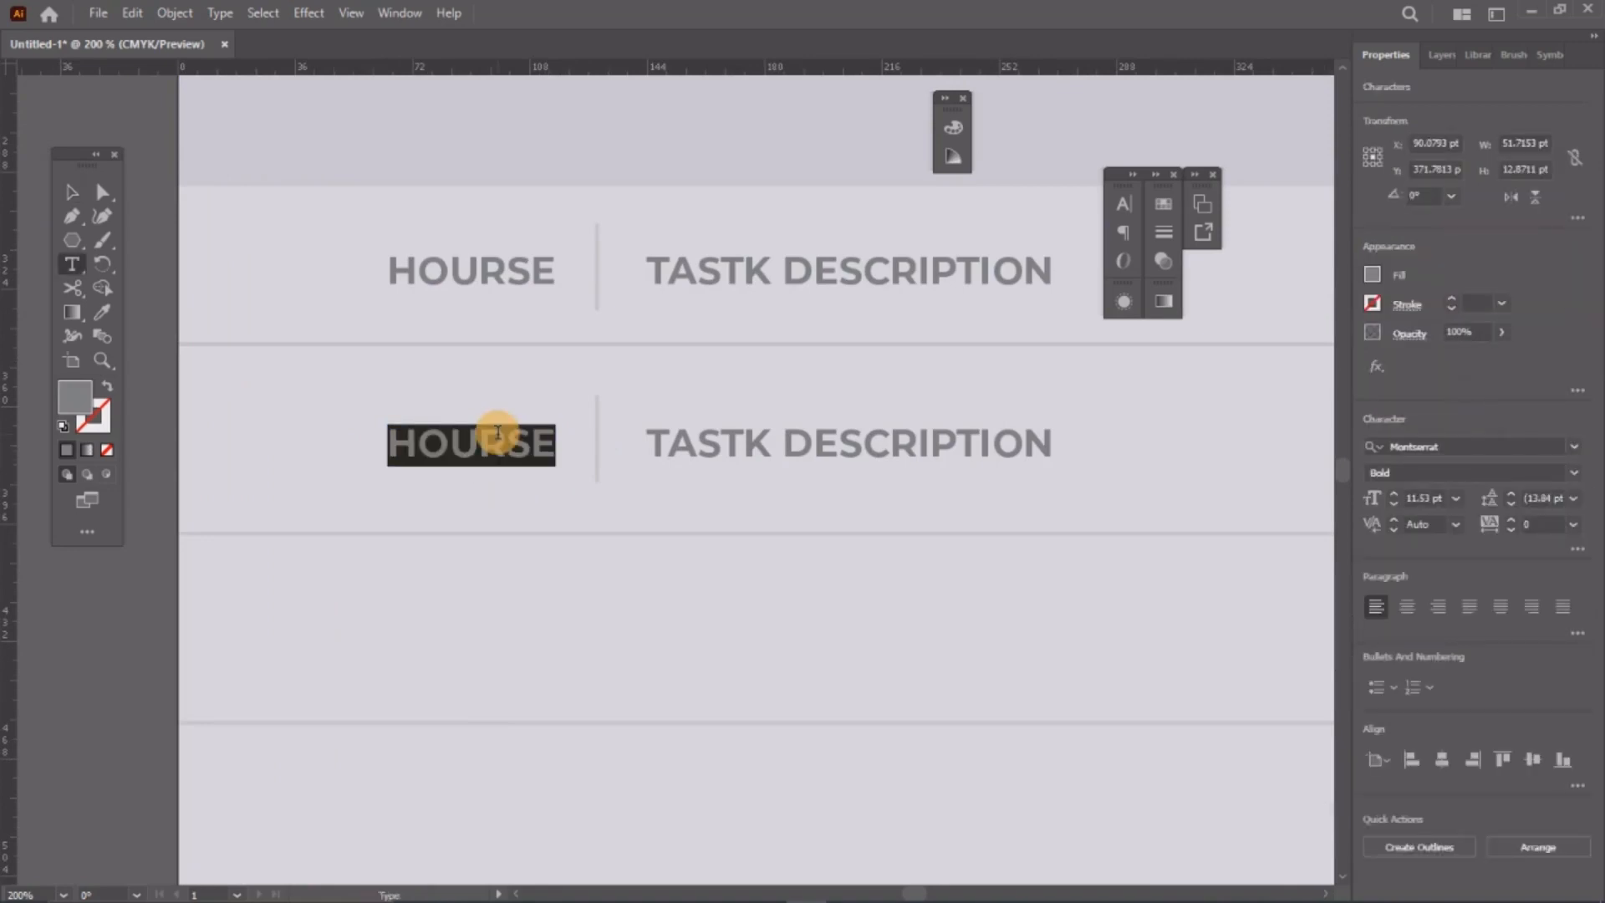
{"action": "type", "text": "03:50"}
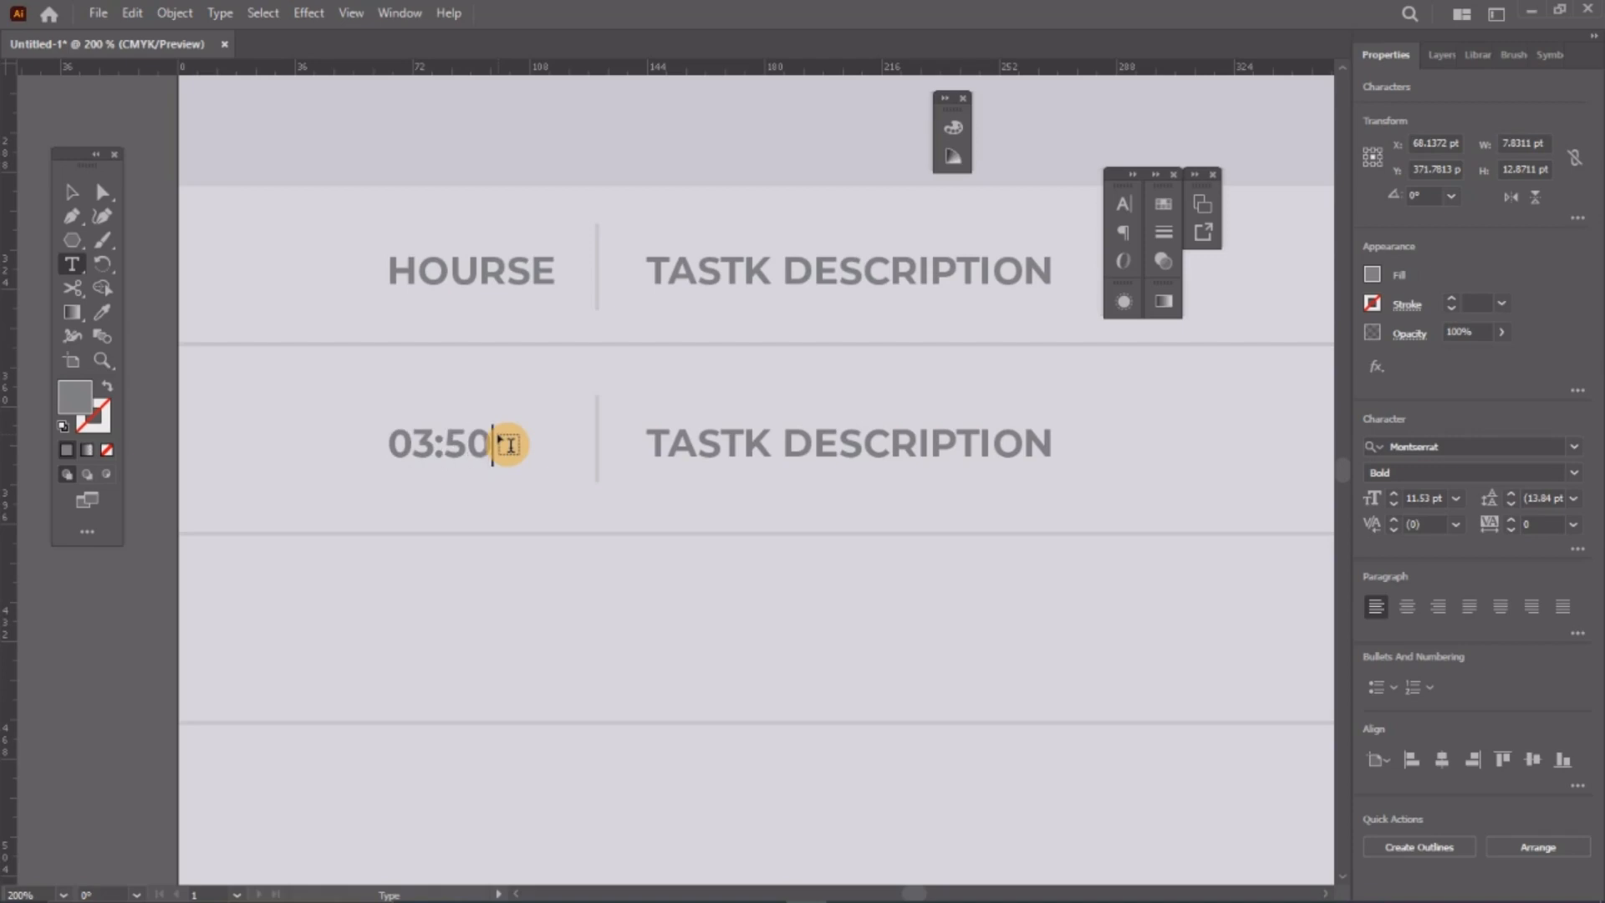
Step: Replace the copied description header with 'Home Page: Sketching, Wireframing'
{"action": "triple_click", "coordinate": [758, 447]}
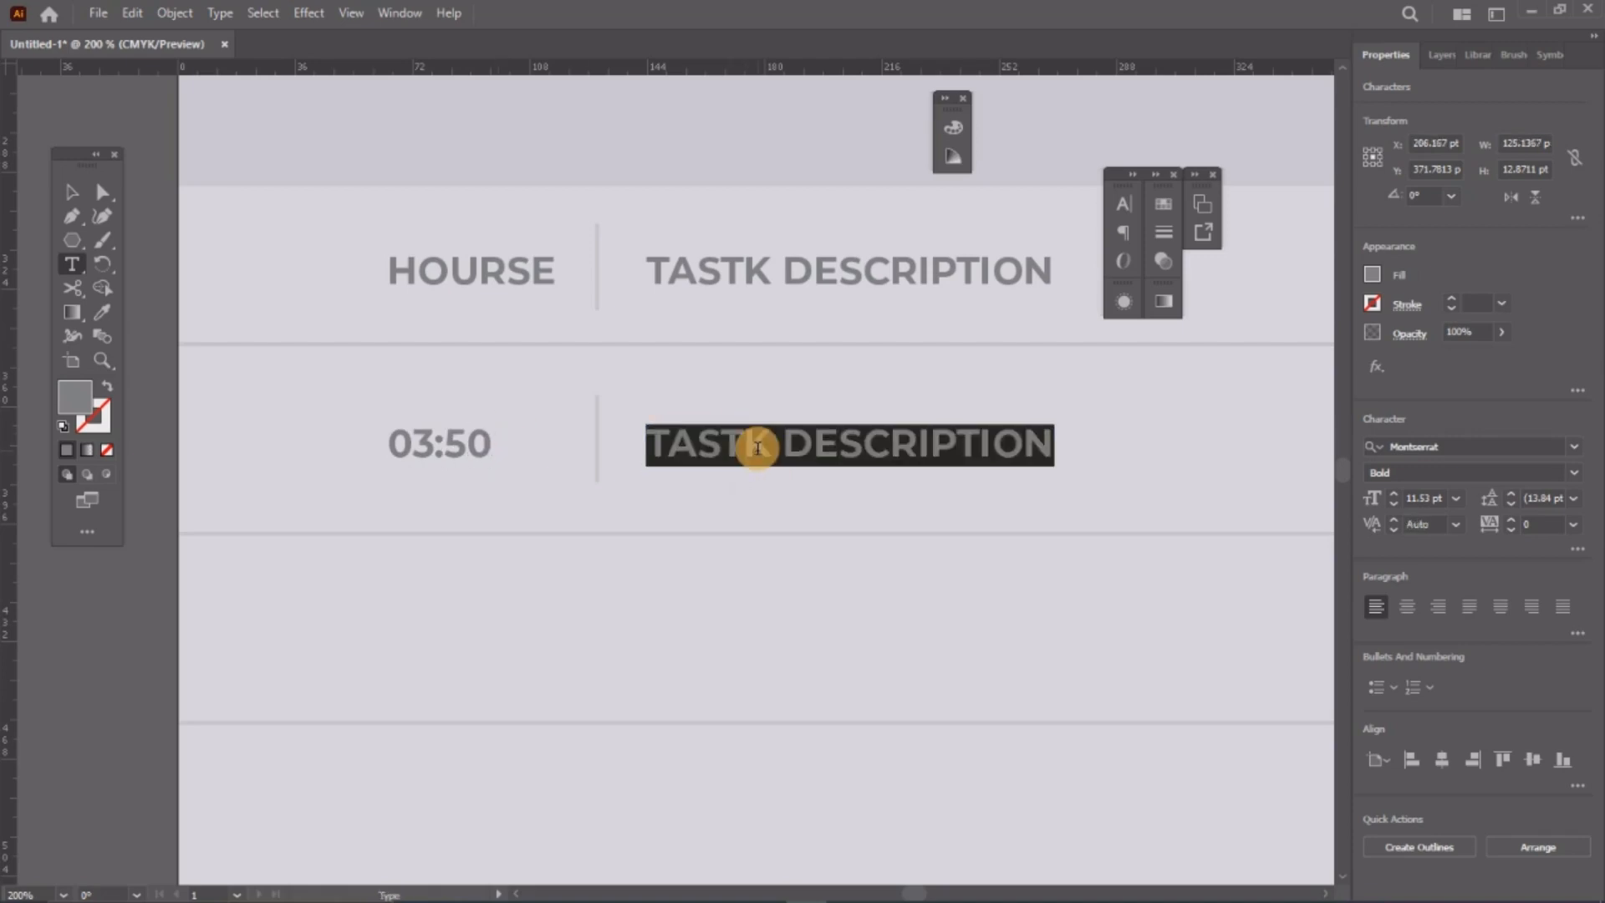
{"action": "type", "text": "HOme"}
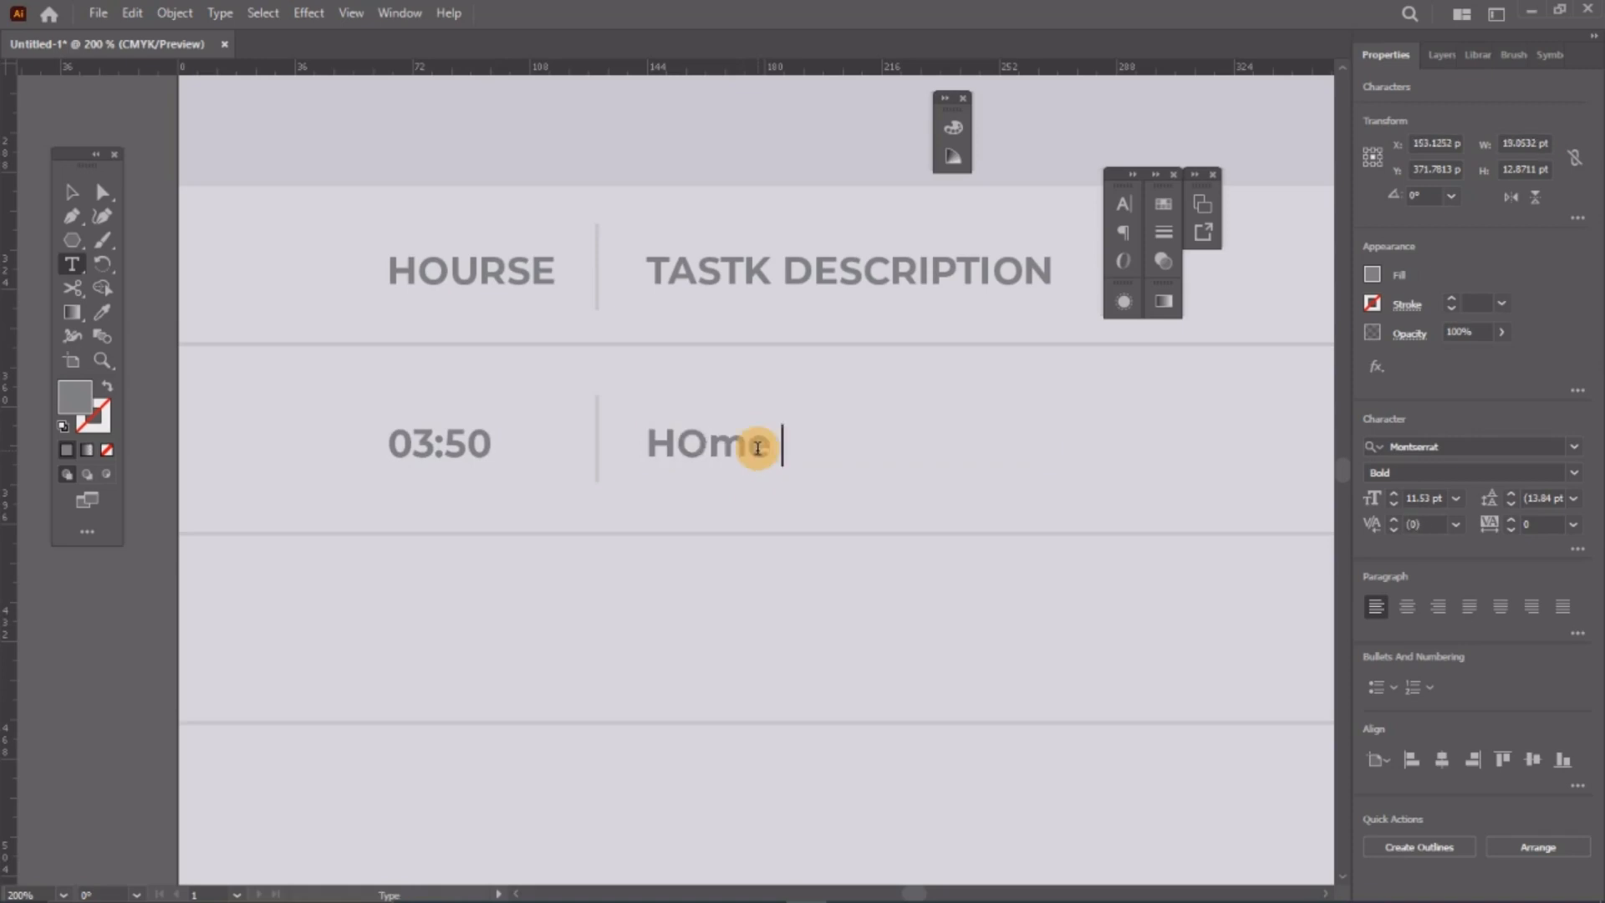
{"action": "key", "text": "BackSpace"}
{"action": "key", "text": "BackSpace"}
{"action": "key", "text": "BackSpace"}
{"action": "type", "text": "ome"}
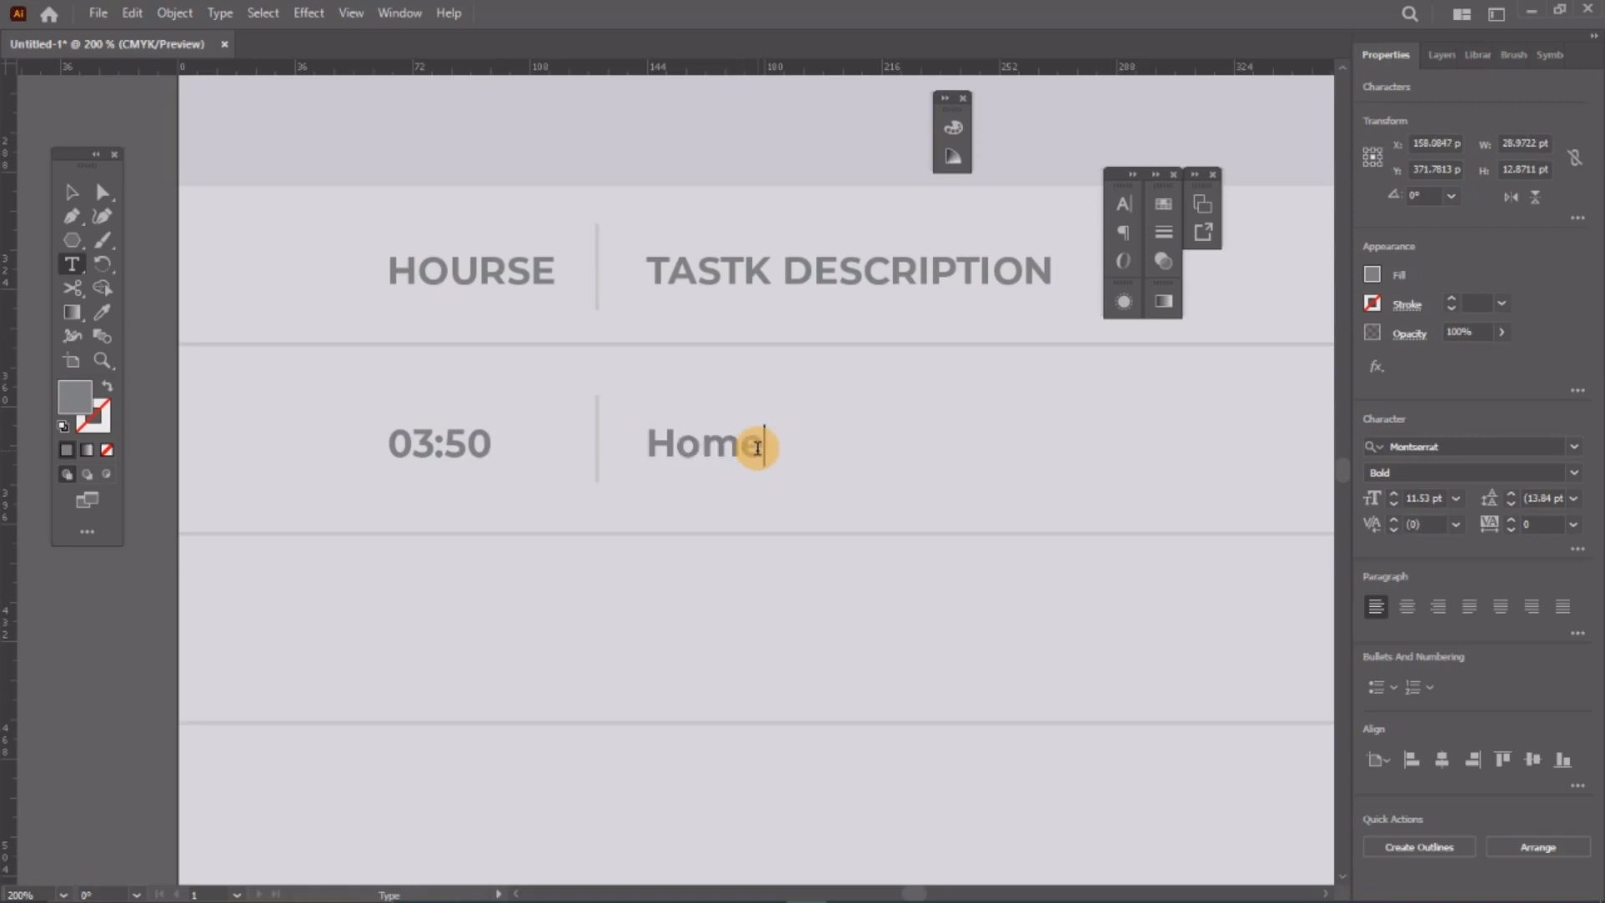
{"action": "type", "text": " Page"}
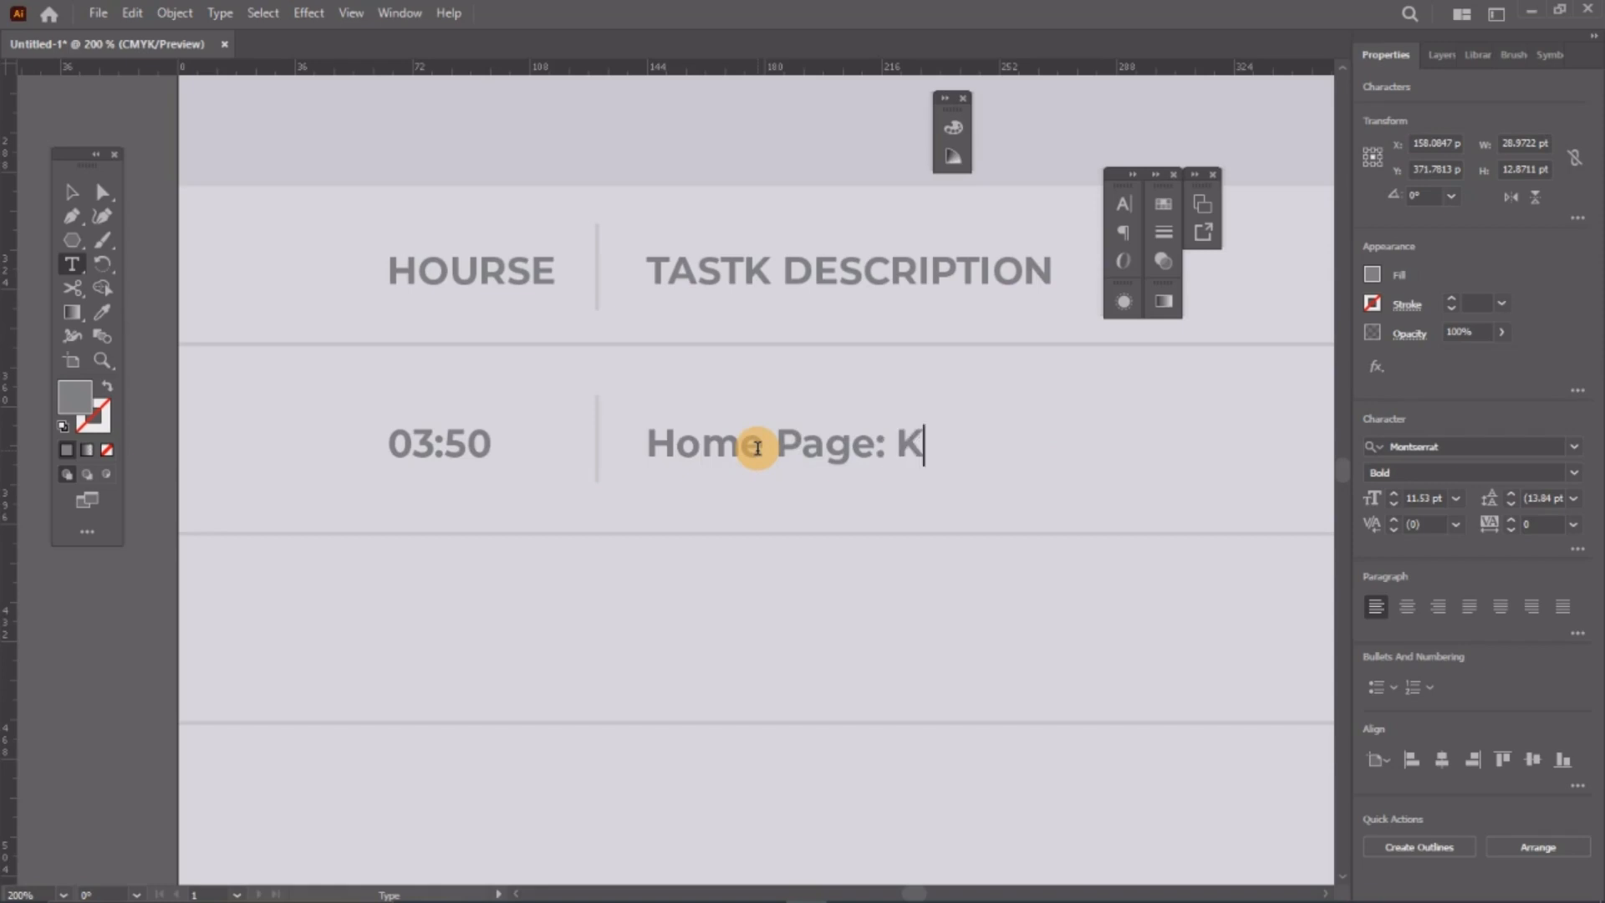
{"action": "type", "text": ": Sket"}
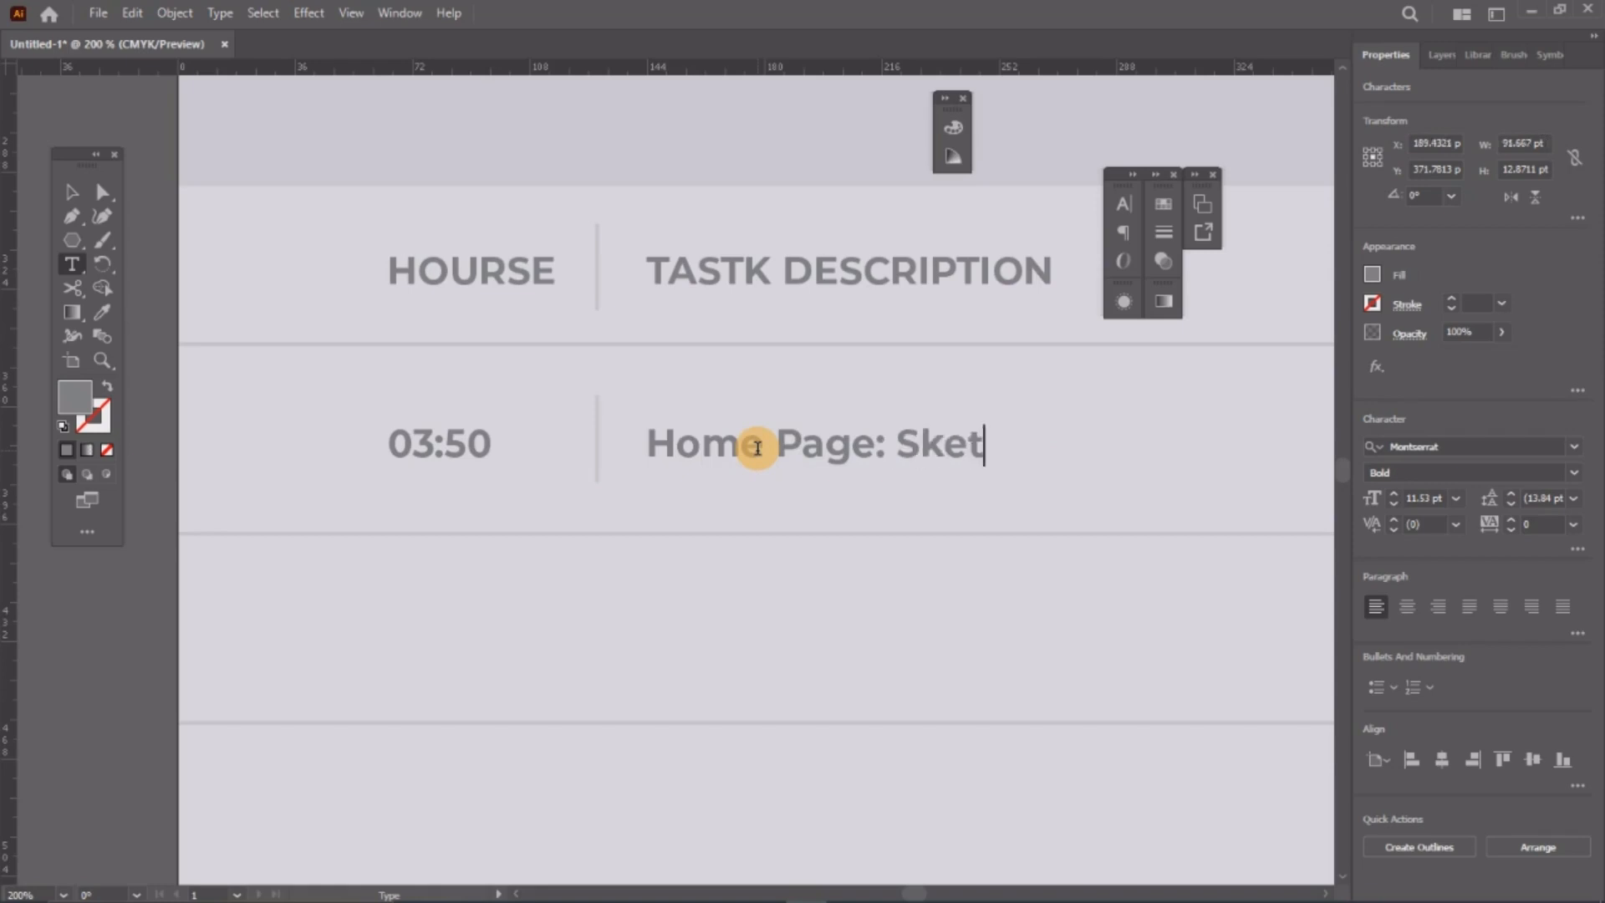
{"action": "type", "text": "ching, S"}
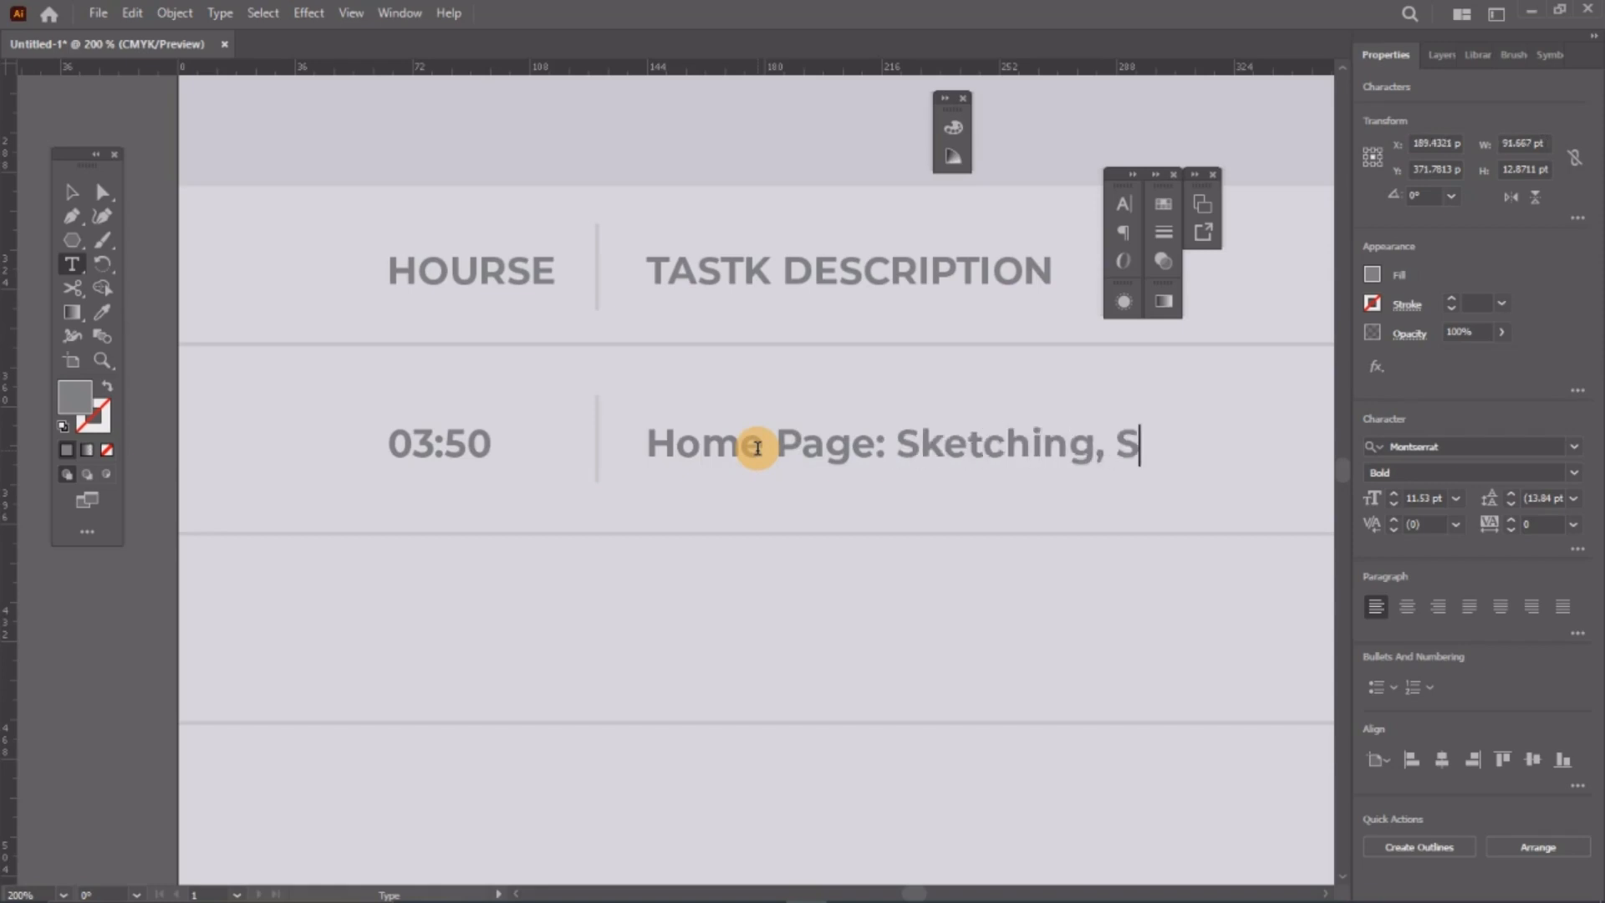
{"action": "key", "text": "BackSpace"}
{"action": "type", "text": "Wire"}
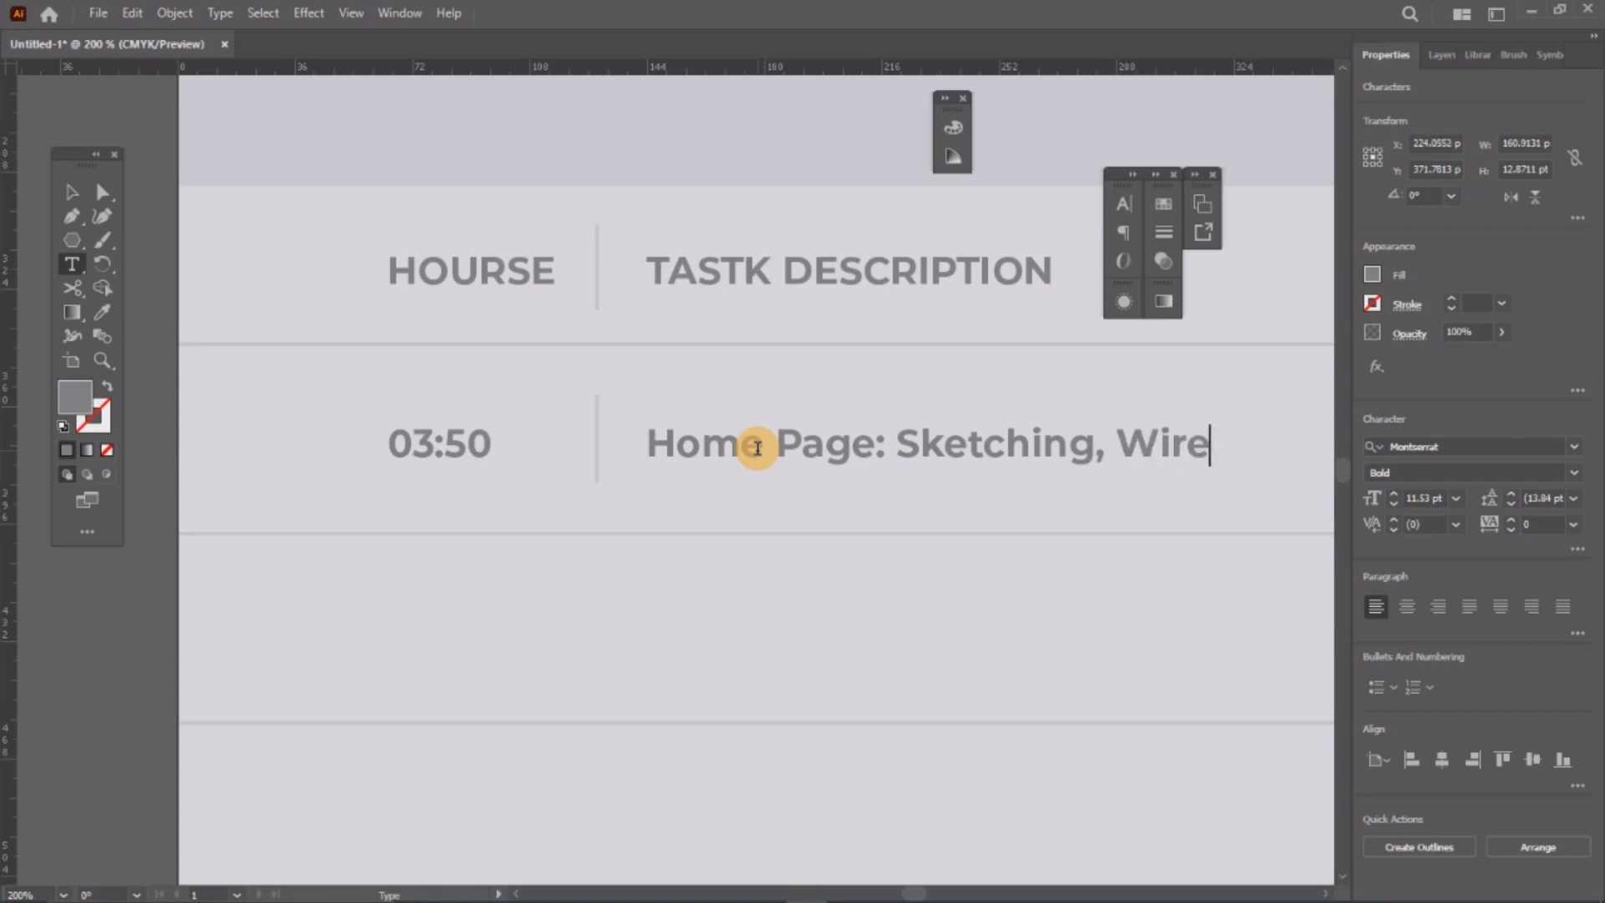
{"action": "type", "text": "framin"}
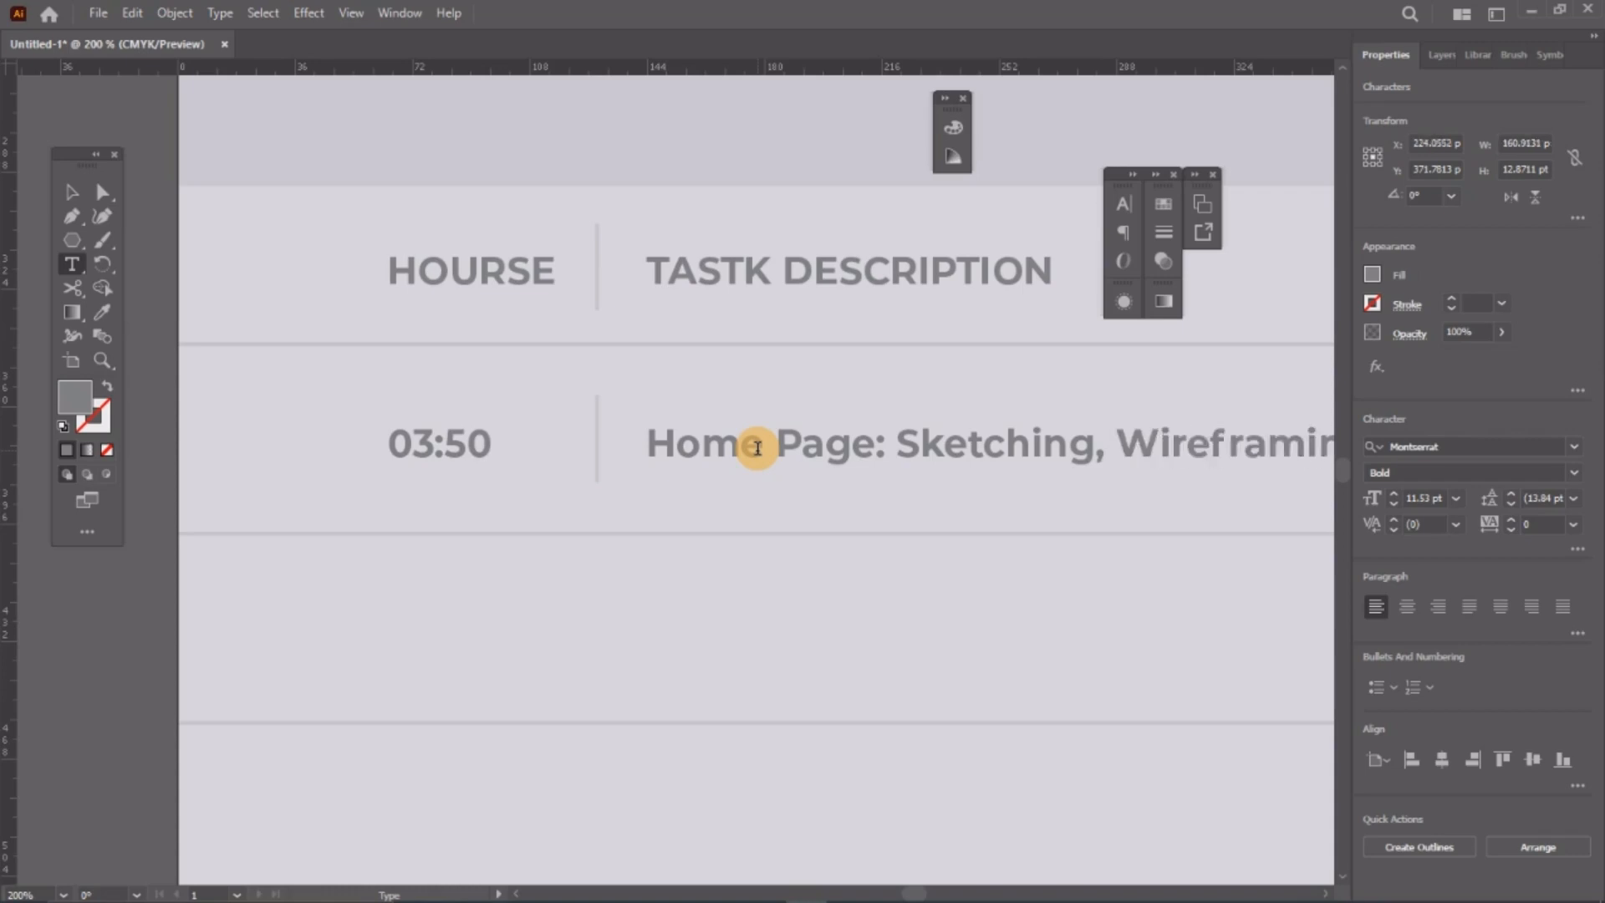
{"action": "scroll", "coordinate": [684, 466], "scroll_direction": "down", "scroll_amount": 3}
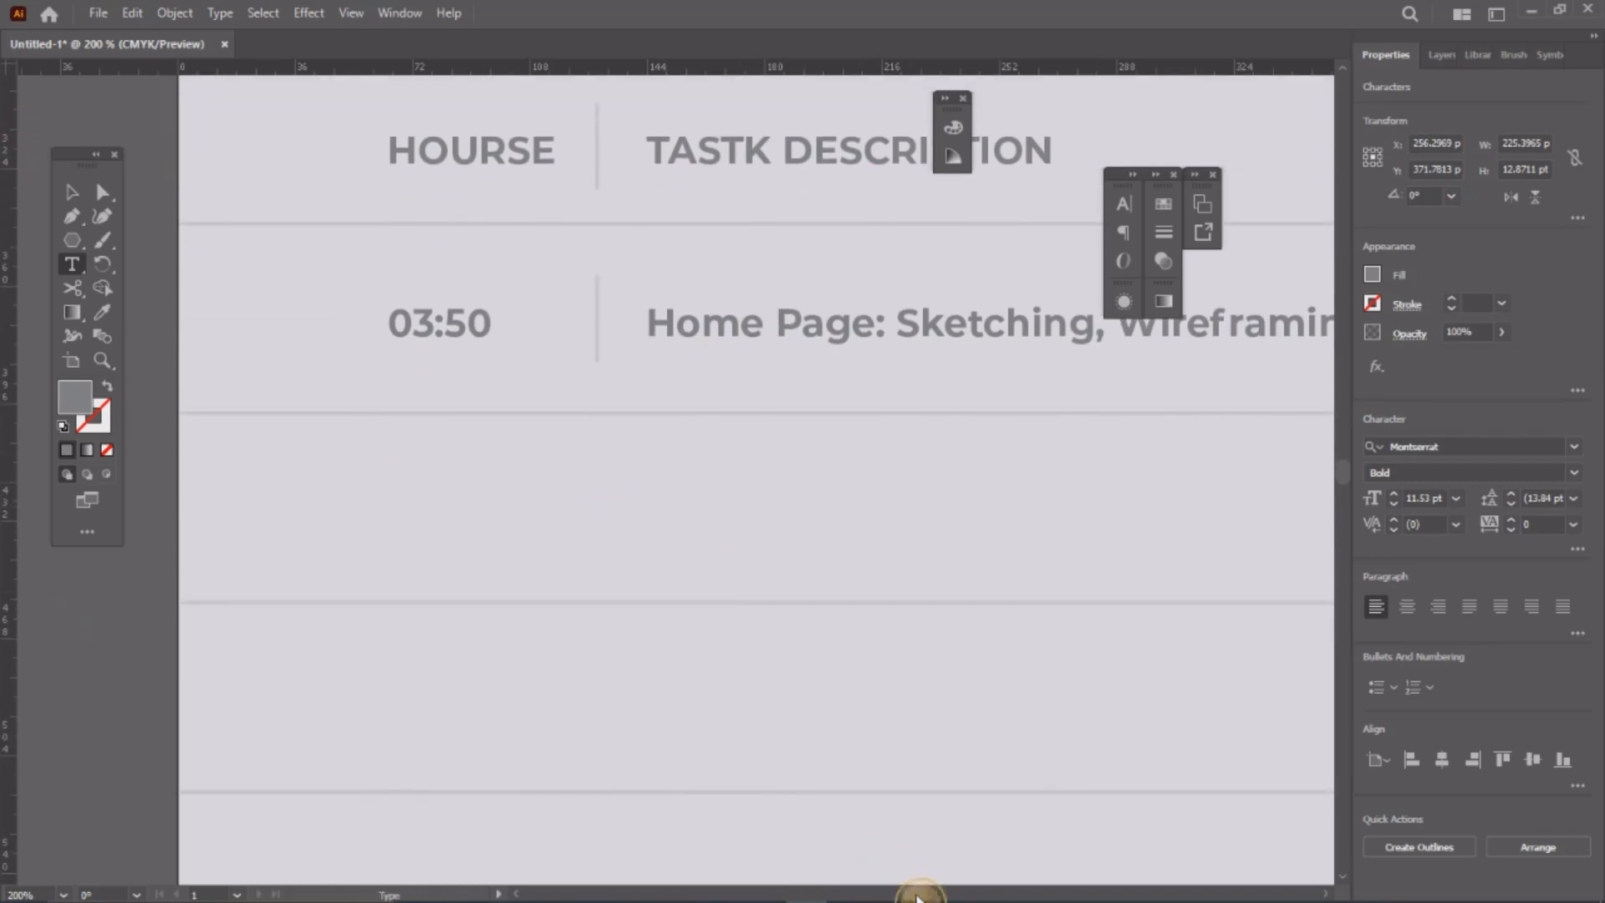
{"action": "mouse_move", "coordinate": [919, 892]}
{"action": "left_mouse_down"}
{"action": "mouse_move", "coordinate": [878, 893]}
{"action": "mouse_move", "coordinate": [903, 893]}
{"action": "left_mouse_up"}
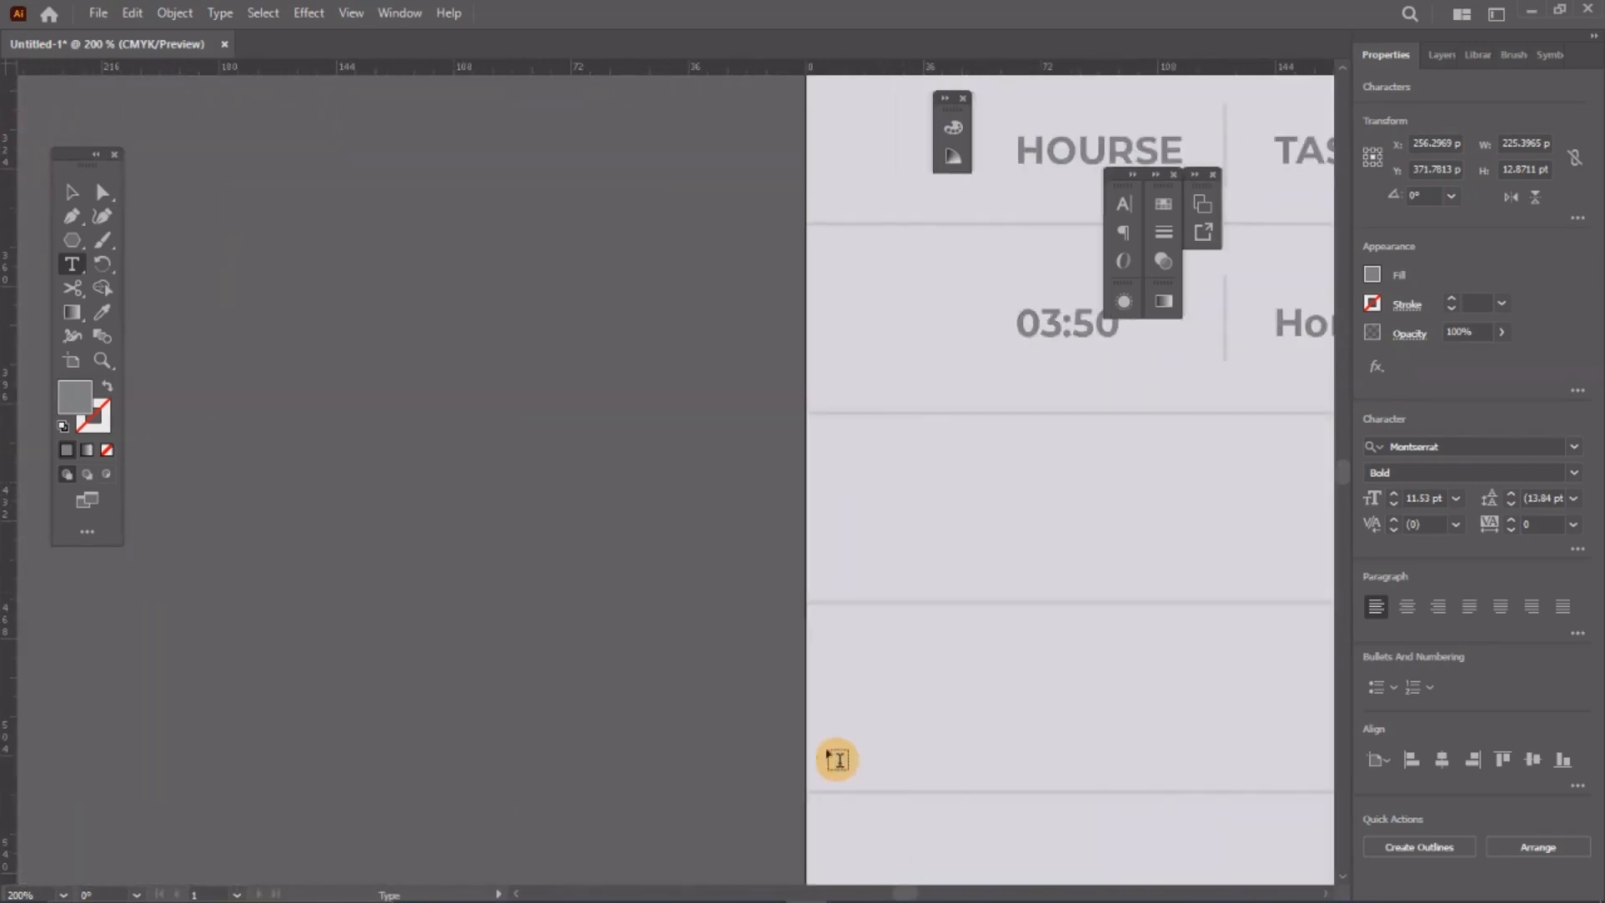
{"action": "scroll", "coordinate": [444, 605], "scroll_direction": "down", "scroll_amount": 3}
{"action": "scroll", "coordinate": [995, 494], "scroll_direction": "up", "scroll_amount": 1}
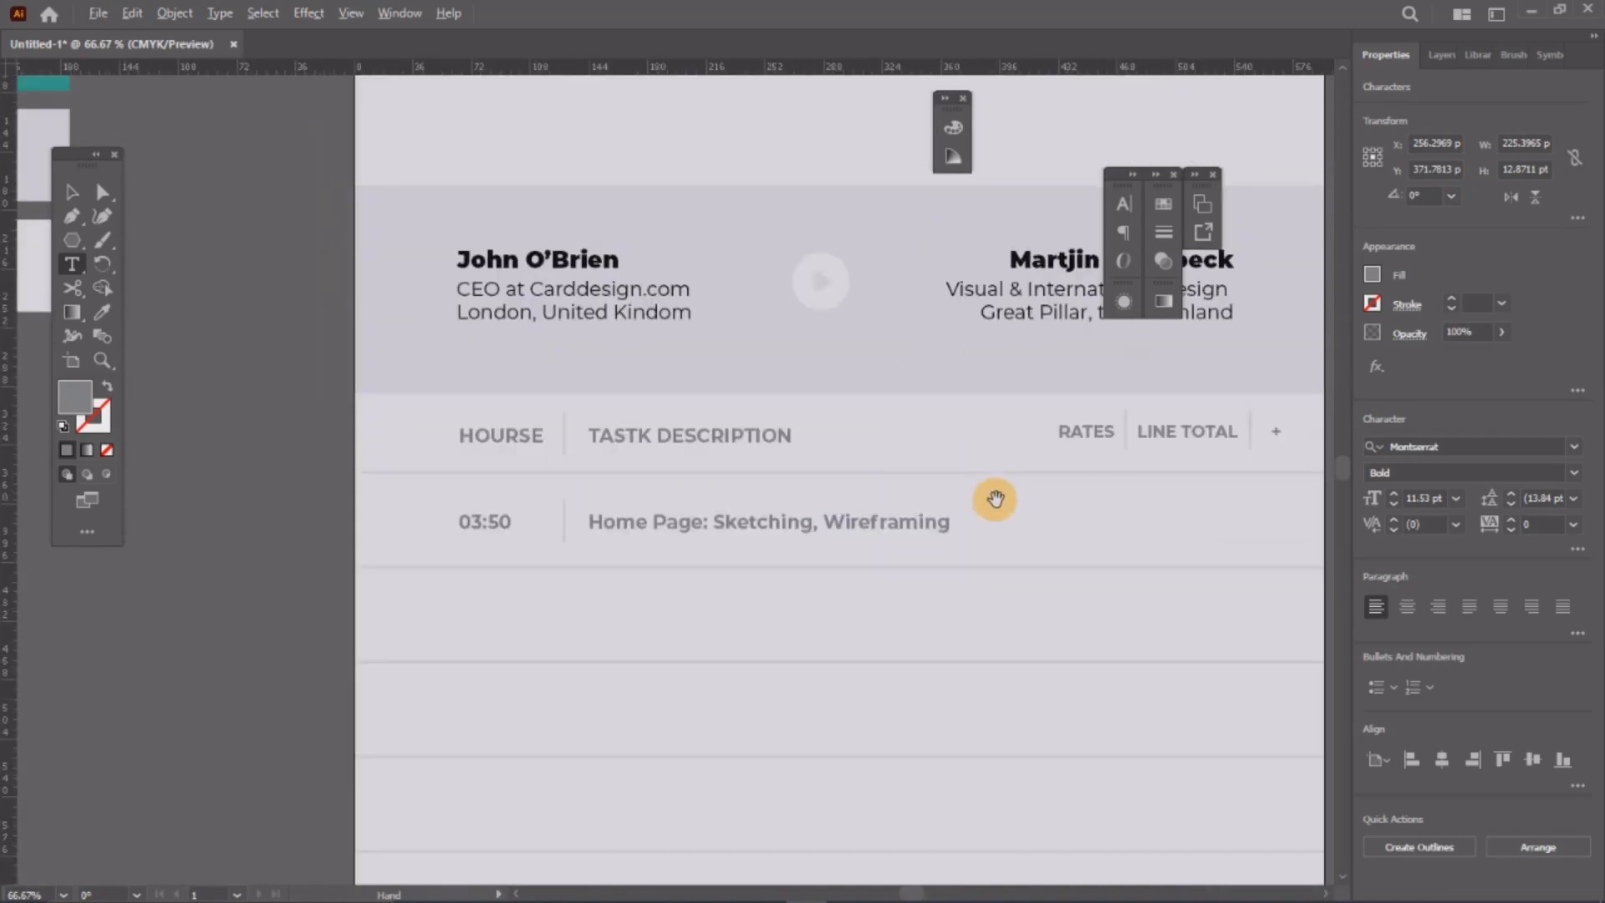
{"action": "left_click", "coordinate": [1034, 558]}
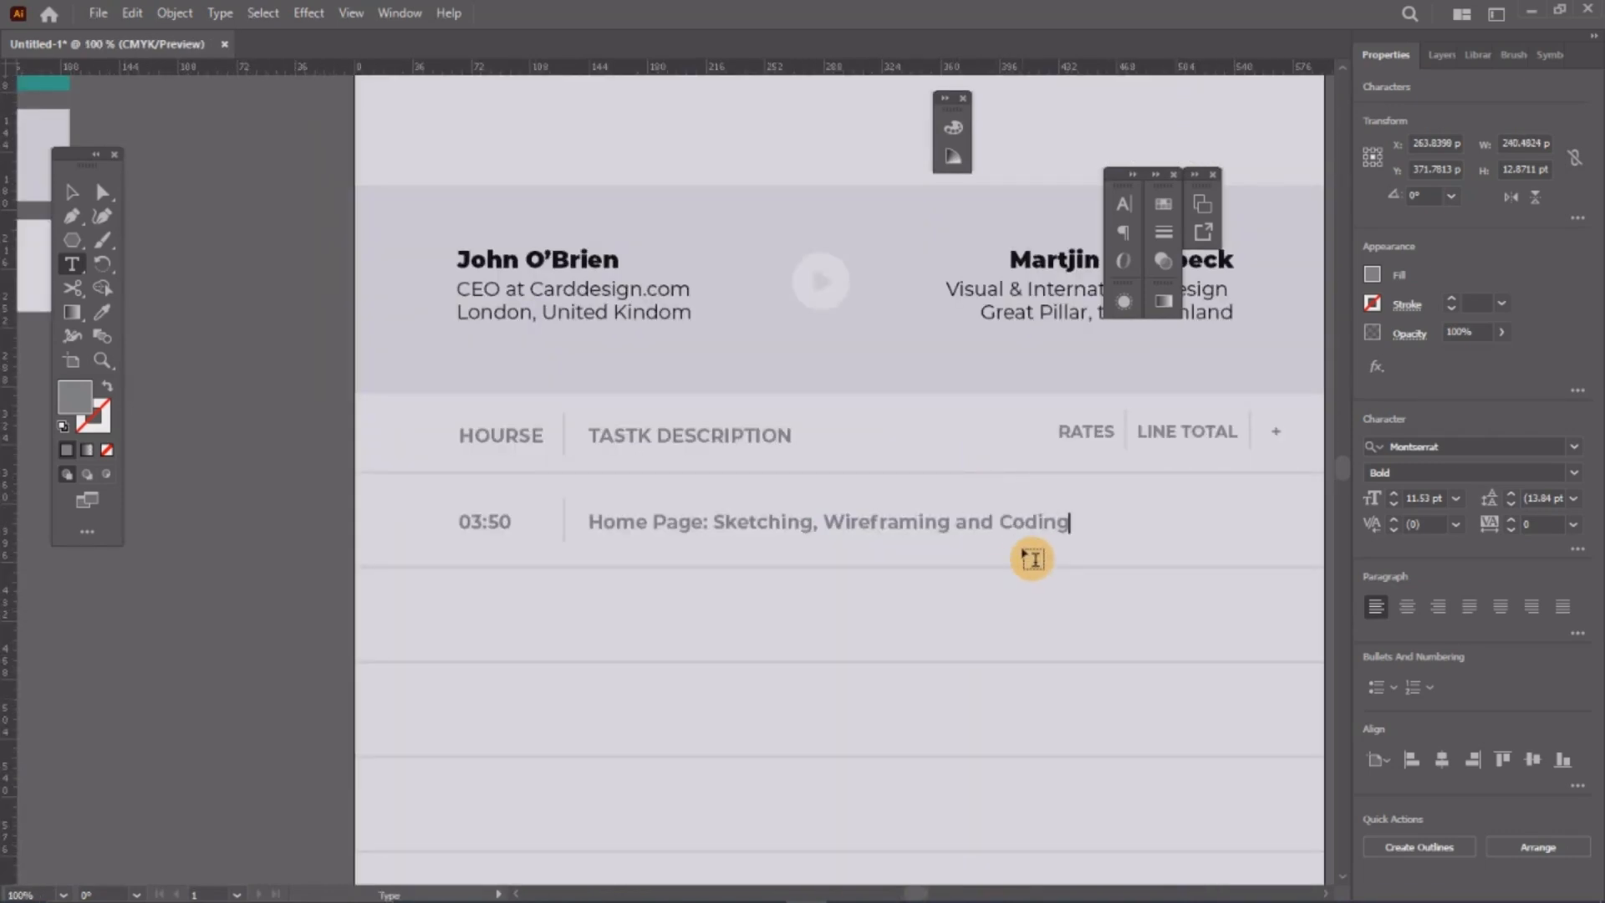
Step: Narrow the description text box to fit and top-align it with the 03:50 time
{"action": "left_click", "coordinate": [72, 192]}
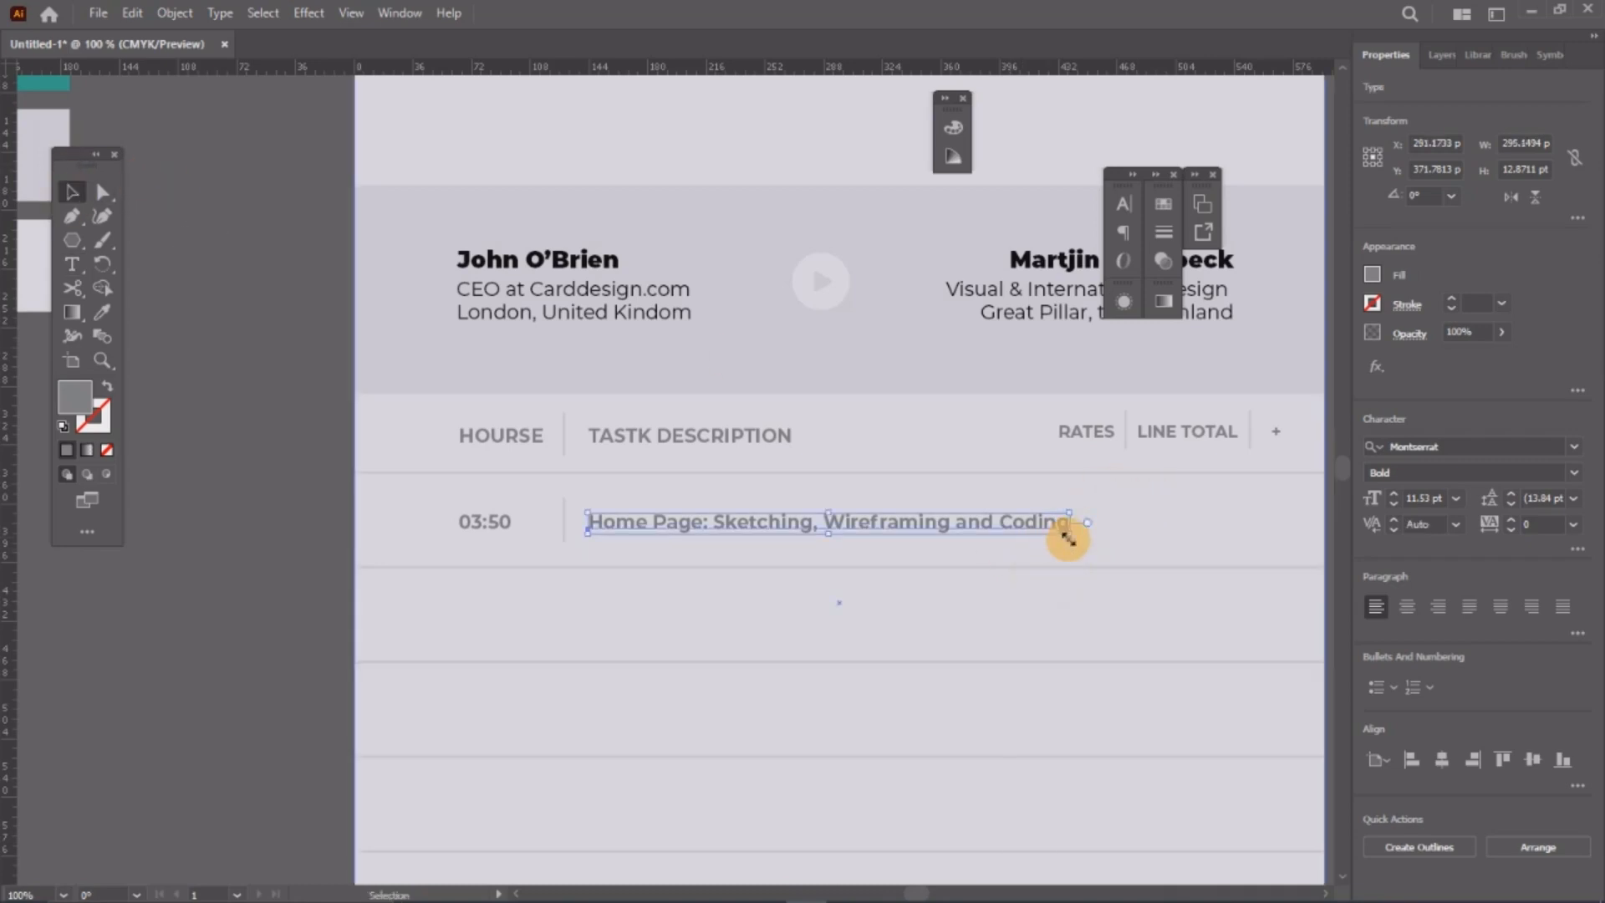
{"action": "left_click_drag", "start_coordinate": [1068, 538], "coordinate": [1030, 541]}
{"action": "left_click", "coordinate": [506, 522], "text": "shift"}
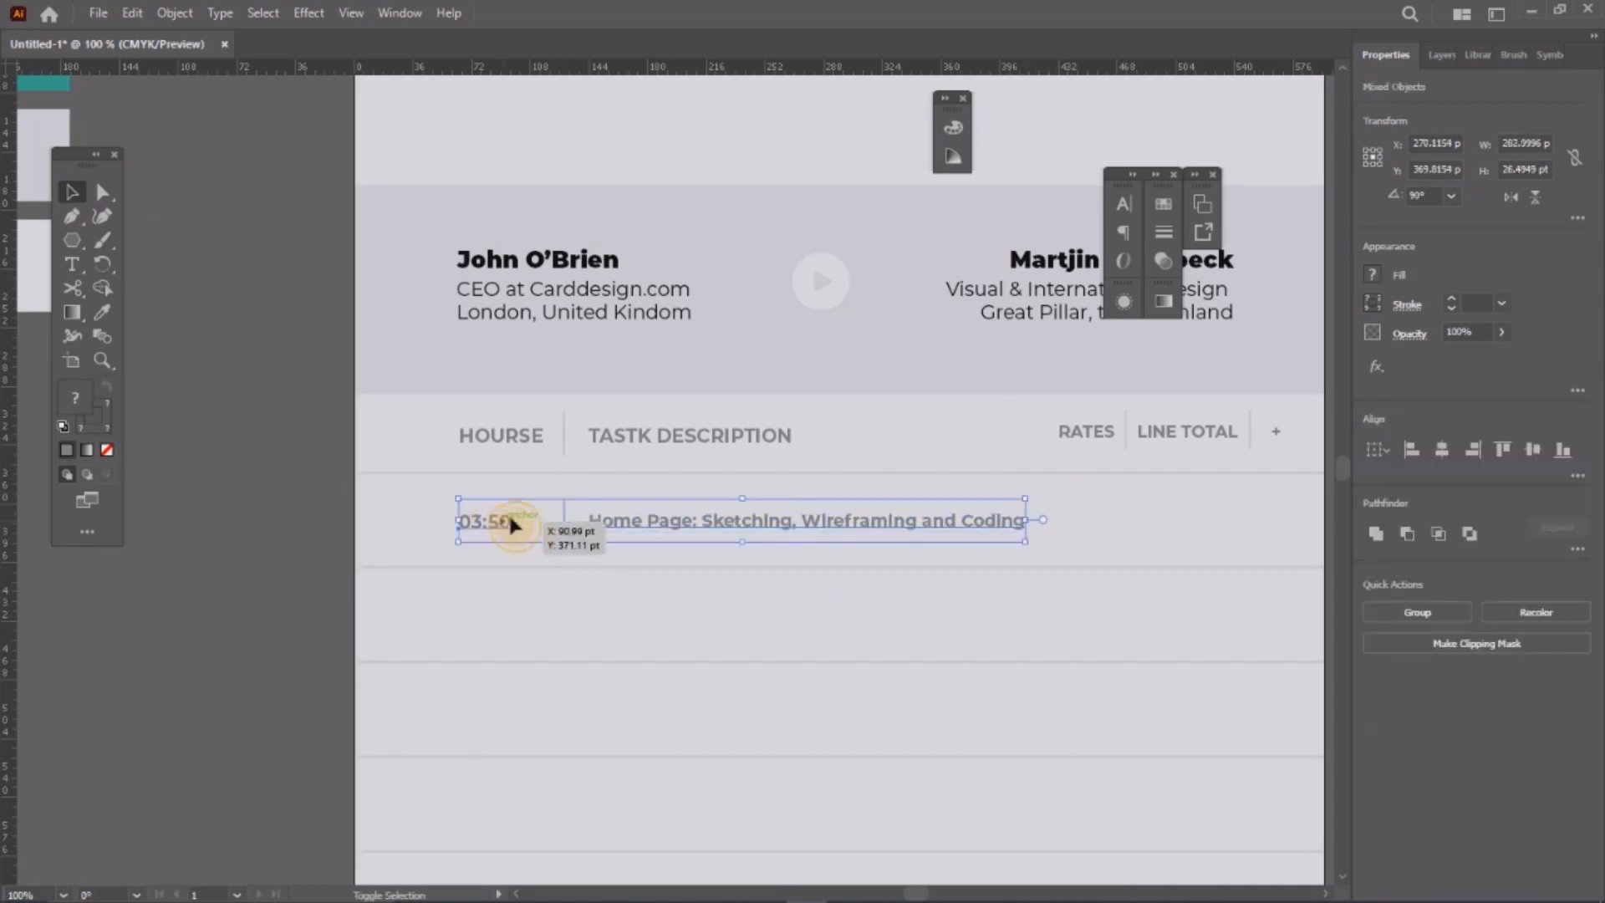
{"action": "left_click", "coordinate": [1503, 452]}
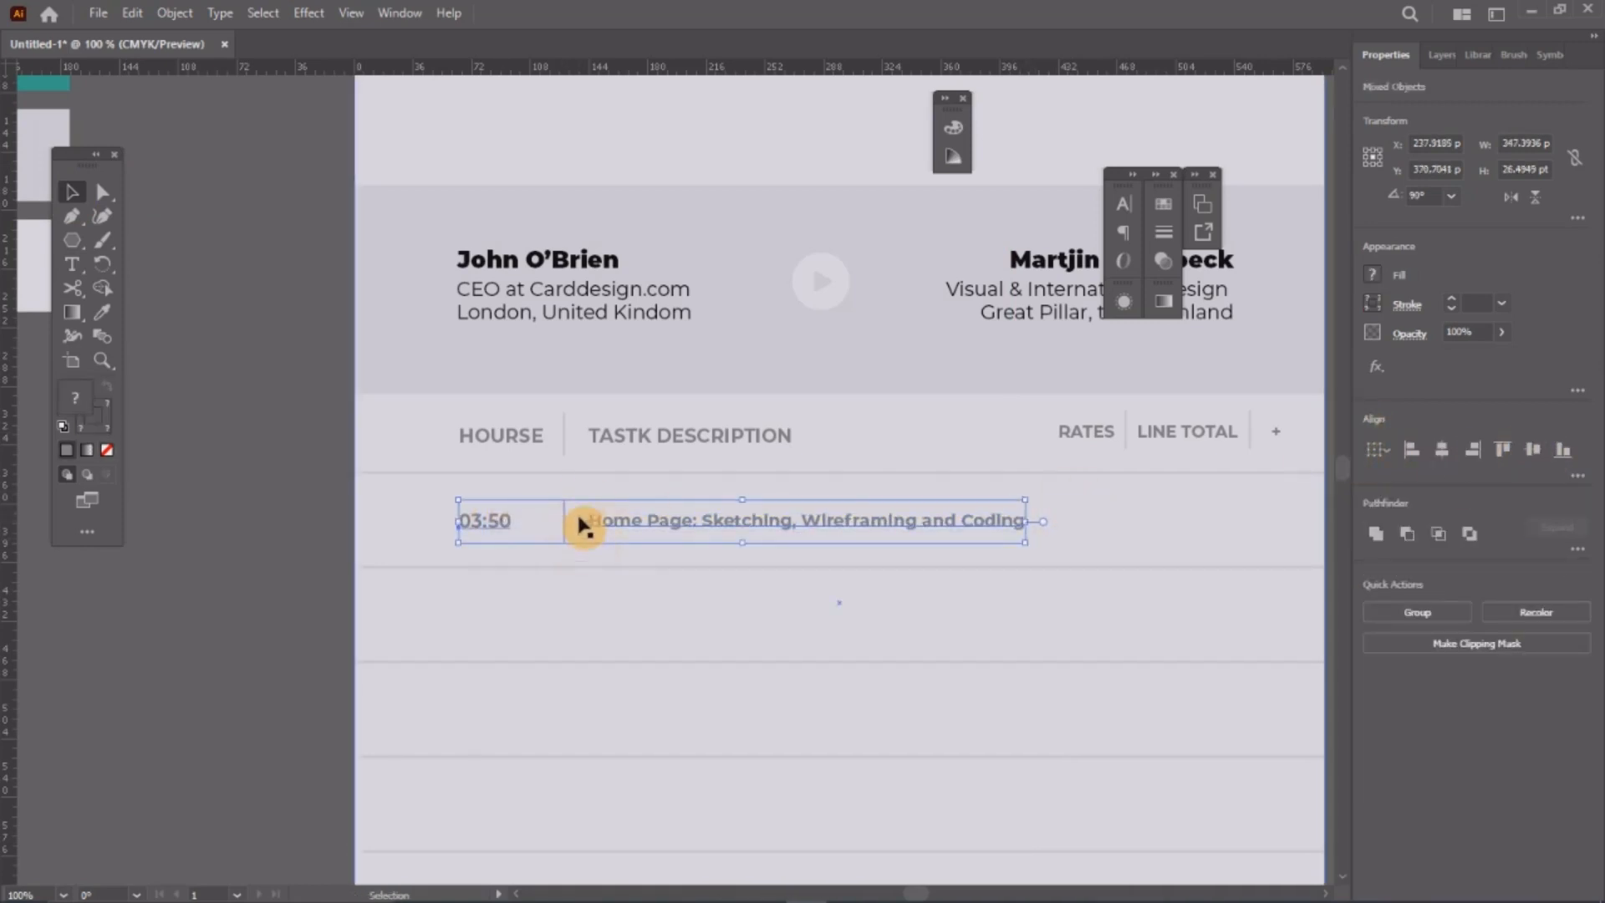
Step: Copy the time and description into the next row and change that time to 06:75
{"action": "left_click", "coordinate": [684, 531]}
{"action": "left_click_drag", "start_coordinate": [684, 531], "coordinate": [684, 625], "text": "alt"}
{"action": "left_click", "coordinate": [552, 639]}
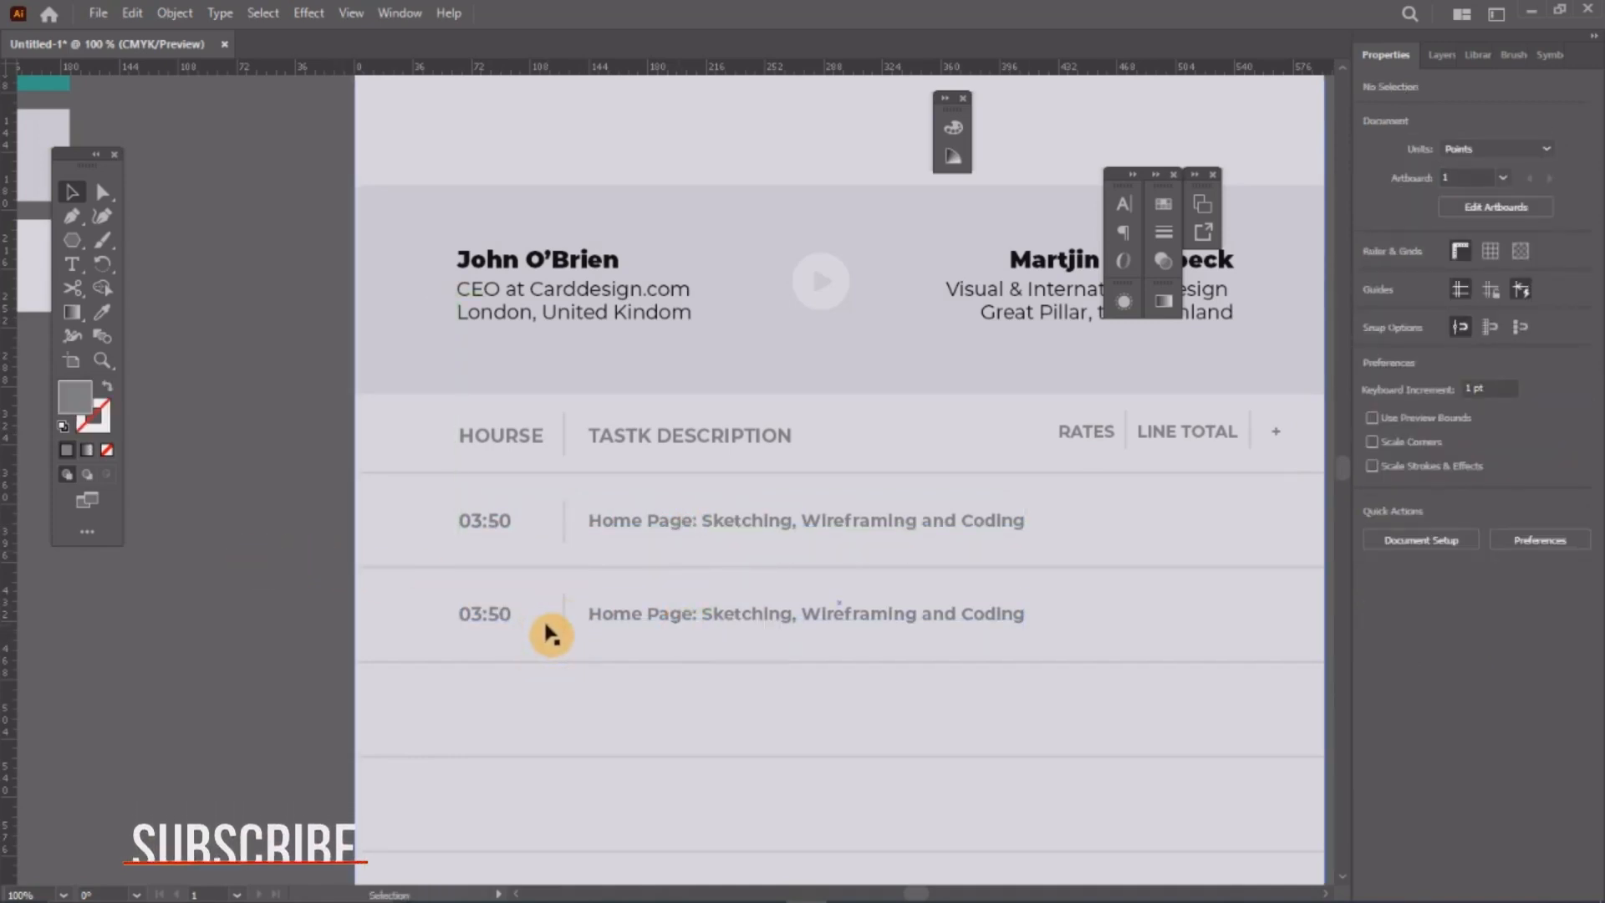
{"action": "key", "text": "t"}
{"action": "left_click", "coordinate": [477, 616]}
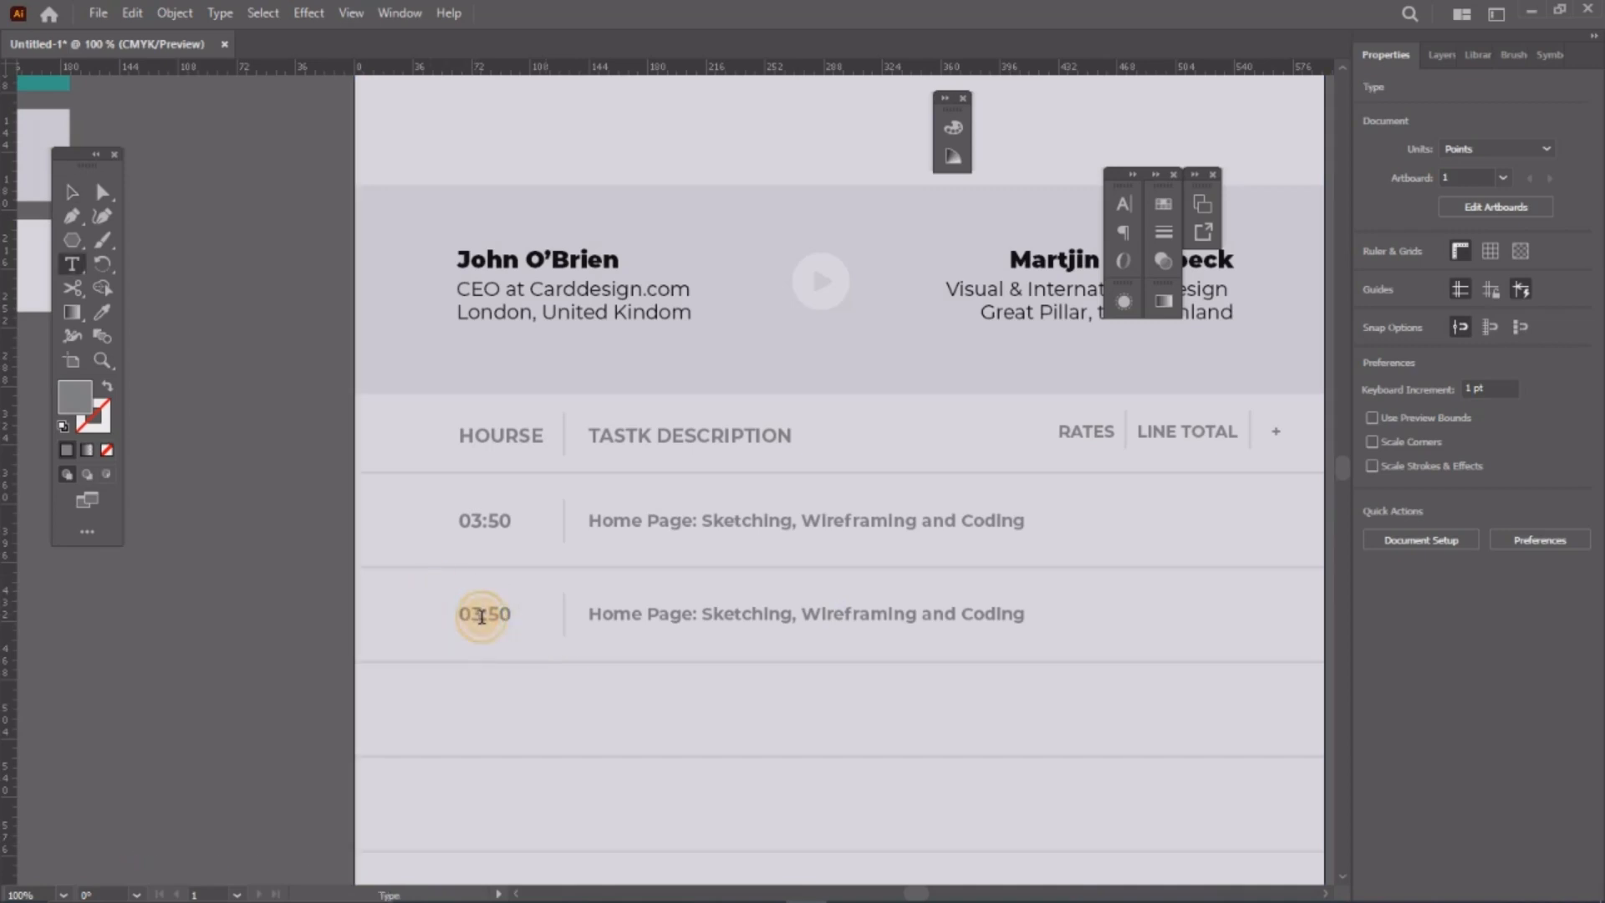
{"action": "key", "text": "BackSpace"}
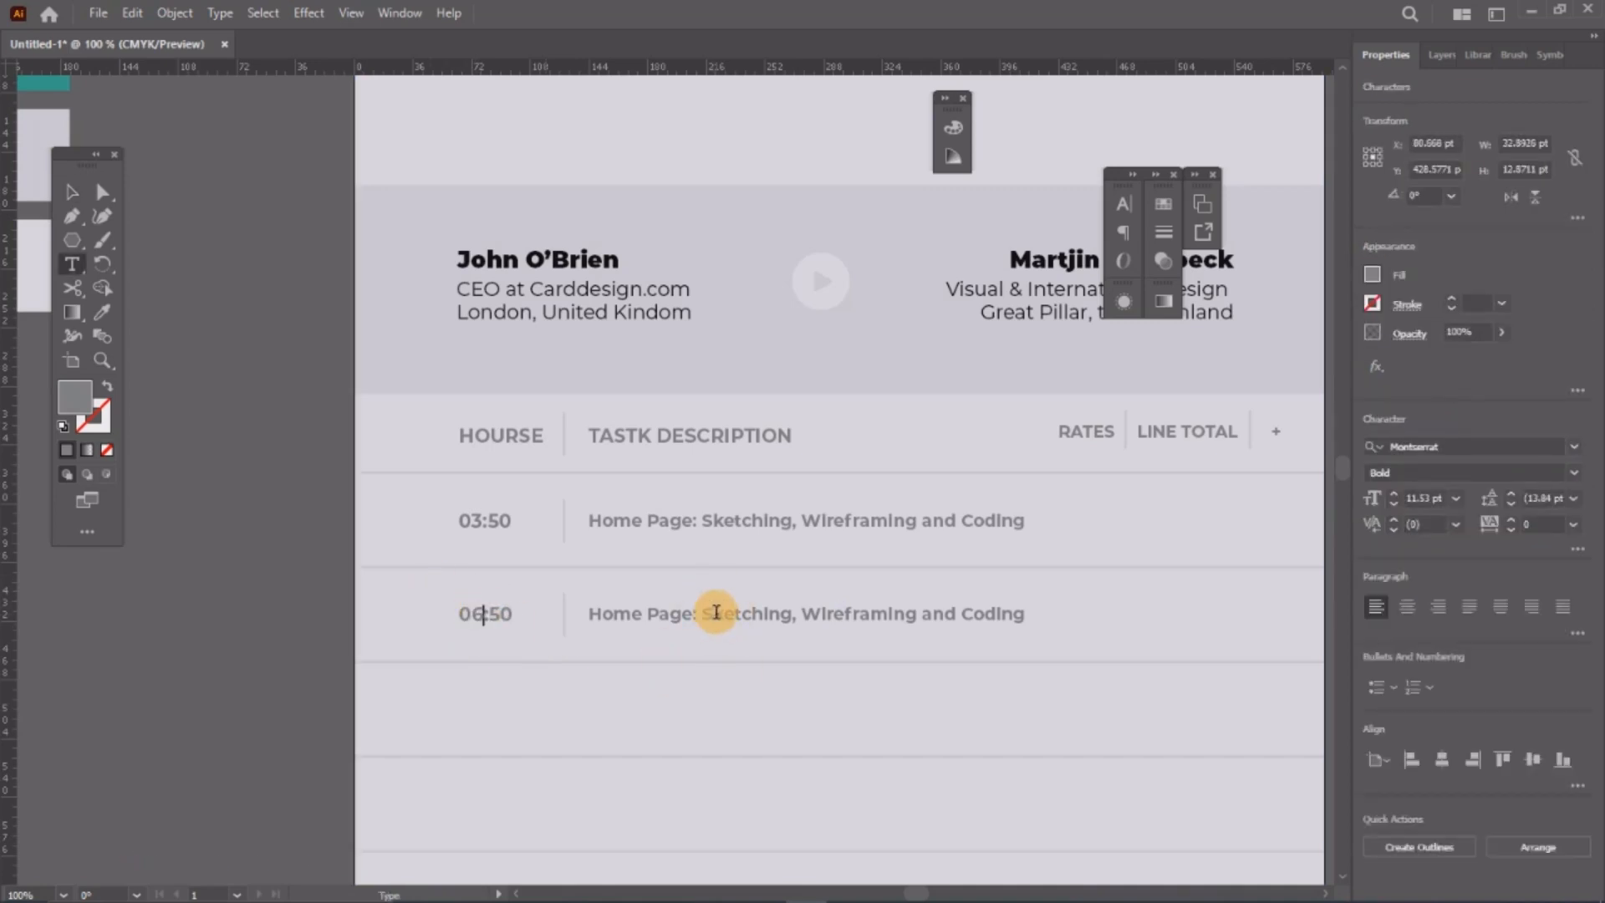
{"action": "left_click_drag", "start_coordinate": [488, 615], "coordinate": [524, 614]}
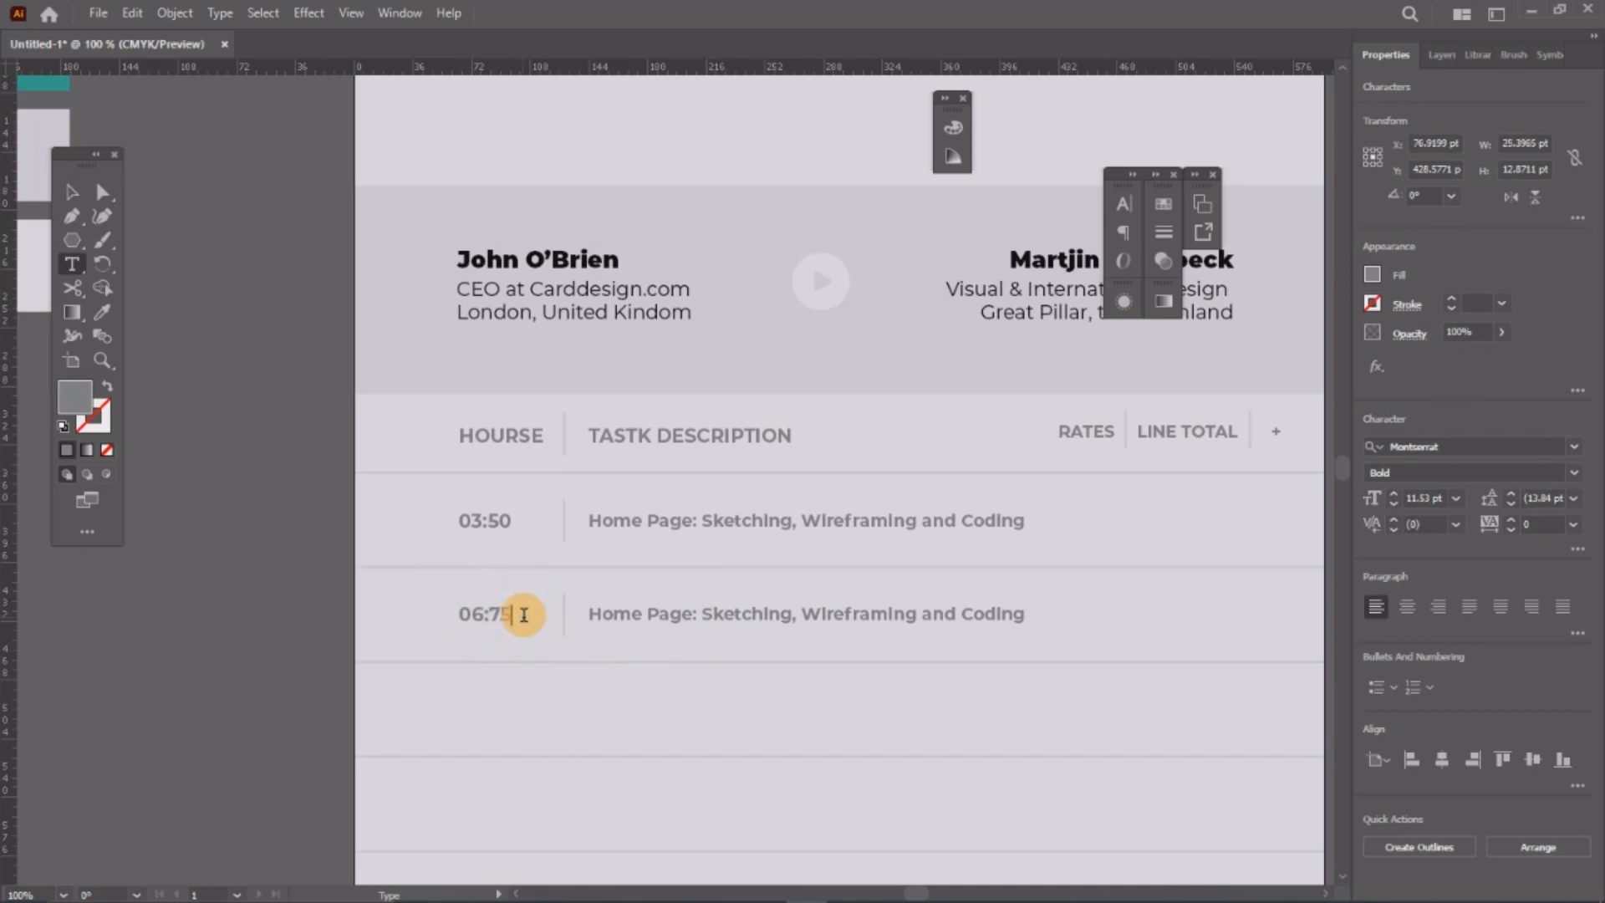
{"action": "left_click", "coordinate": [619, 613]}
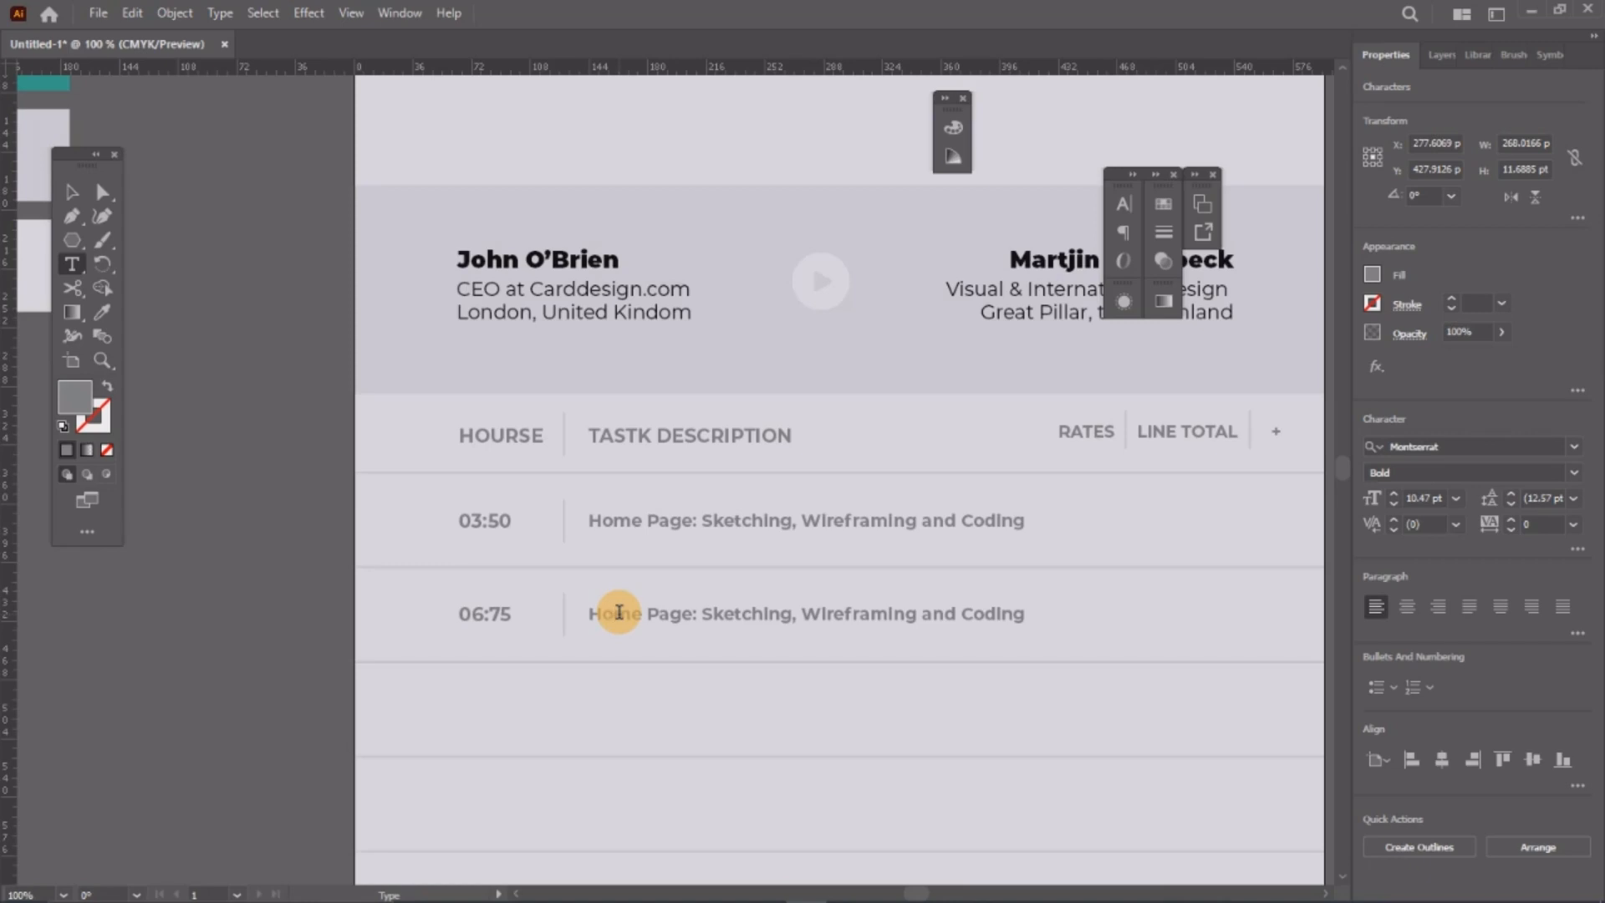
Step: Replace 'Home Page:' with 'About Us Page:' in the second task row's description
{"action": "scroll", "coordinate": [580, 605], "scroll_direction": "right", "scroll_amount": 3}
{"action": "scroll", "coordinate": [597, 584], "scroll_direction": "down", "scroll_amount": 3}
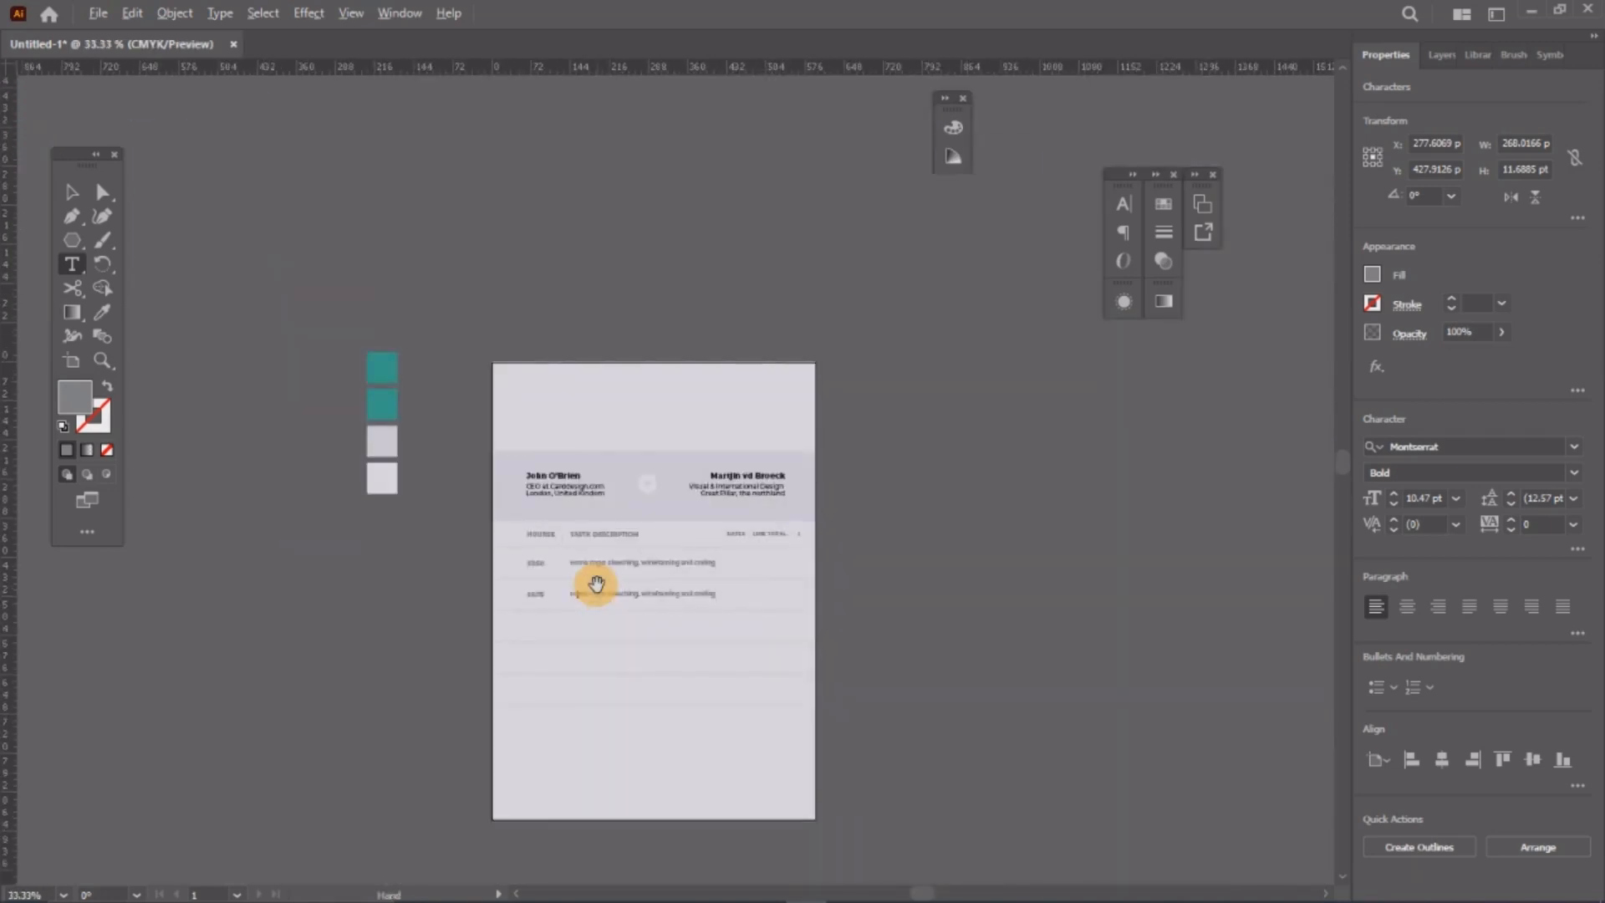
{"action": "scroll", "coordinate": [597, 585], "scroll_direction": "up", "scroll_amount": 5}
{"action": "left_click_drag", "start_coordinate": [640, 627], "coordinate": [477, 616]}
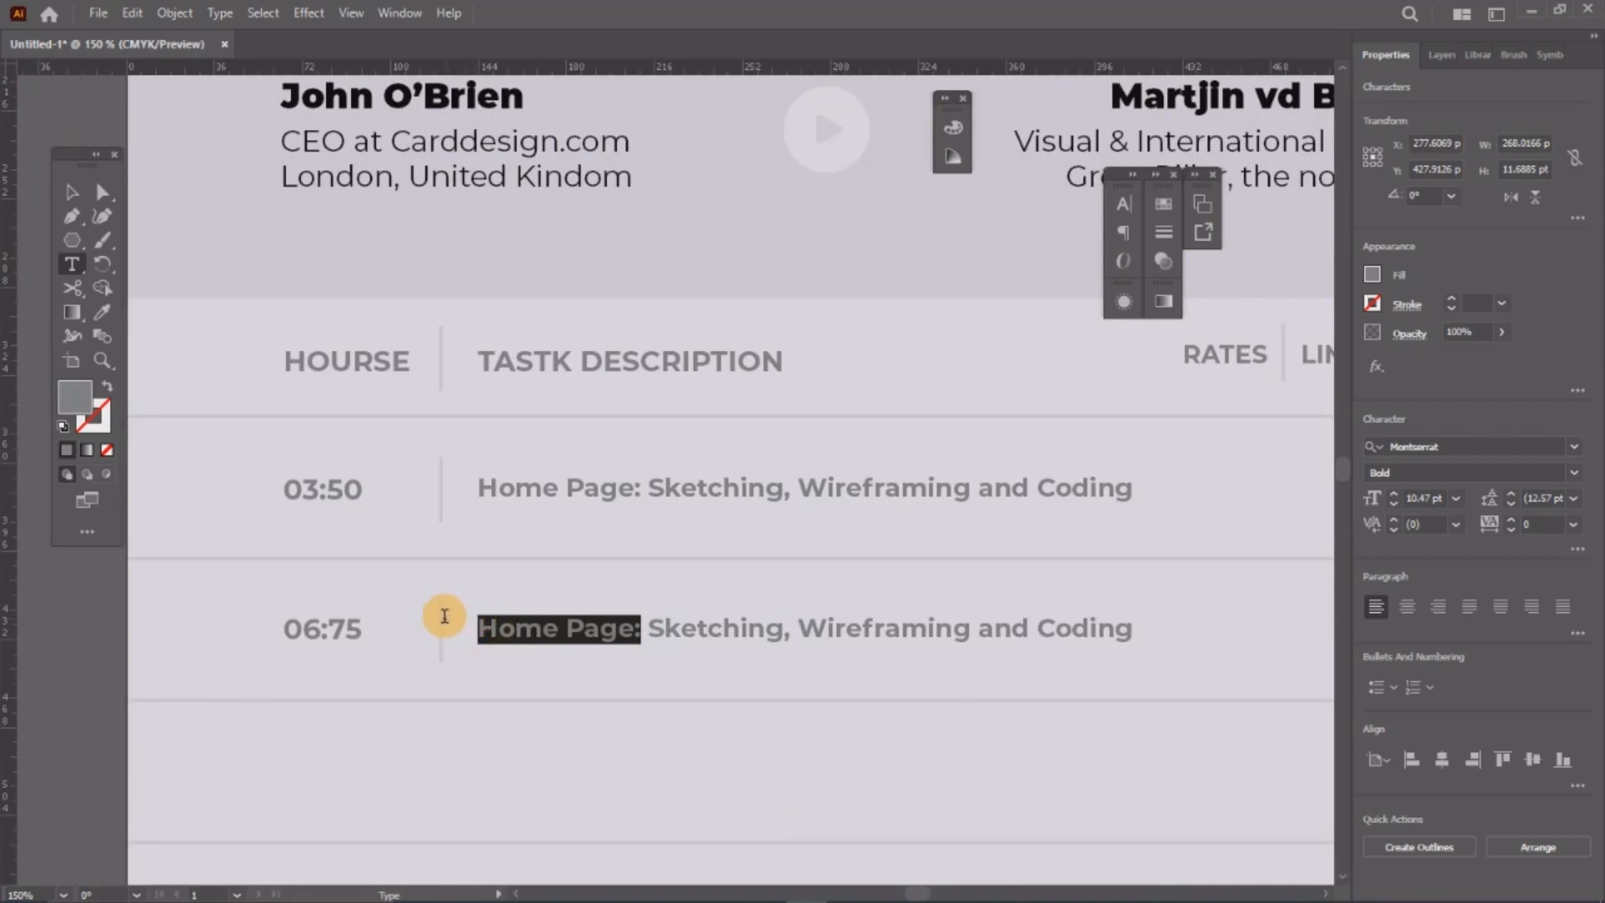
{"action": "type", "text": "About"}
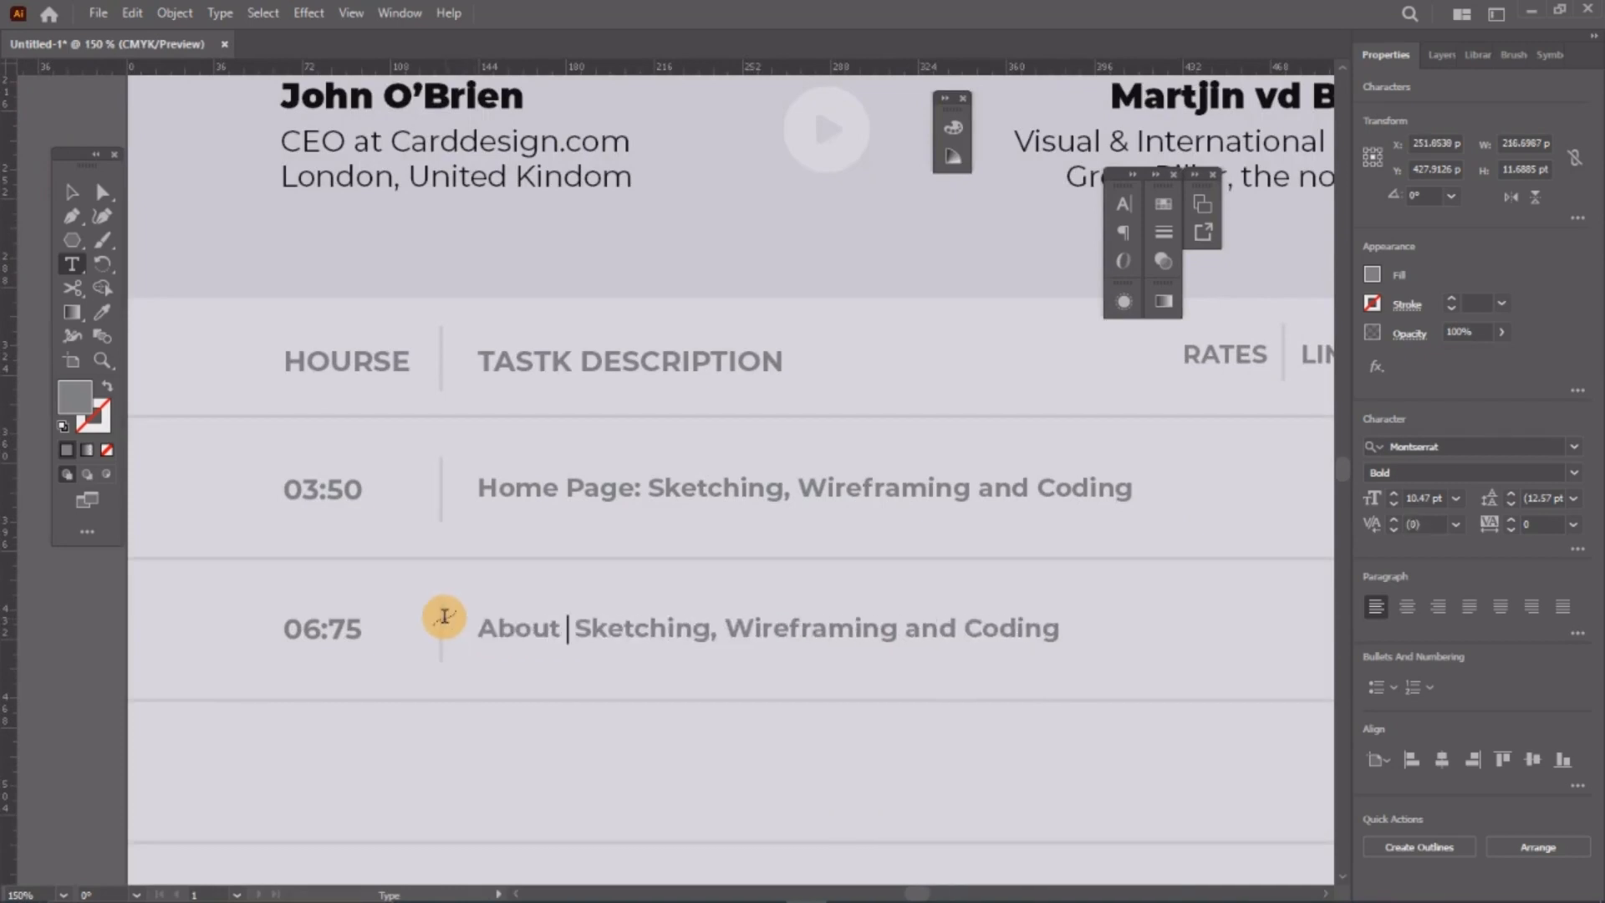
{"action": "type", "text": " Us Page:"}
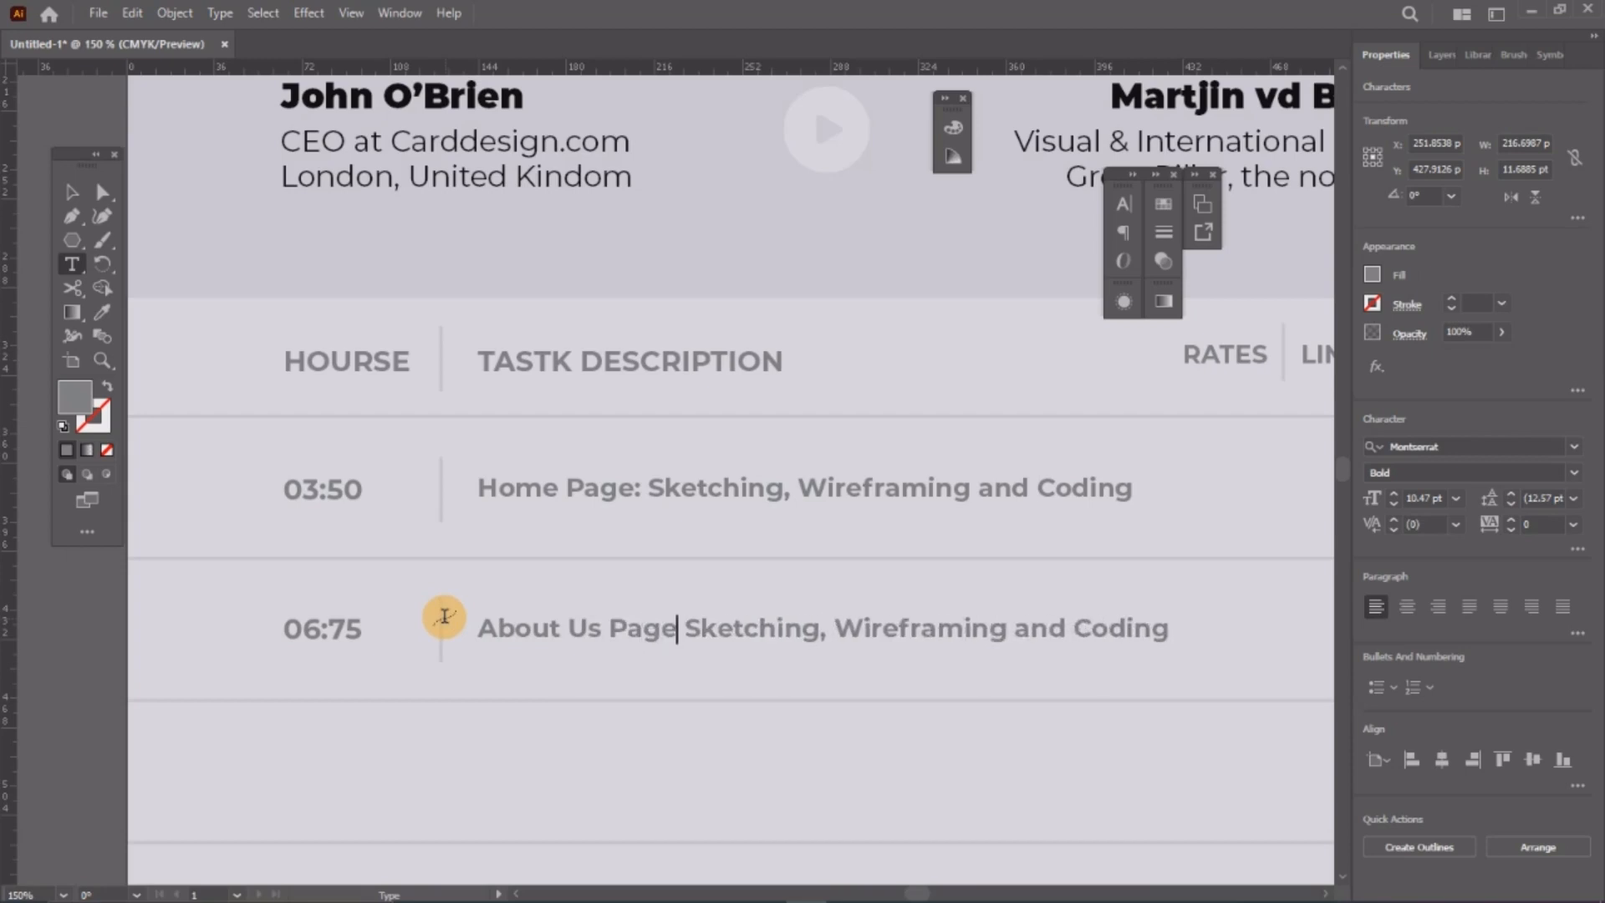
{"action": "scroll", "coordinate": [444, 617], "scroll_direction": "down", "scroll_amount": 2}
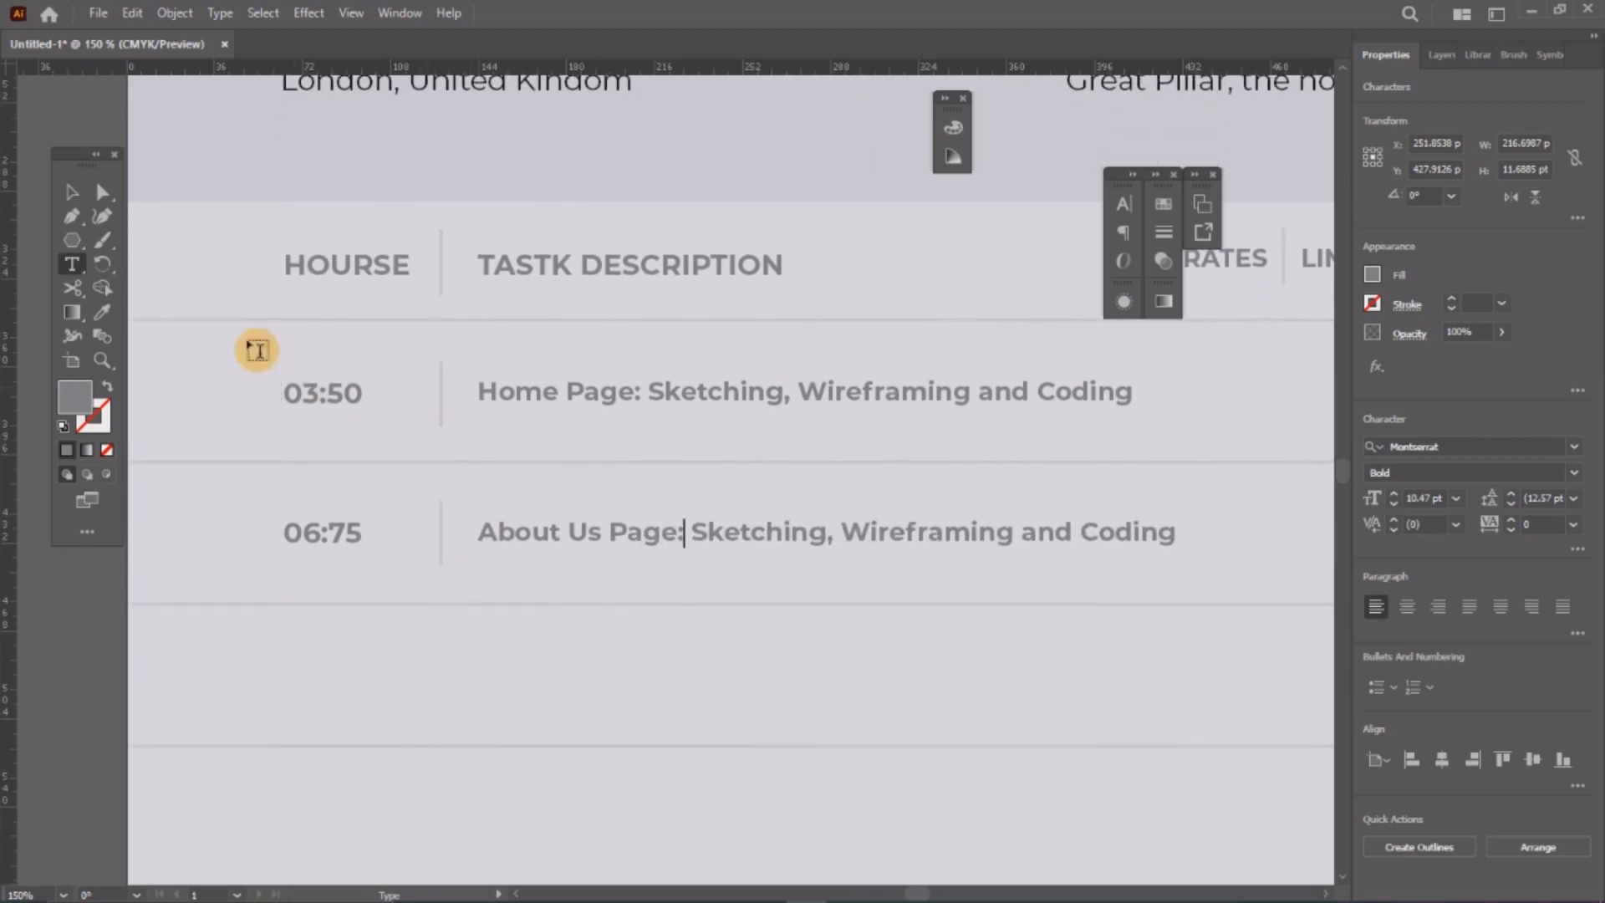
Step: Select all objects of the second task row
{"action": "left_click", "coordinate": [71, 192]}
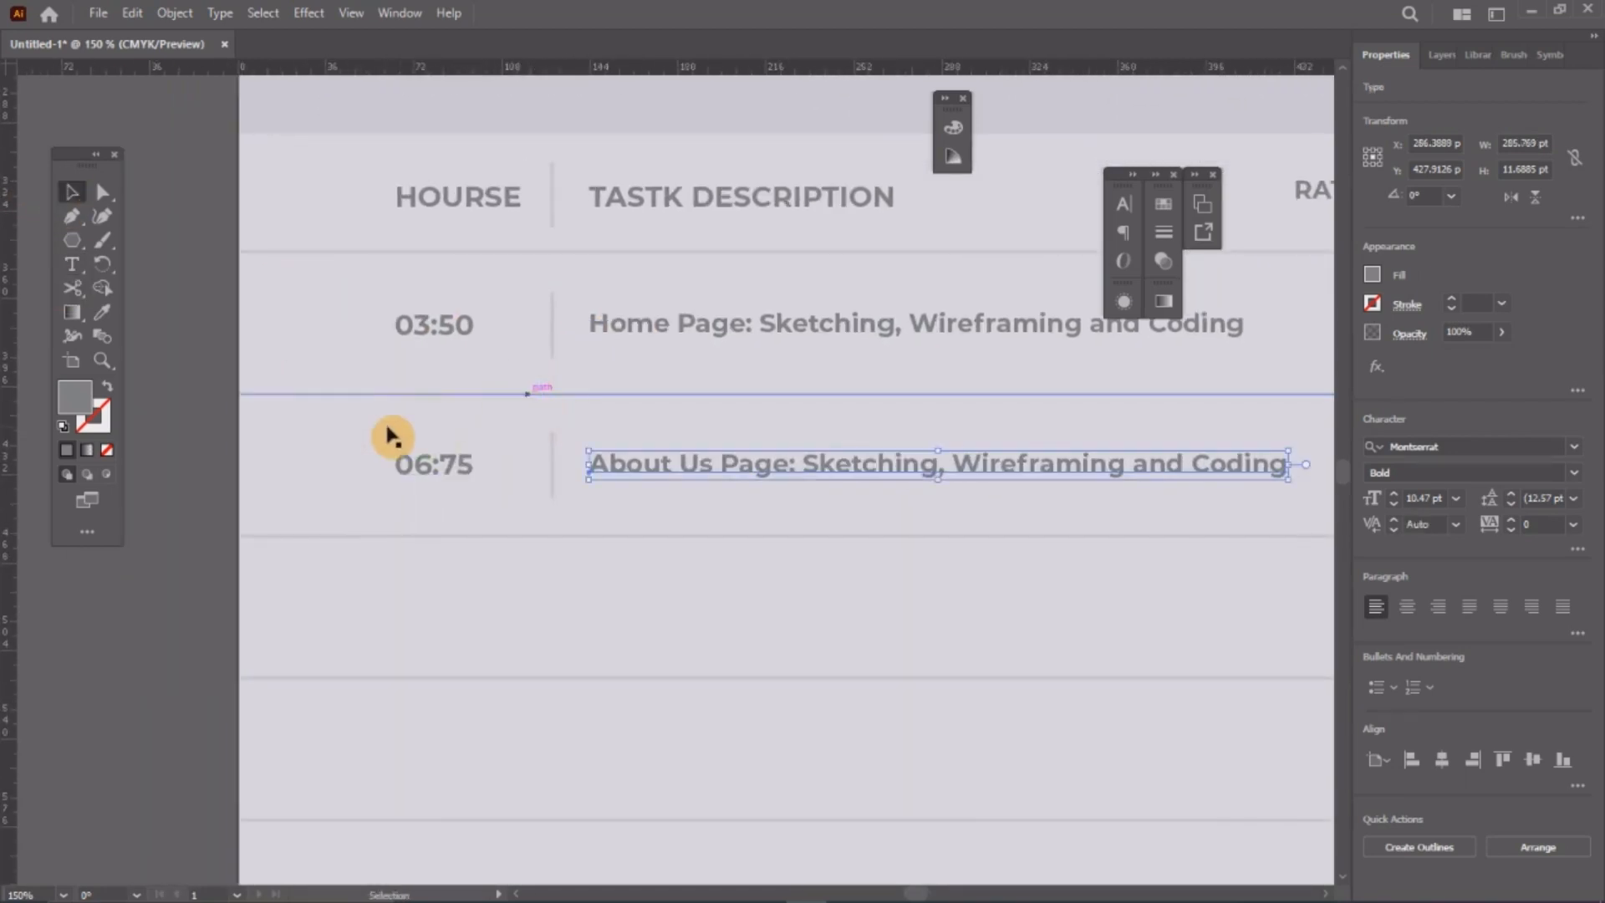
{"action": "scroll", "coordinate": [393, 434], "scroll_direction": "down", "scroll_amount": 2}
{"action": "left_click", "coordinate": [261, 438]}
{"action": "left_click_drag", "start_coordinate": [261, 438], "coordinate": [772, 505]}
Step: In the duplicated third row, change the hours from 06:75 to 03:50
{"action": "left_click", "coordinate": [838, 455], "text": "shift"}
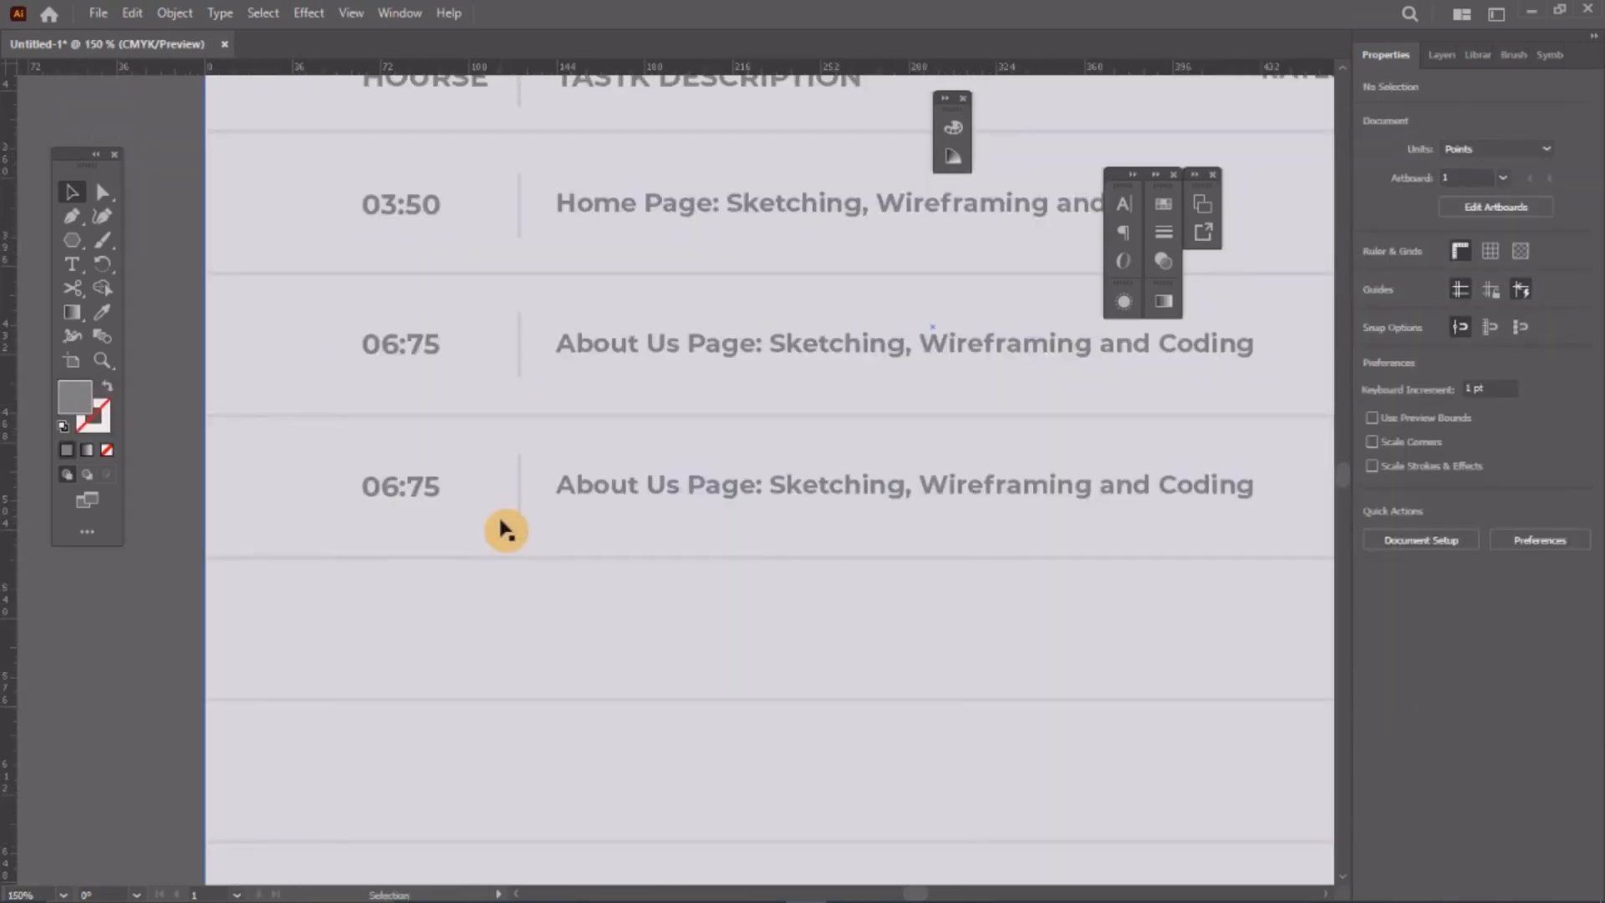
{"action": "double_click", "coordinate": [394, 490]}
{"action": "key", "text": "BackSpace"}
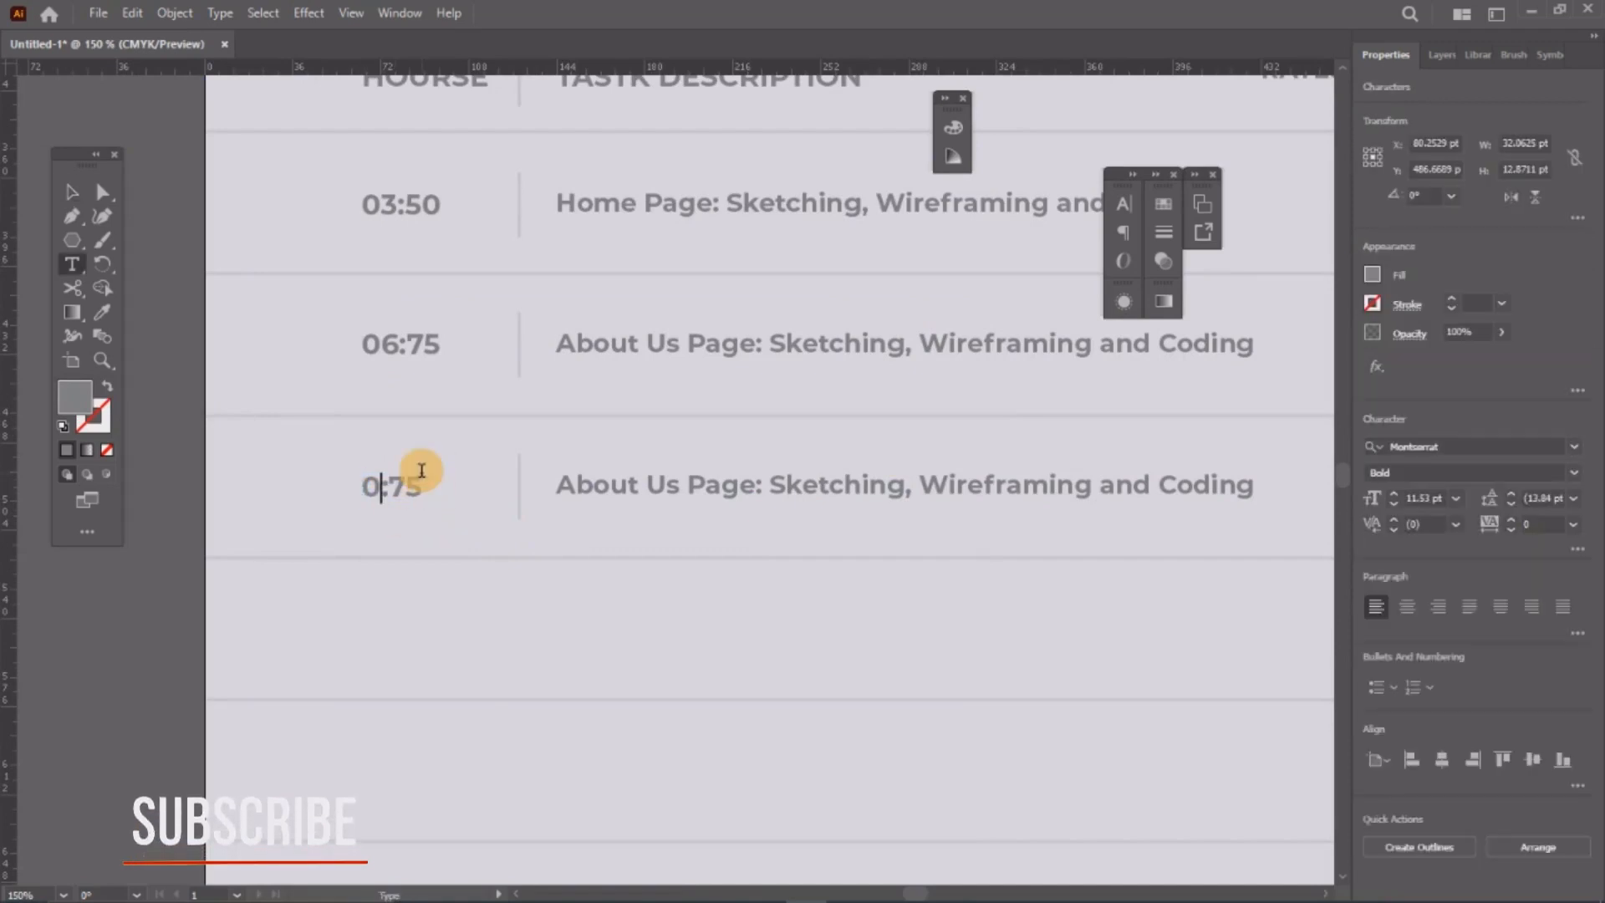
{"action": "type", "text": "3"}
{"action": "left_click_drag", "start_coordinate": [420, 487], "coordinate": [444, 491]}
{"action": "left_click", "coordinate": [433, 488]}
{"action": "key", "text": "BackSpace"}
{"action": "key", "text": "BackSpace"}
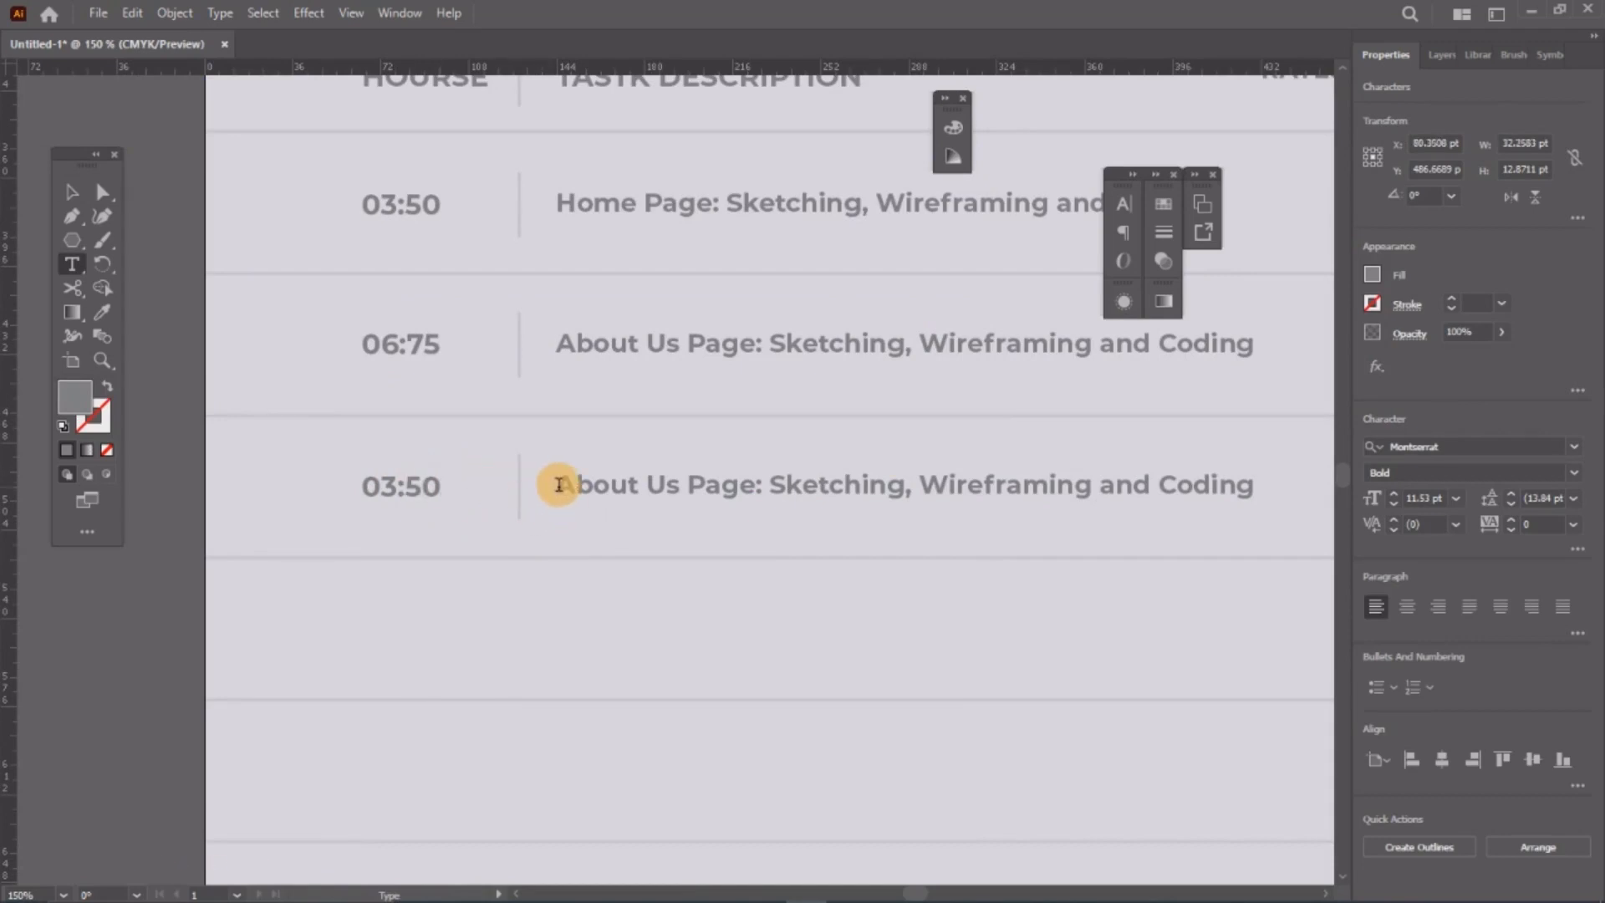
Step: Replace 'About Us Page' with 'Contact Us Page' in the third row's description
{"action": "left_click_drag", "start_coordinate": [555, 485], "coordinate": [761, 489]}
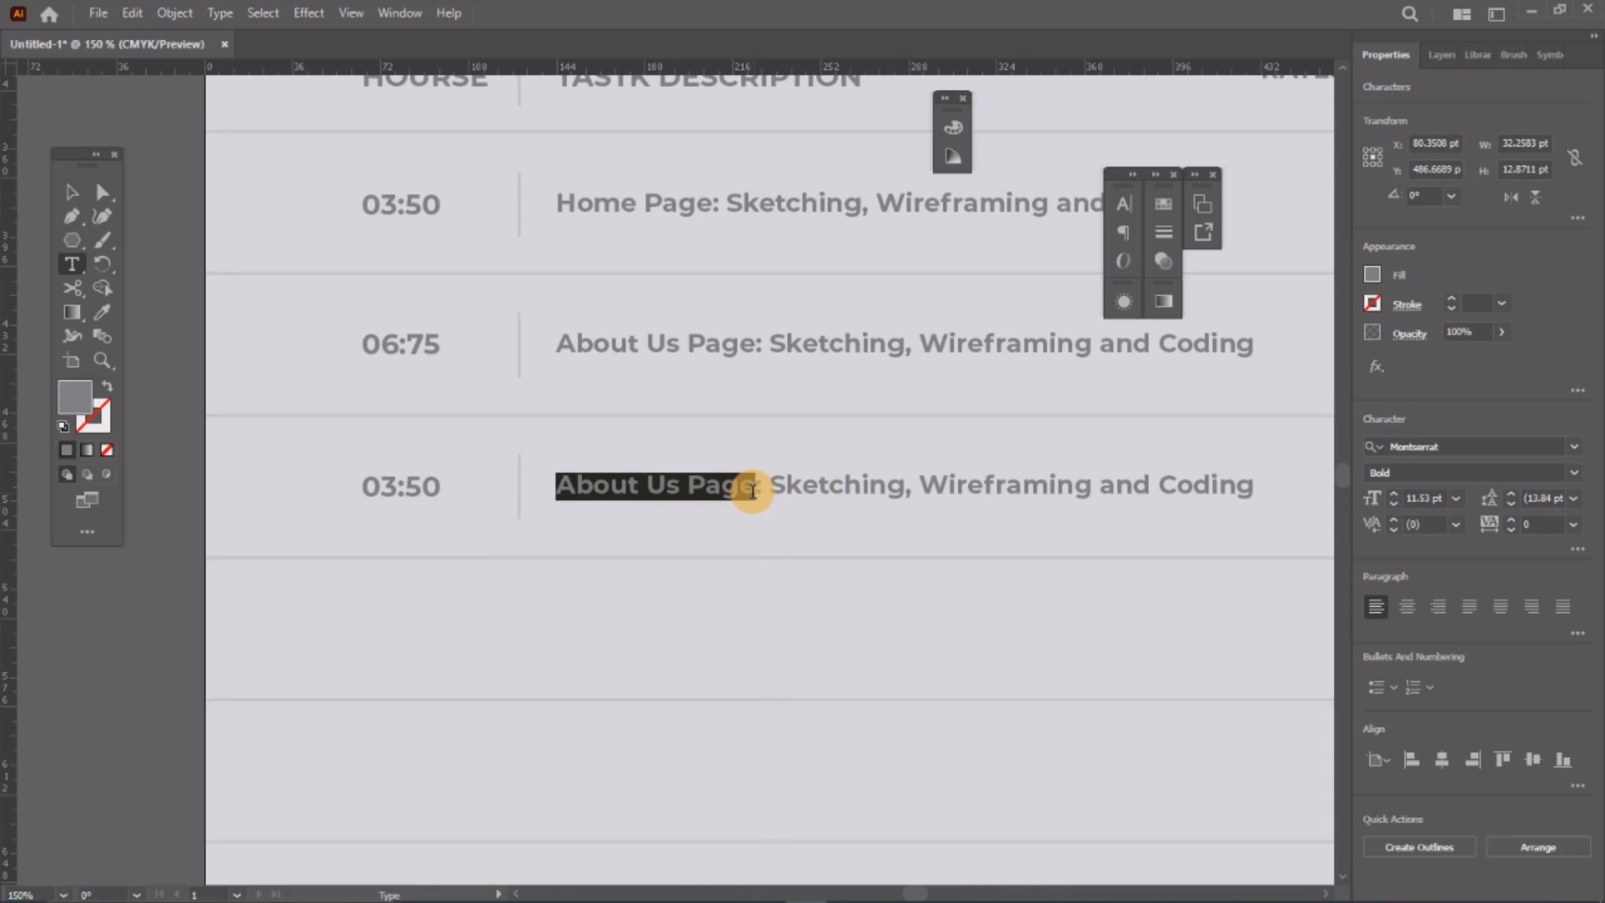
{"action": "type", "text": "Contact "}
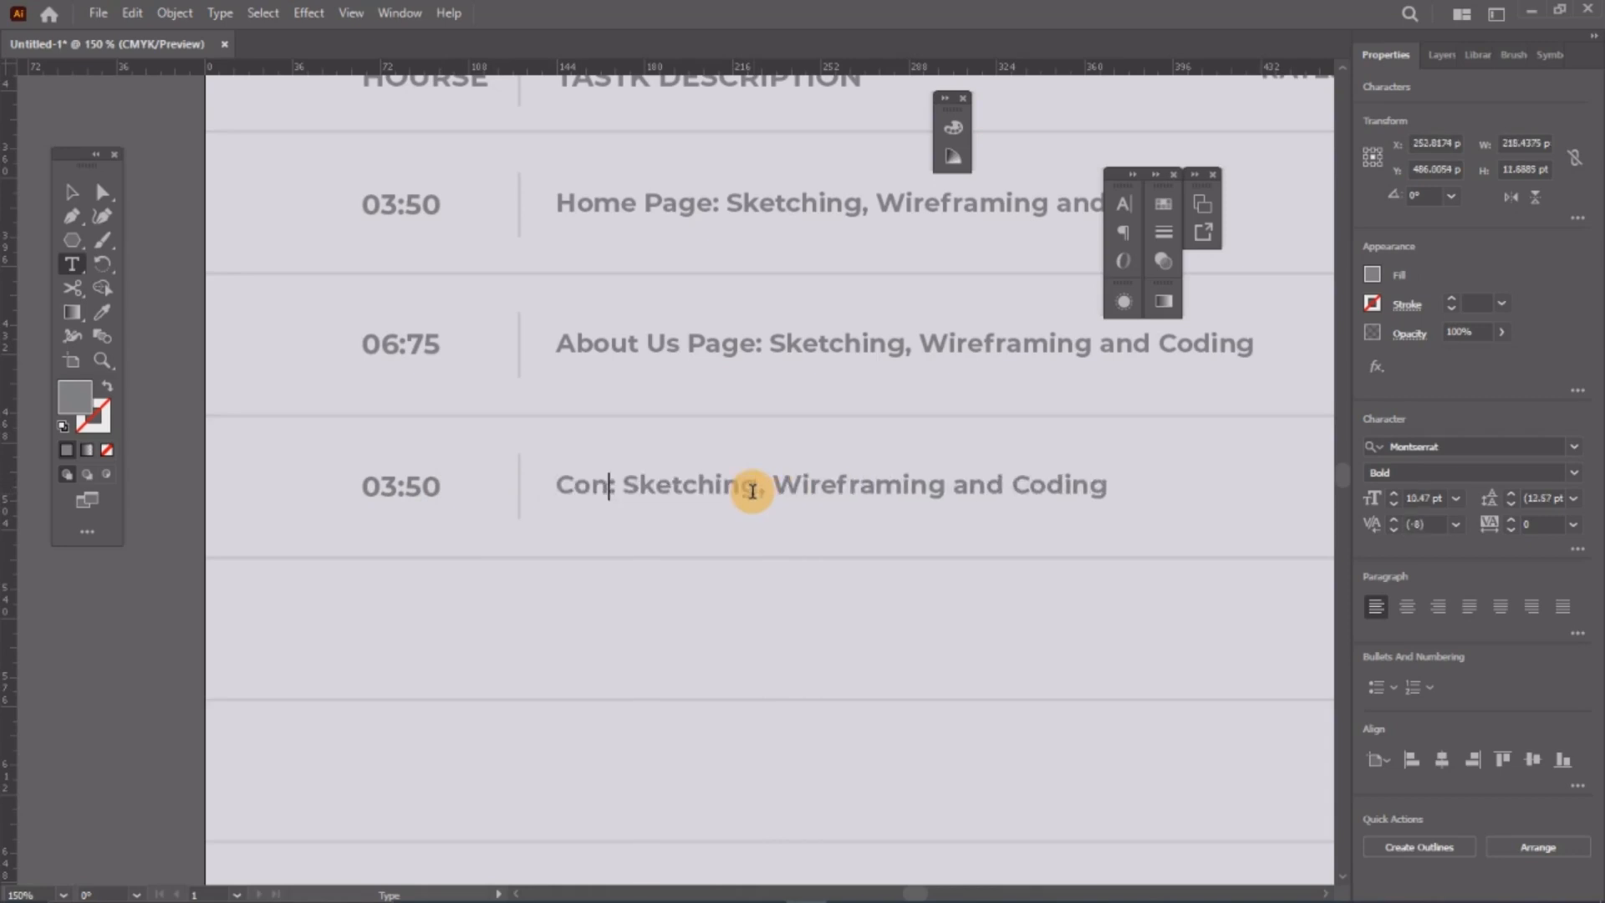
{"action": "type", "text": "Us Page"}
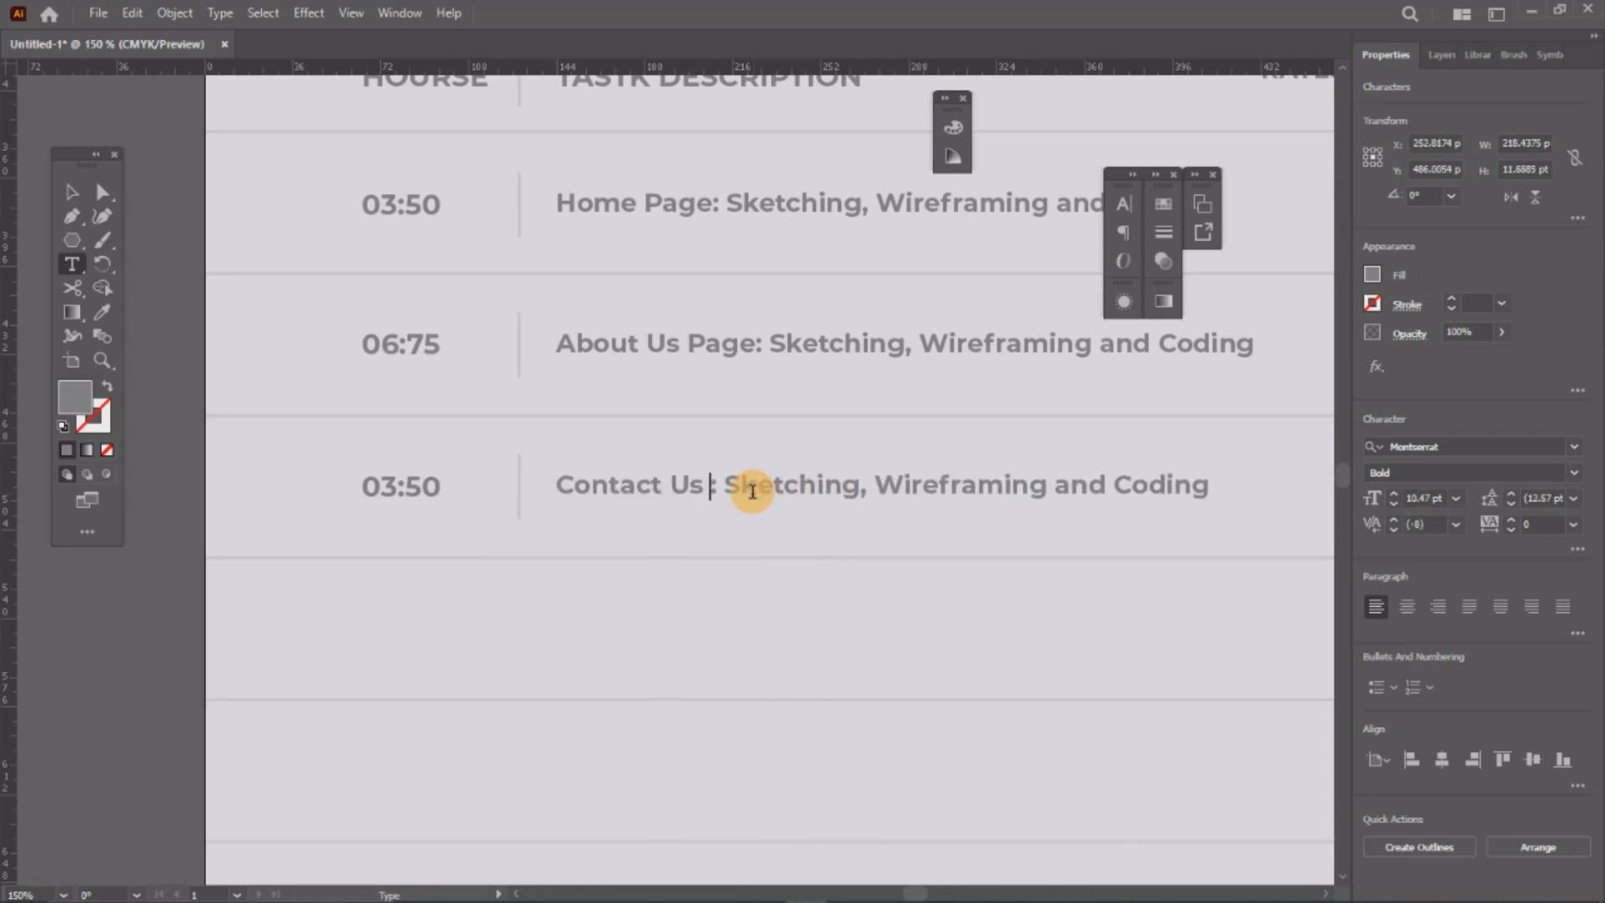
{"action": "left_click", "coordinate": [72, 192]}
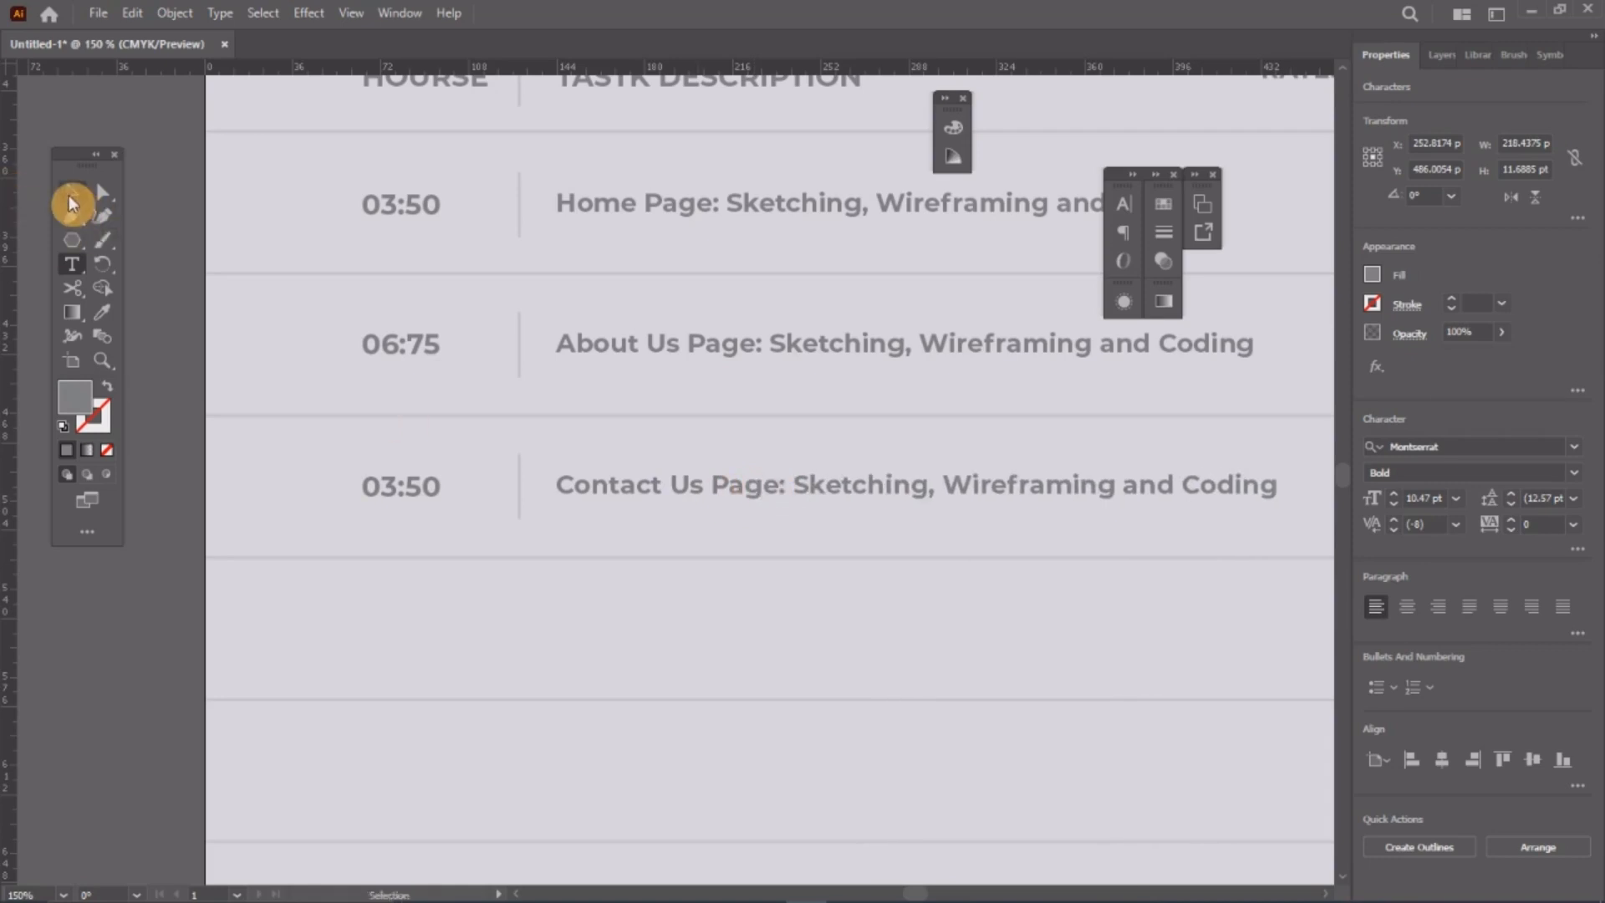
{"action": "left_click", "coordinate": [563, 484]}
{"action": "scroll", "coordinate": [556, 481], "scroll_direction": "right", "scroll_amount": 1}
Step: Duplicate the third task row into a fourth row and zoom in on the rows
{"action": "scroll", "coordinate": [556, 470], "scroll_direction": "down", "scroll_amount": 2}
{"action": "left_click_drag", "start_coordinate": [284, 455], "coordinate": [651, 547]}
{"action": "left_click", "coordinate": [312, 558]}
{"action": "key", "text": "ctrl+space"}
{"action": "left_click_drag", "start_coordinate": [509, 520], "coordinate": [686, 683]}
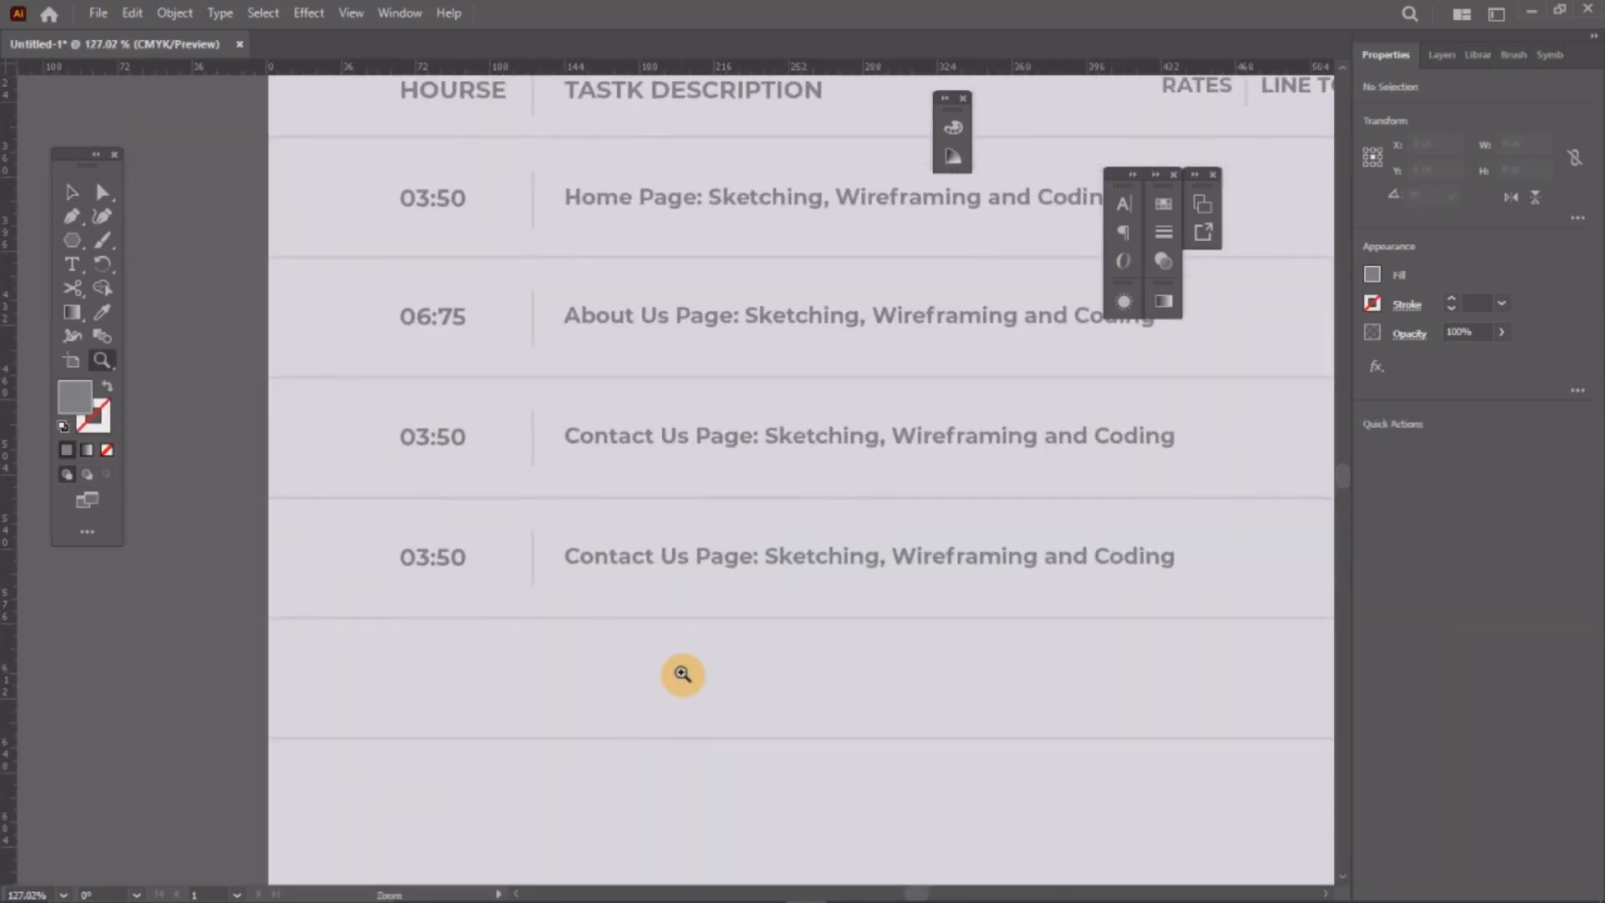
{"action": "left_click", "coordinate": [72, 192]}
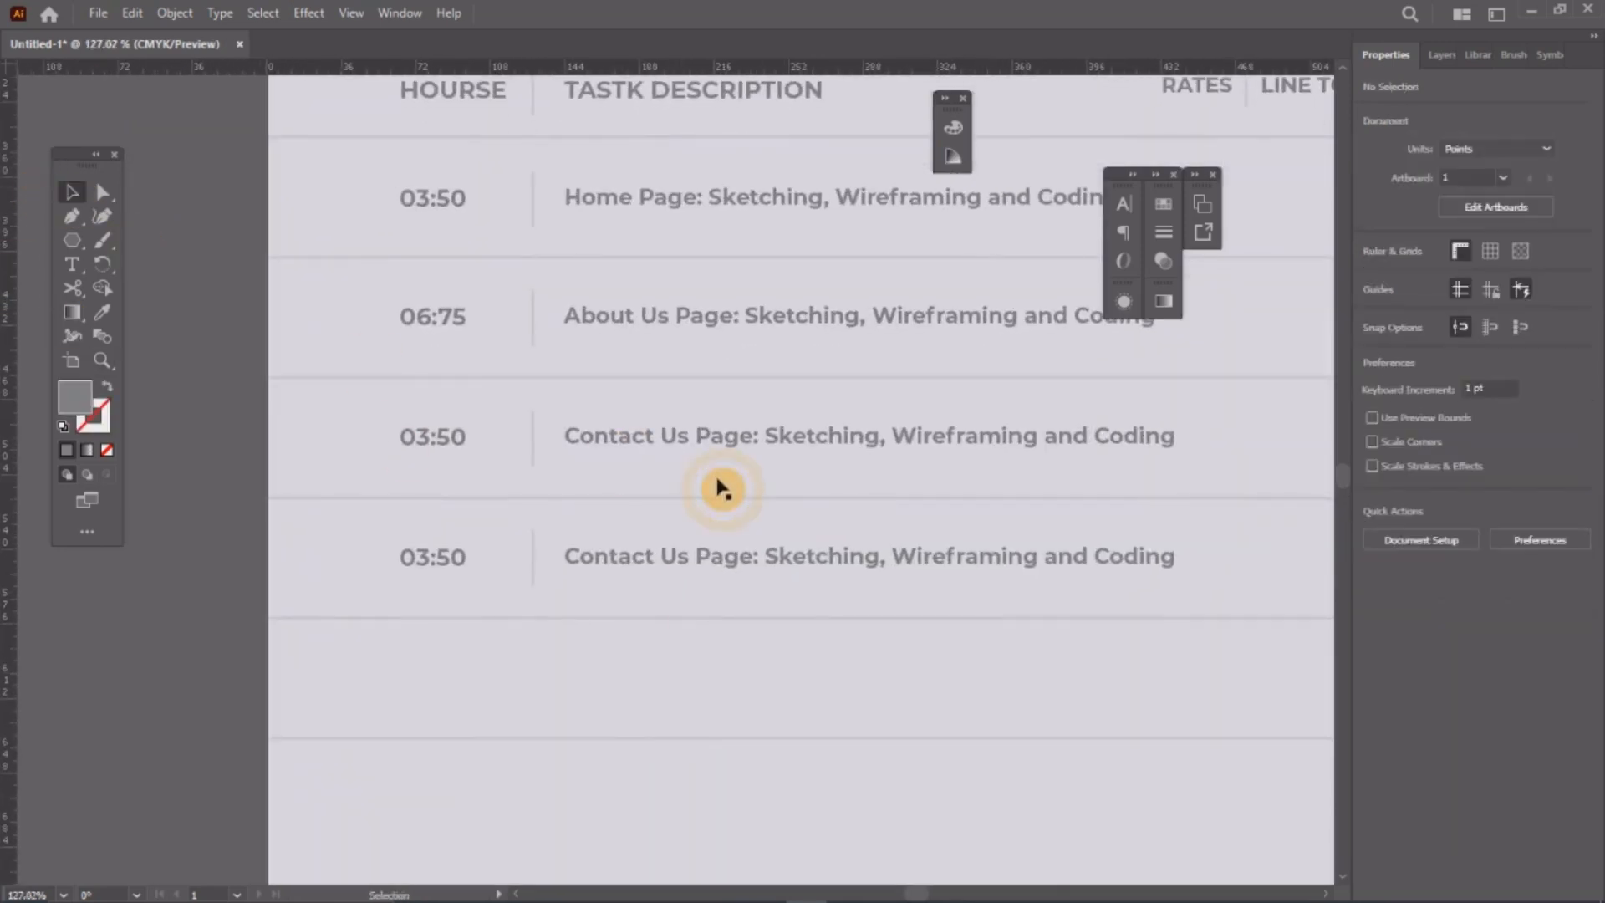
Step: Replace 'Contact Us Page' with 'Pricing Page' in the fourth row's description
{"action": "double_click", "coordinate": [684, 556]}
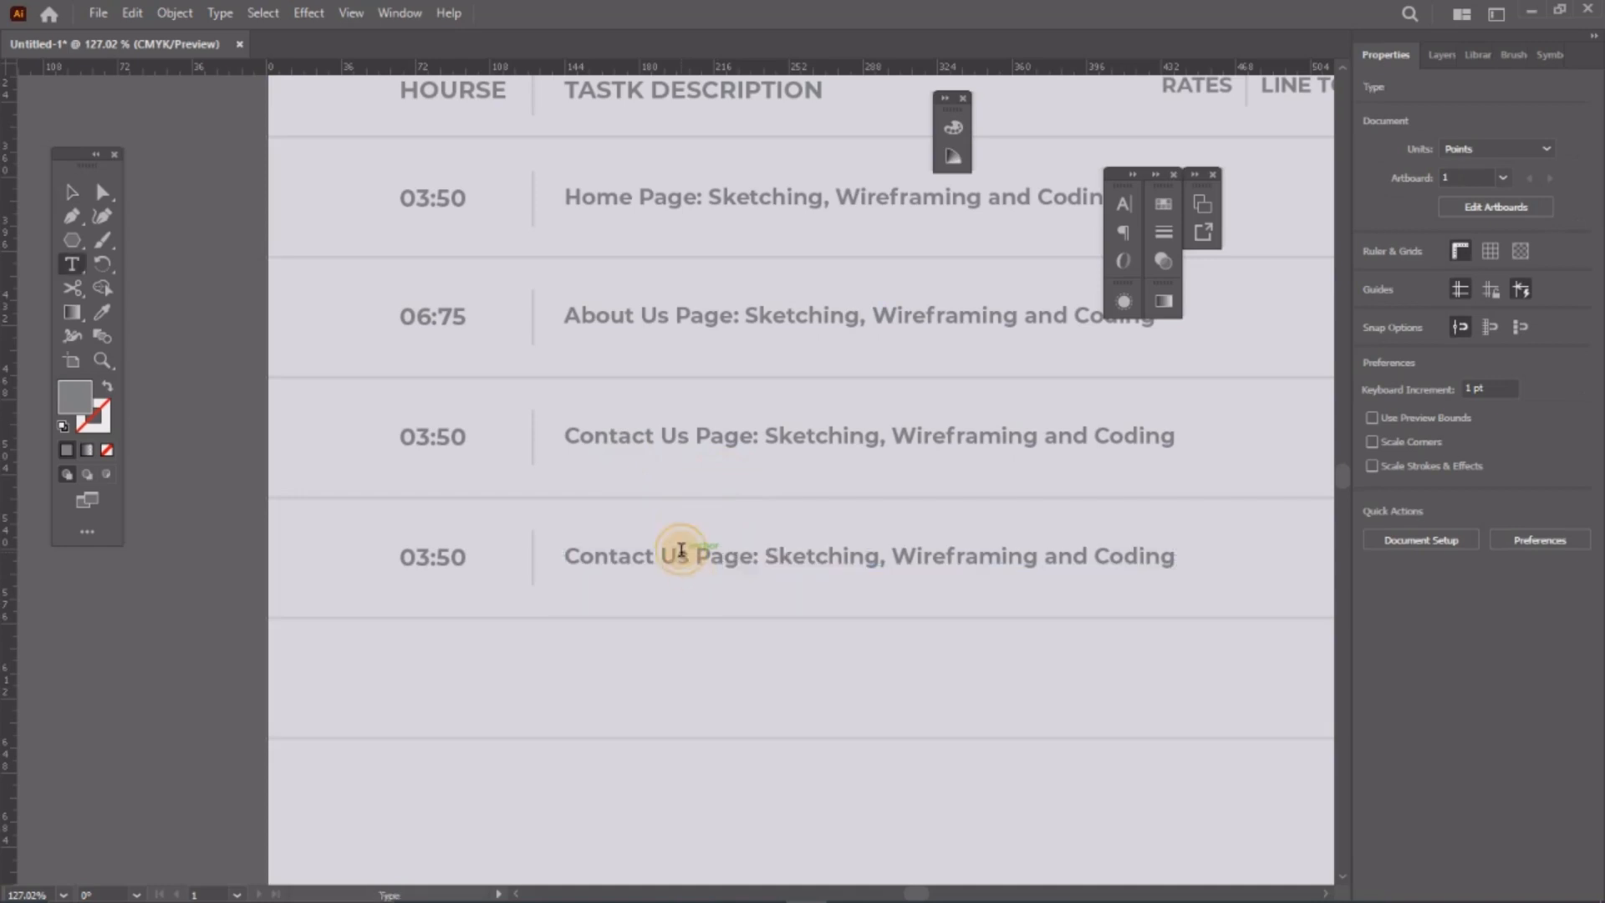
{"action": "left_click_drag", "start_coordinate": [752, 559], "coordinate": [544, 552]}
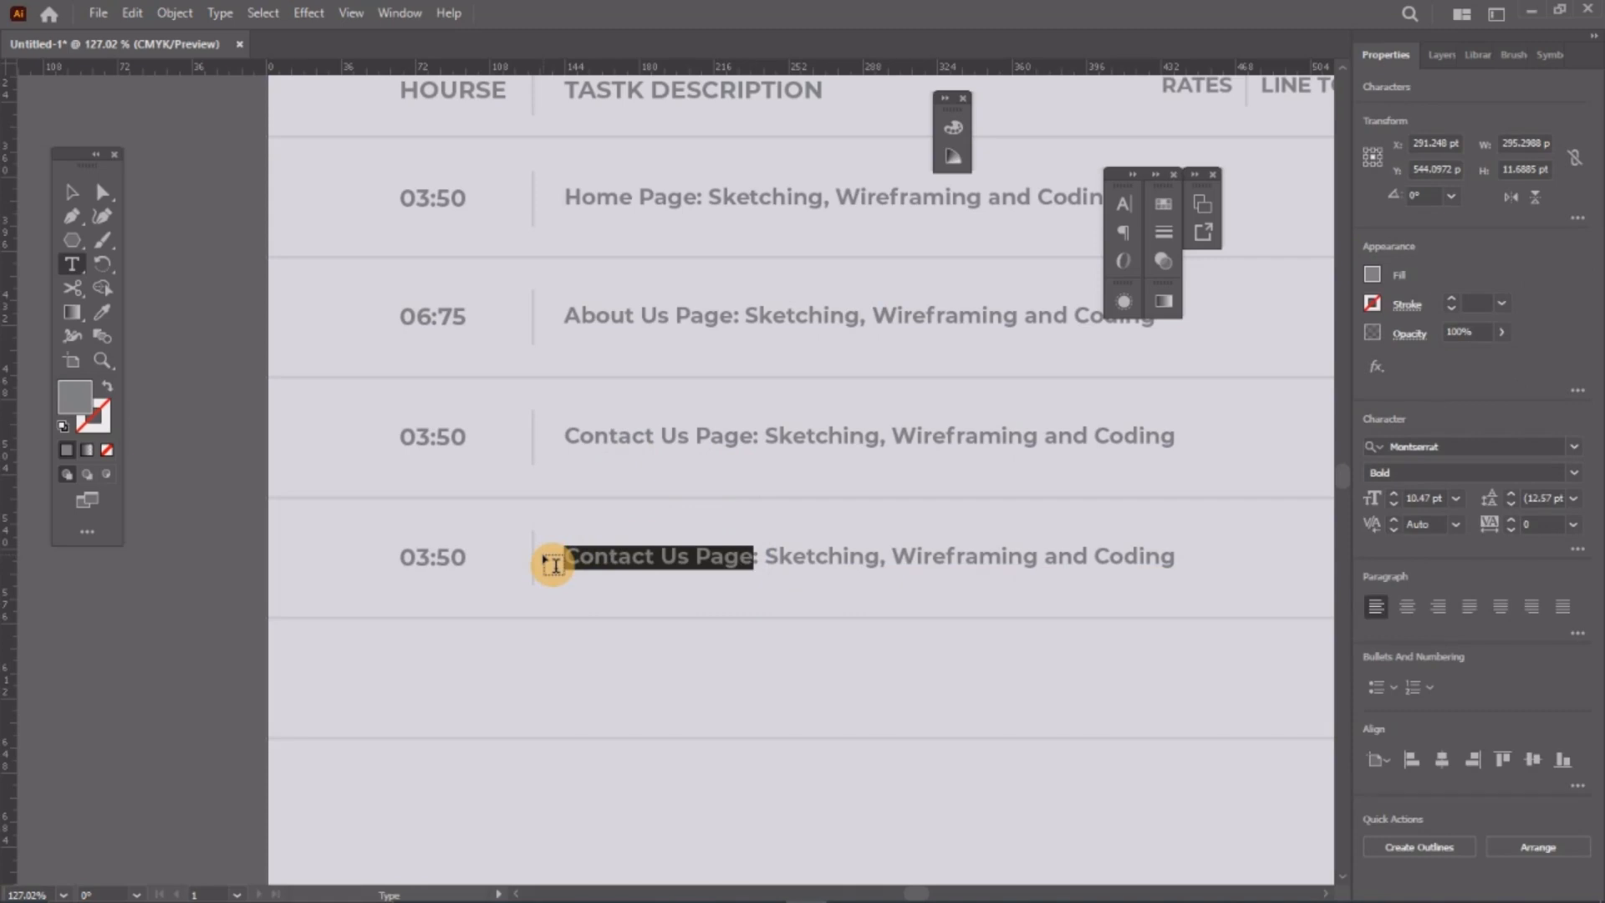
{"action": "type", "text": "Pricing P"}
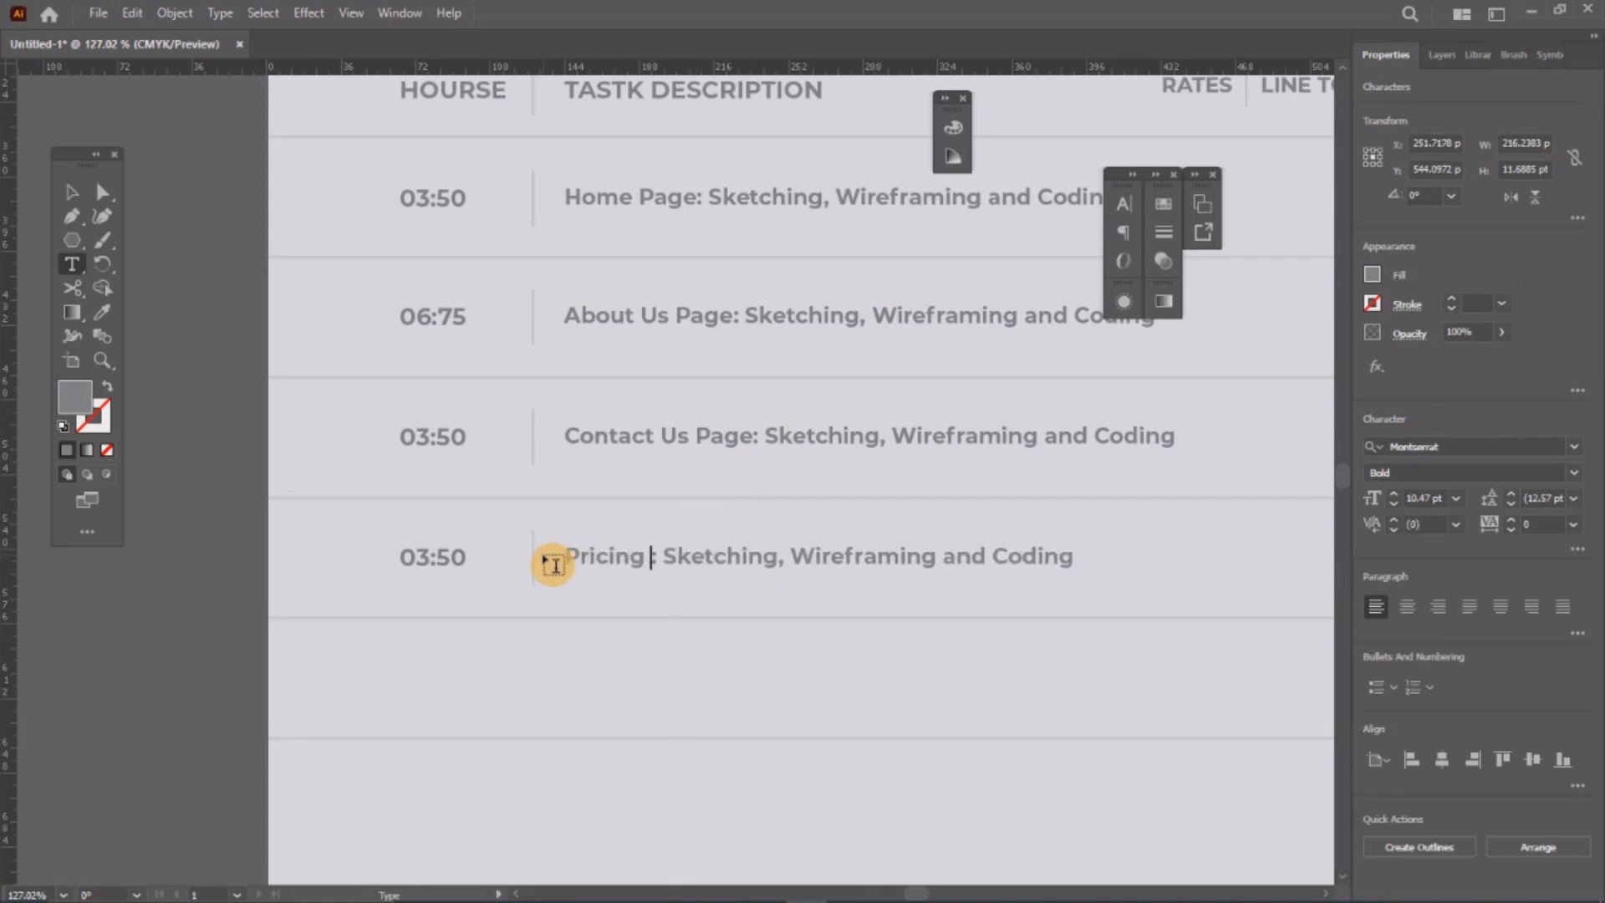
{"action": "type", "text": "age"}
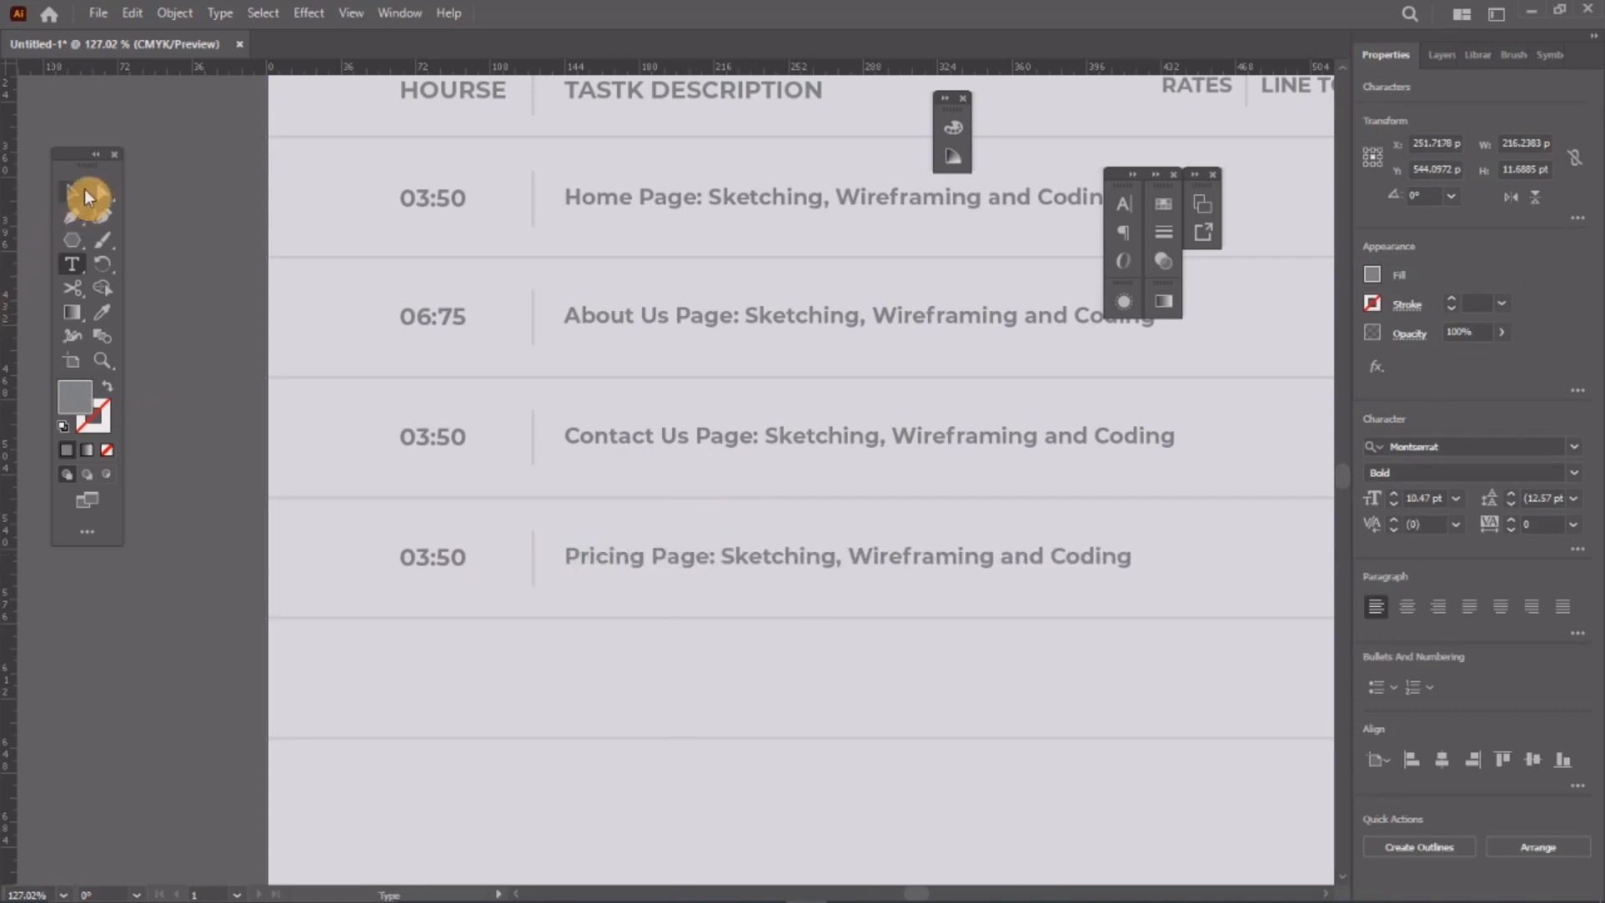
{"action": "left_click", "coordinate": [84, 189]}
{"action": "left_click", "coordinate": [663, 373]}
{"action": "scroll", "coordinate": [562, 387], "scroll_direction": "down", "scroll_amount": 5}
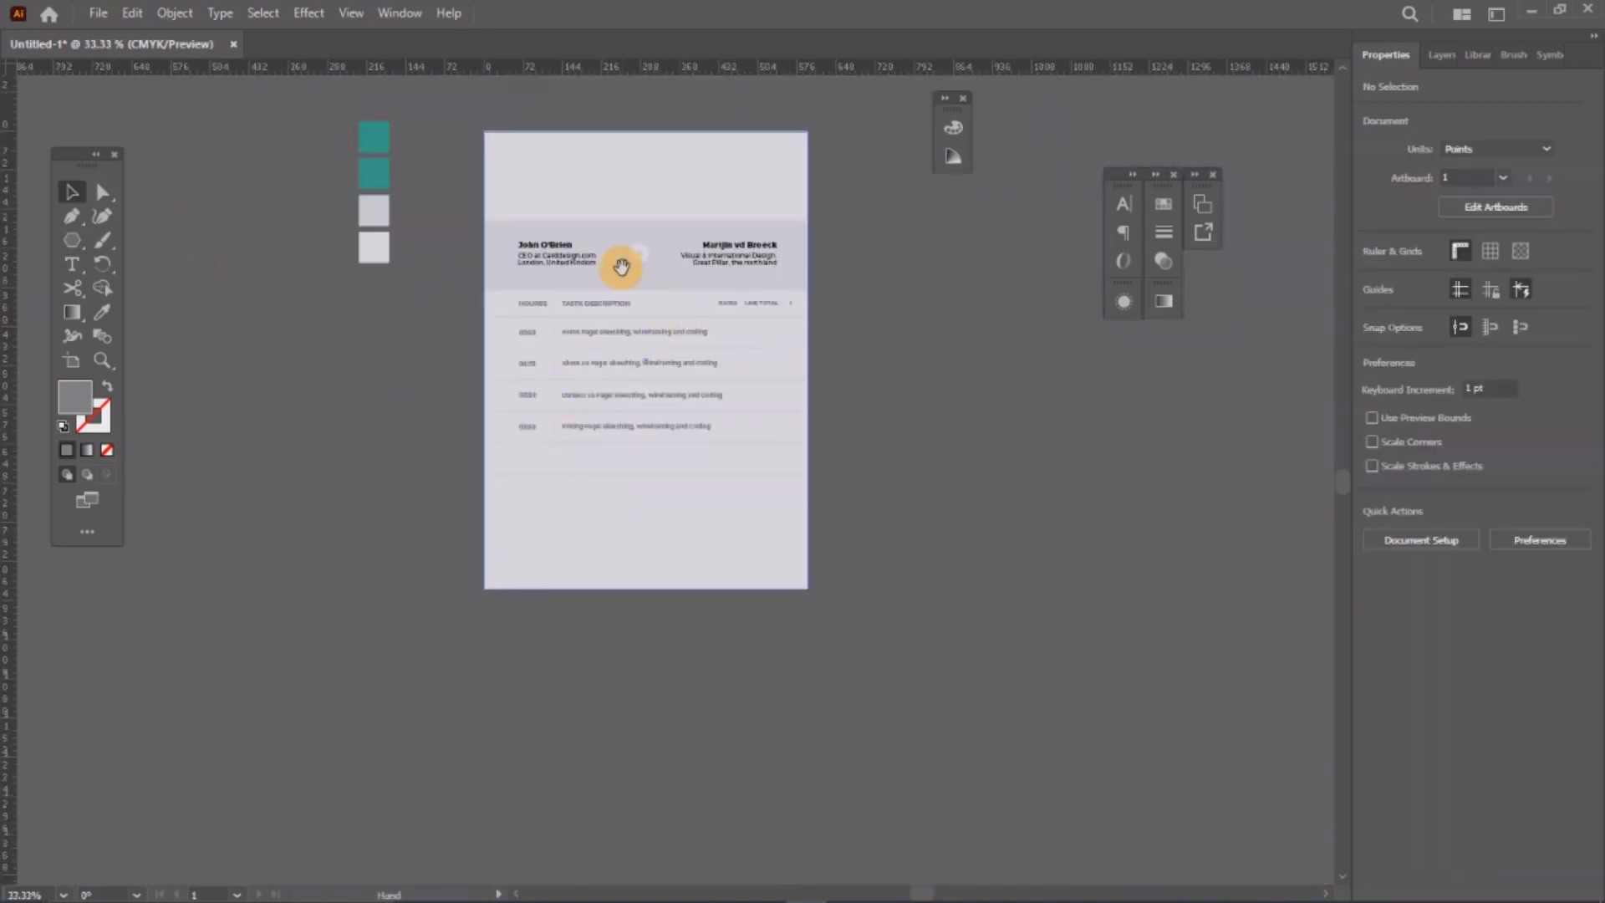
{"action": "left_click_drag", "start_coordinate": [621, 267], "coordinate": [658, 396]}
{"action": "scroll", "coordinate": [635, 533], "scroll_direction": "up", "scroll_amount": 3}
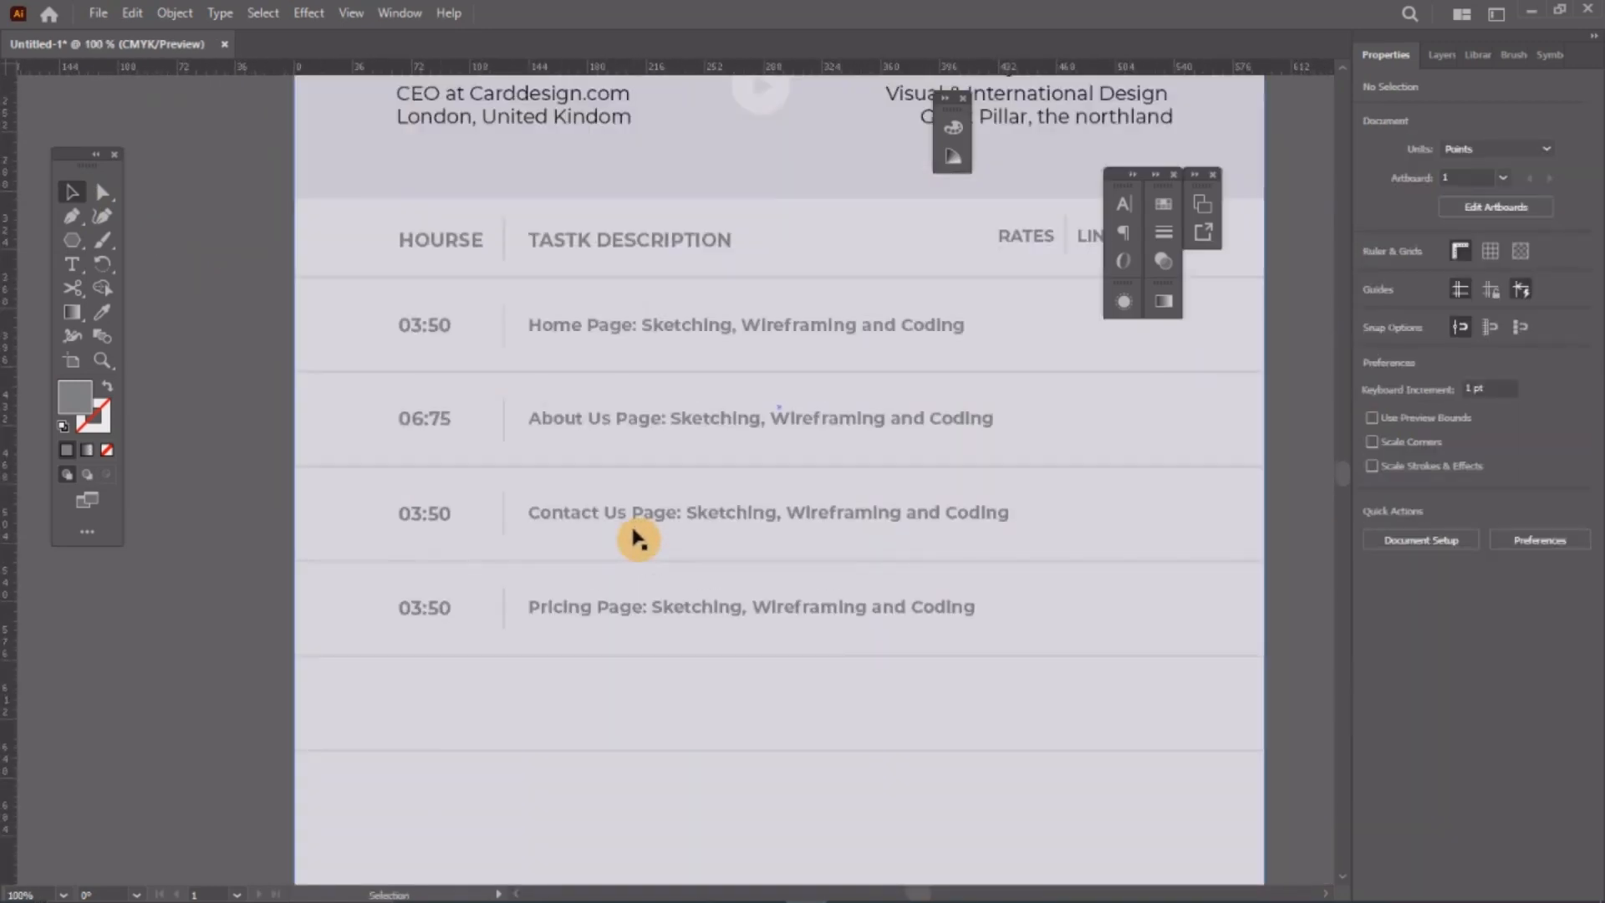
{"action": "scroll", "coordinate": [616, 512], "scroll_direction": "down", "scroll_amount": 3}
{"action": "scroll", "coordinate": [585, 597], "scroll_direction": "up", "scroll_amount": 2}
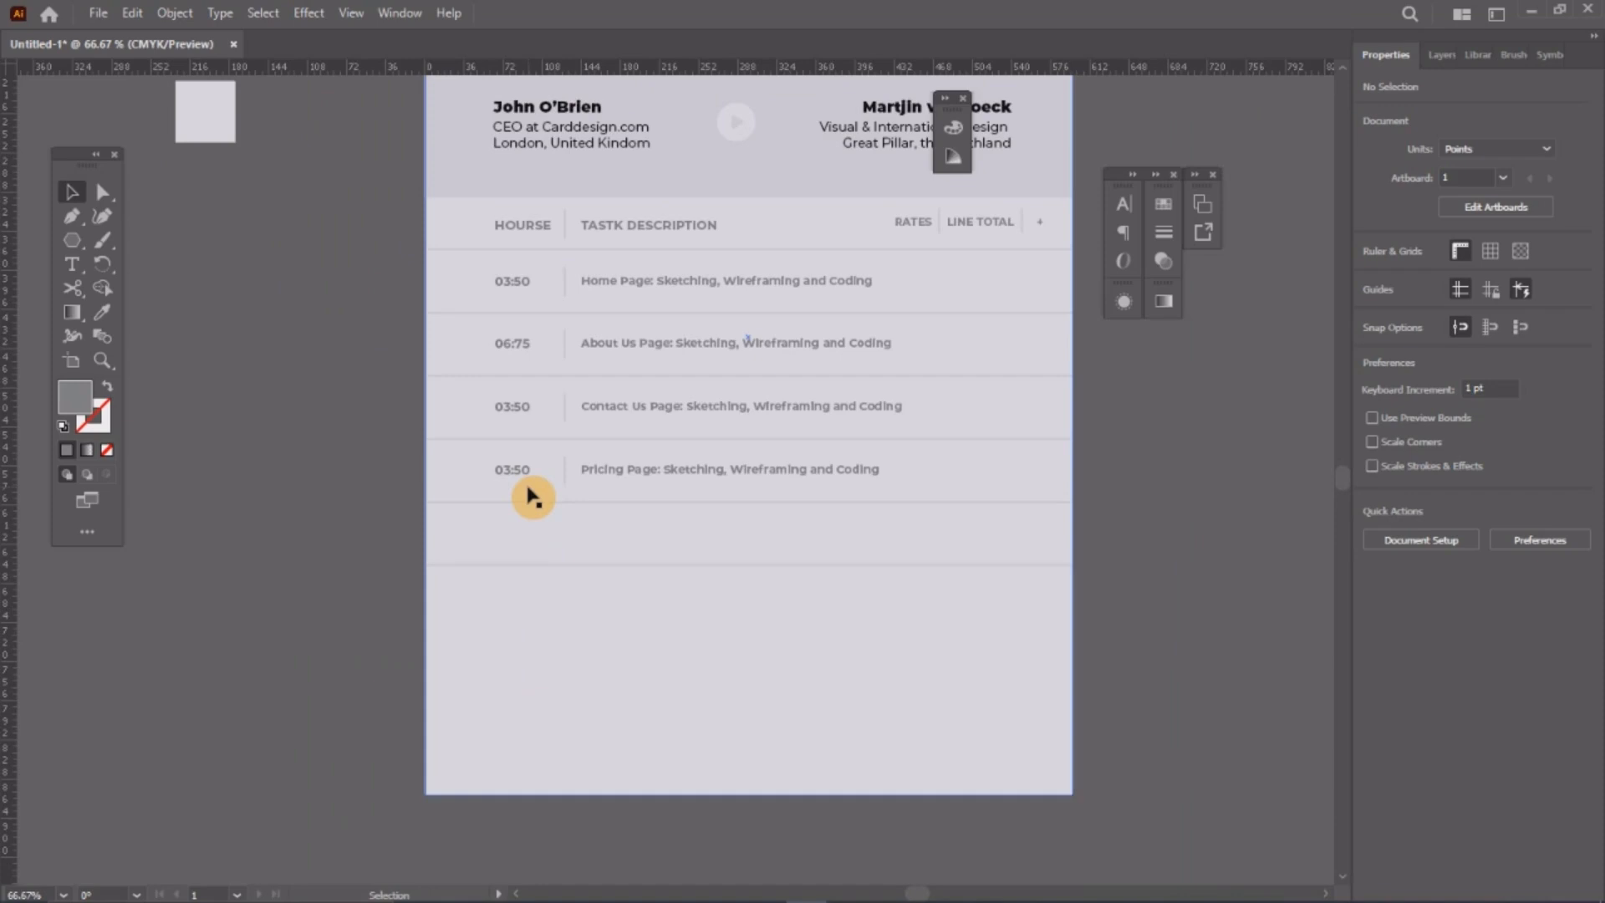
{"action": "scroll", "coordinate": [533, 497], "scroll_direction": "down", "scroll_amount": 2}
{"action": "scroll", "coordinate": [531, 495], "scroll_direction": "up", "scroll_amount": 1}
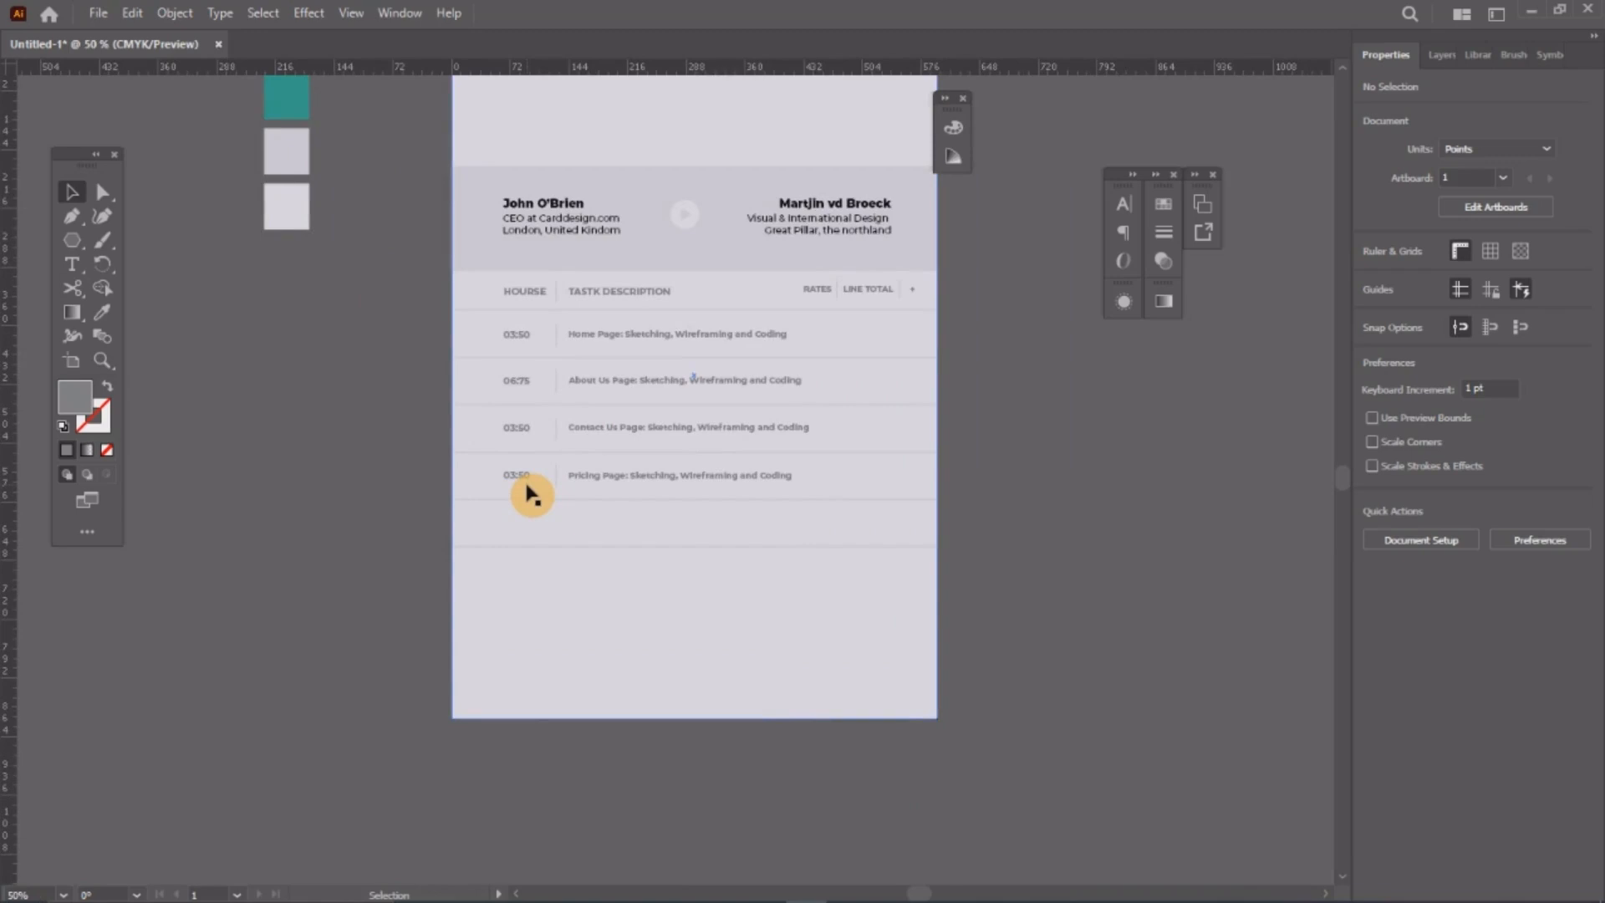
{"action": "scroll", "coordinate": [533, 498], "scroll_direction": "up", "scroll_amount": 2}
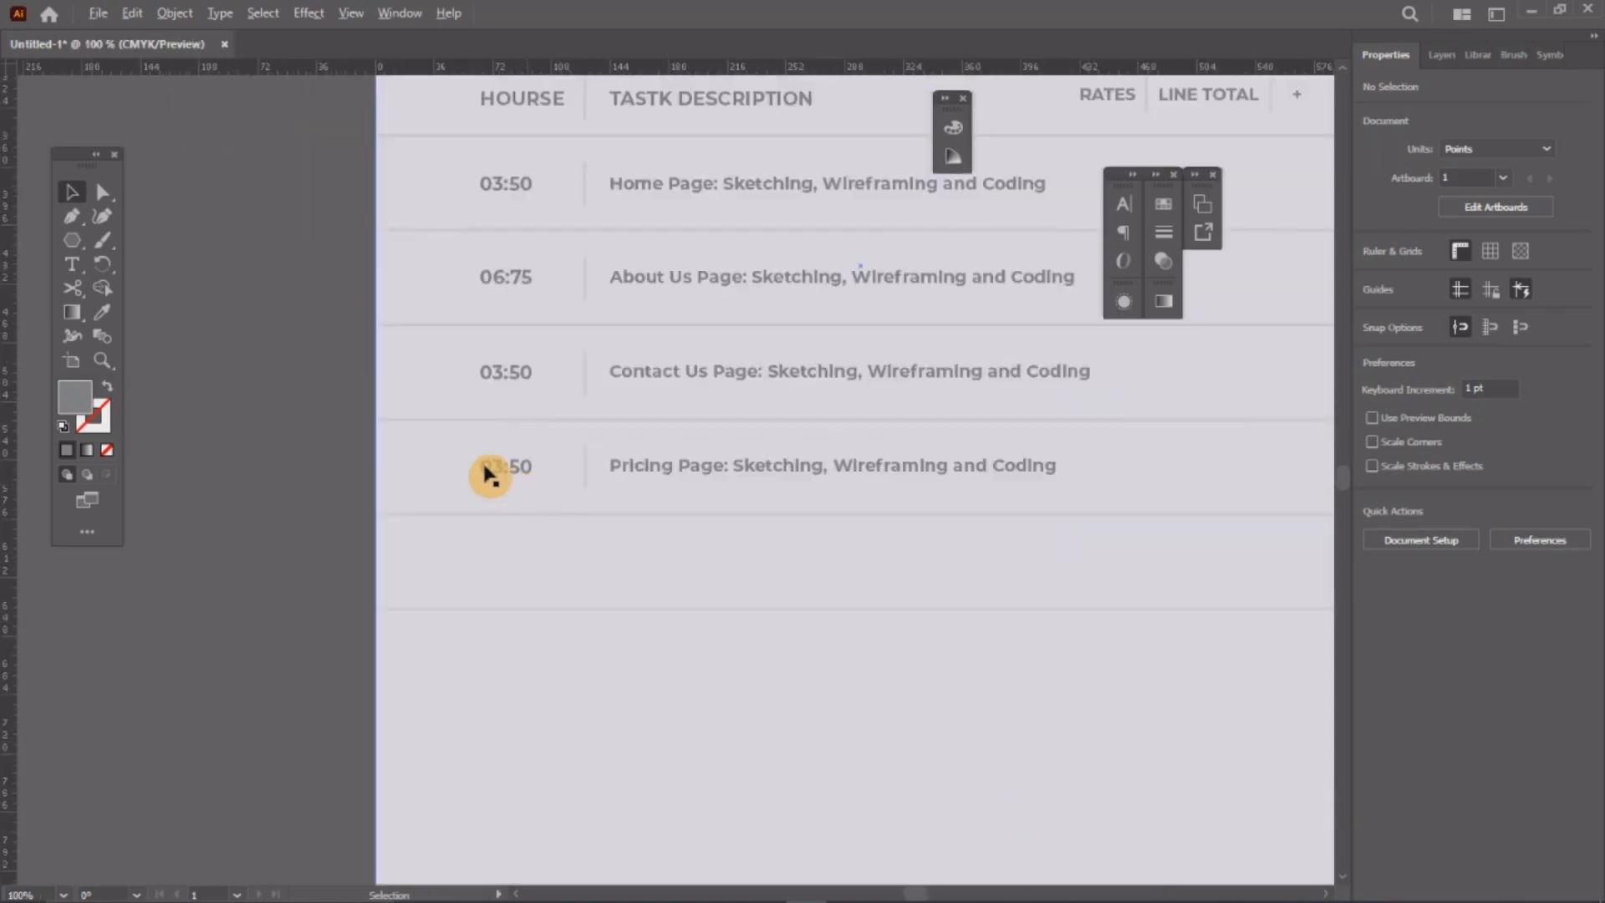
{"action": "scroll", "coordinate": [518, 493], "scroll_direction": "down", "scroll_amount": 1}
{"action": "left_click", "coordinate": [496, 462]}
Step: Copy the last task row below the table as a new bottom row
{"action": "left_click_drag", "start_coordinate": [409, 473], "coordinate": [790, 548]}
{"action": "left_click_drag", "start_coordinate": [786, 474], "coordinate": [785, 604]}
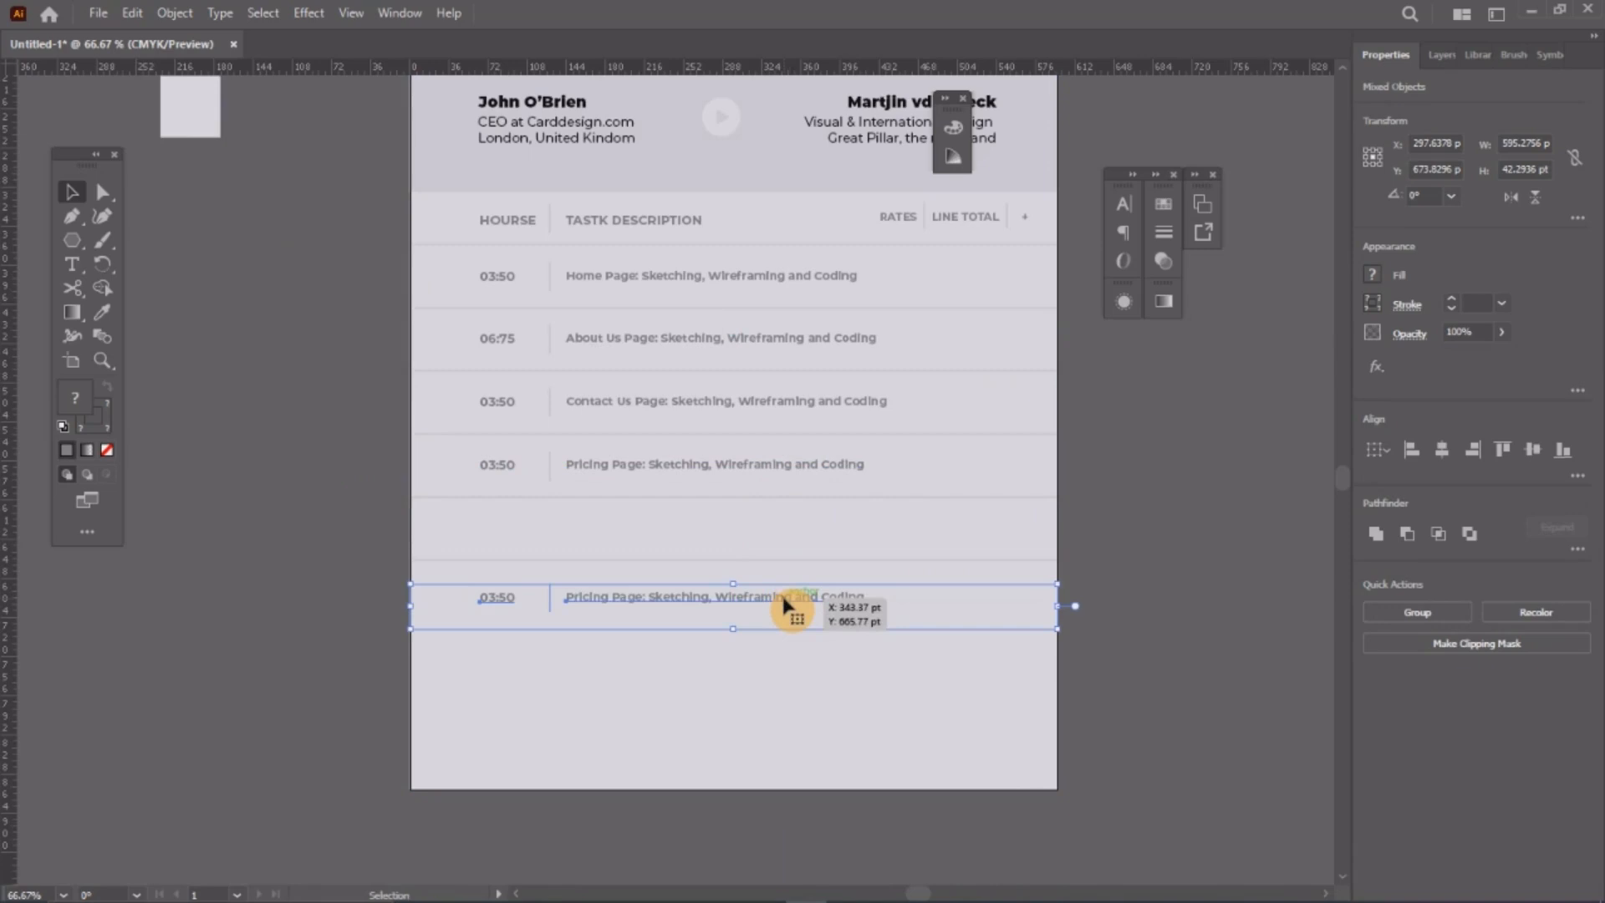
{"action": "left_click", "coordinate": [1105, 577]}
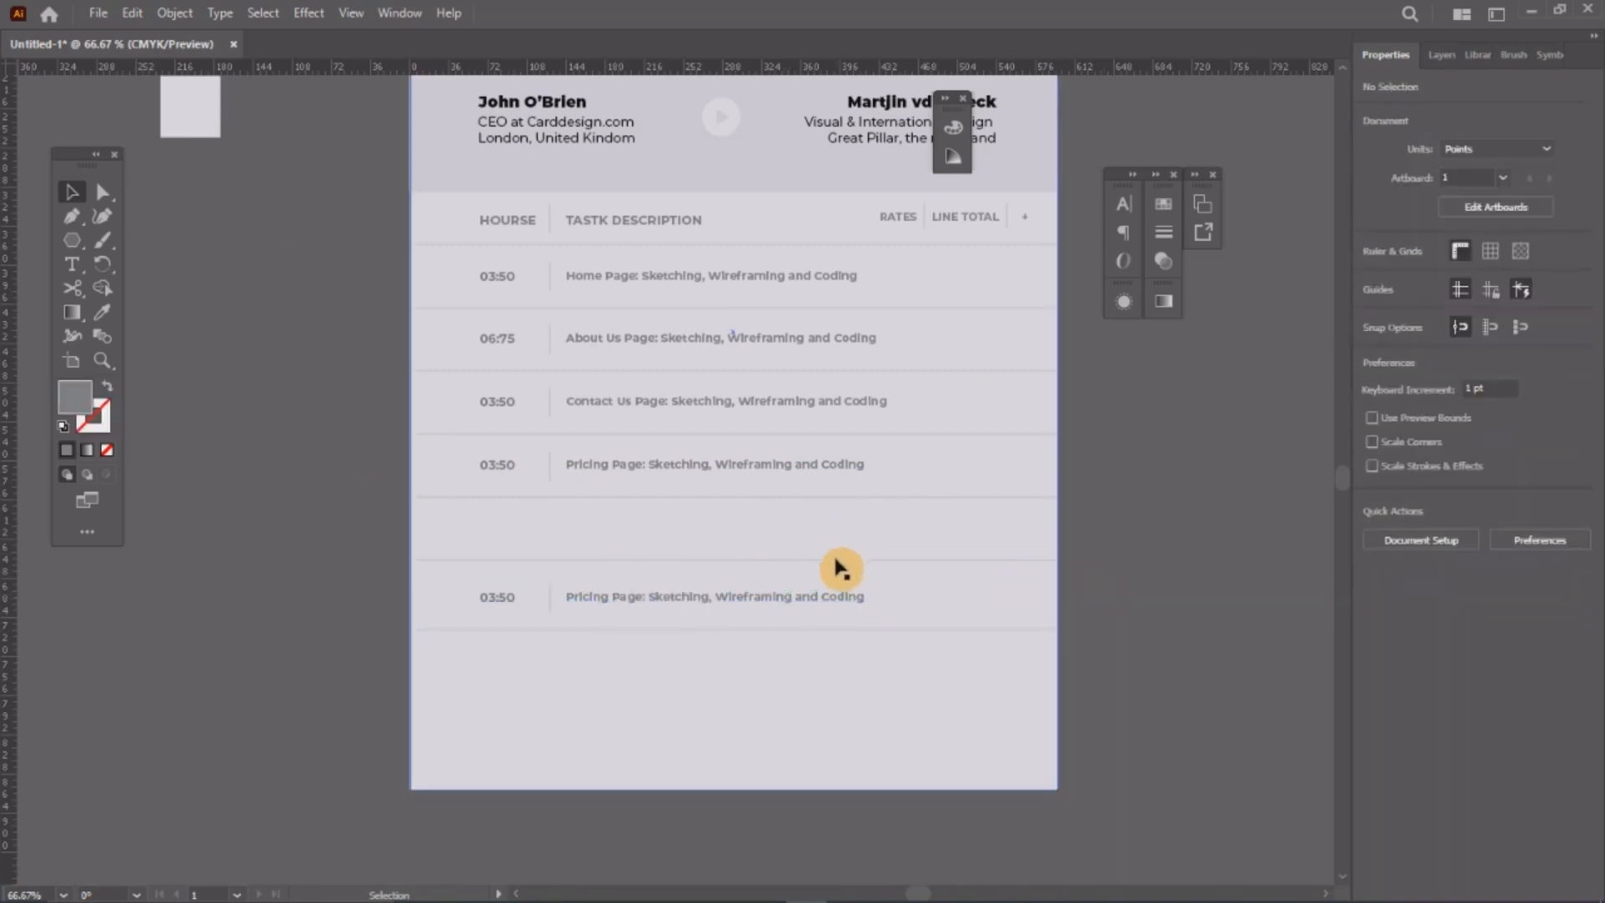
{"action": "left_click_drag", "start_coordinate": [276, 559], "coordinate": [1075, 663]}
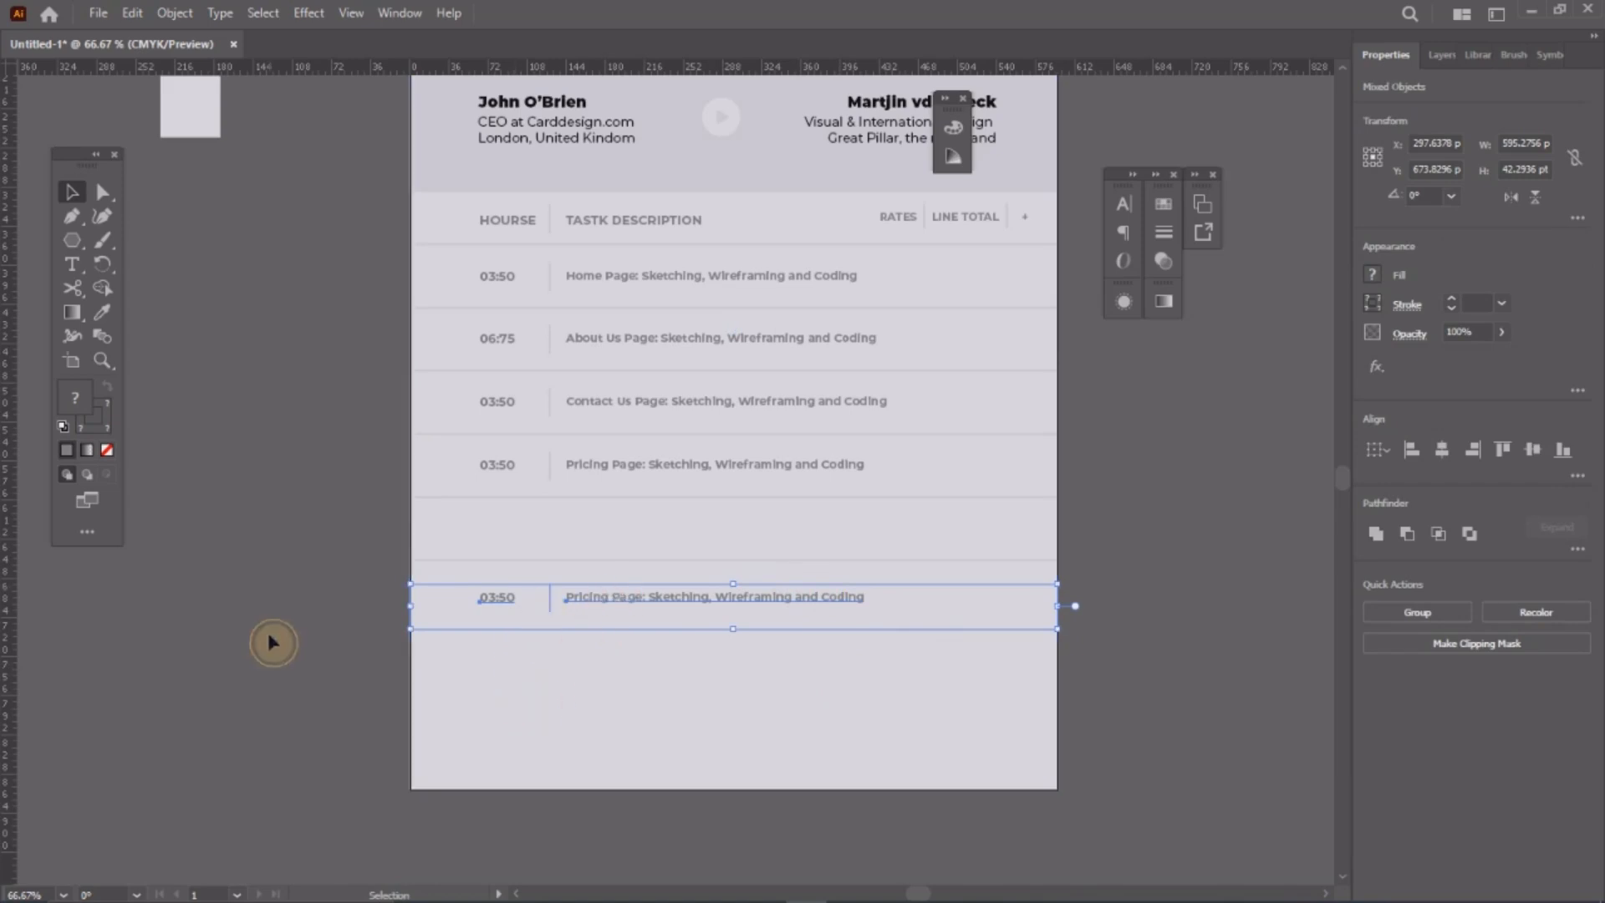
{"action": "left_click_drag", "start_coordinate": [250, 651], "coordinate": [555, 544]}
{"action": "left_click", "coordinate": [548, 574]}
{"action": "key", "text": "ctrl+z"}
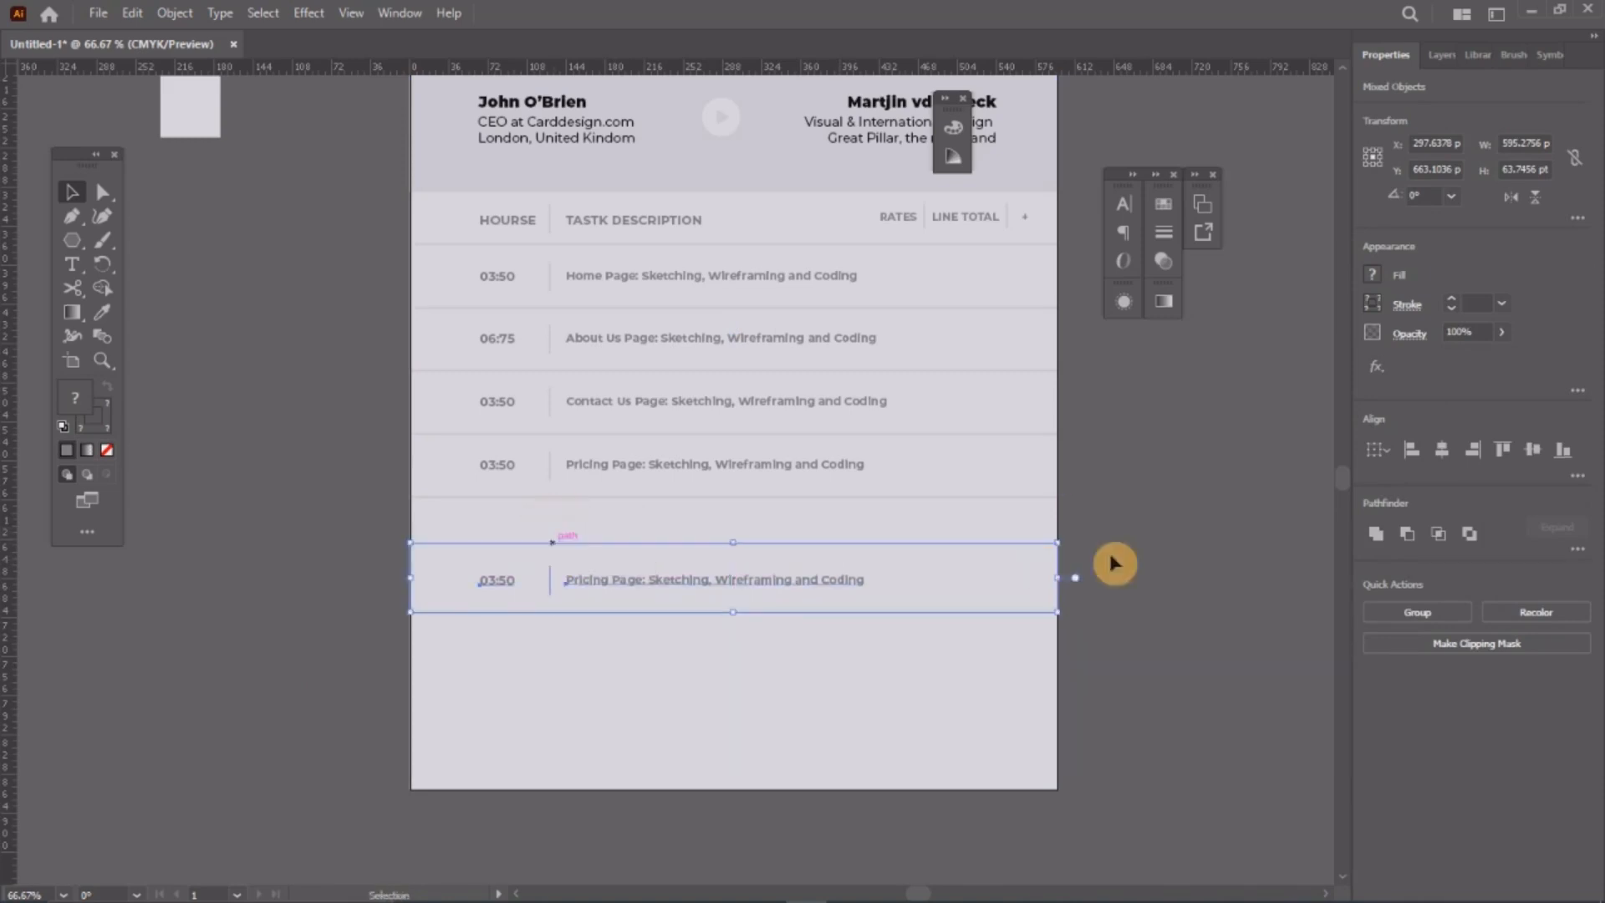
{"action": "left_click", "coordinate": [1170, 561]}
Step: Shorten both horizontal rules of the bottom row
{"action": "left_click", "coordinate": [682, 586]}
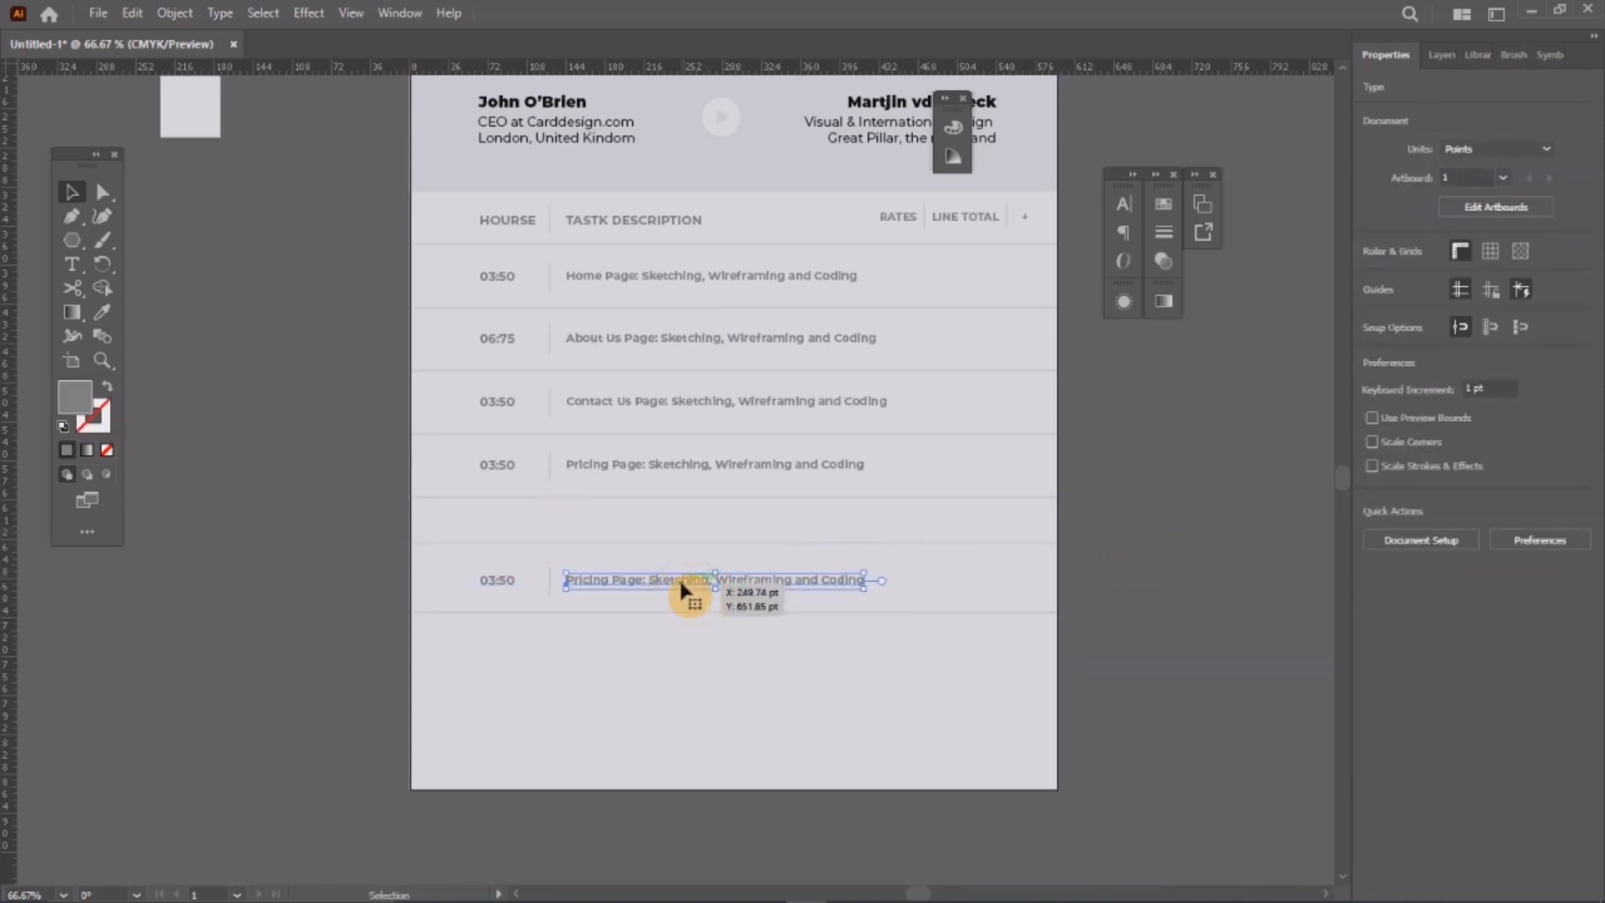
{"action": "left_click", "coordinate": [1021, 535]}
{"action": "left_click", "coordinate": [1017, 543]}
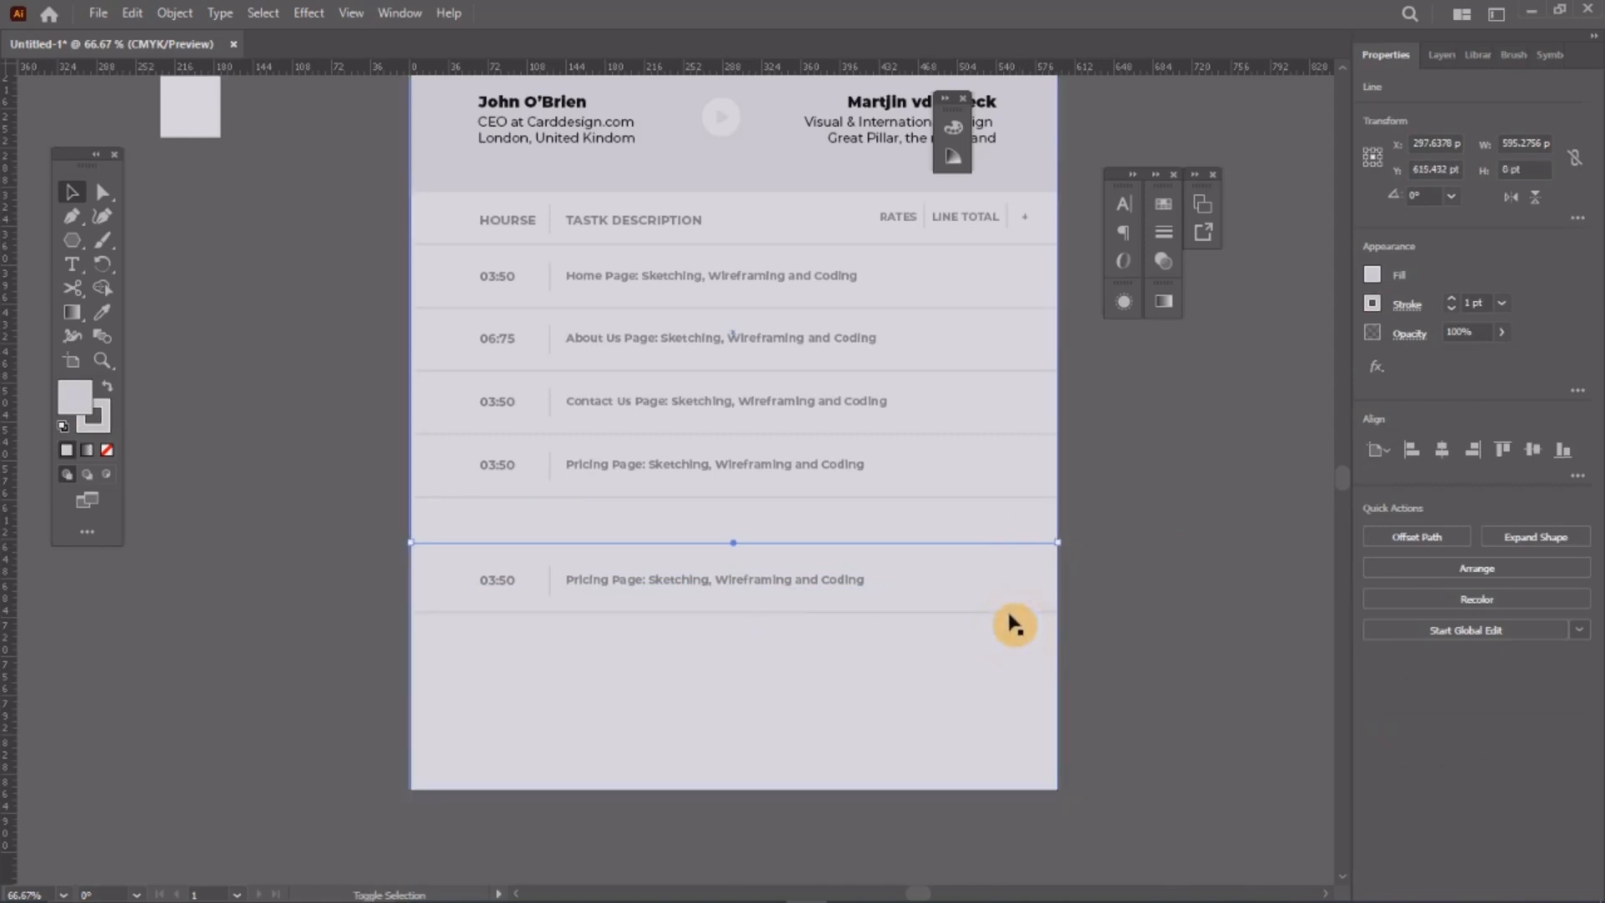
{"action": "left_click", "coordinate": [1010, 614], "text": "shift"}
{"action": "left_click_drag", "start_coordinate": [1059, 578], "coordinate": [575, 581]}
{"action": "left_click", "coordinate": [448, 596]}
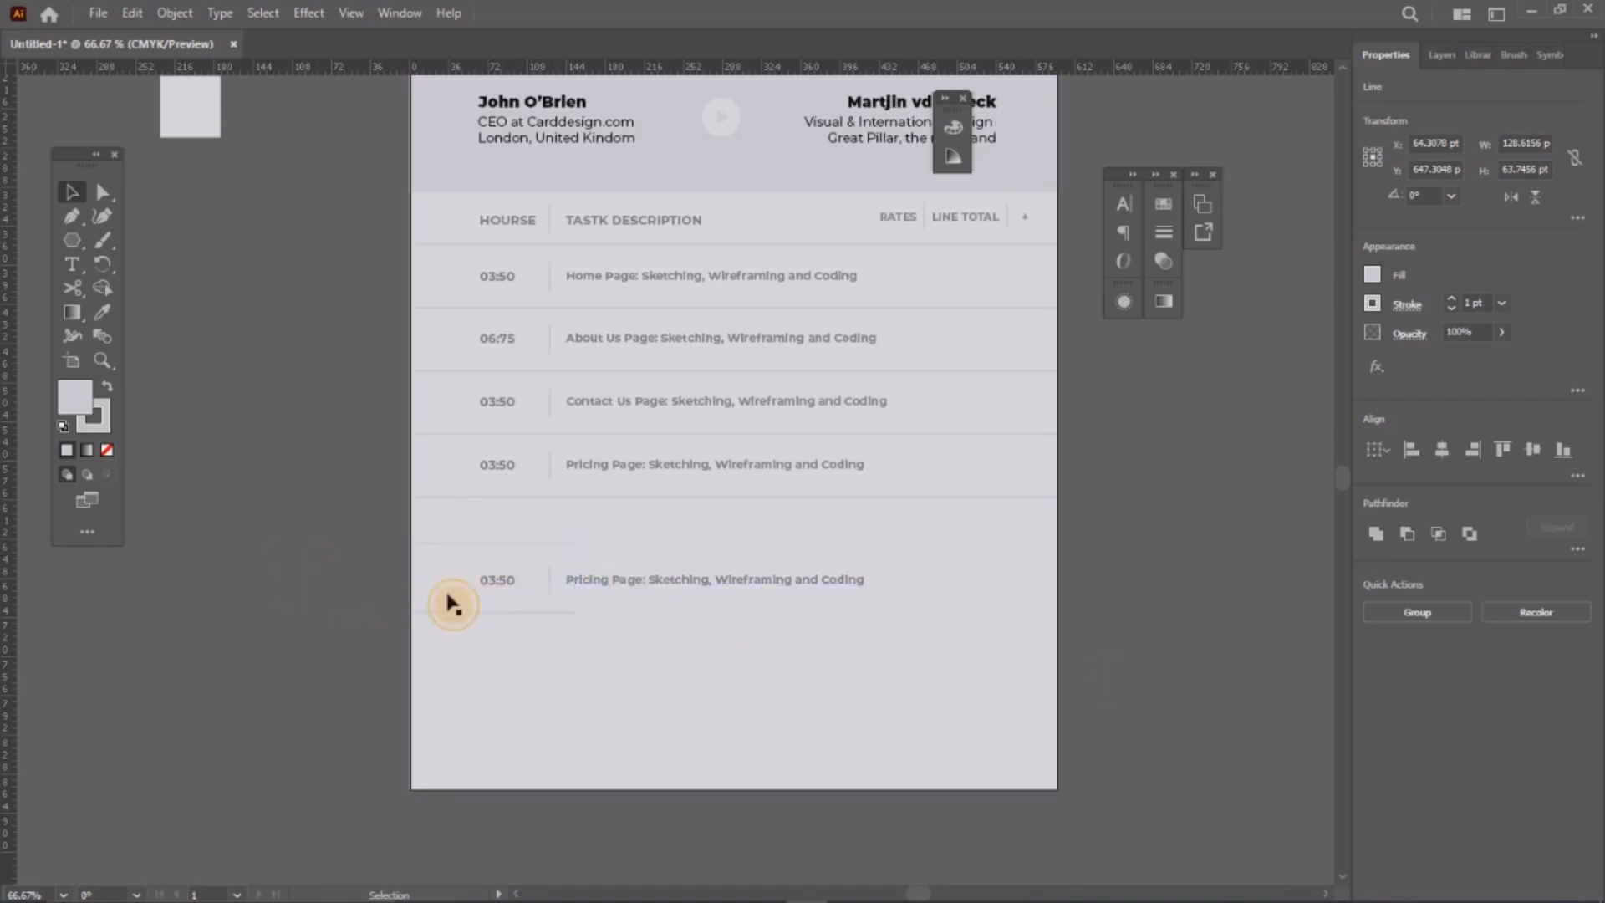
Step: Delete the bottom row's vertical divider and move 03:50 with its rule up
{"action": "left_click", "coordinate": [548, 580]}
{"action": "key", "text": "Delete"}
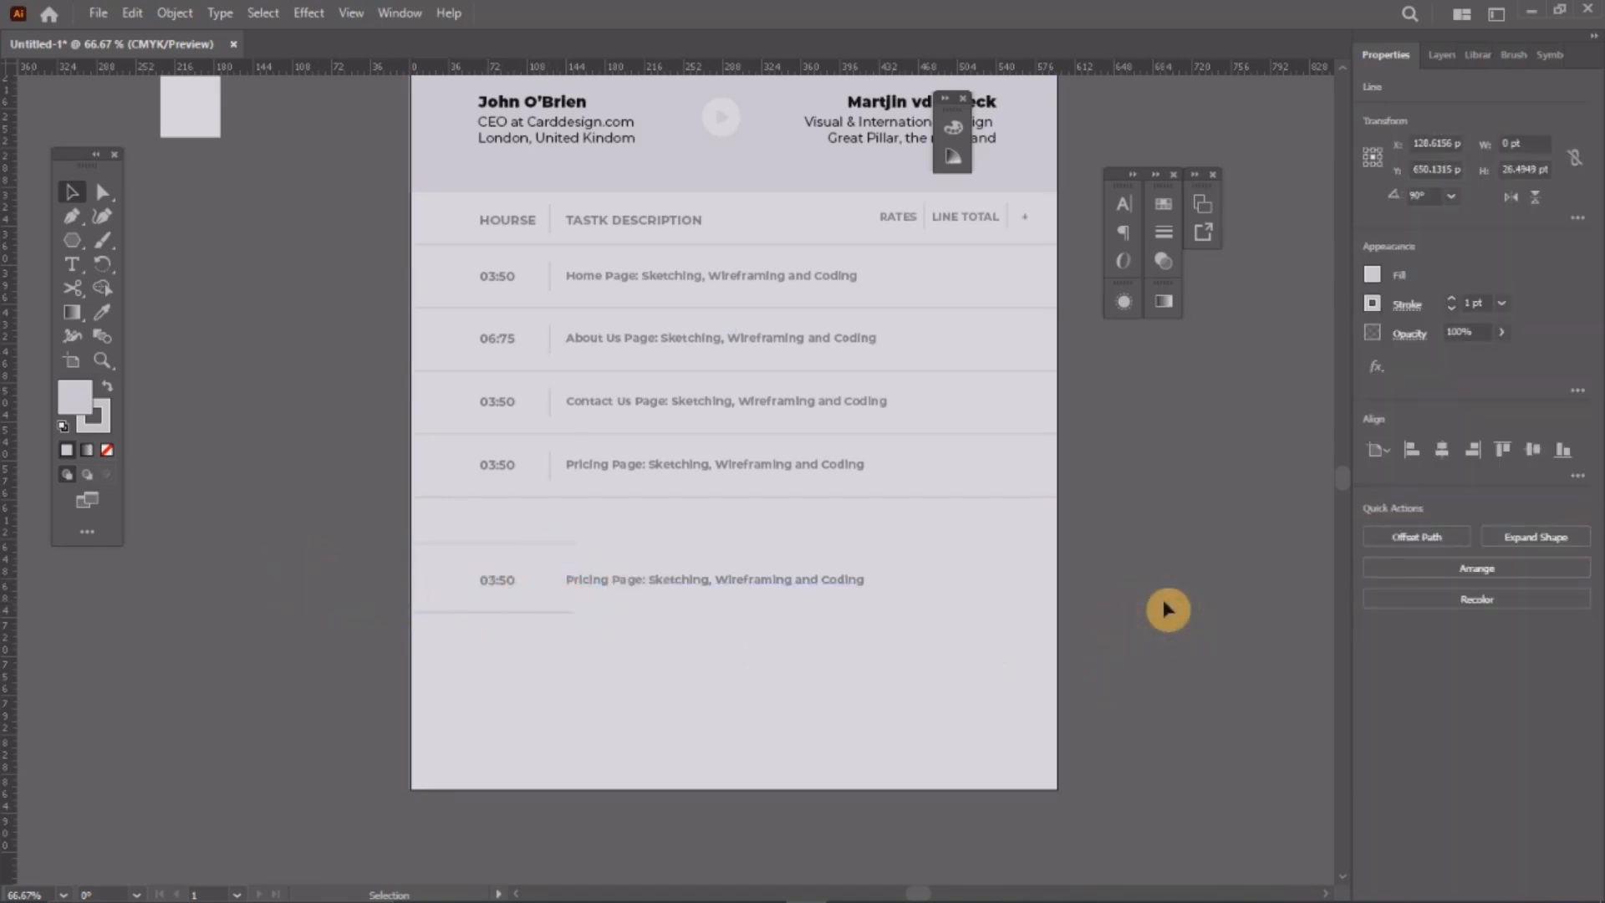
{"action": "left_click", "coordinate": [1168, 609]}
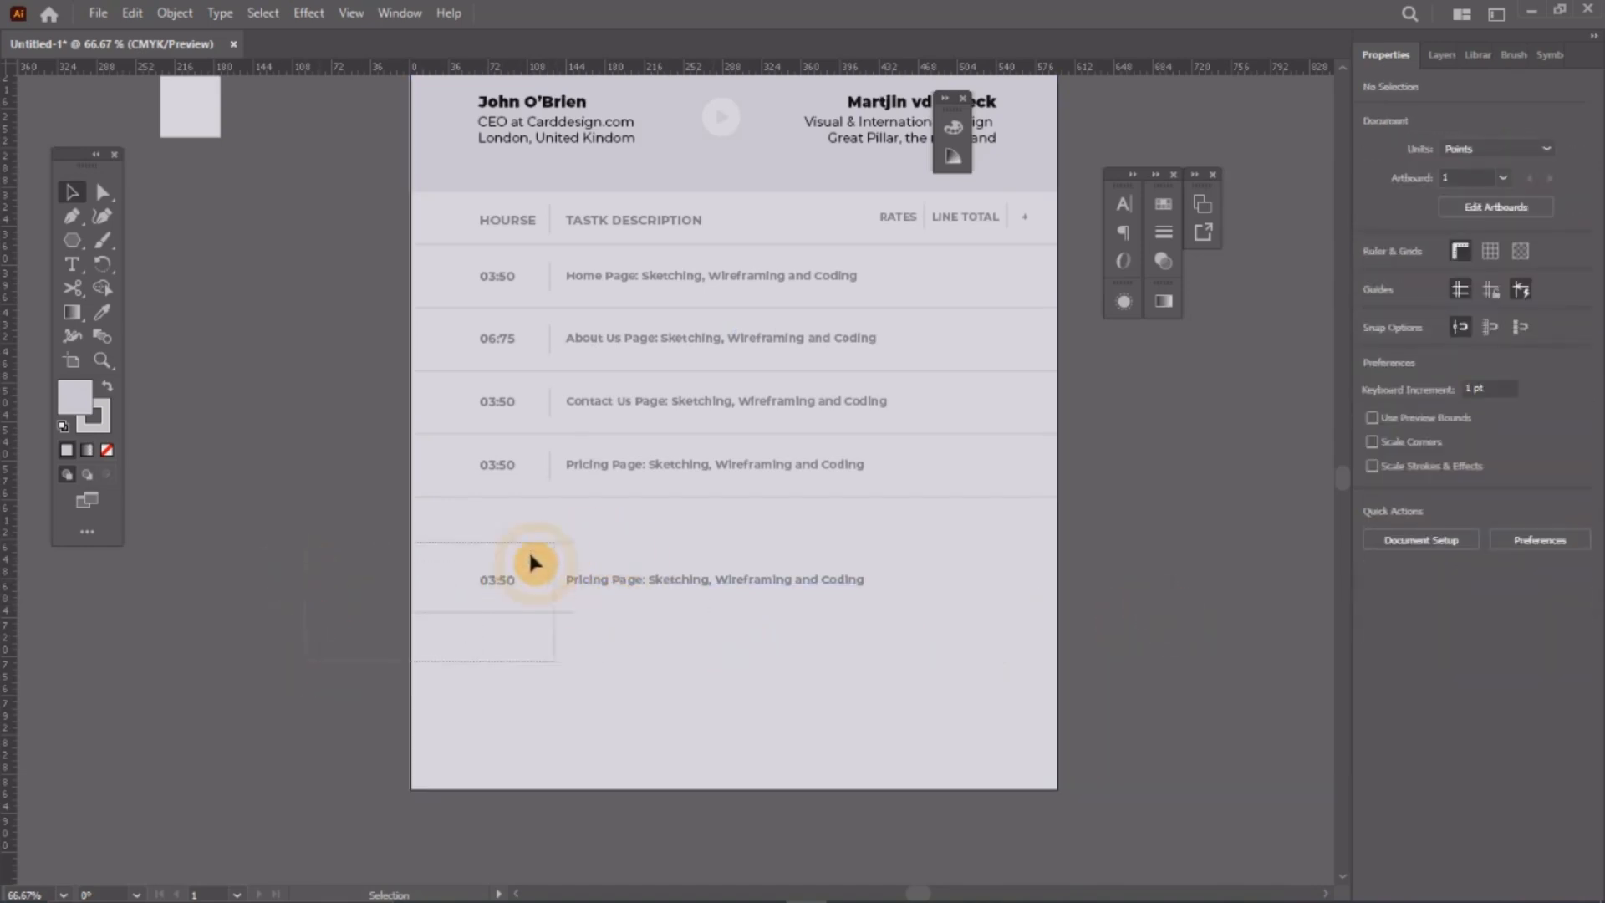
{"action": "mouse_move", "coordinate": [530, 555]}
{"action": "left_mouse_down"}
{"action": "mouse_move", "coordinate": [520, 596]}
{"action": "mouse_move", "coordinate": [508, 572]}
{"action": "left_mouse_up"}
{"action": "left_click", "coordinate": [540, 645], "text": "shift"}
{"action": "left_click", "coordinate": [306, 578]}
Step: Copy the rule across to the right side and stretch it leftward
{"action": "left_click", "coordinate": [716, 583]}
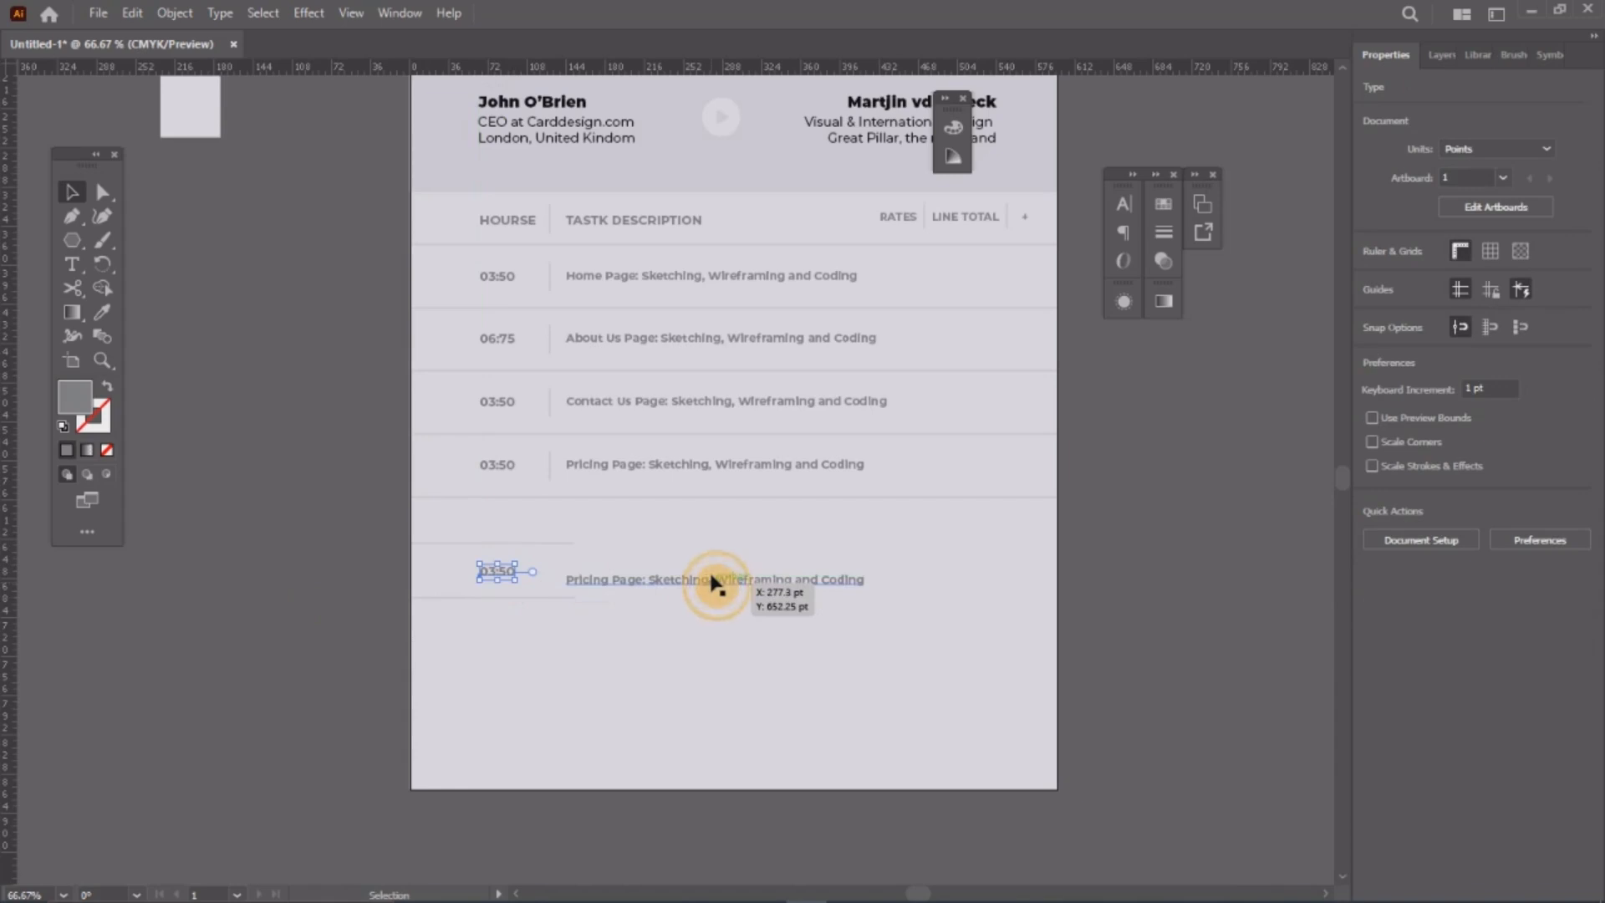
{"action": "left_click", "coordinate": [459, 545]}
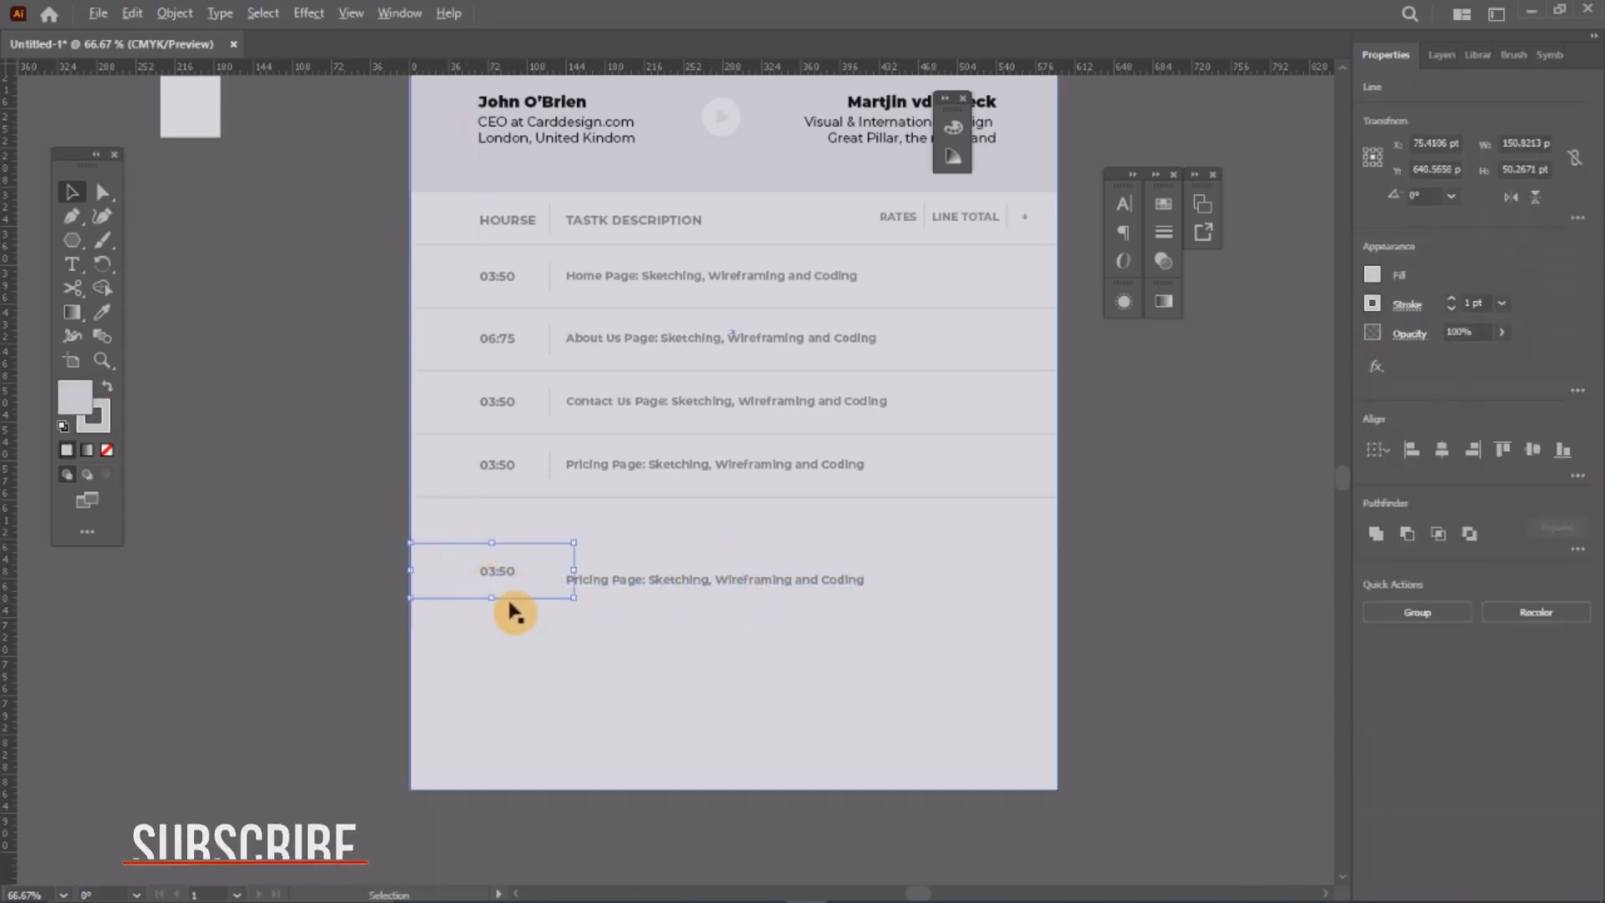
{"action": "left_click_drag", "start_coordinate": [526, 602], "coordinate": [1002, 607]}
{"action": "mouse_move", "coordinate": [890, 573]}
{"action": "left_mouse_down"}
{"action": "mouse_move", "coordinate": [597, 521]}
{"action": "mouse_move", "coordinate": [530, 555]}
{"action": "mouse_move", "coordinate": [795, 555]}
{"action": "mouse_move", "coordinate": [888, 528]}
{"action": "mouse_move", "coordinate": [919, 541]}
{"action": "mouse_move", "coordinate": [906, 547]}
{"action": "left_mouse_up"}
{"action": "left_click", "coordinate": [1207, 656]}
Step: Replace the bottom row's Pricing Page description with SUBTOTAL, then select it with its rule
{"action": "scroll", "coordinate": [918, 605], "scroll_direction": "up", "scroll_amount": 1}
{"action": "double_click", "coordinate": [869, 542]}
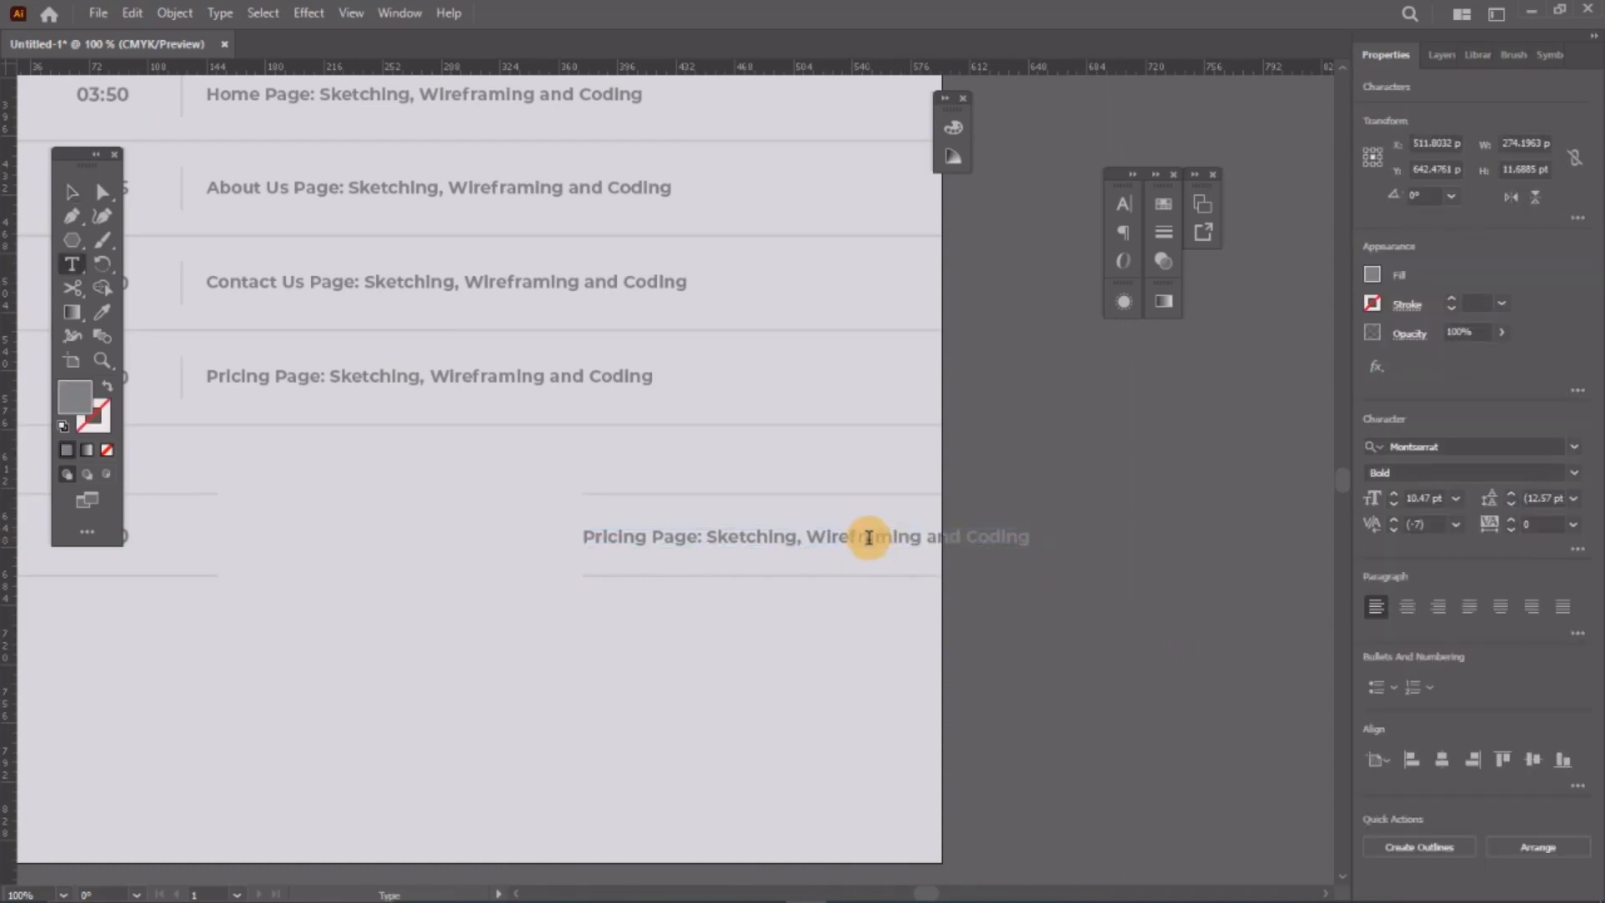
{"action": "key", "text": "ctrl+a"}
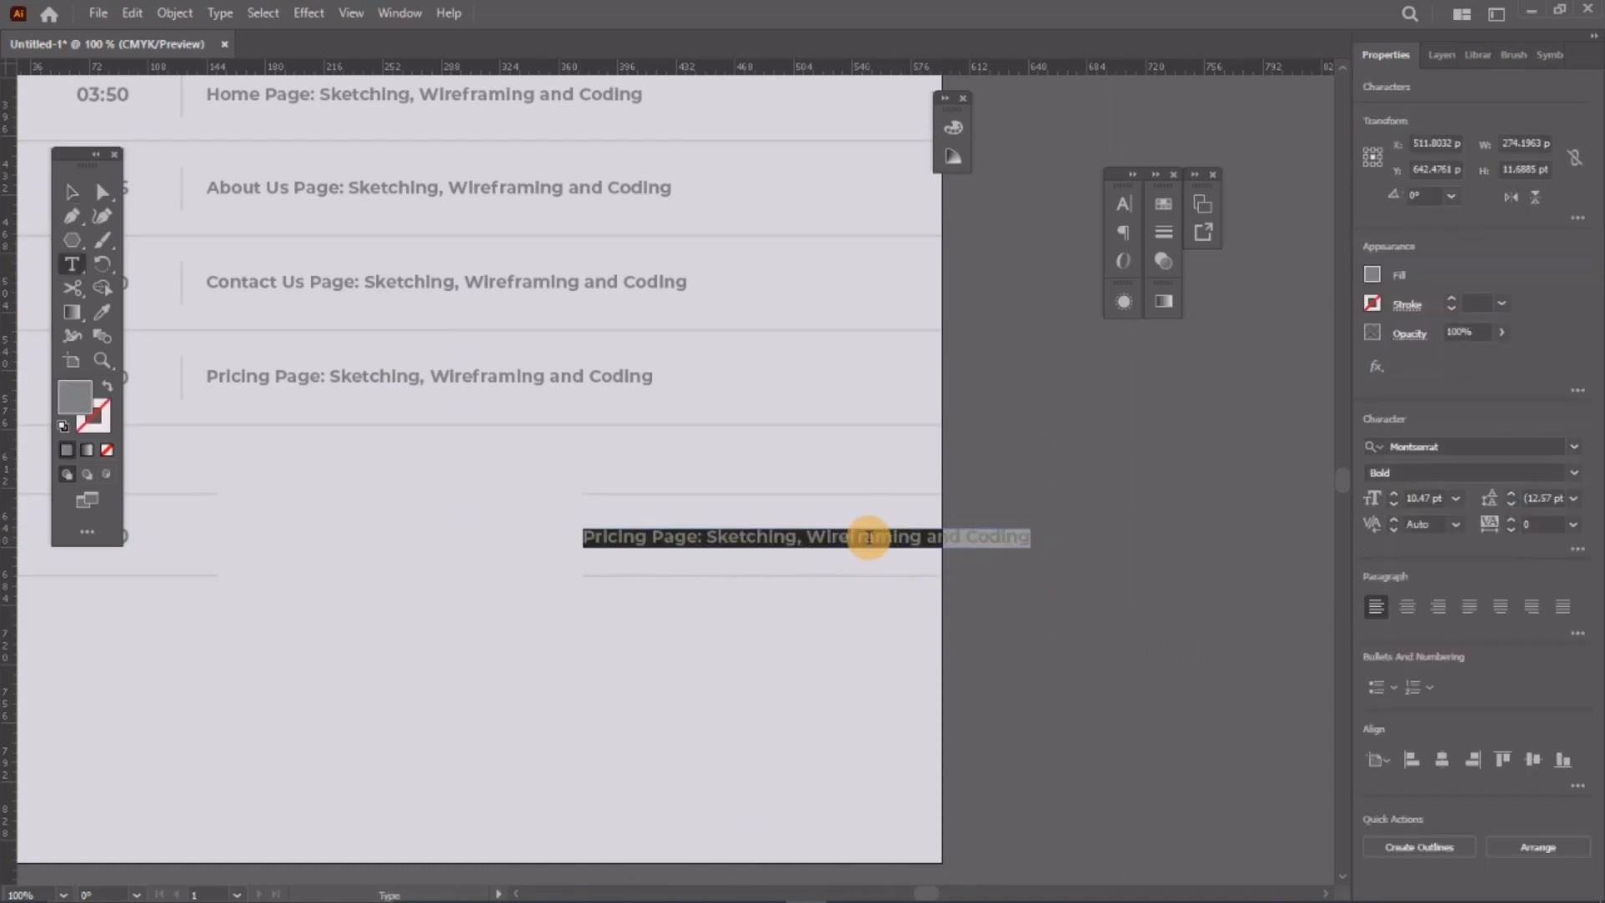
{"action": "type", "text": "su"}
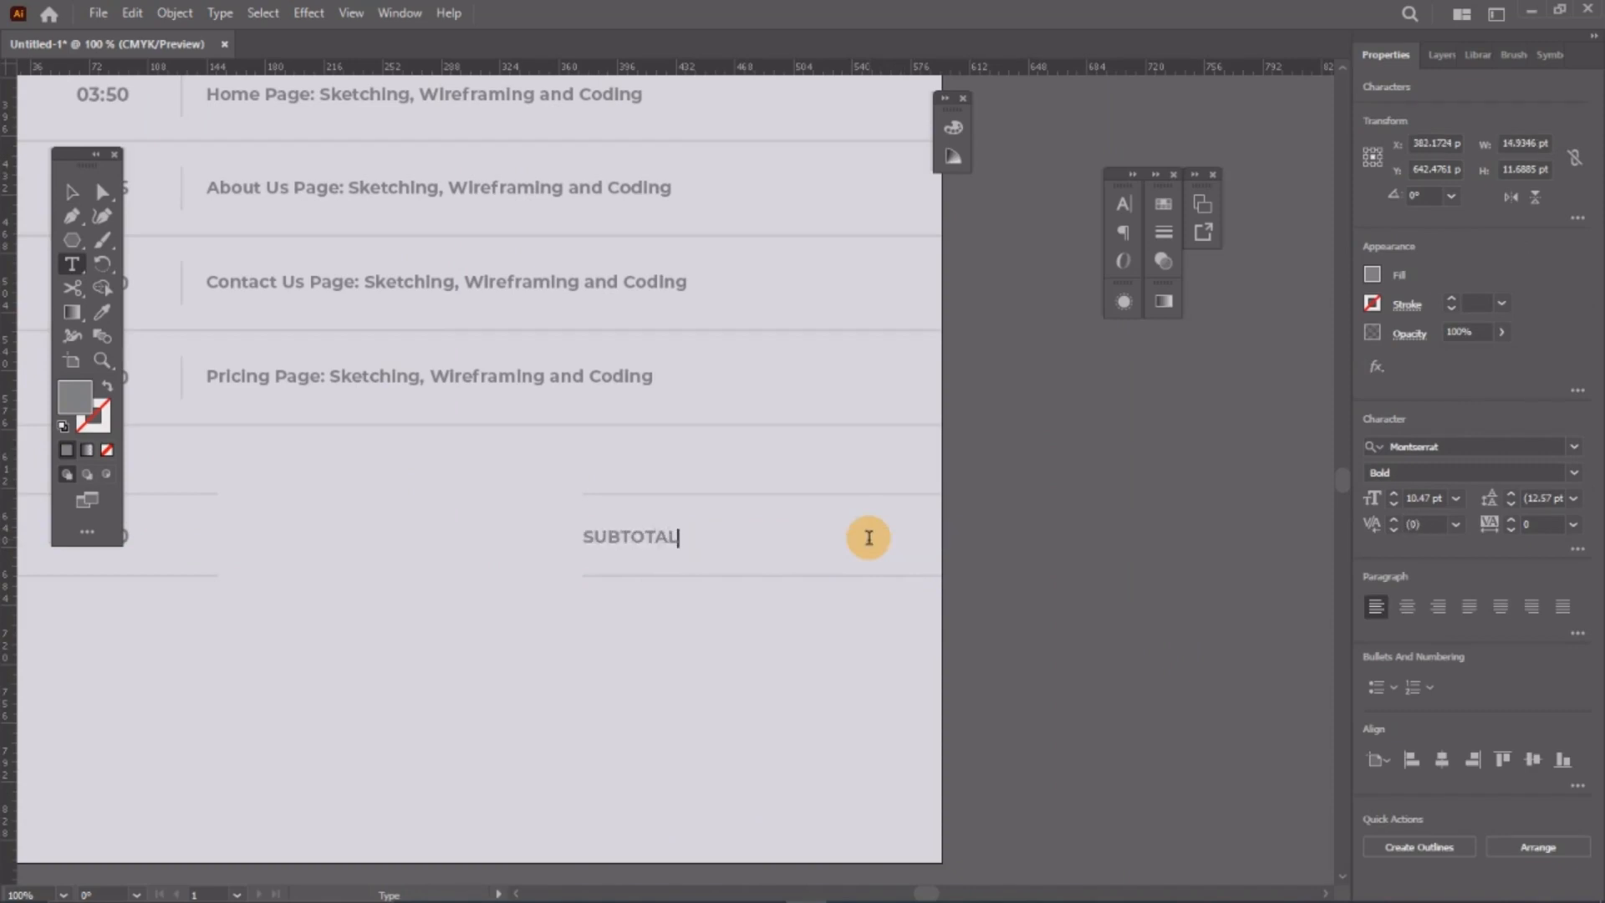
{"action": "left_click", "coordinate": [72, 192]}
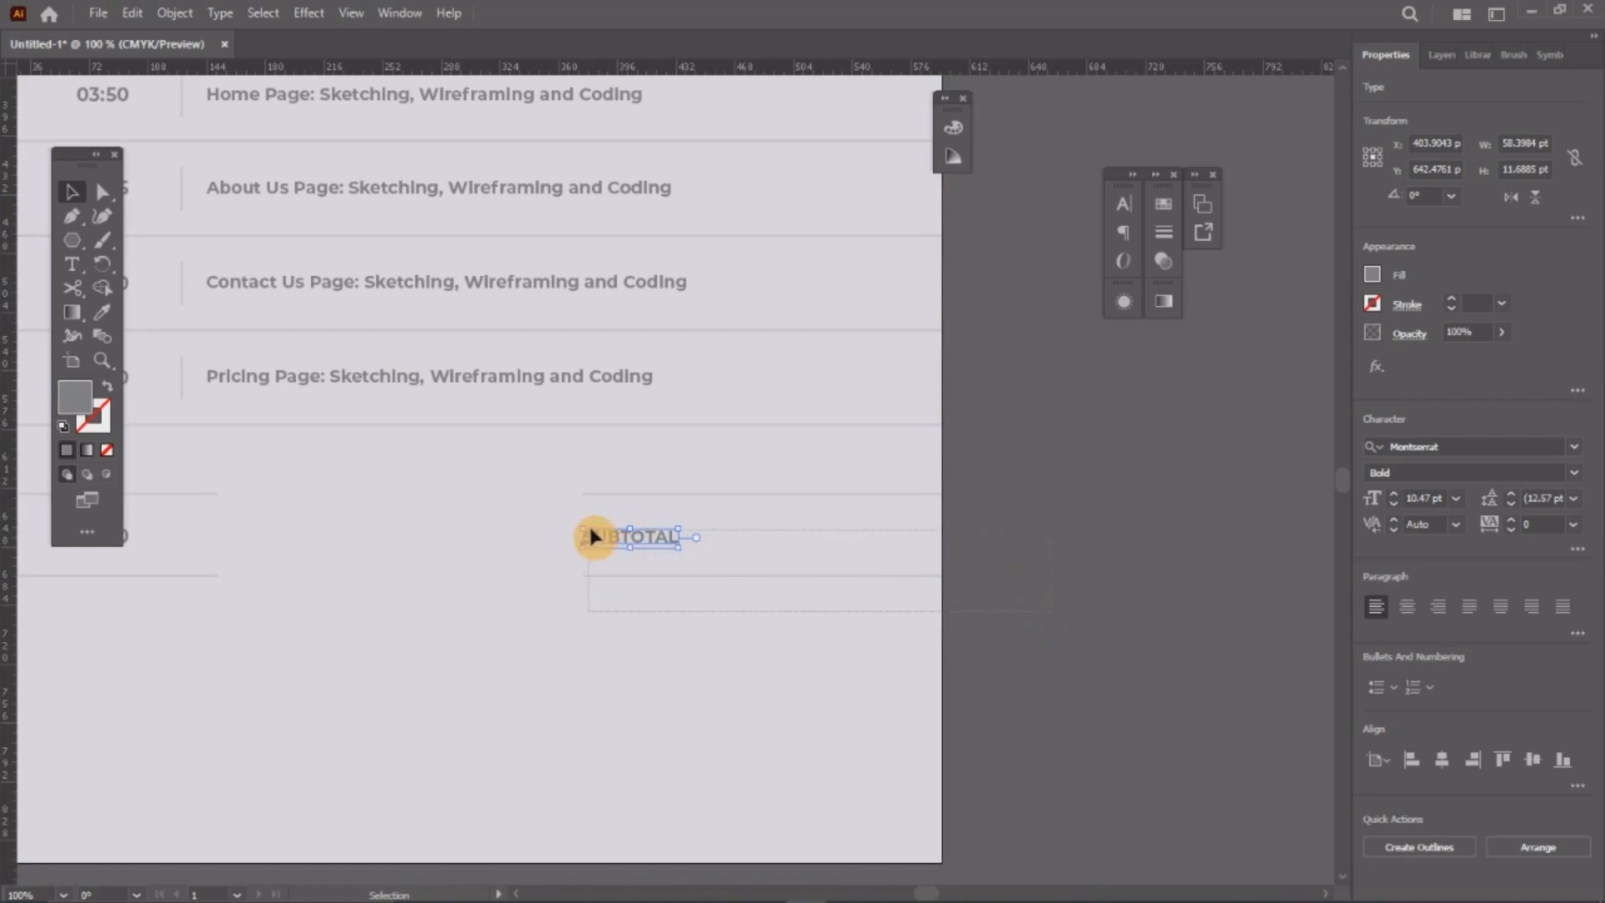
{"action": "left_click_drag", "start_coordinate": [588, 524], "coordinate": [708, 651]}
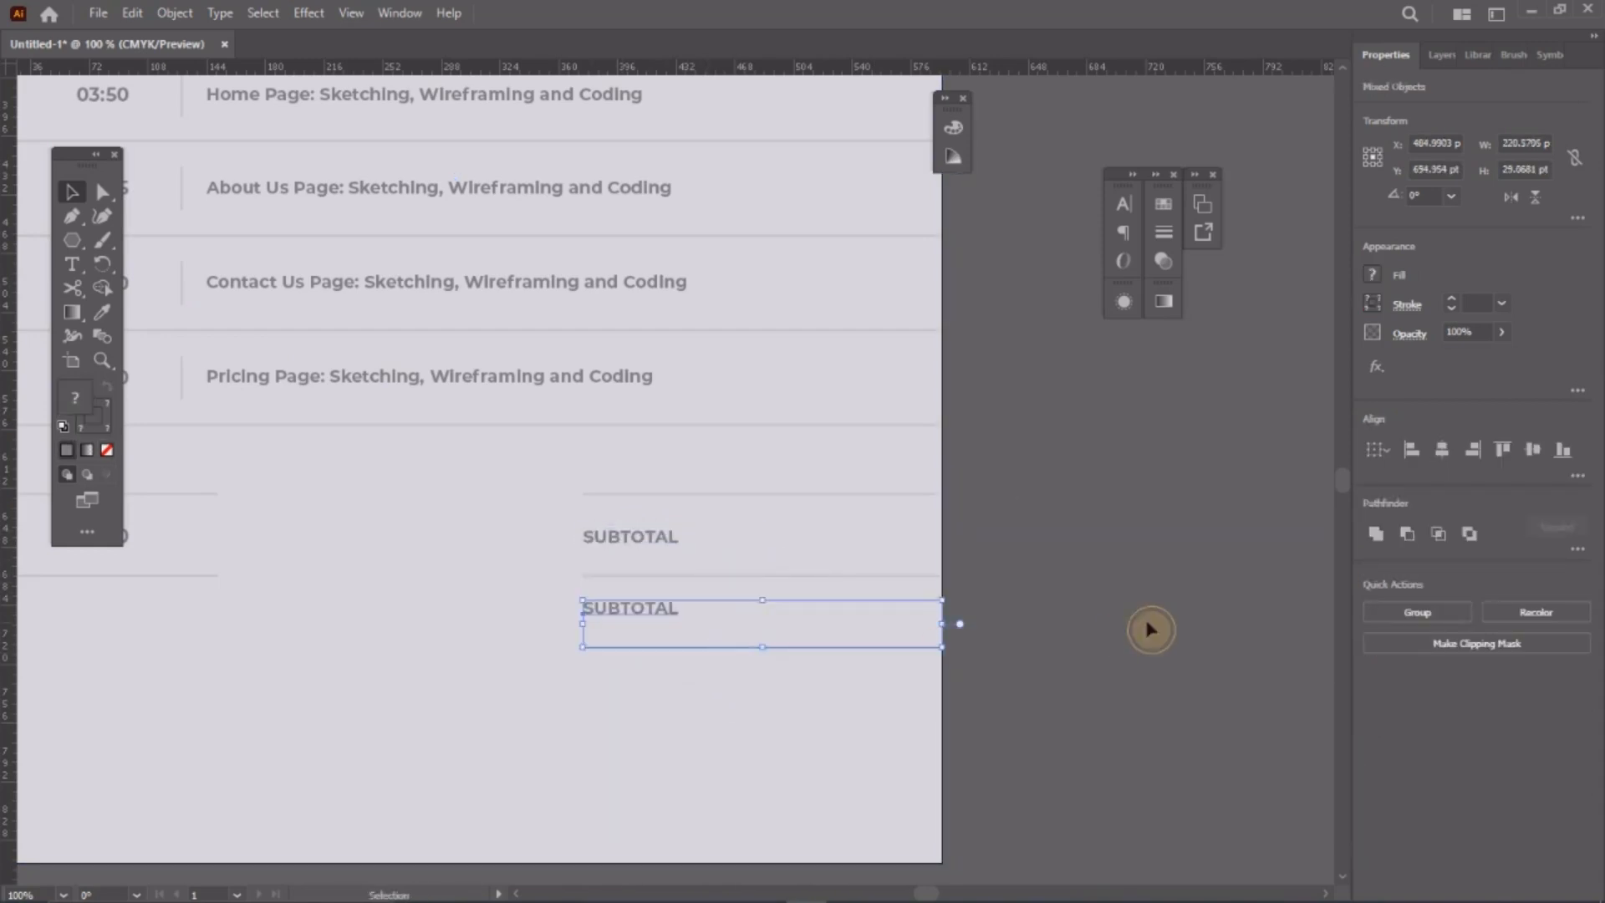
Step: Place a copy of the SUBTOTAL row below it and retype it as 'TASK FEE:'
{"action": "left_click", "coordinate": [1146, 627]}
{"action": "key", "text": "t"}
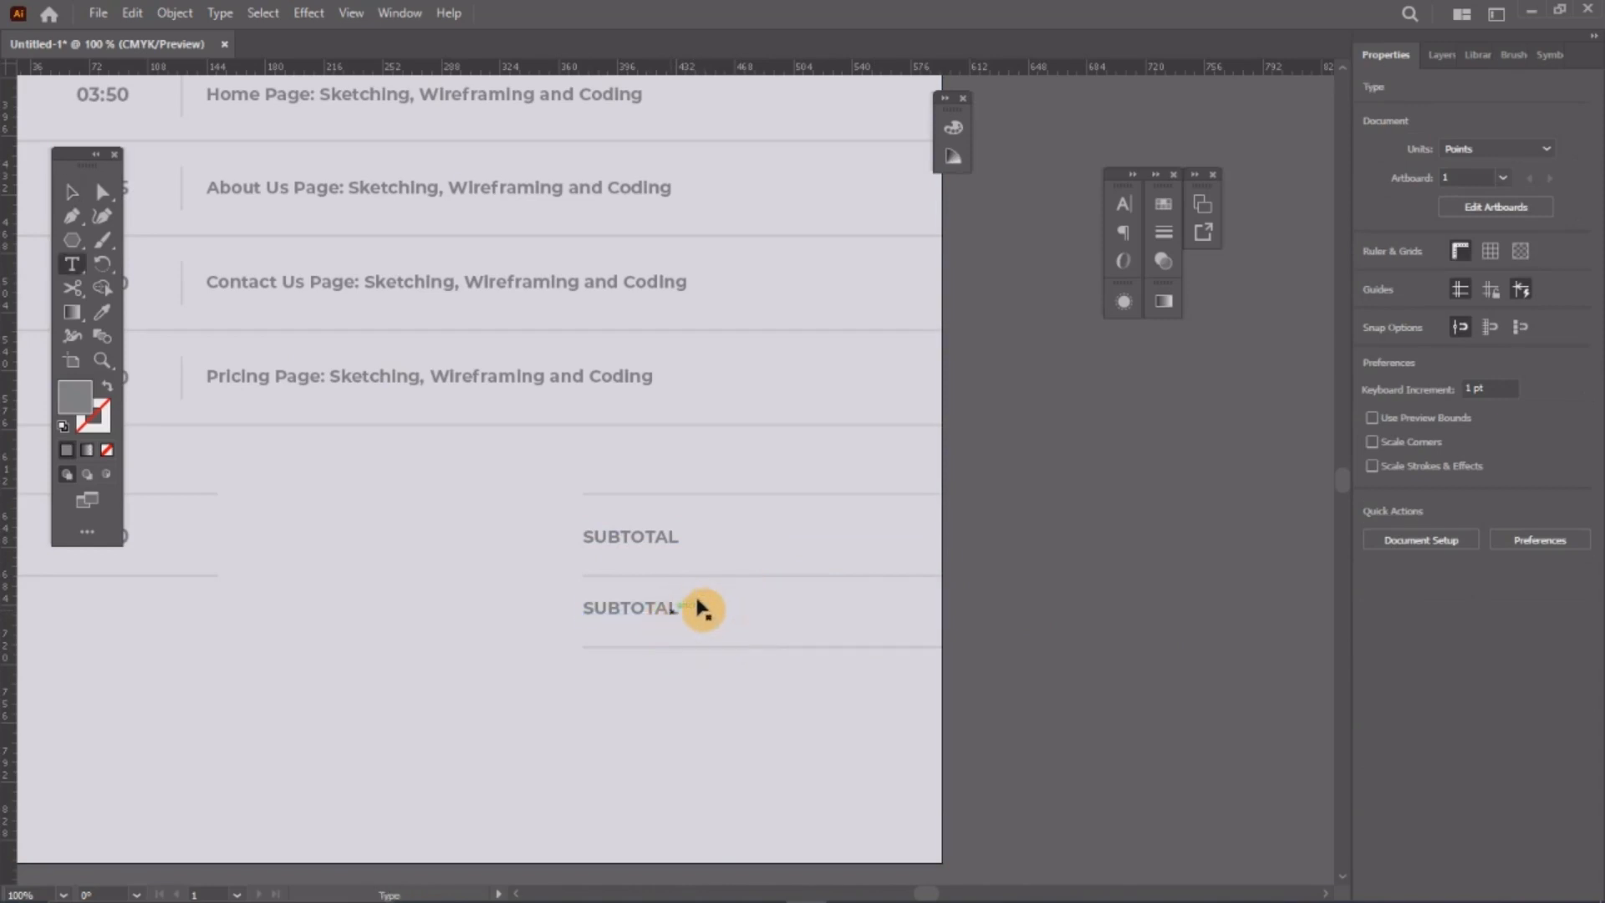
{"action": "double_click", "coordinate": [706, 608]}
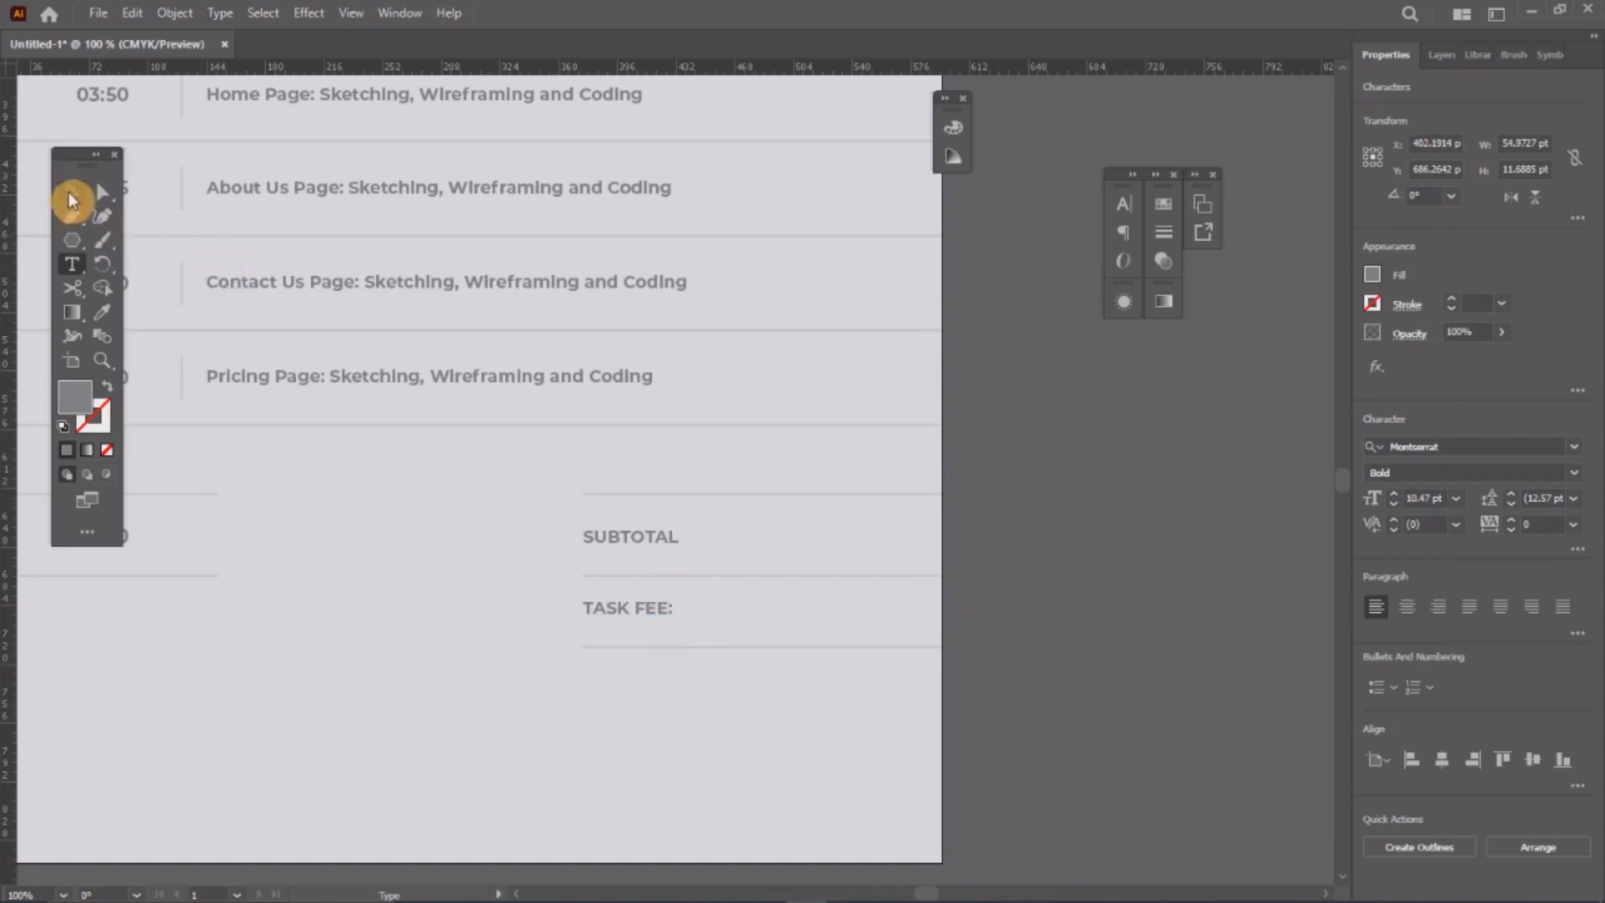
{"action": "left_click", "coordinate": [70, 192]}
Step: Duplicate the TASK FEE: text and its rule straight down as a second row
{"action": "left_click", "coordinate": [1128, 580]}
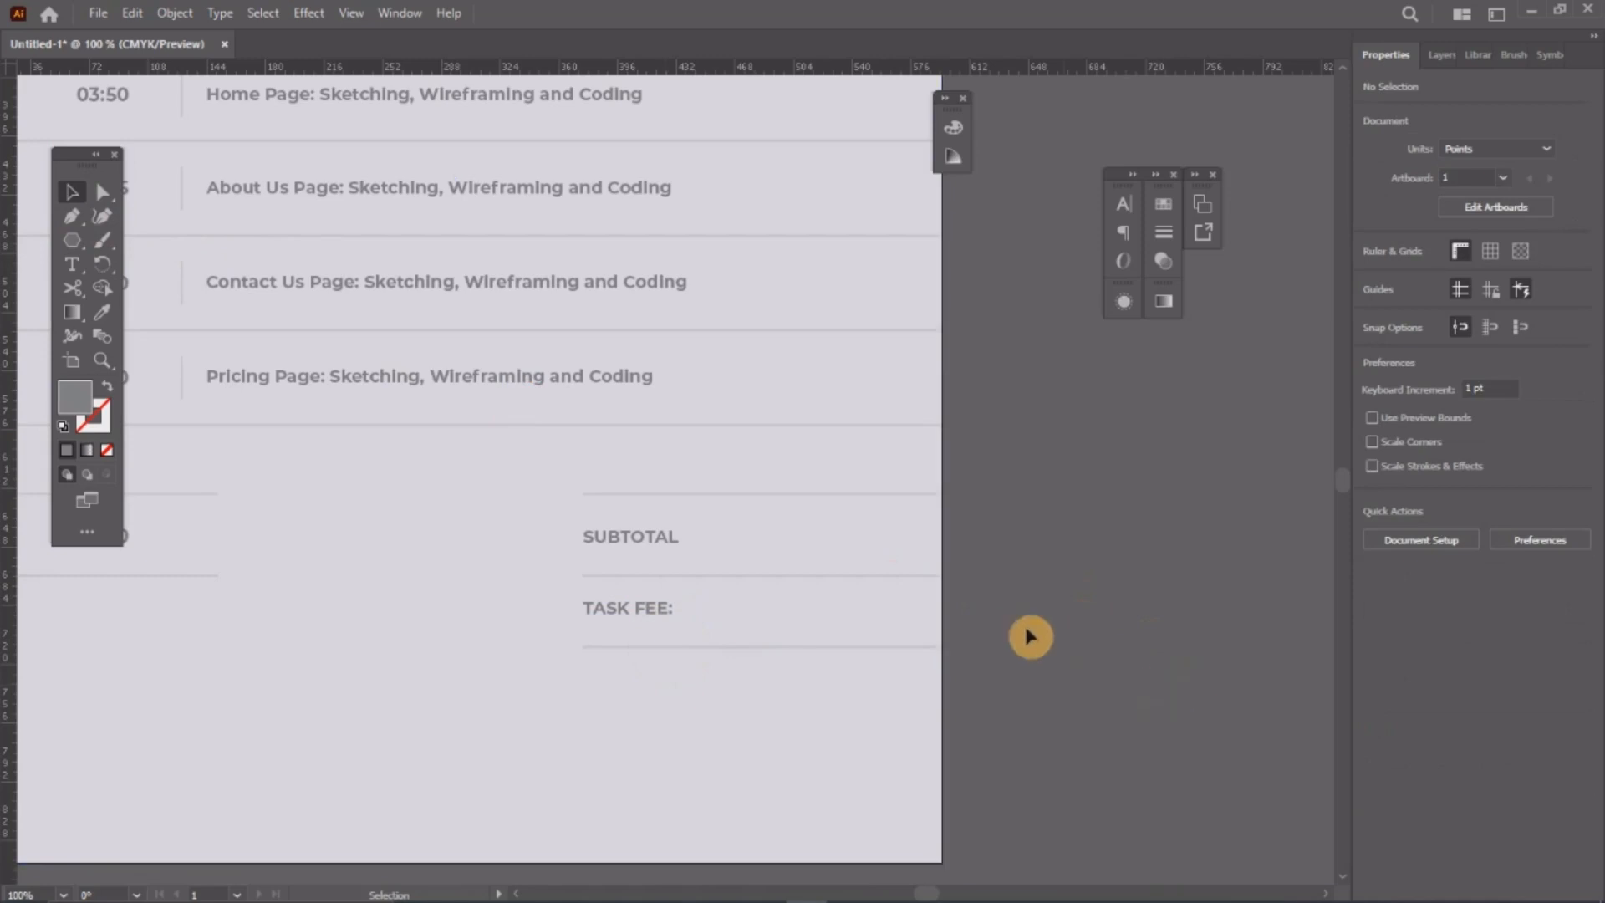
{"action": "scroll", "coordinate": [1030, 637], "scroll_direction": "down", "scroll_amount": 2}
{"action": "scroll", "coordinate": [896, 591], "scroll_direction": "up", "scroll_amount": 1}
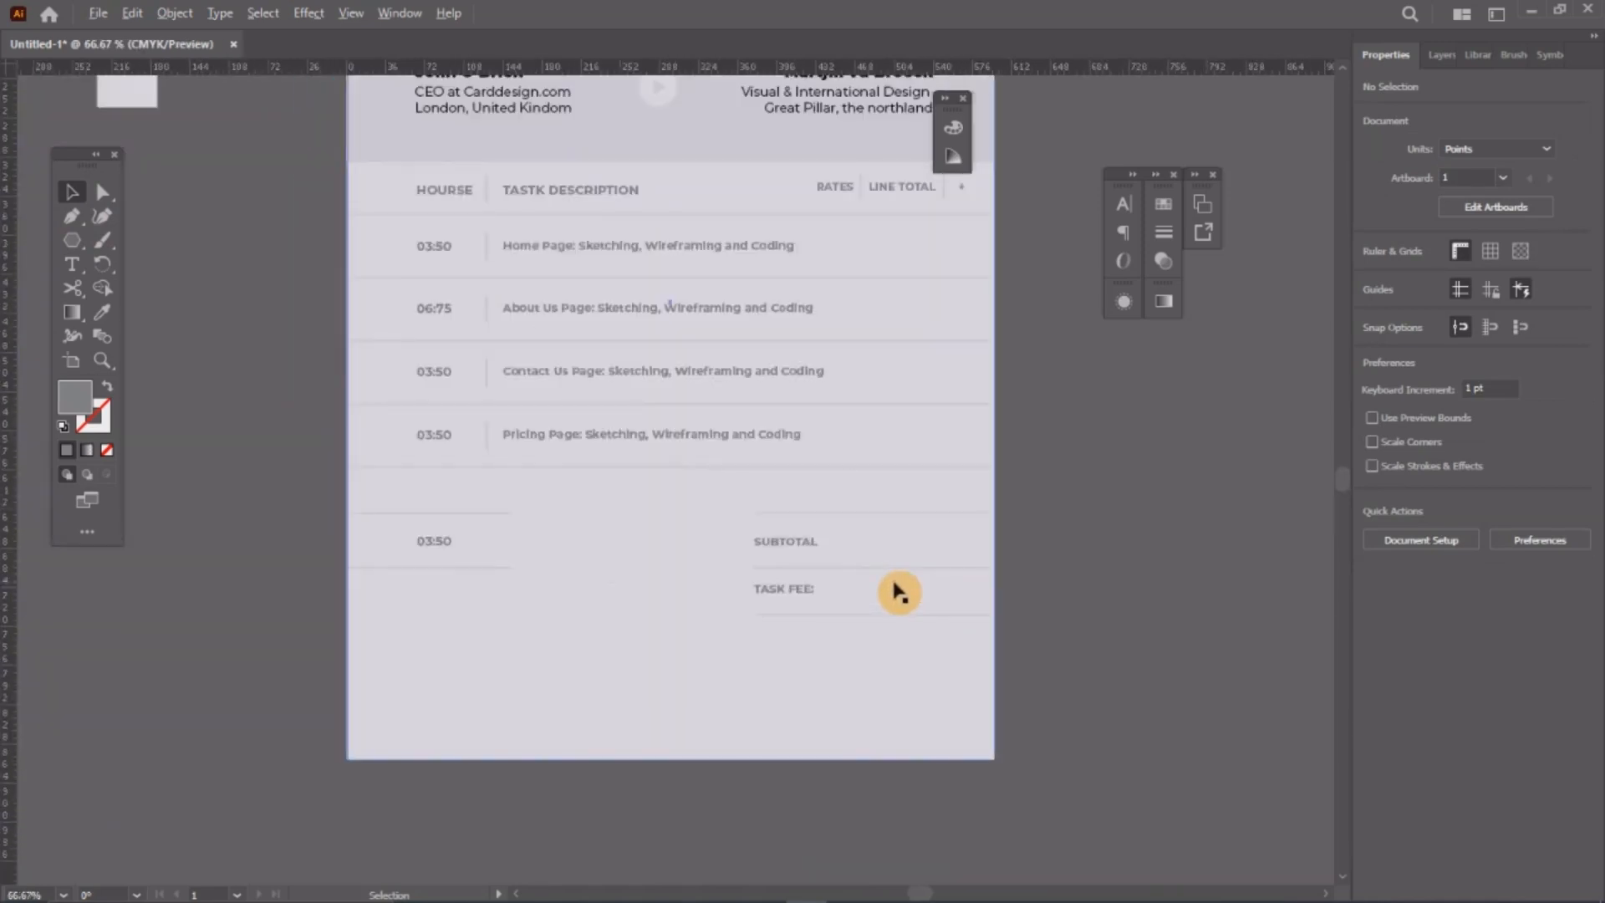
{"action": "scroll", "coordinate": [898, 592], "scroll_direction": "up", "scroll_amount": 2}
{"action": "left_click_drag", "start_coordinate": [1167, 710], "coordinate": [563, 502]}
{"action": "scroll", "coordinate": [727, 745], "scroll_direction": "down", "scroll_amount": 2}
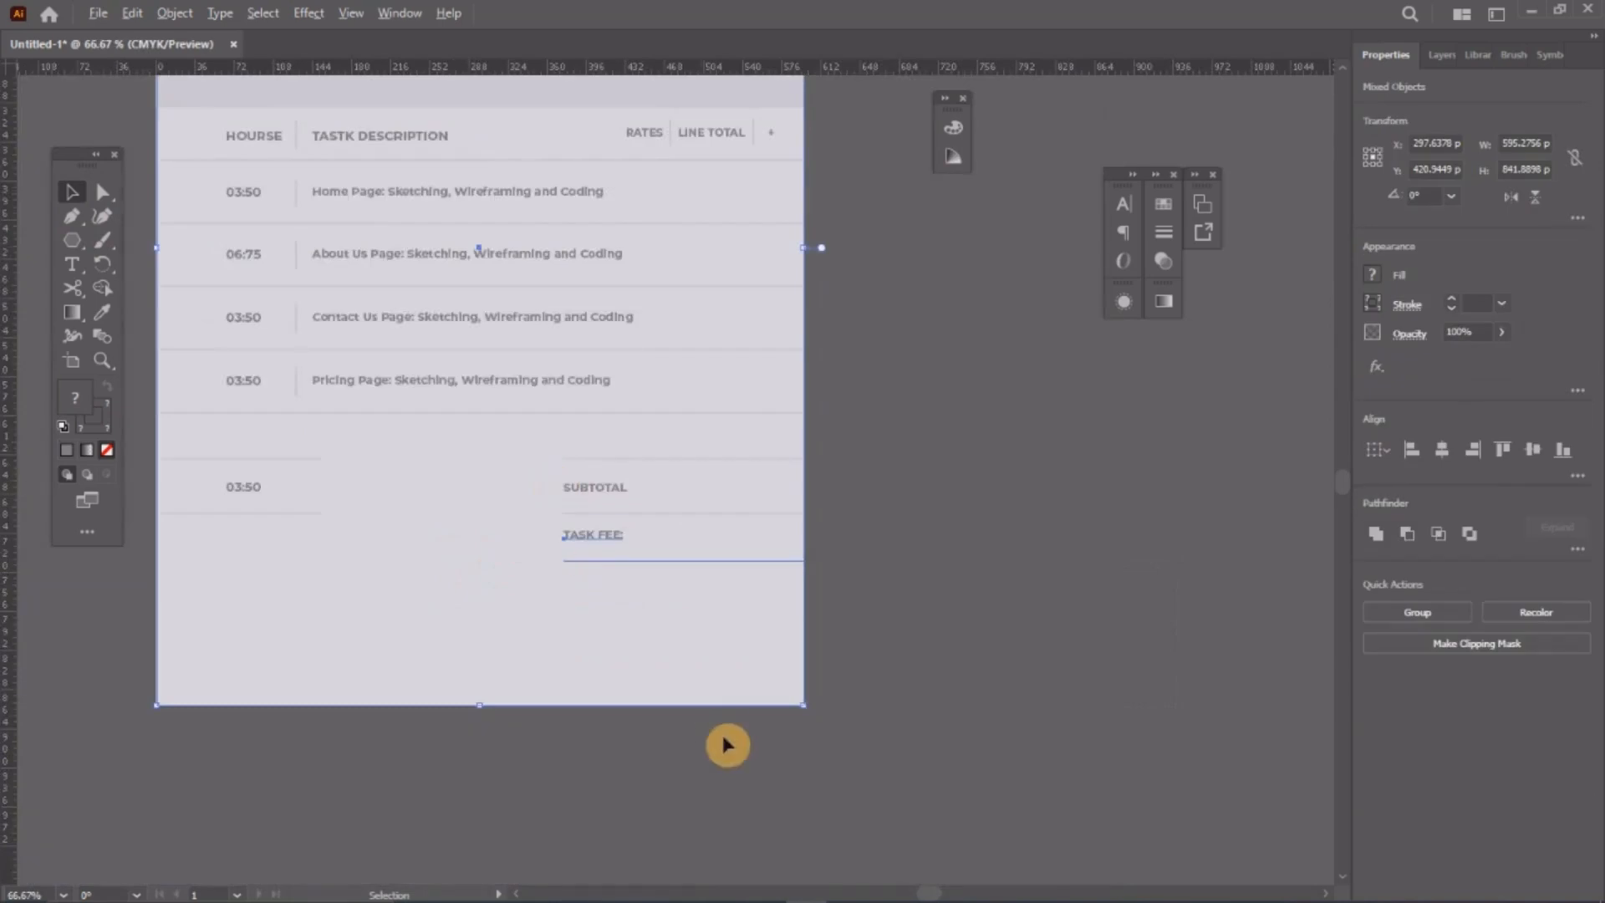
{"action": "left_click_drag", "start_coordinate": [712, 566], "coordinate": [715, 616]}
{"action": "left_click", "coordinate": [715, 617]}
{"action": "scroll", "coordinate": [712, 614], "scroll_direction": "up", "scroll_amount": 2}
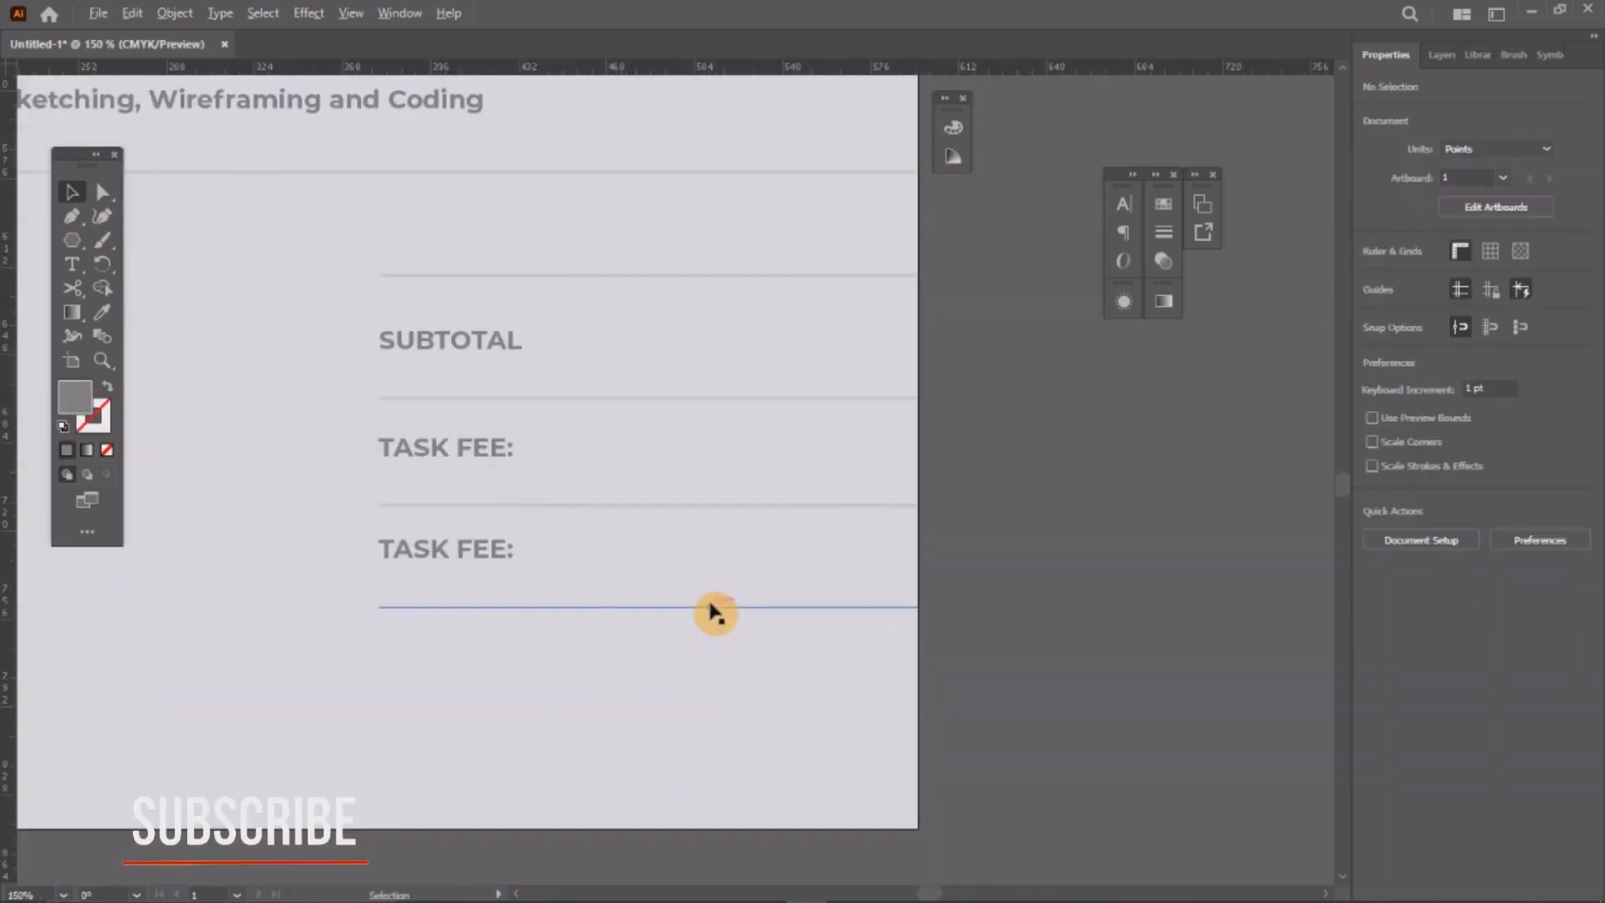
{"action": "right_click", "coordinate": [74, 219]}
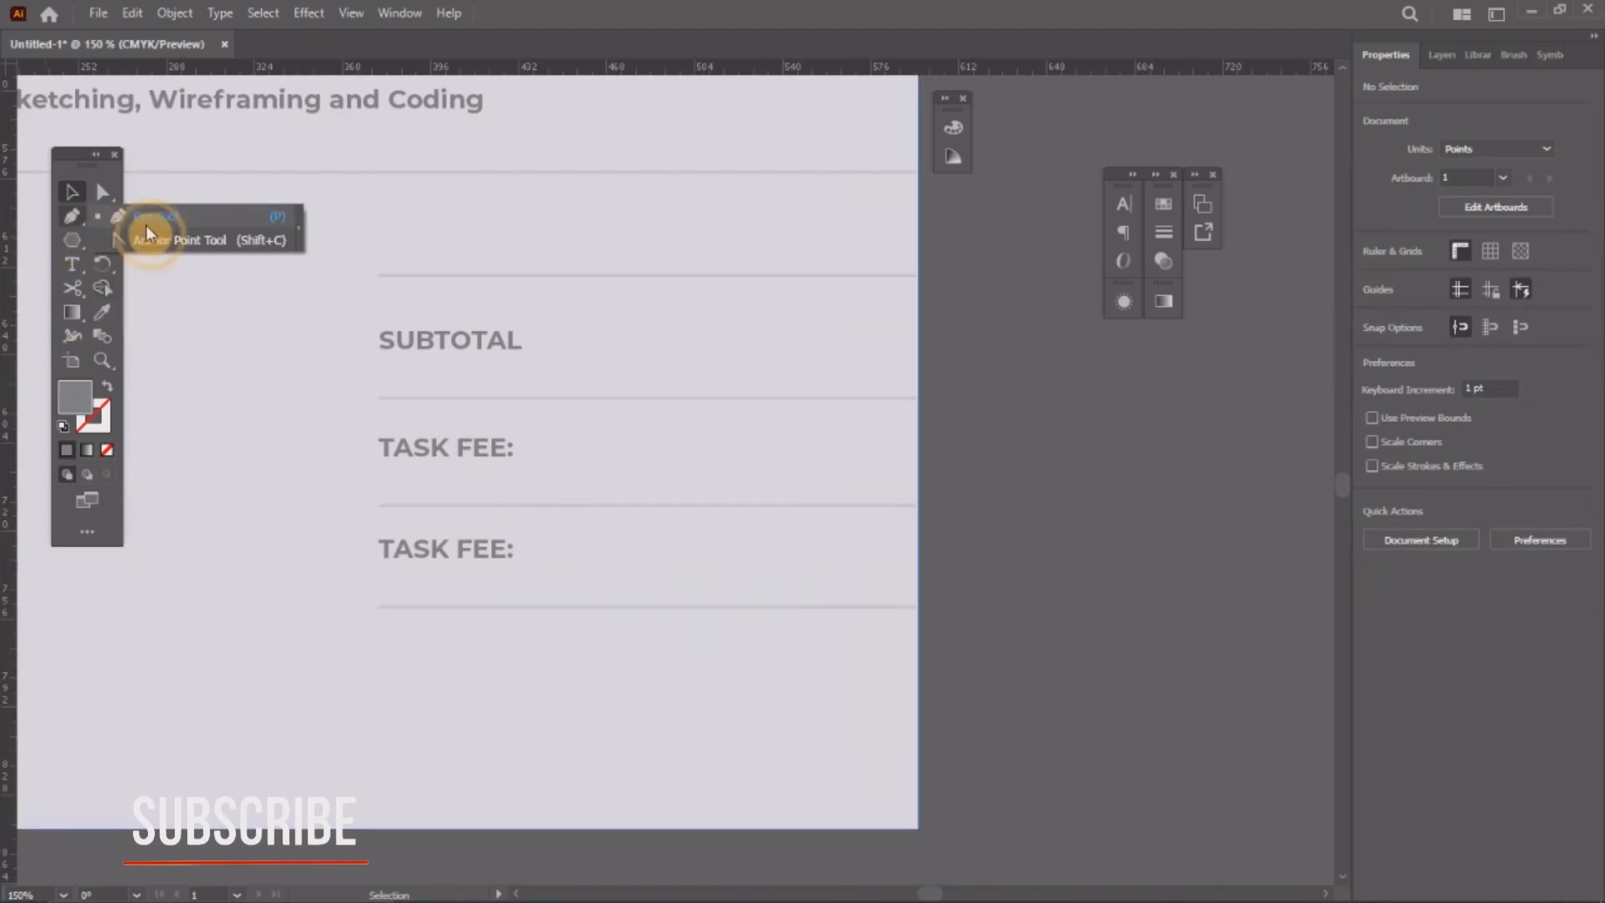
{"action": "right_click", "coordinate": [70, 242]}
Step: Draw a rectangle below the TASK FEE: rows, filled with the header band's light grey
{"action": "left_click", "coordinate": [165, 240]}
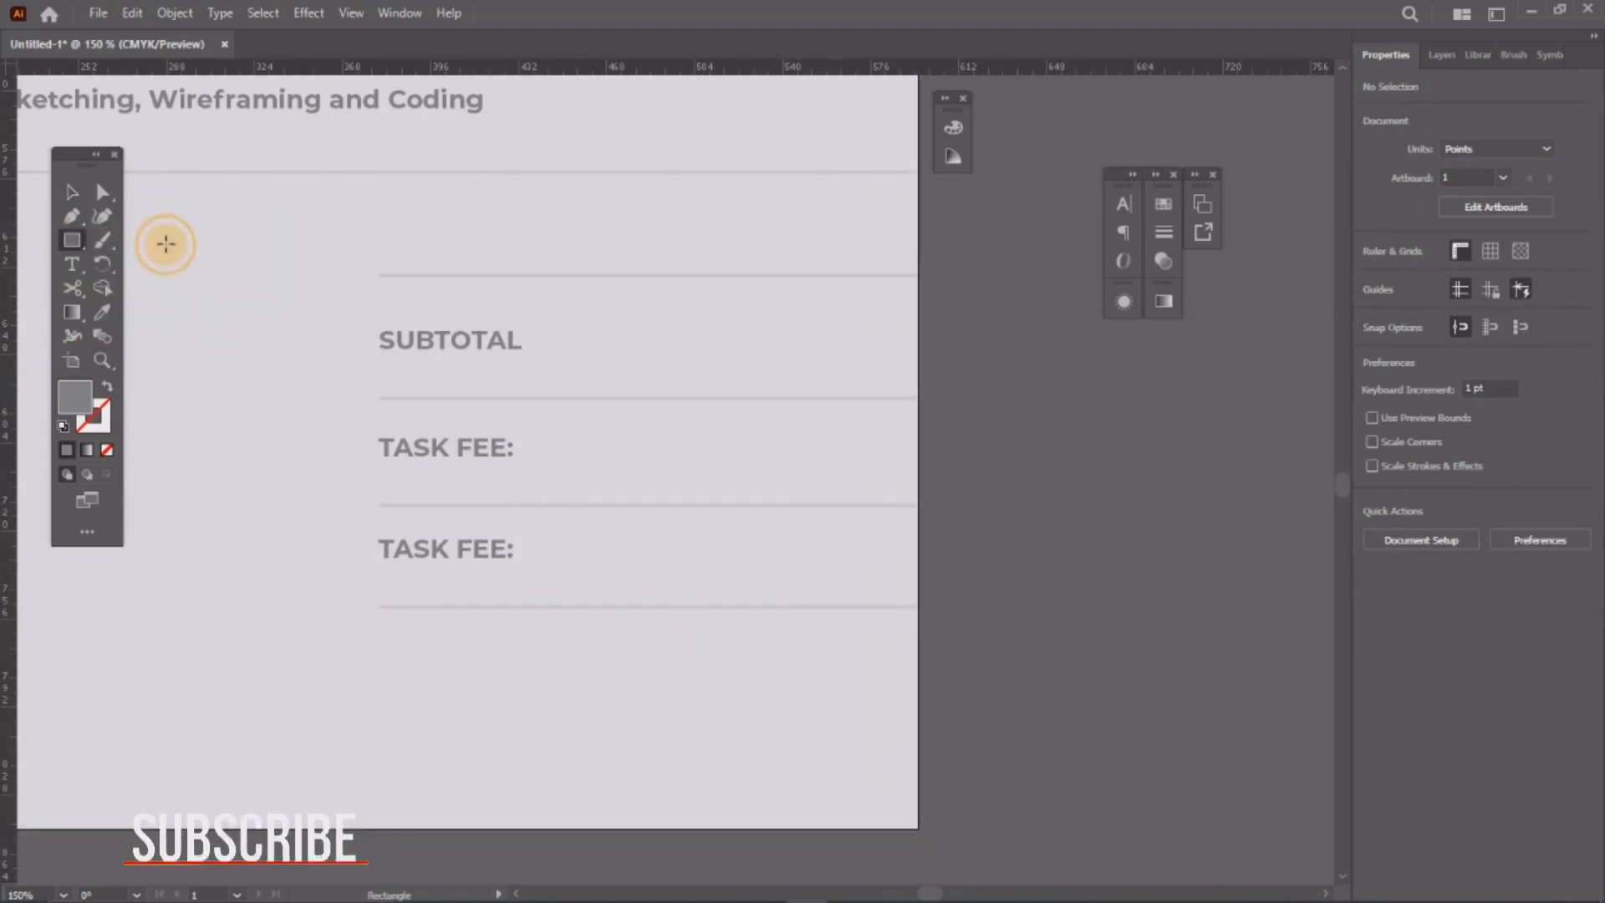
{"action": "mouse_move", "coordinate": [379, 507]}
{"action": "left_mouse_down"}
{"action": "mouse_move", "coordinate": [497, 608]}
{"action": "mouse_move", "coordinate": [645, 591]}
{"action": "mouse_move", "coordinate": [635, 607]}
{"action": "left_mouse_up"}
{"action": "scroll", "coordinate": [667, 576], "scroll_direction": "down", "scroll_amount": 5}
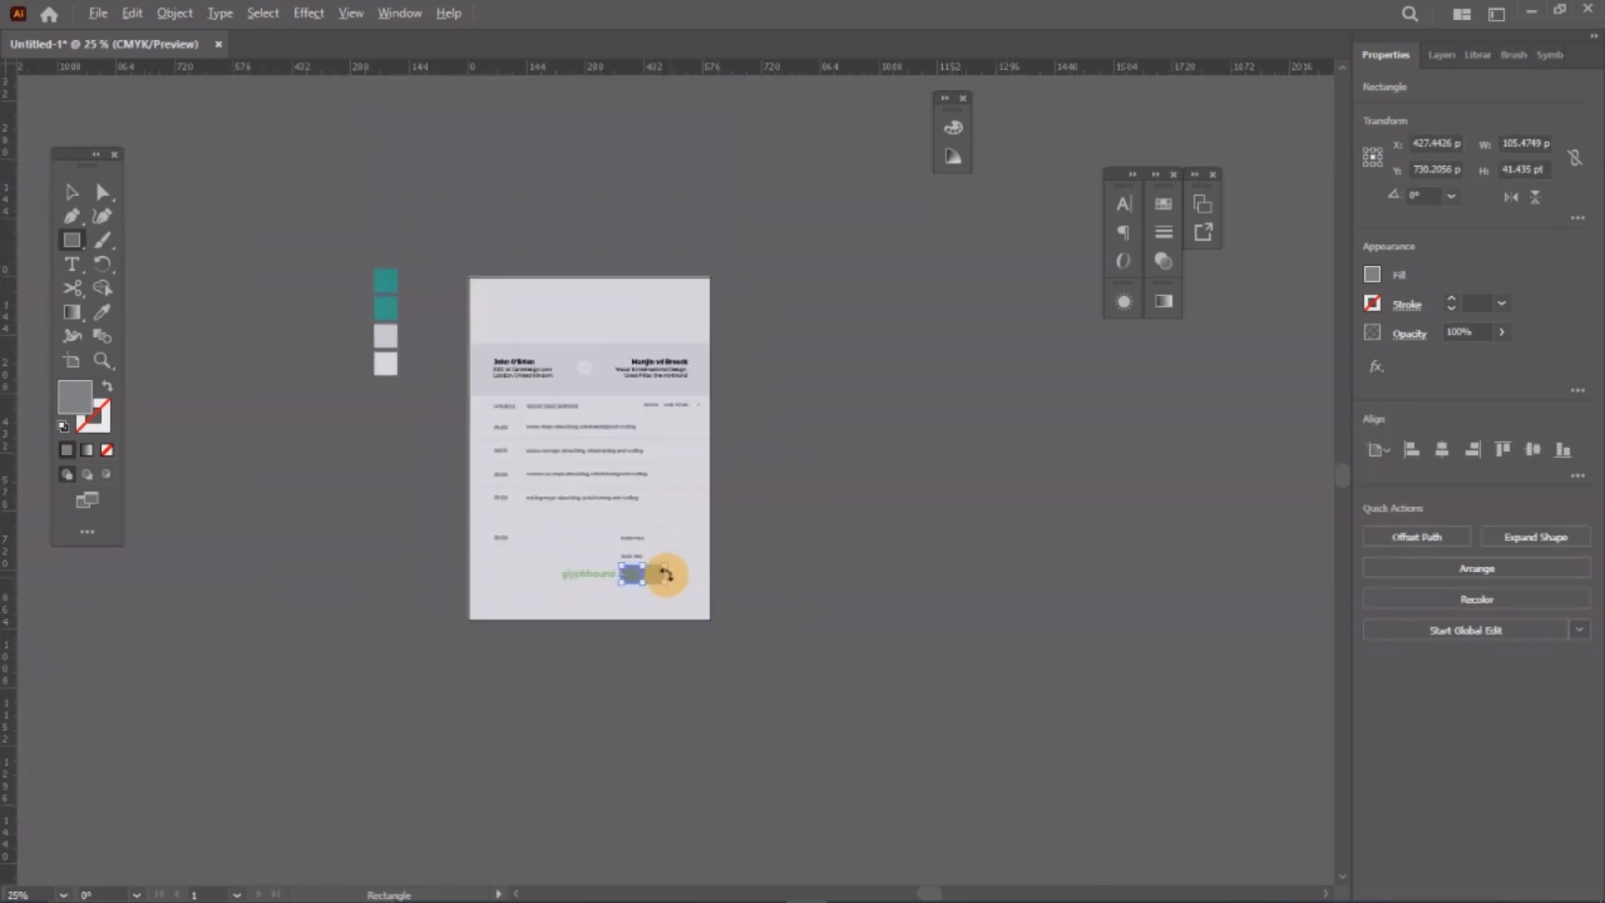
{"action": "scroll", "coordinate": [655, 491], "scroll_direction": "up", "scroll_amount": 2}
{"action": "scroll", "coordinate": [652, 694], "scroll_direction": "up", "scroll_amount": 2}
{"action": "scroll", "coordinate": [512, 477], "scroll_direction": "down", "scroll_amount": 3}
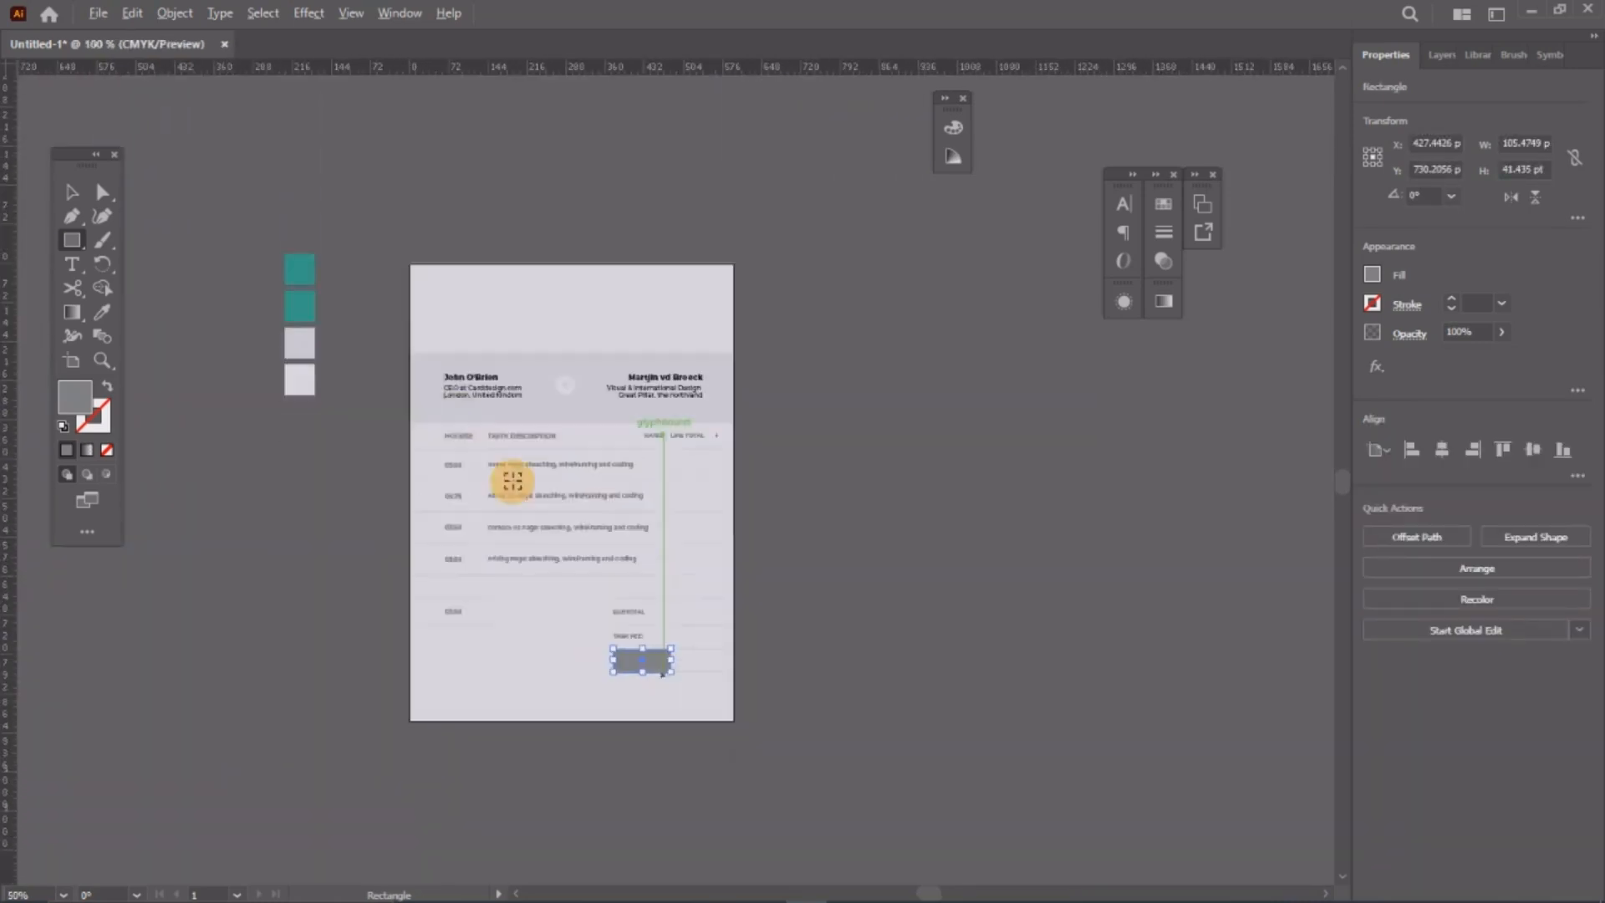
{"action": "scroll", "coordinate": [25, 393], "scroll_direction": "up", "scroll_amount": 1}
{"action": "left_click", "coordinate": [102, 311]}
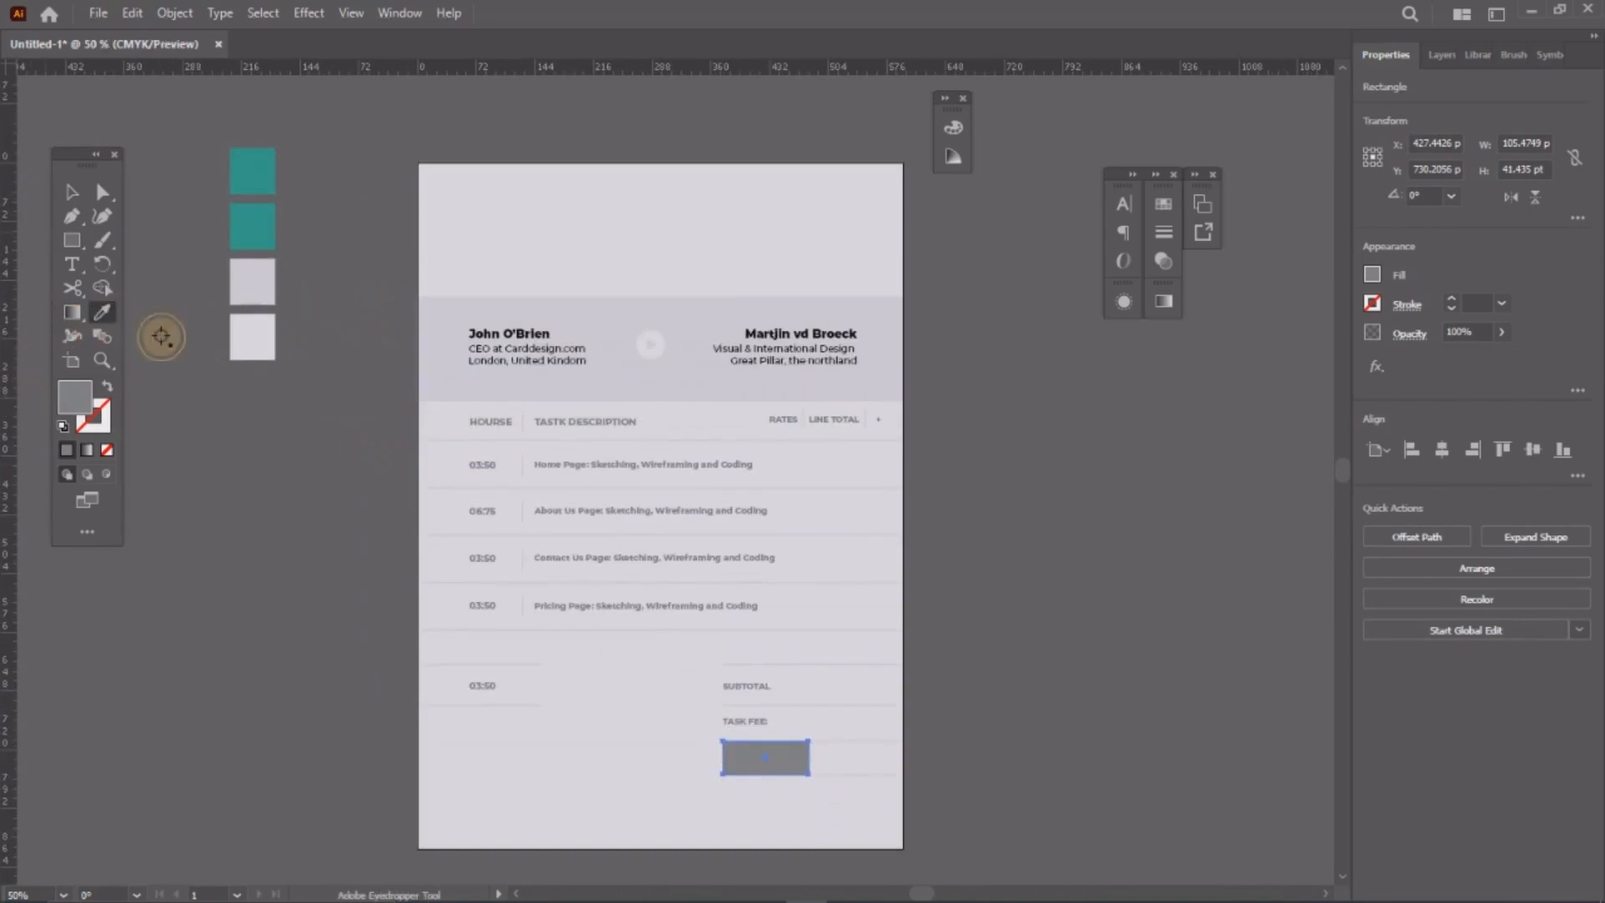
{"action": "left_click", "coordinate": [621, 317]}
{"action": "scroll", "coordinate": [770, 753], "scroll_direction": "up", "scroll_amount": 3}
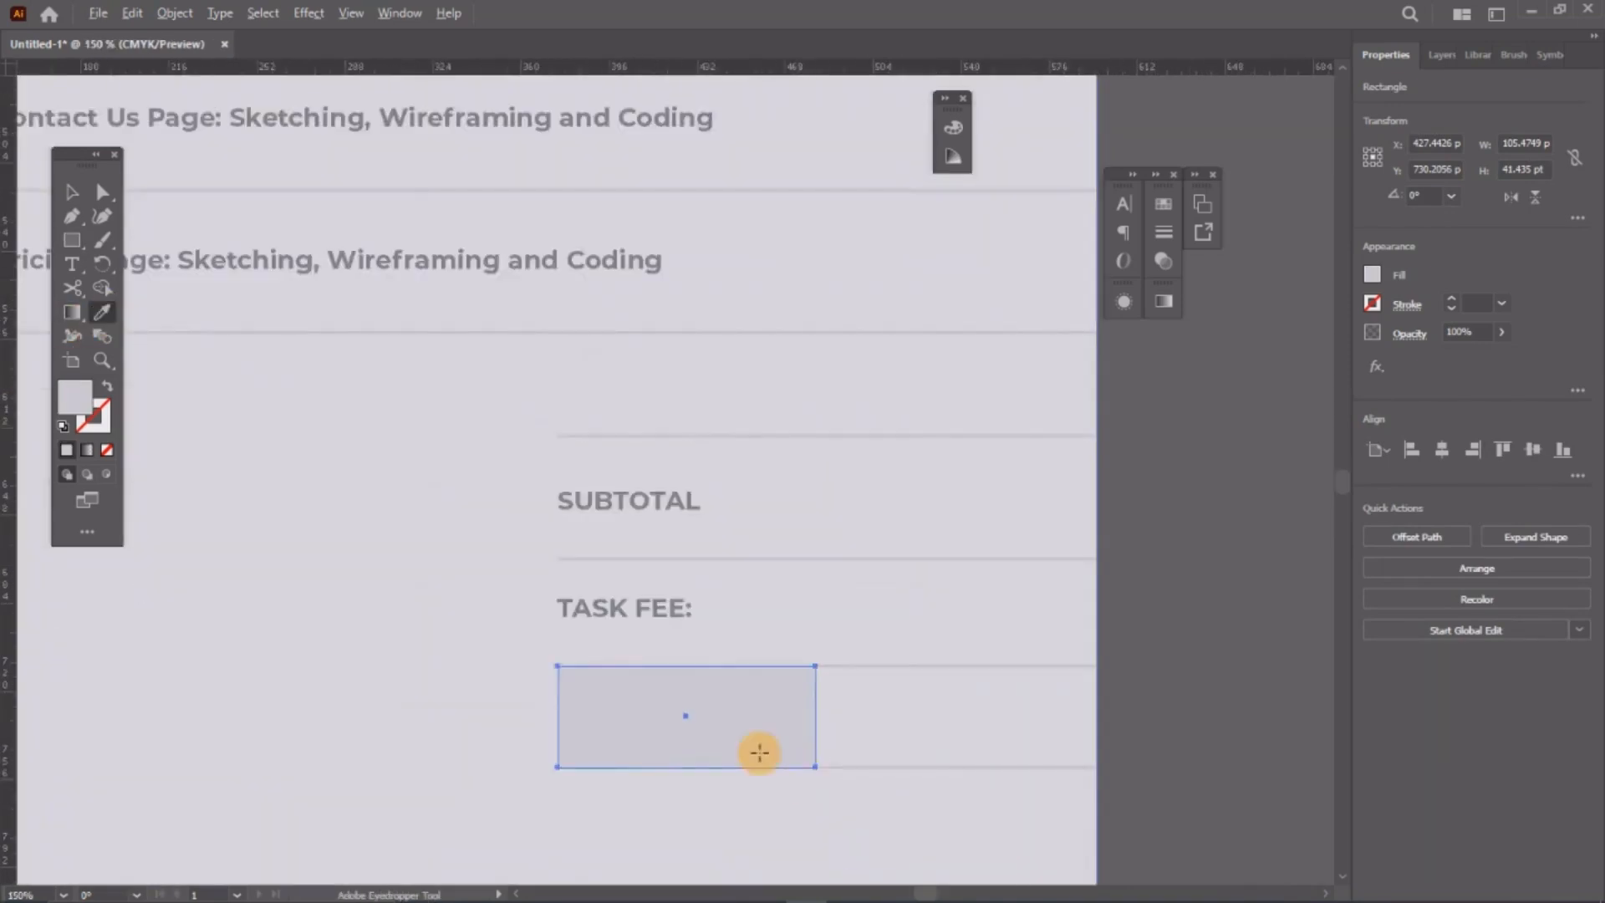
{"action": "left_click", "coordinate": [72, 191]}
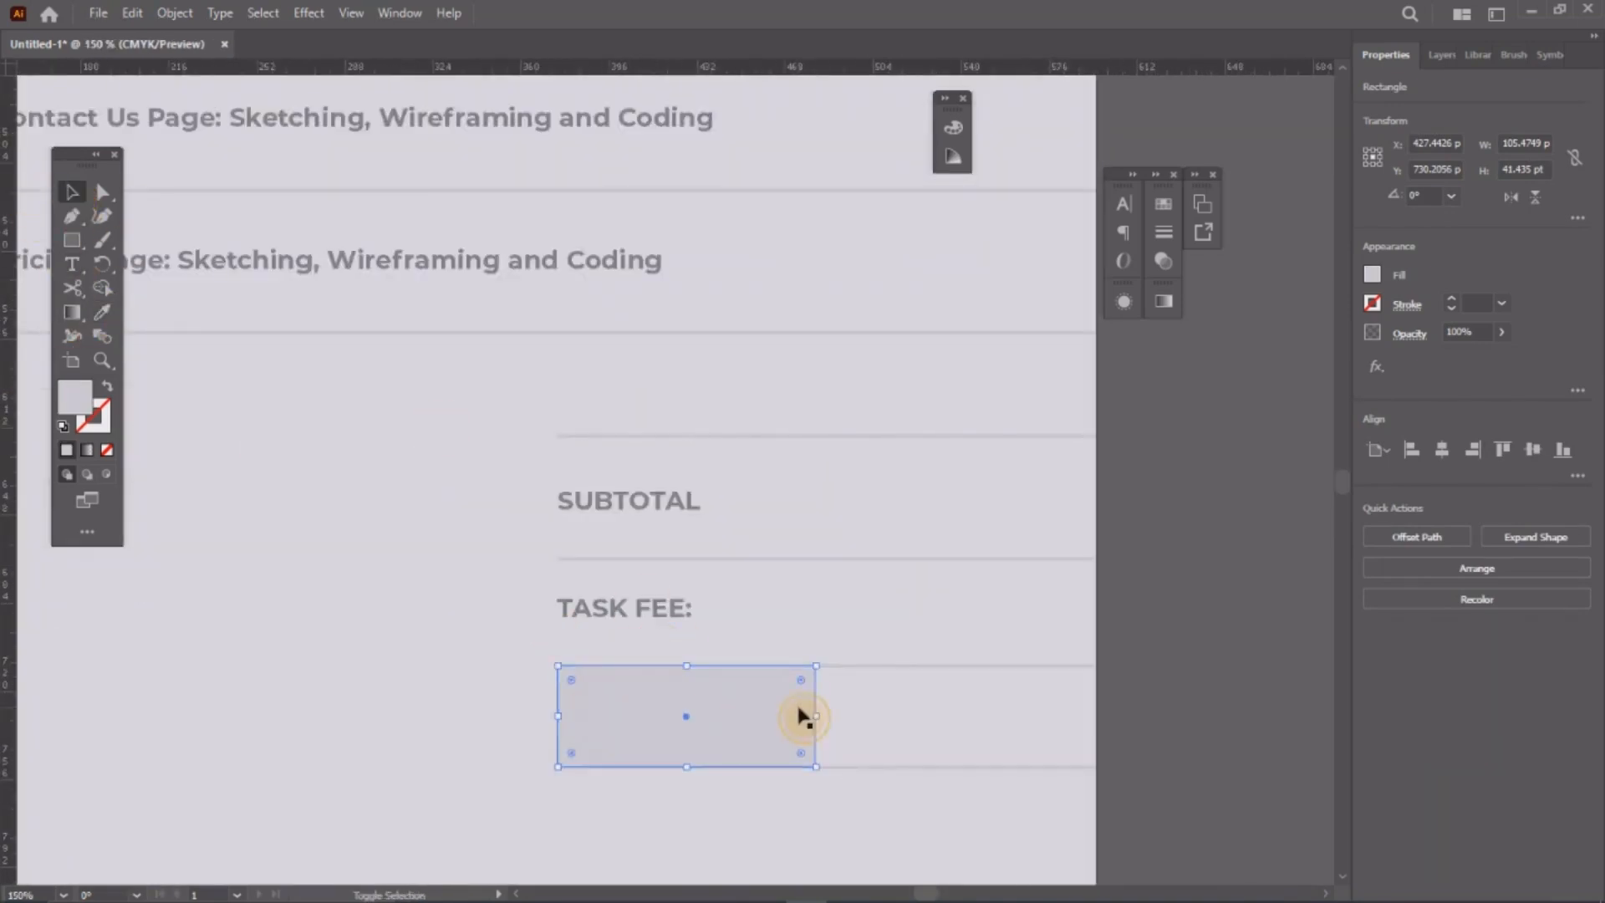
Step: Copy the rectangle to the right and fill the copy with the logo's teal
{"action": "left_click", "coordinate": [877, 716]}
{"action": "left_click", "coordinate": [765, 705]}
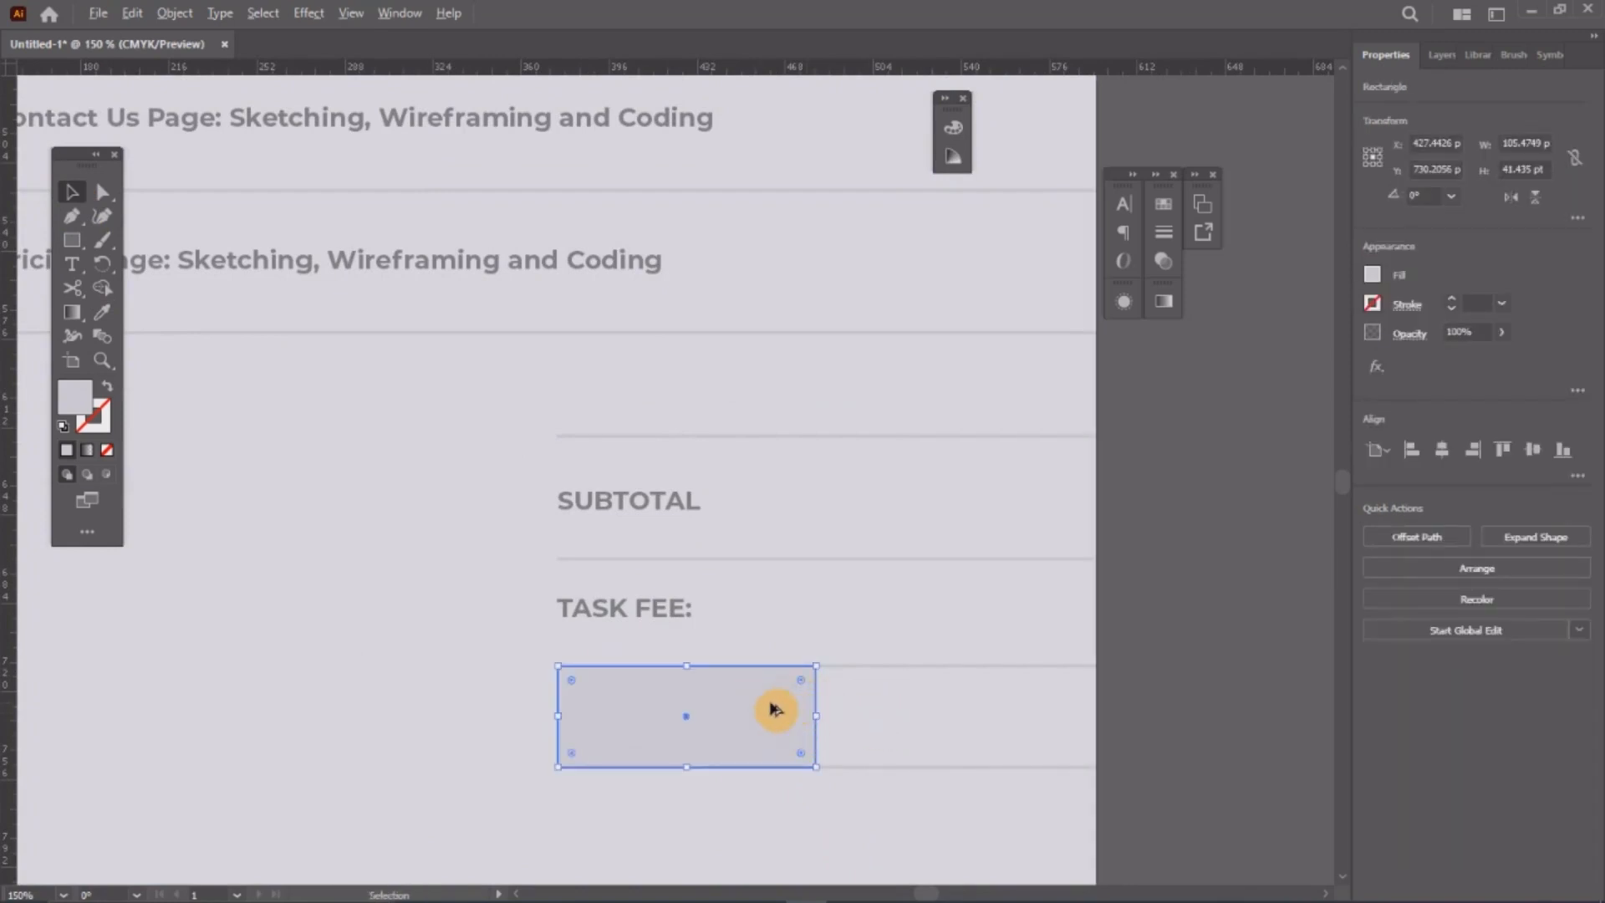
{"action": "left_click_drag", "start_coordinate": [770, 710], "coordinate": [1057, 702]}
{"action": "scroll", "coordinate": [777, 666], "scroll_direction": "down", "scroll_amount": 4}
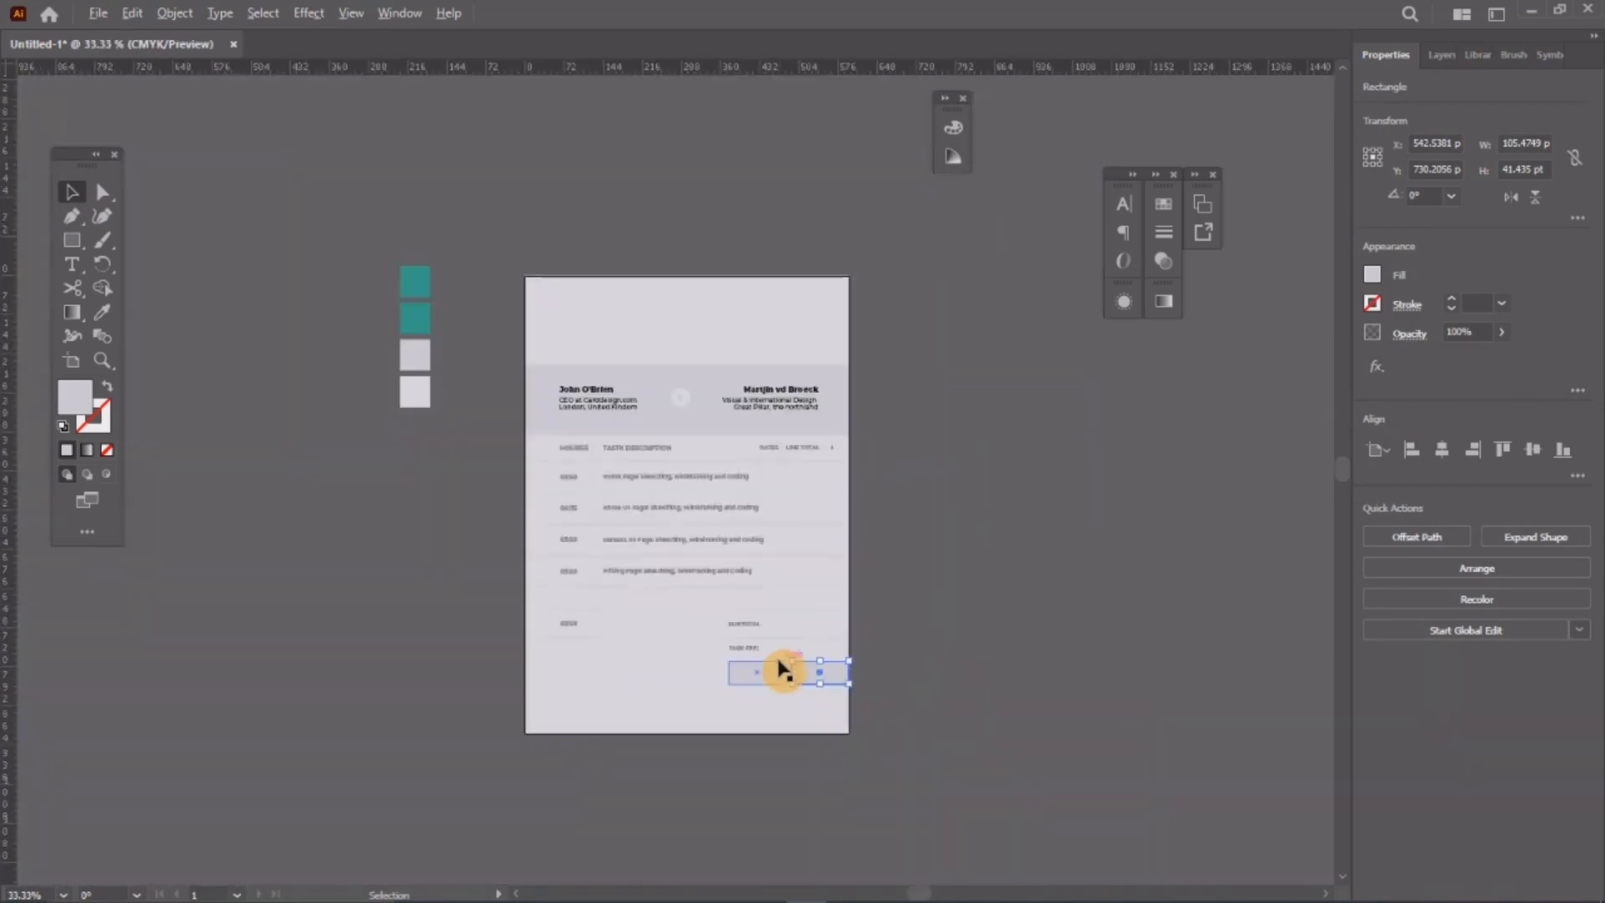
{"action": "left_click", "coordinate": [84, 320]}
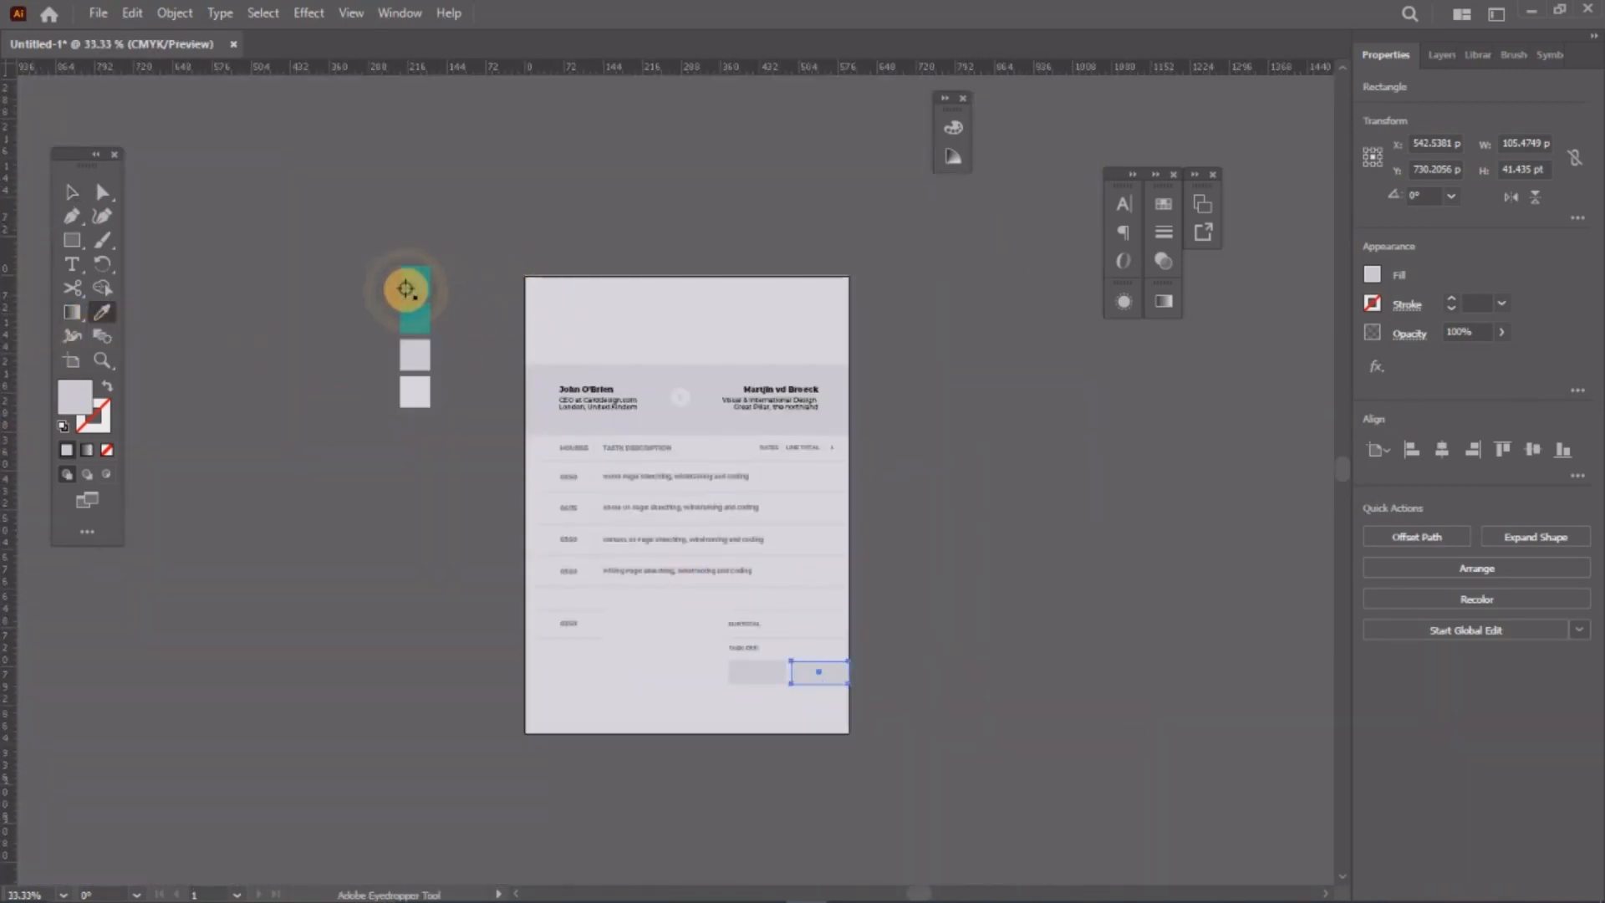
{"action": "left_click", "coordinate": [409, 285]}
{"action": "scroll", "coordinate": [828, 705], "scroll_direction": "up", "scroll_amount": 5}
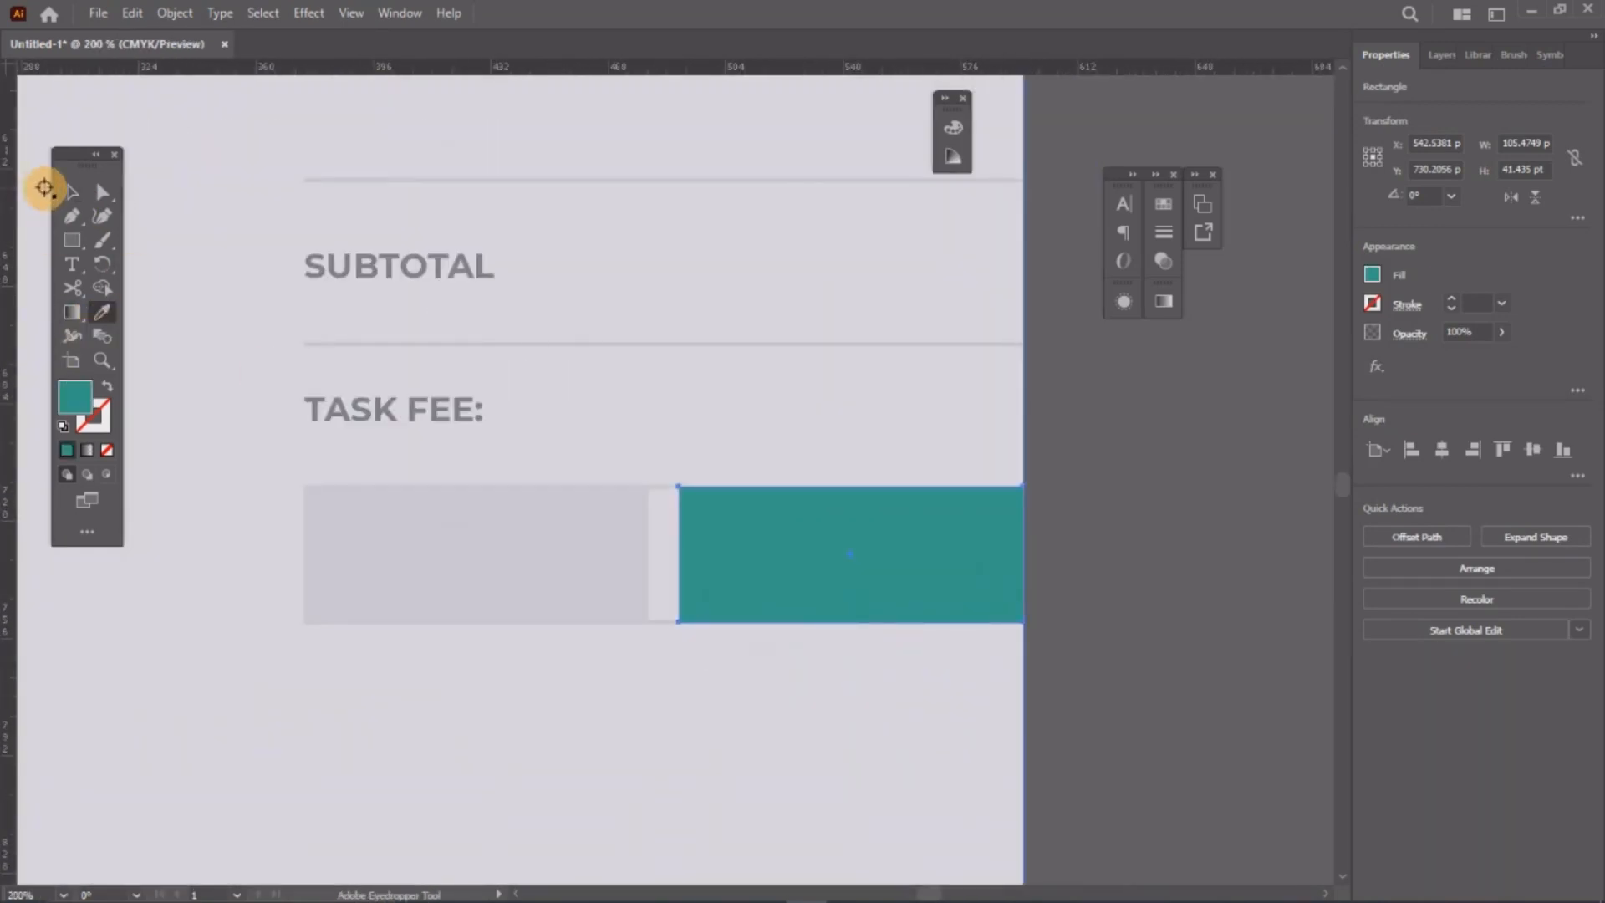
{"action": "left_click", "coordinate": [72, 191]}
{"action": "left_click", "coordinate": [606, 556]}
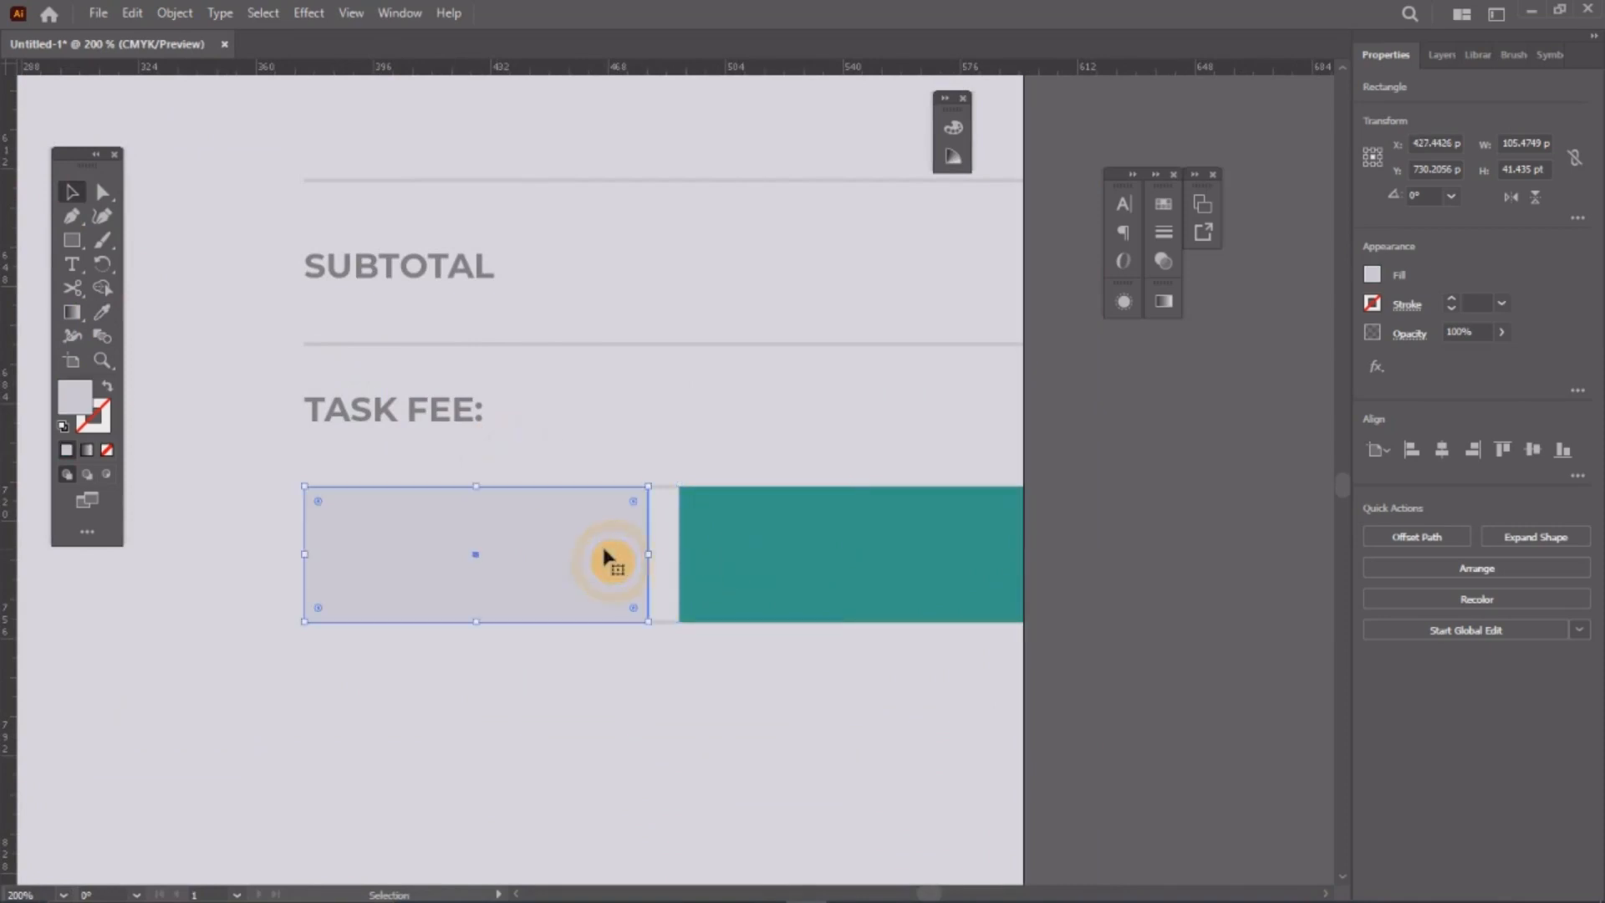
Step: Place the grey box just behind the text and centre a black TASK FEE: label in it
{"action": "key", "text": "ctrl+shift+bracketleft"}
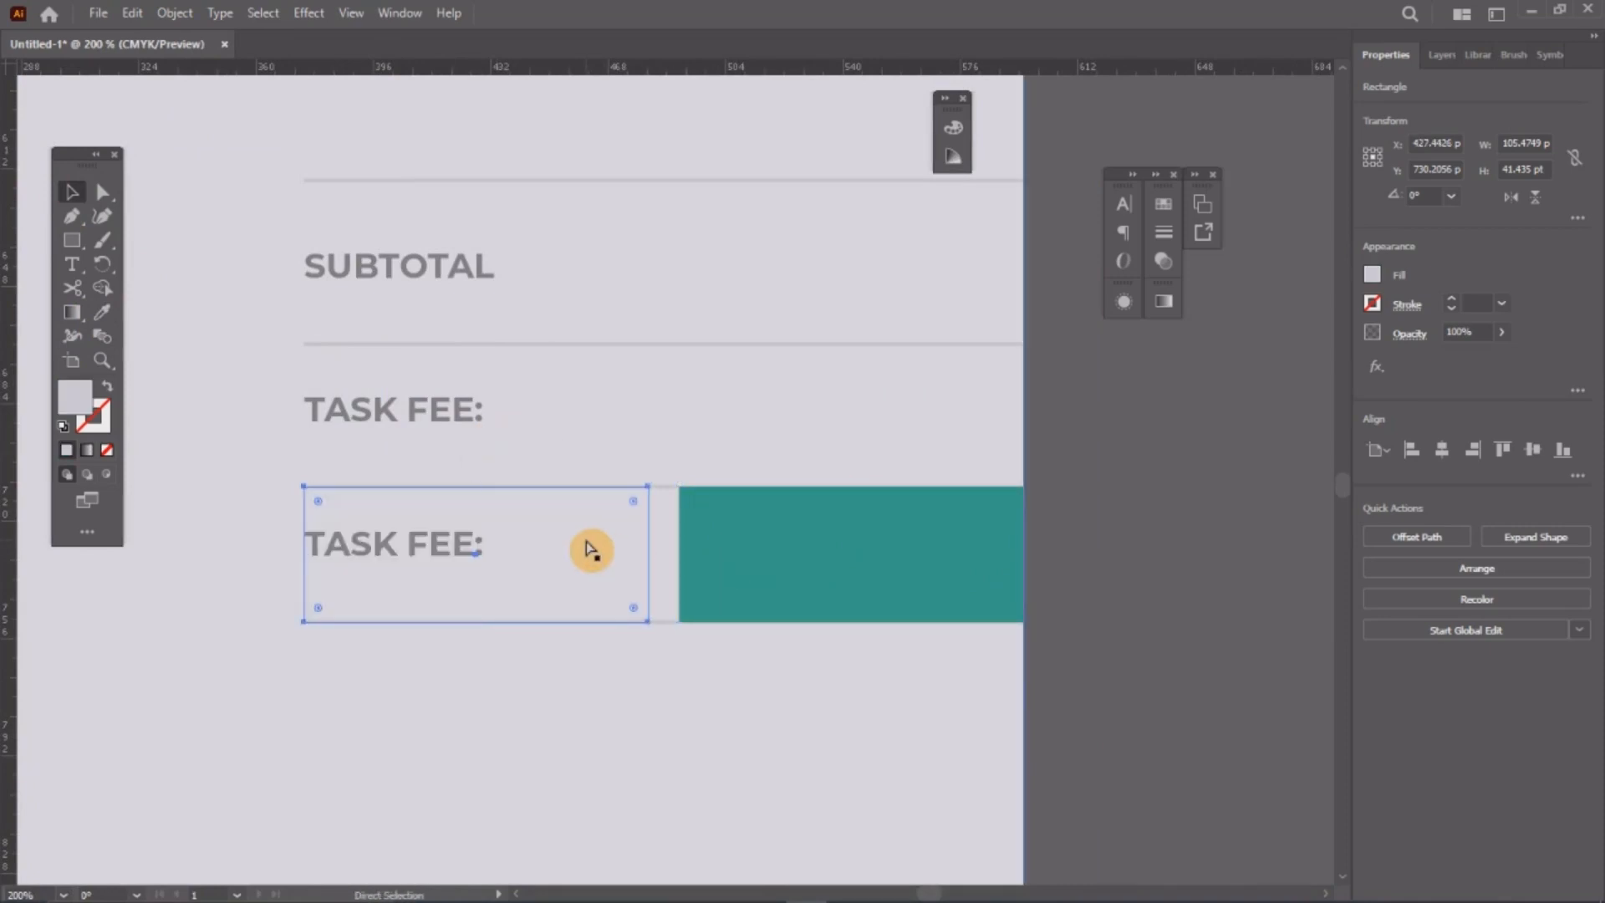
{"action": "key", "text": "ctrl+bracketright"}
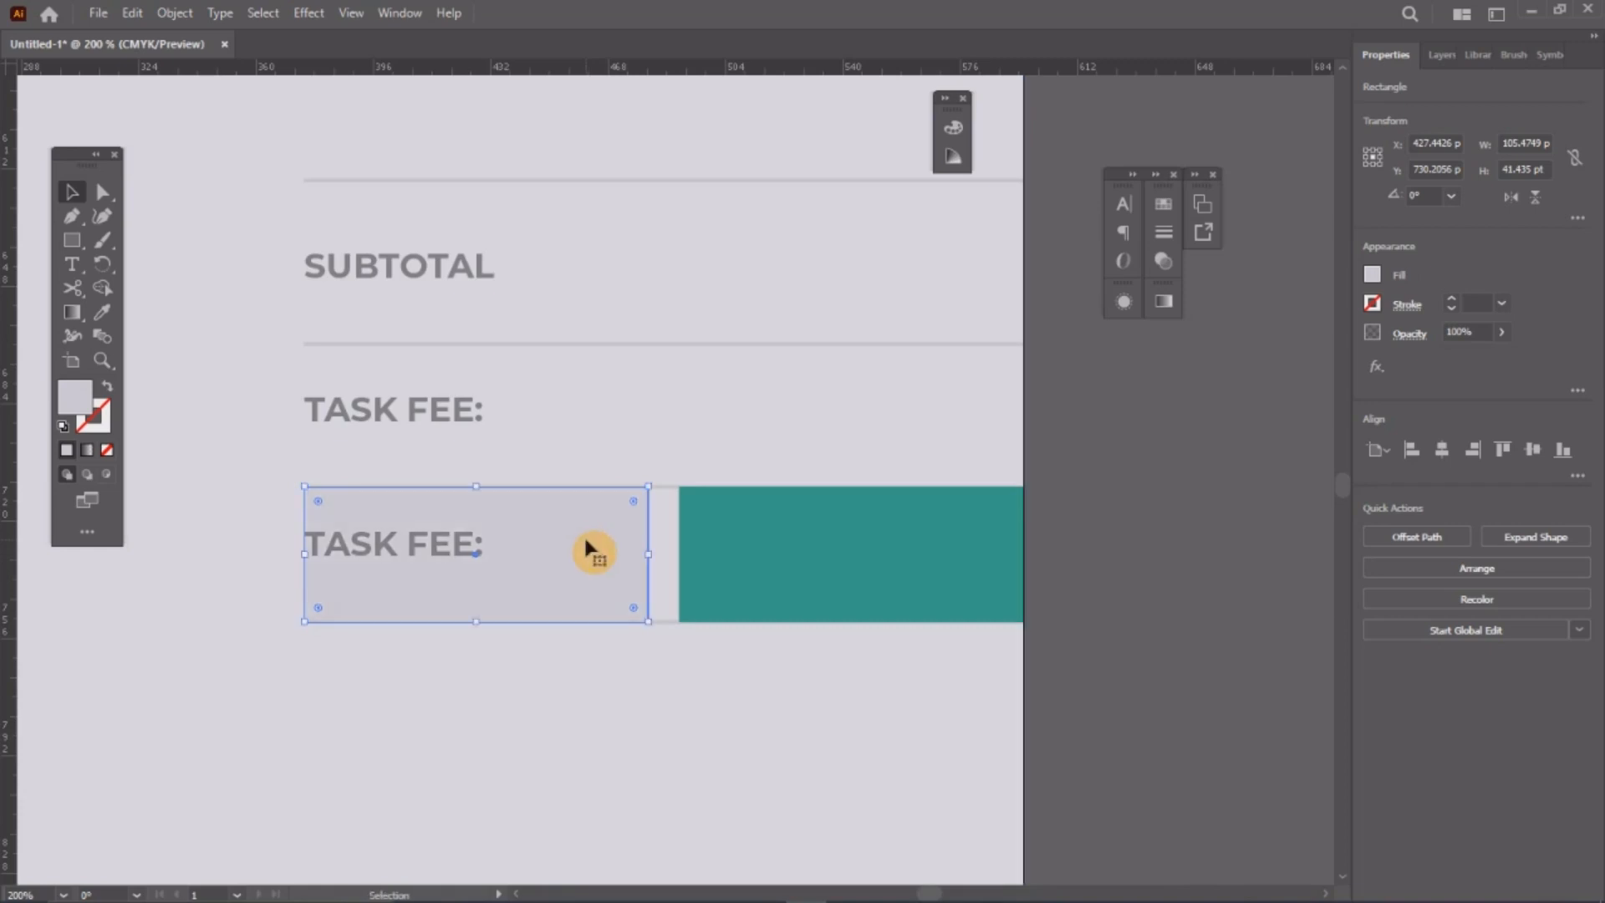
{"action": "left_click", "coordinate": [444, 554]}
{"action": "mouse_move", "coordinate": [465, 552]}
{"action": "left_mouse_down"}
{"action": "mouse_move", "coordinate": [512, 544]}
{"action": "mouse_move", "coordinate": [496, 552]}
{"action": "left_mouse_up"}
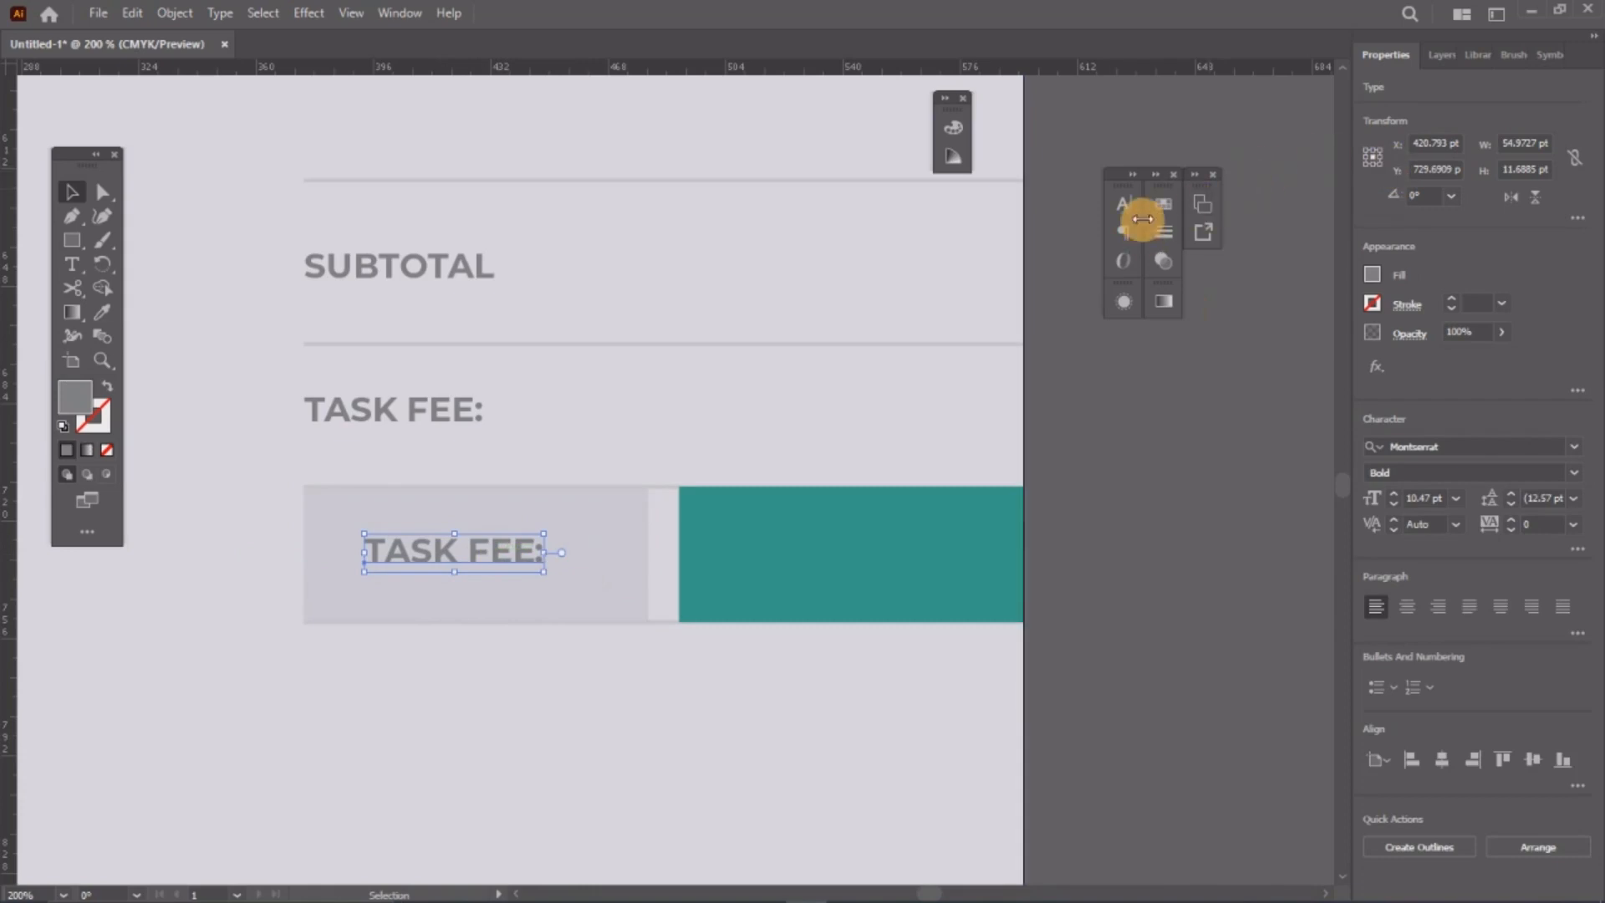
{"action": "left_click", "coordinate": [1162, 203]}
{"action": "left_click", "coordinate": [957, 256]}
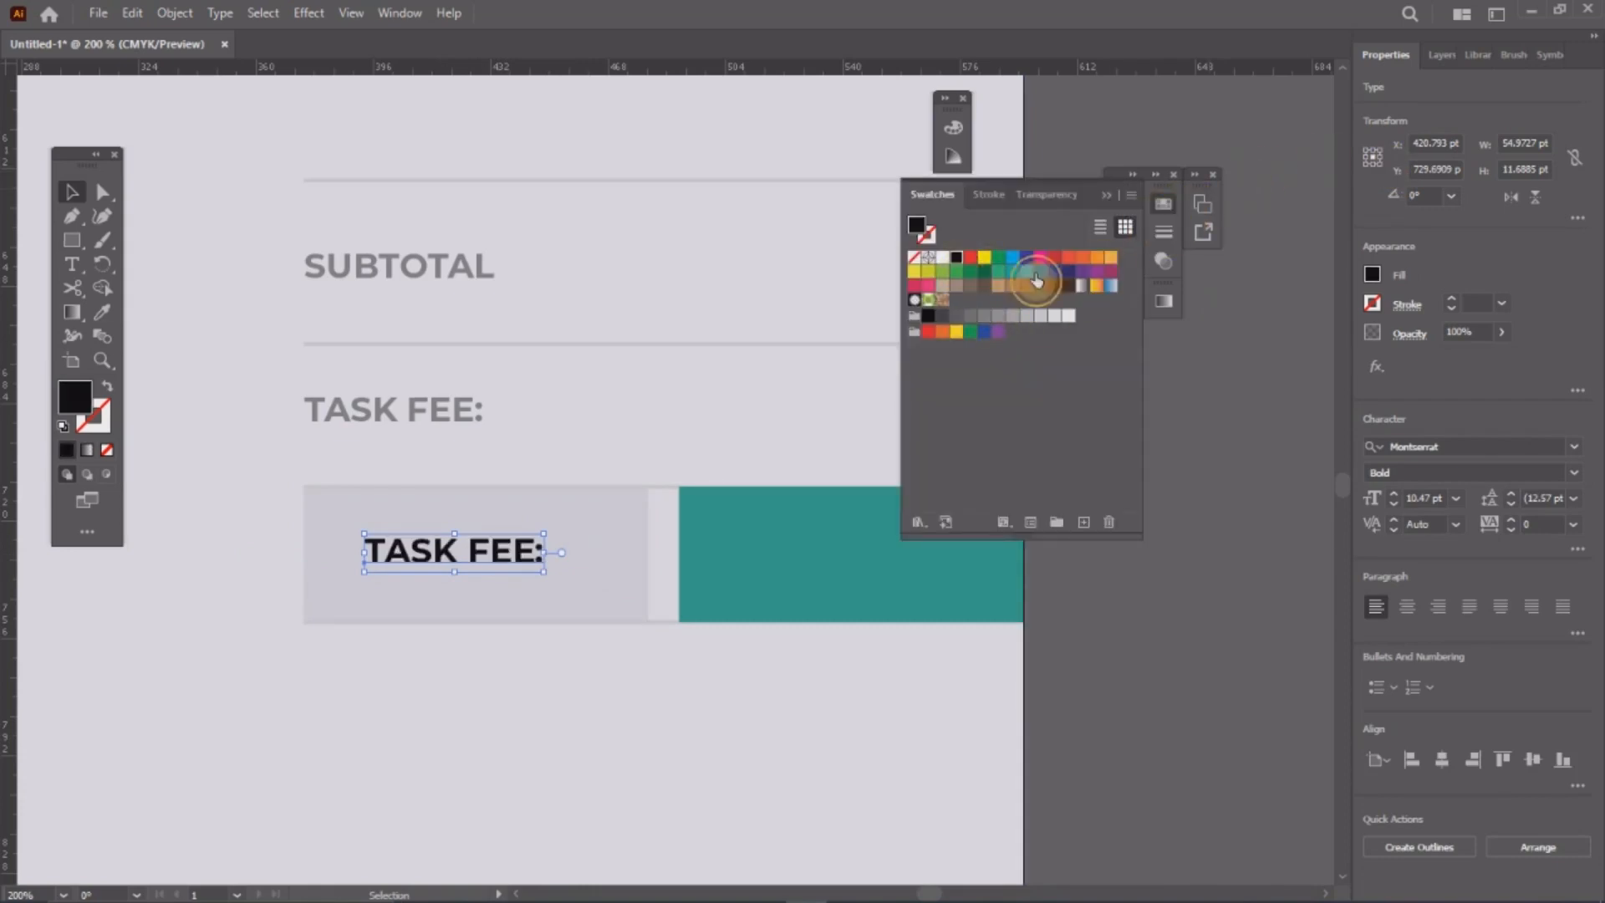
{"action": "left_click", "coordinate": [1167, 212]}
Step: Stretch the teal box's left edge over to meet the grey box
{"action": "left_click", "coordinate": [780, 541]}
{"action": "left_click", "coordinate": [789, 548]}
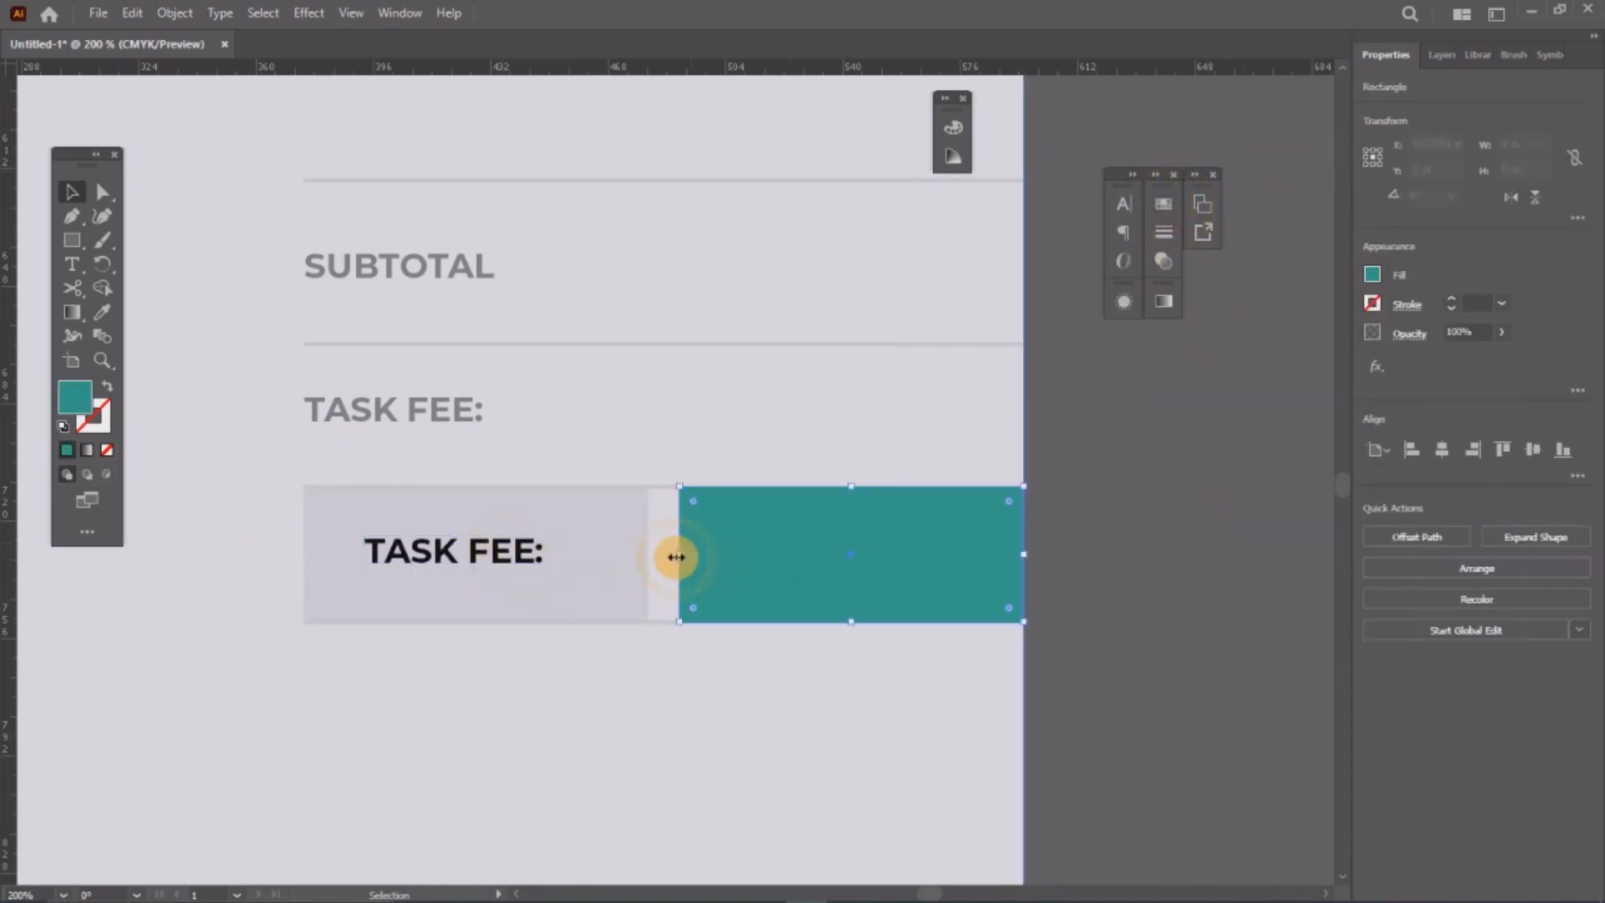
{"action": "left_click_drag", "start_coordinate": [678, 555], "coordinate": [637, 558]}
{"action": "left_click", "coordinate": [1121, 592]}
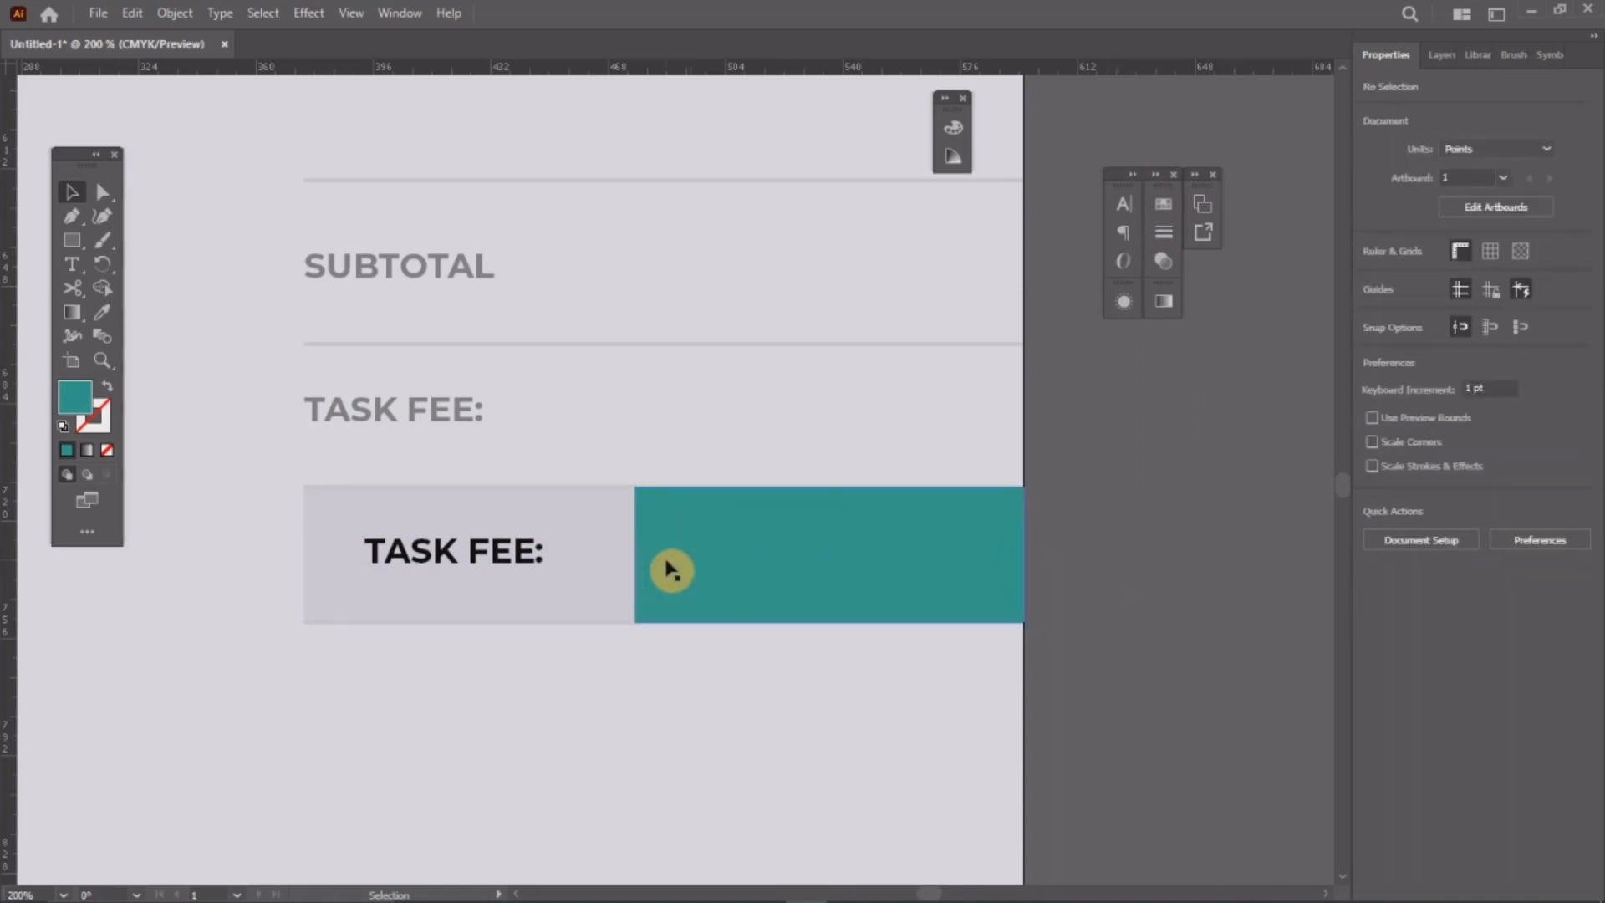
Step: Delete the thin lines along the top and bottom edges of the boxes
{"action": "scroll", "coordinate": [672, 569], "scroll_direction": "right", "scroll_amount": 1}
{"action": "scroll", "coordinate": [671, 571], "scroll_direction": "down", "scroll_amount": 4}
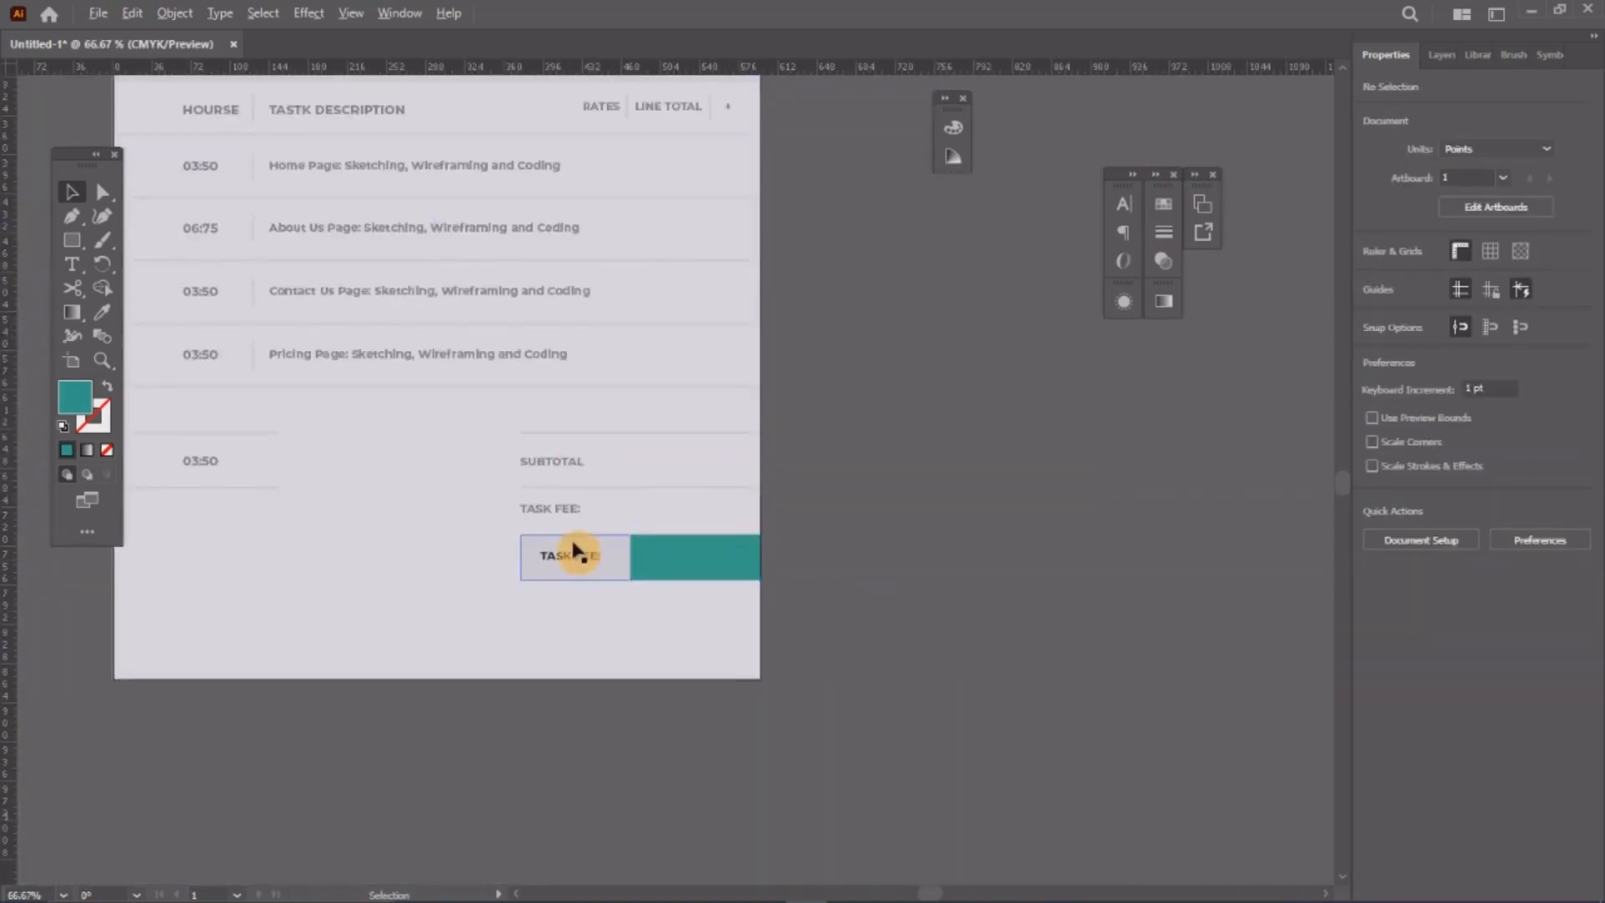
{"action": "scroll", "coordinate": [573, 545], "scroll_direction": "up", "scroll_amount": 5}
{"action": "scroll", "coordinate": [701, 525], "scroll_direction": "up", "scroll_amount": 6}
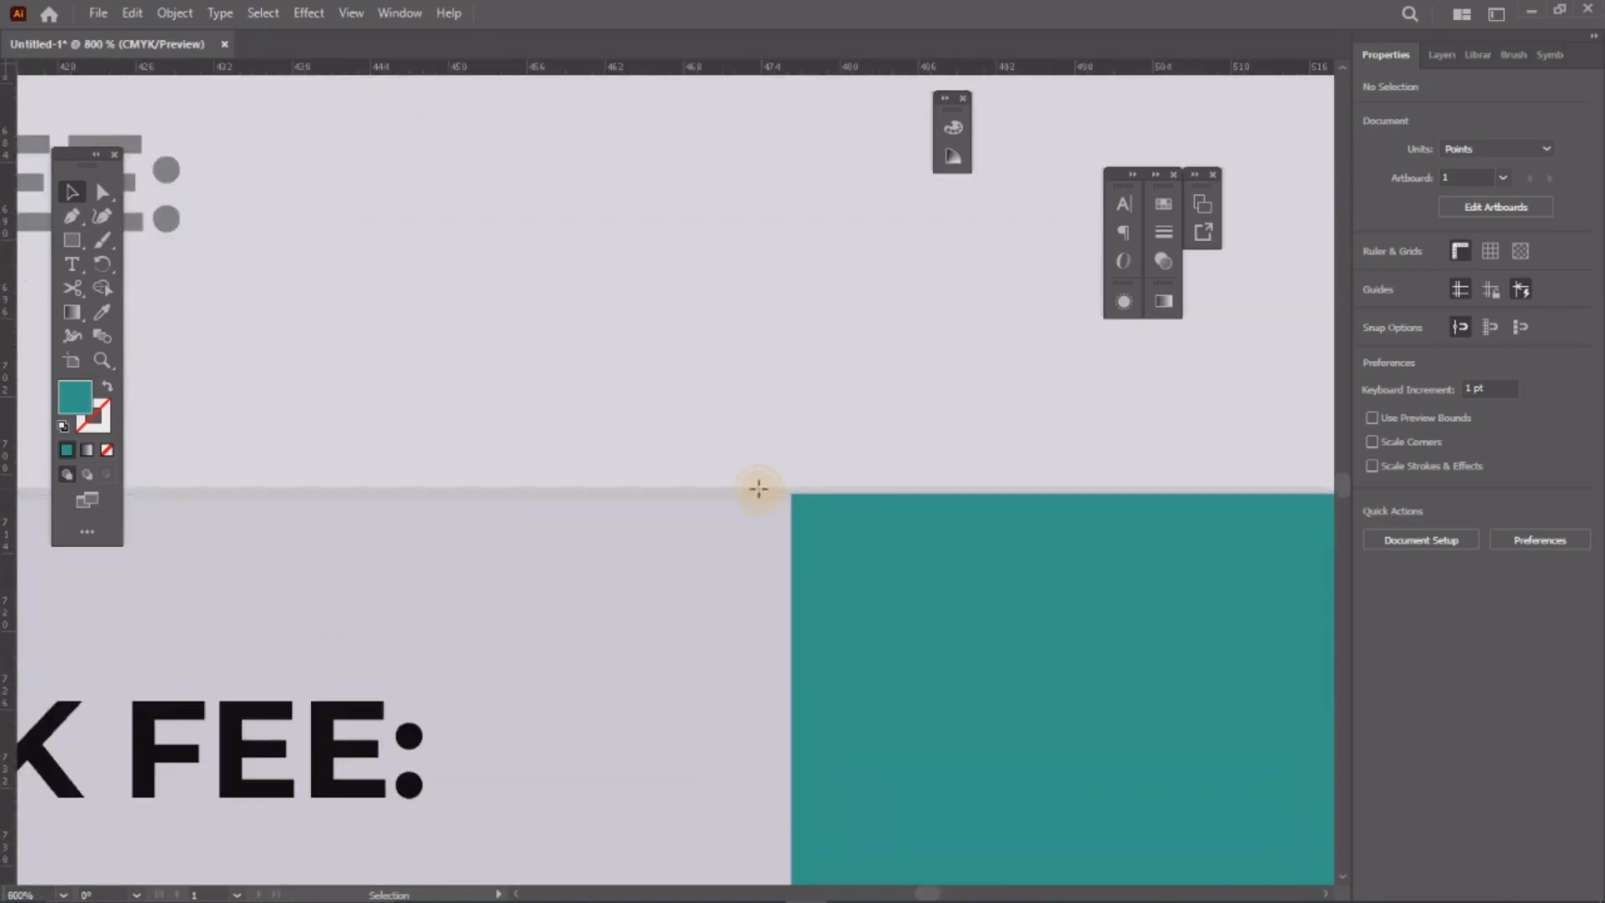
{"action": "left_click", "coordinate": [757, 495]}
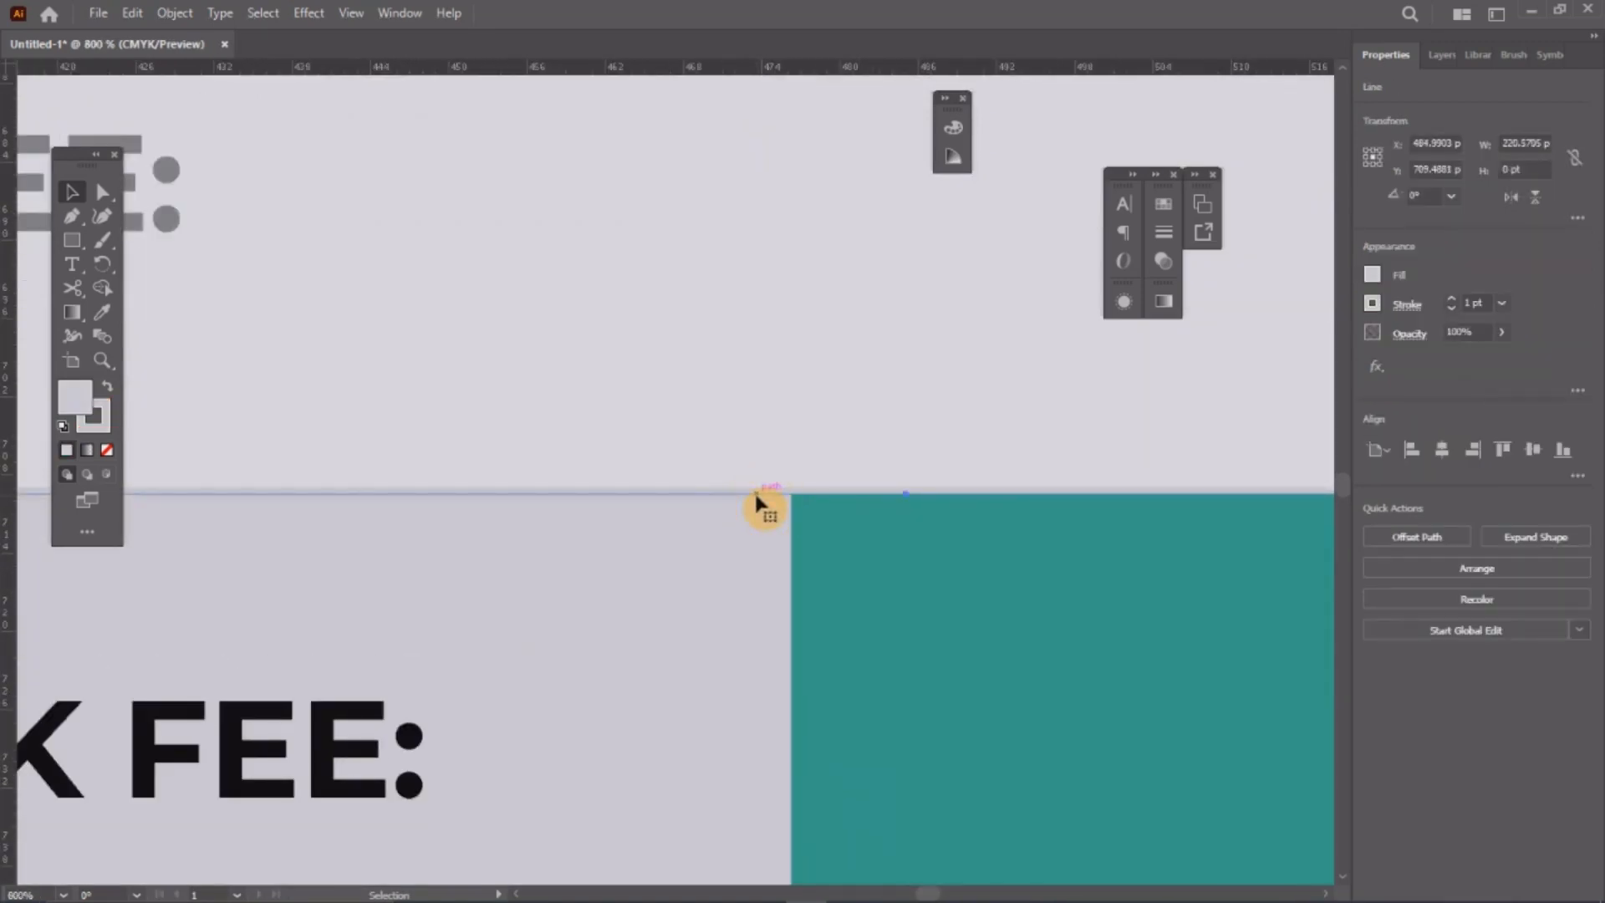
{"action": "key", "text": "Delete"}
{"action": "scroll", "coordinate": [767, 447], "scroll_direction": "down", "scroll_amount": 3}
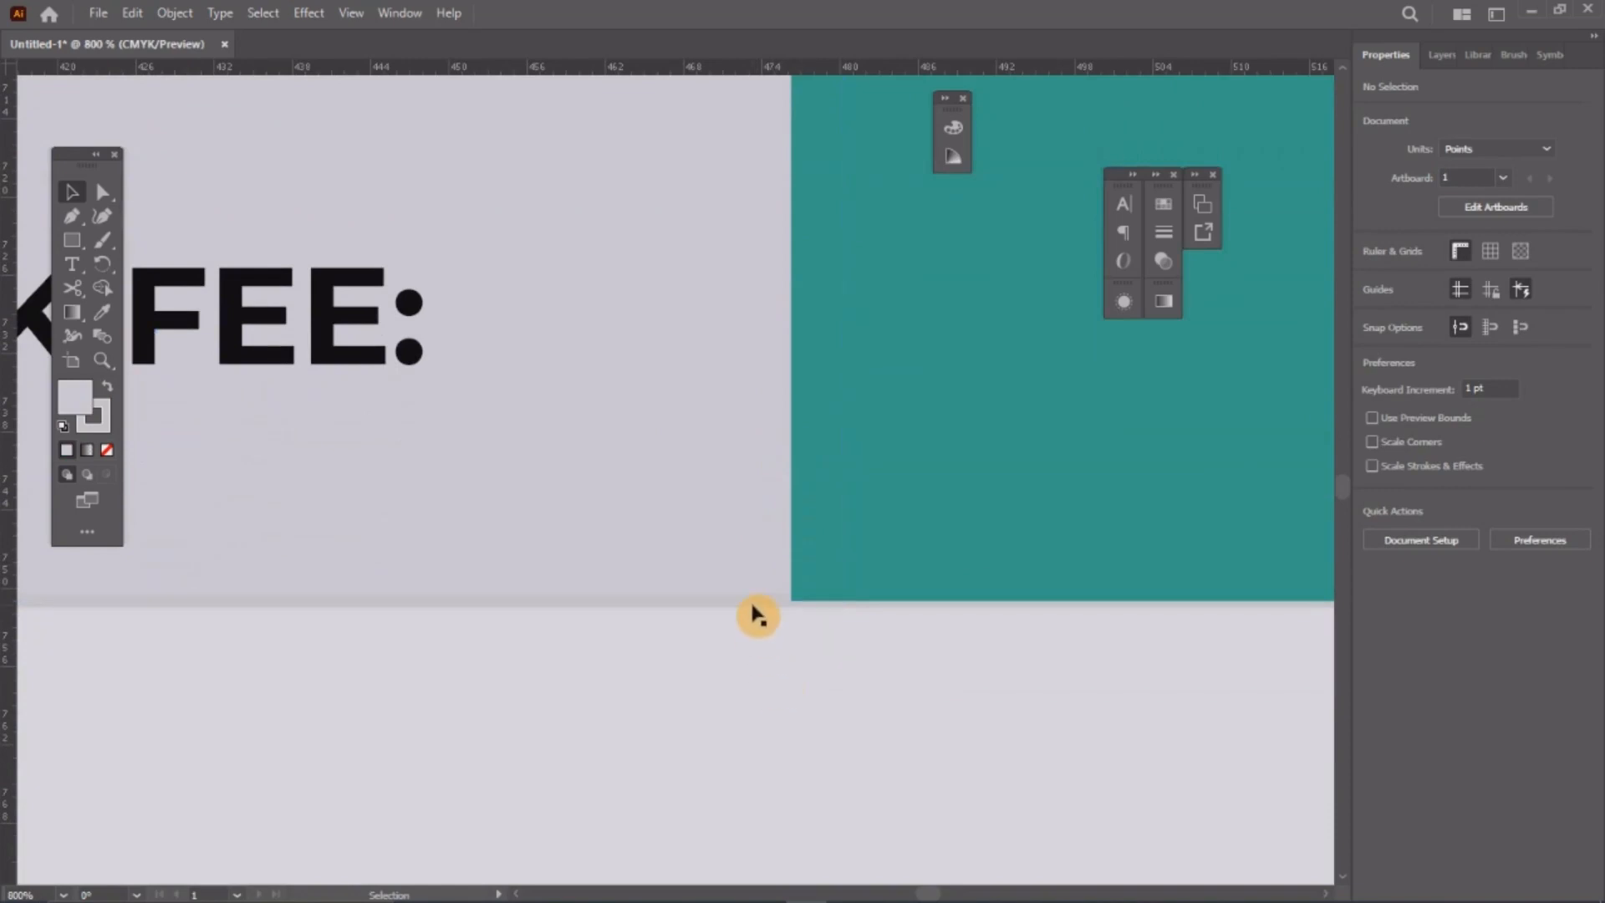
{"action": "left_click", "coordinate": [752, 599]}
{"action": "key", "text": "Delete"}
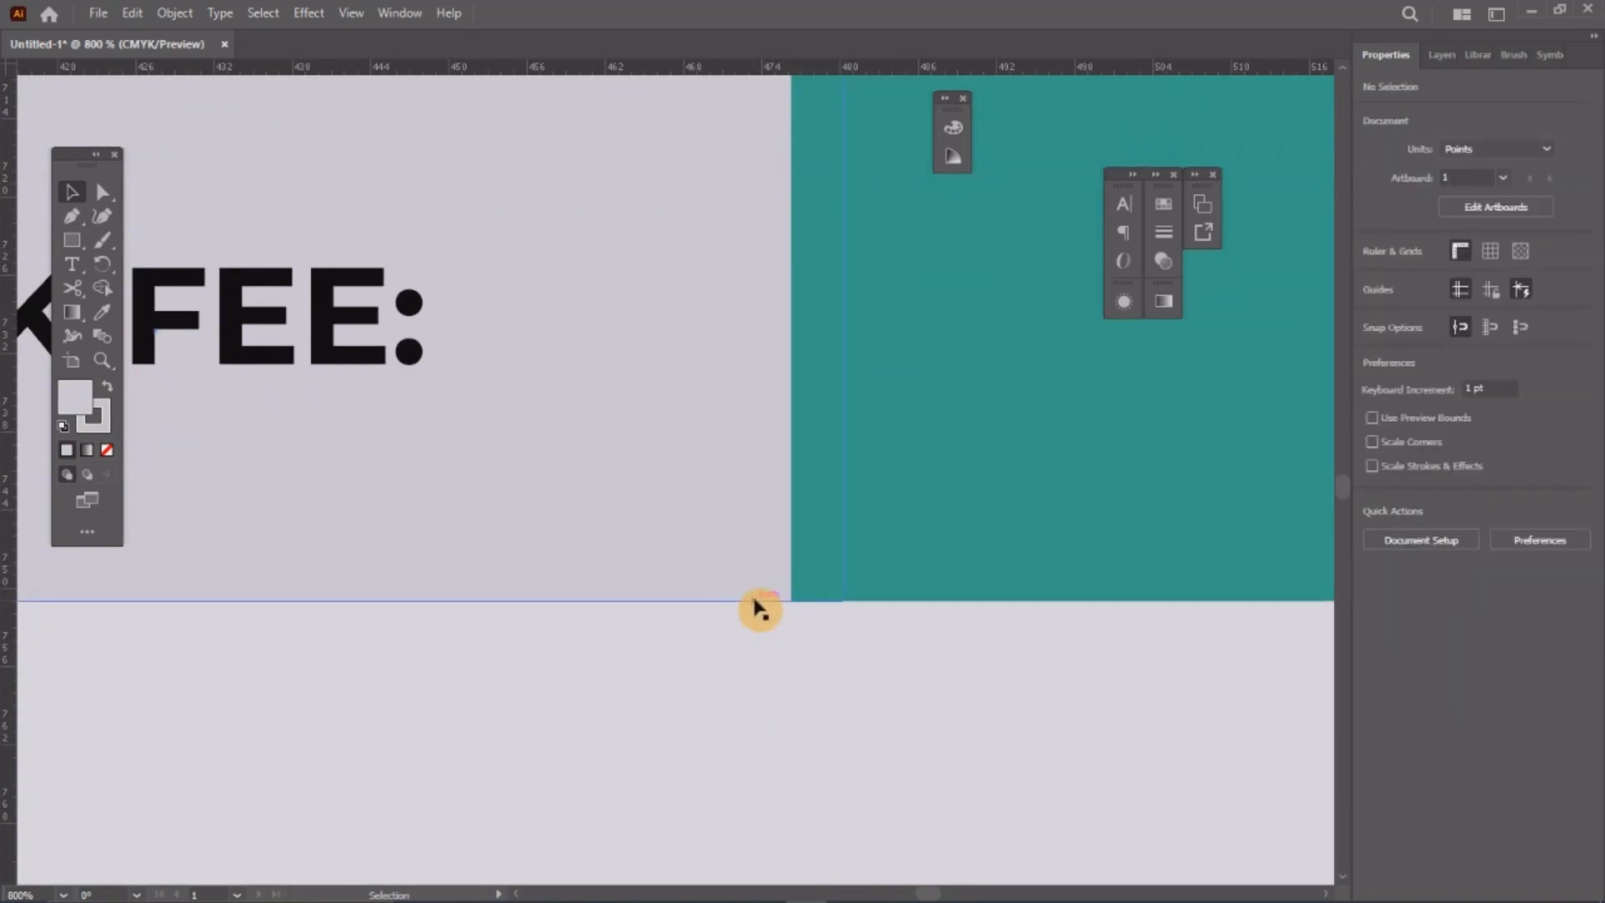
{"action": "scroll", "coordinate": [760, 609], "scroll_direction": "down", "scroll_amount": 8}
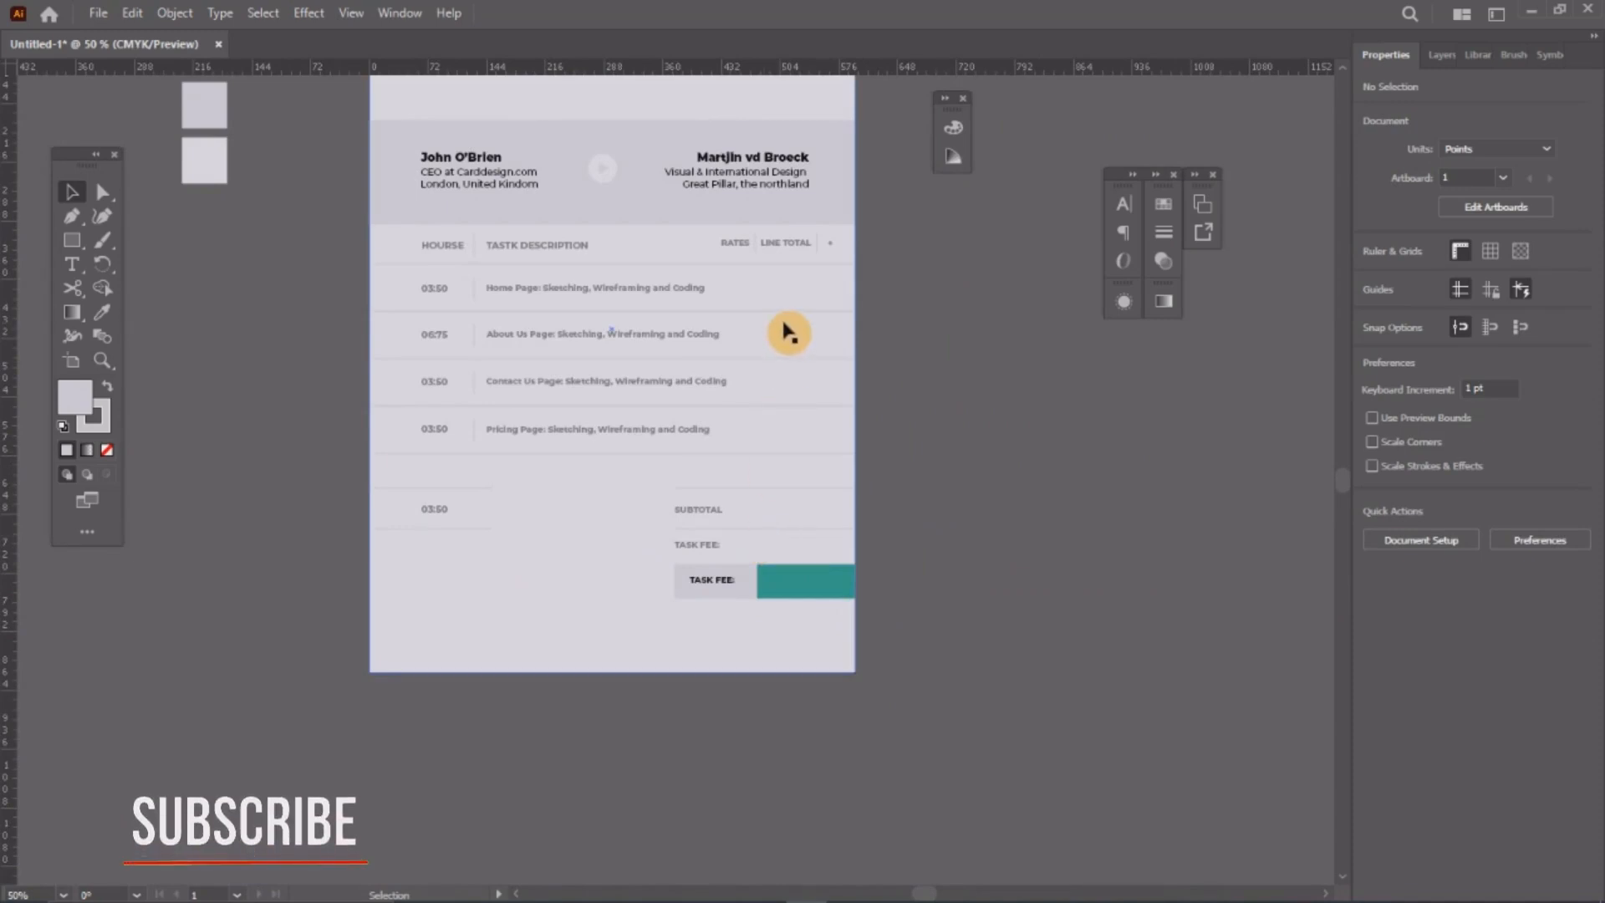
Step: Copy the RATES and LINE TOTAL headings down into the Home Page row
{"action": "scroll", "coordinate": [753, 280], "scroll_direction": "up", "scroll_amount": 3}
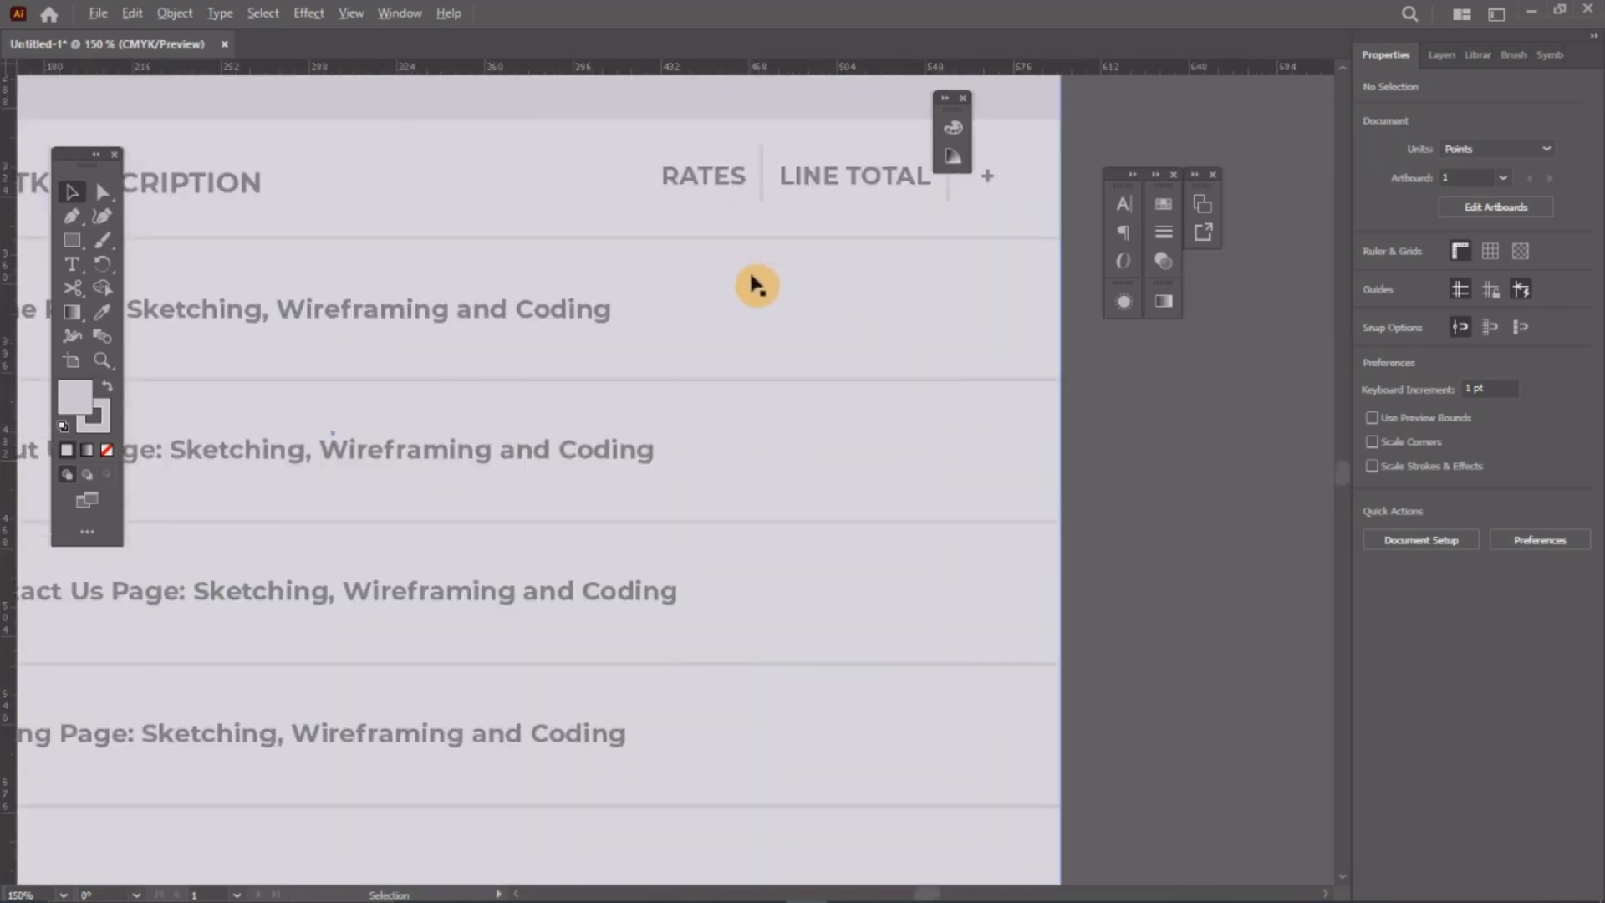
{"action": "left_click", "coordinate": [763, 180]}
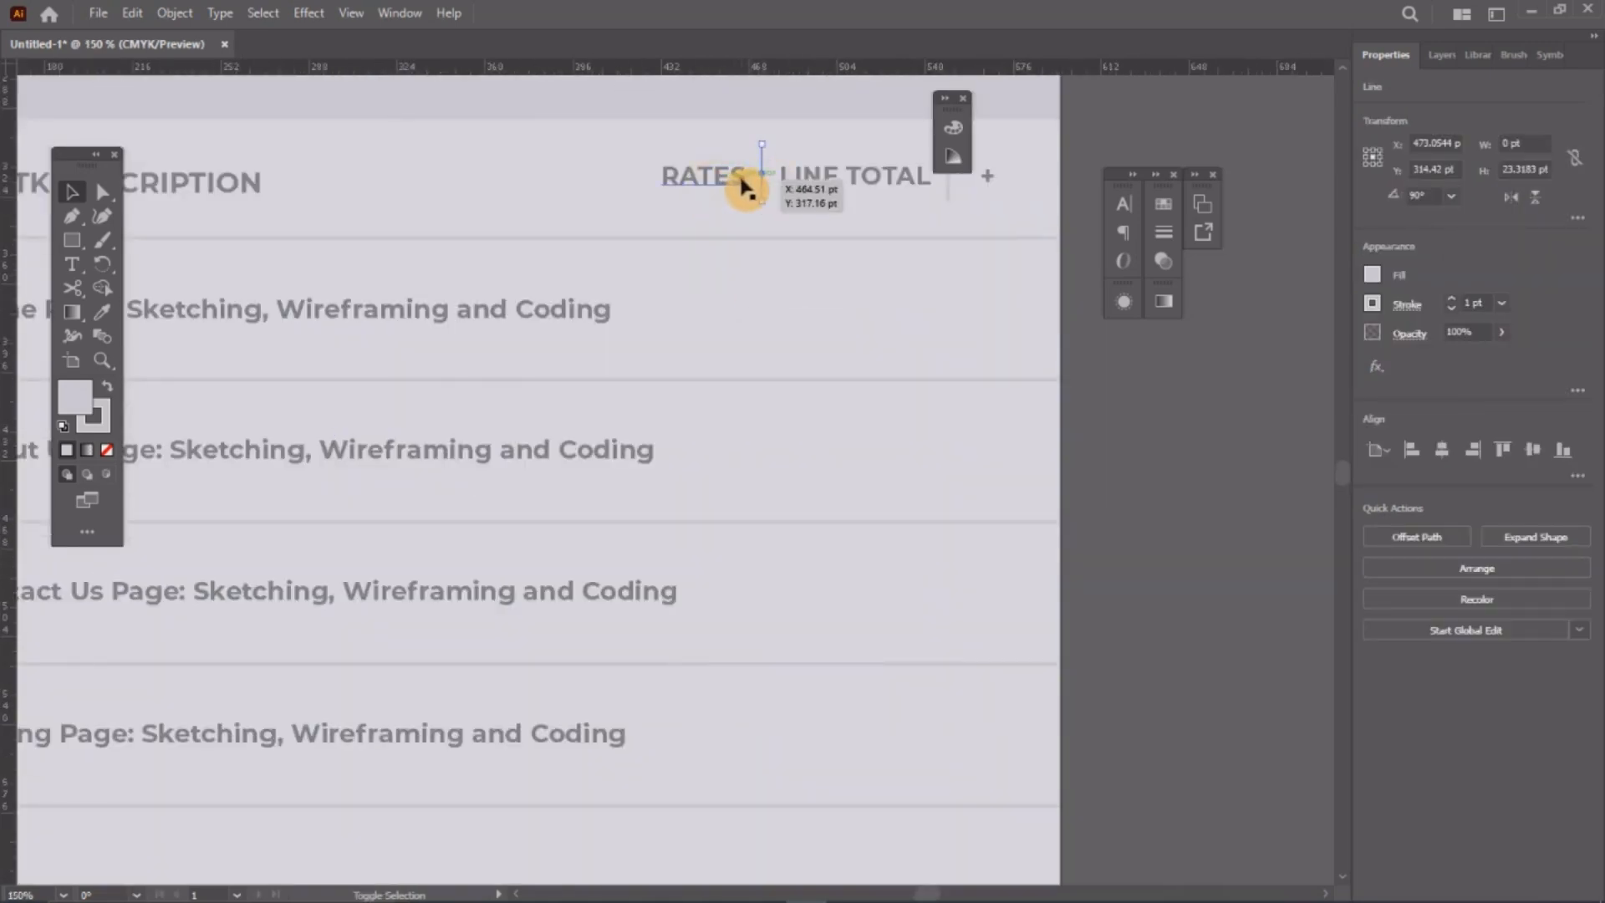
{"action": "left_click", "coordinate": [739, 174], "text": "shift"}
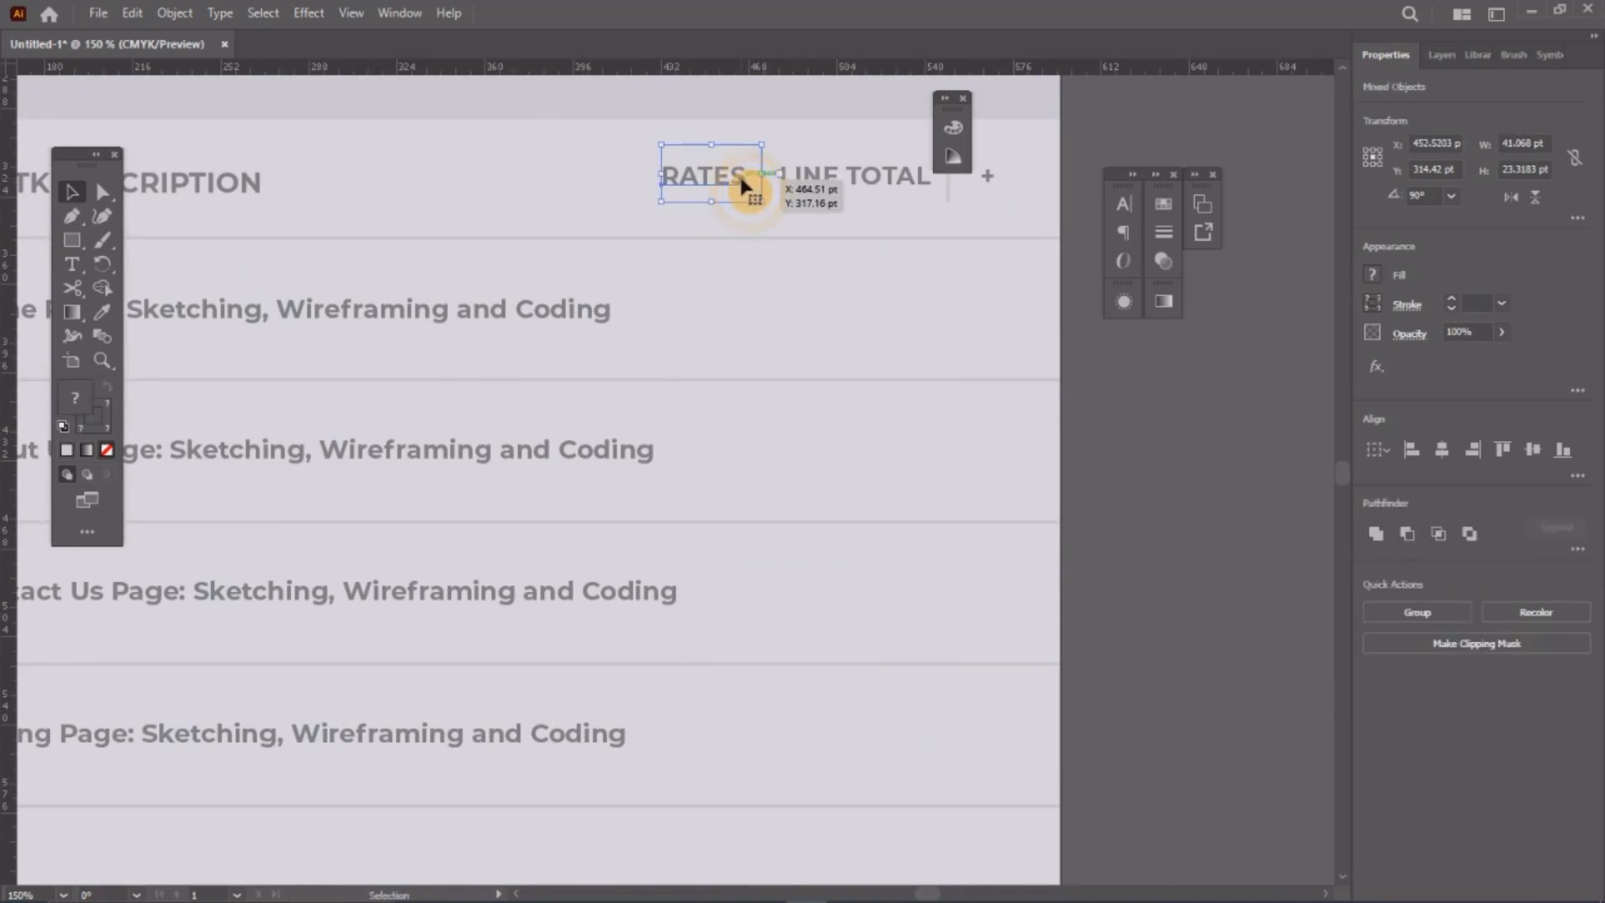
{"action": "left_click_drag", "start_coordinate": [739, 175], "coordinate": [741, 315]}
{"action": "scroll", "coordinate": [624, 379], "scroll_direction": "right", "scroll_amount": 1}
{"action": "scroll", "coordinate": [627, 369], "scroll_direction": "down", "scroll_amount": 2}
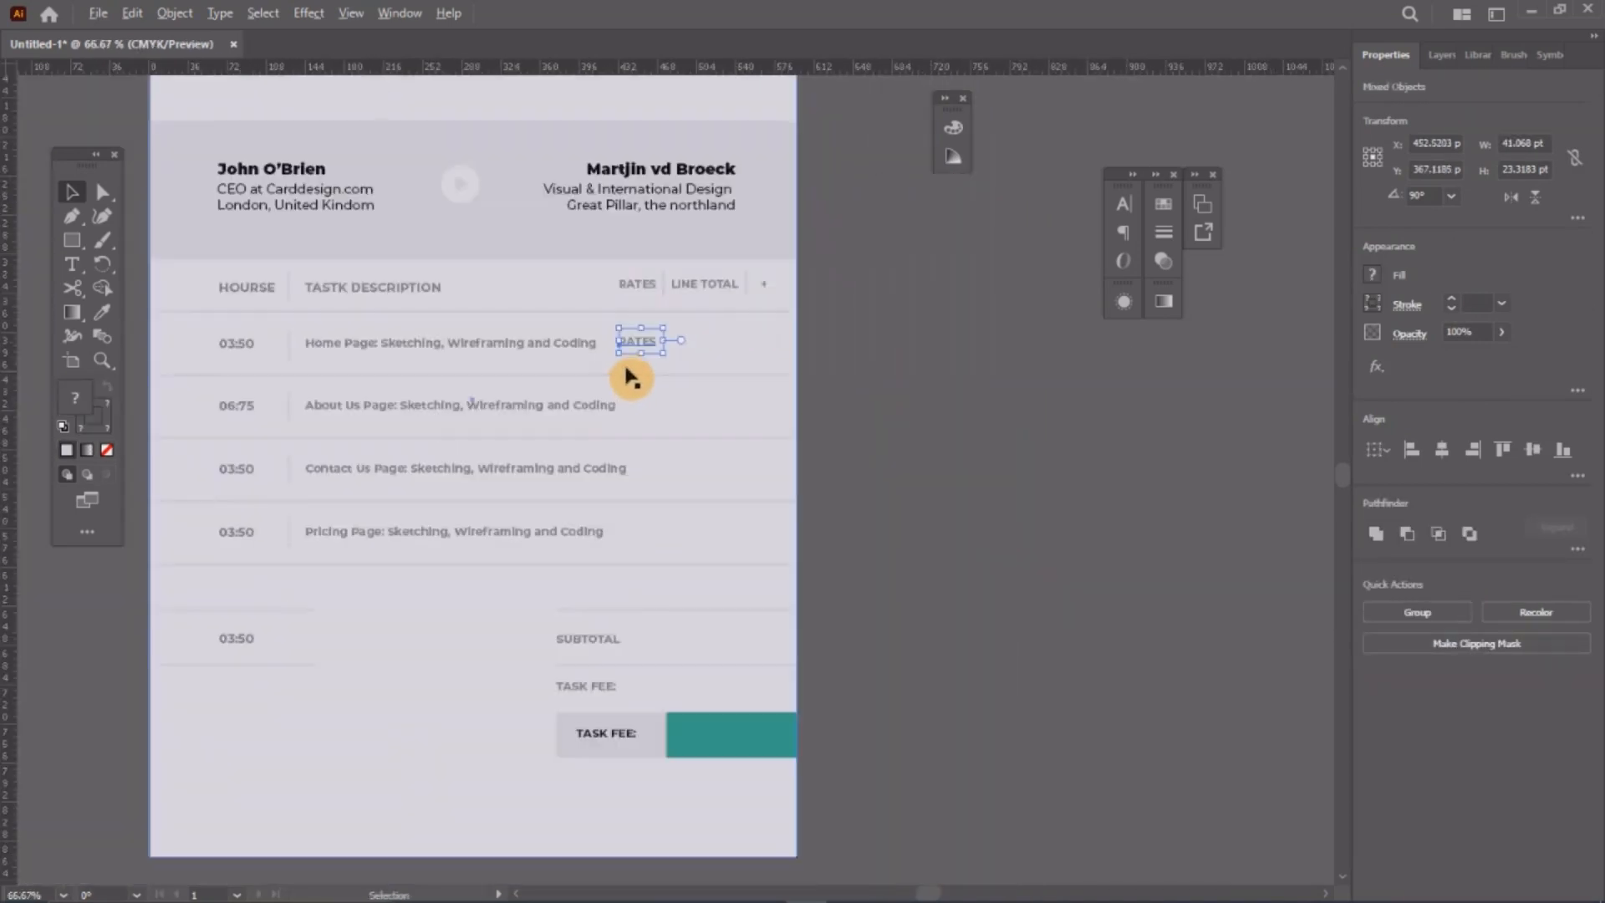
{"action": "key", "text": "ctrl+z"}
{"action": "left_click_drag", "start_coordinate": [870, 269], "coordinate": [583, 285]}
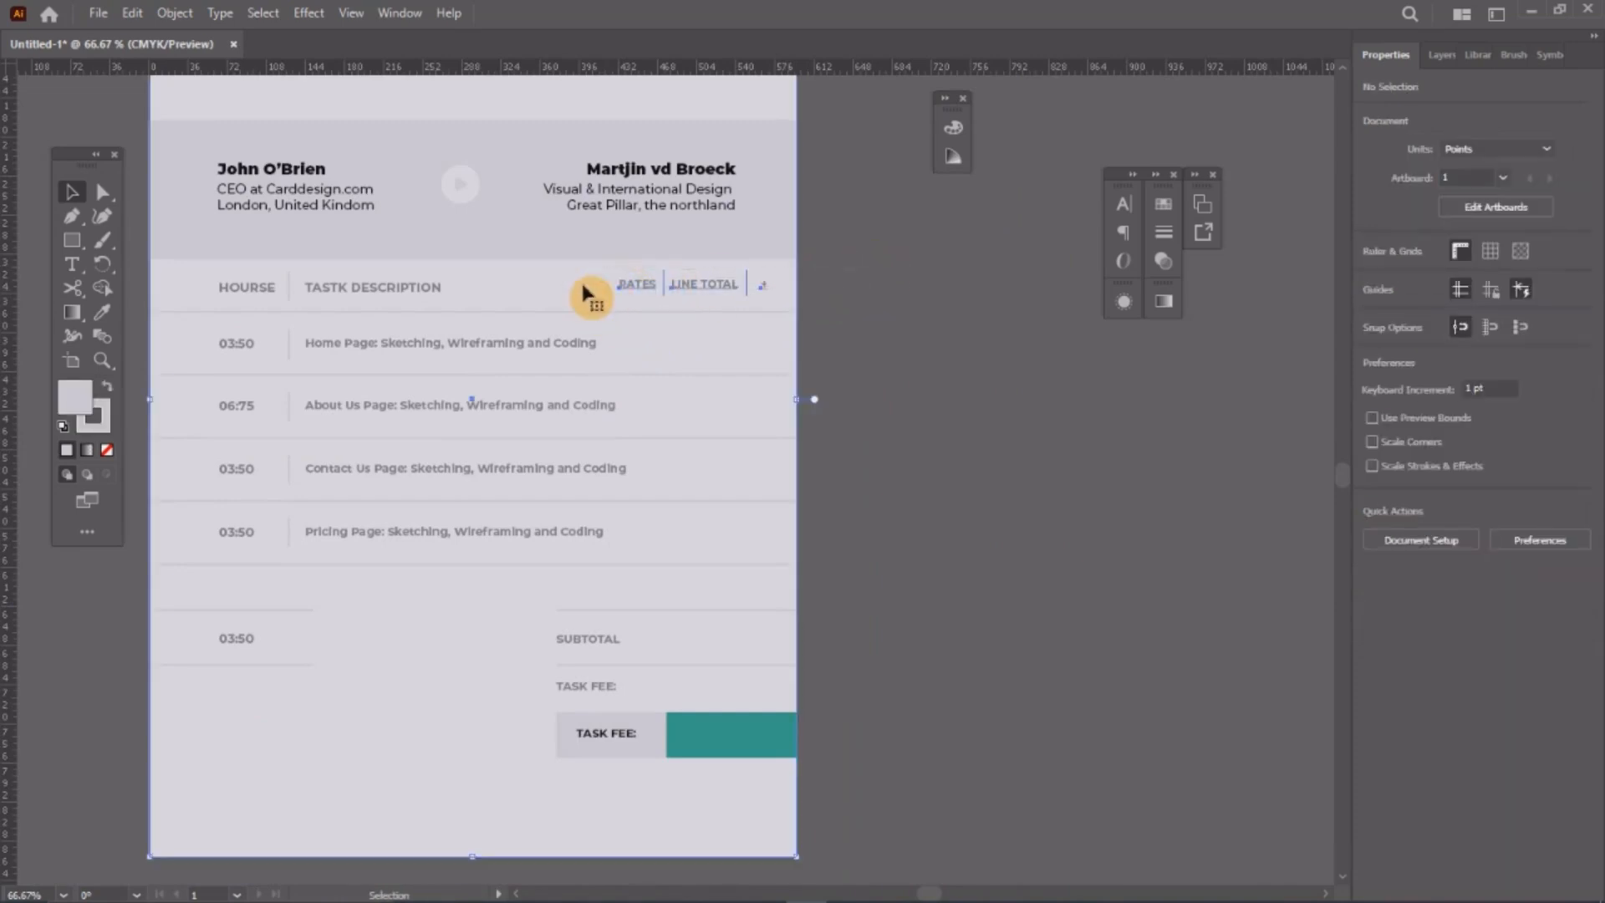
{"action": "left_click", "coordinate": [684, 292], "text": "shift"}
{"action": "left_click_drag", "start_coordinate": [684, 292], "coordinate": [729, 351]}
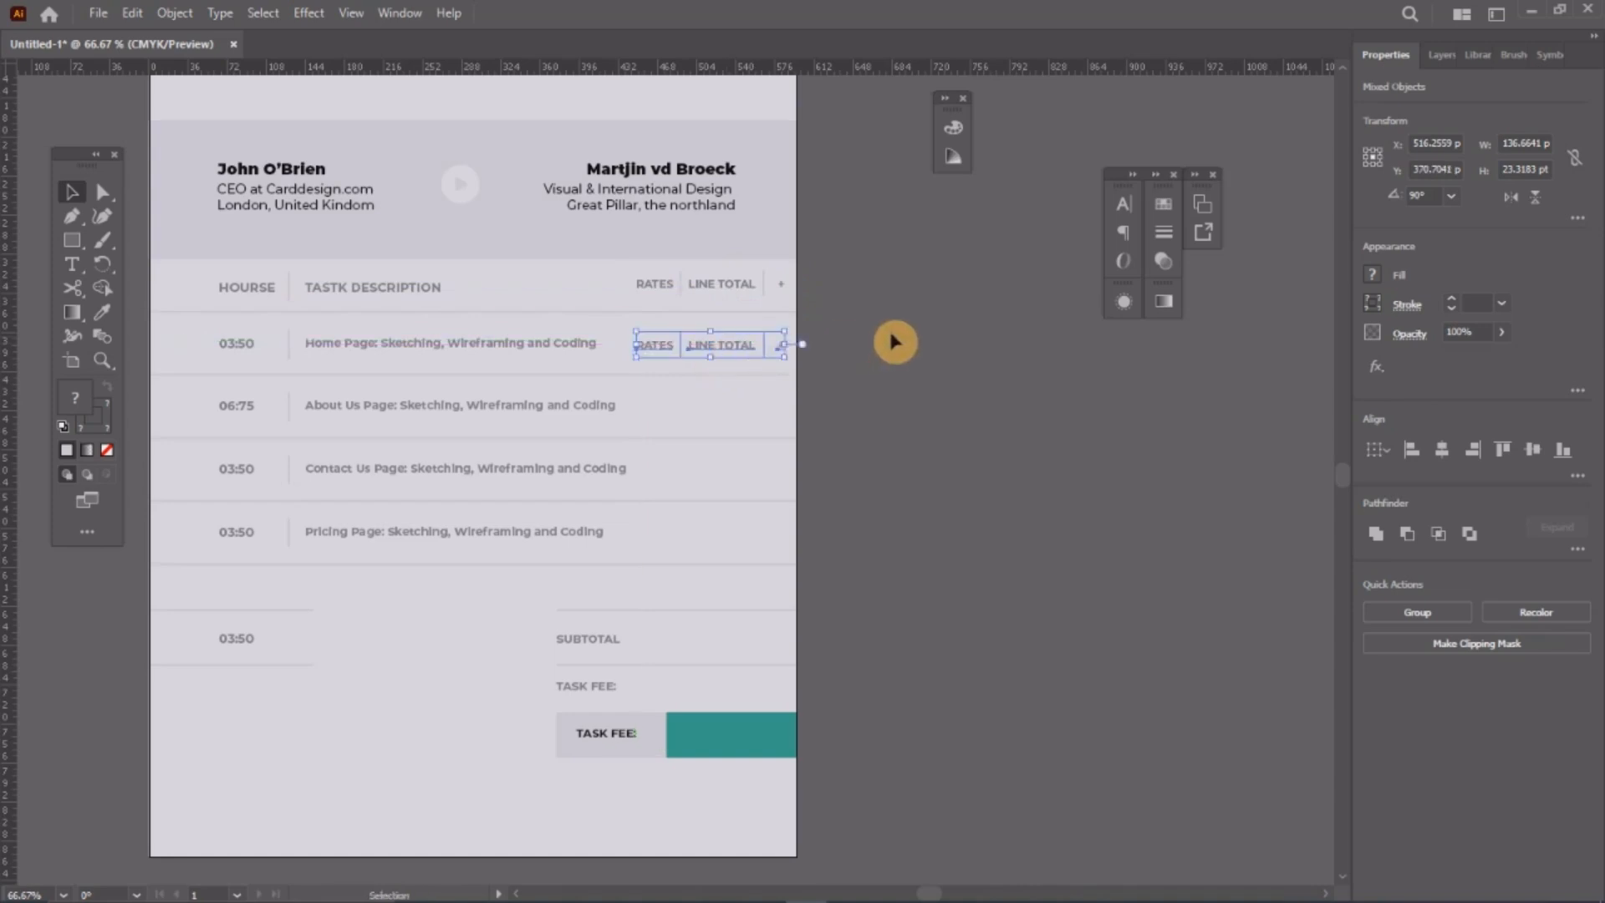
{"action": "left_click", "coordinate": [938, 324]}
{"action": "scroll", "coordinate": [681, 351], "scroll_direction": "up", "scroll_amount": 4}
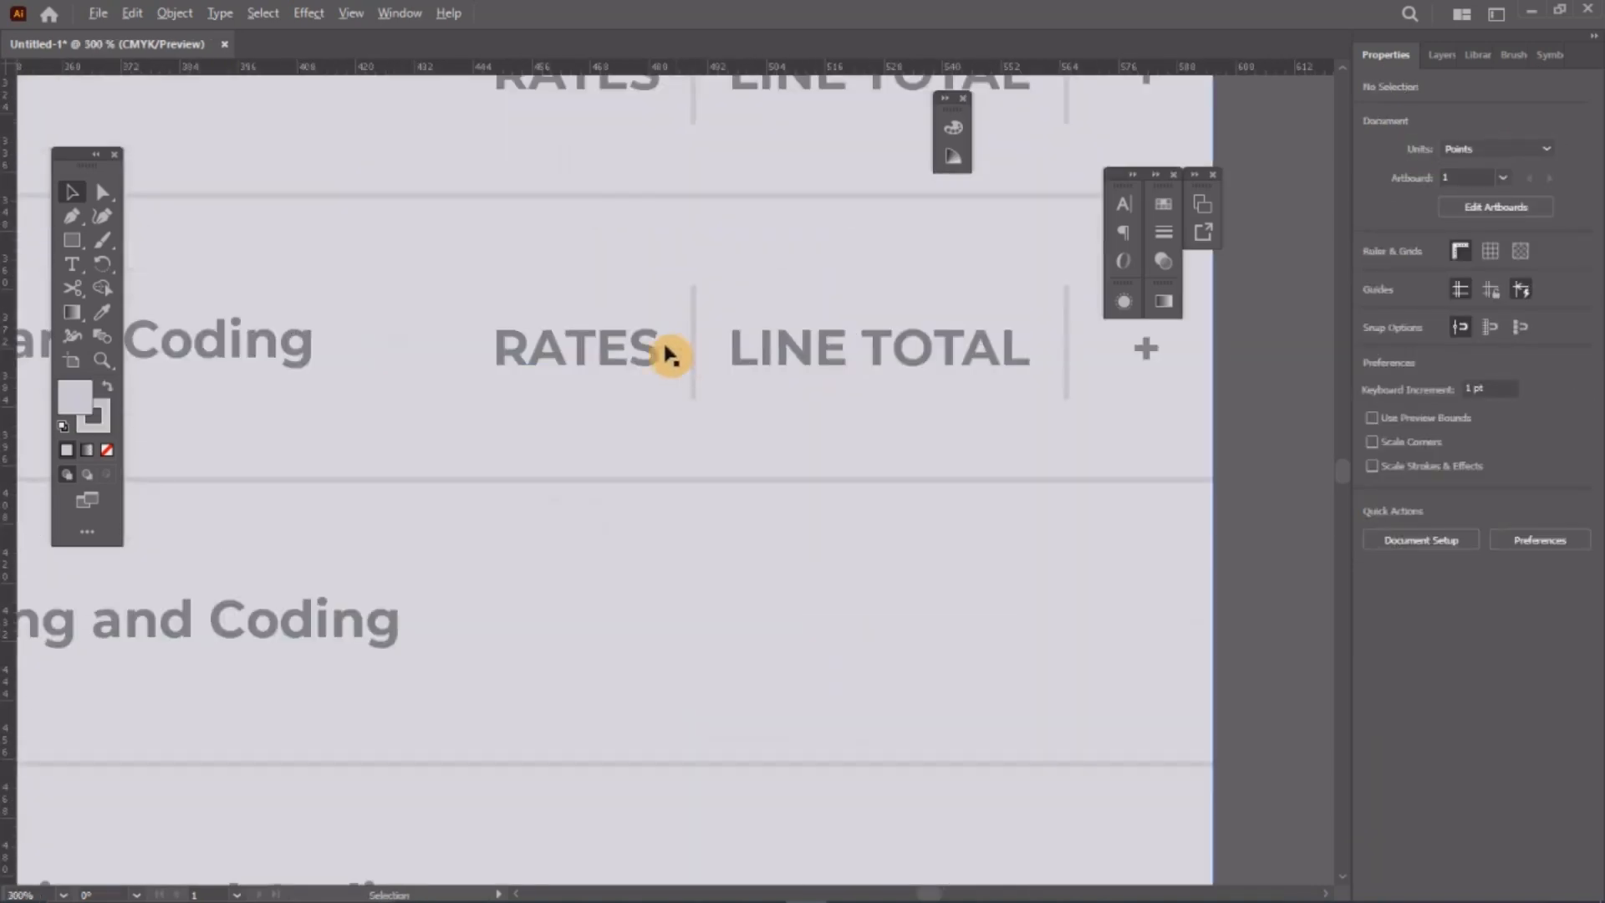
Step: Retype the copied headings as £50.00 and £175.00
{"action": "key", "text": "t"}
{"action": "double_click", "coordinate": [649, 347]}
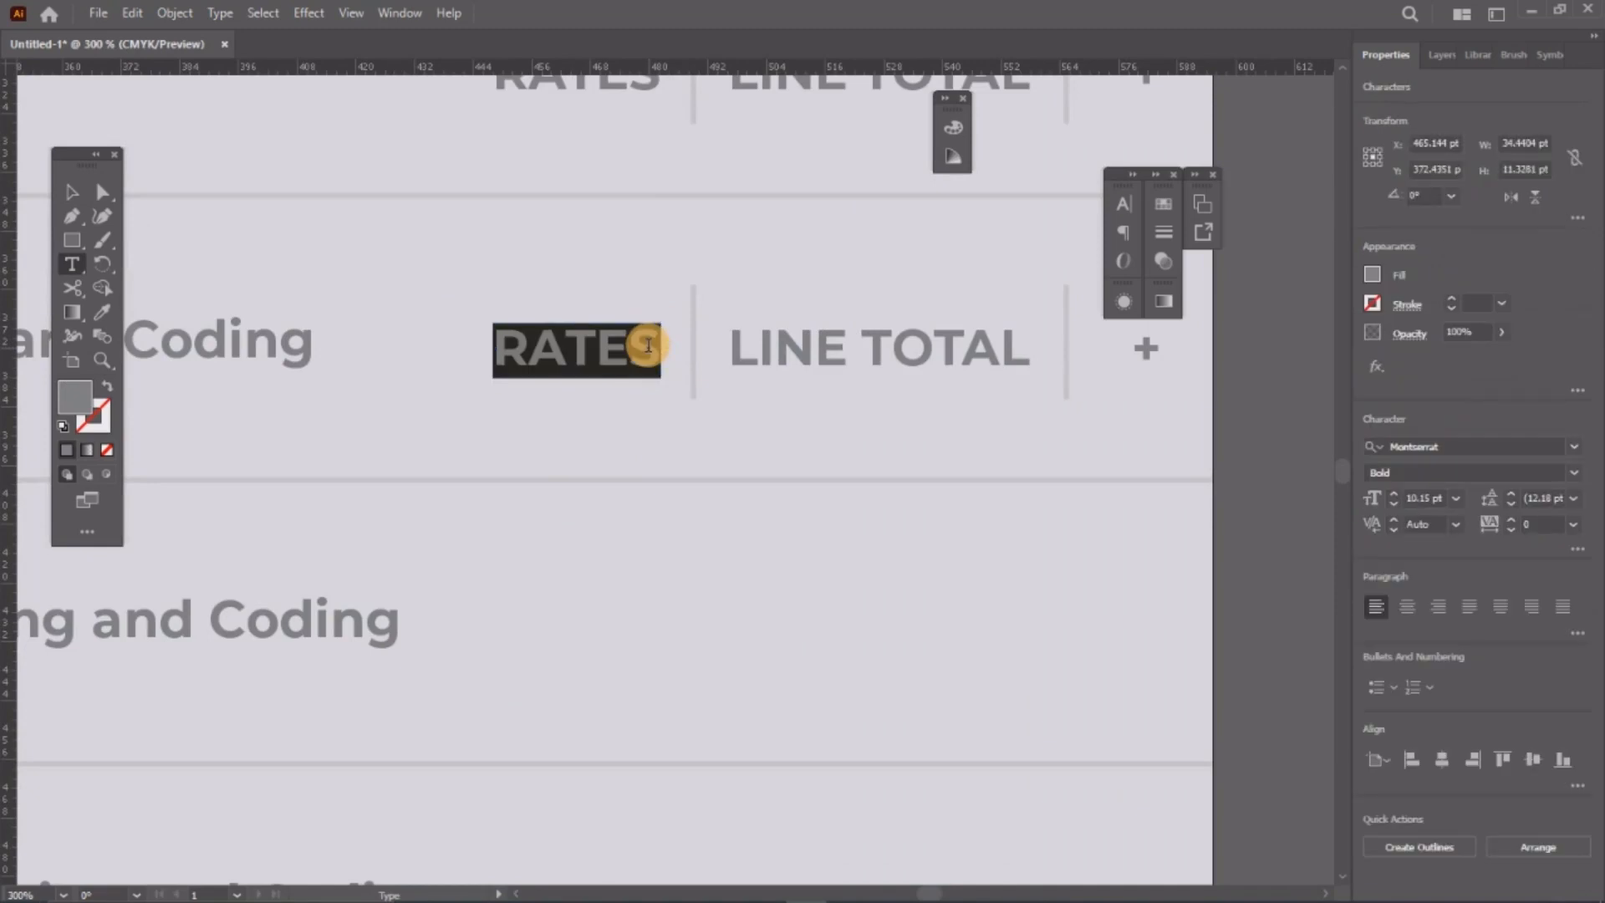
{"action": "type", "text": "£50."}
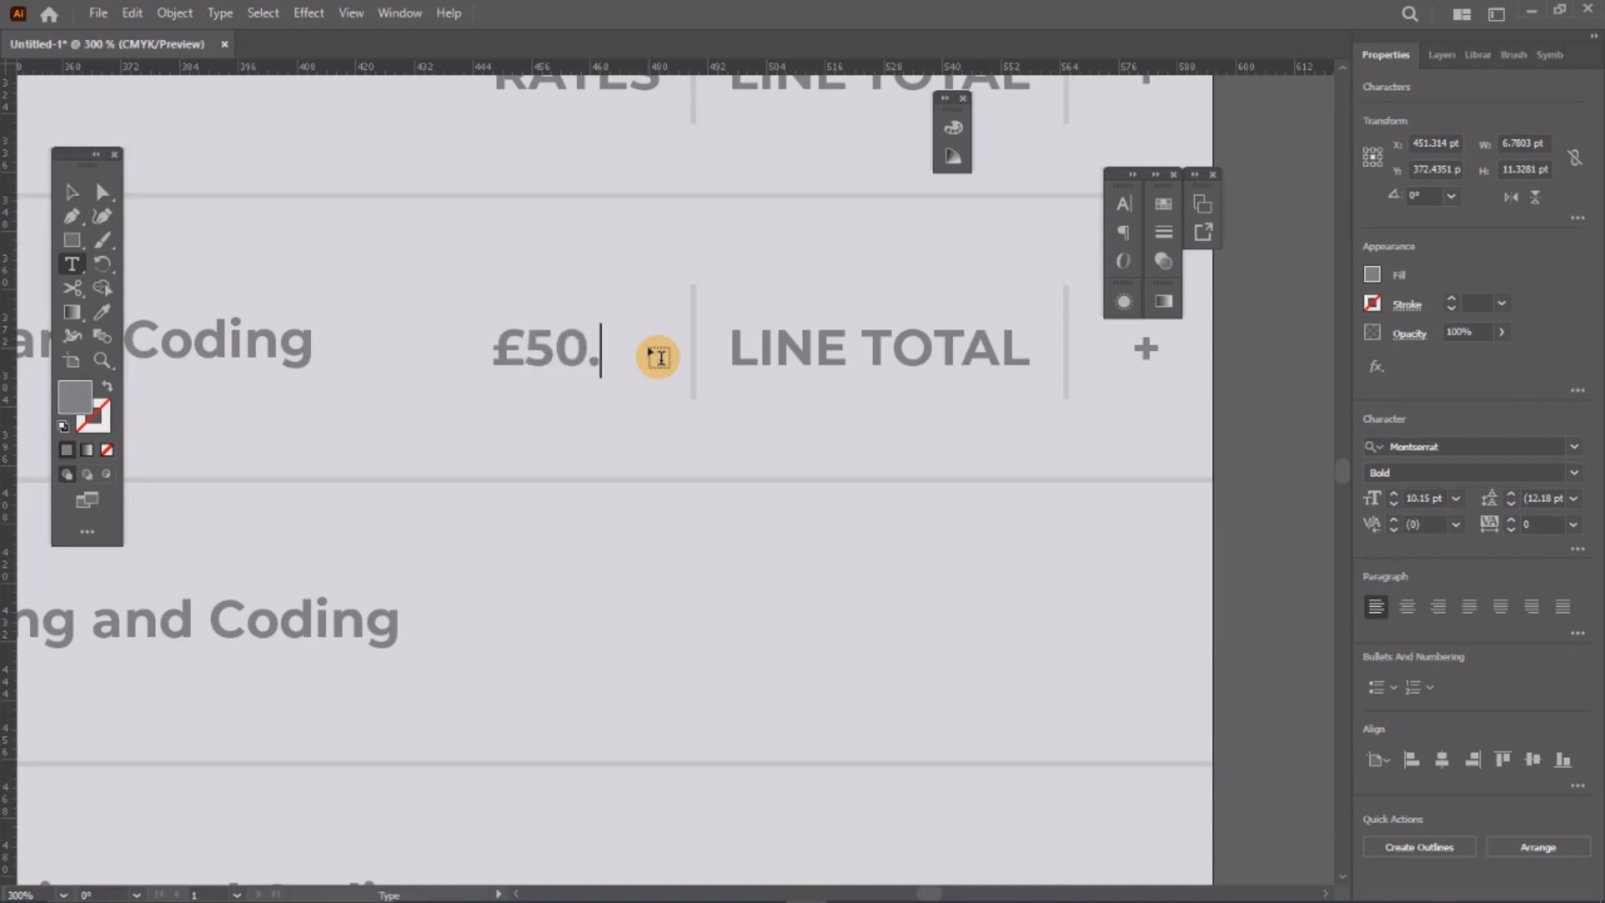
{"action": "type", "text": "00"}
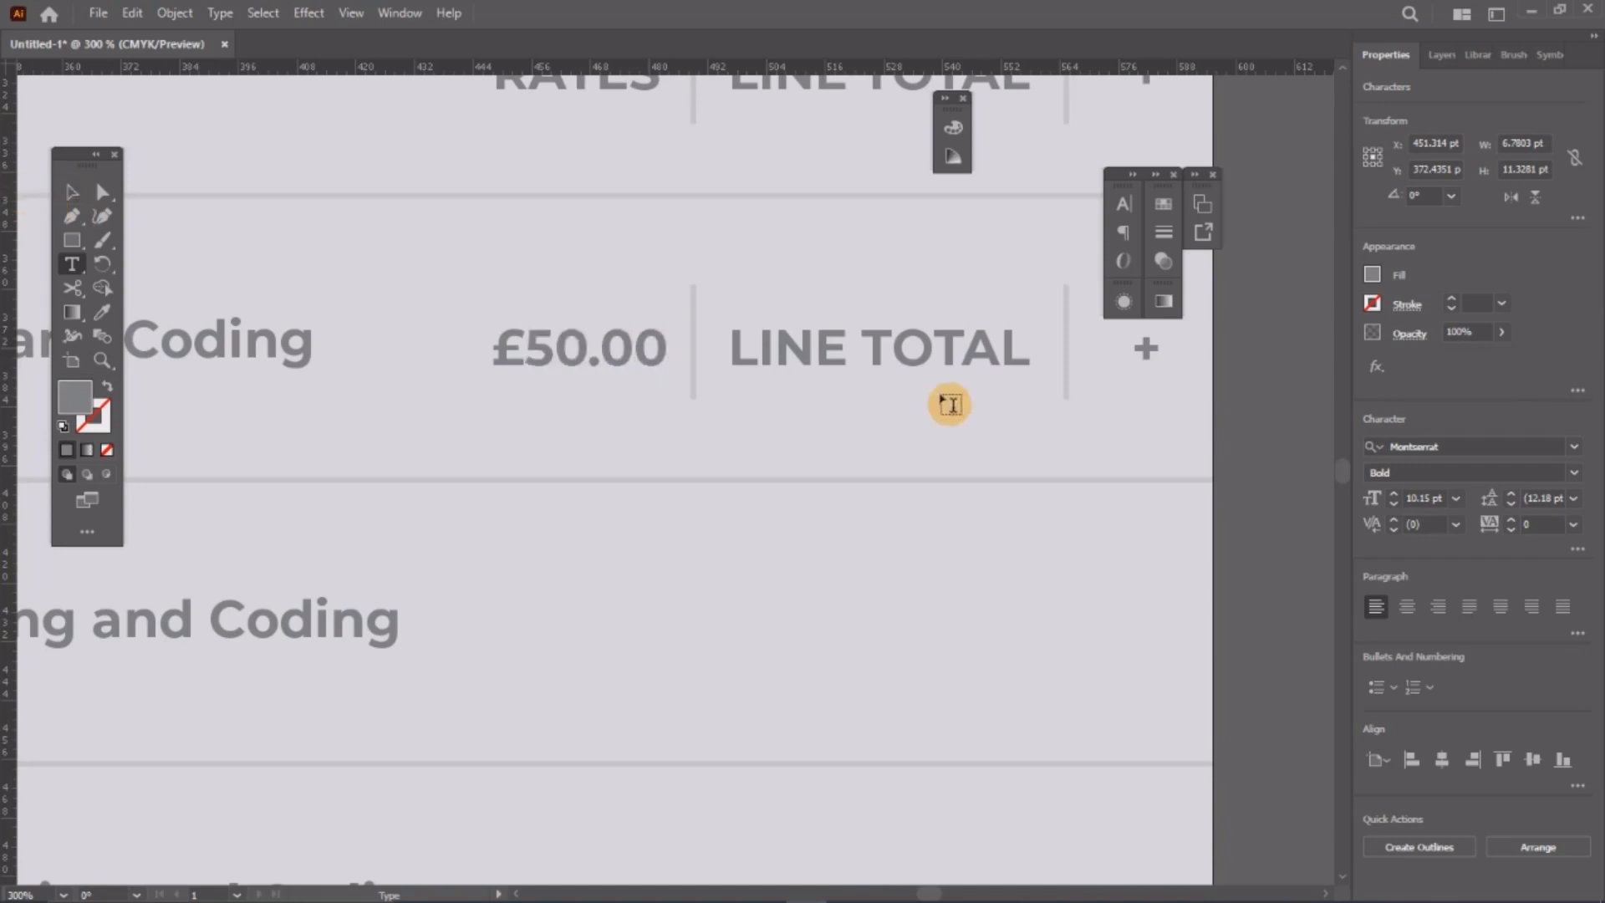
{"action": "triple_click", "coordinate": [808, 346]}
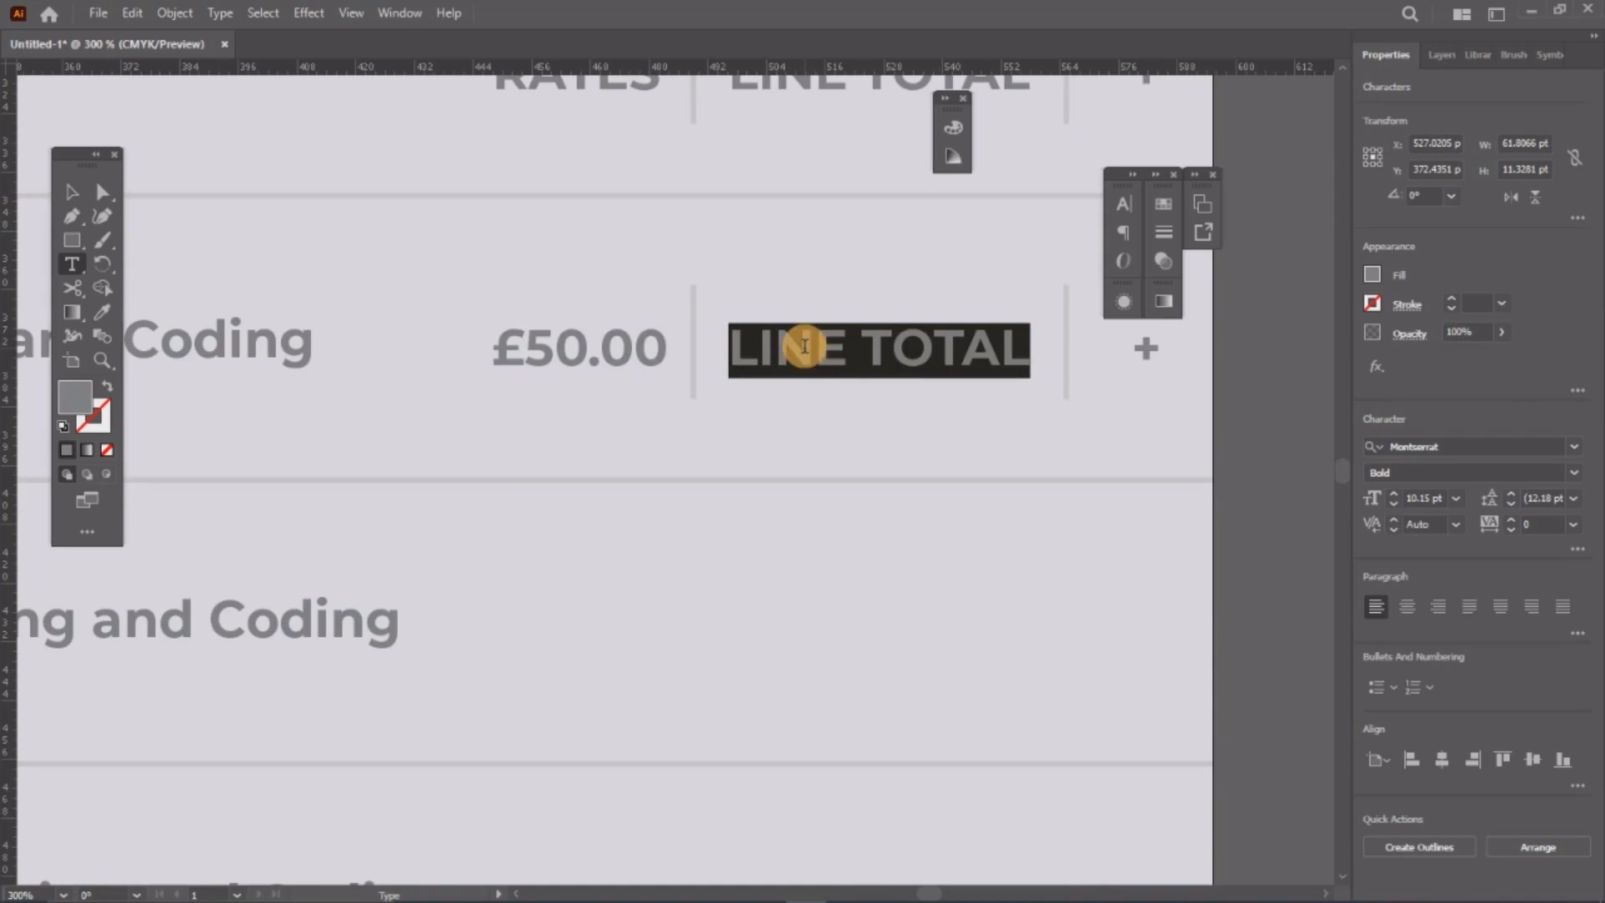
{"action": "type", "text": "£175"}
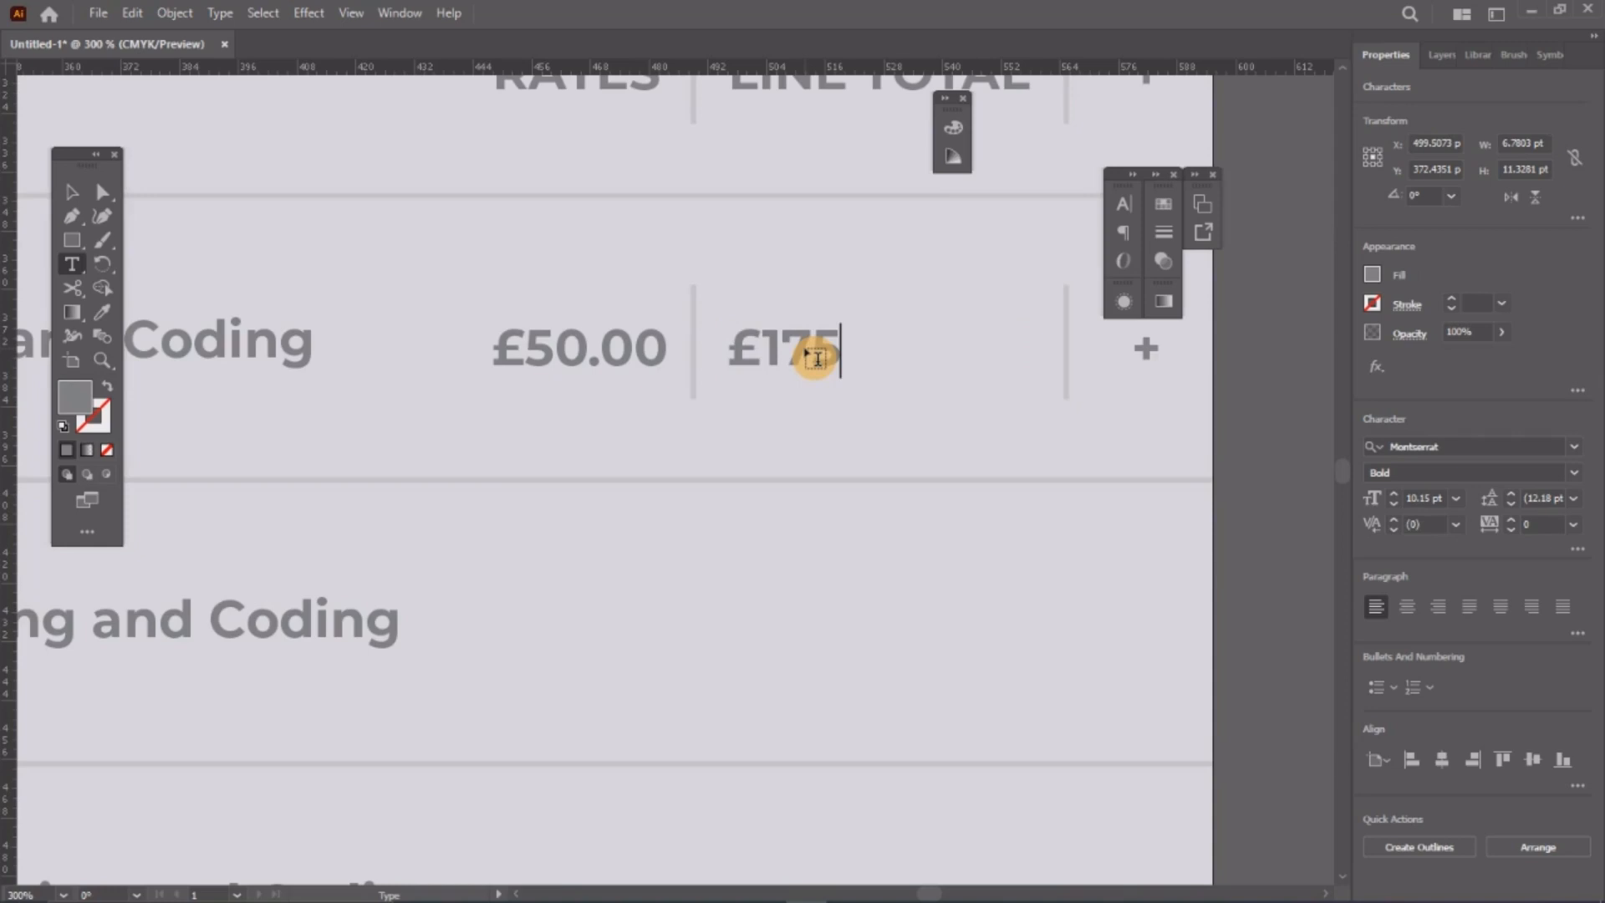
{"action": "type", "text": ".00"}
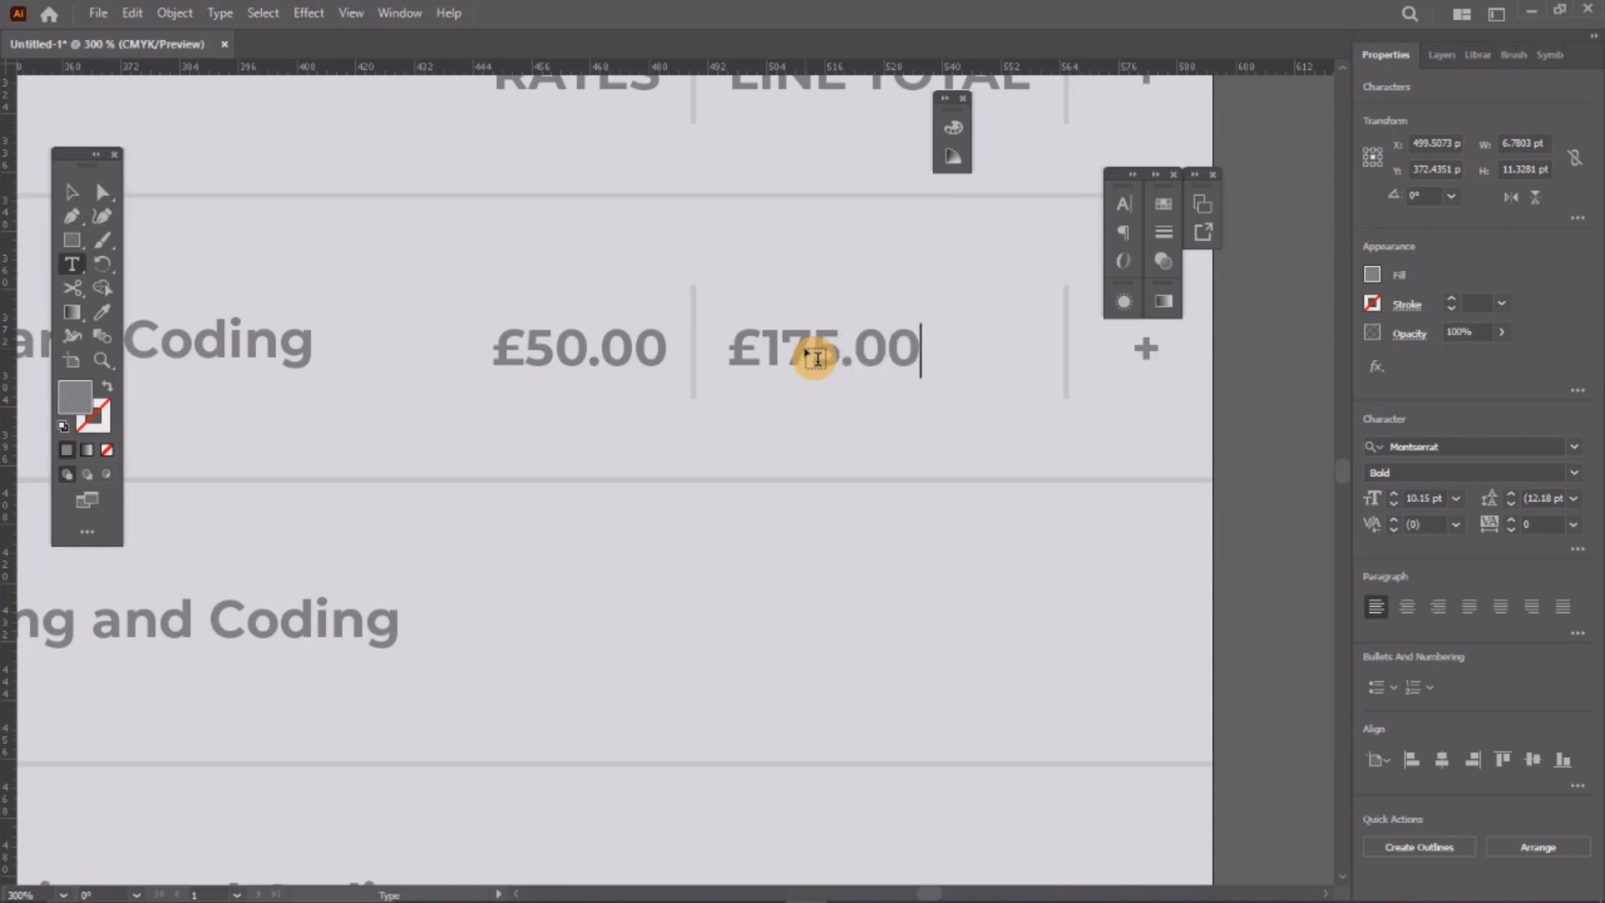
{"action": "left_click", "coordinate": [67, 189]}
{"action": "scroll", "coordinate": [679, 361], "scroll_direction": "right", "scroll_amount": 1}
{"action": "scroll", "coordinate": [679, 361], "scroll_direction": "down", "scroll_amount": 4}
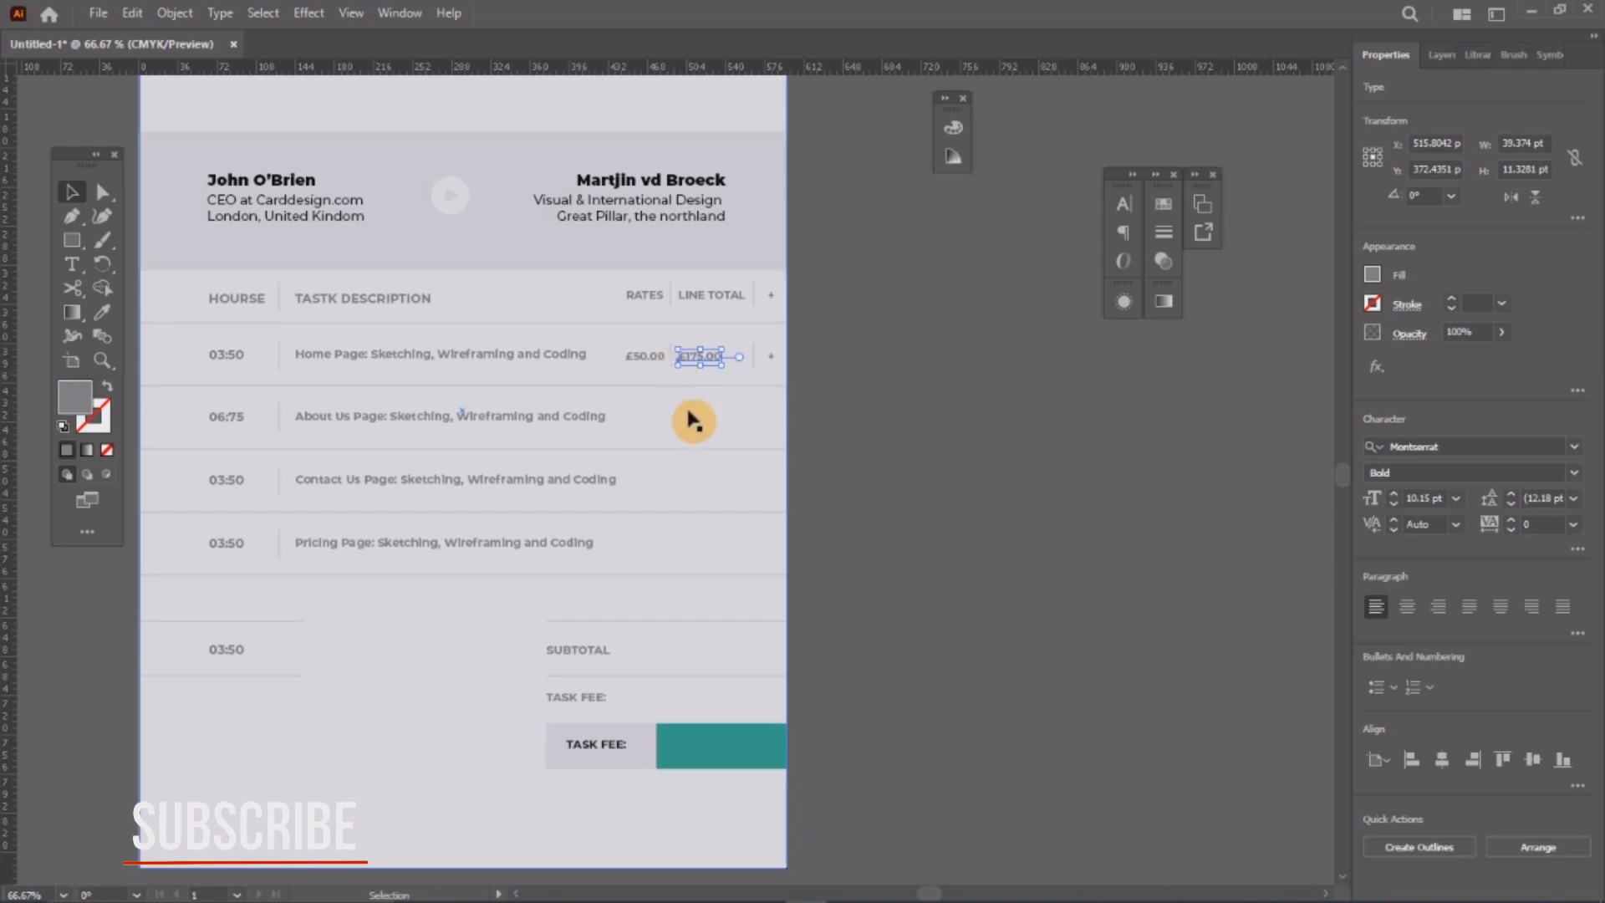
{"action": "scroll", "coordinate": [693, 416], "scroll_direction": "up", "scroll_amount": 1}
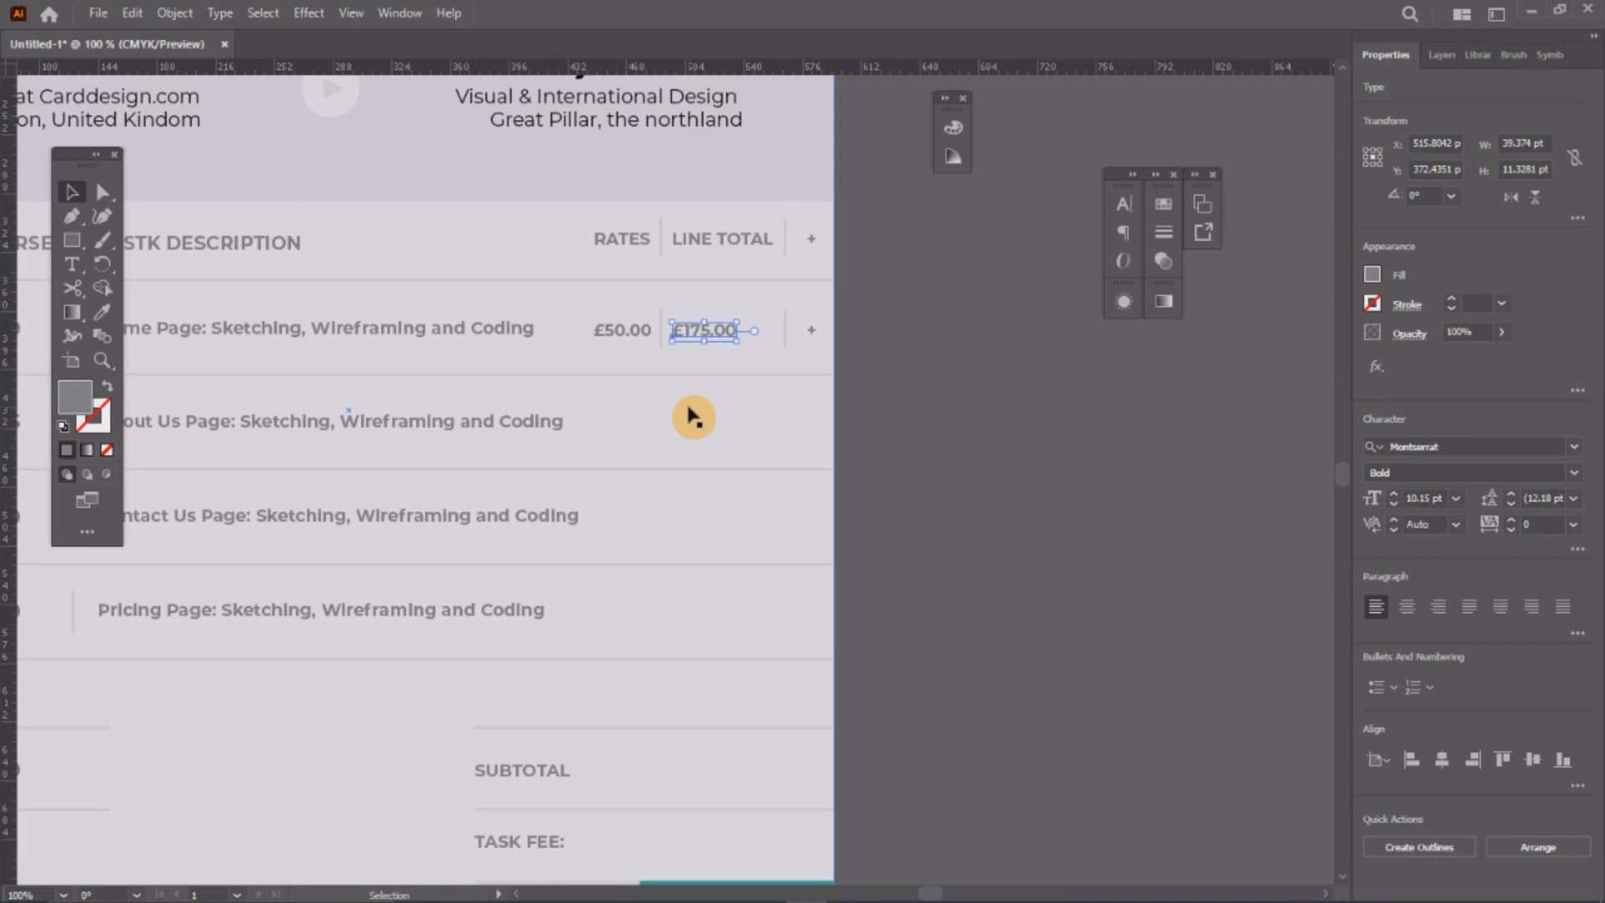
Step: Copy the first row's £50.00 rate and £175.00 total down to the About Us, Contact Us and Pricing Page rows
{"action": "left_click_drag", "start_coordinate": [925, 303], "coordinate": [583, 358]}
{"action": "left_click", "coordinate": [653, 409], "text": "shift"}
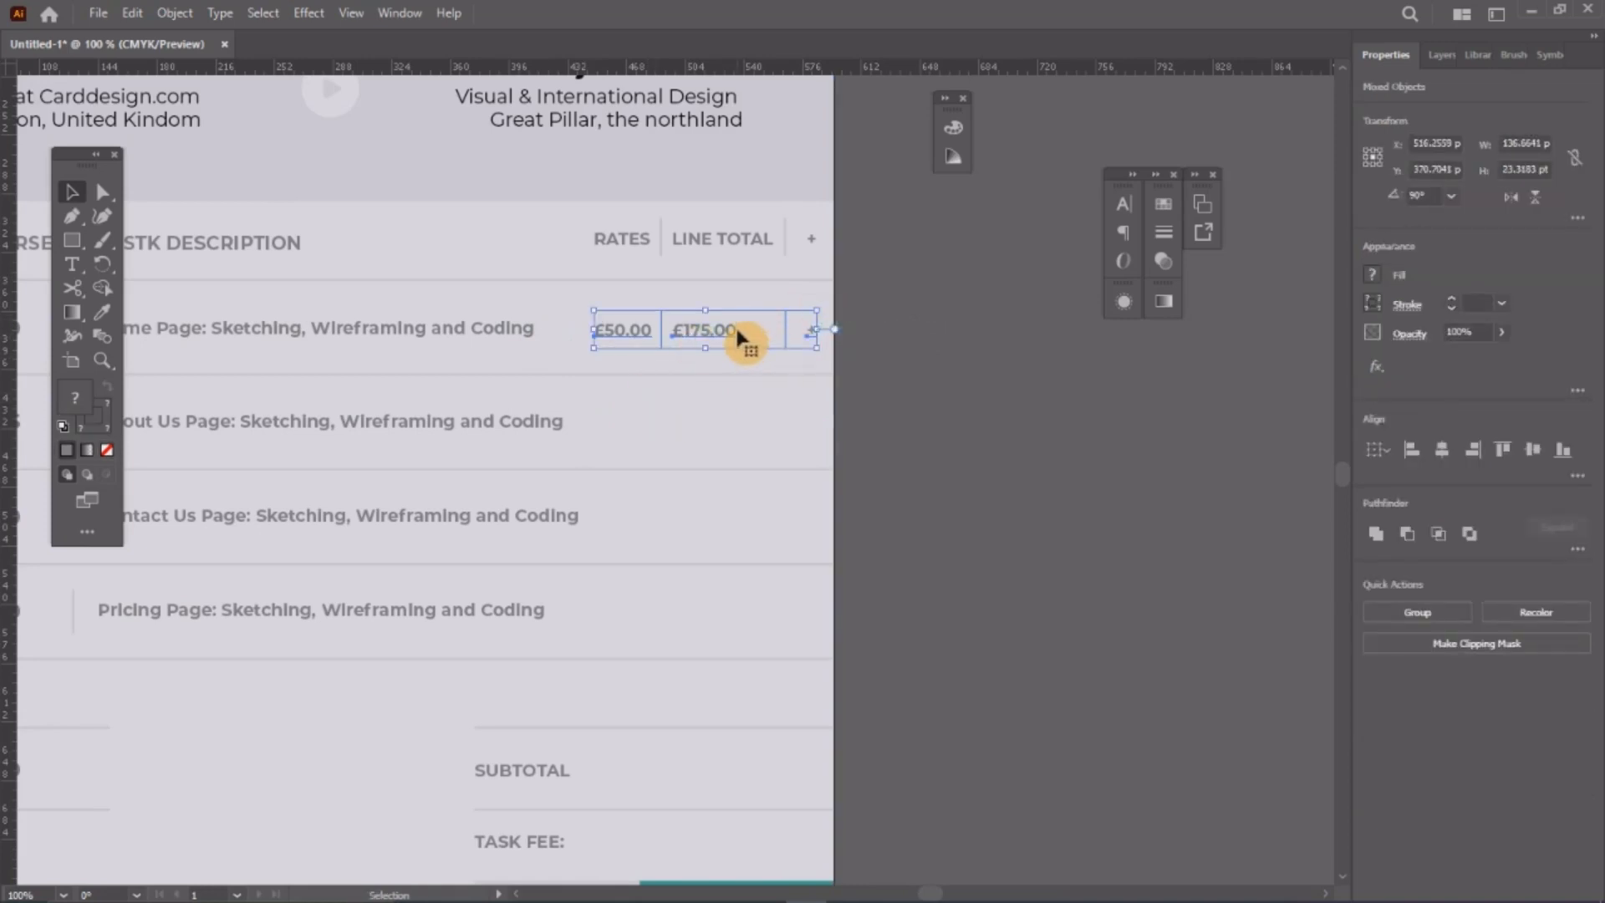
{"action": "left_click_drag", "start_coordinate": [736, 334], "coordinate": [734, 431]}
{"action": "key", "text": "ctrl+d"}
{"action": "key", "text": "ctrl+d"}
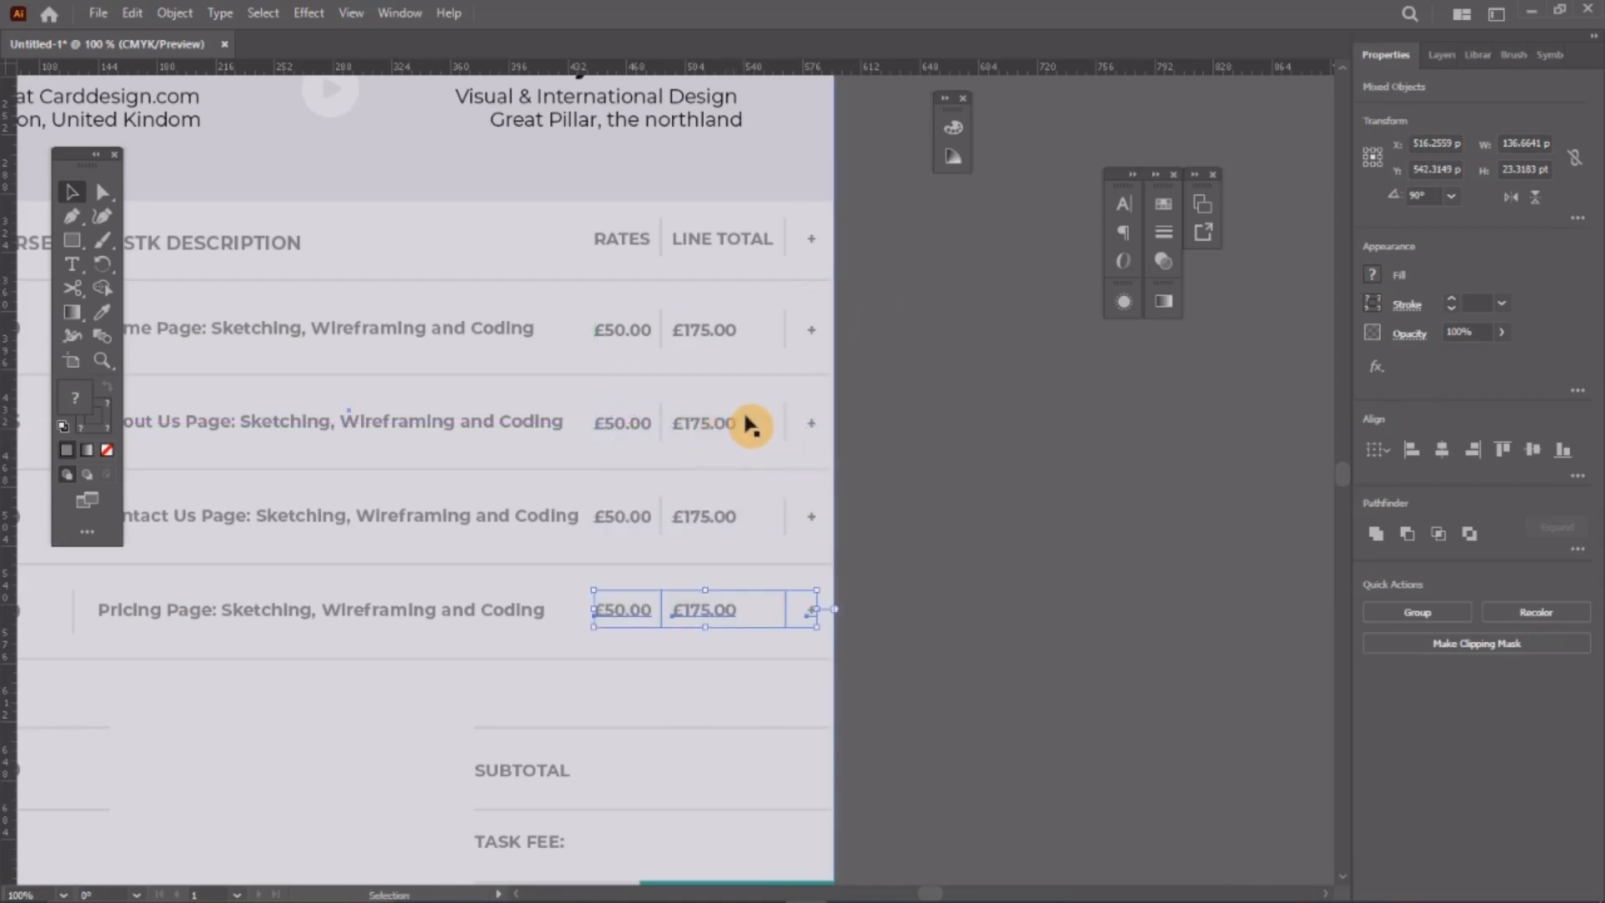
{"action": "scroll", "coordinate": [885, 501], "scroll_direction": "down", "scroll_amount": 3}
{"action": "left_click", "coordinate": [717, 602]}
{"action": "scroll", "coordinate": [680, 466], "scroll_direction": "down", "scroll_amount": 3}
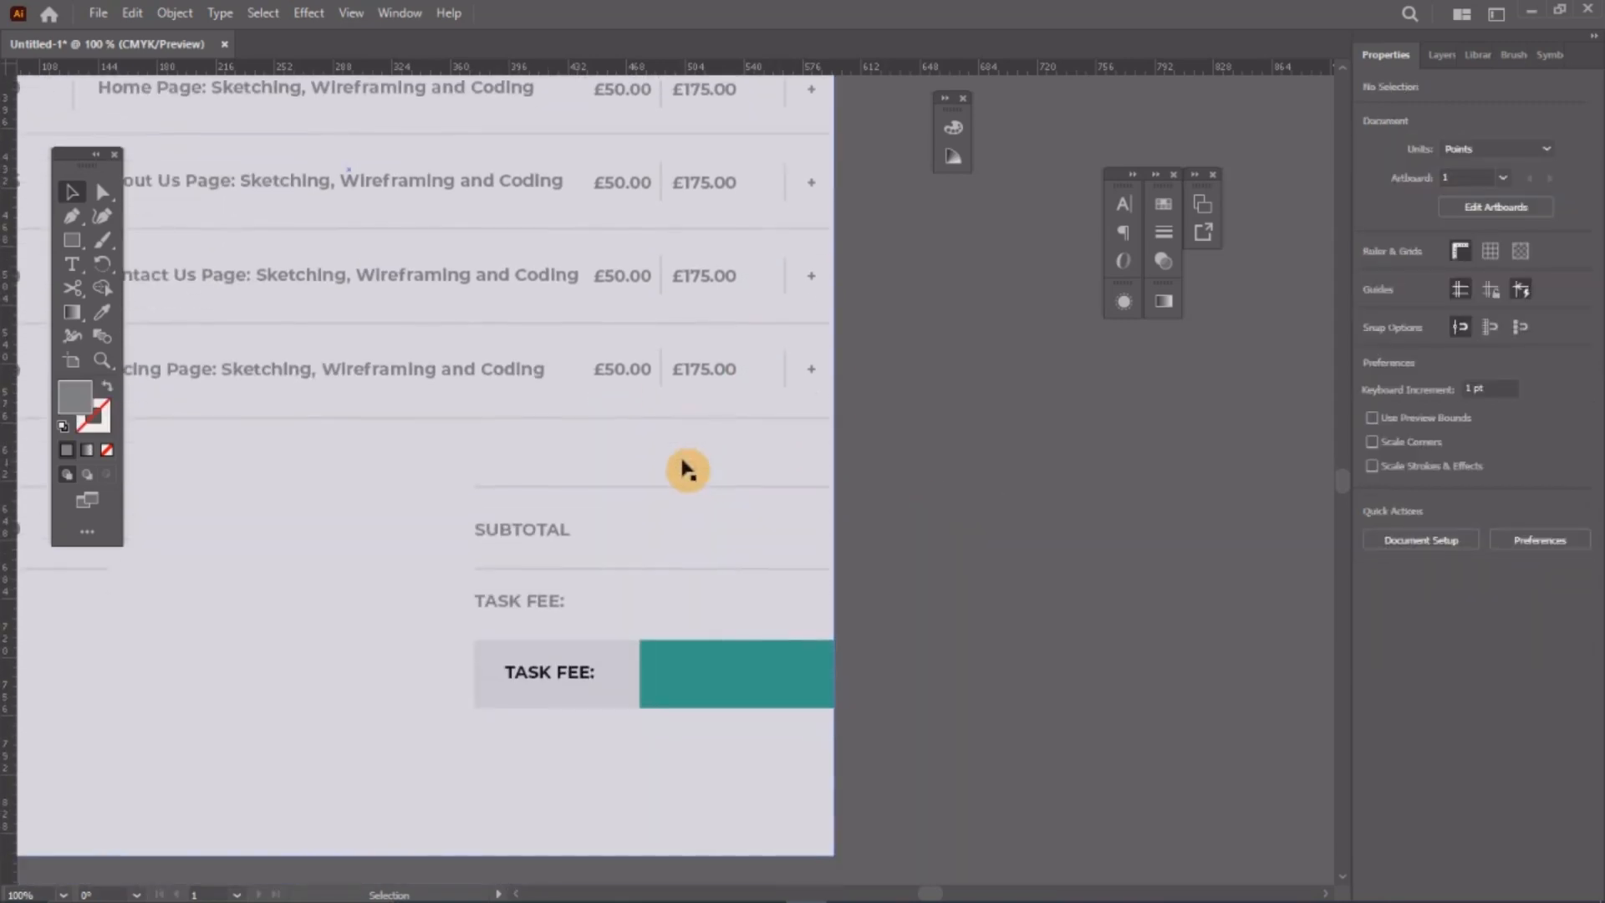
Step: Duplicate the SUBTOTAL label to its right and retype it as £925.00
{"action": "left_click", "coordinate": [557, 535]}
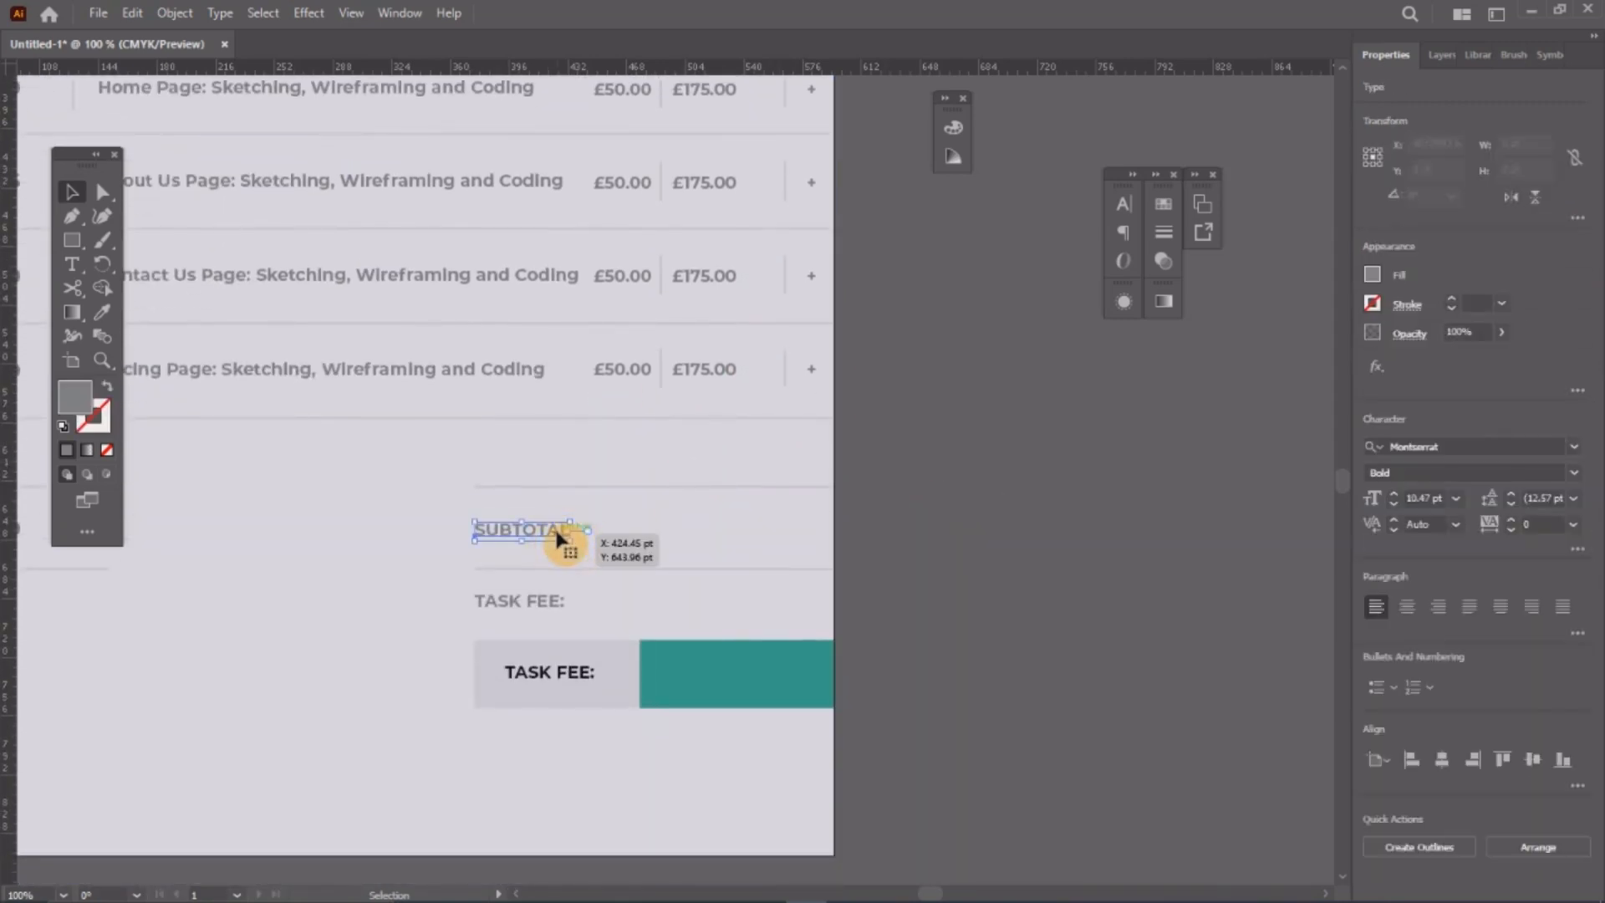
{"action": "left_click_drag", "start_coordinate": [556, 532], "coordinate": [703, 533]}
{"action": "double_click", "coordinate": [700, 529]}
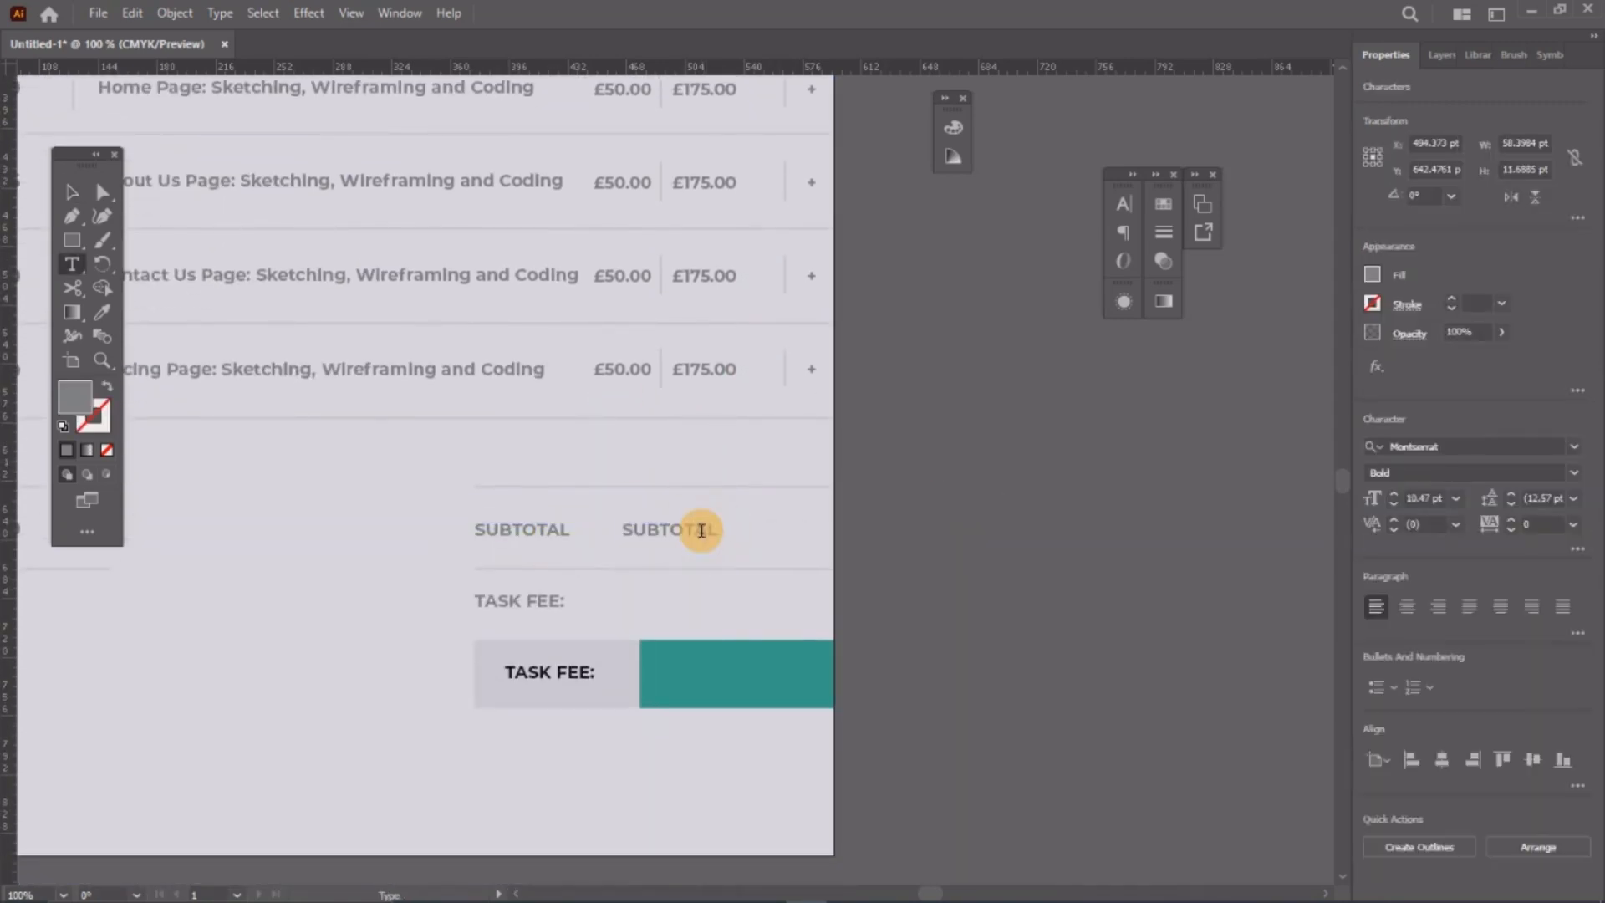
{"action": "double_click", "coordinate": [701, 530]}
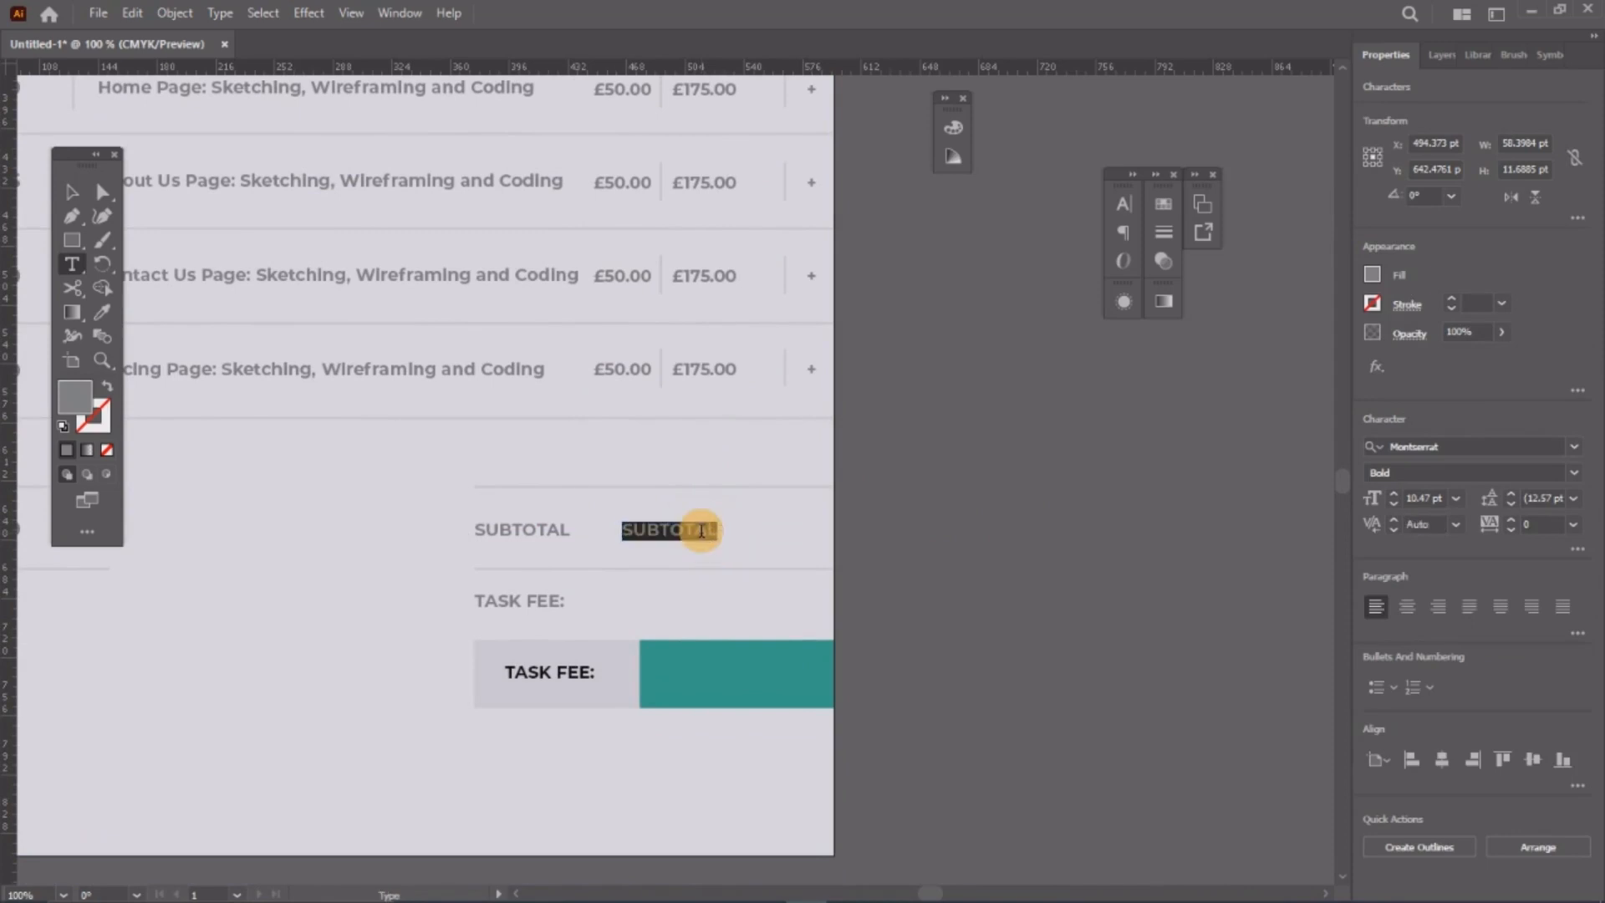
{"action": "type", "text": "£925.00"}
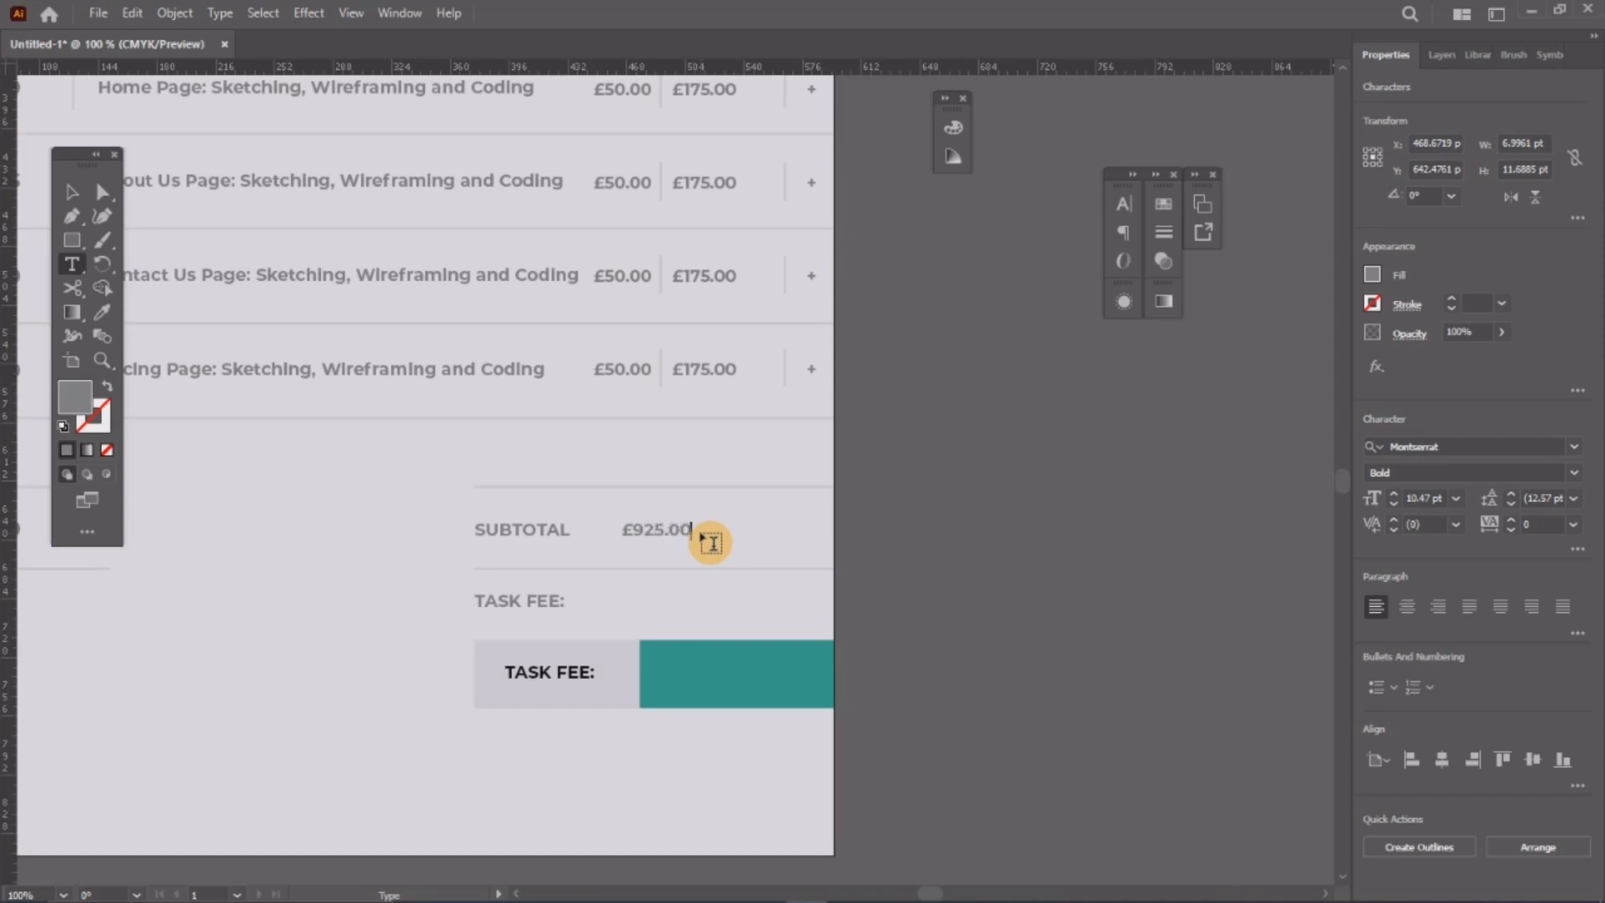
{"action": "left_click", "coordinate": [72, 191]}
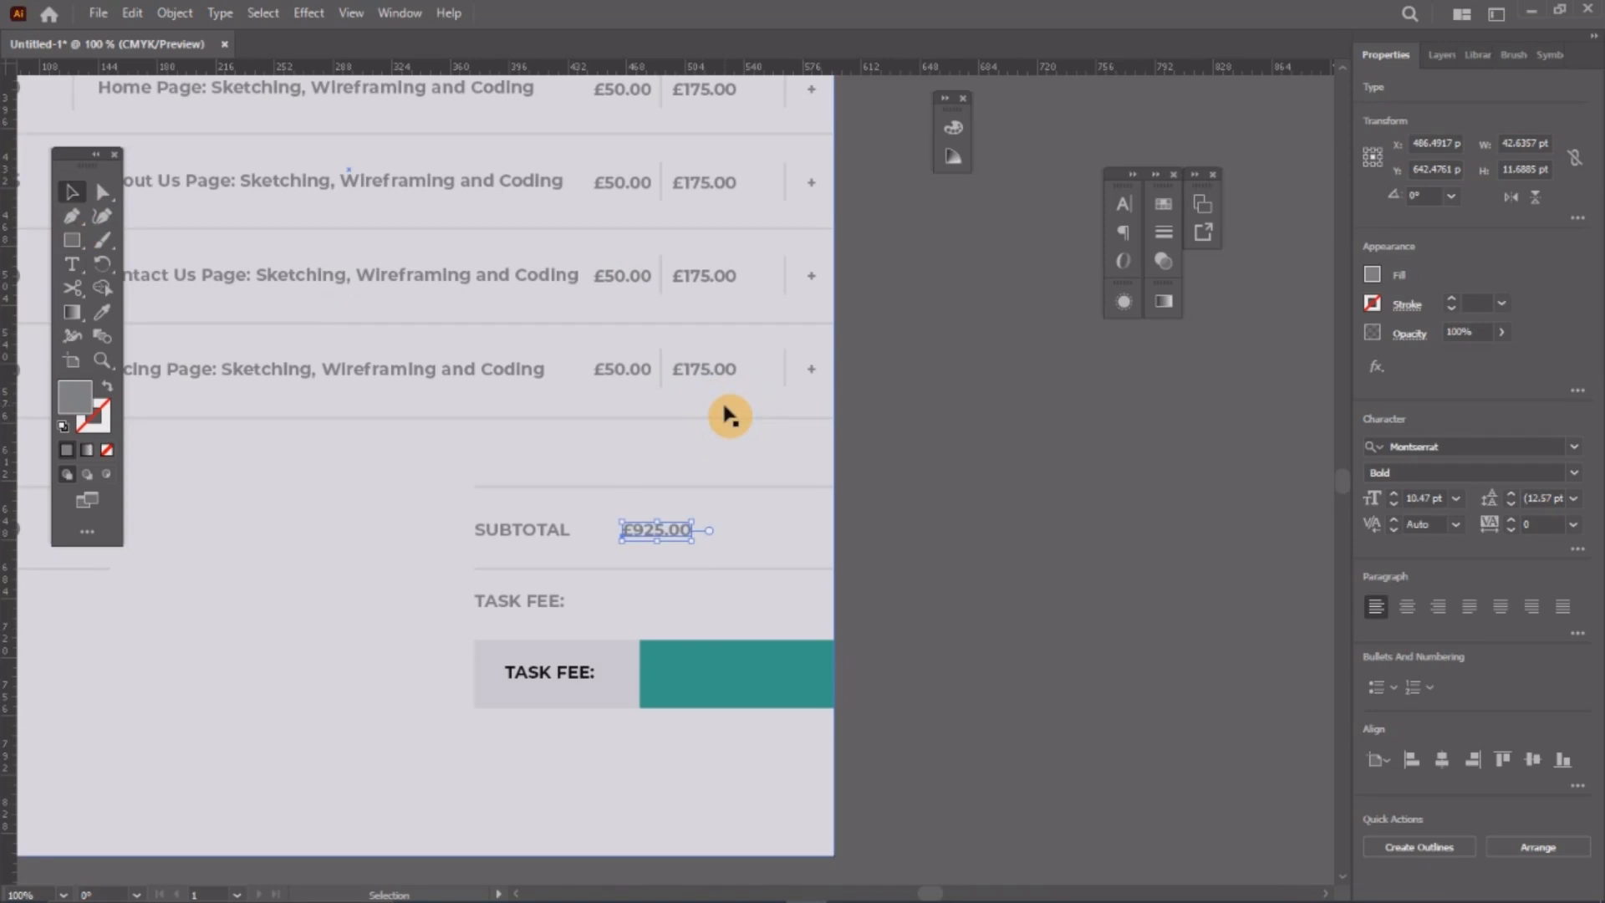
Step: Copy the amount down to the TASK FEE row as £185.00
{"action": "left_click_drag", "start_coordinate": [688, 532], "coordinate": [752, 616]}
{"action": "key", "text": "t"}
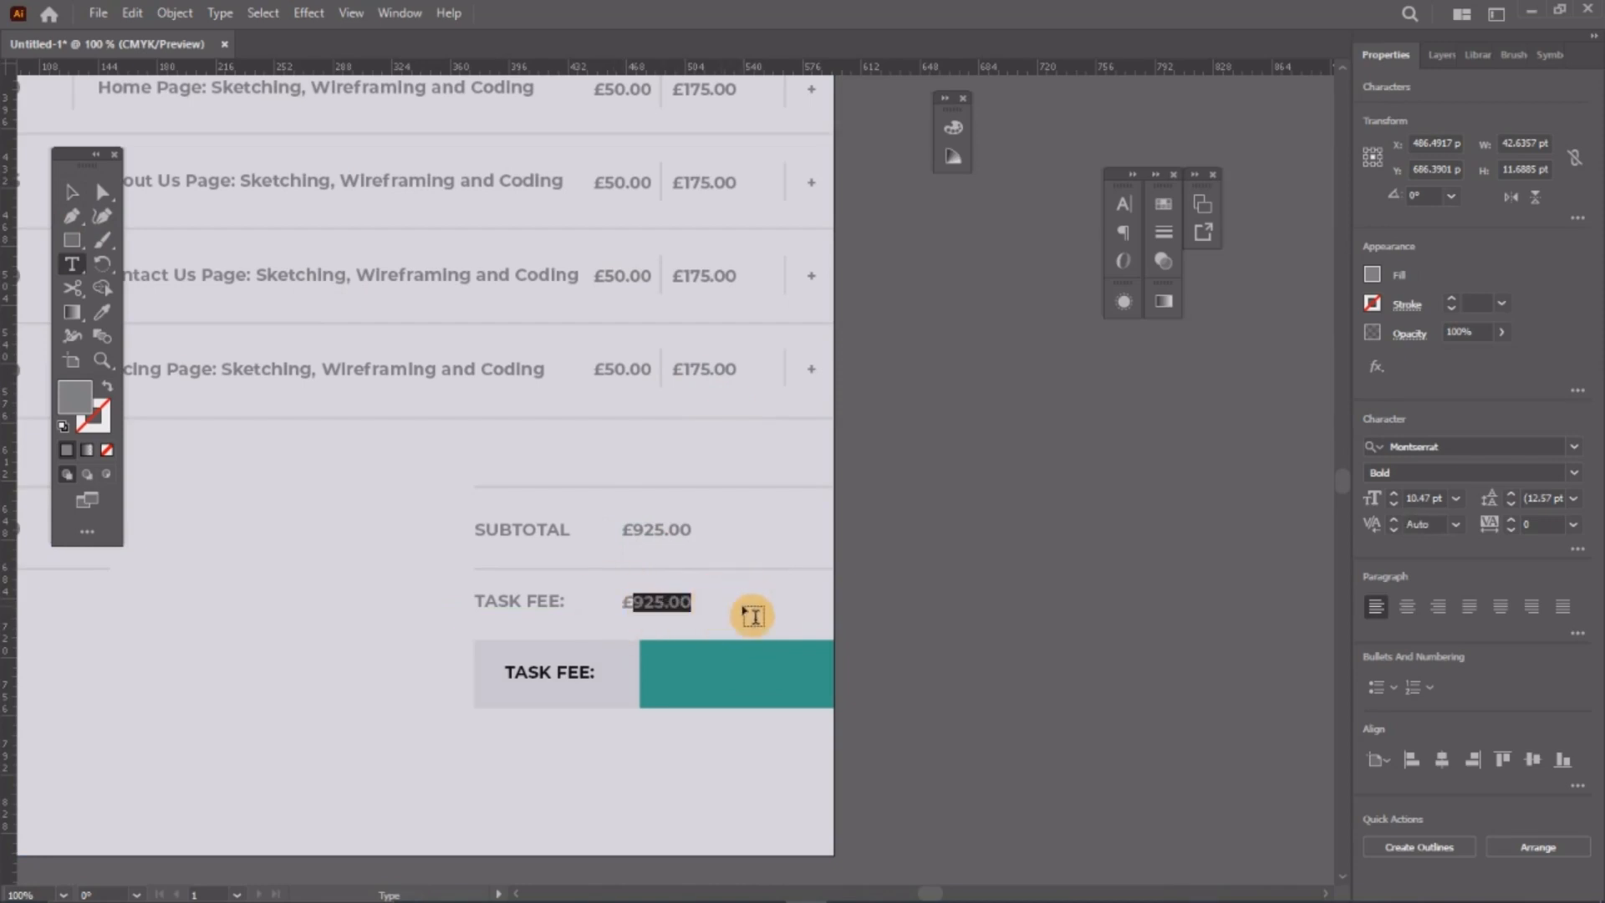
{"action": "type", "text": "18"}
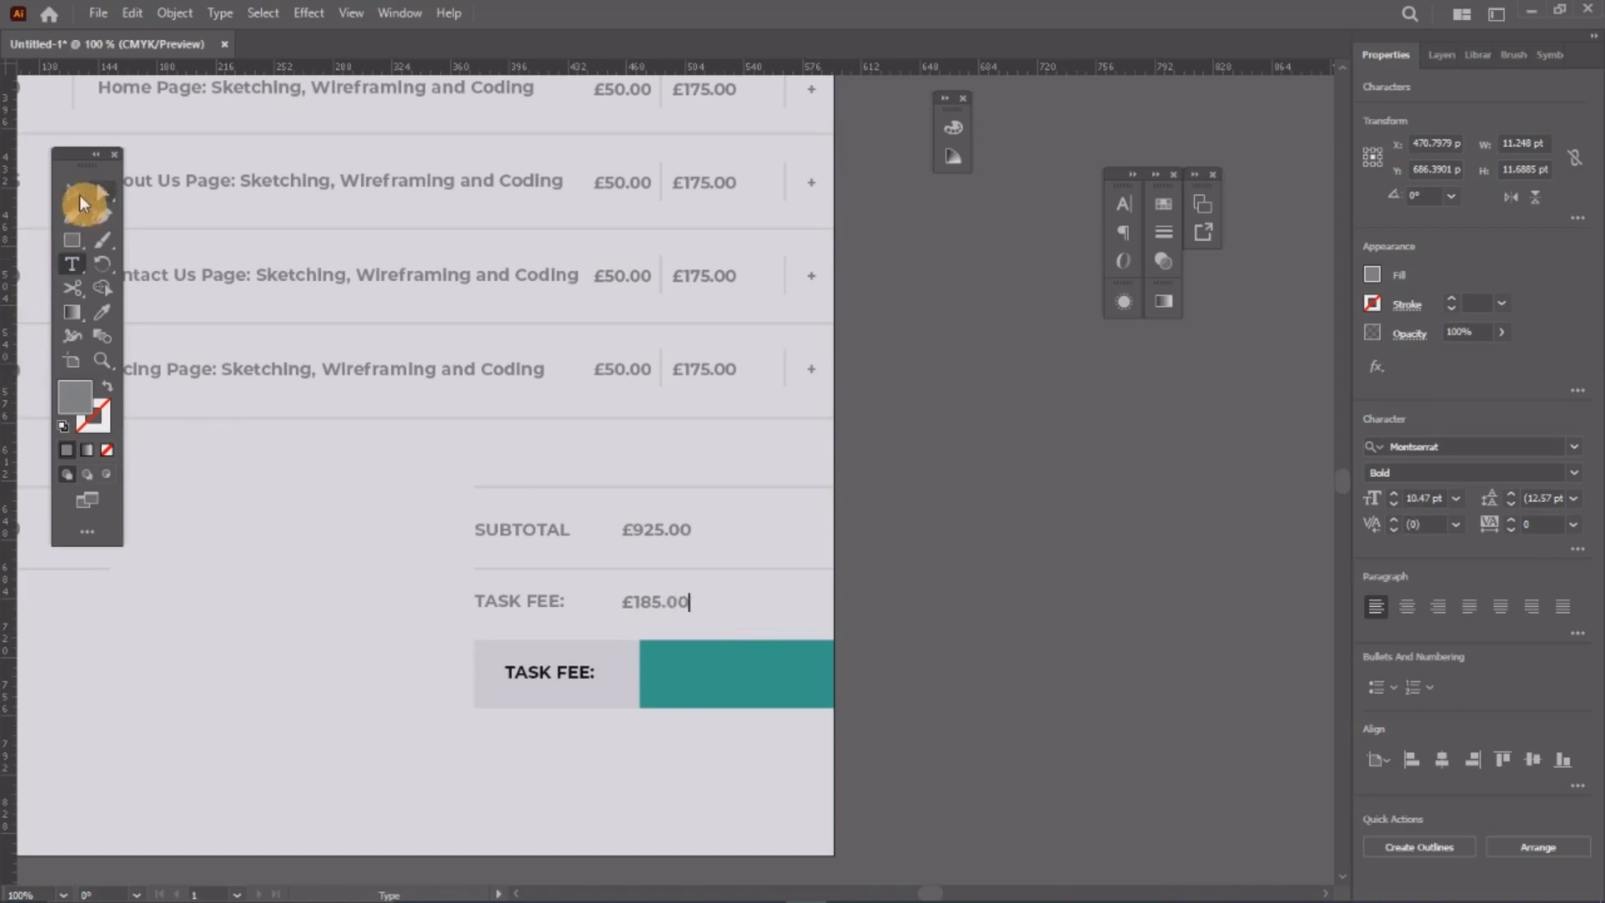
{"action": "left_click", "coordinate": [79, 194]}
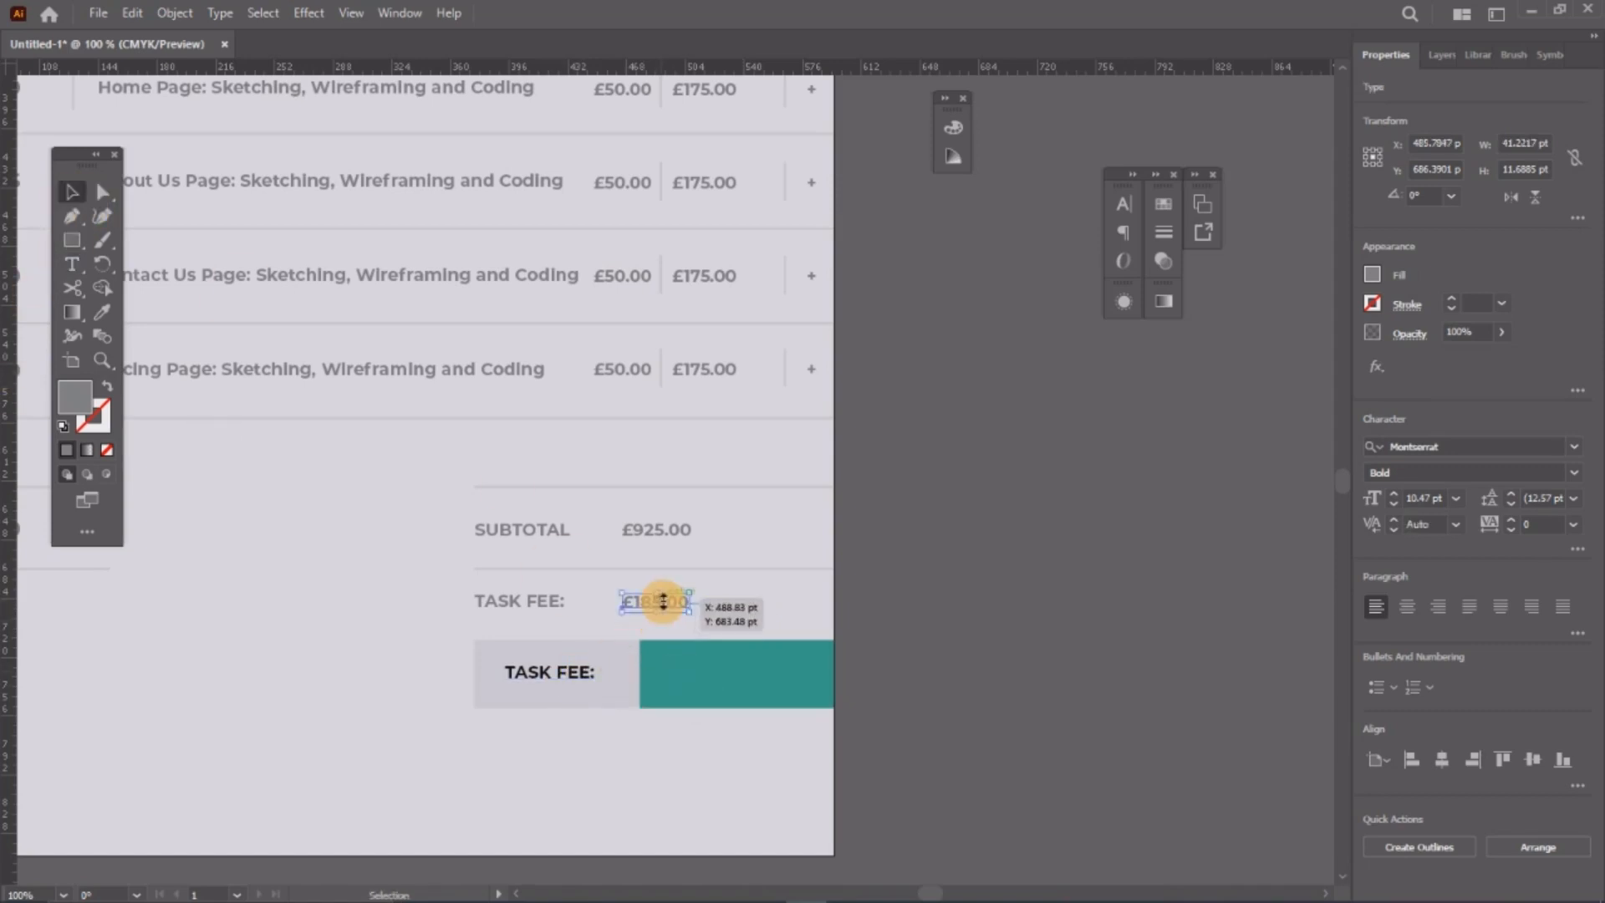
Step: Place a white £185.00 copy inside the teal box
{"action": "left_click_drag", "start_coordinate": [663, 601], "coordinate": [719, 665]}
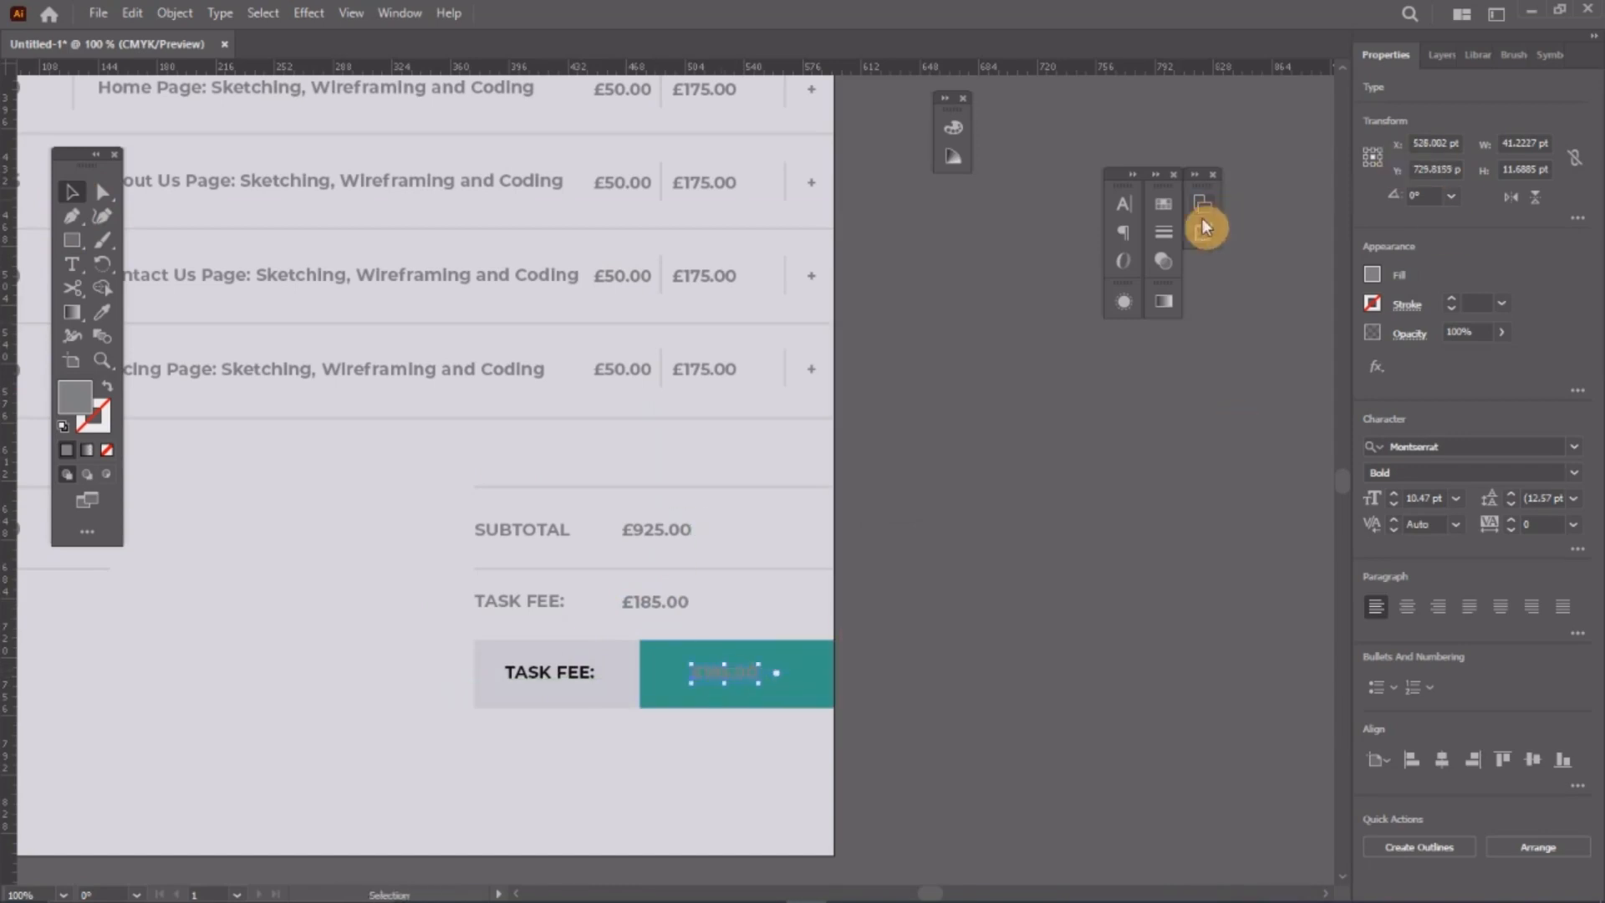
{"action": "left_click", "coordinate": [1156, 215]}
{"action": "left_click", "coordinate": [1068, 316]}
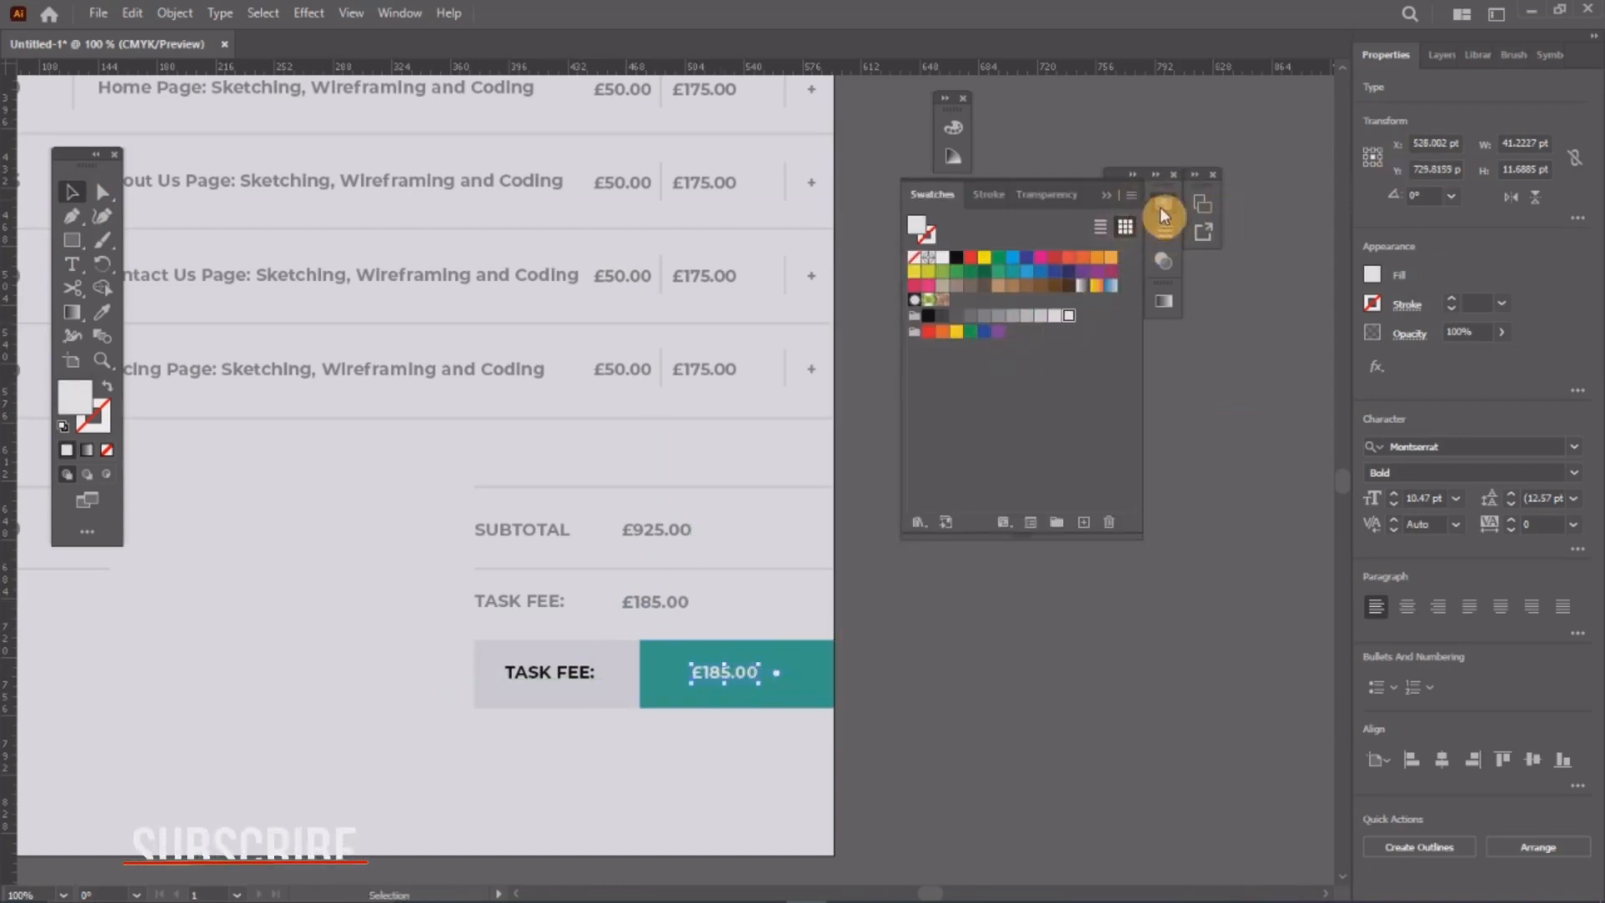
{"action": "left_click", "coordinate": [1162, 216]}
{"action": "left_click", "coordinate": [982, 609]}
{"action": "double_click", "coordinate": [727, 681]}
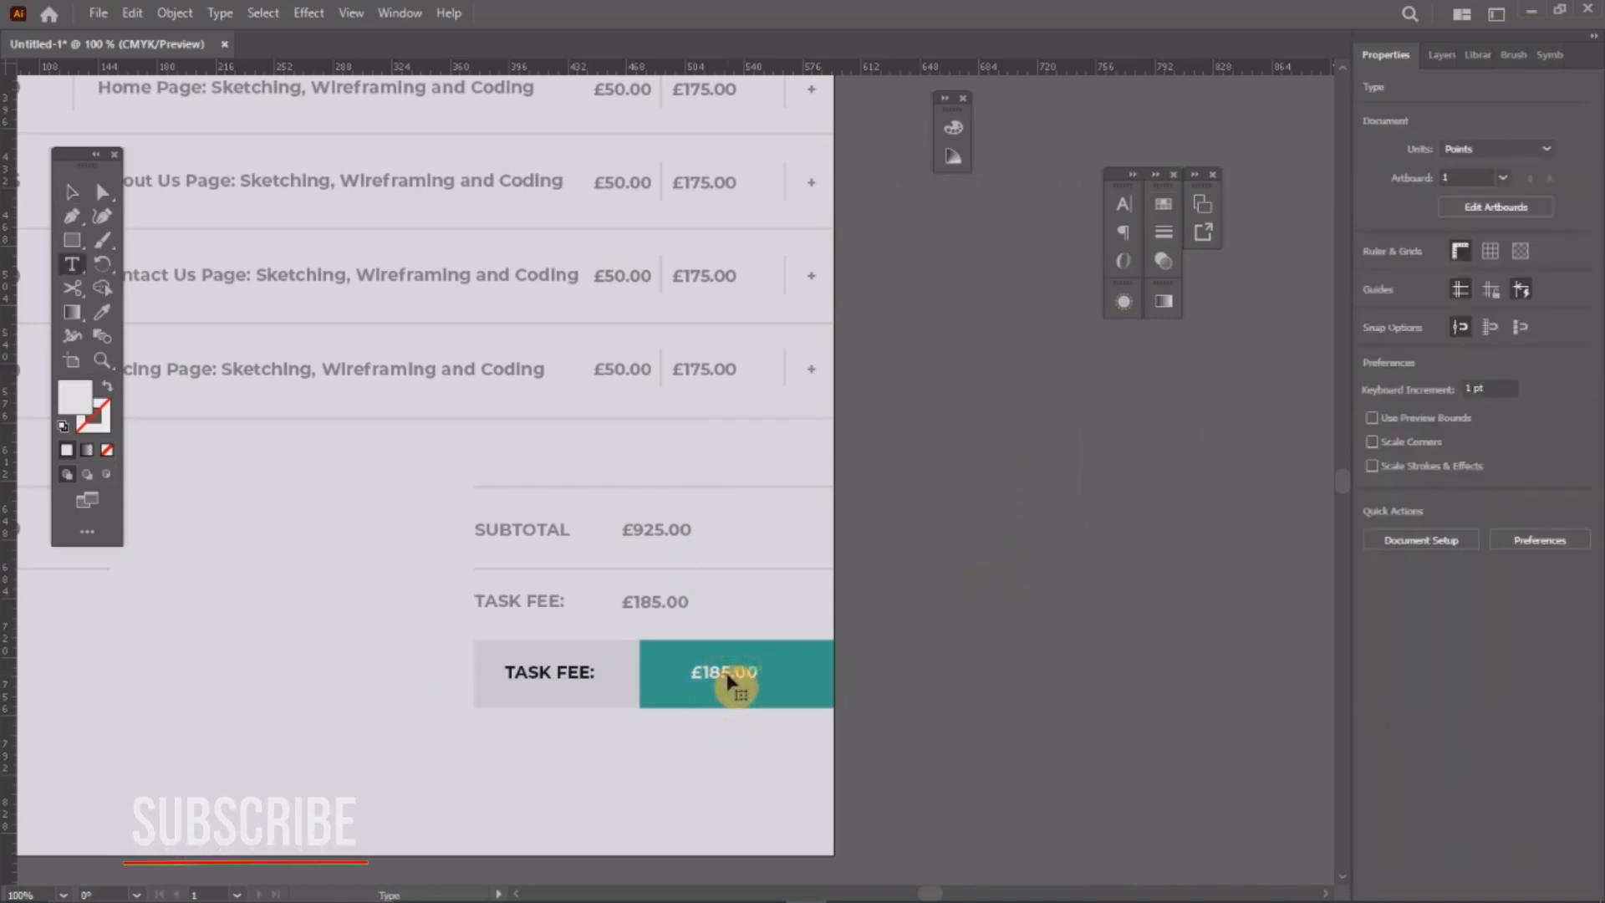
{"action": "double_click", "coordinate": [727, 672]}
{"action": "left_click", "coordinate": [702, 672]}
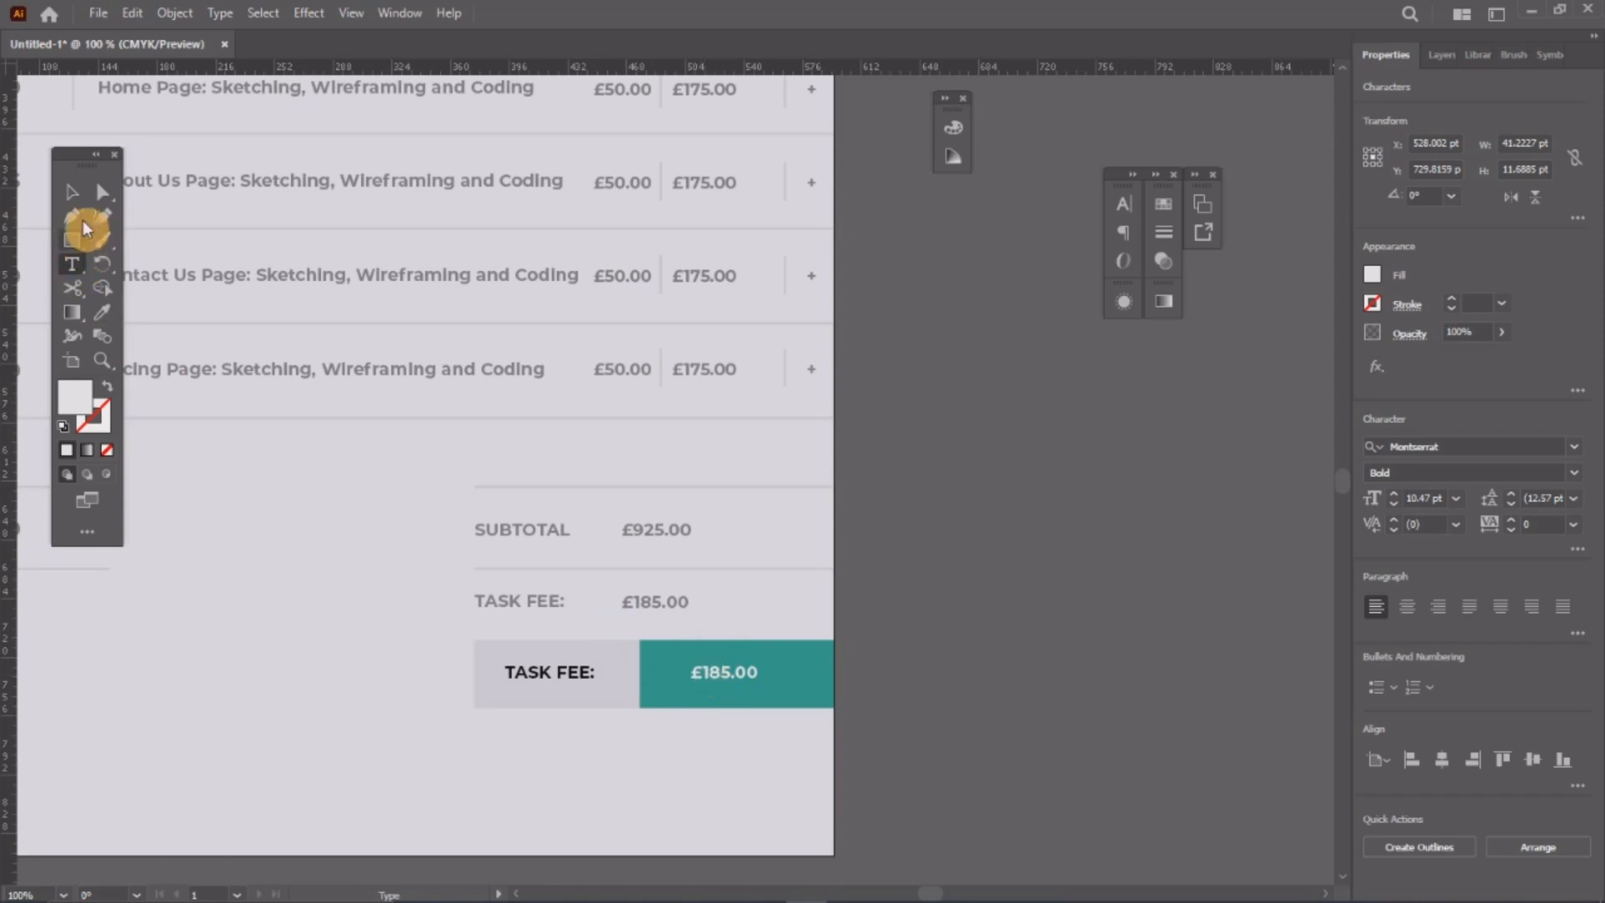
{"action": "left_click", "coordinate": [71, 191]}
{"action": "left_click", "coordinate": [1160, 596]}
Step: Shift the SUBTOTAL and TASK FEE labels and amounts to the right
{"action": "left_click_drag", "start_coordinate": [939, 501], "coordinate": [449, 620]}
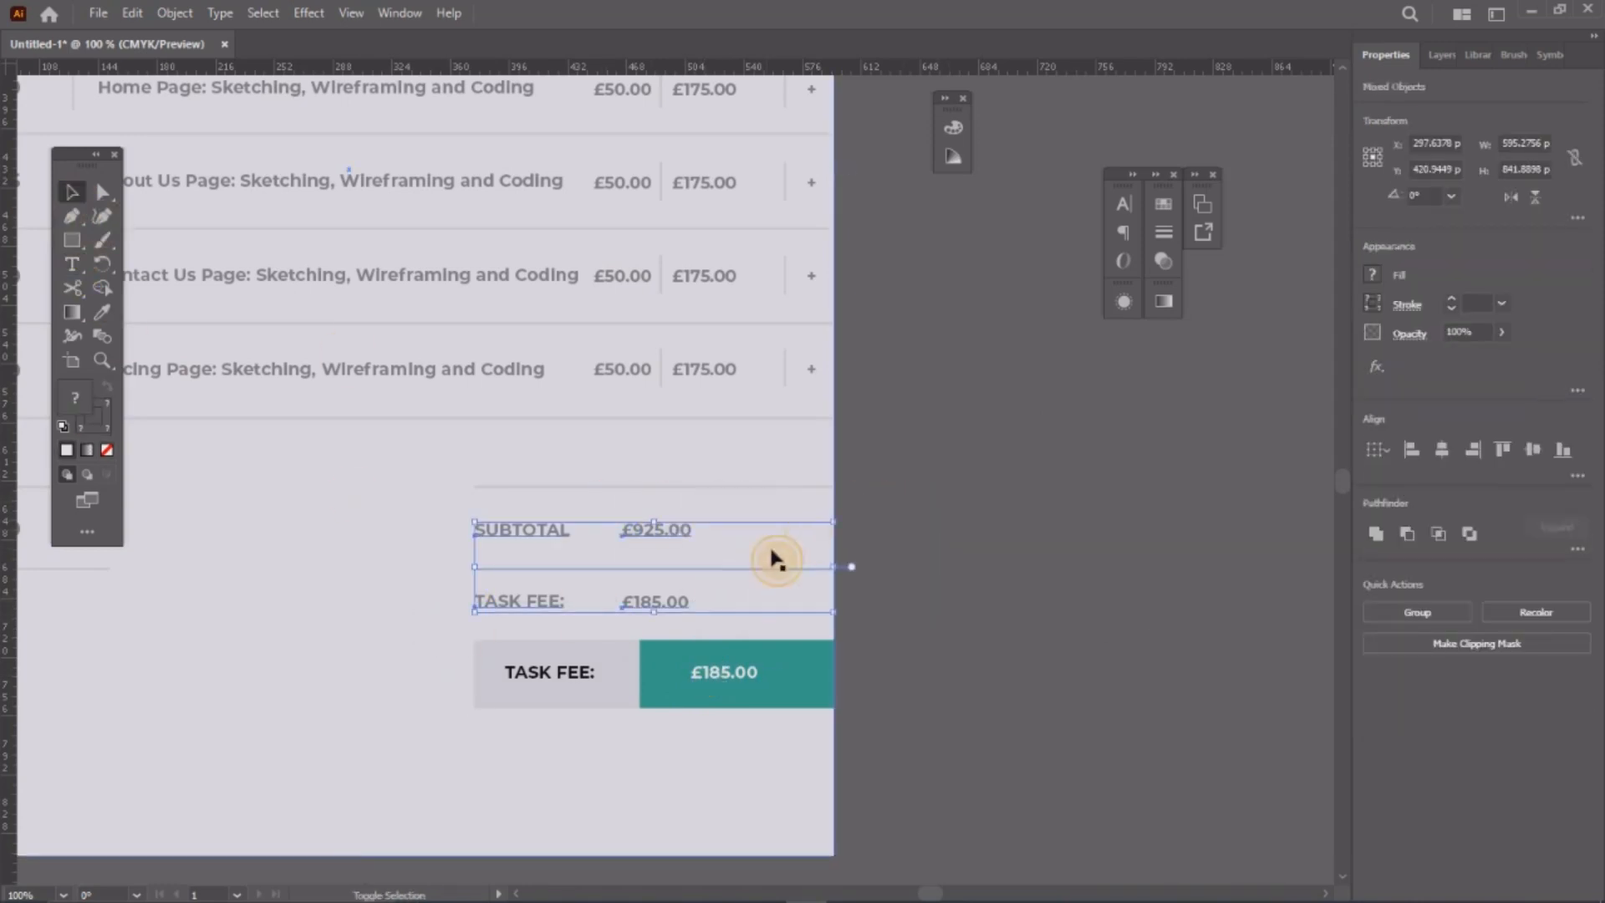
{"action": "left_click", "coordinate": [684, 565], "text": "shift"}
{"action": "left_click_drag", "start_coordinate": [679, 530], "coordinate": [758, 552]}
{"action": "left_click", "coordinate": [936, 627]}
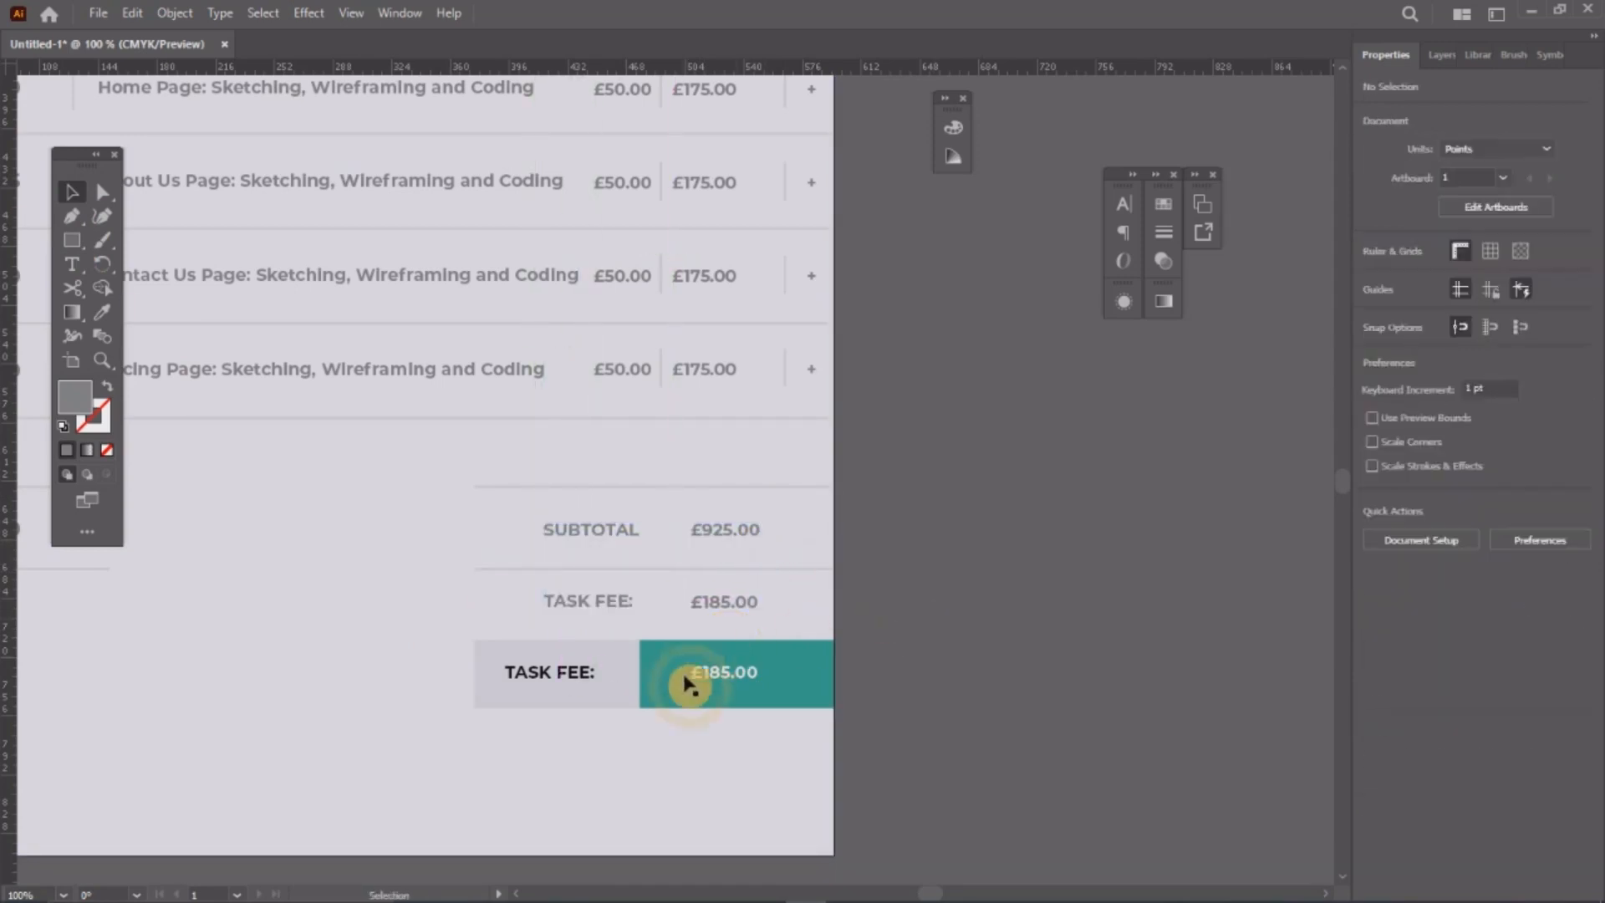
Step: Narrow the teal £185.00 box and centre TASK FEE: in the grey box
{"action": "left_click", "coordinate": [636, 674]}
{"action": "mouse_move", "coordinate": [635, 674]}
{"action": "left_mouse_down"}
{"action": "mouse_move", "coordinate": [671, 680]}
{"action": "mouse_move", "coordinate": [629, 680]}
{"action": "left_mouse_up"}
{"action": "left_click", "coordinate": [638, 671]}
{"action": "left_click", "coordinate": [588, 681]}
{"action": "left_click", "coordinate": [525, 532]}
Step: Pull the left edge of the line above SUBTOTAL and the grey box inward
{"action": "left_click", "coordinate": [494, 486]}
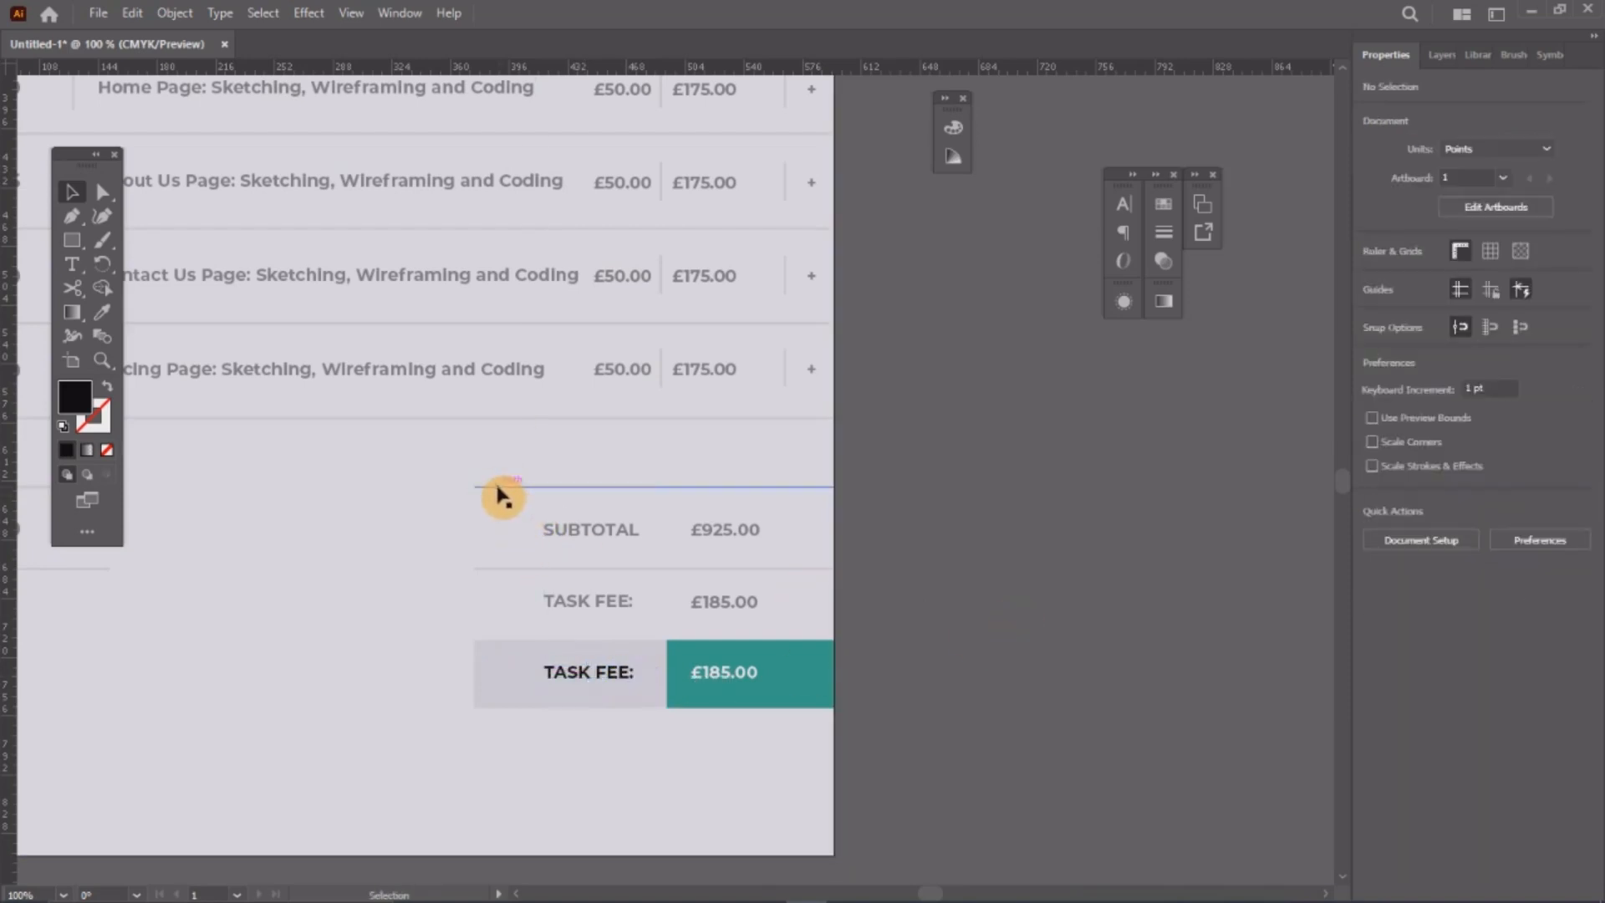
{"action": "left_click", "coordinate": [486, 666], "text": "shift"}
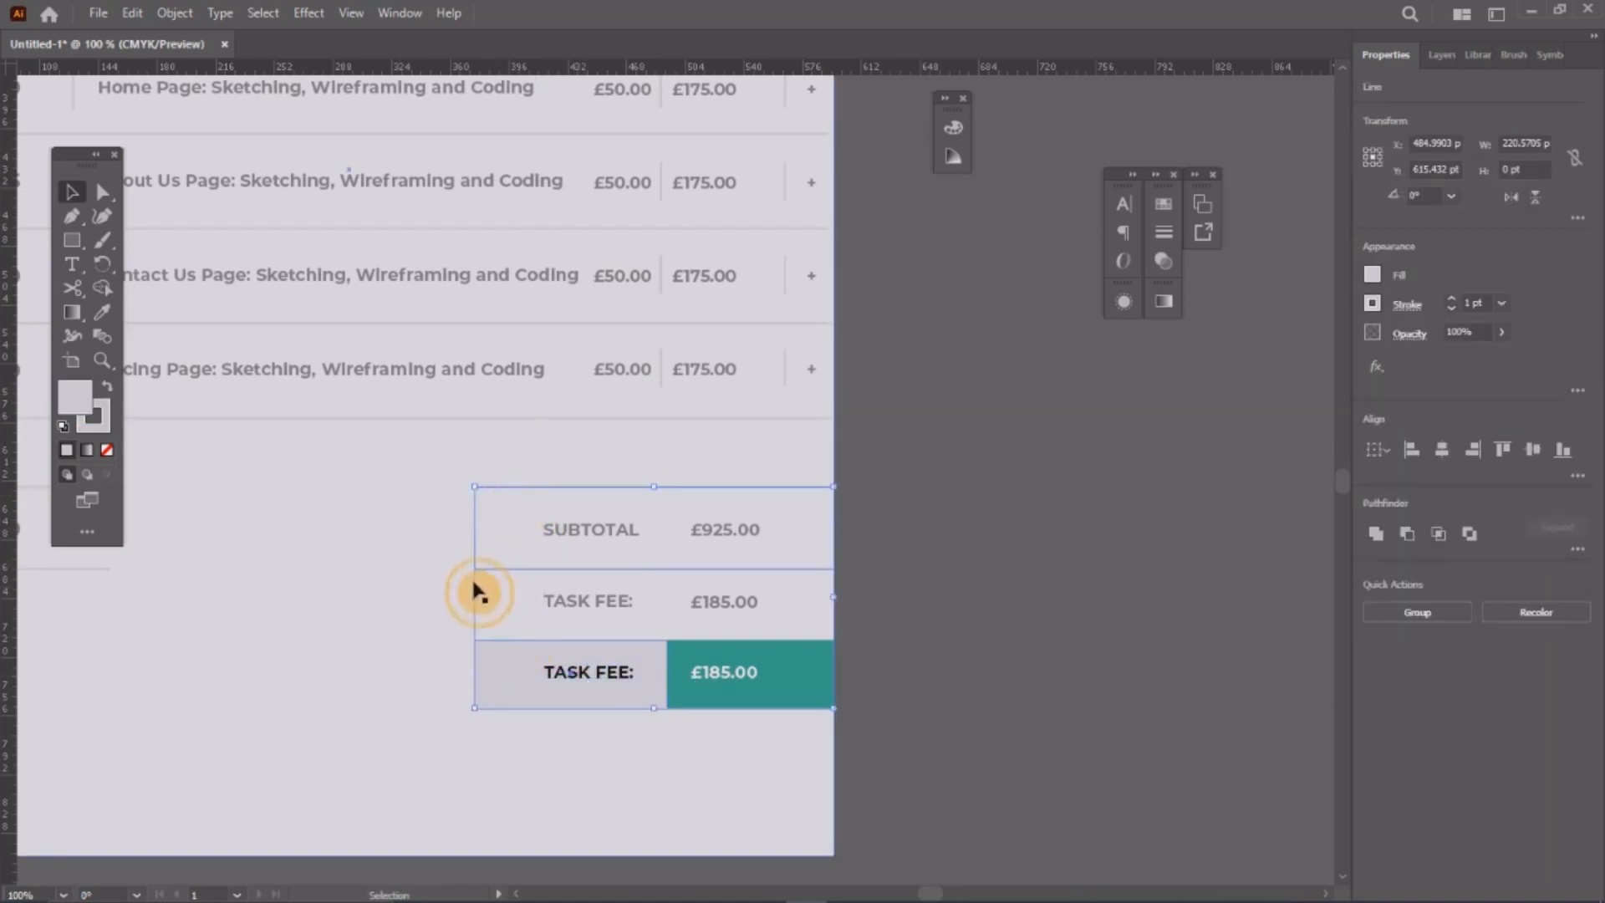
{"action": "mouse_move", "coordinate": [473, 598]}
{"action": "left_mouse_down"}
{"action": "mouse_move", "coordinate": [524, 608]}
{"action": "mouse_move", "coordinate": [505, 601]}
{"action": "left_mouse_up"}
Step: Copy the task rows' + mark down to the right end of the SUBTOTAL and TASK FEE rows
{"action": "left_click", "coordinate": [865, 582]}
{"action": "scroll", "coordinate": [865, 582], "scroll_direction": "down", "scroll_amount": 5}
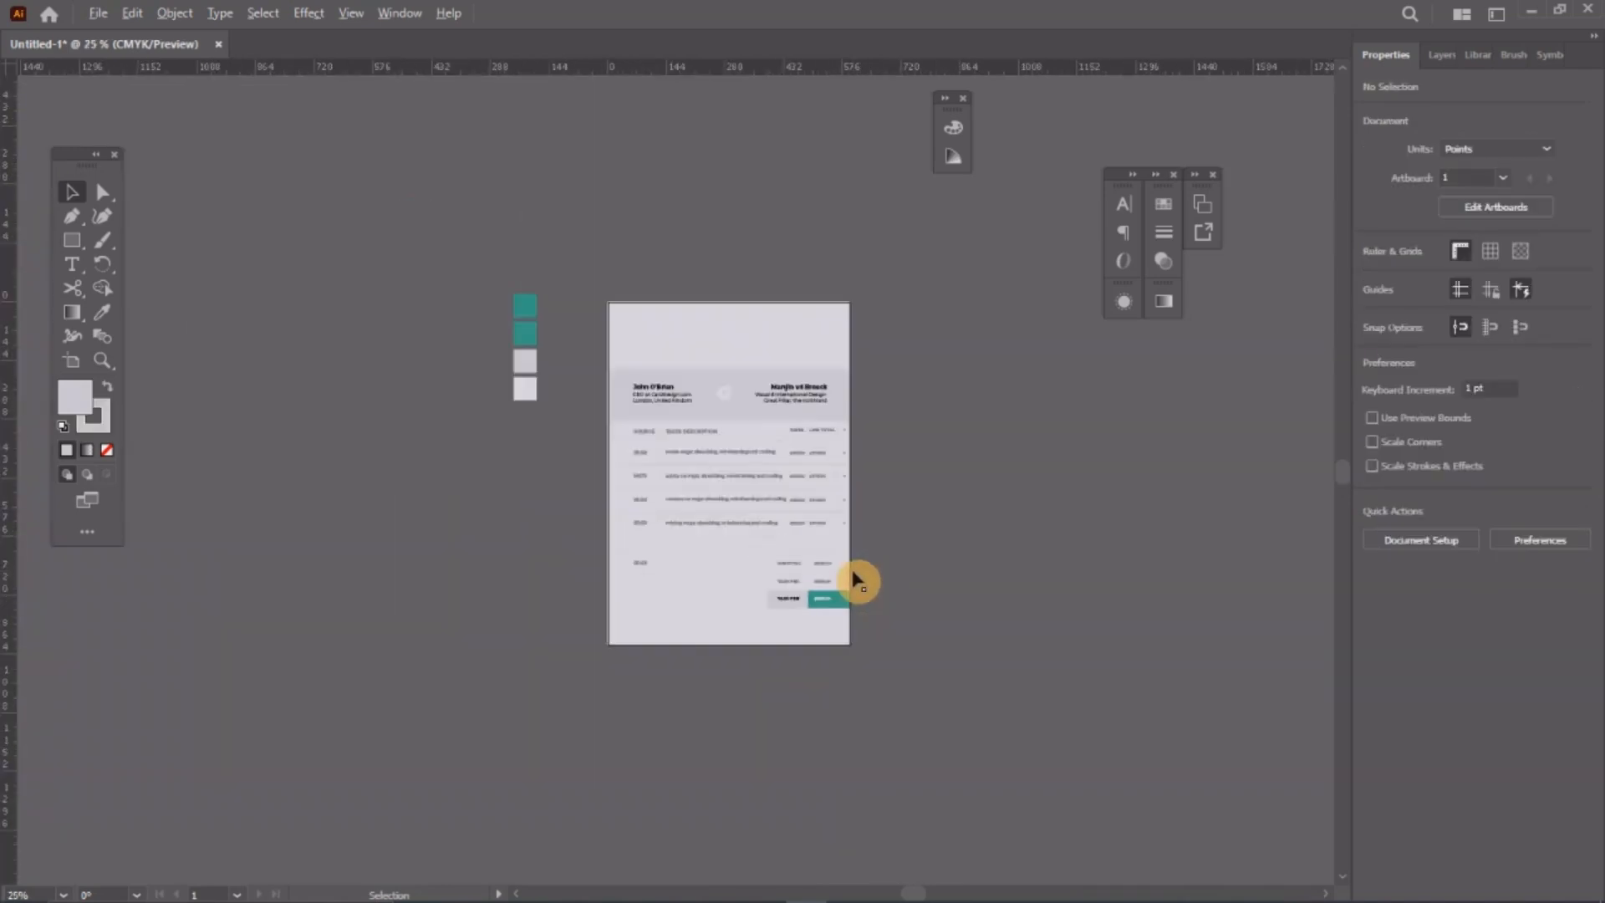
{"action": "scroll", "coordinate": [719, 426], "scroll_direction": "up", "scroll_amount": 2}
{"action": "scroll", "coordinate": [743, 517], "scroll_direction": "up", "scroll_amount": 1}
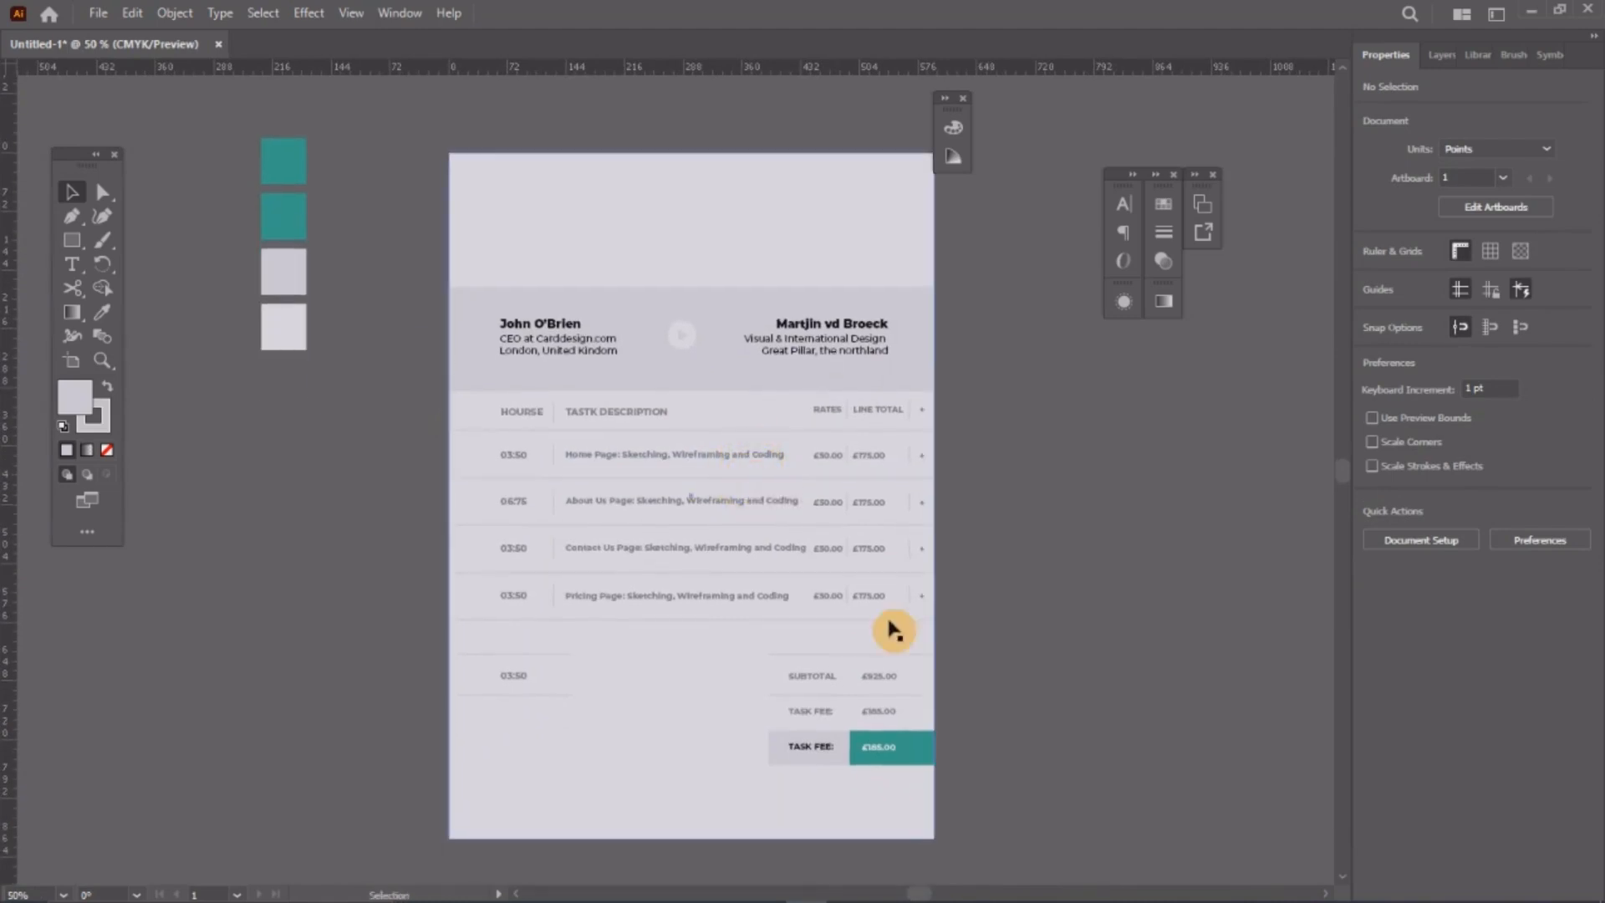
{"action": "scroll", "coordinate": [903, 763], "scroll_direction": "up", "scroll_amount": 7}
{"action": "scroll", "coordinate": [903, 763], "scroll_direction": "down", "scroll_amount": 2}
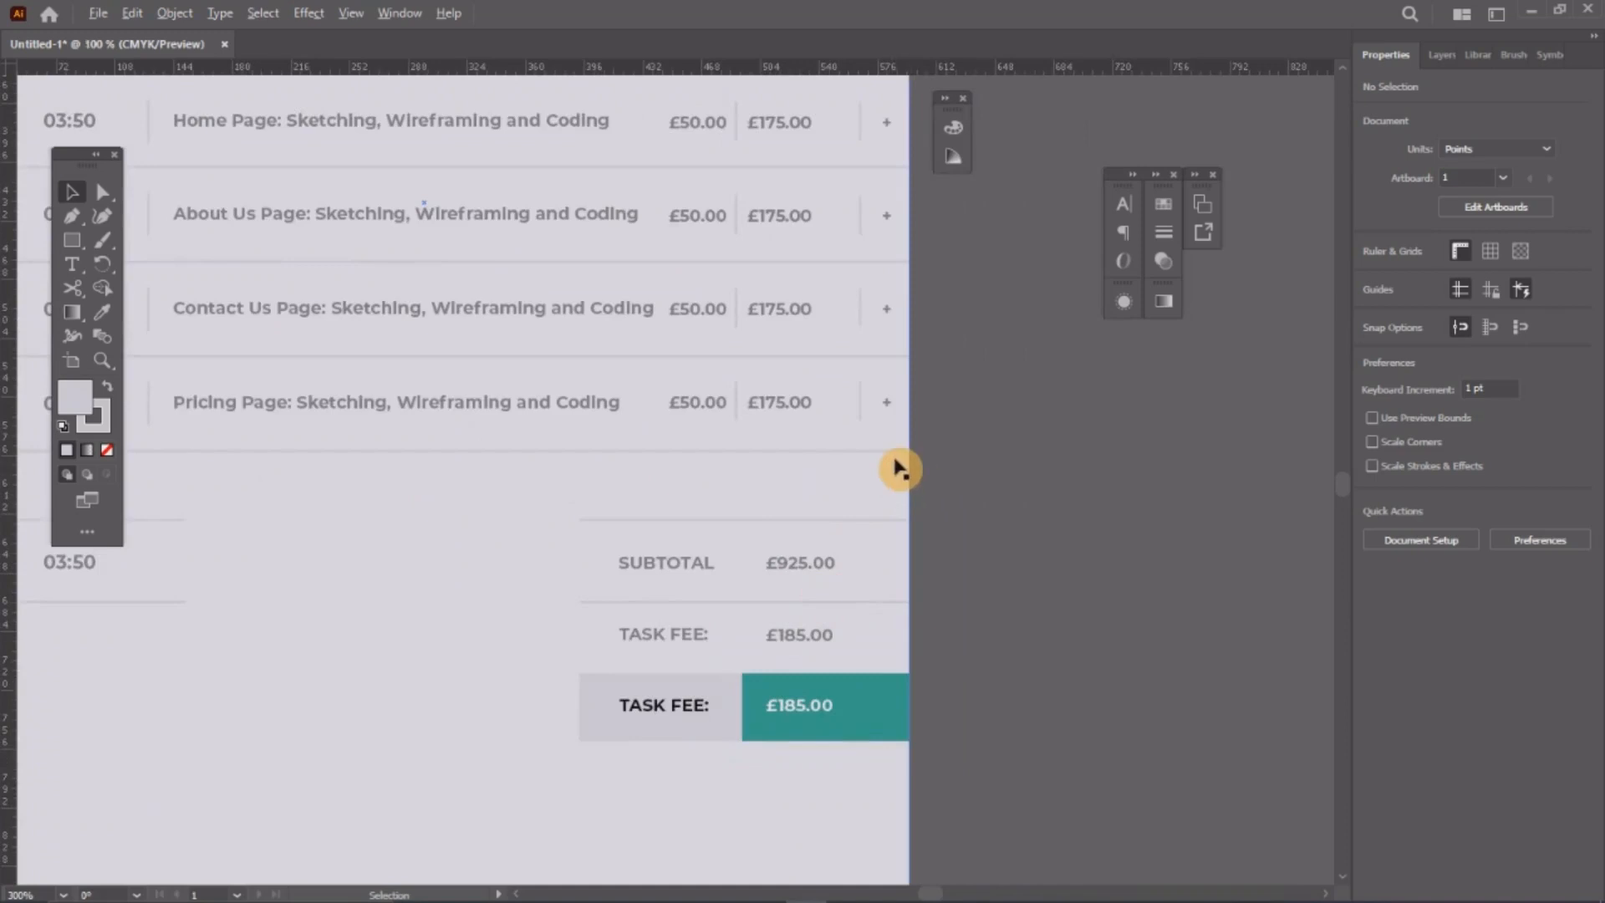
{"action": "scroll", "coordinate": [890, 452], "scroll_direction": "up", "scroll_amount": 2}
{"action": "scroll", "coordinate": [869, 348], "scroll_direction": "down", "scroll_amount": 1}
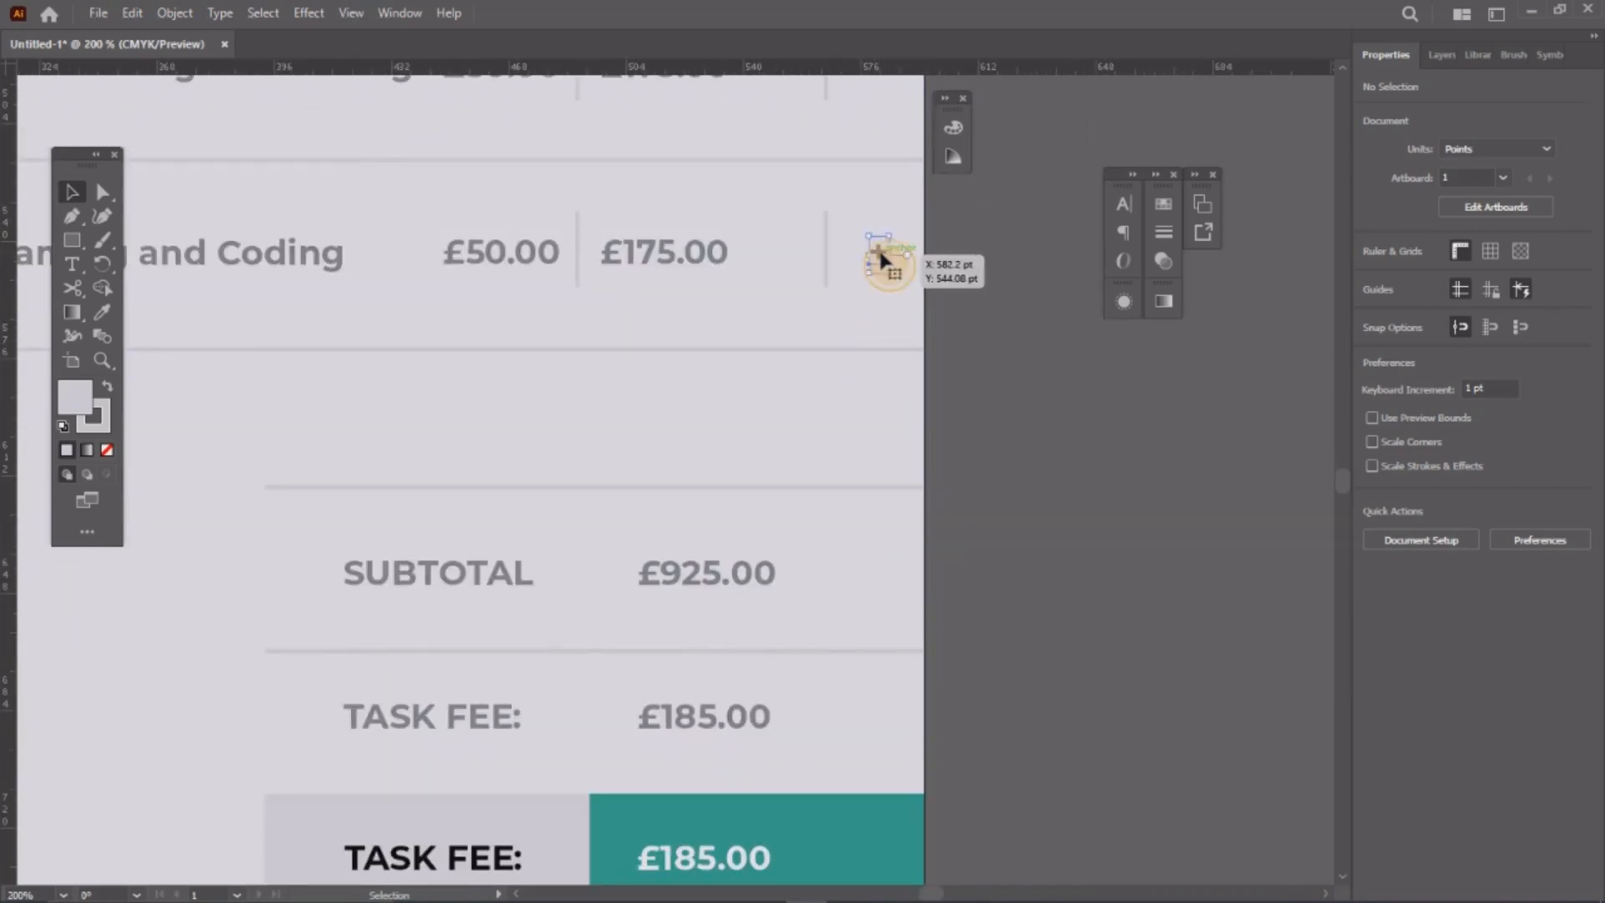
{"action": "left_click_drag", "start_coordinate": [878, 255], "coordinate": [879, 723]}
{"action": "left_click", "coordinate": [1039, 647]}
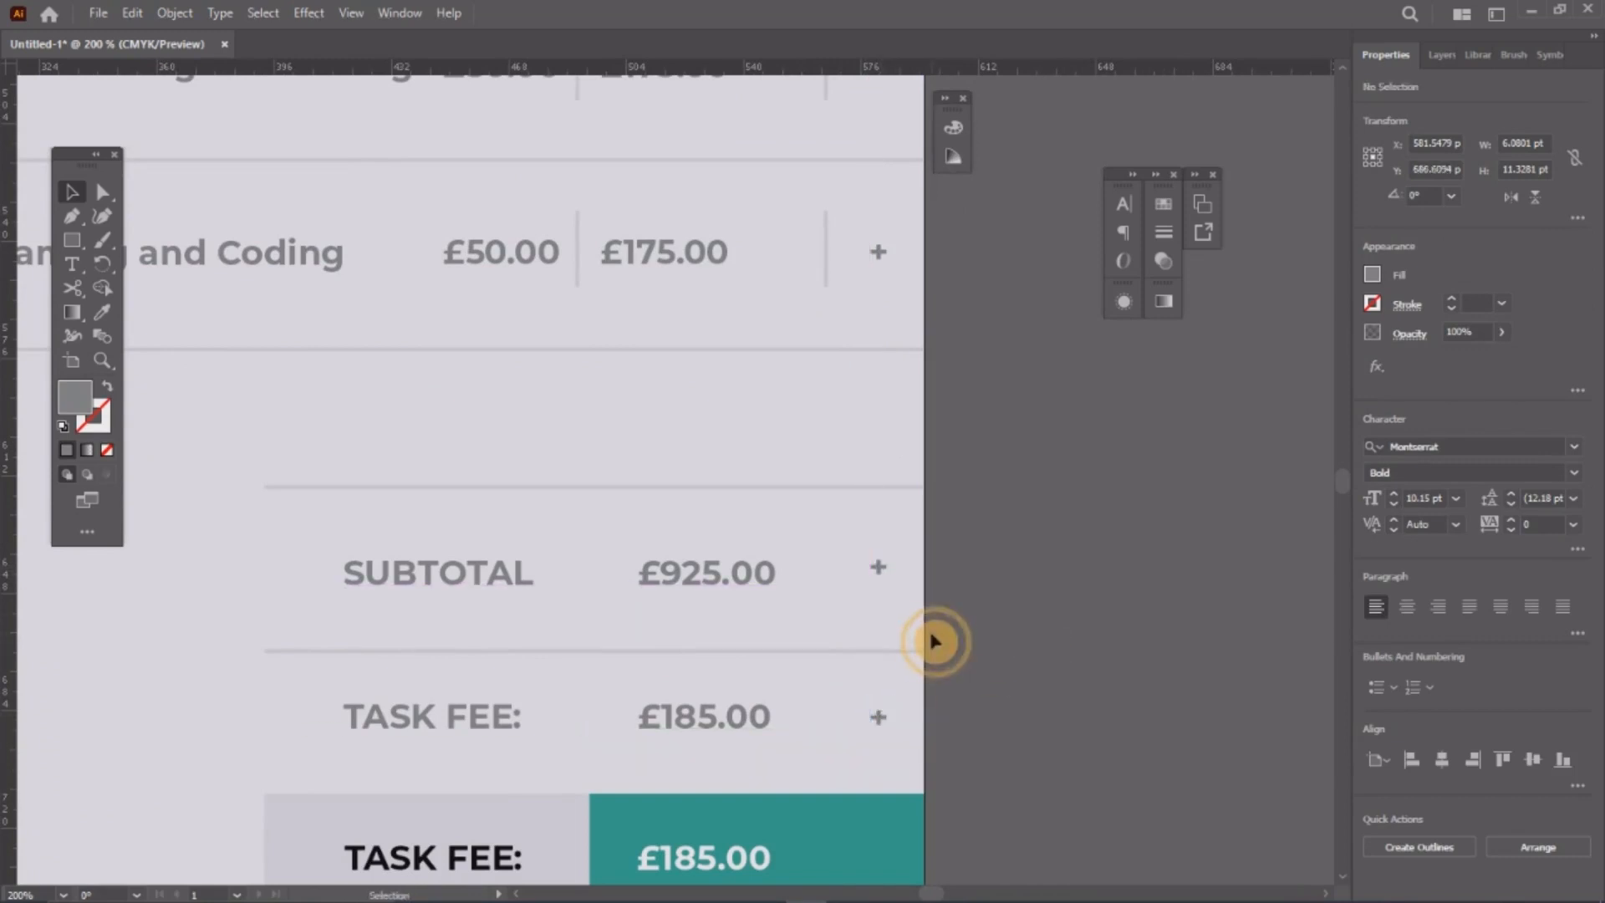
{"action": "scroll", "coordinate": [943, 629], "scroll_direction": "right", "scroll_amount": 2}
{"action": "scroll", "coordinate": [945, 623], "scroll_direction": "down", "scroll_amount": 9}
{"action": "scroll", "coordinate": [856, 534], "scroll_direction": "up", "scroll_amount": 6}
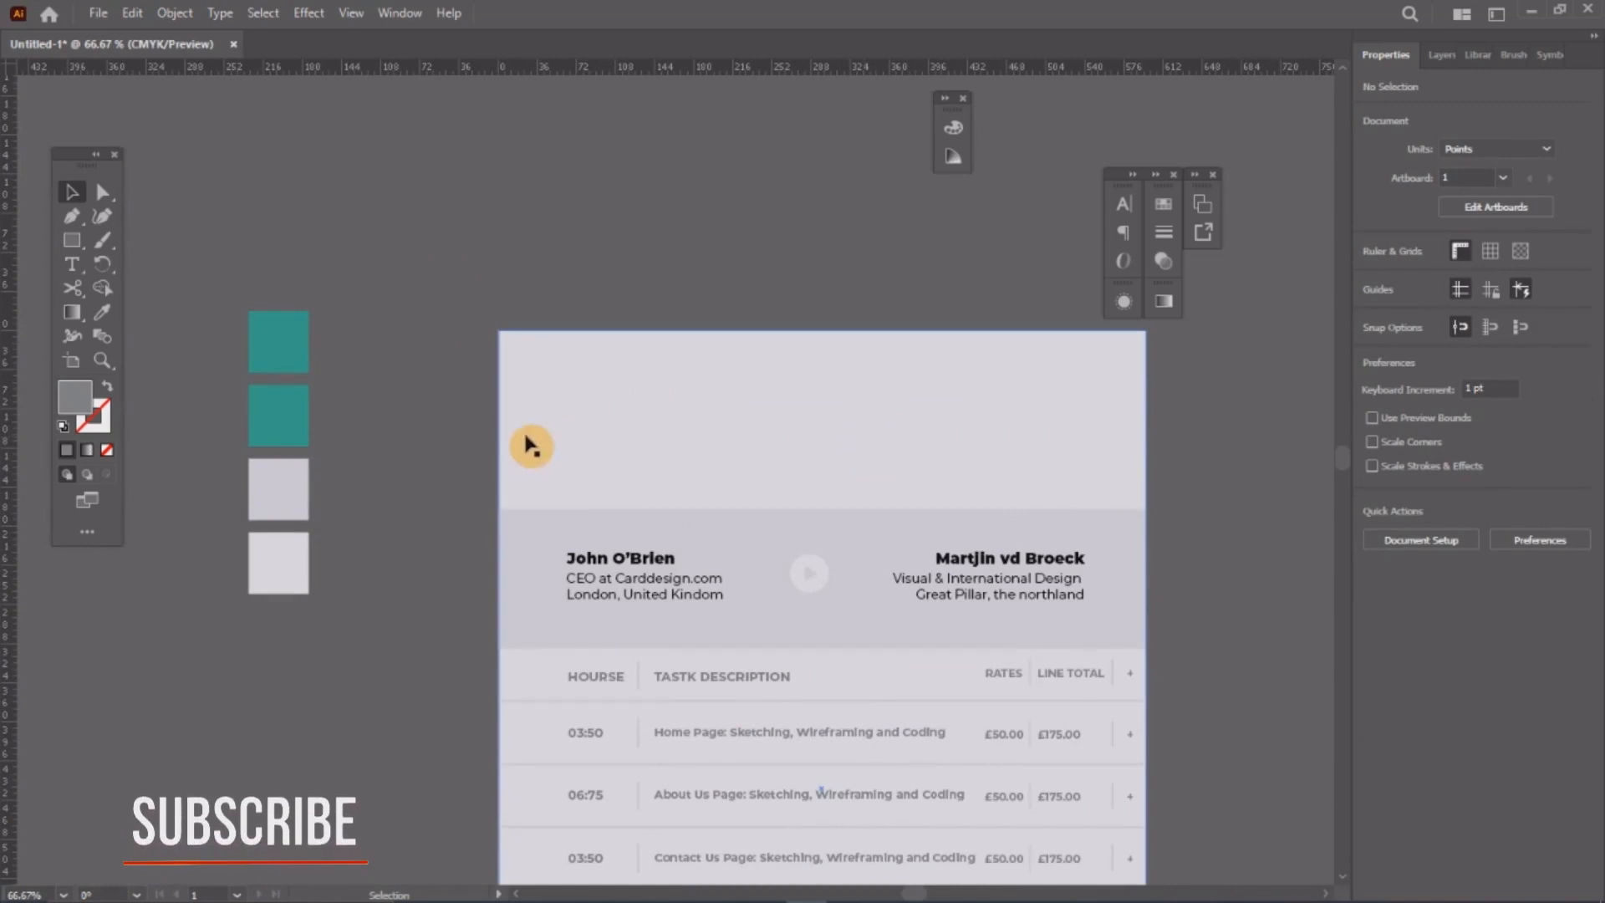
Step: Draw a six-sided polygon on the artboard
{"action": "scroll", "coordinate": [624, 433], "scroll_direction": "left", "scroll_amount": 1}
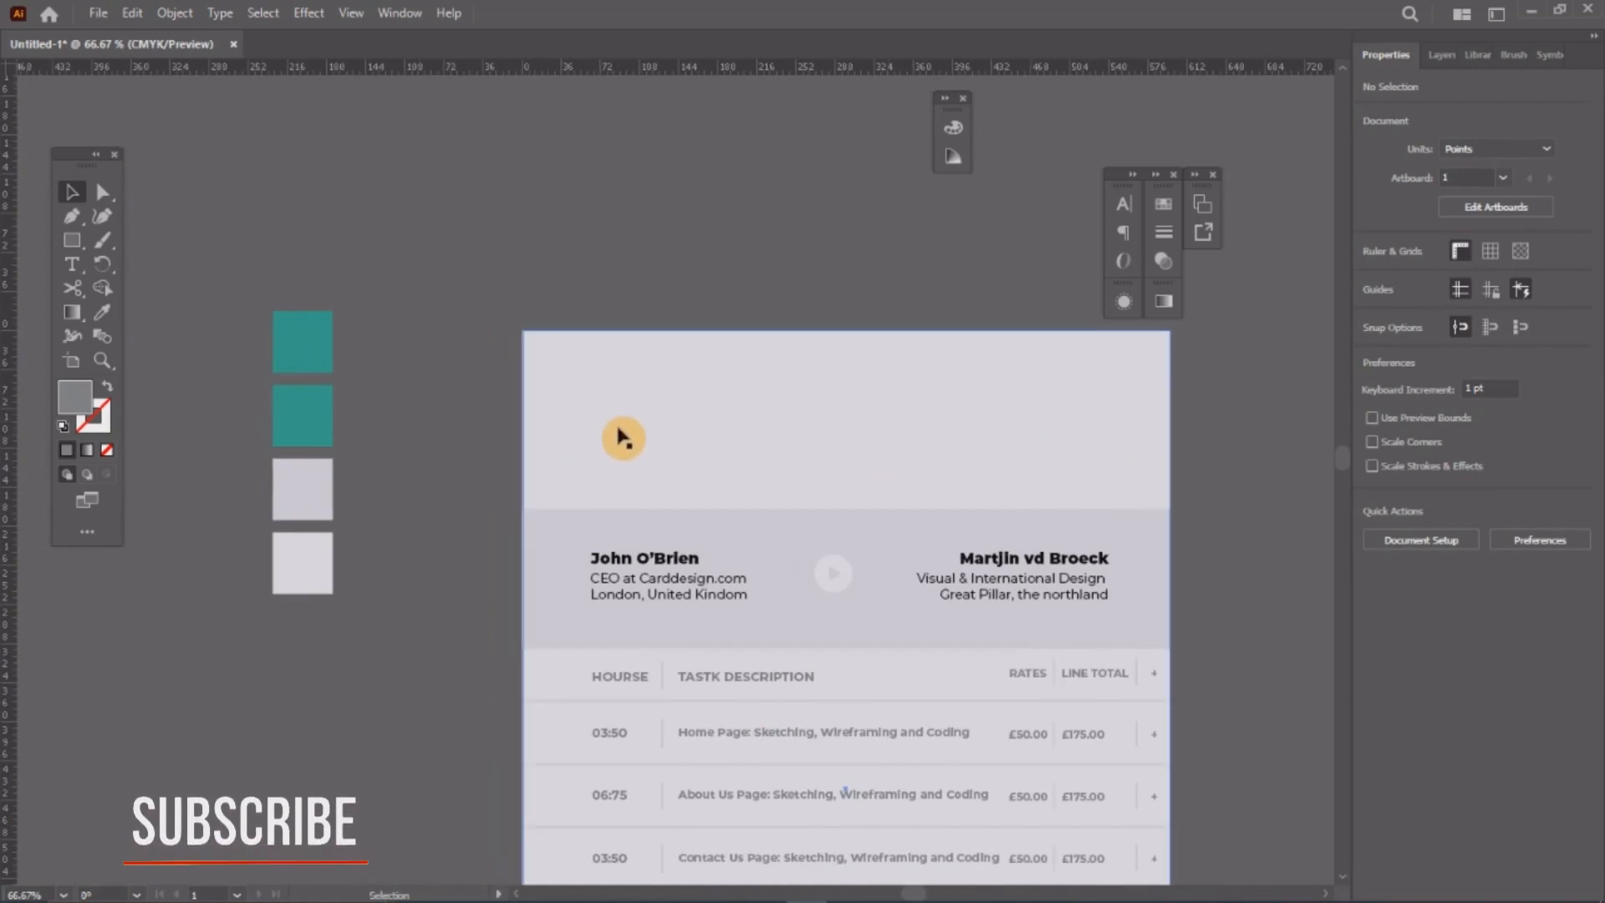
{"action": "left_click", "coordinate": [71, 241]}
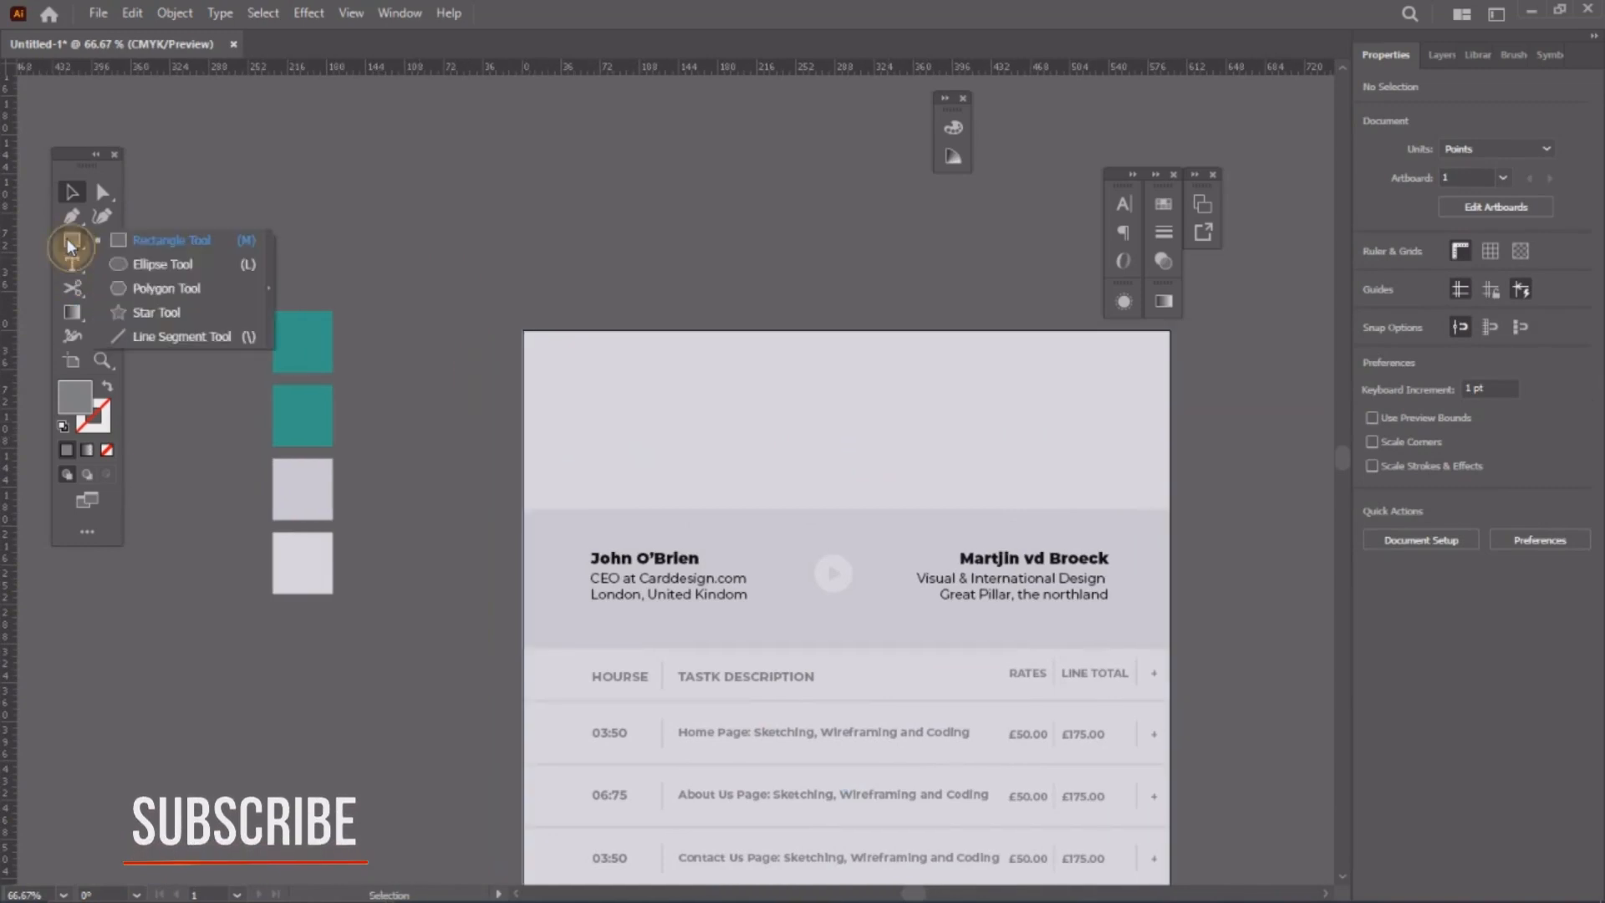
{"action": "left_click", "coordinate": [151, 287]}
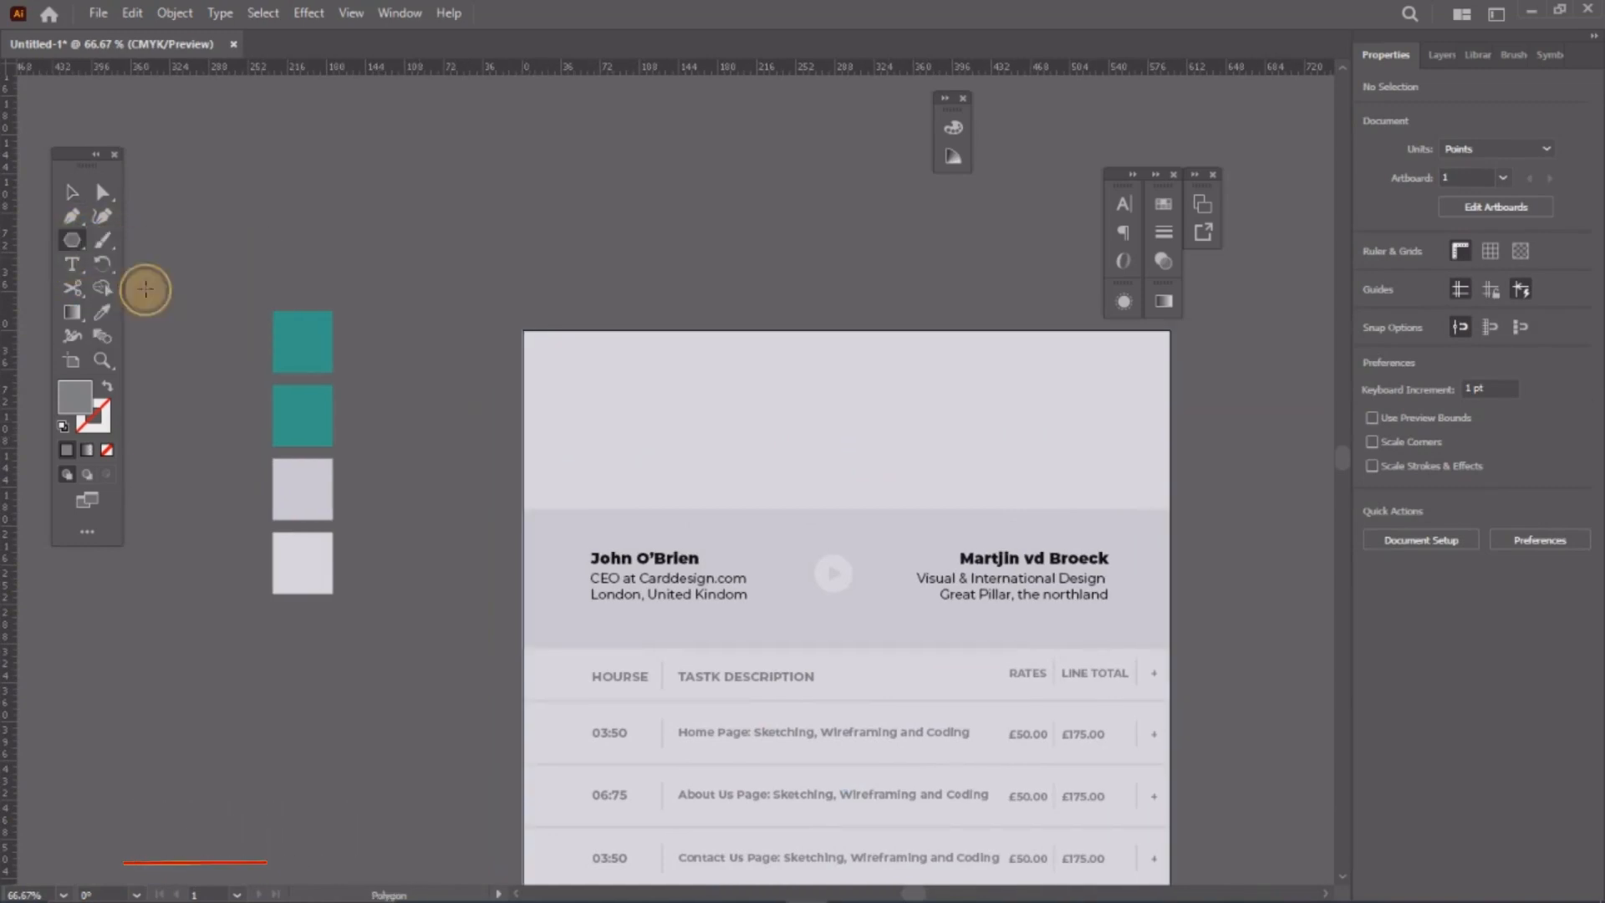
{"action": "left_click", "coordinate": [621, 408]}
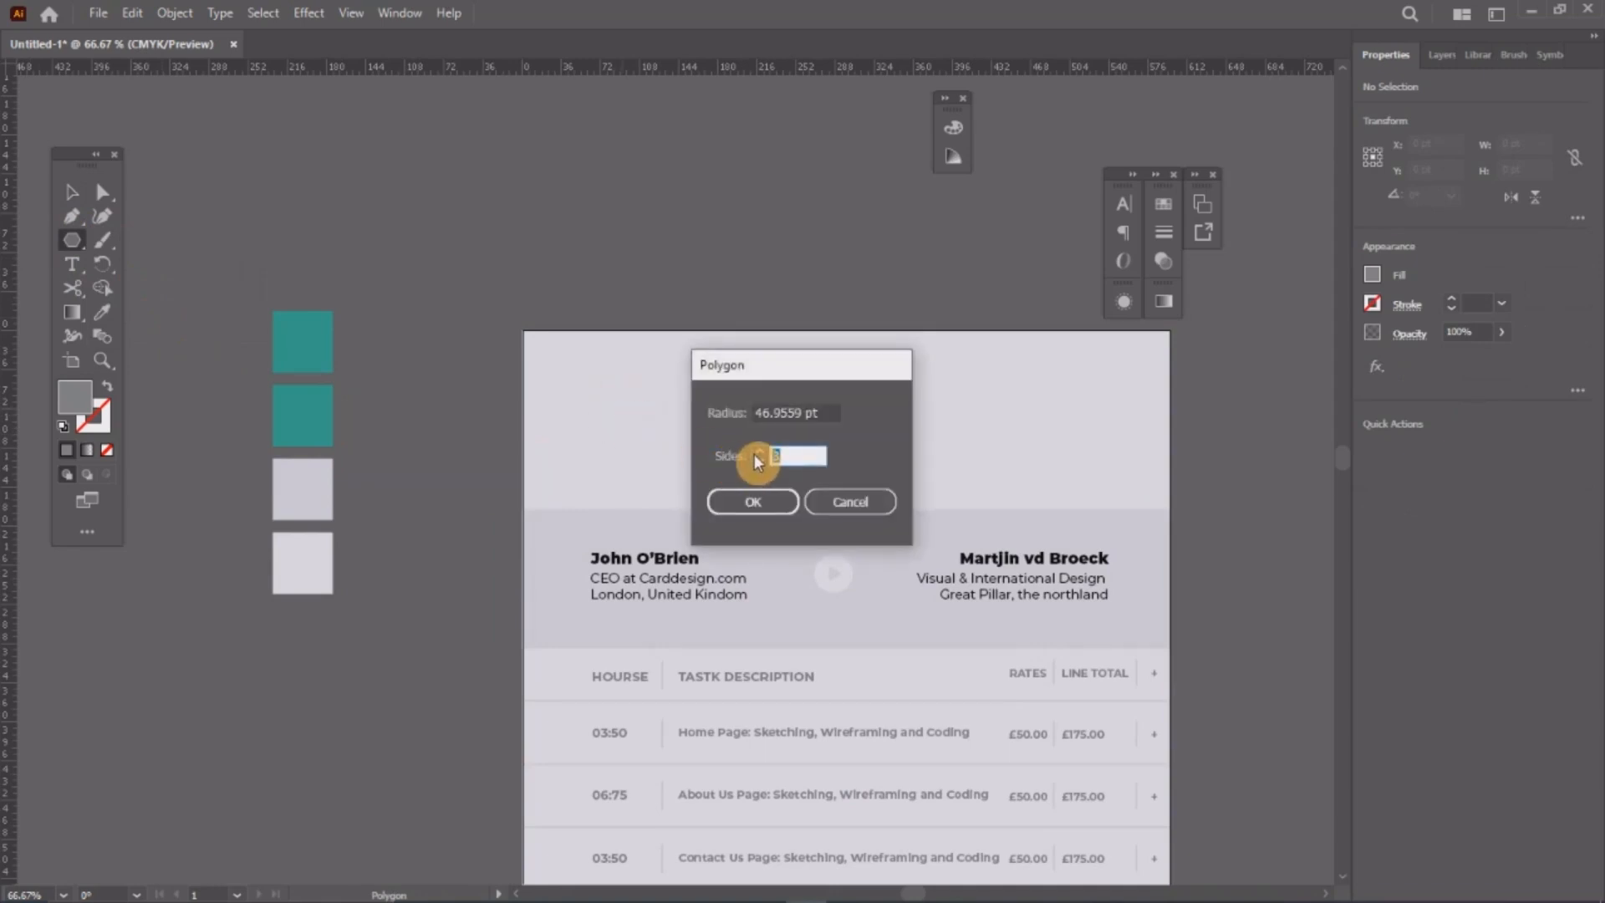
{"action": "type", "text": "6"}
{"action": "left_click", "coordinate": [754, 501]}
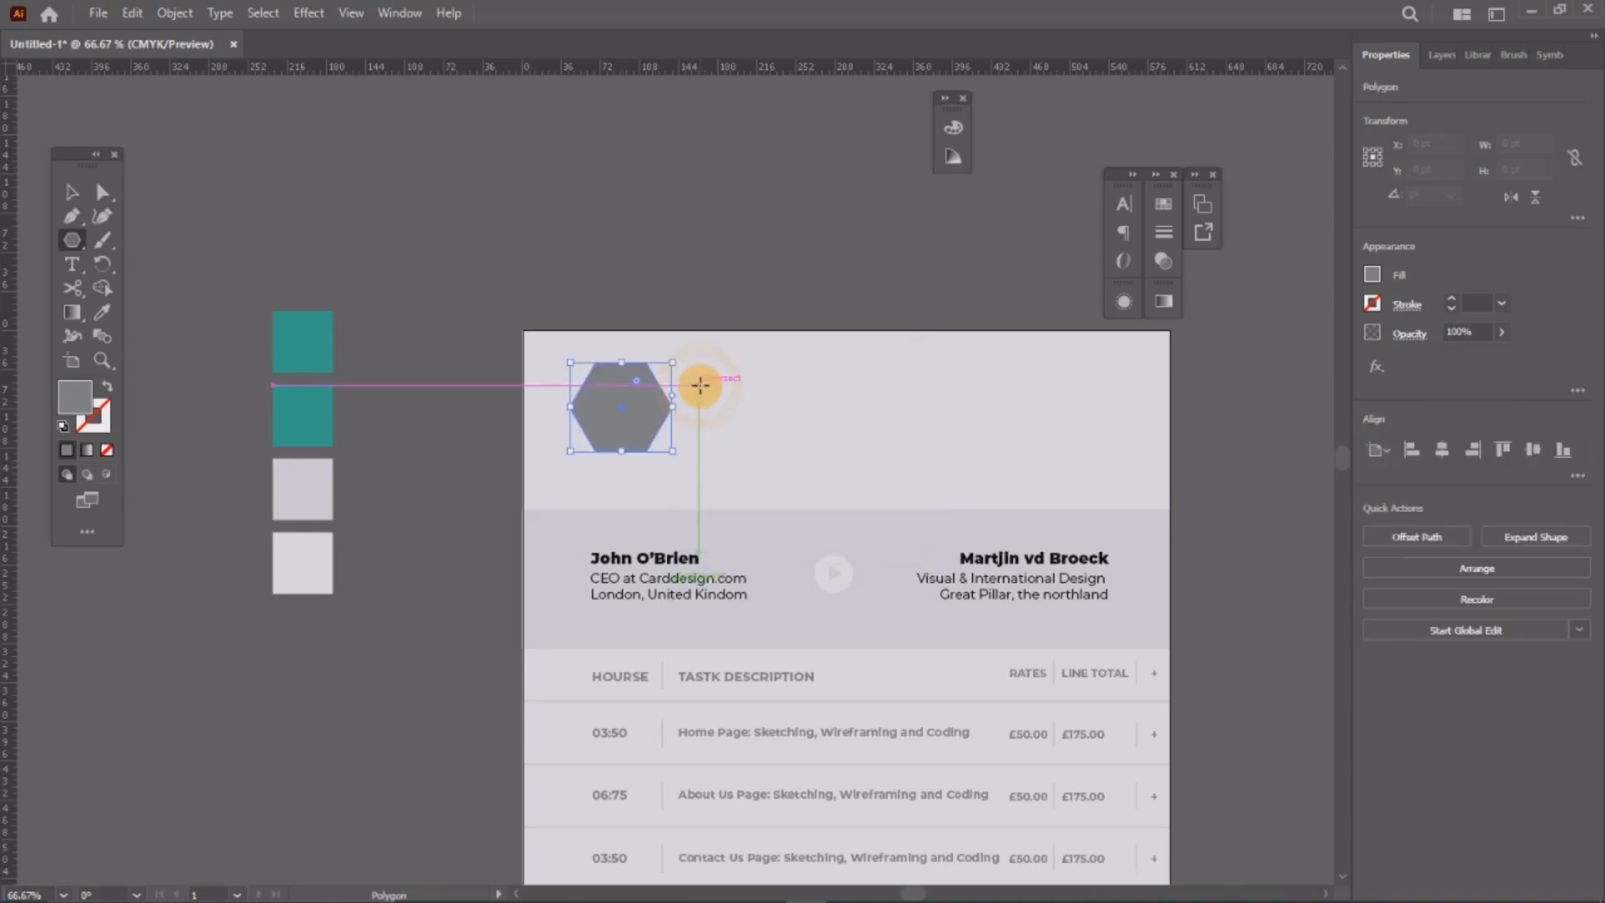
Step: Rotate the hexagon point-up, shrink it to about 42 × 48 pt in the header, and fill it teal
{"action": "left_click", "coordinate": [72, 192]}
{"action": "left_click", "coordinate": [651, 427]}
{"action": "key", "text": "ctrl+equal"}
{"action": "key", "text": "ctrl+equal"}
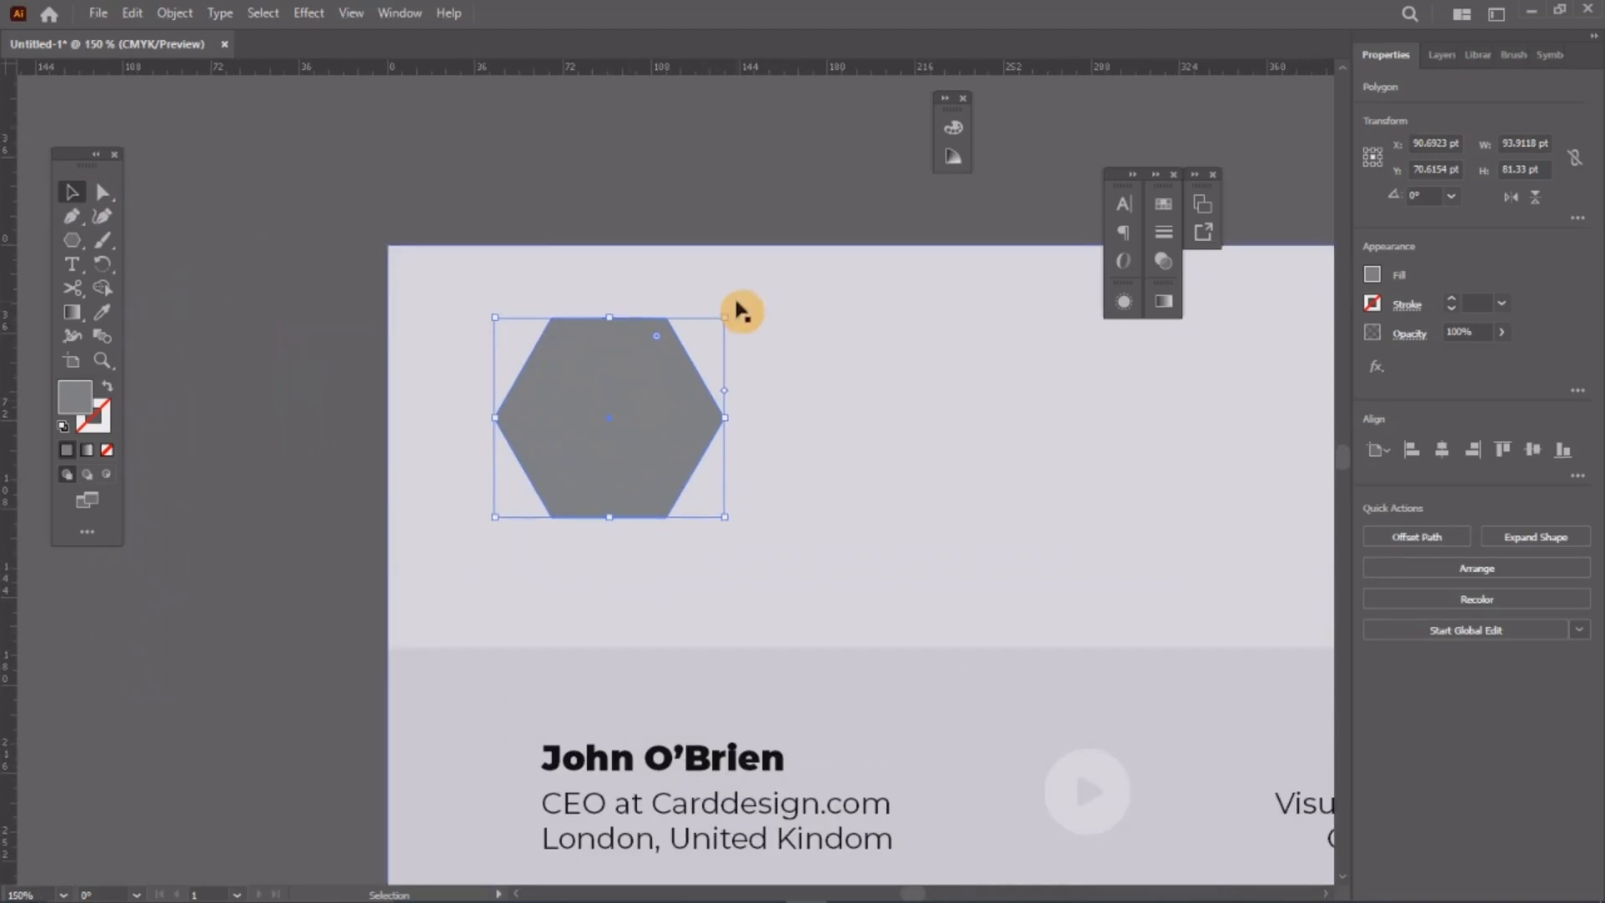
{"action": "left_click_drag", "start_coordinate": [734, 318], "coordinate": [739, 548]}
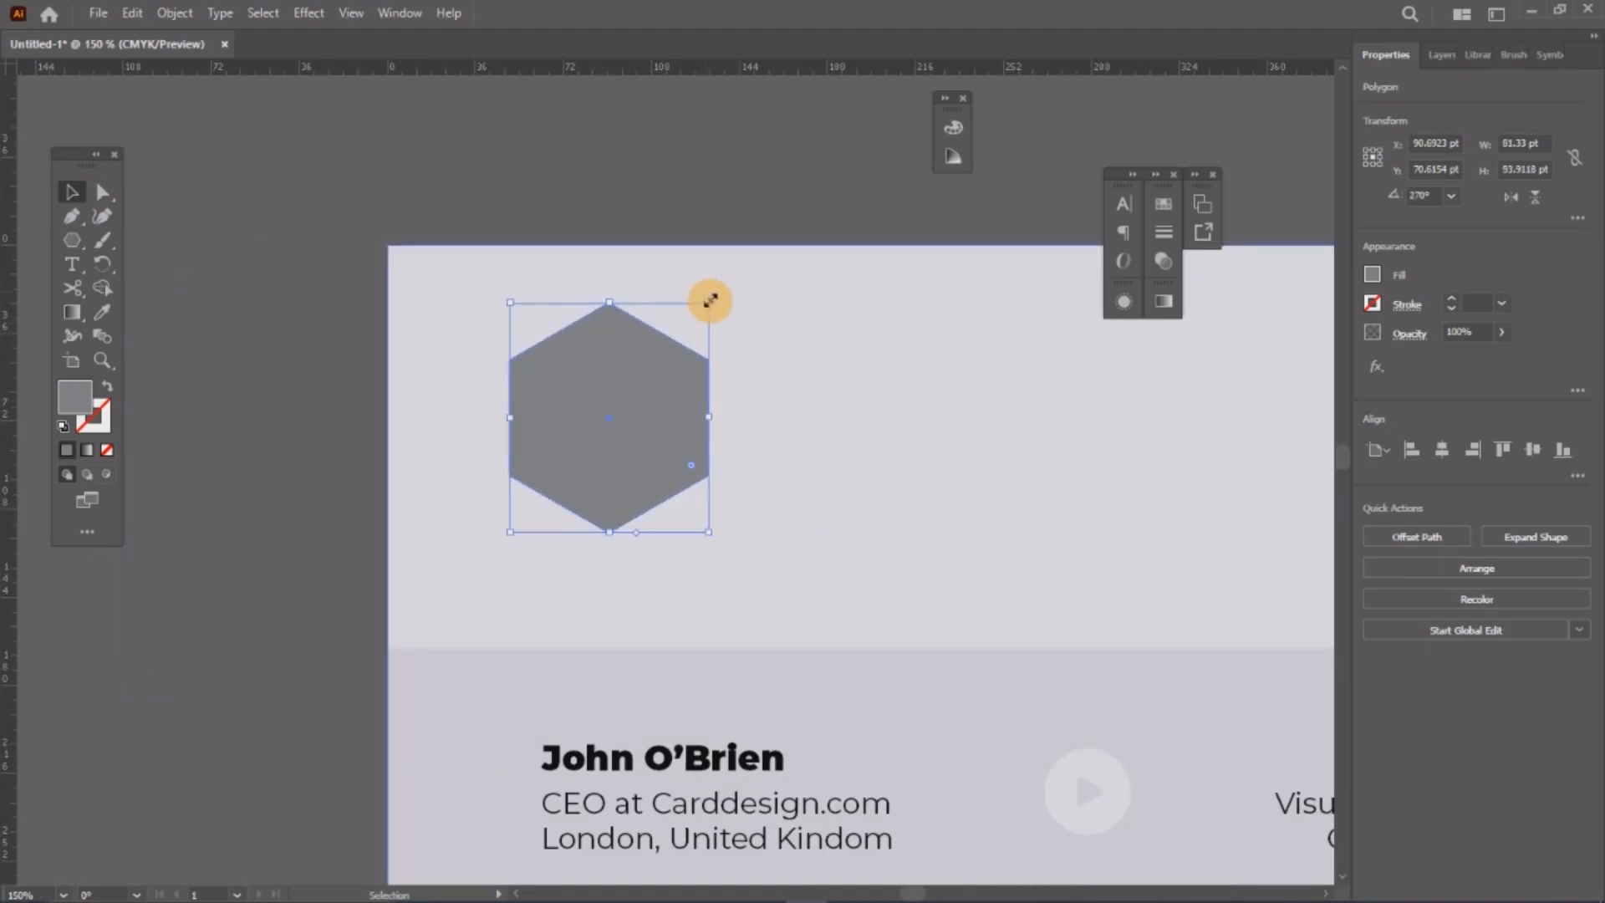
{"action": "left_click_drag", "start_coordinate": [705, 299], "coordinate": [655, 366]}
{"action": "left_click_drag", "start_coordinate": [605, 426], "coordinate": [607, 469]}
{"action": "scroll", "coordinate": [605, 466], "scroll_direction": "down", "scroll_amount": 4}
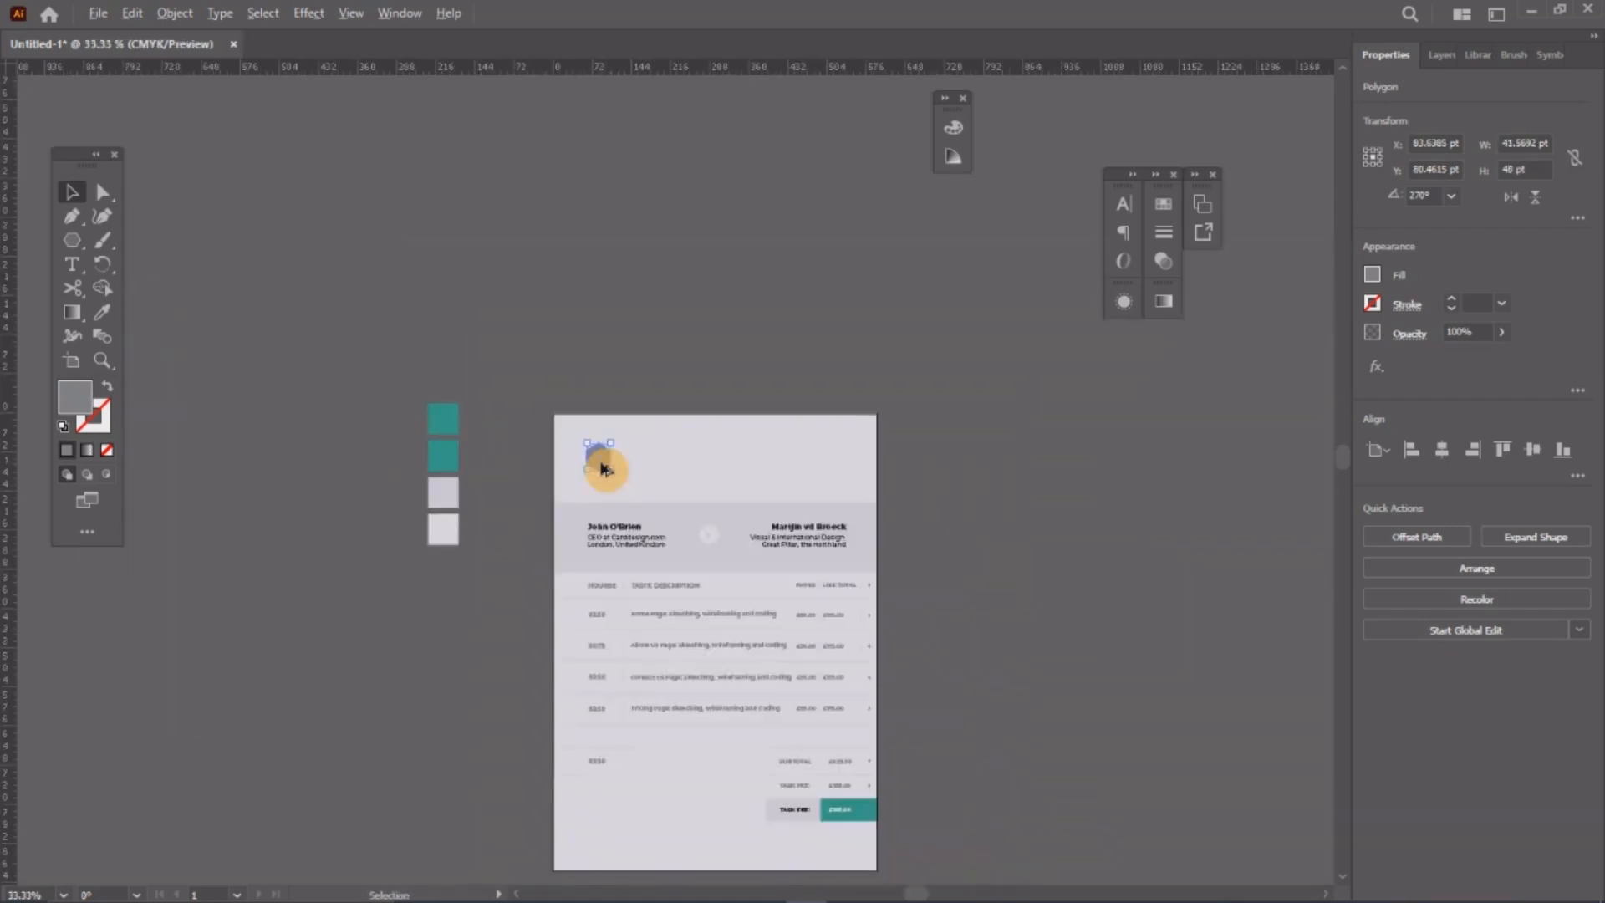
{"action": "scroll", "coordinate": [603, 462], "scroll_direction": "up", "scroll_amount": 2}
{"action": "left_click", "coordinate": [102, 311]}
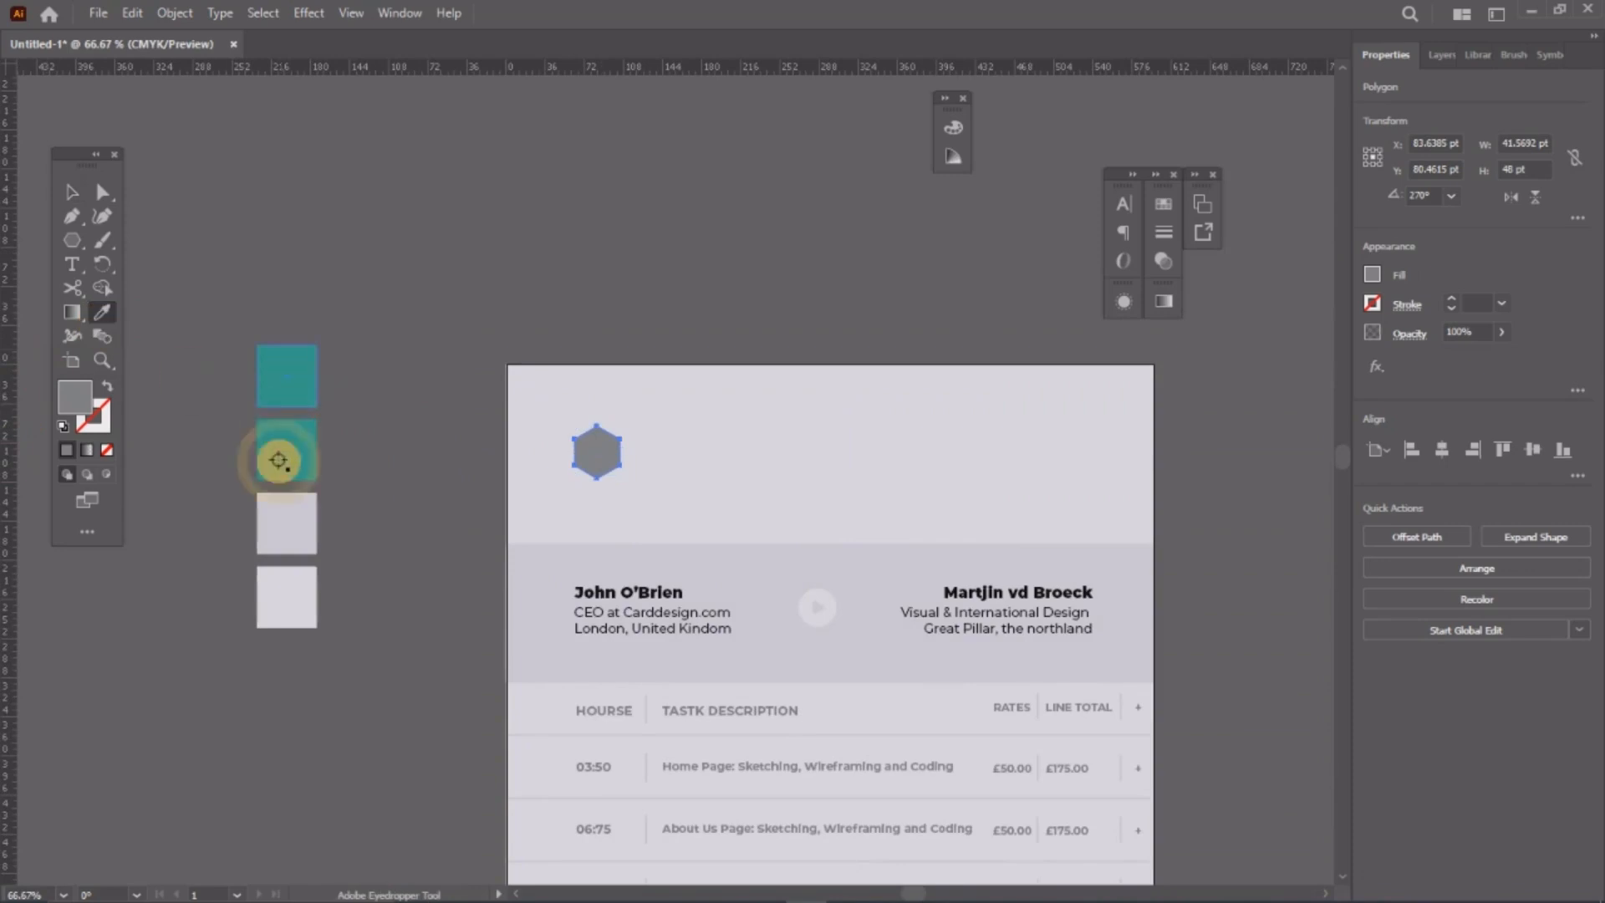
{"action": "left_click", "coordinate": [287, 370]}
Step: Scale the teal hexagon slightly smaller
{"action": "left_click", "coordinate": [71, 192]}
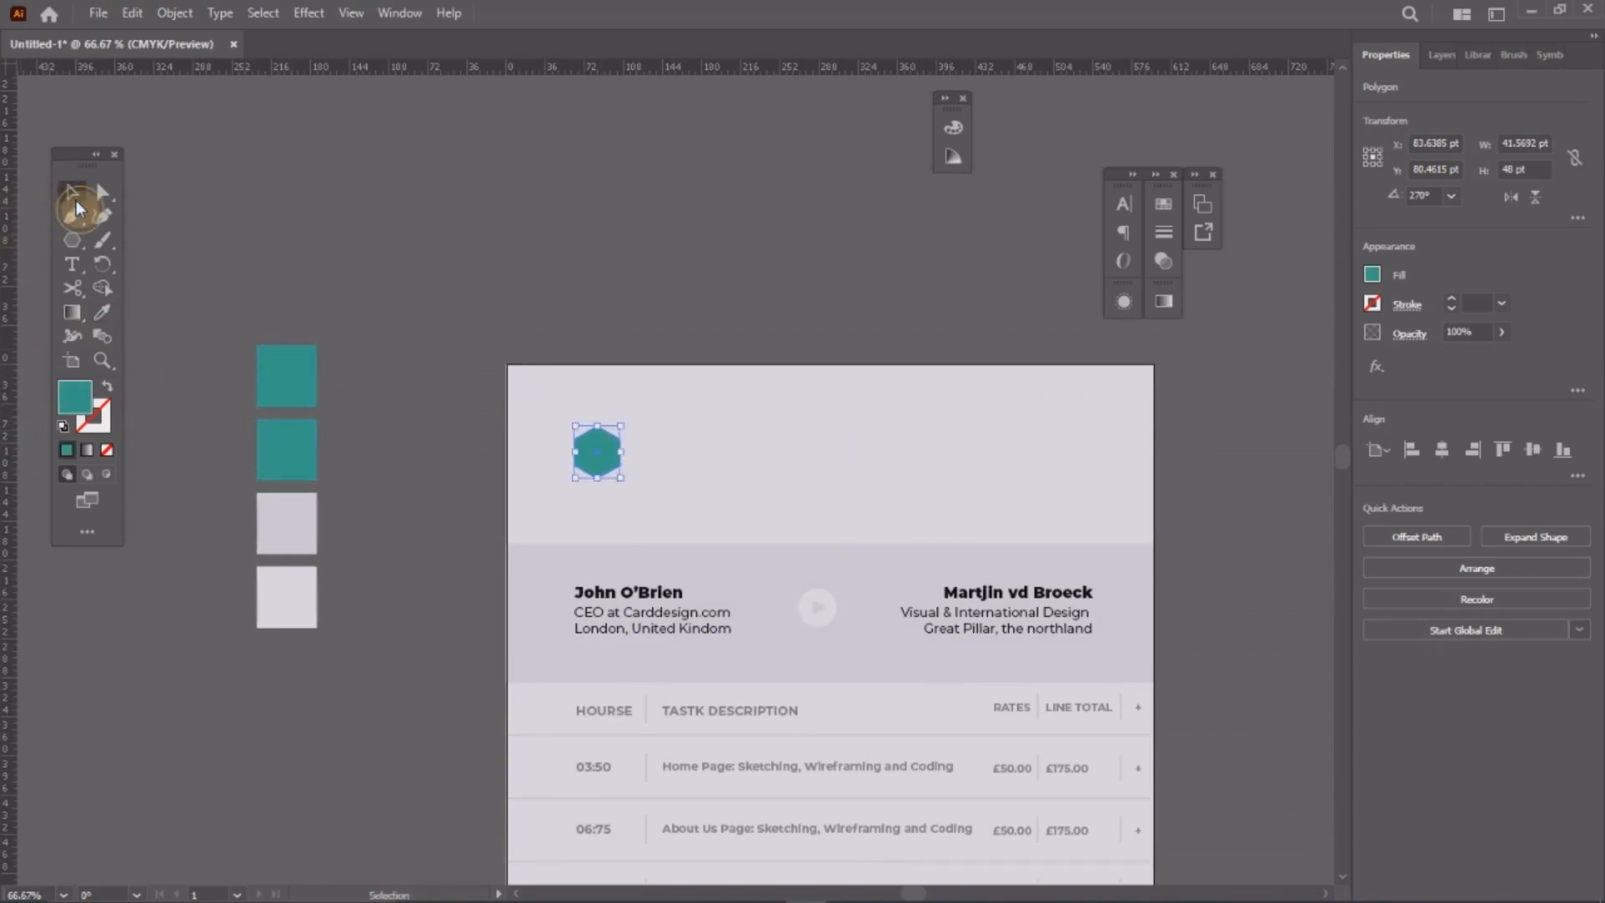
{"action": "left_click", "coordinate": [623, 427]}
{"action": "scroll", "coordinate": [623, 427], "scroll_direction": "up", "scroll_amount": 3}
{"action": "left_click", "coordinate": [573, 530]}
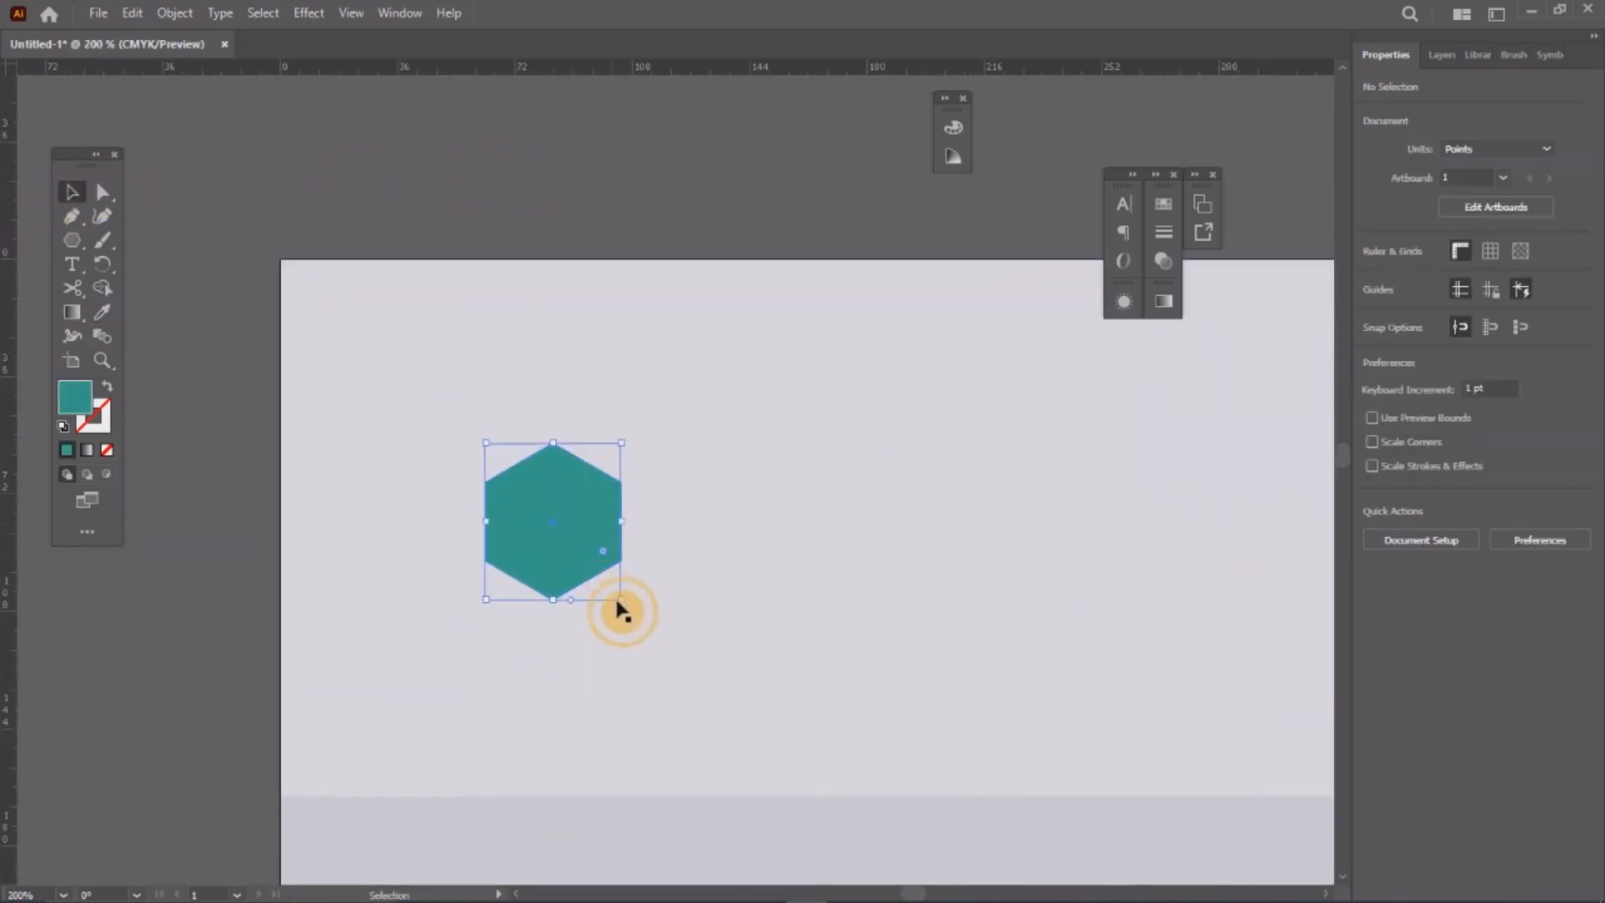
{"action": "left_click_drag", "start_coordinate": [627, 609], "coordinate": [617, 594]}
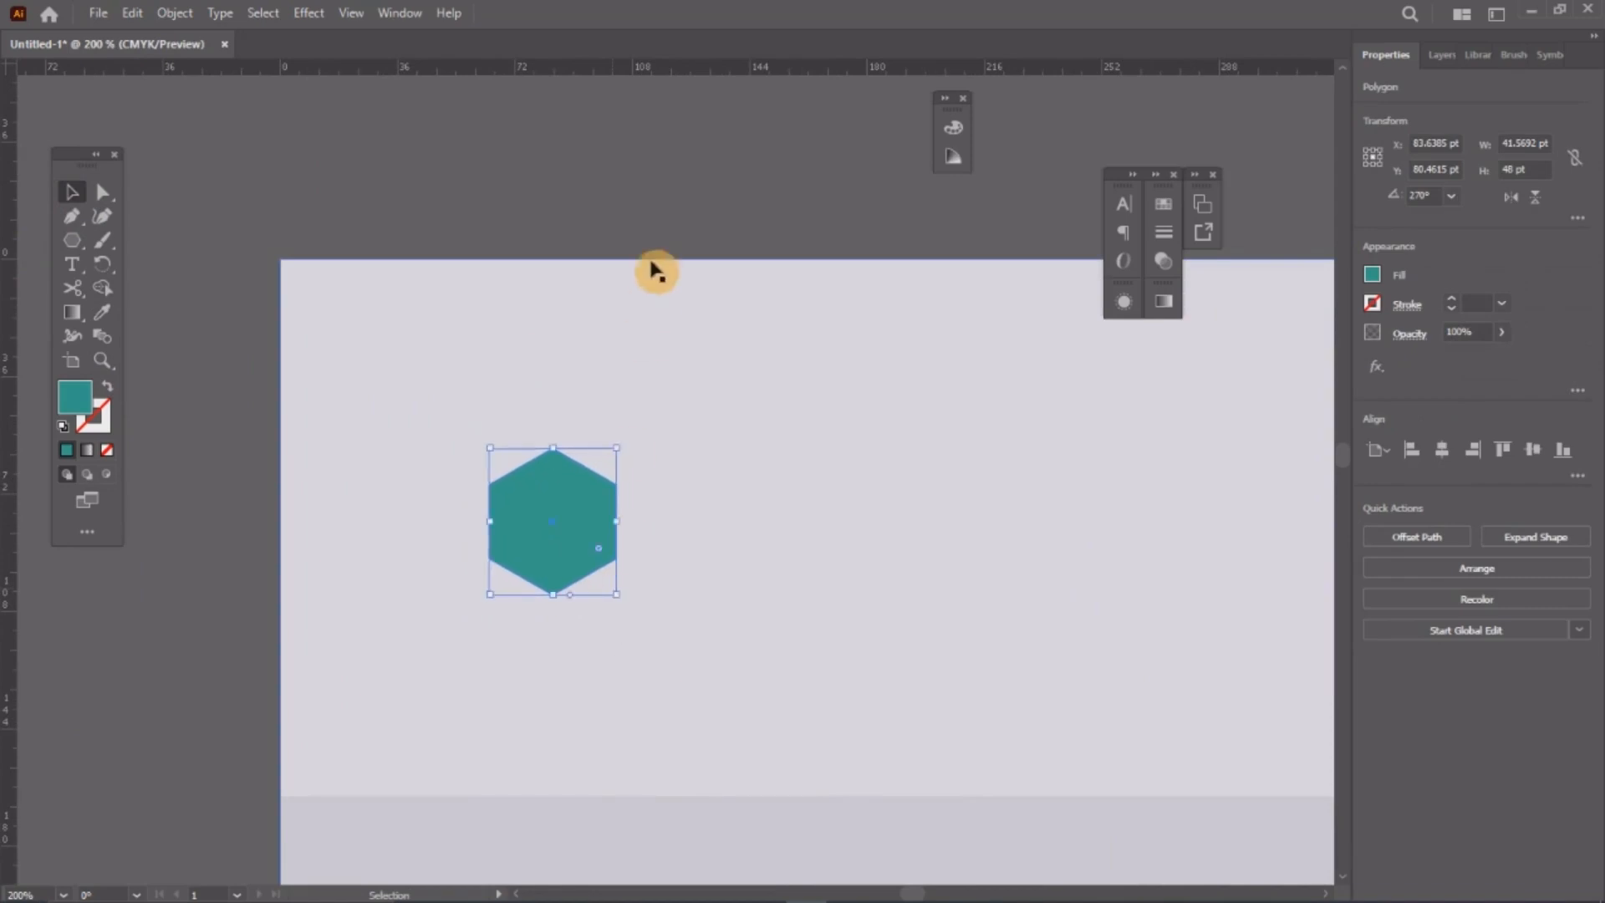
{"action": "left_click", "coordinate": [206, 464]}
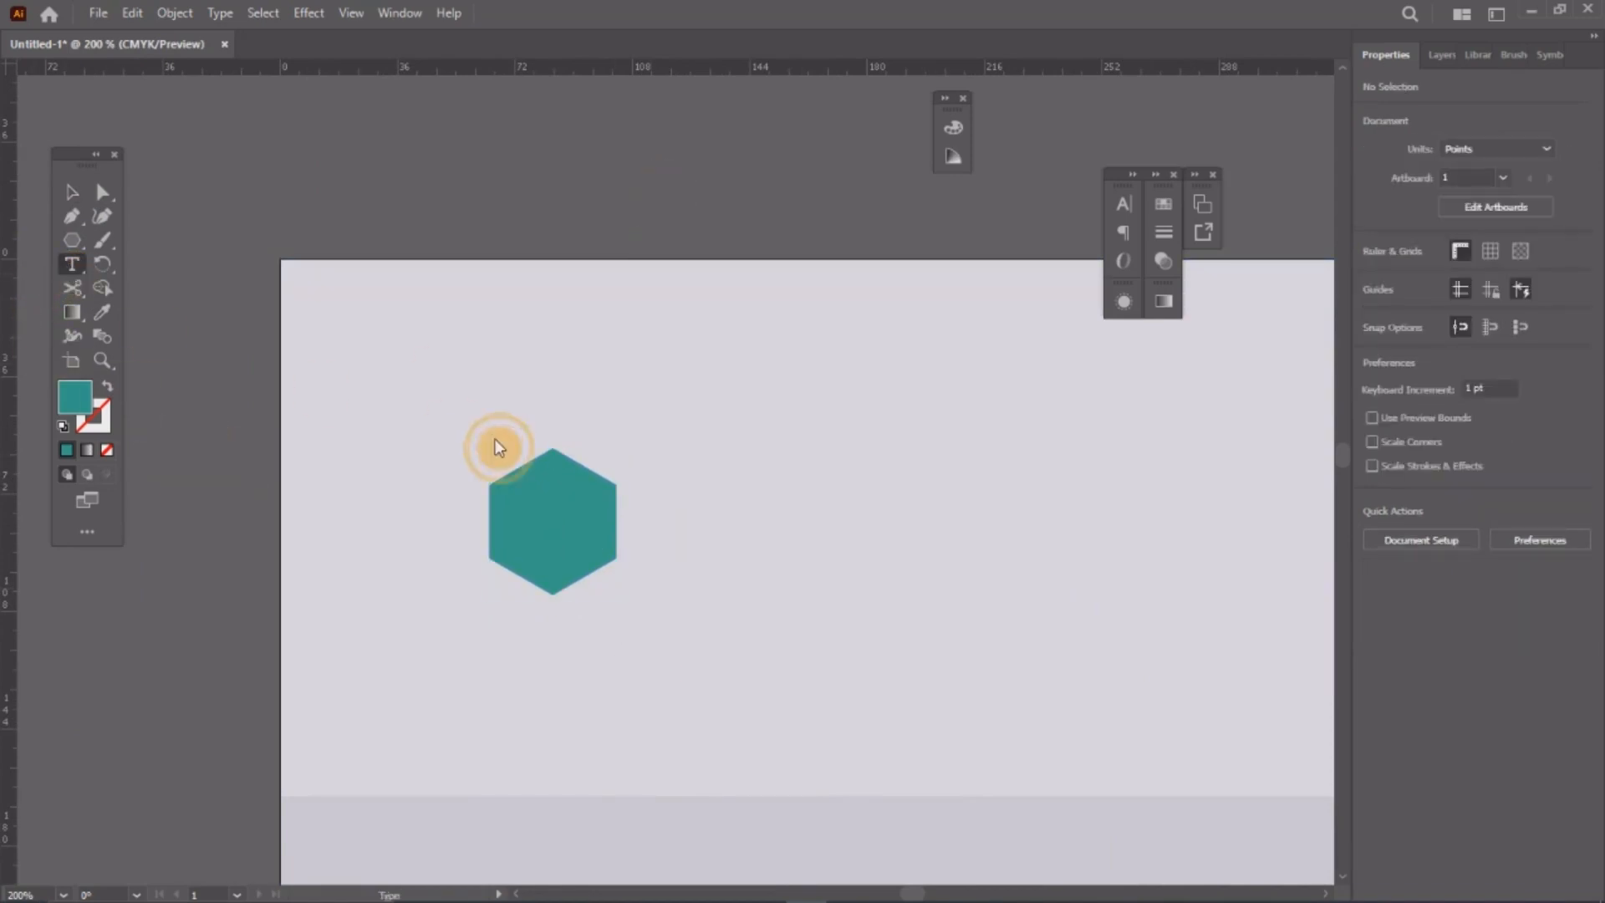
Step: Type an M beside the hexagon and set it to the Montserrat Black weight
{"action": "left_click", "coordinate": [771, 506]}
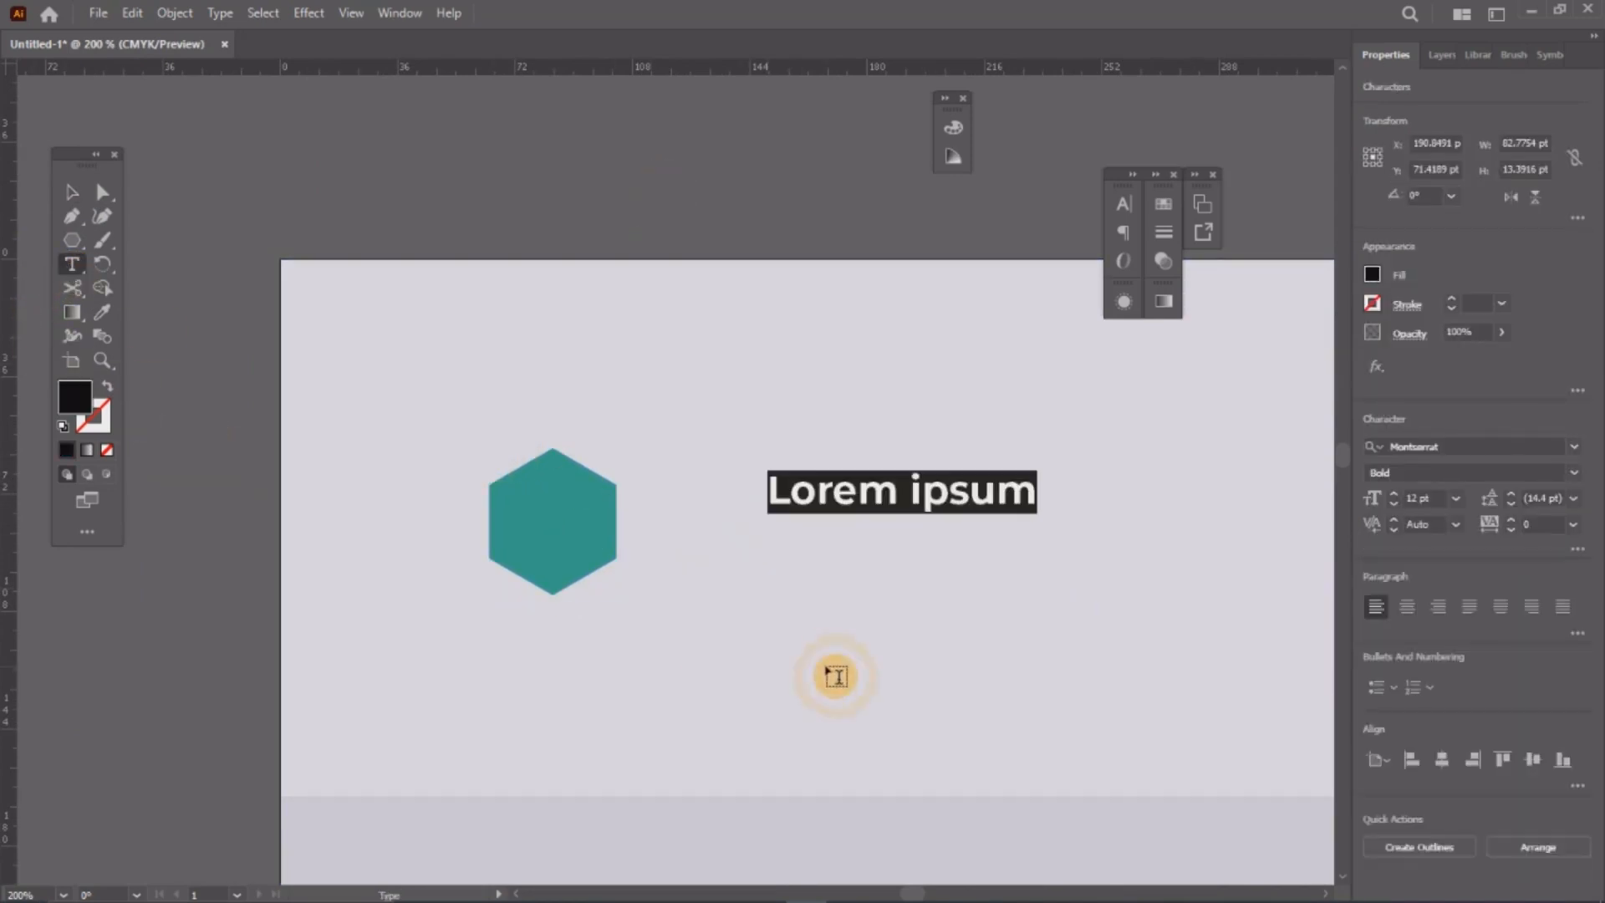
{"action": "type", "text": "m"}
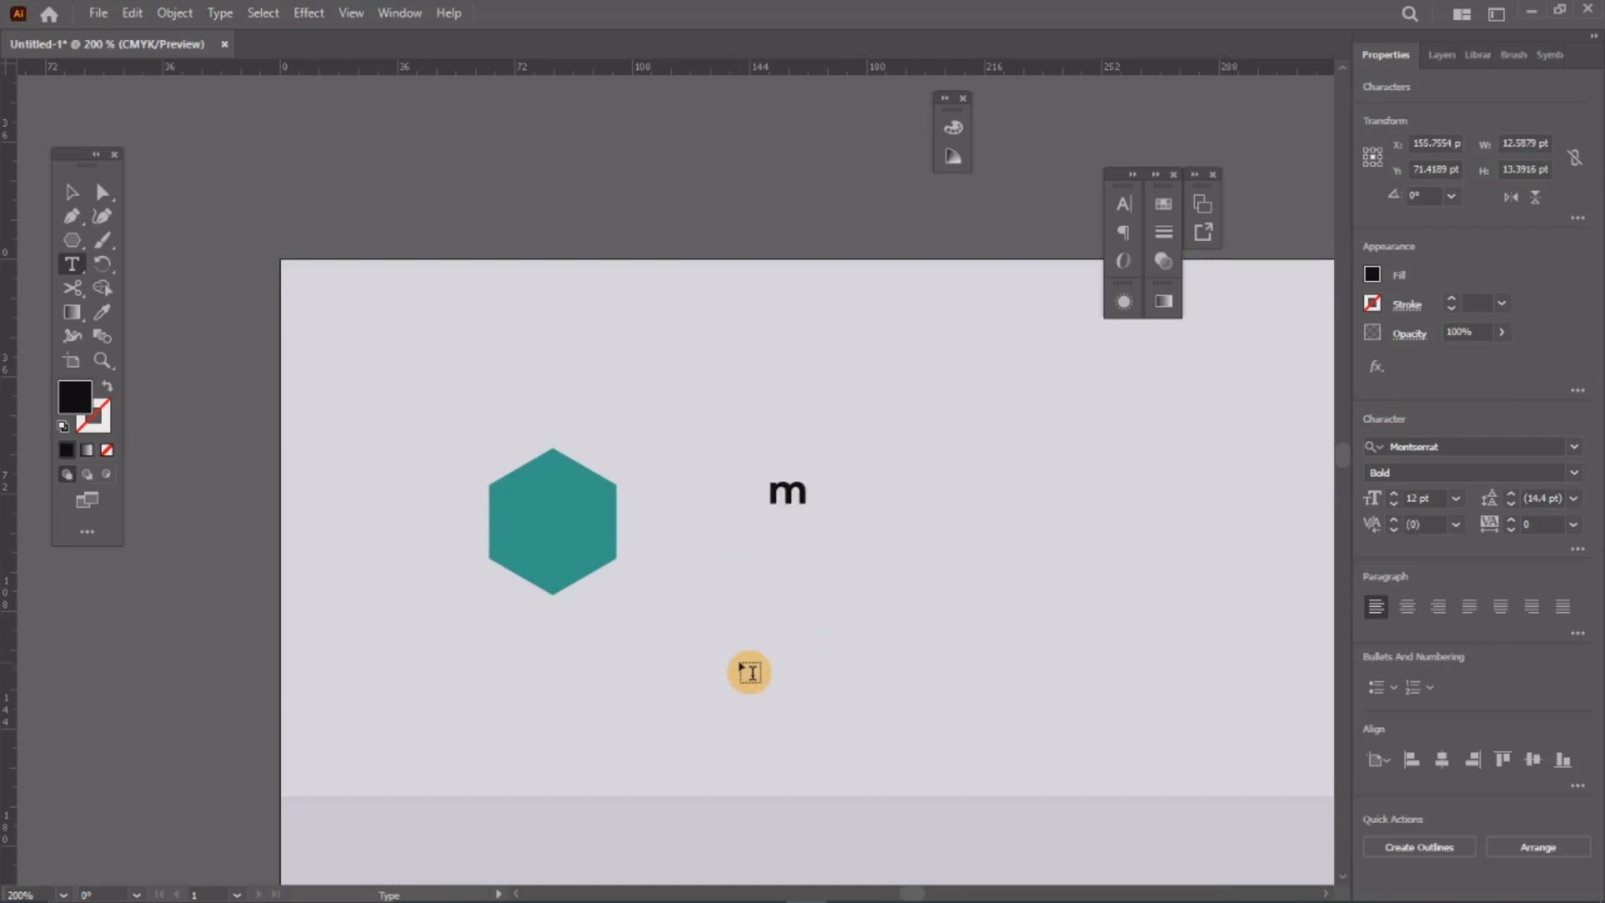
{"action": "left_click", "coordinate": [67, 192]}
{"action": "left_click", "coordinate": [1128, 211]}
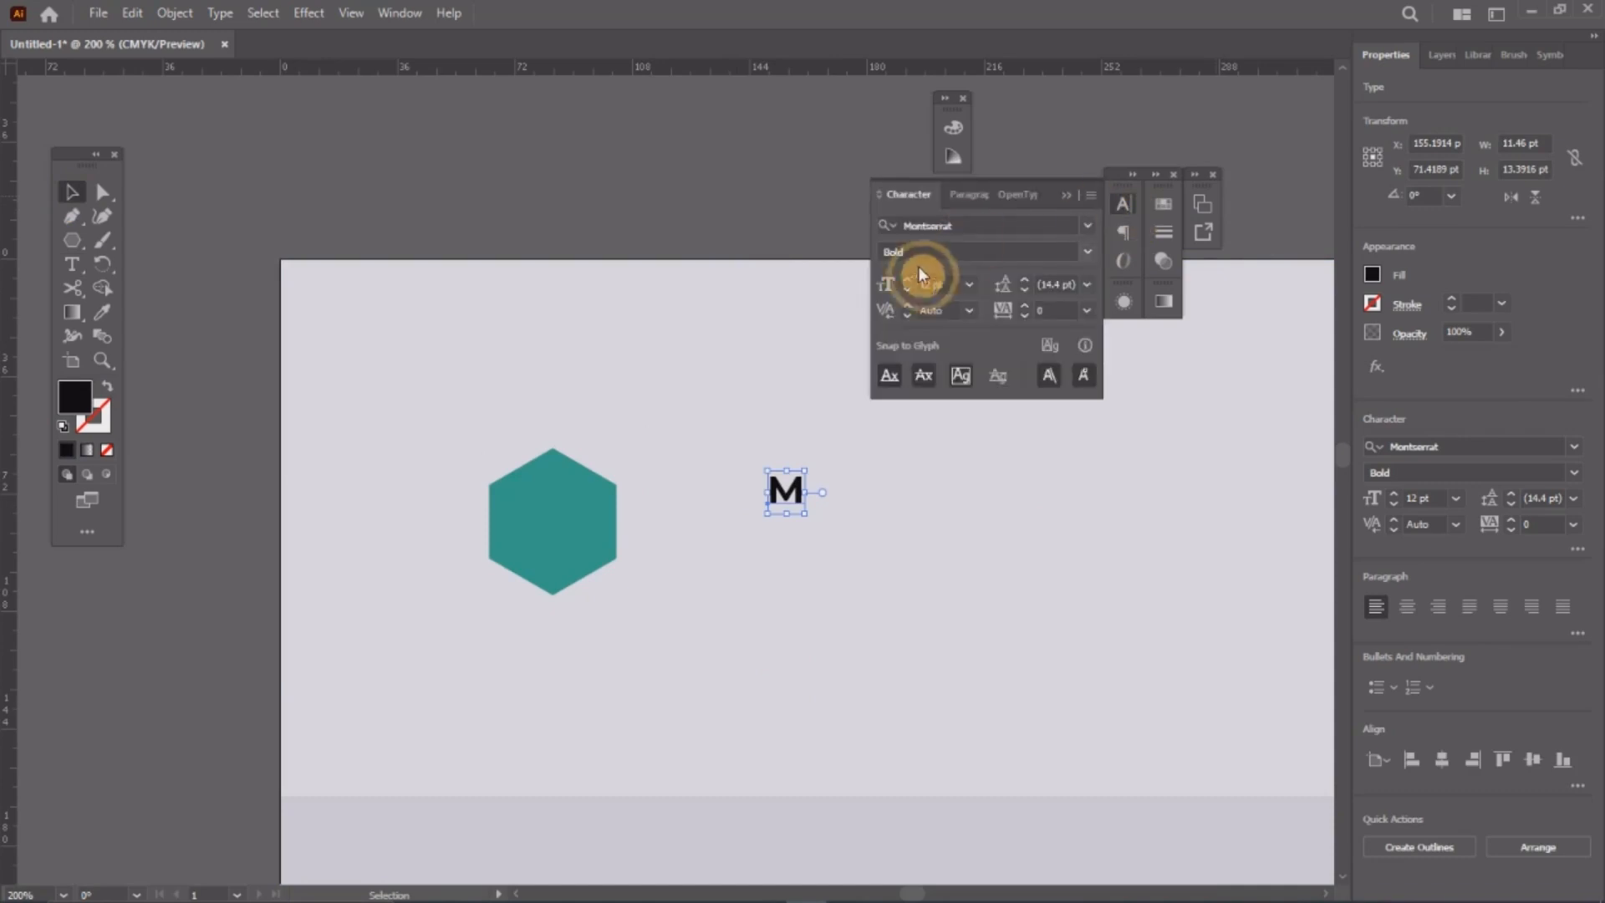
{"action": "left_click", "coordinate": [1089, 251]}
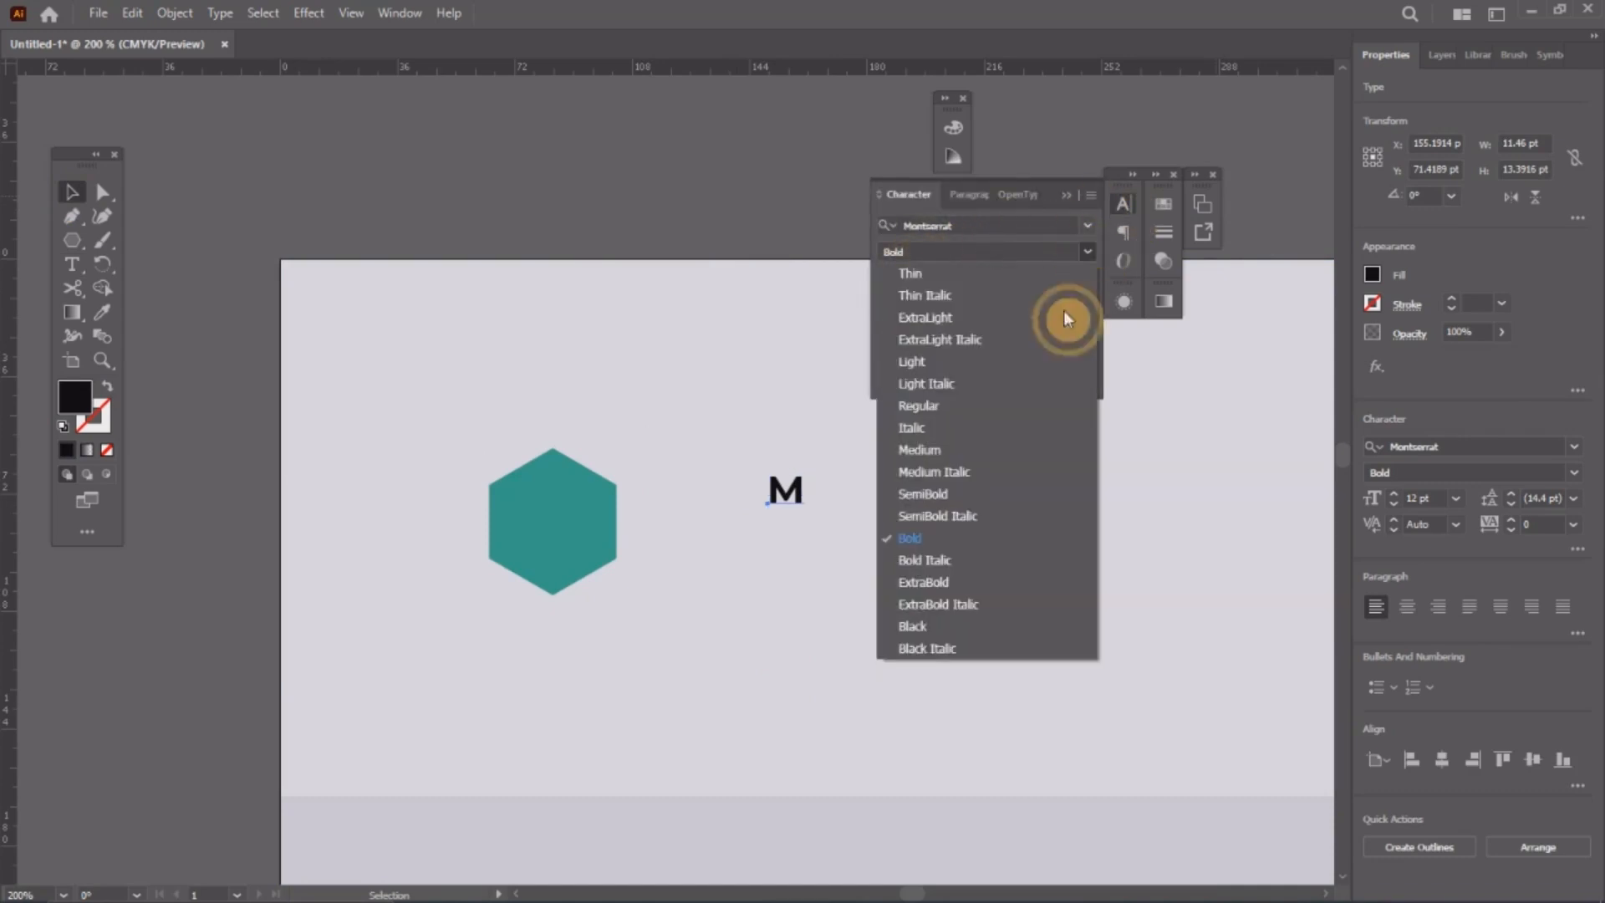
{"action": "left_click", "coordinate": [926, 625]}
{"action": "left_click", "coordinate": [1120, 208]}
Step: Centre the M horizontally and vertically on the hexagon
{"action": "left_click_drag", "start_coordinate": [789, 497], "coordinate": [551, 528]}
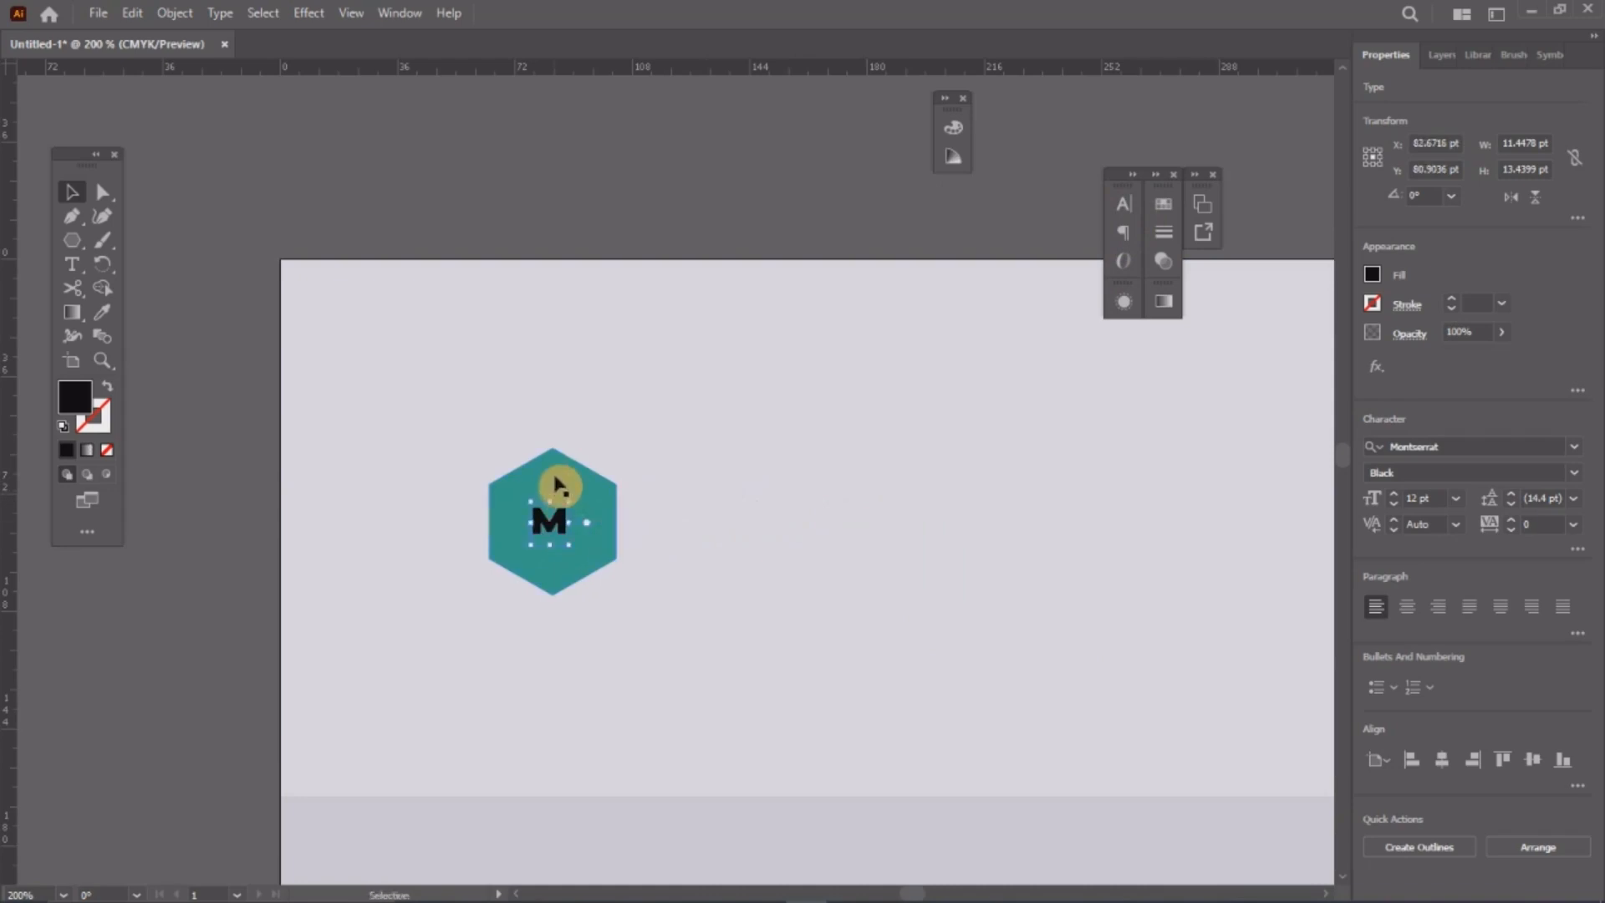
{"action": "left_click", "coordinate": [559, 475], "text": "shift"}
{"action": "left_click", "coordinate": [1532, 450]}
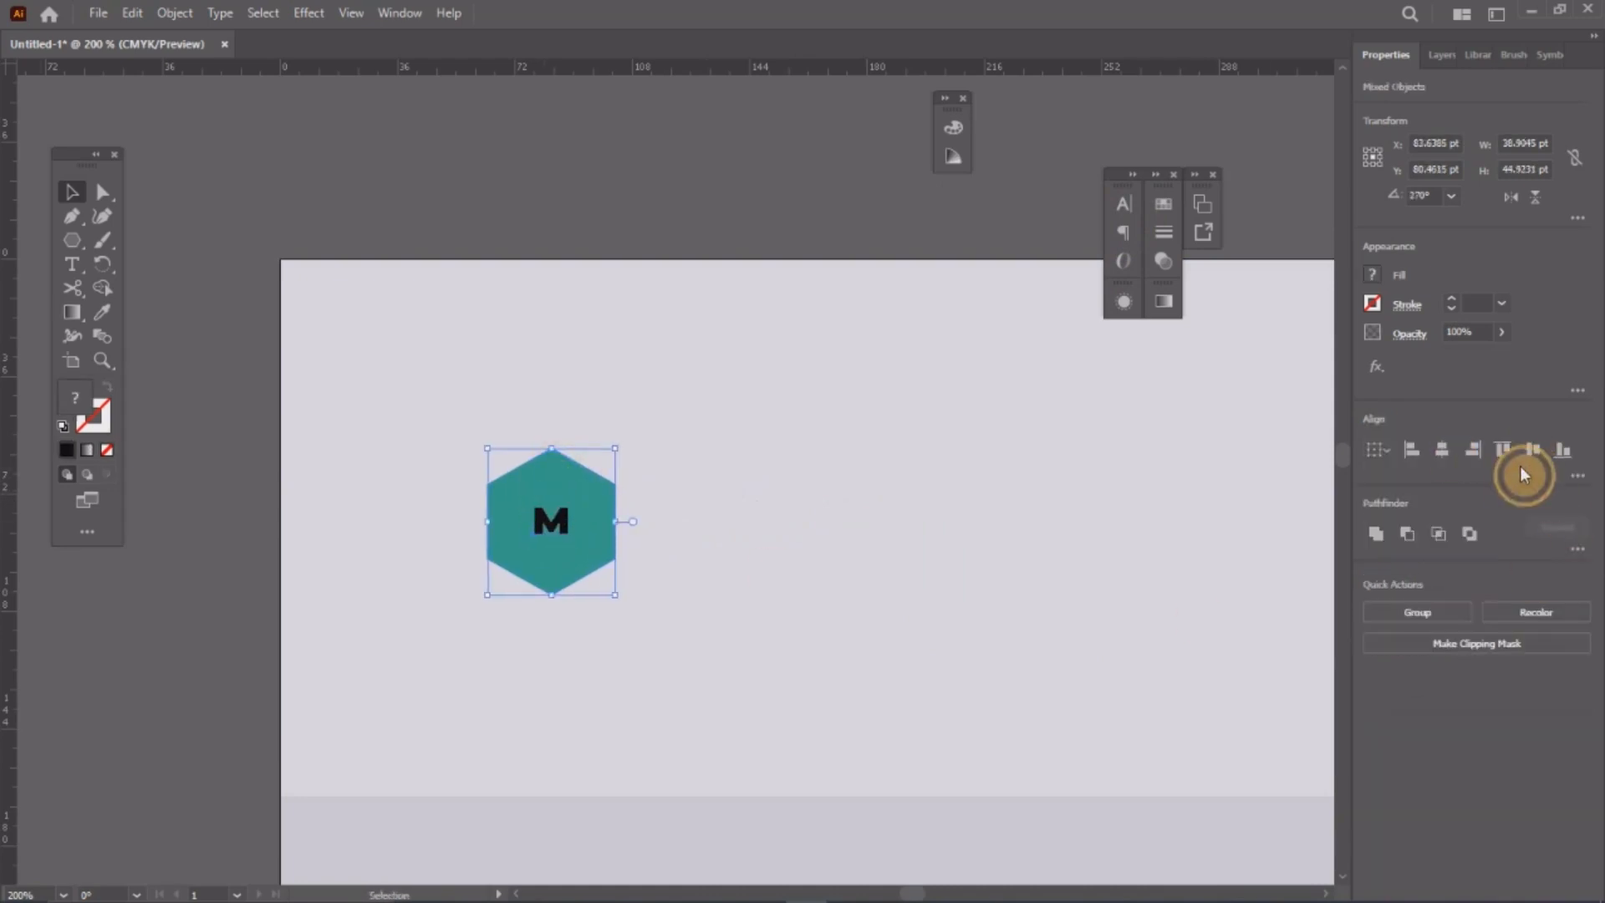
{"action": "left_click", "coordinate": [1439, 451]}
{"action": "left_click", "coordinate": [764, 328]}
Step: Enlarge the M inside the hexagon and fill it white
{"action": "left_click", "coordinate": [555, 524]}
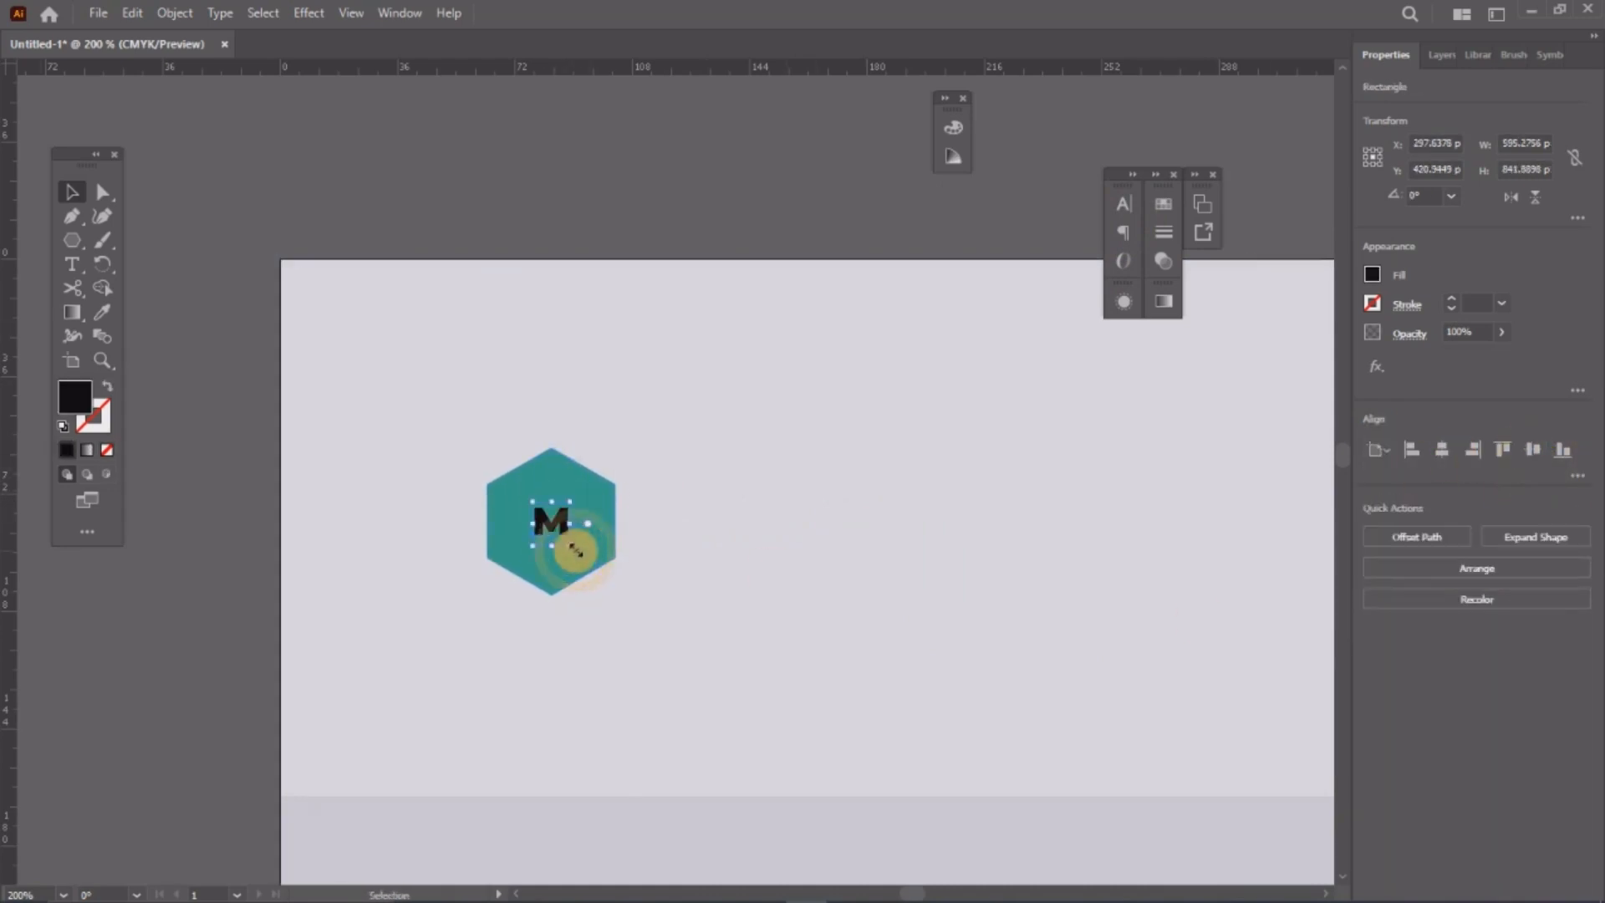
{"action": "left_click_drag", "start_coordinate": [573, 548], "coordinate": [585, 560]}
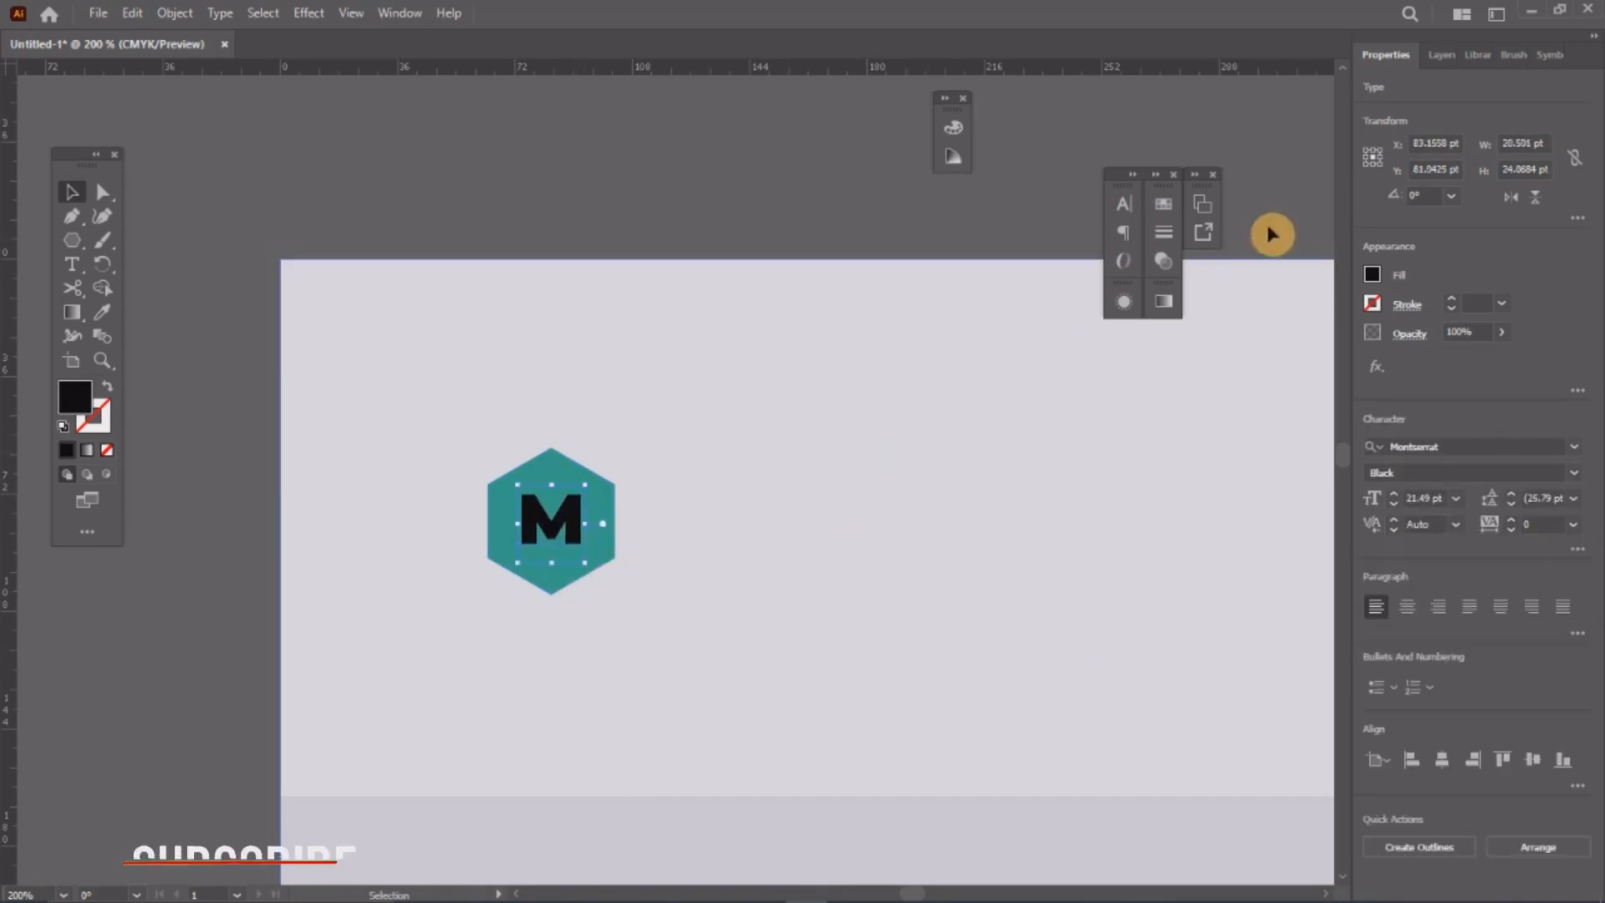
{"action": "left_click", "coordinate": [1168, 211]}
{"action": "left_click", "coordinate": [1071, 319]}
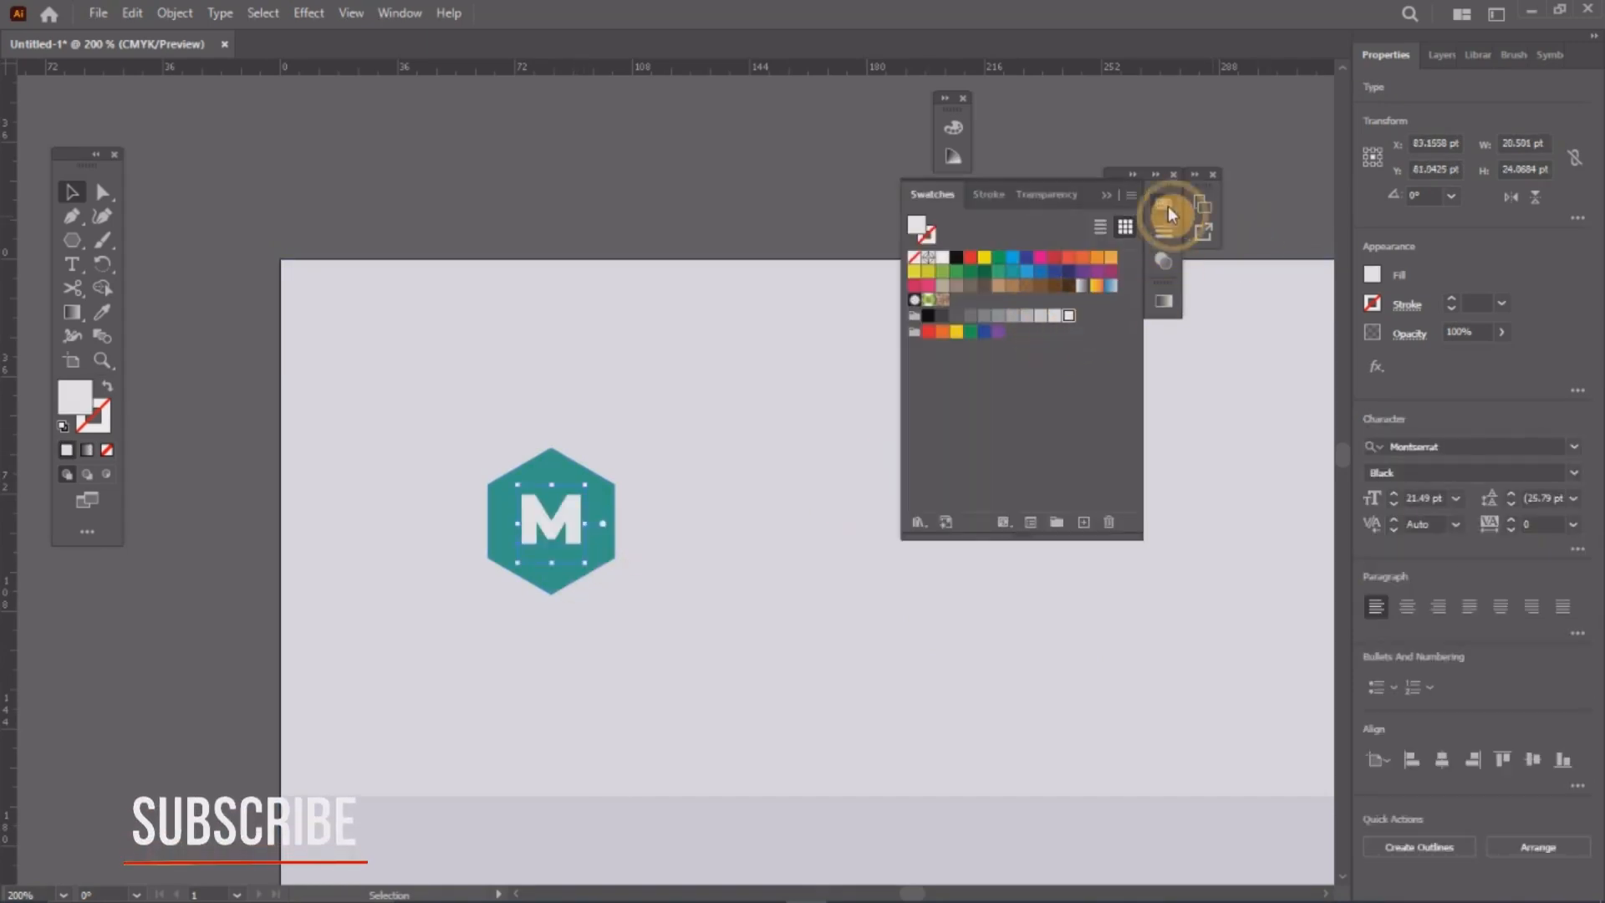
{"action": "left_click", "coordinate": [1167, 210]}
{"action": "left_click", "coordinate": [535, 375]}
{"action": "key", "text": "z"}
{"action": "left_click", "coordinate": [532, 371], "text": "alt"}
{"action": "left_click", "coordinate": [531, 369], "text": "alt"}
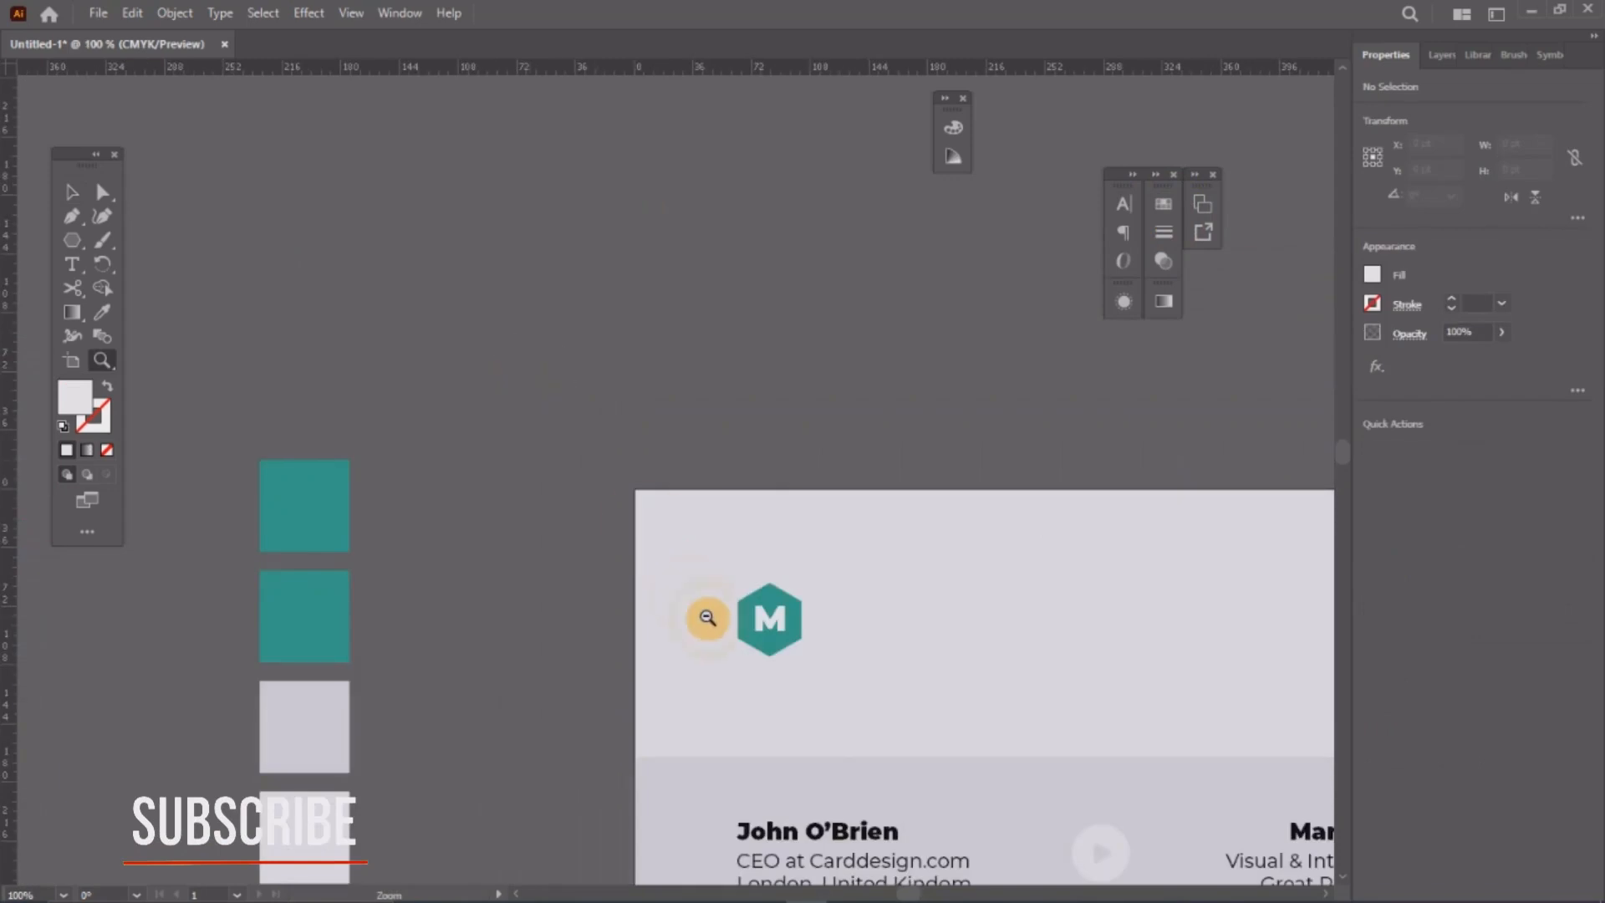
Step: Copy the client's name text up beside the M logo
{"action": "left_click", "coordinate": [706, 616], "text": "alt"}
{"action": "left_click", "coordinate": [784, 616], "text": "alt"}
{"action": "left_click", "coordinate": [691, 420]}
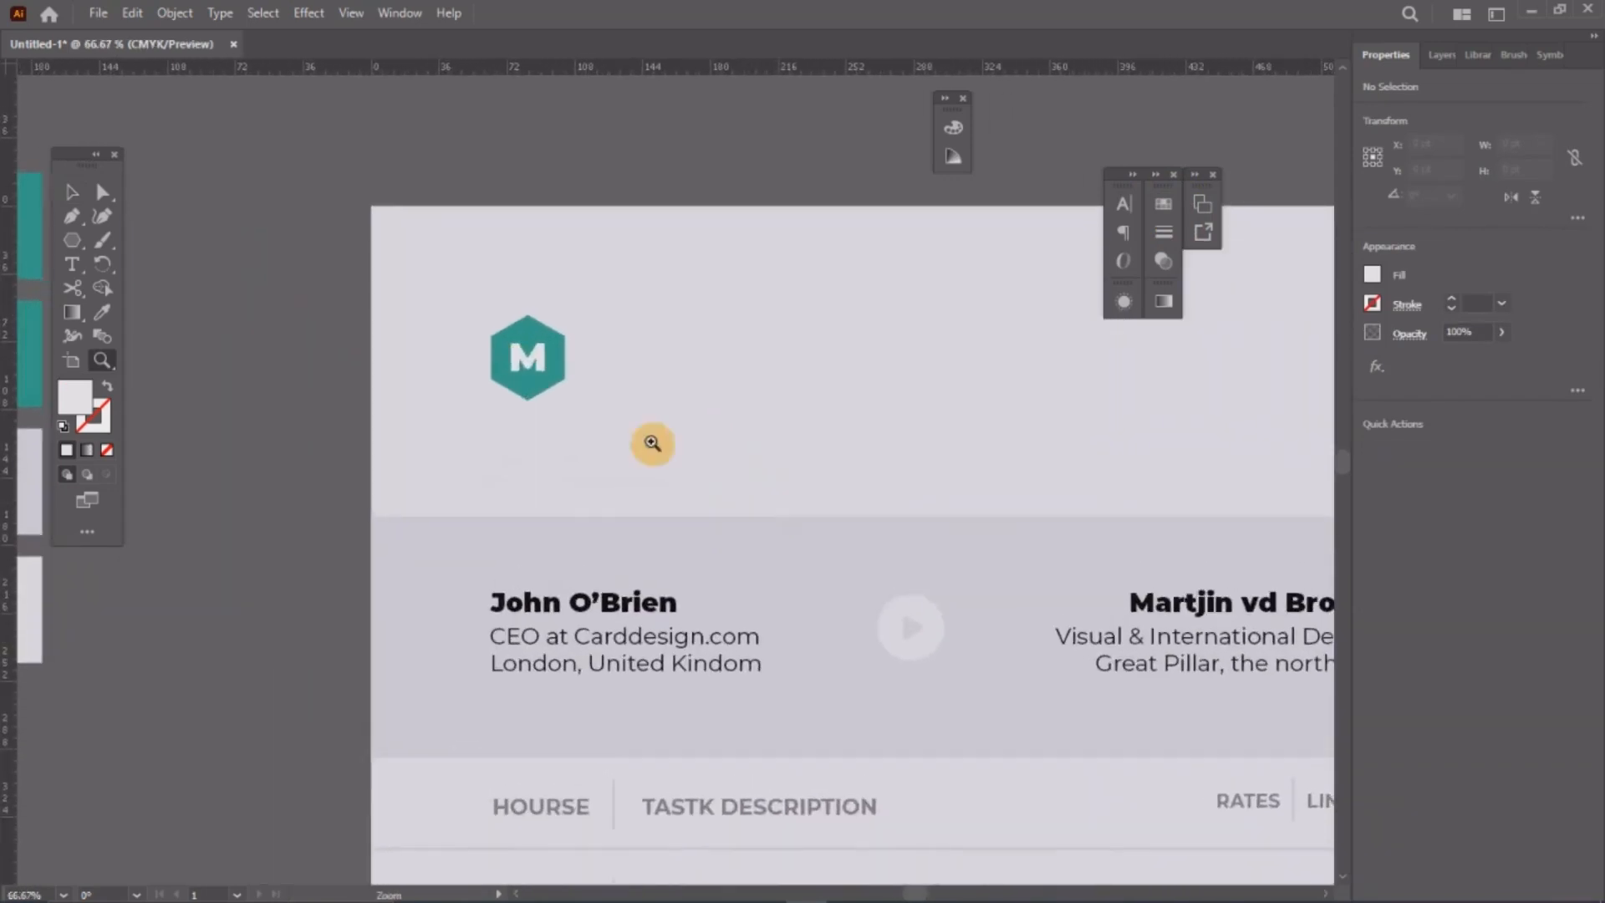
{"action": "left_click", "coordinate": [71, 192]}
{"action": "left_click", "coordinate": [648, 602]}
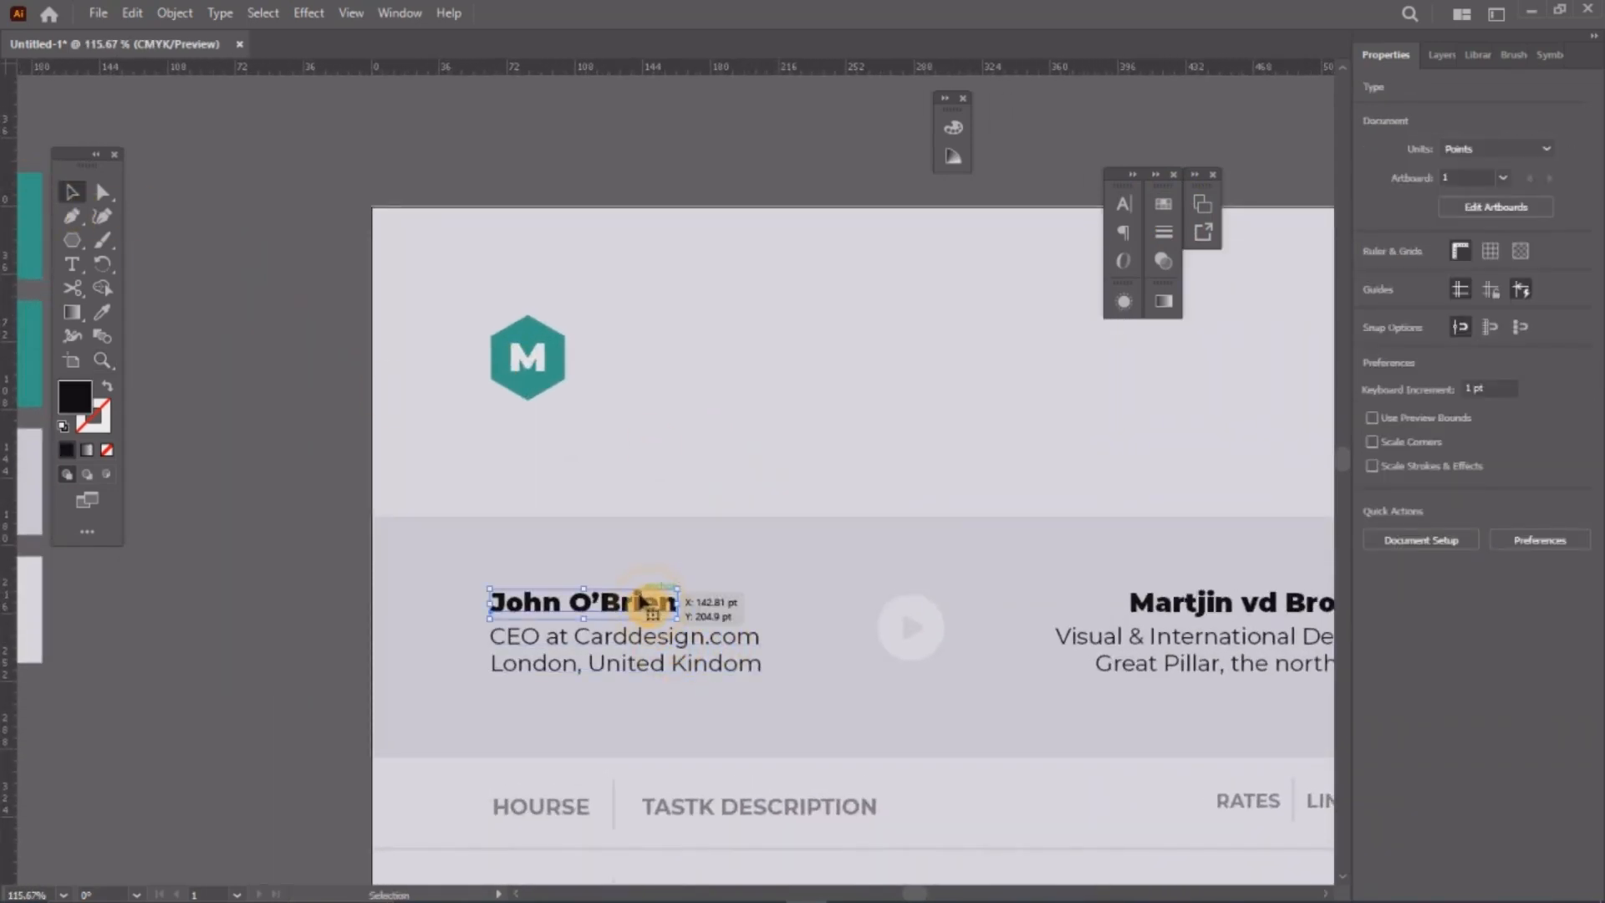
{"action": "left_click_drag", "start_coordinate": [641, 604], "coordinate": [738, 348]}
Step: Retype the copy as the designer's full name in capitals and duplicate the line below
{"action": "double_click", "coordinate": [737, 348]}
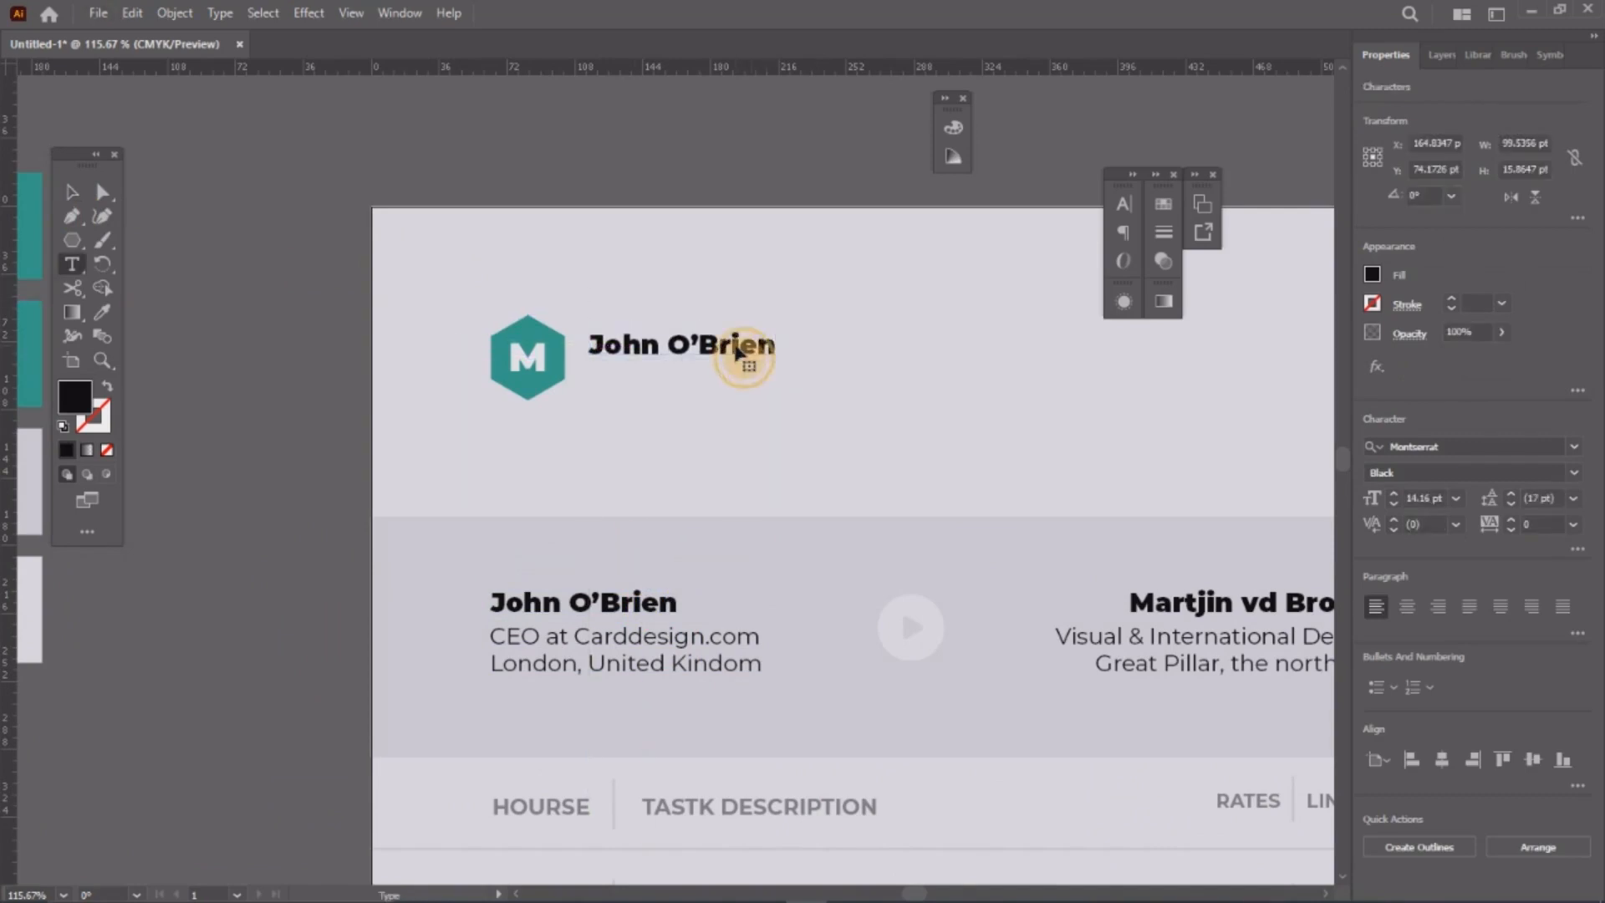
{"action": "key", "text": "ctrl+a"}
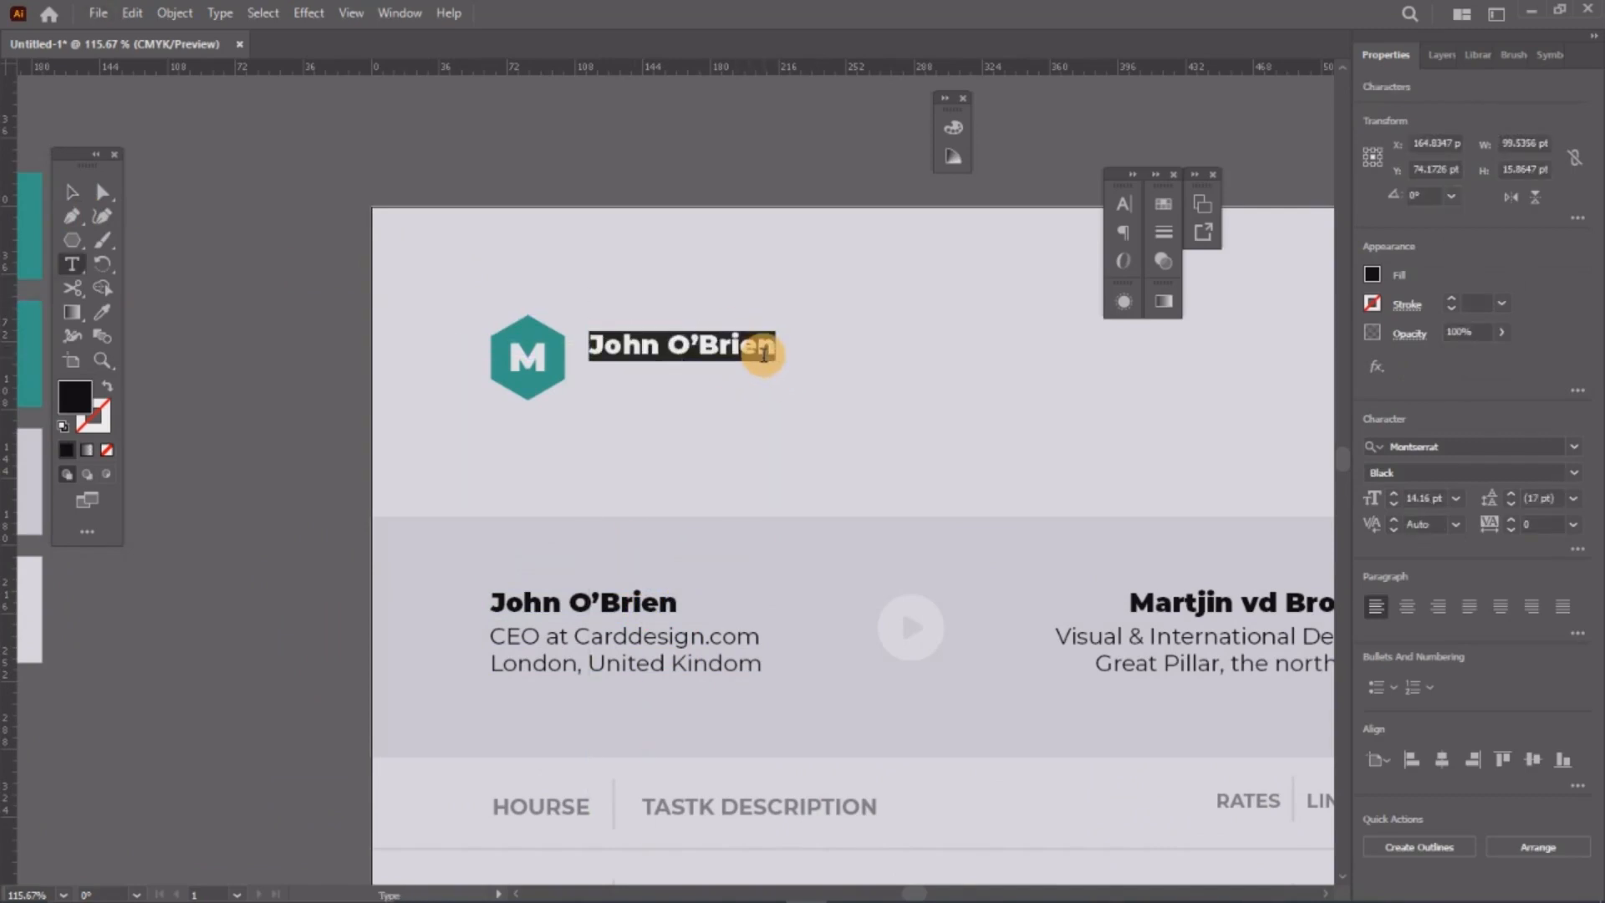
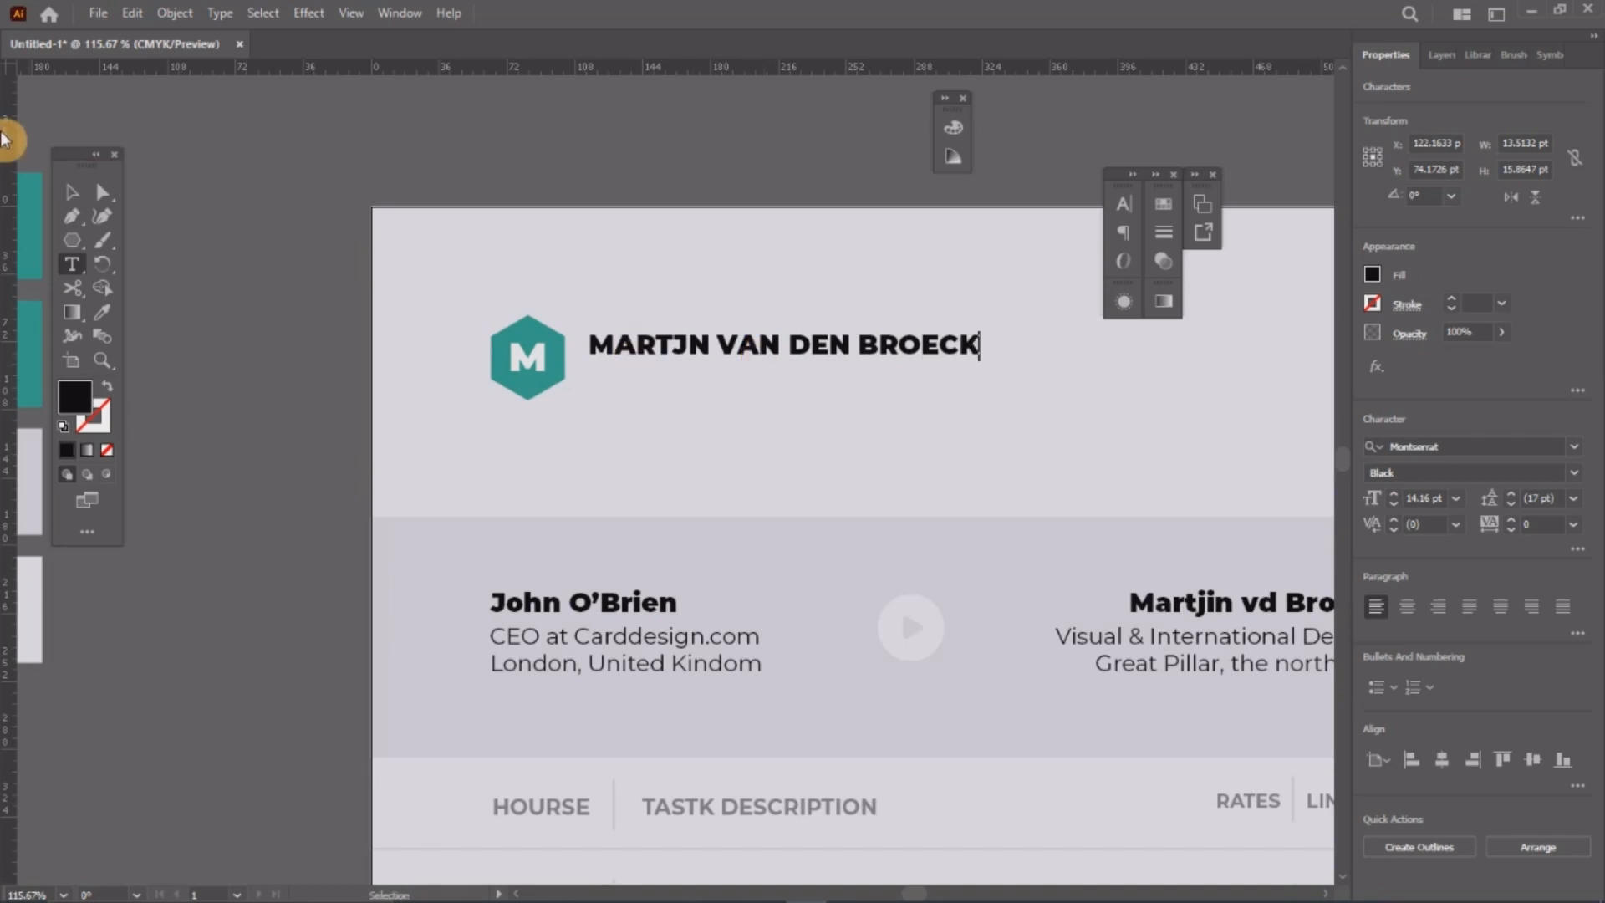
{"action": "left_click", "coordinate": [71, 192]}
{"action": "left_click_drag", "start_coordinate": [800, 349], "coordinate": [975, 384]}
Step: Shrink the duplicated name line and set it to Regular weight
{"action": "left_click_drag", "start_coordinate": [877, 386], "coordinate": [876, 387]}
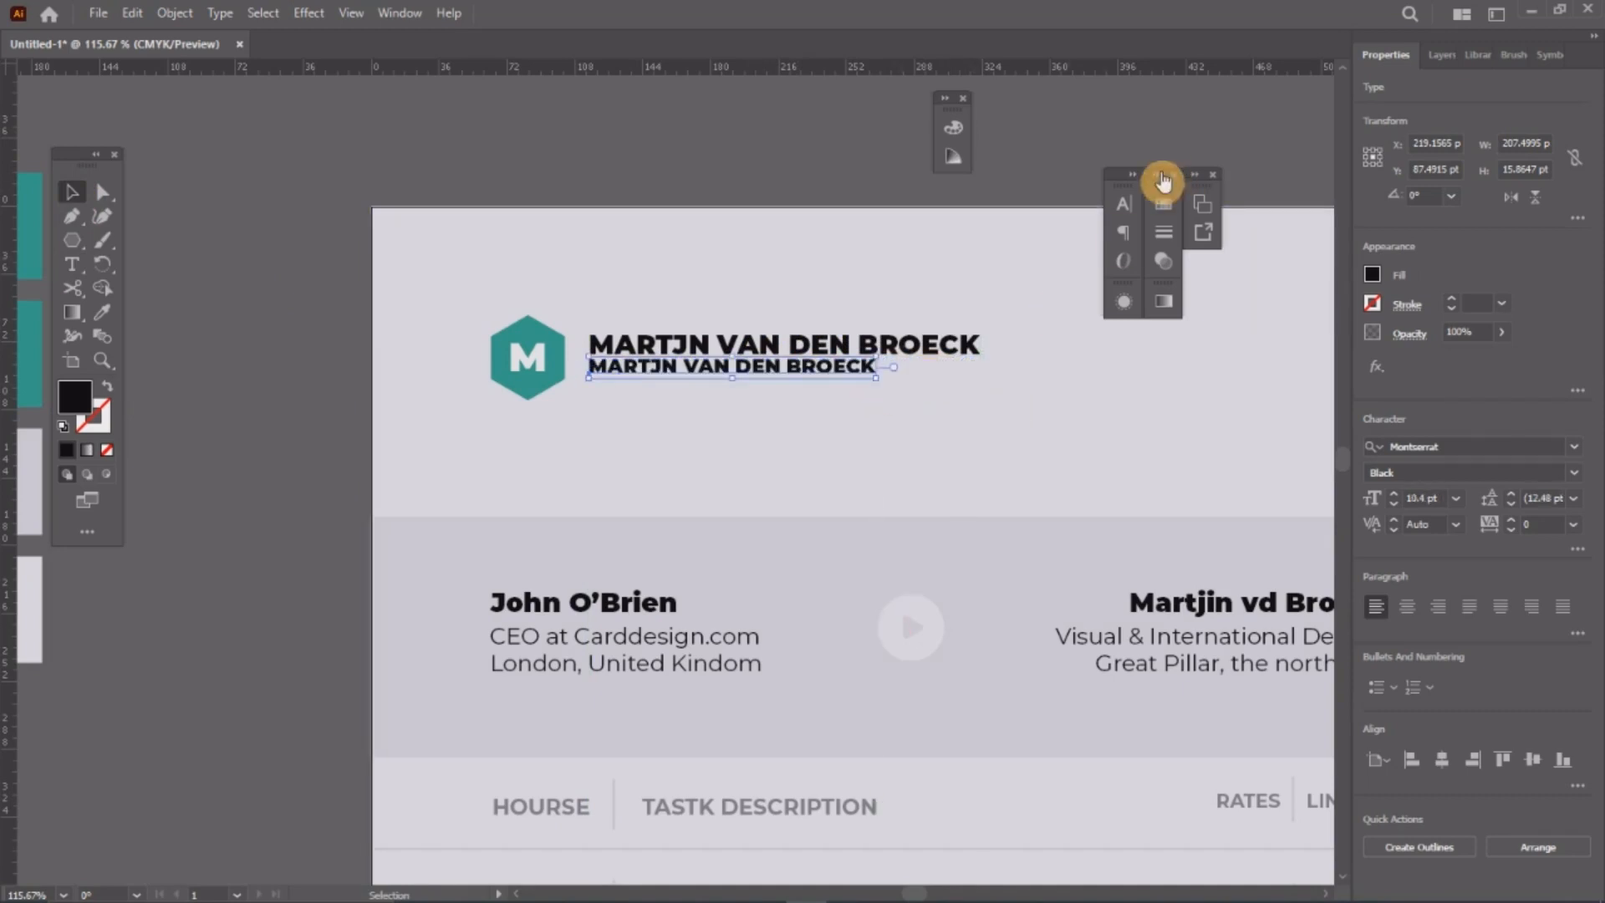
{"action": "left_click", "coordinate": [1123, 203]}
{"action": "left_click", "coordinate": [1087, 252]}
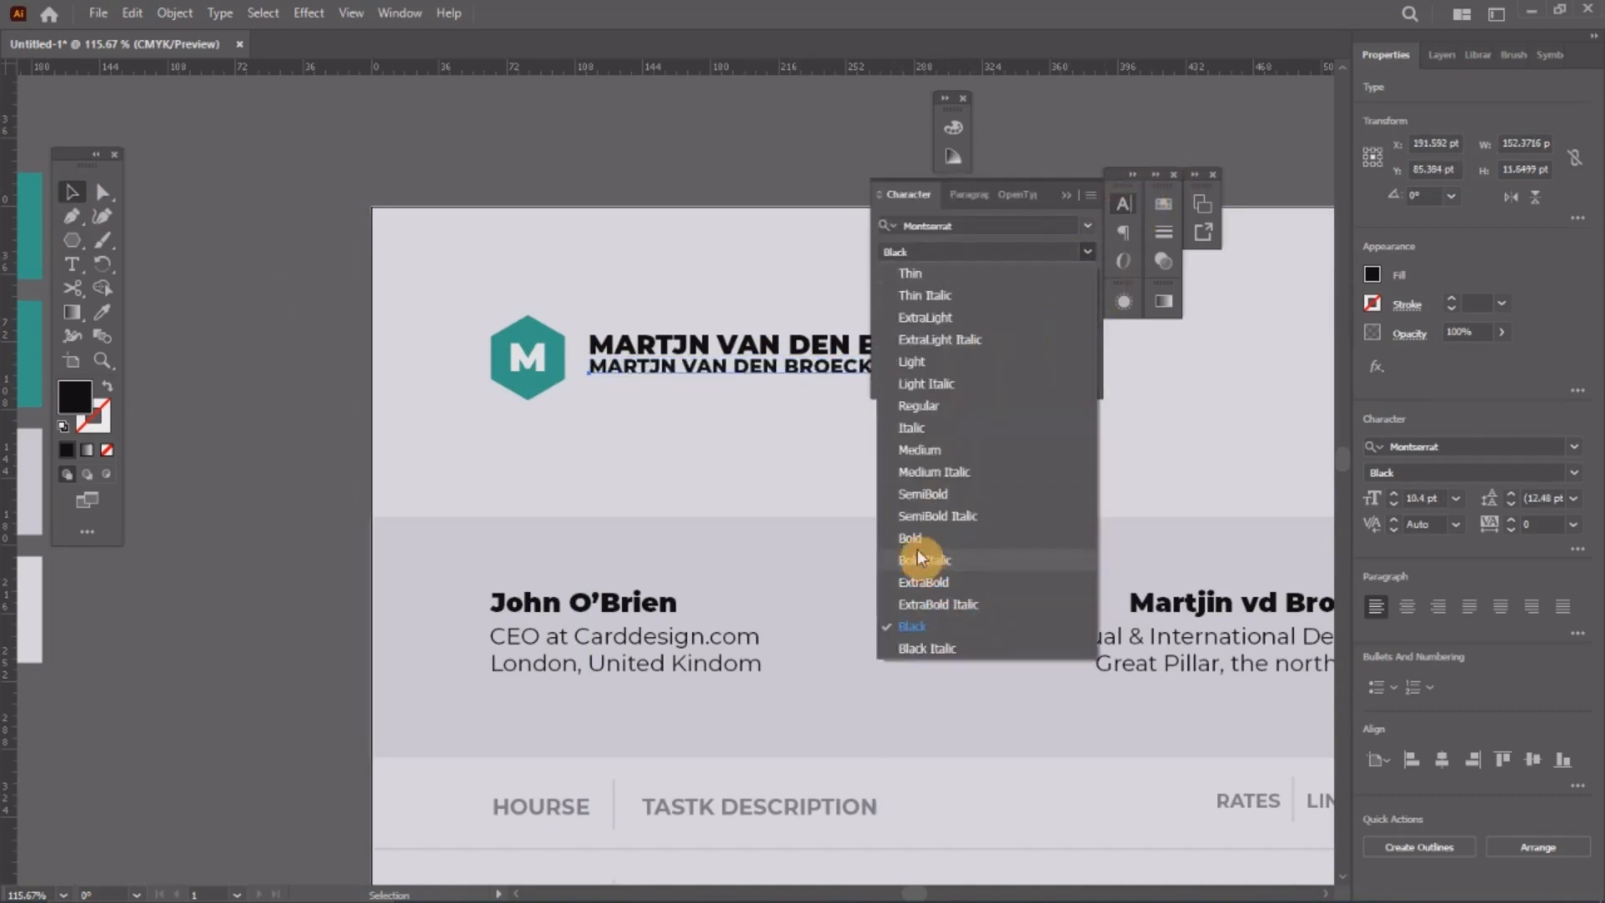
{"action": "left_click", "coordinate": [918, 404]}
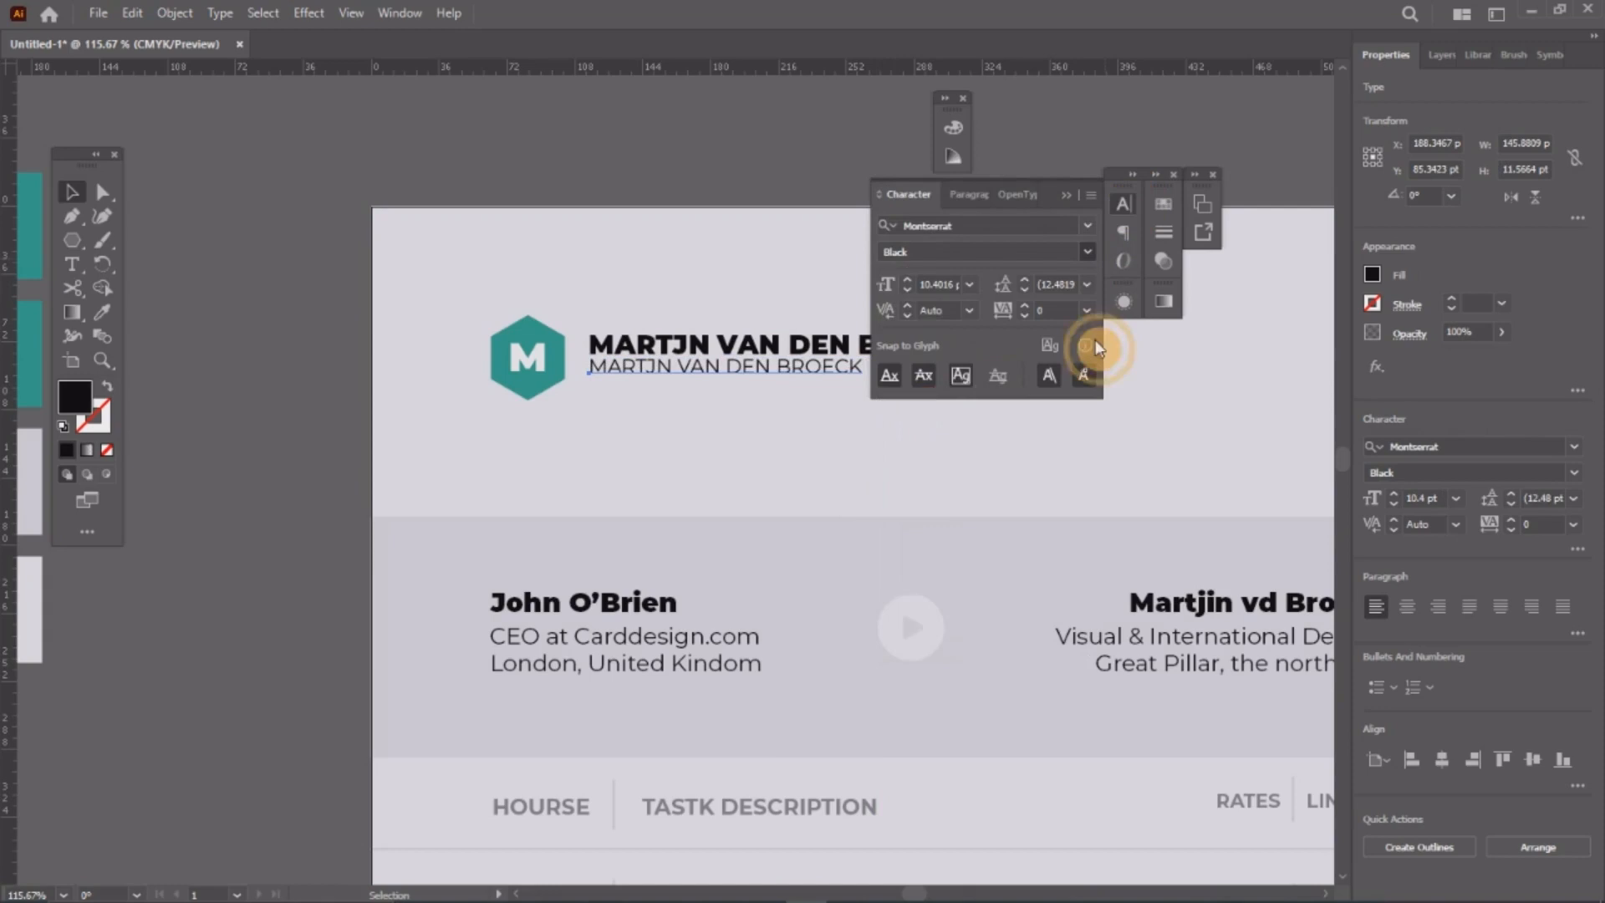
{"action": "left_click", "coordinate": [1125, 203]}
Step: Retype the line as VISUAL & INTERNATIONAL DESIGNS in Bold
{"action": "double_click", "coordinate": [808, 361]}
{"action": "triple_click", "coordinate": [808, 361]}
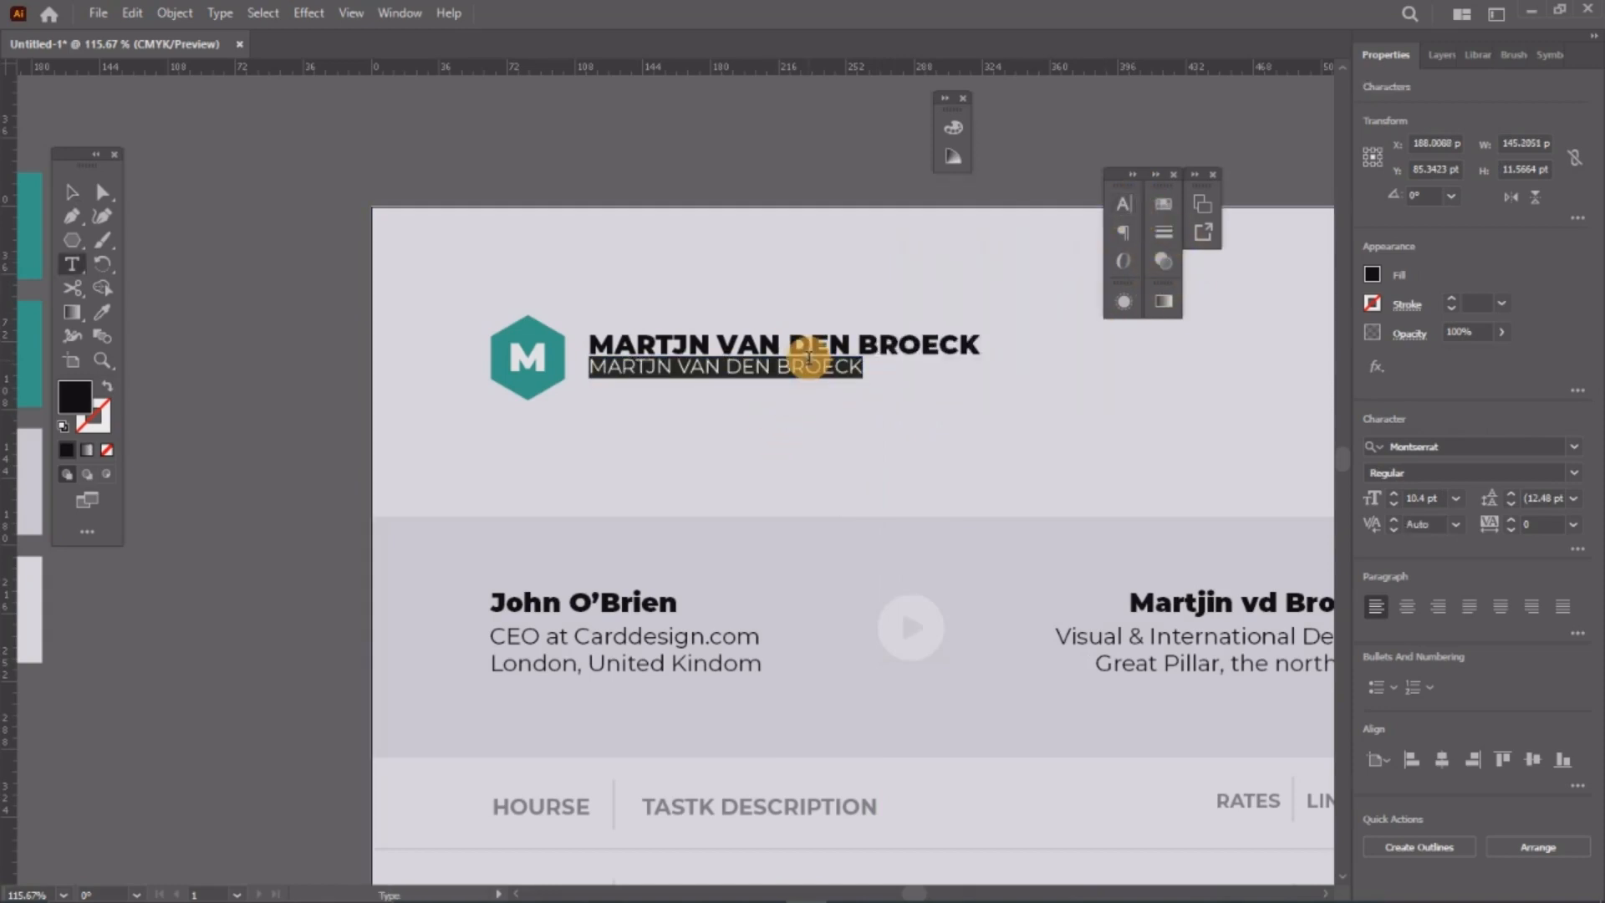
{"action": "type", "text": "VISUAL & INTERNATIONAL DESIGNS"}
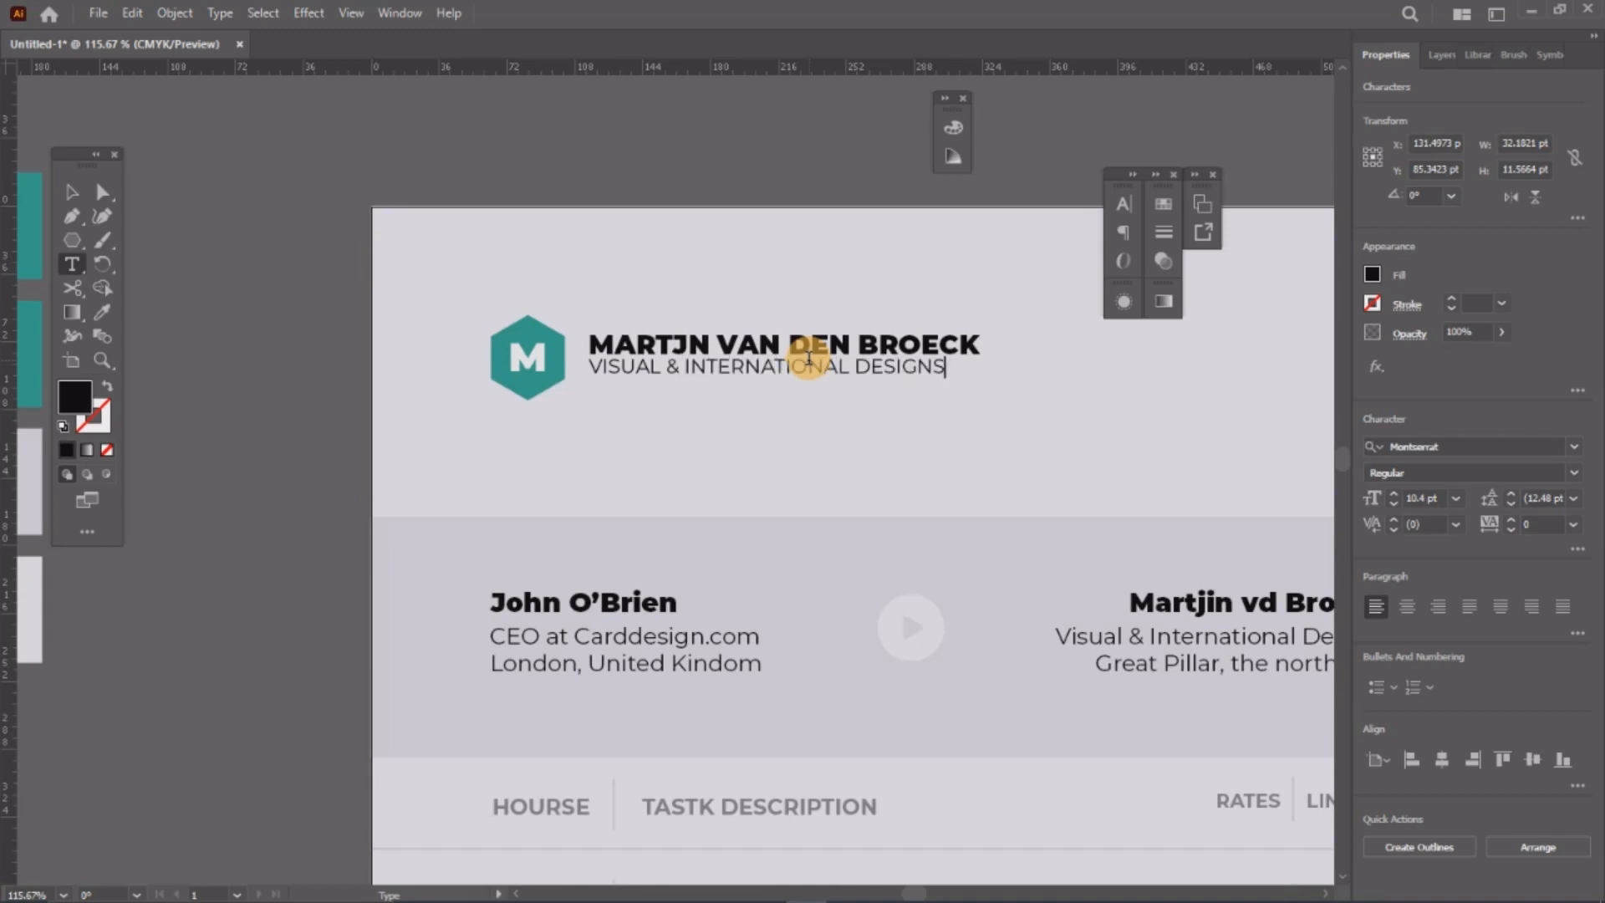
{"action": "left_click", "coordinate": [72, 192]}
{"action": "left_click", "coordinate": [1123, 204]}
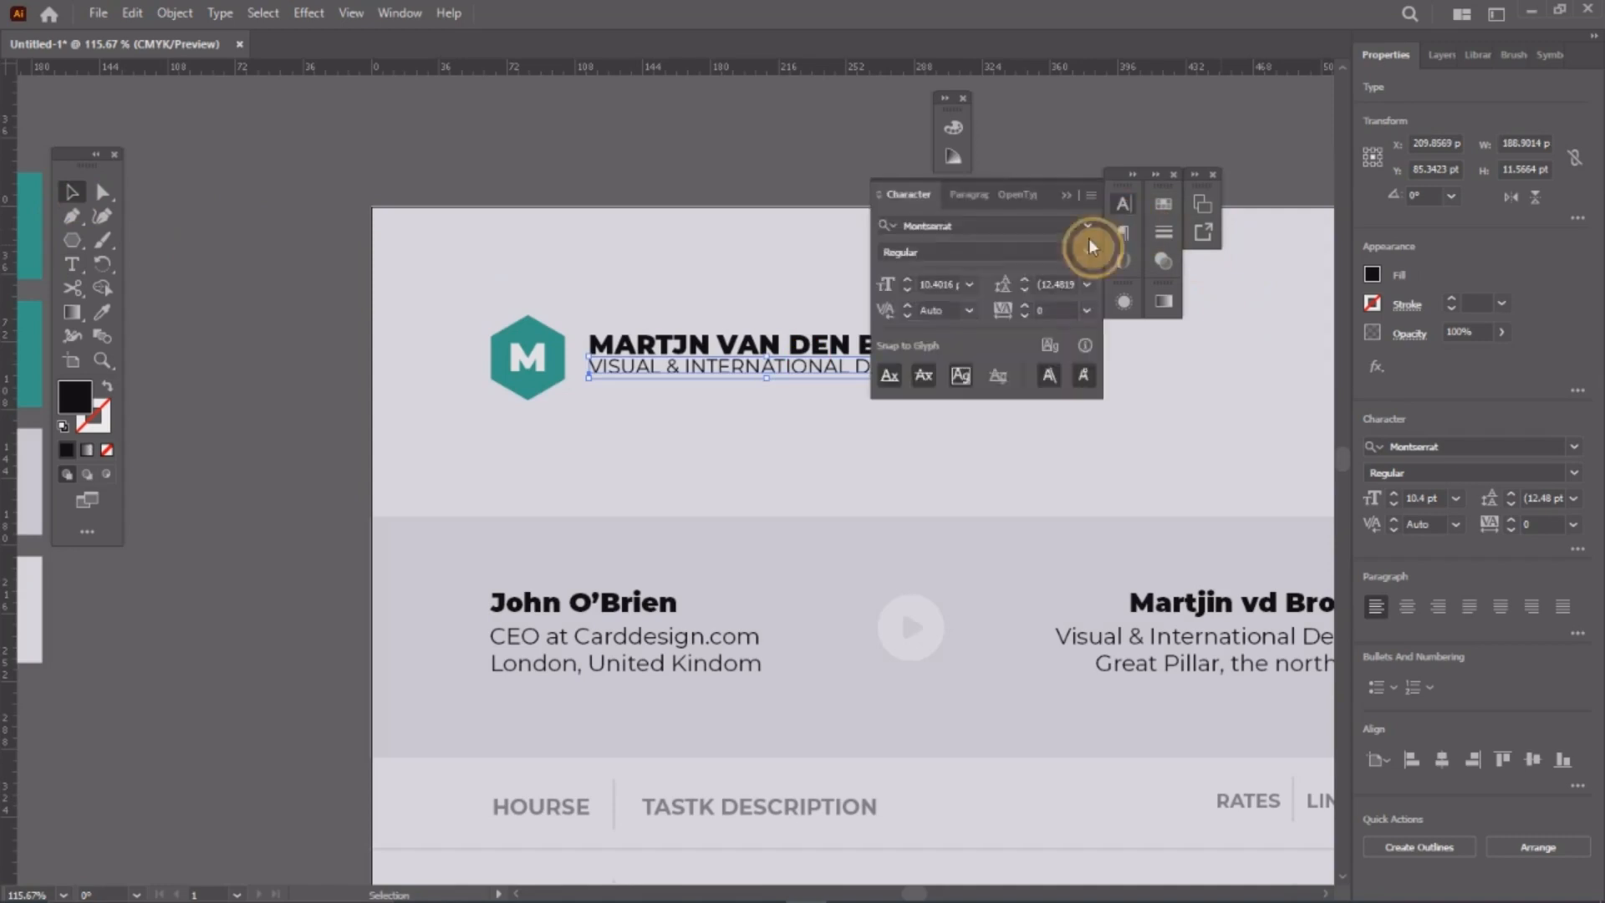
{"action": "left_click", "coordinate": [1086, 250]}
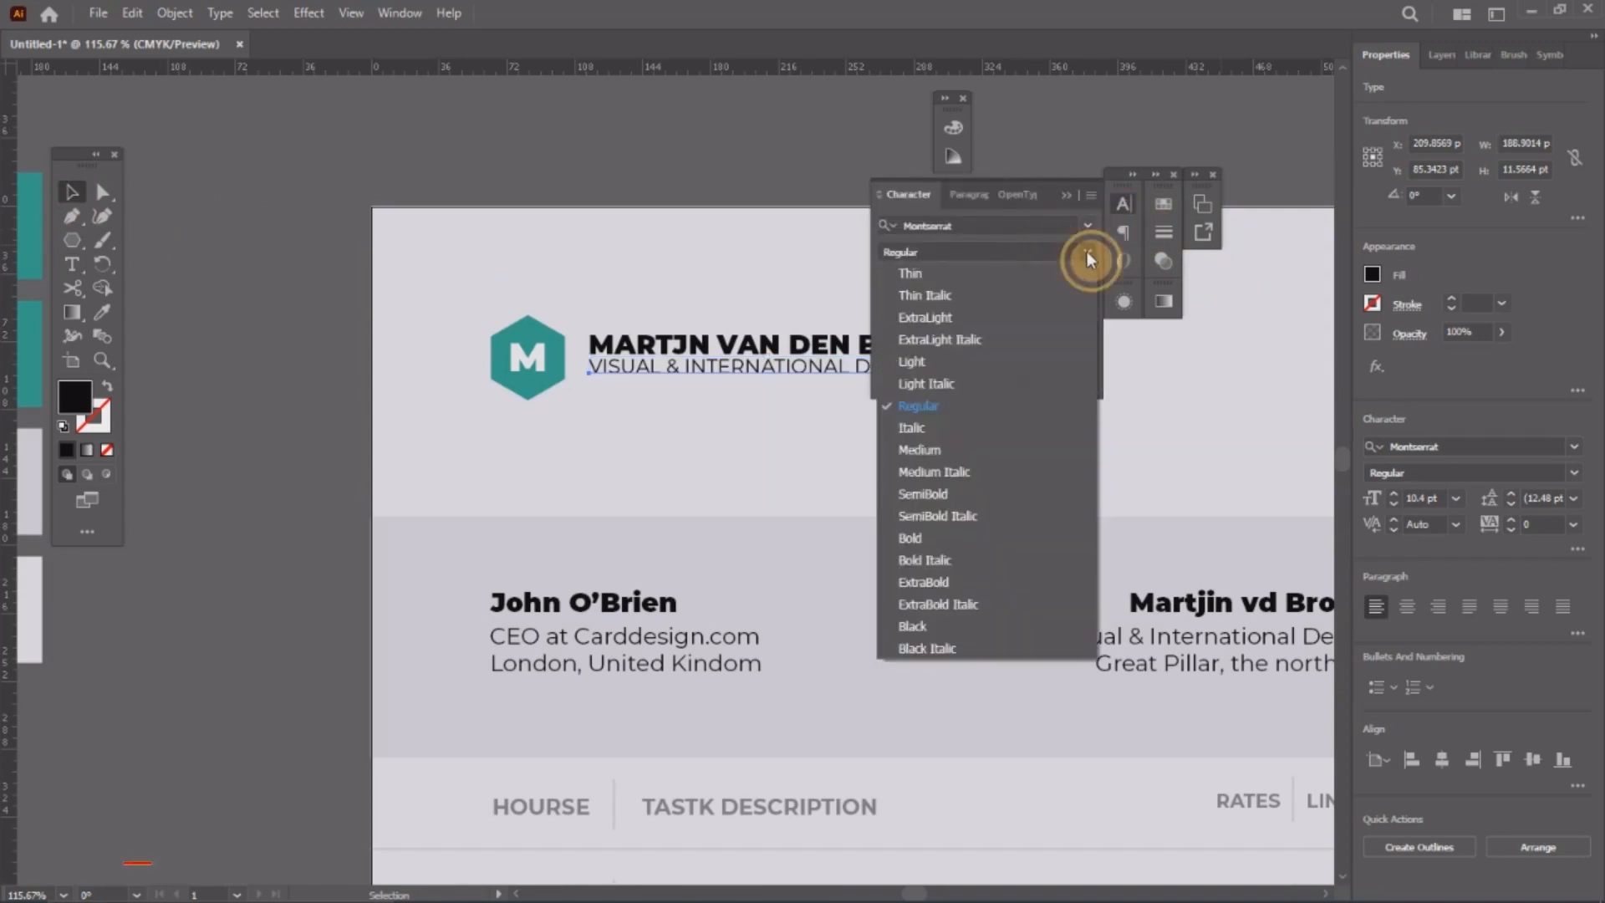
{"action": "left_click", "coordinate": [916, 540]}
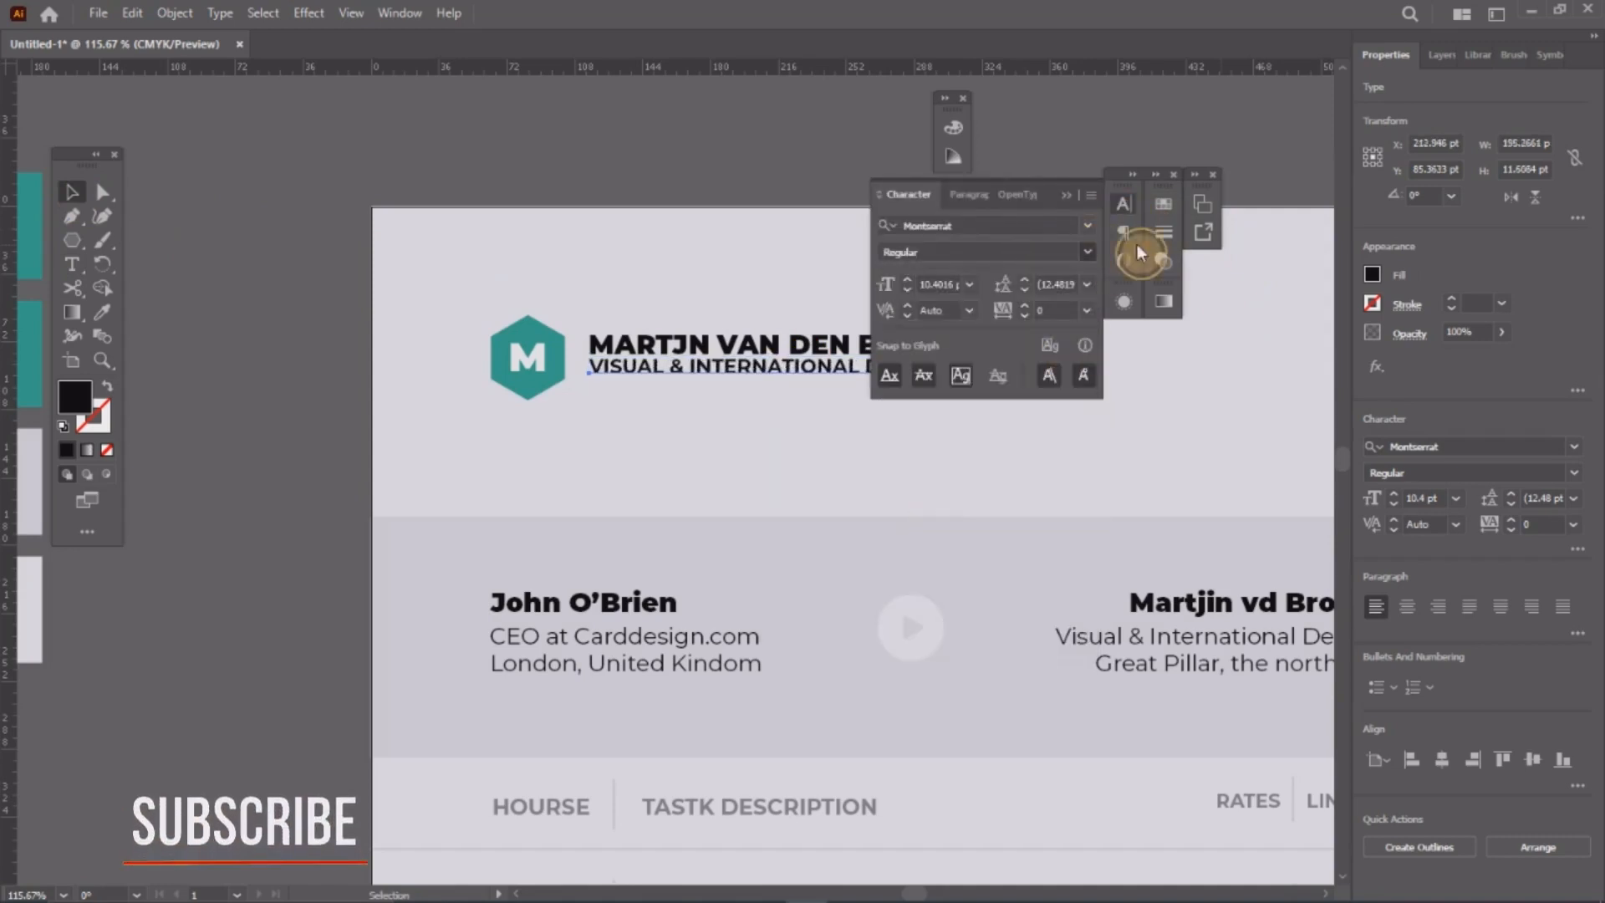
{"action": "left_click", "coordinate": [1123, 204]}
Step: Scale the subtitle to about 9.39 pt so it spans the width of the name
{"action": "left_click_drag", "start_coordinate": [953, 385], "coordinate": [896, 386]}
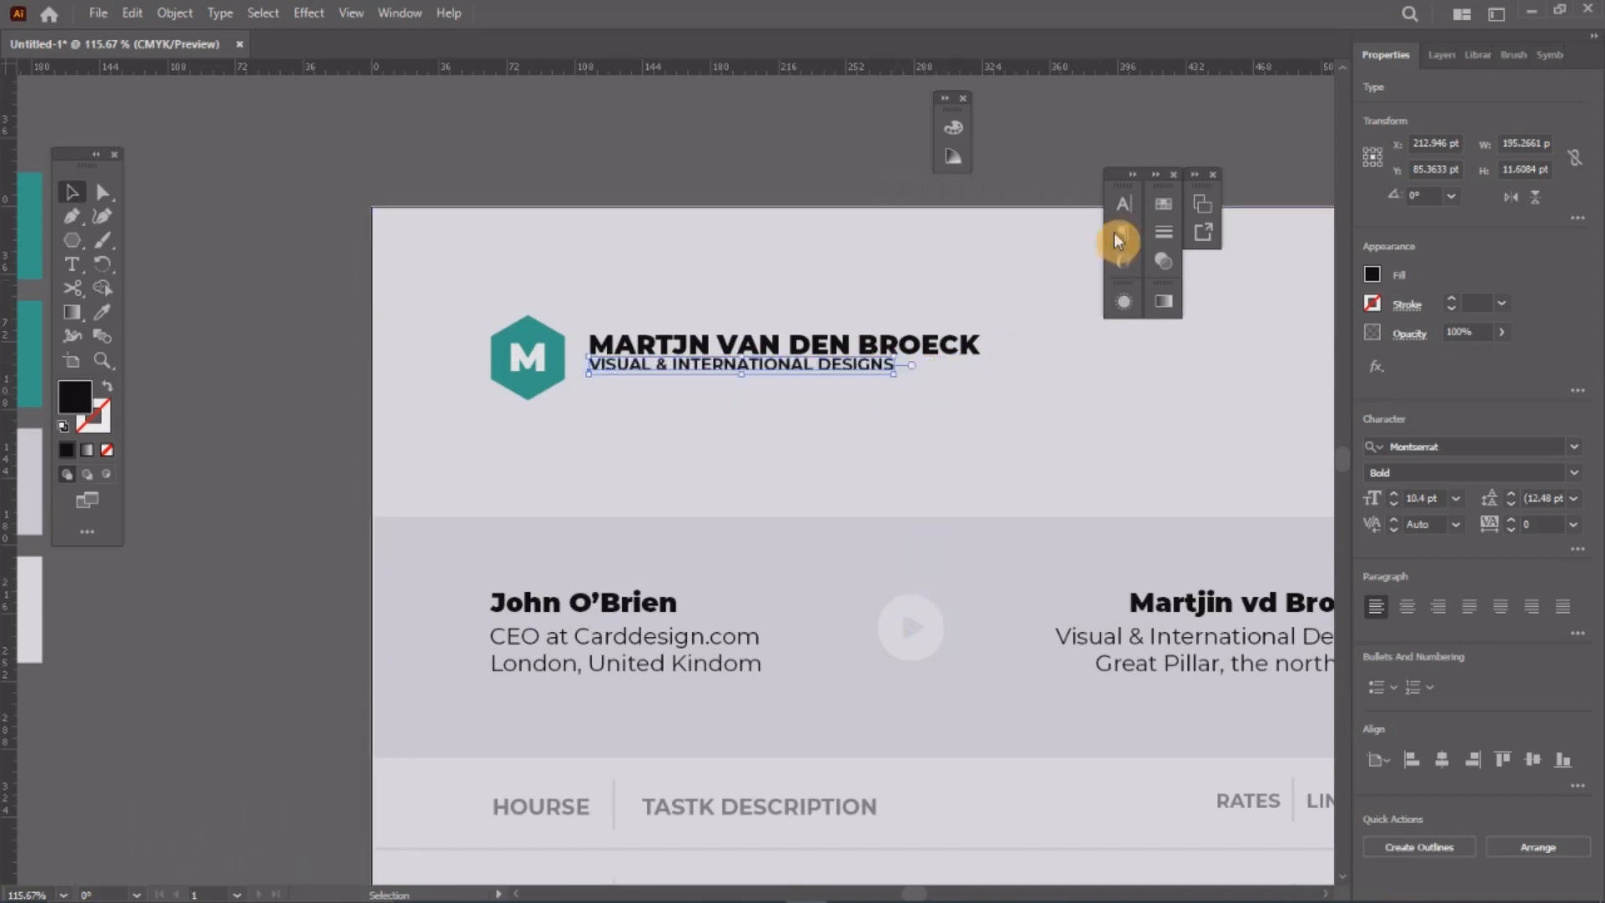
{"action": "left_click", "coordinate": [1124, 204]}
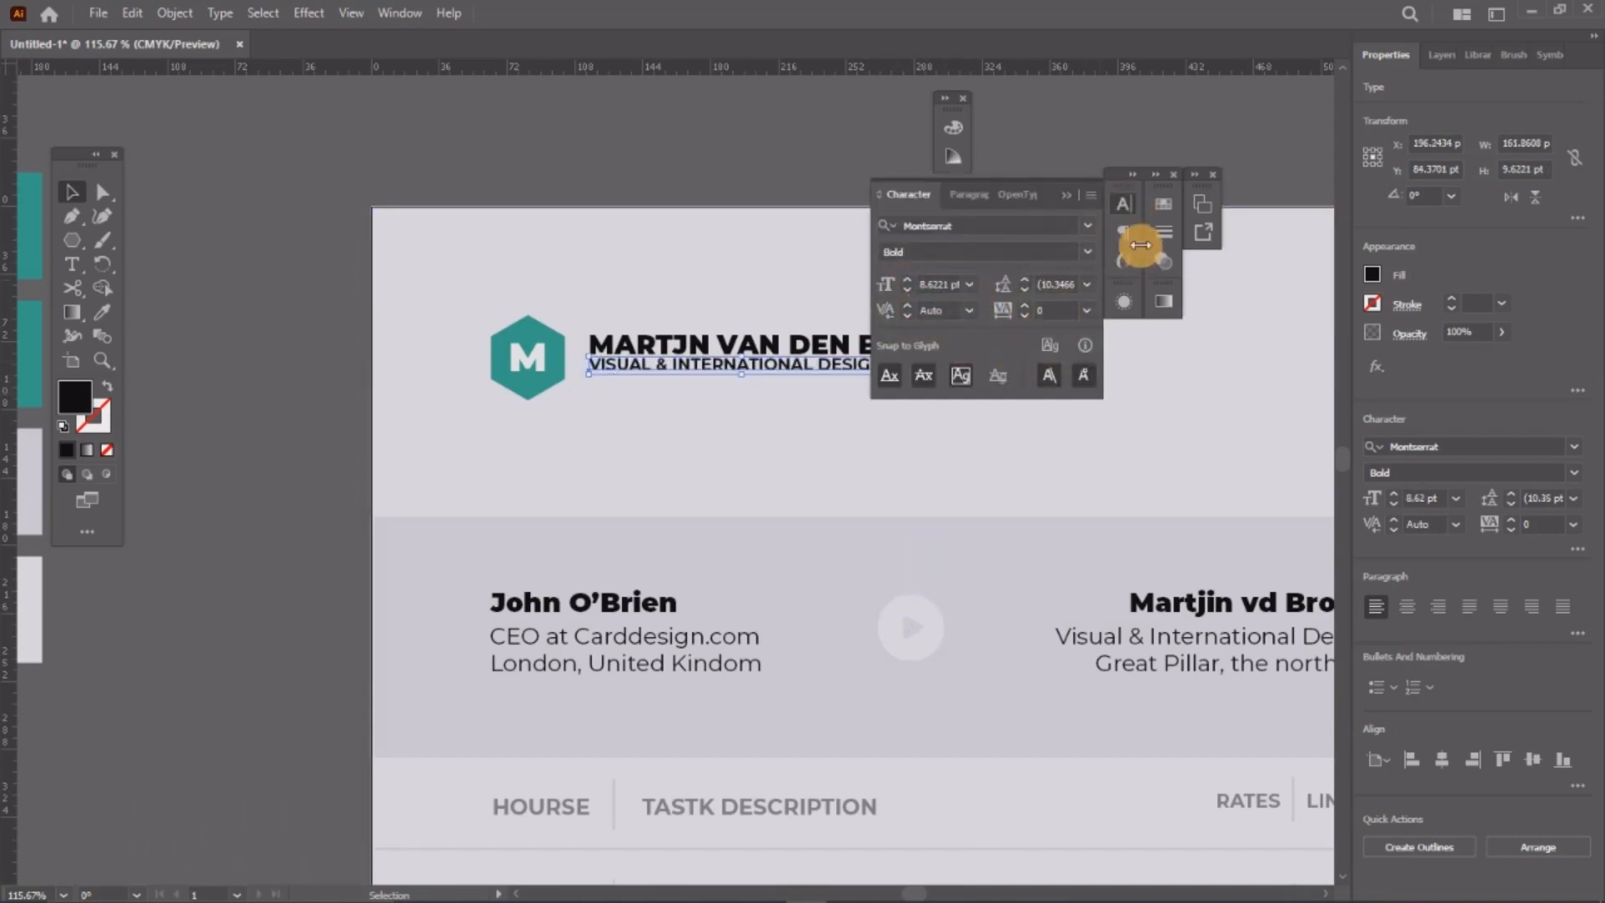
{"action": "left_click", "coordinate": [1135, 219]}
{"action": "left_click_drag", "start_coordinate": [888, 369], "coordinate": [923, 391]}
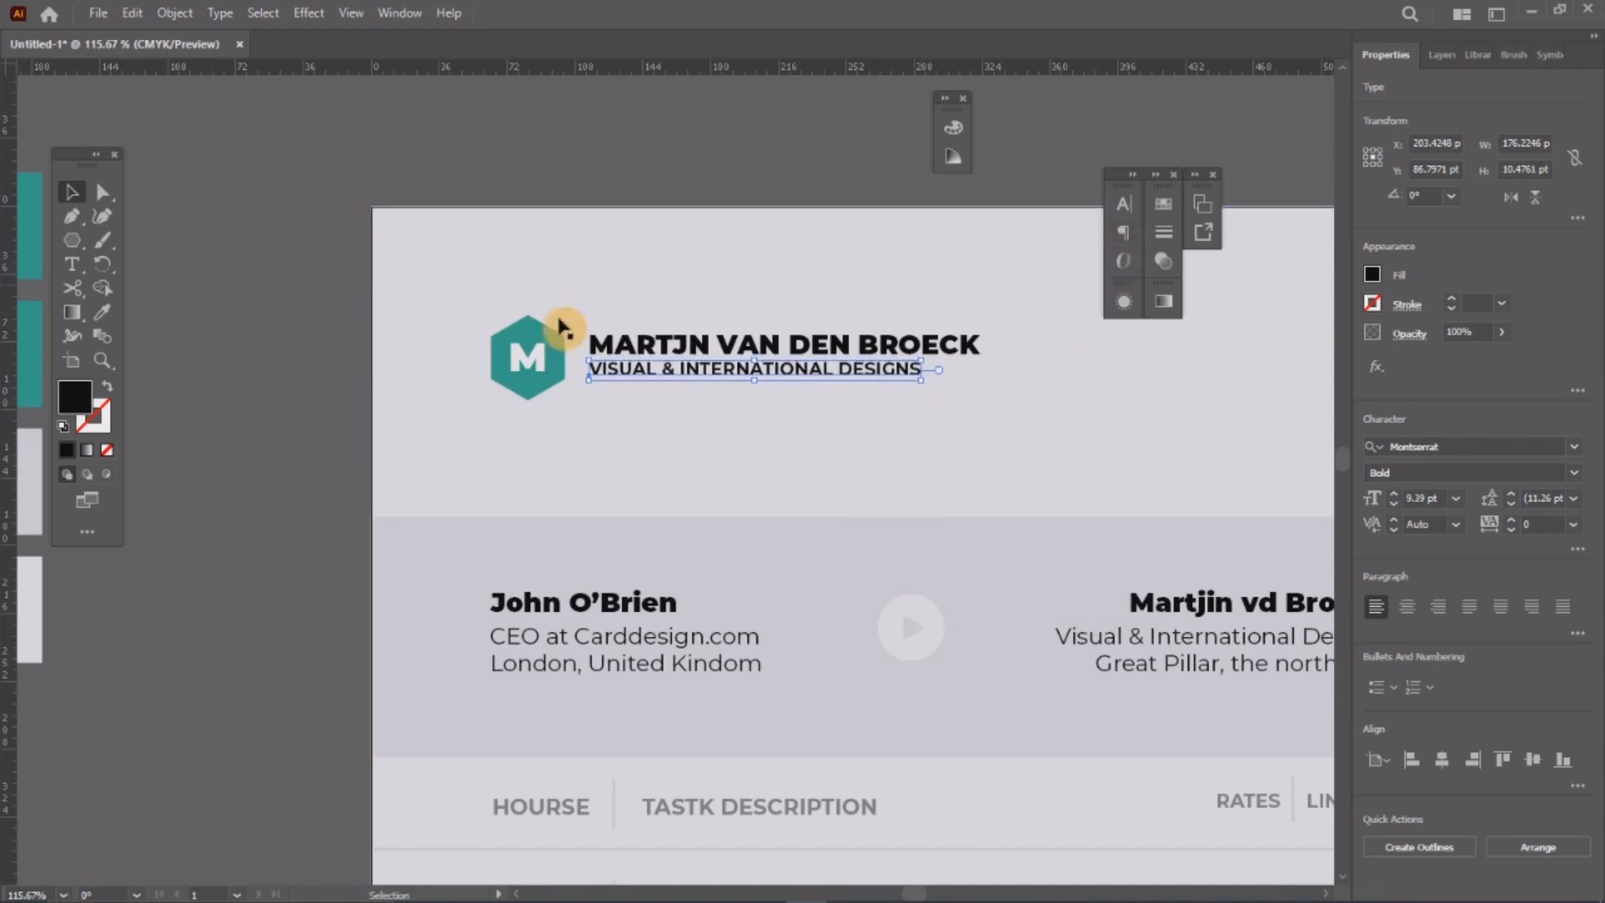
{"action": "left_click", "coordinate": [541, 479]}
{"action": "key", "text": "z"}
{"action": "left_click", "coordinate": [611, 313], "text": "alt"}
{"action": "left_click", "coordinate": [616, 320], "text": "alt"}
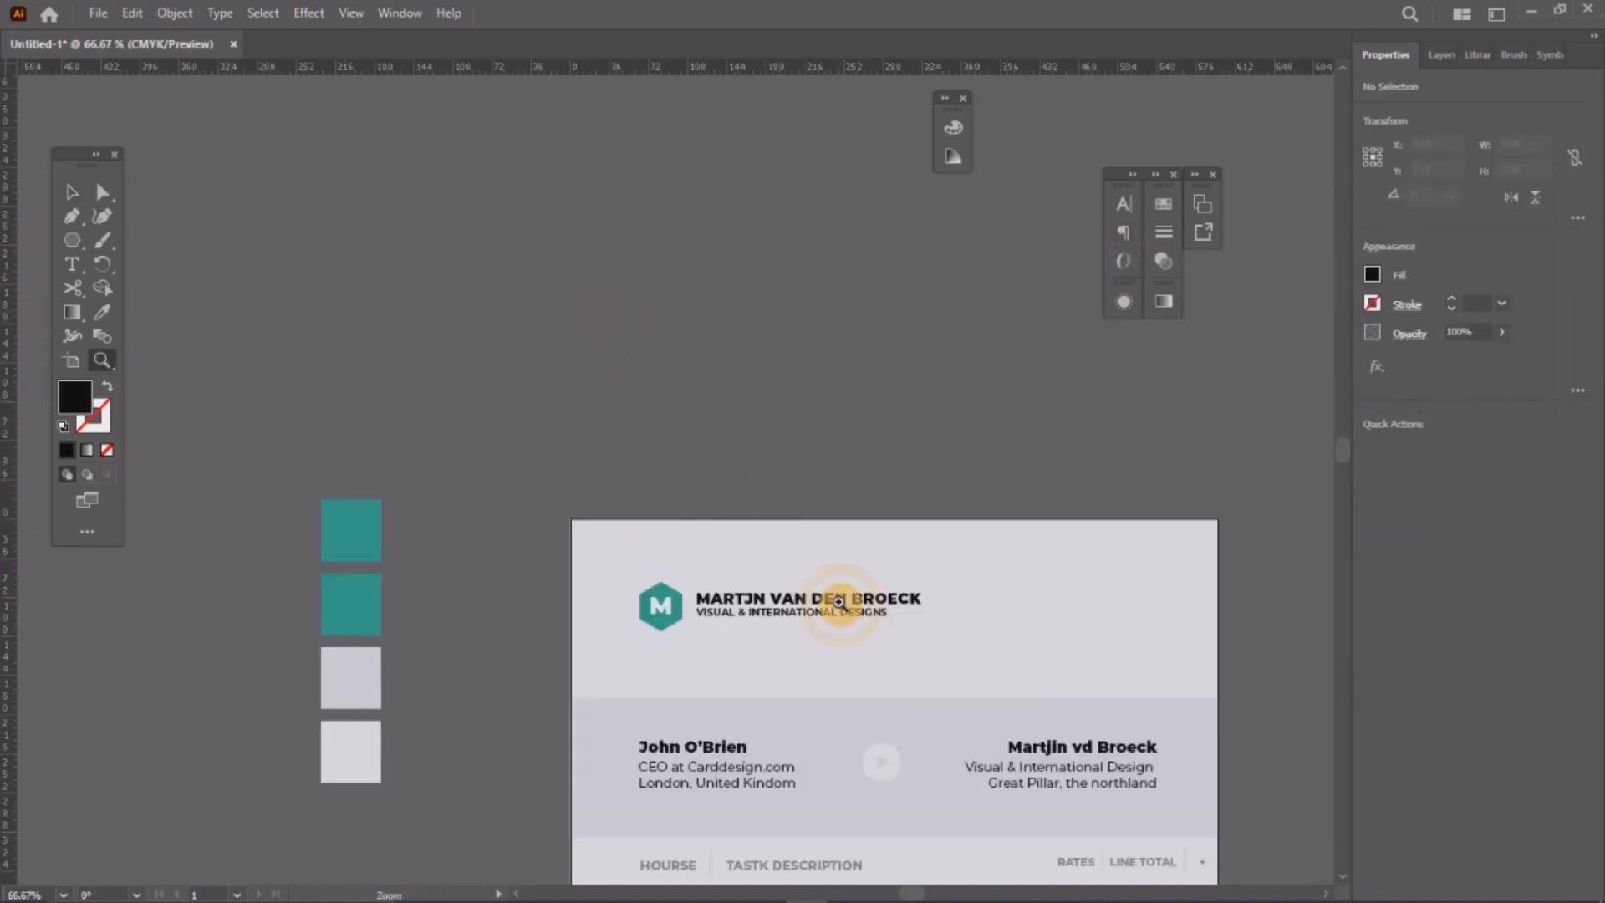
Step: Use the Eyedropper to give the name heading the teal hexagon's fill colour
{"action": "left_click_drag", "start_coordinate": [829, 617], "coordinate": [447, 526]}
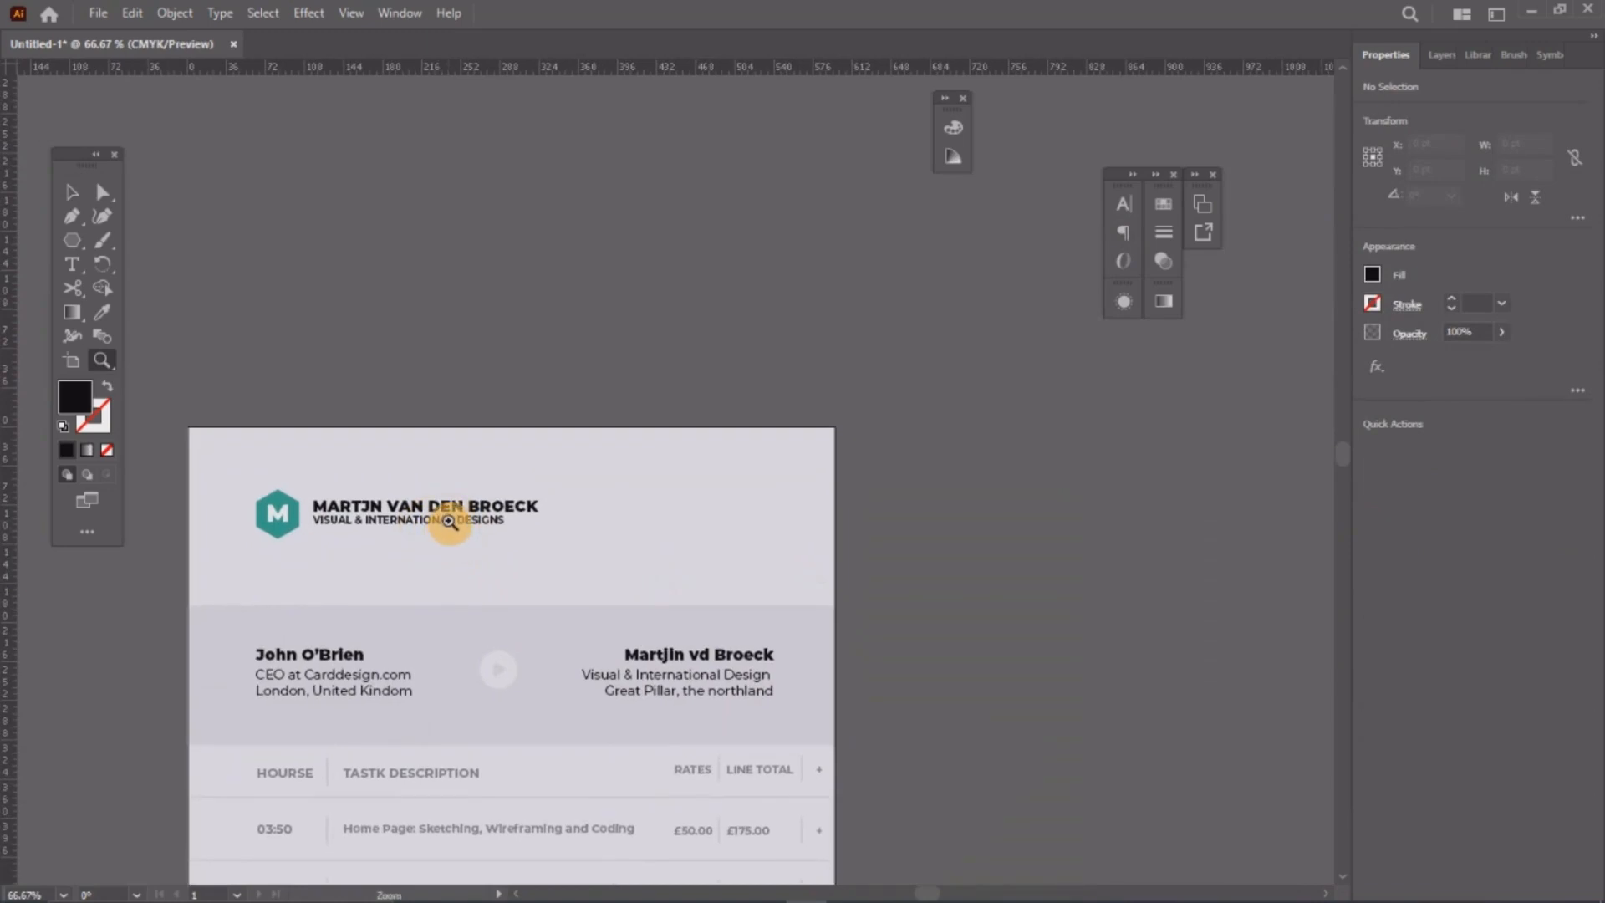
{"action": "scroll", "coordinate": [583, 469], "scroll_direction": "down", "scroll_amount": 3}
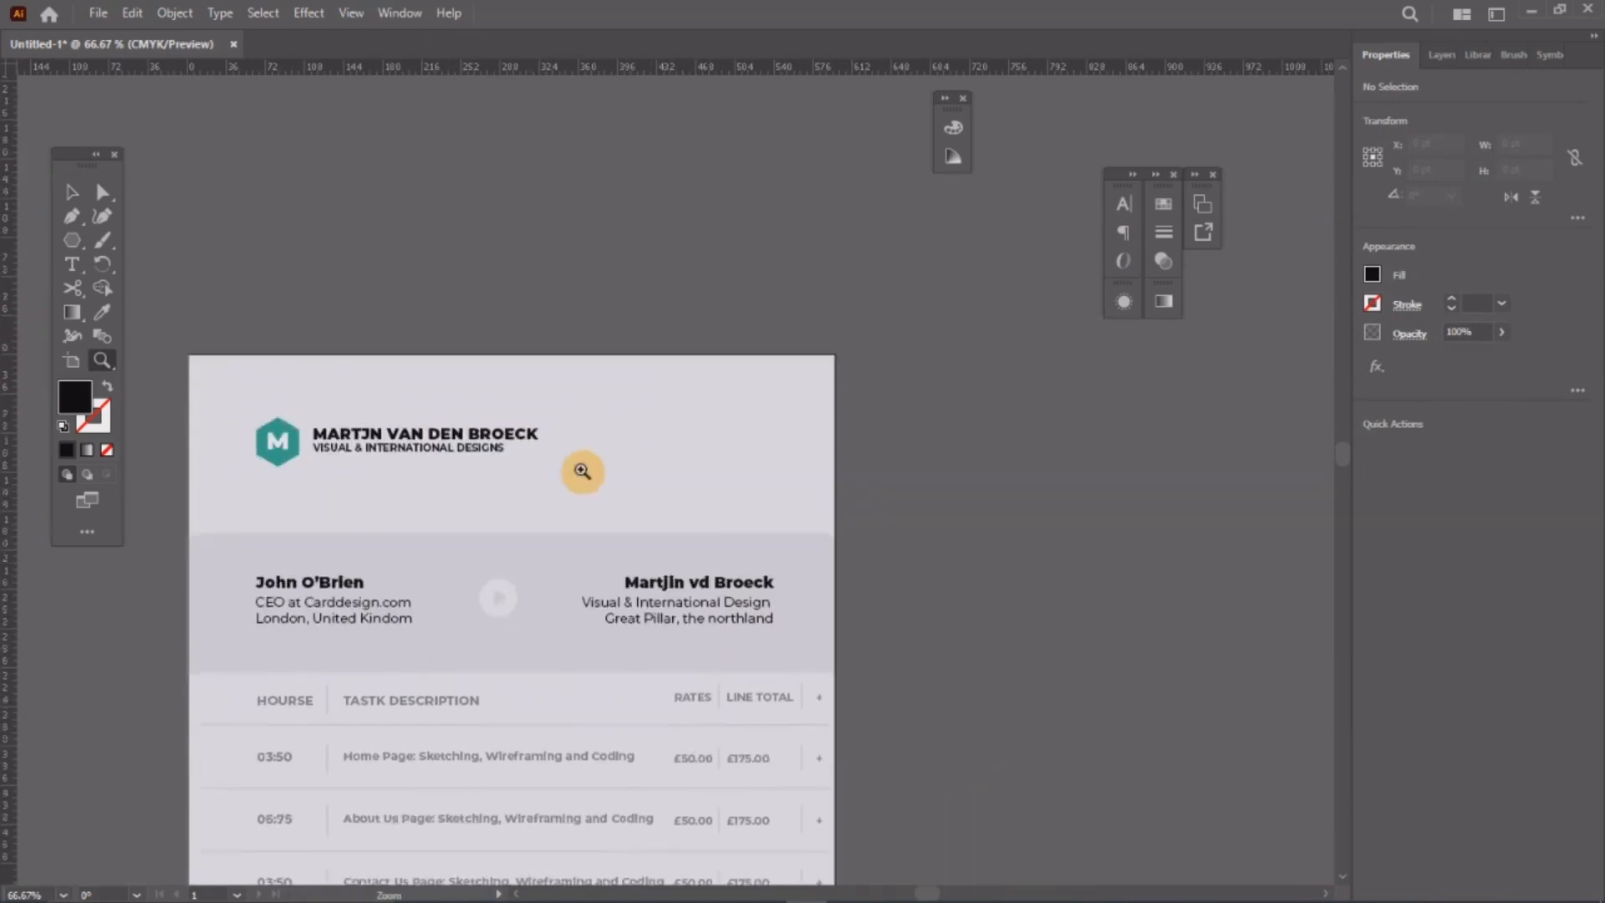
{"action": "scroll", "coordinate": [414, 448], "scroll_direction": "up", "scroll_amount": 1}
{"action": "scroll", "coordinate": [434, 466], "scroll_direction": "down", "scroll_amount": 2}
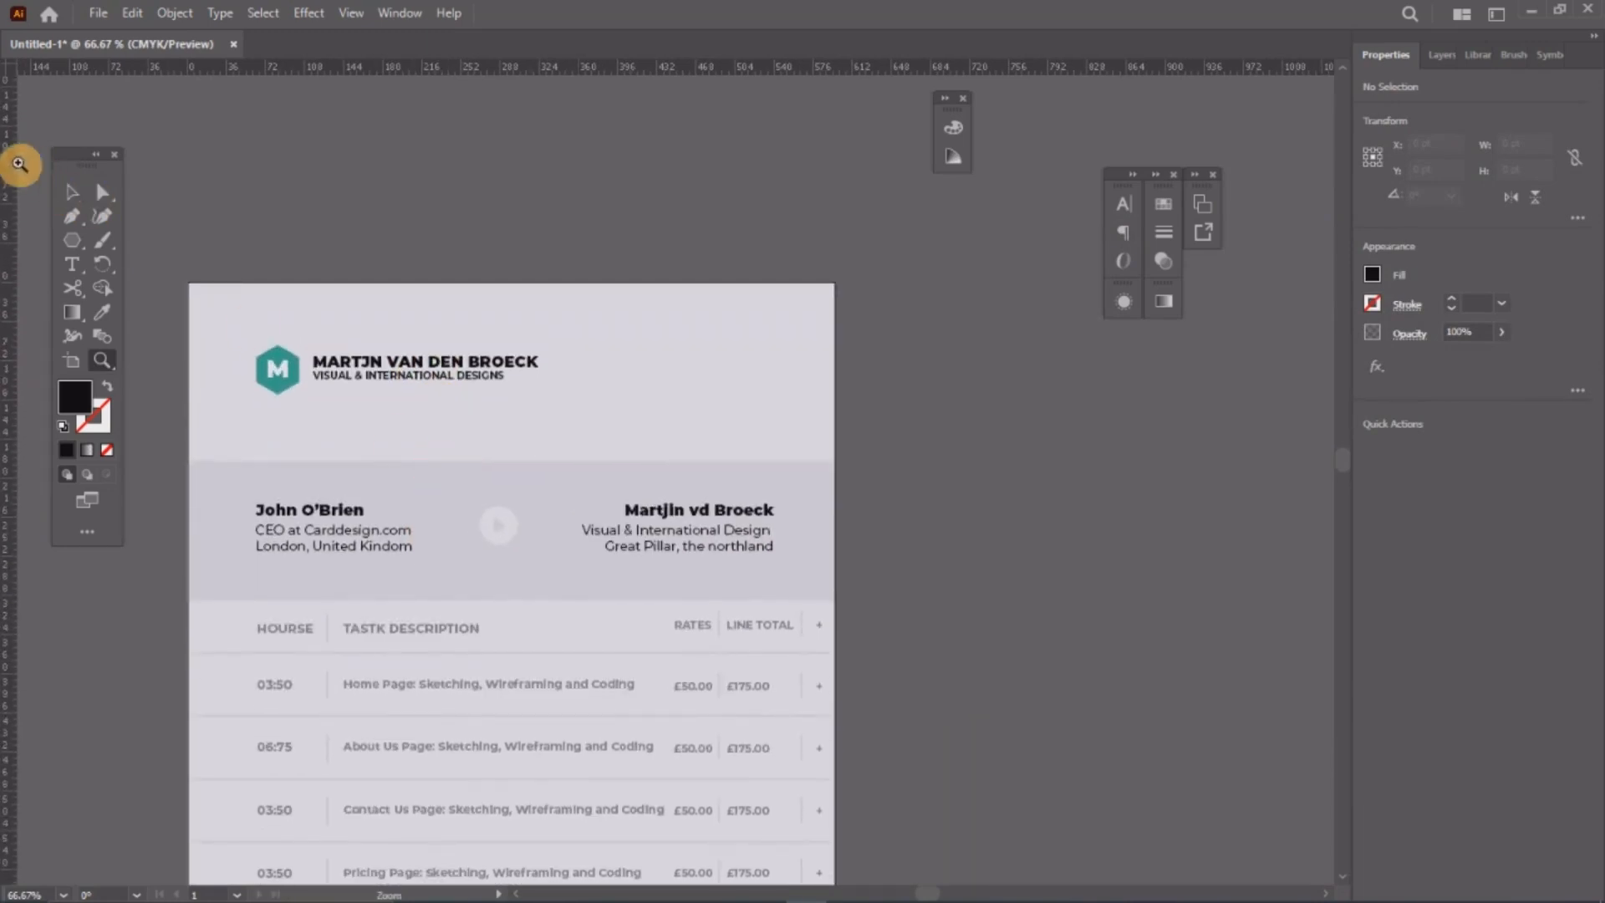
{"action": "left_click", "coordinate": [77, 197]}
{"action": "scroll", "coordinate": [443, 410], "scroll_direction": "up", "scroll_amount": 1}
{"action": "left_click", "coordinate": [585, 343]}
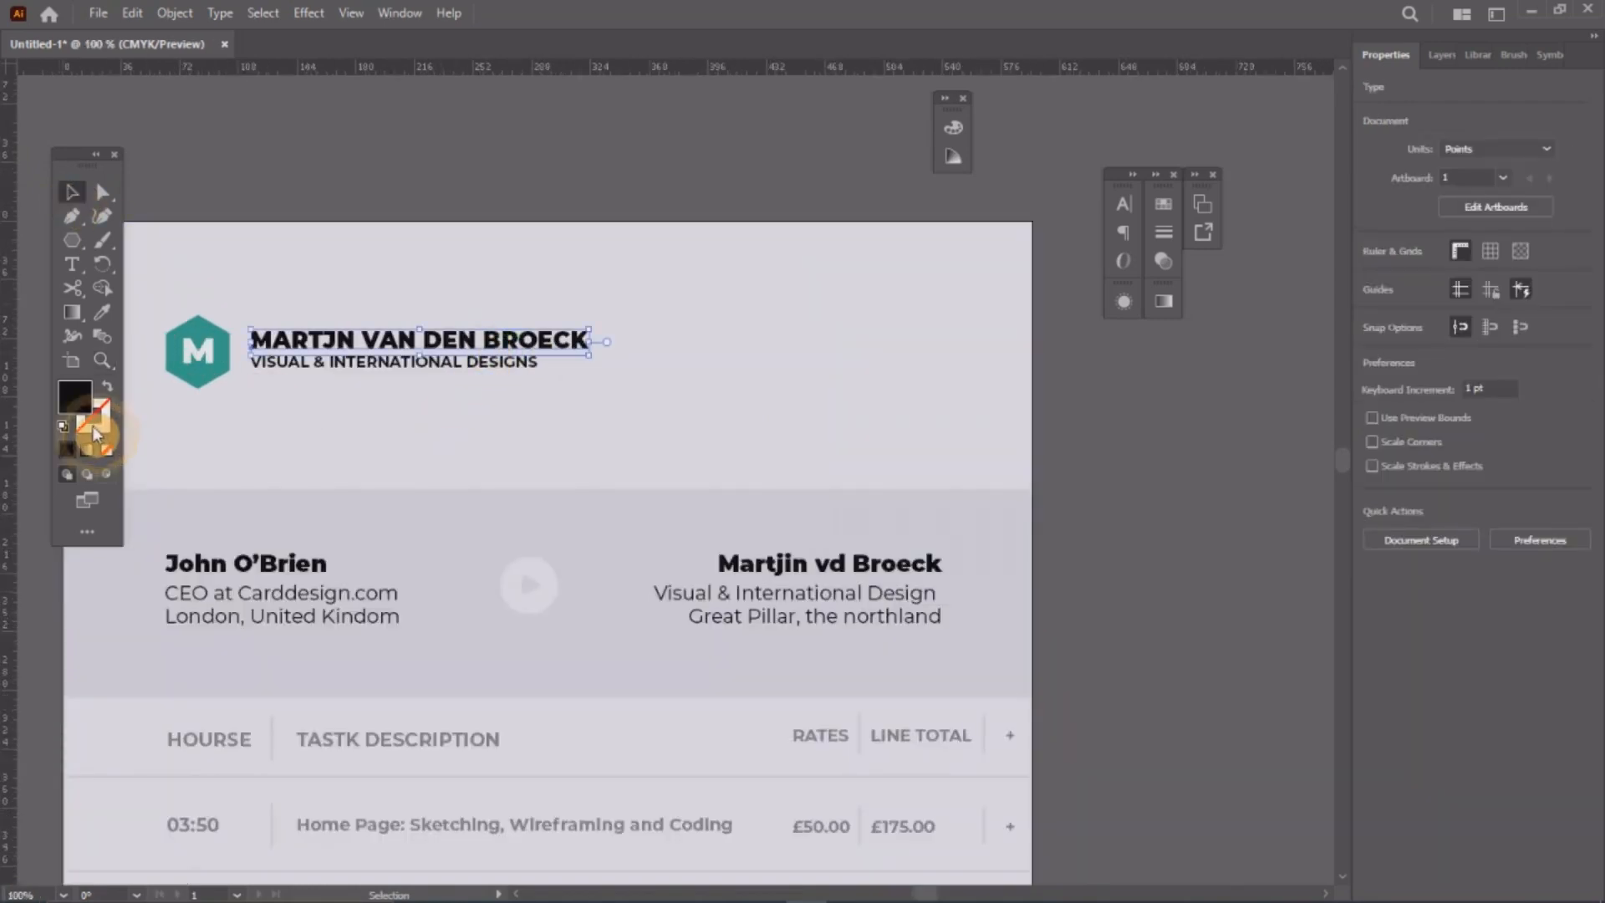
{"action": "left_click", "coordinate": [92, 313]}
{"action": "left_click", "coordinate": [192, 347]}
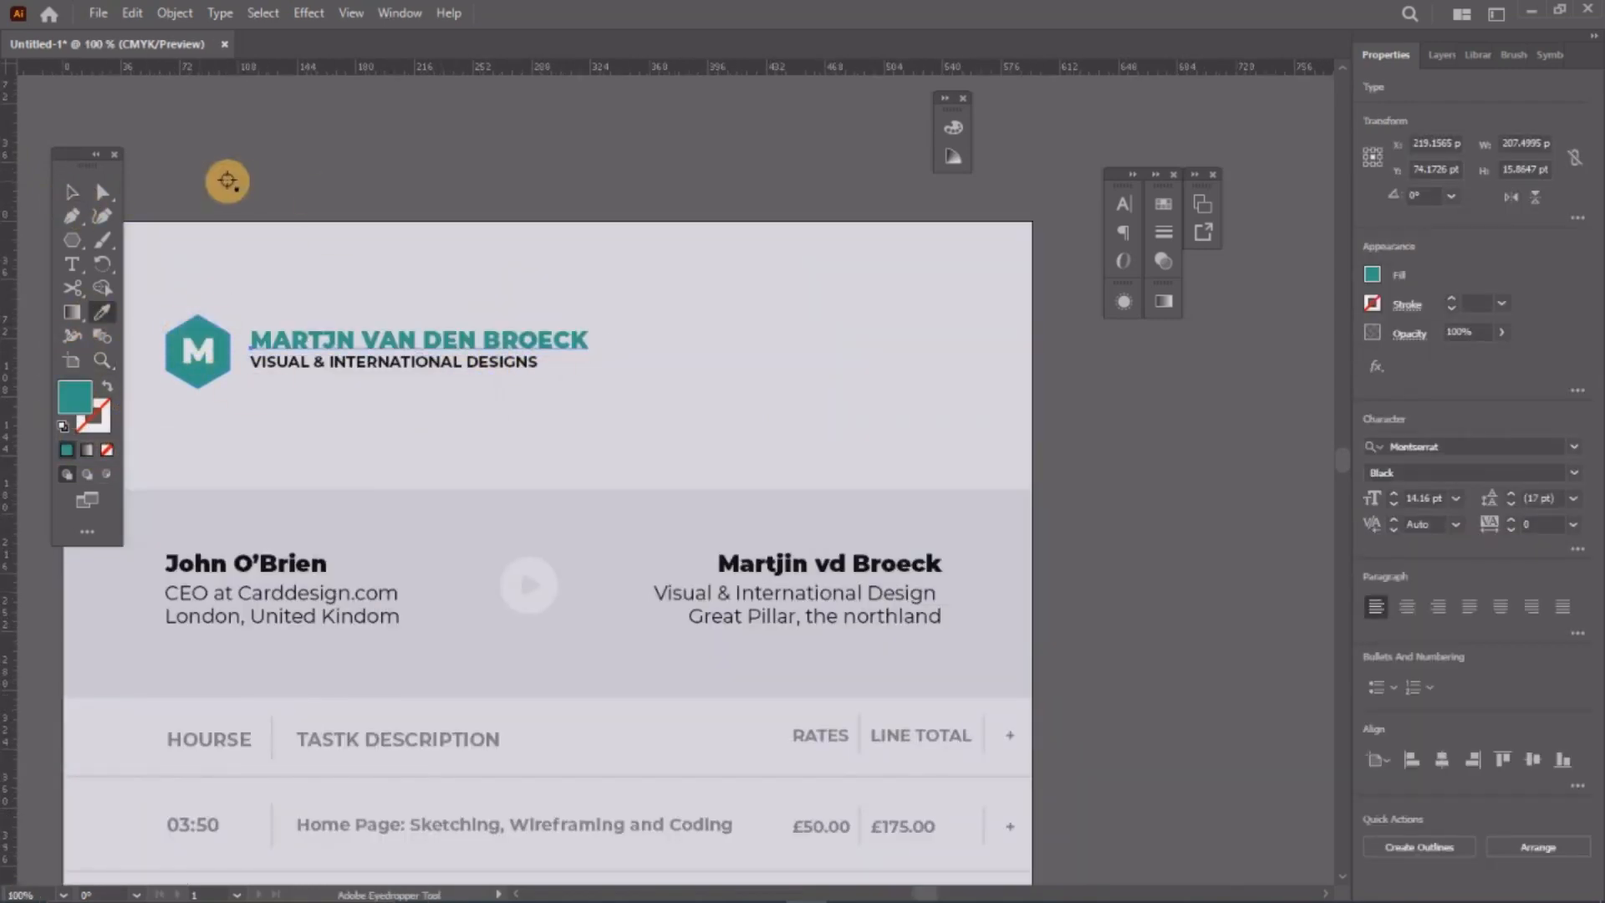
Step: Zoom in on the header to check the teal name heading, then clear the selection
{"action": "left_click", "coordinate": [77, 201]}
{"action": "left_click", "coordinate": [370, 190]}
{"action": "scroll", "coordinate": [263, 334], "scroll_direction": "up", "scroll_amount": 3}
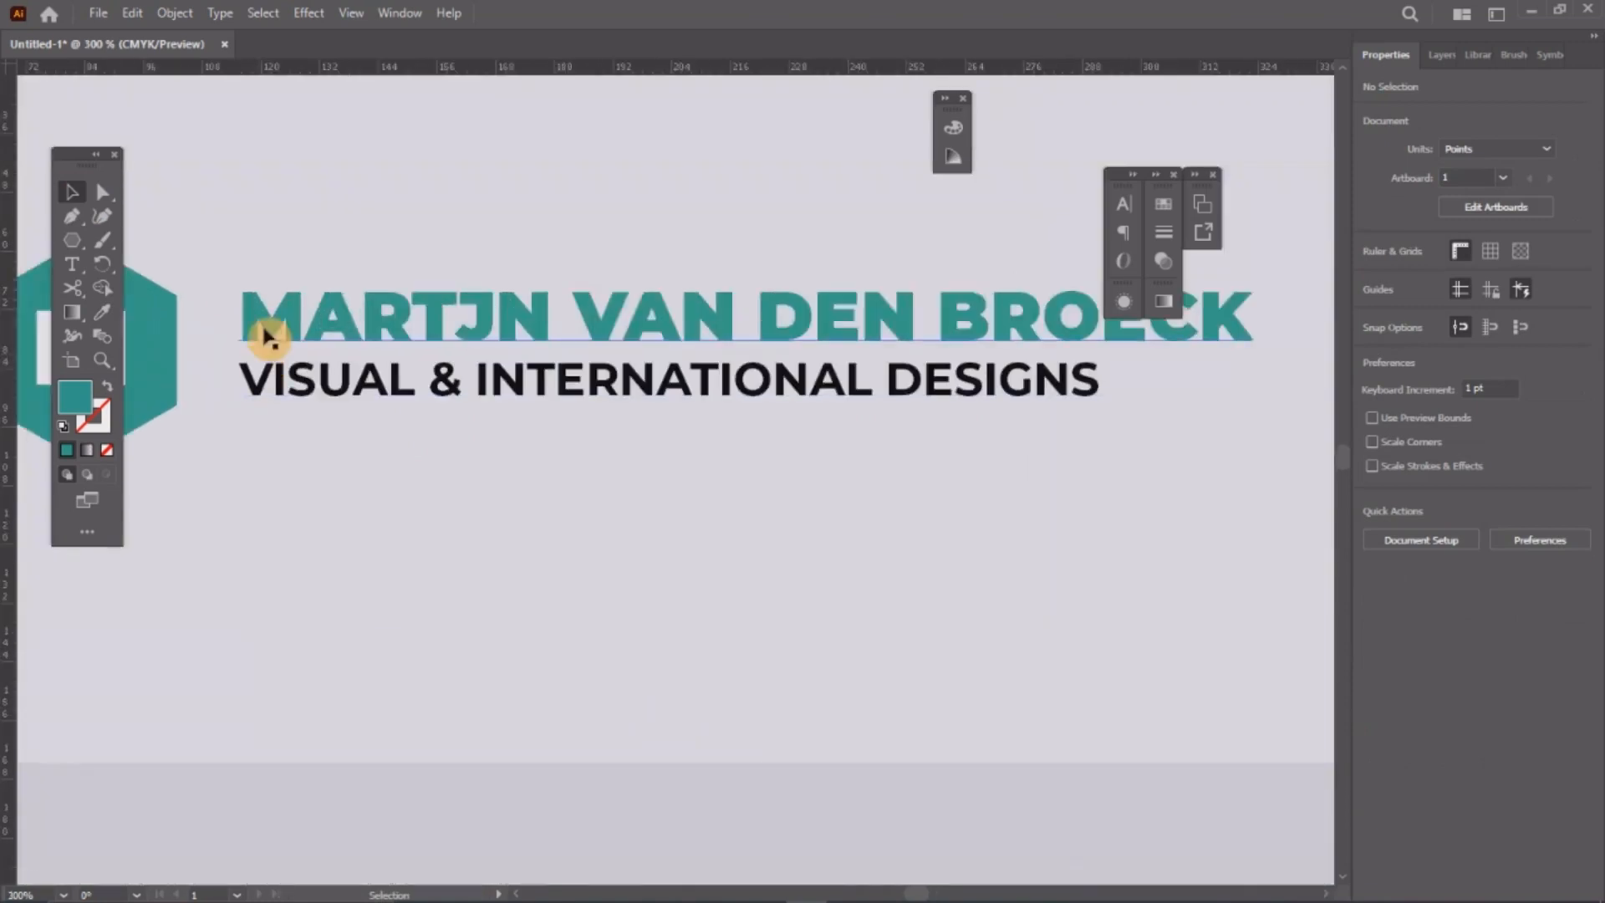
{"action": "left_click_drag", "start_coordinate": [269, 331], "coordinate": [507, 359]}
{"action": "left_click", "coordinate": [482, 365]}
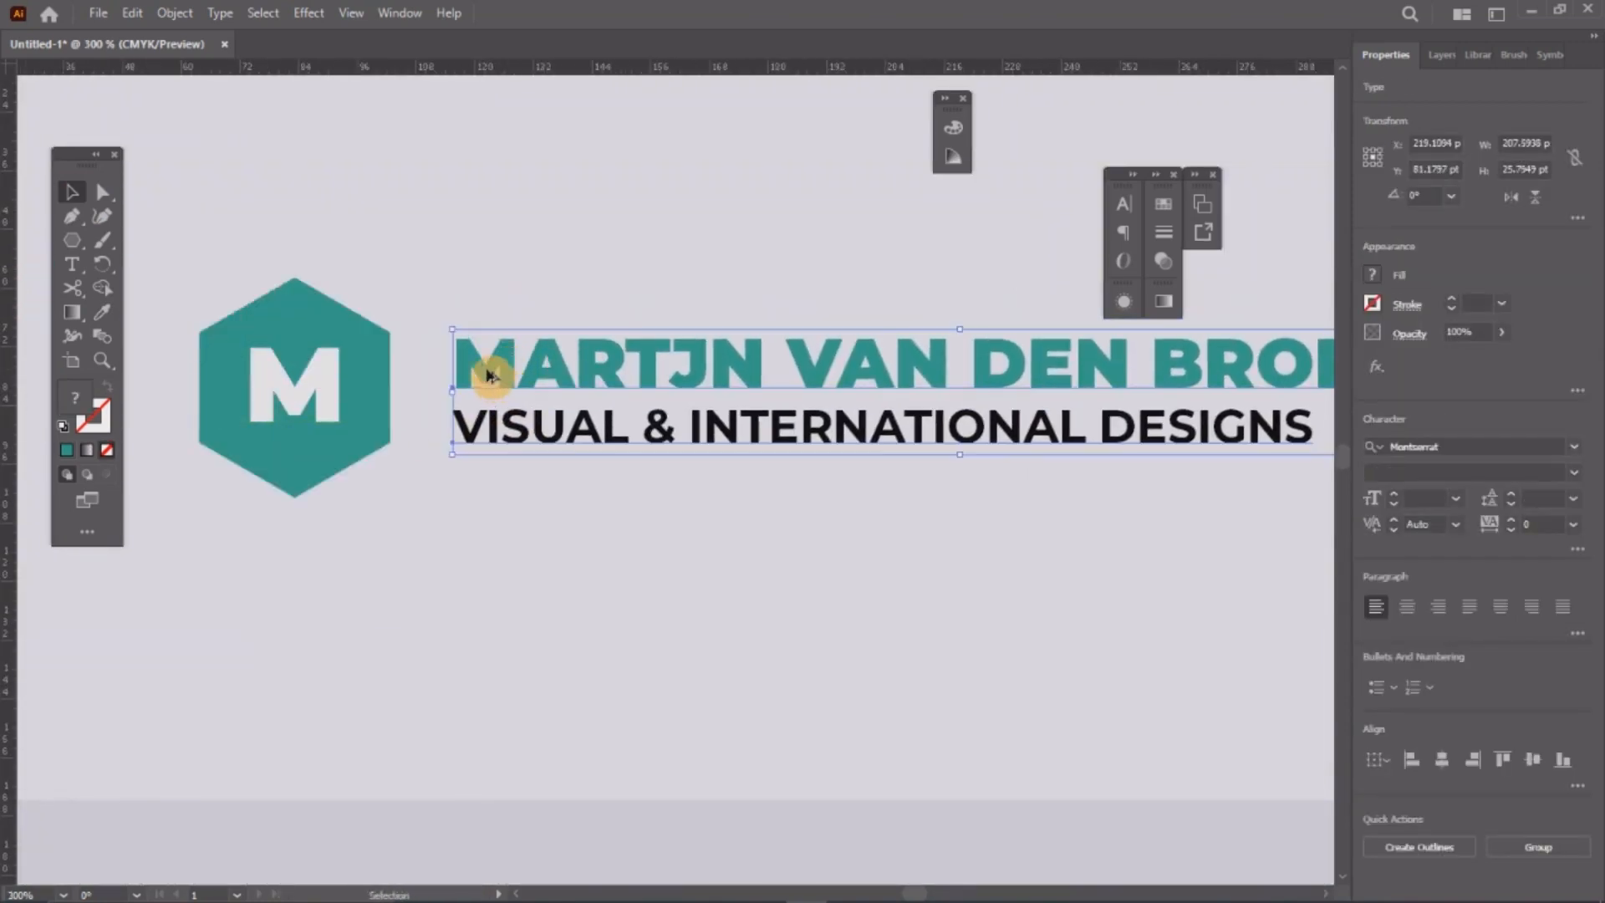
{"action": "scroll", "coordinate": [491, 374], "scroll_direction": "down", "scroll_amount": 4}
{"action": "left_click", "coordinate": [1168, 452]}
{"action": "left_click", "coordinate": [805, 421]}
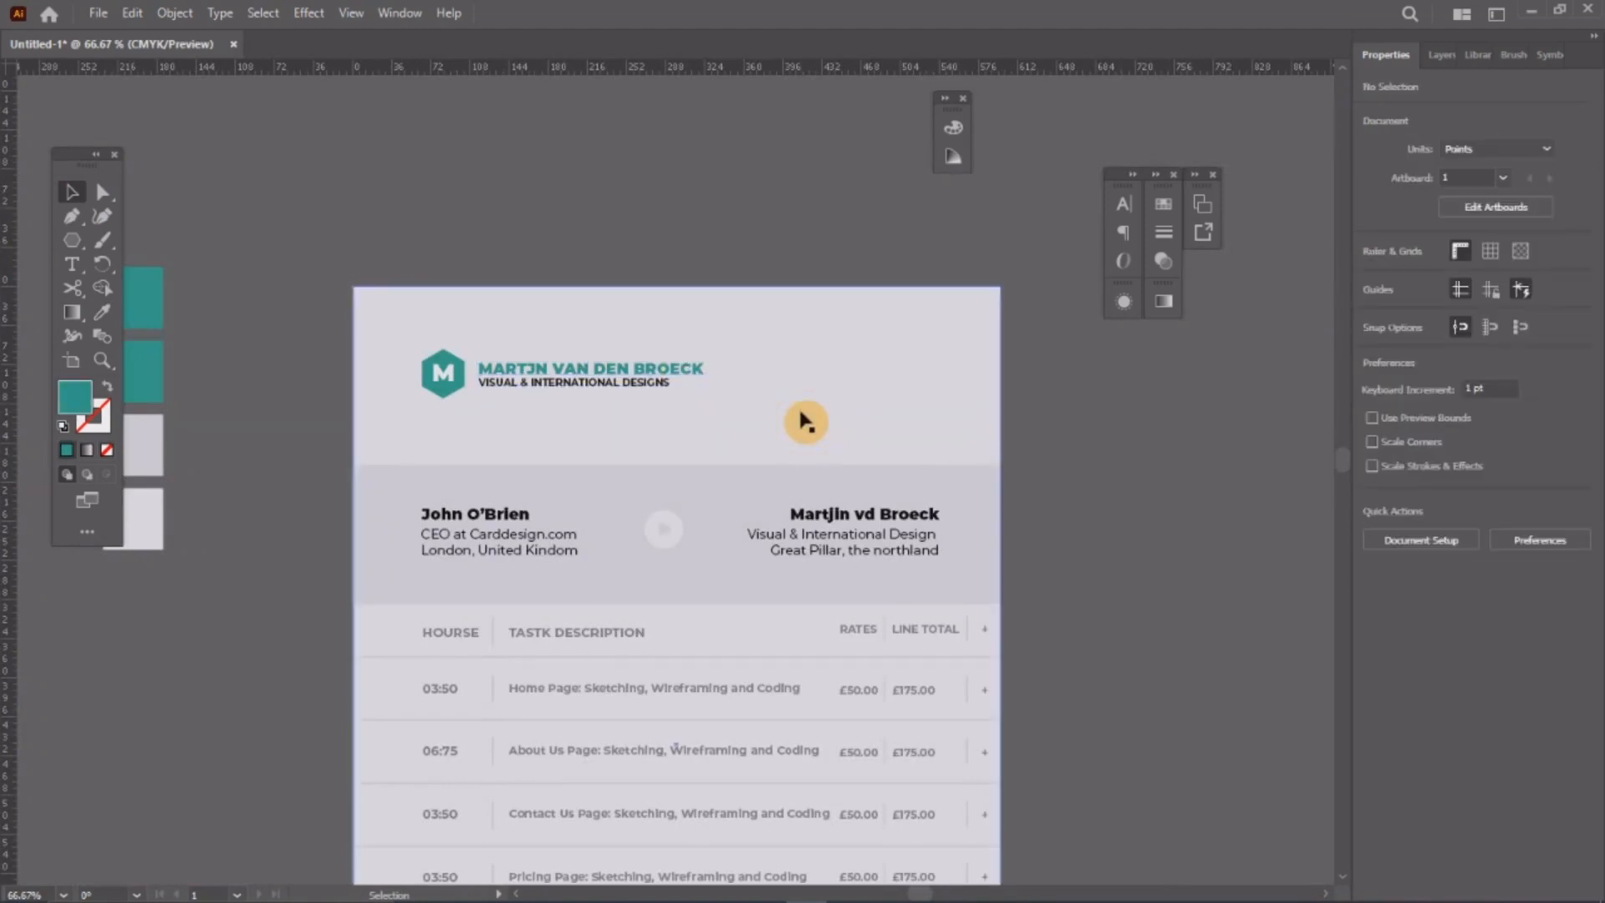
{"action": "scroll", "coordinate": [716, 389], "scroll_direction": "up", "scroll_amount": 1}
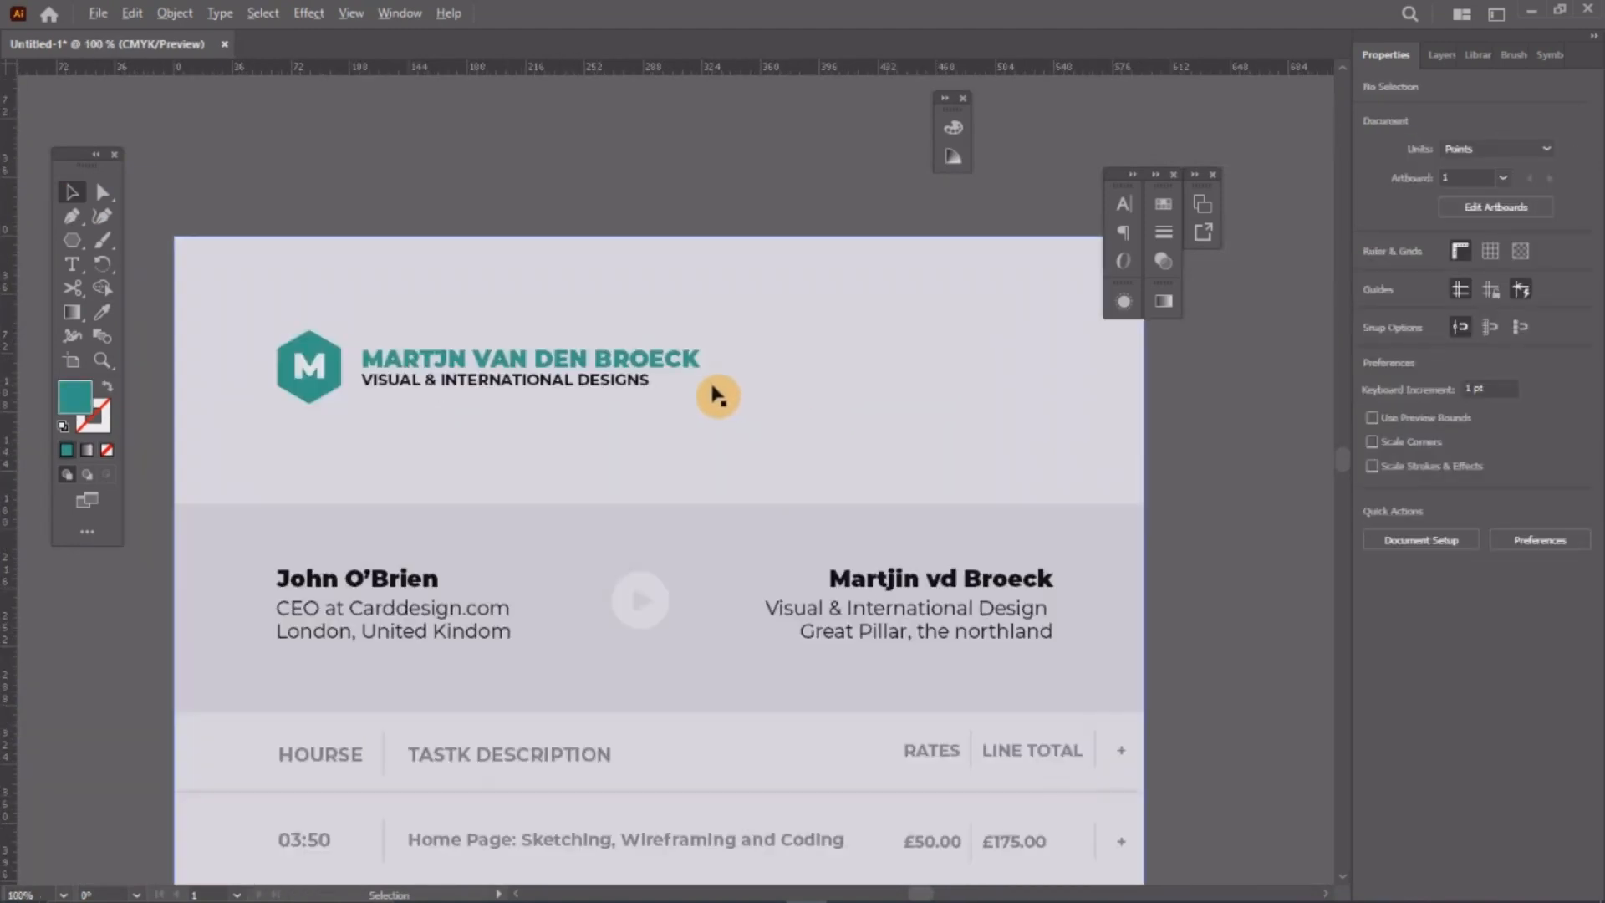
Step: Duplicate the name heading to the header's right side and retype it as 'Invoice #1221'
{"action": "left_click", "coordinate": [542, 365]}
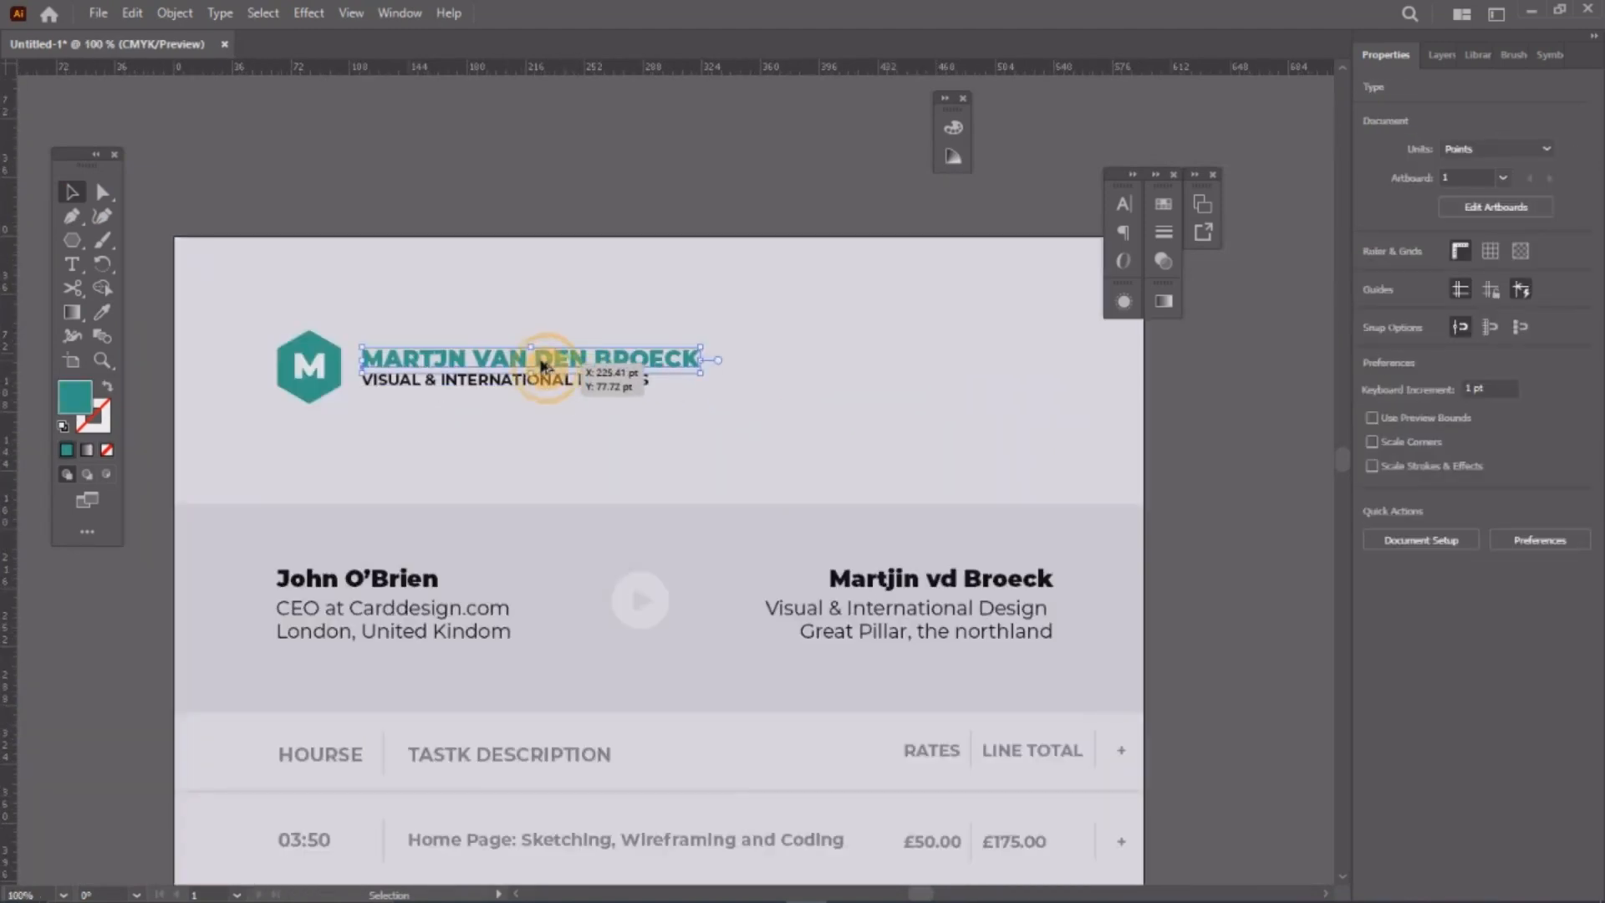
{"action": "left_click", "coordinate": [1003, 374]}
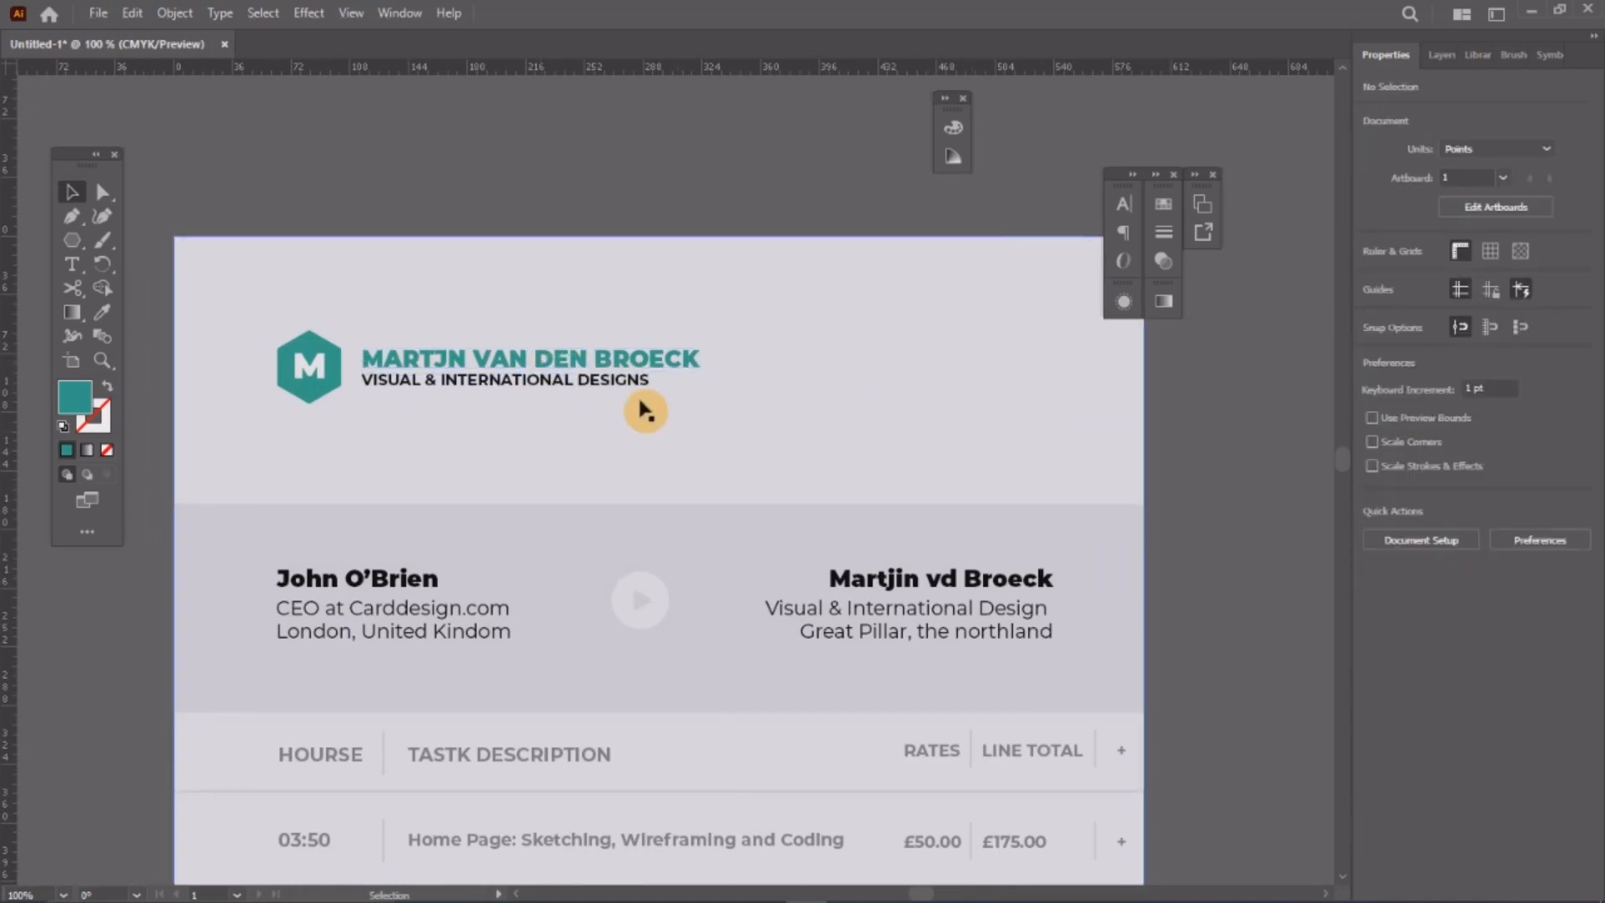
{"action": "left_click", "coordinate": [602, 361]}
{"action": "left_click_drag", "start_coordinate": [962, 363], "coordinate": [1043, 355], "text": "alt"}
{"action": "double_click", "coordinate": [1043, 355]}
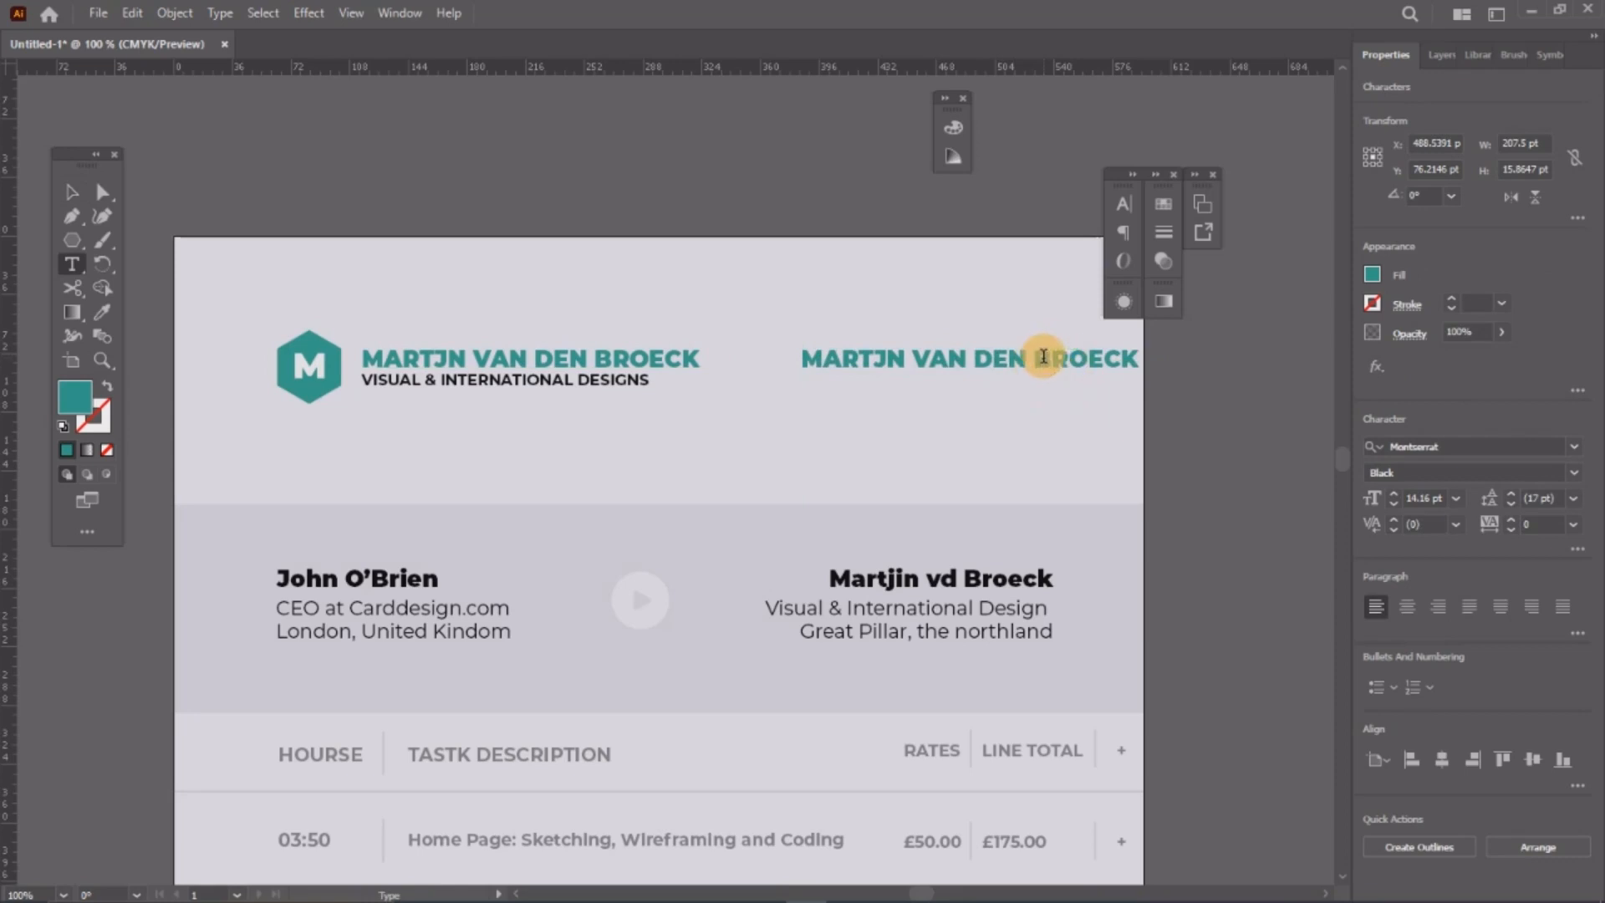
{"action": "key", "text": "ctrl+a"}
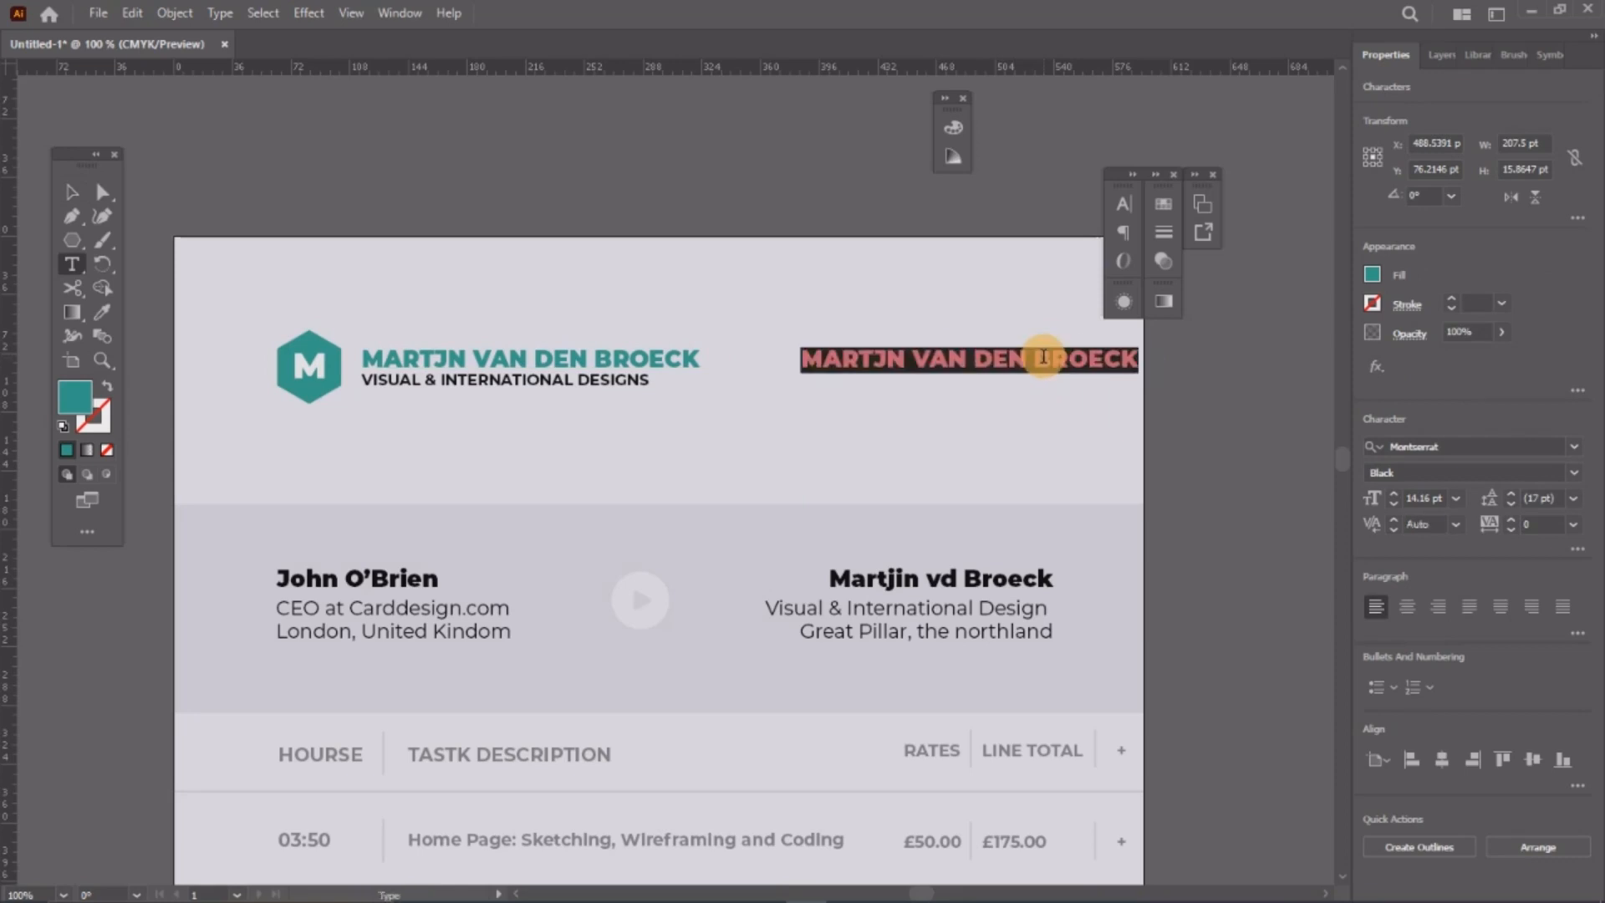
{"action": "type", "text": "Invoice #1221"}
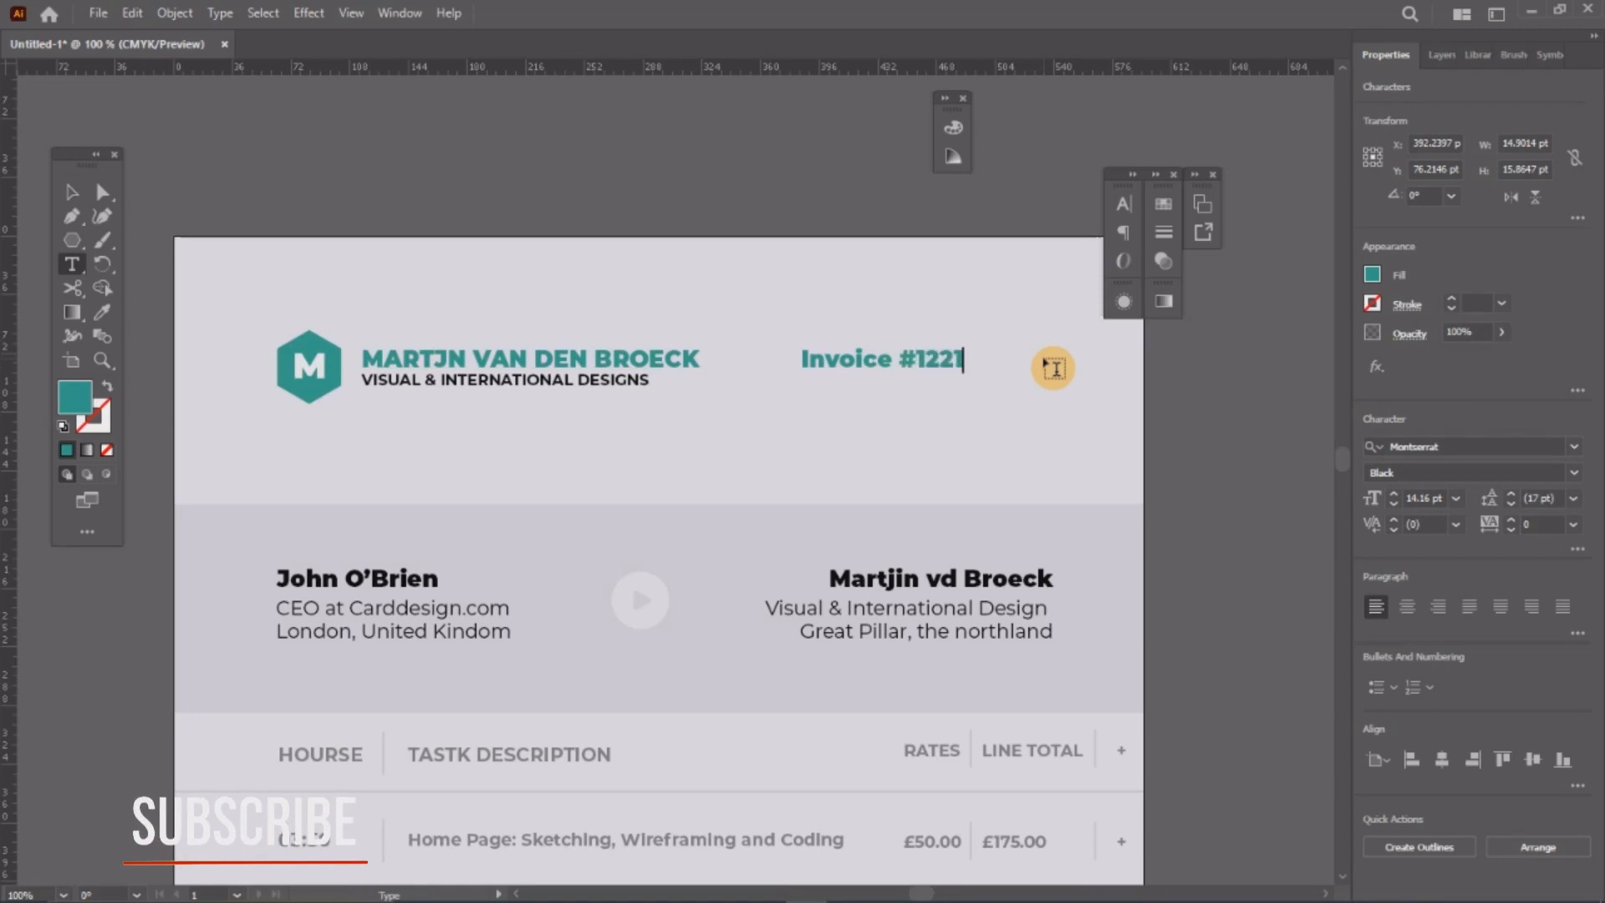
Step: Shift the 'Invoice #1221' label further right, level with the name heading
{"action": "left_click", "coordinate": [72, 193]}
{"action": "left_click_drag", "start_coordinate": [940, 360], "coordinate": [1035, 372]}
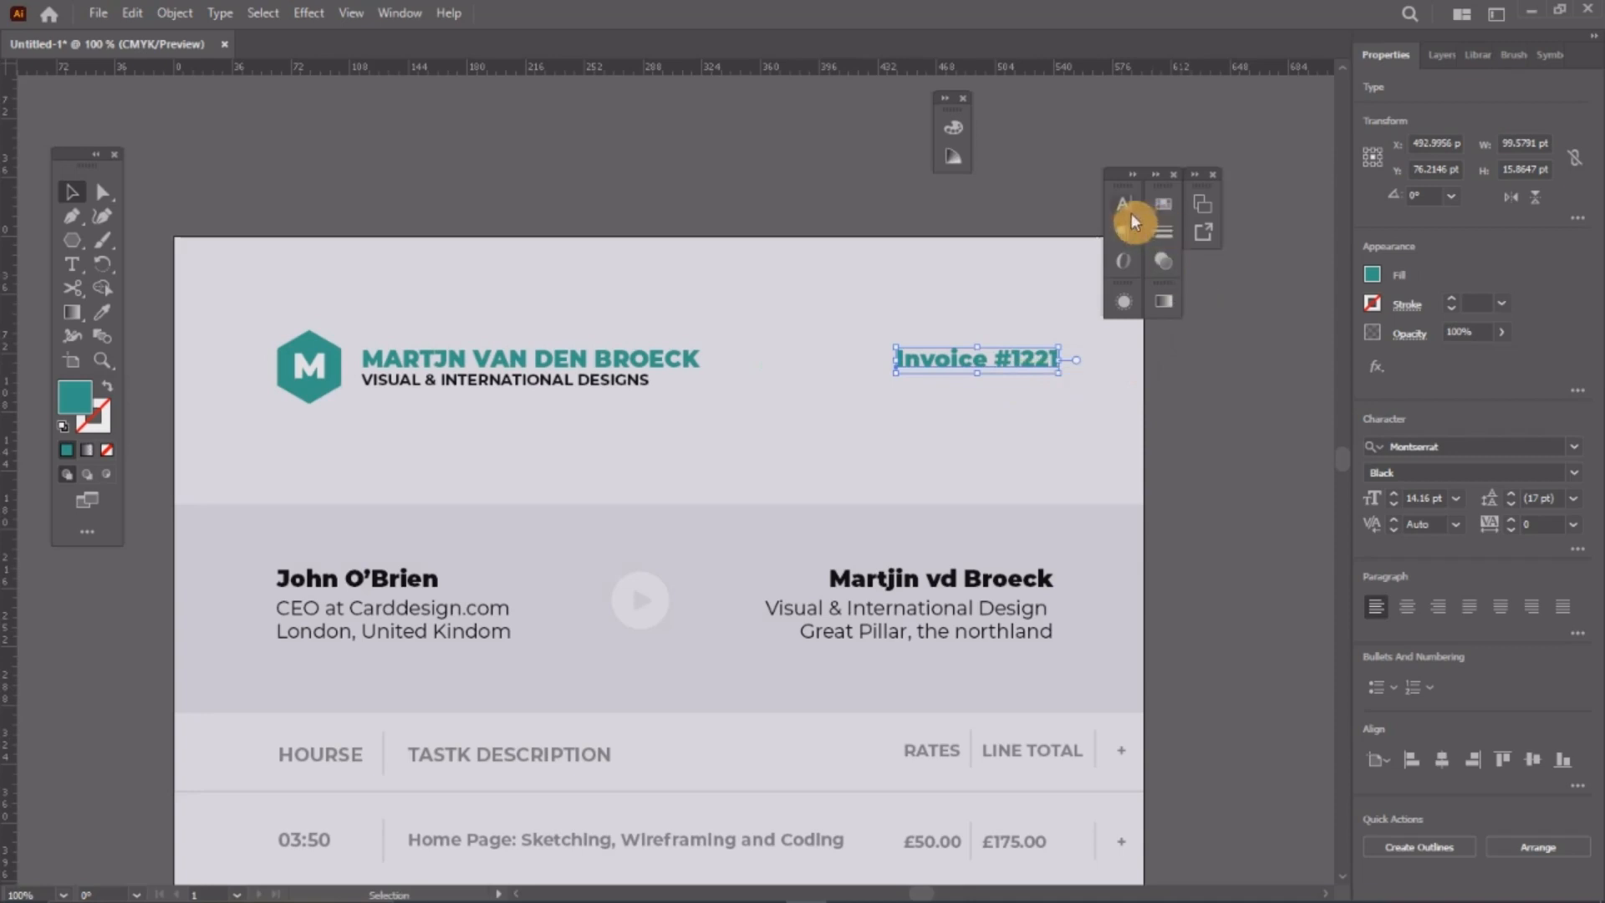
{"action": "left_click", "coordinate": [1165, 203]}
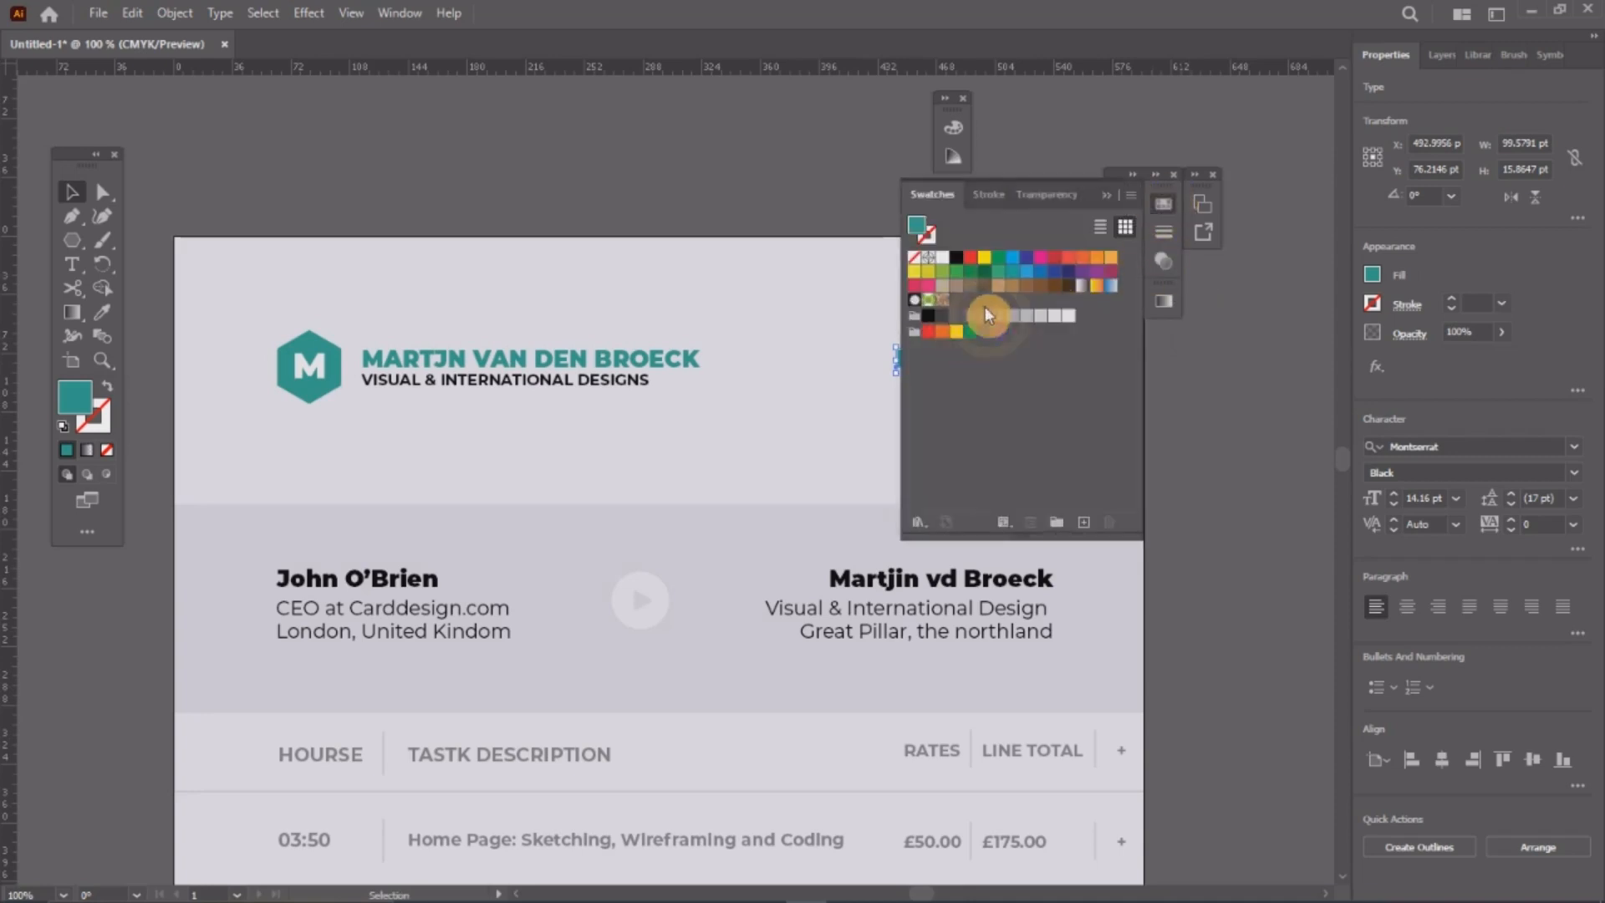
Step: Change the 'Invoice #1221' label's colour to black
{"action": "left_click", "coordinate": [928, 315]}
{"action": "left_click", "coordinate": [1163, 204]}
{"action": "left_click", "coordinate": [1220, 483]}
Step: Copy the subtitle, retype it as 'August, 10 2023' and align it under Invoice #1221
{"action": "left_click_drag", "start_coordinate": [626, 387], "coordinate": [1039, 392]}
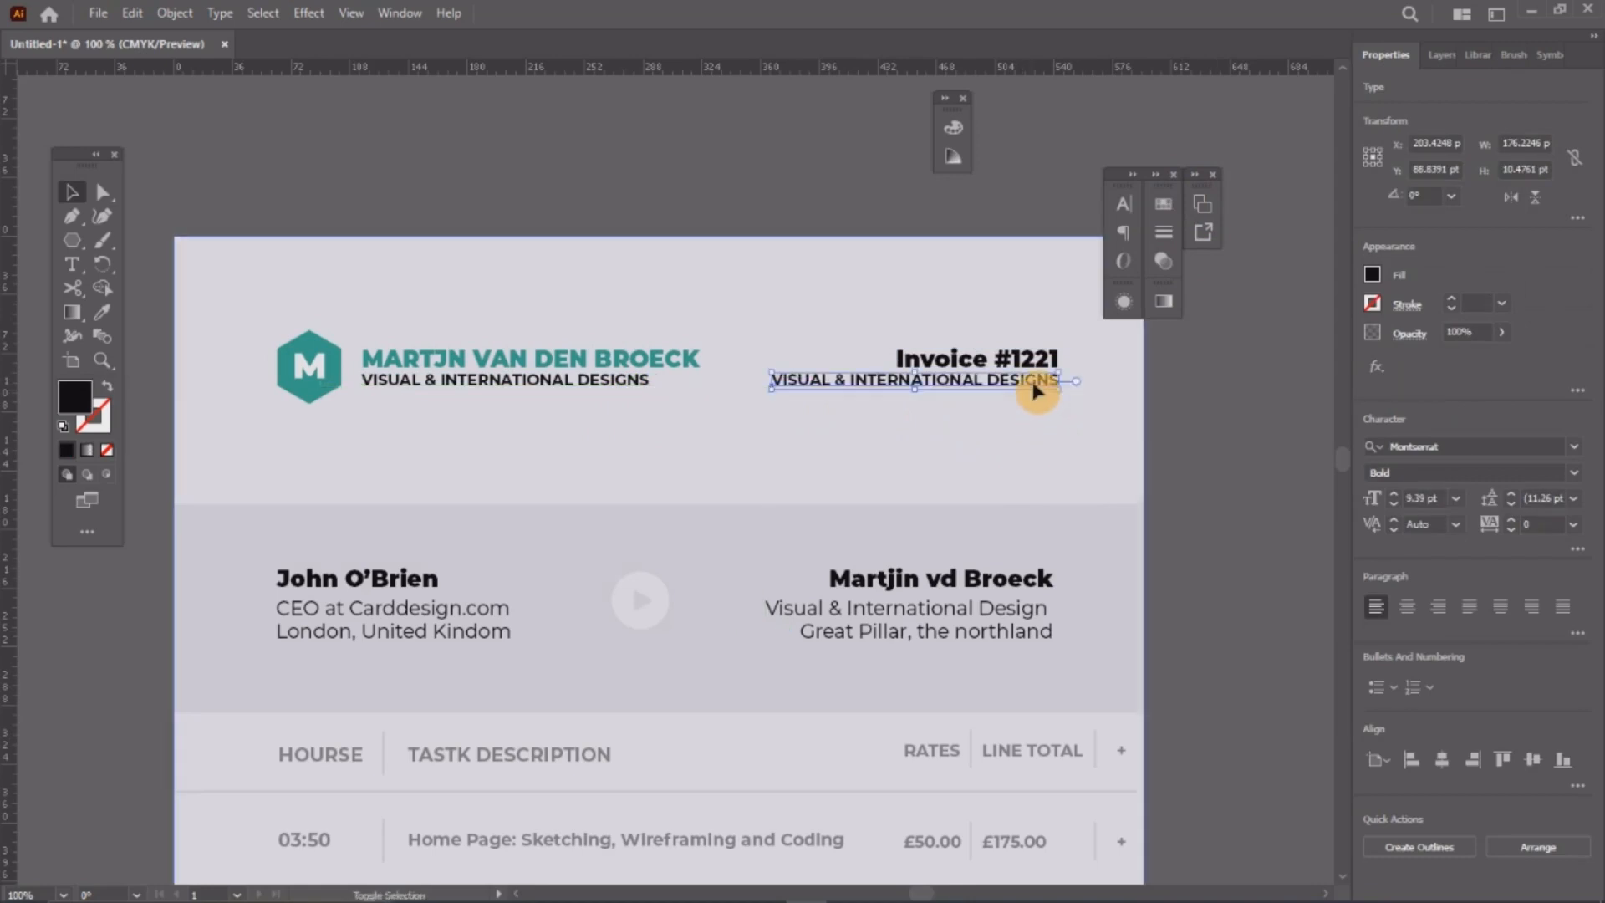
{"action": "double_click", "coordinate": [1037, 386]}
{"action": "key", "text": "ctrl+a"}
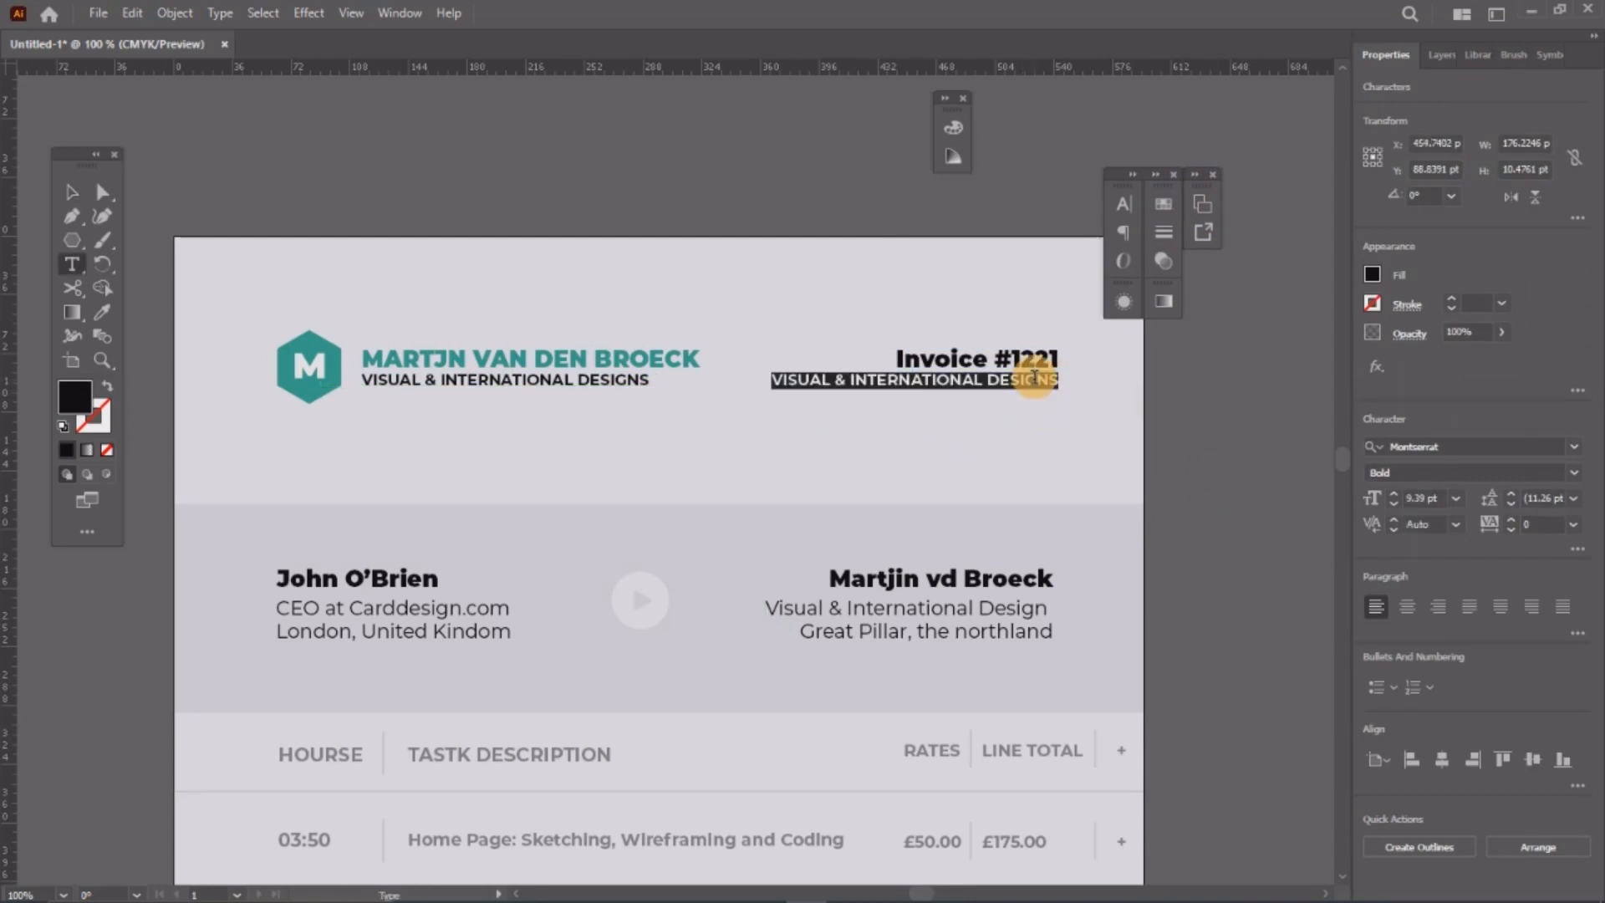
{"action": "type", "text": "August, 10 2023"}
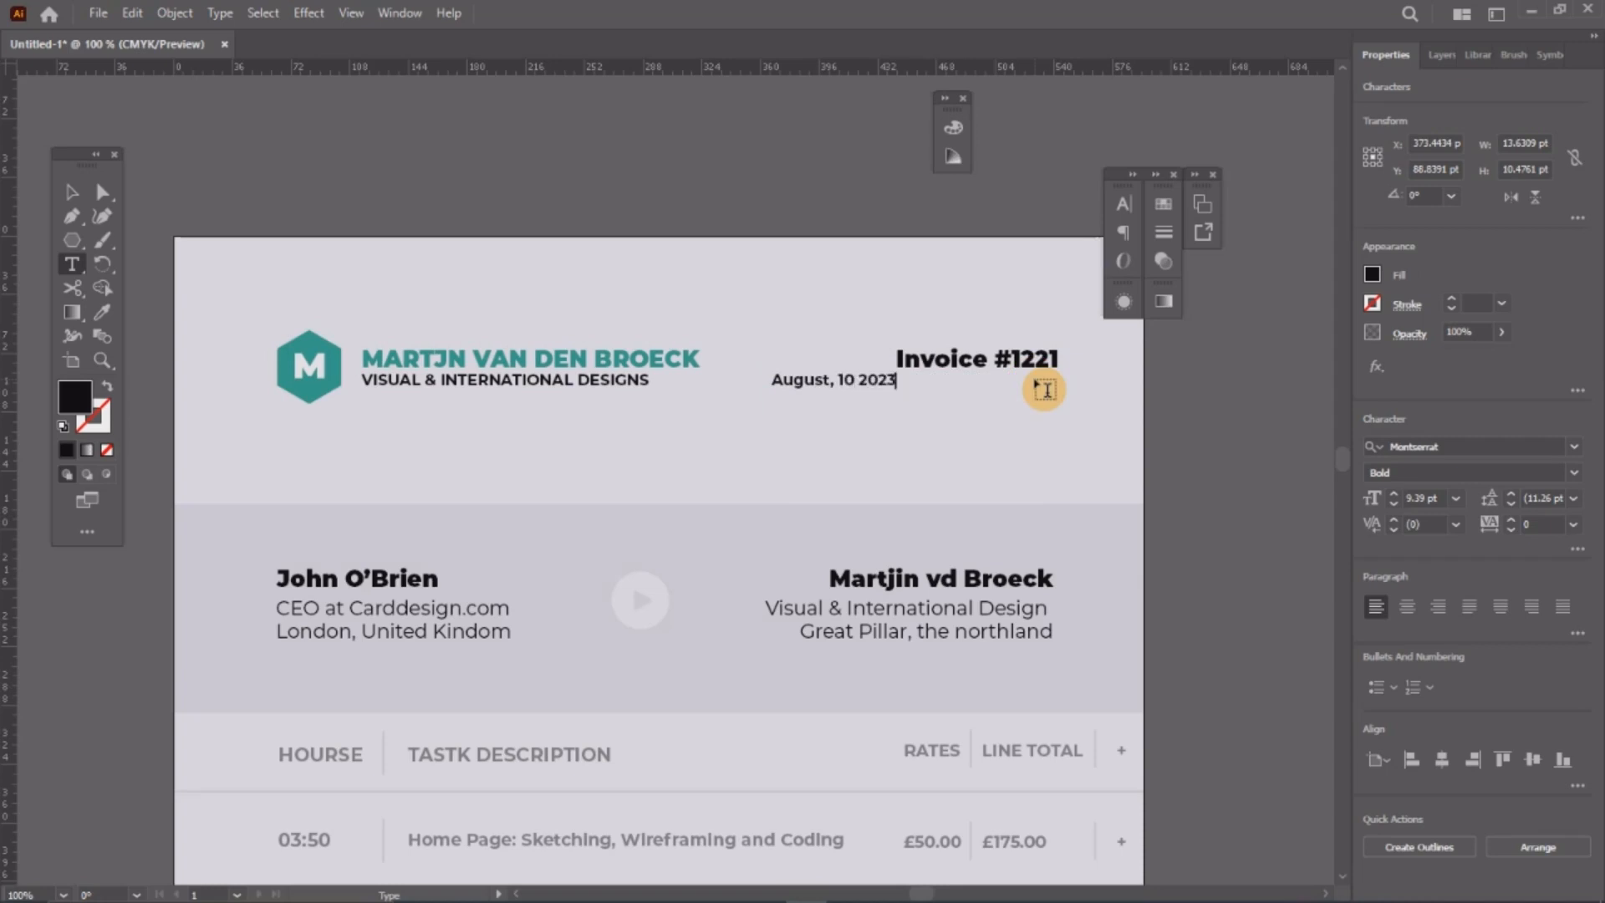
{"action": "left_click", "coordinate": [72, 192]}
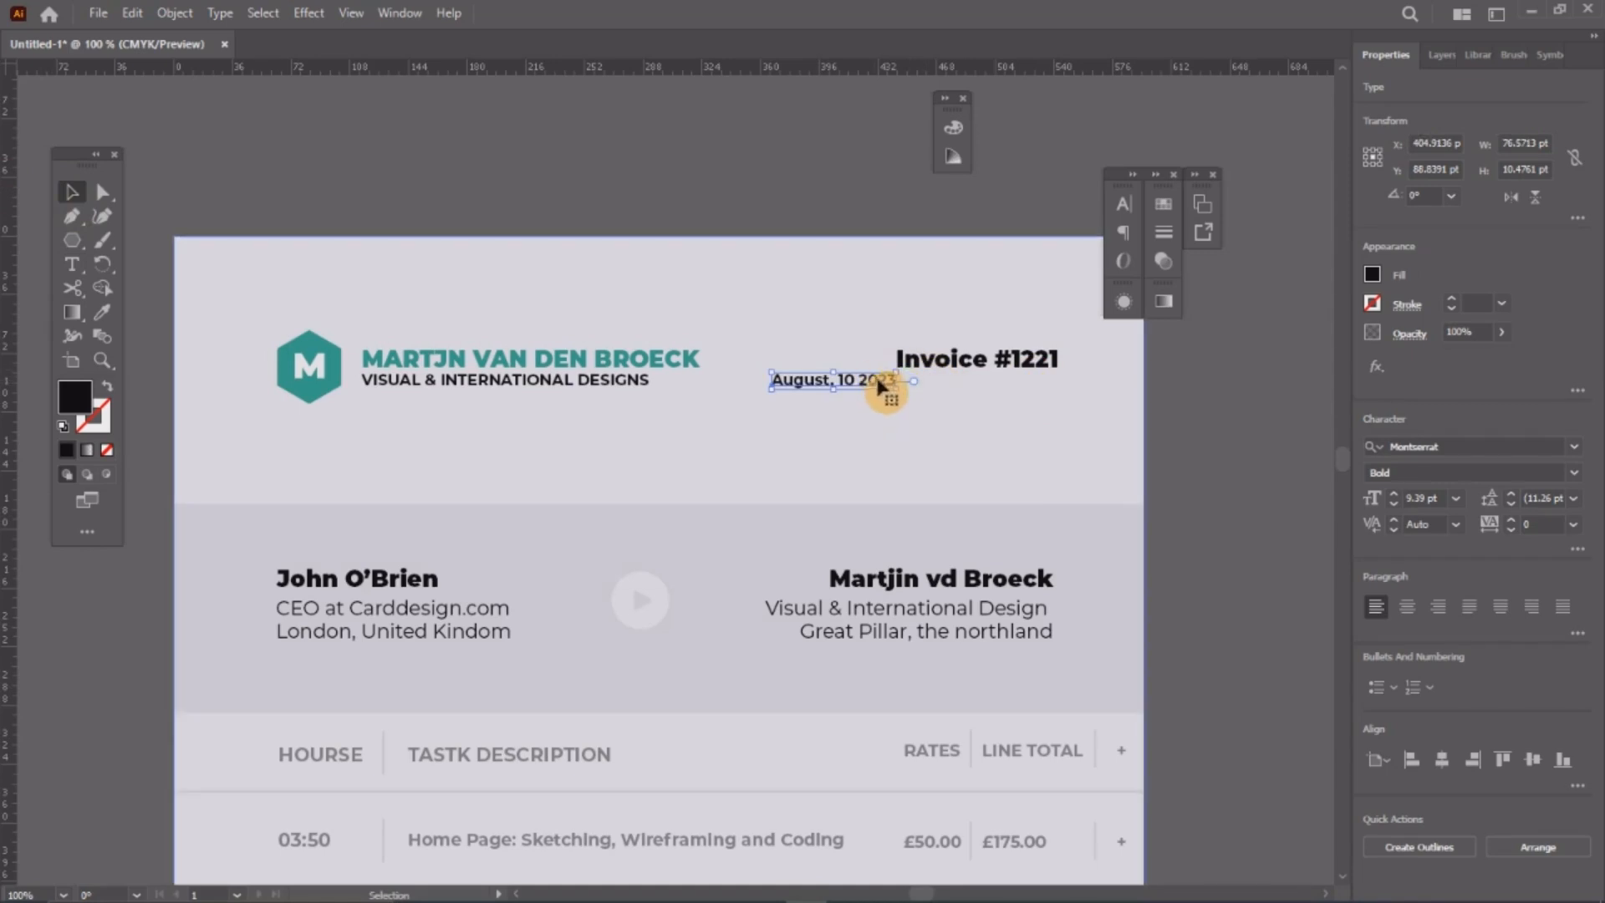
{"action": "left_click_drag", "start_coordinate": [880, 386], "coordinate": [1050, 402]}
{"action": "left_click", "coordinate": [1224, 440]}
Step: Move the whole header block slightly down, then zoom out to view the full page
{"action": "left_click_drag", "start_coordinate": [161, 301], "coordinate": [1175, 449]}
{"action": "left_click_drag", "start_coordinate": [1045, 361], "coordinate": [1041, 381]}
{"action": "left_click", "coordinate": [1254, 497]}
{"action": "key", "text": "z"}
{"action": "left_click", "coordinate": [771, 411], "text": "alt"}
{"action": "left_click", "coordinate": [765, 407], "text": "alt"}
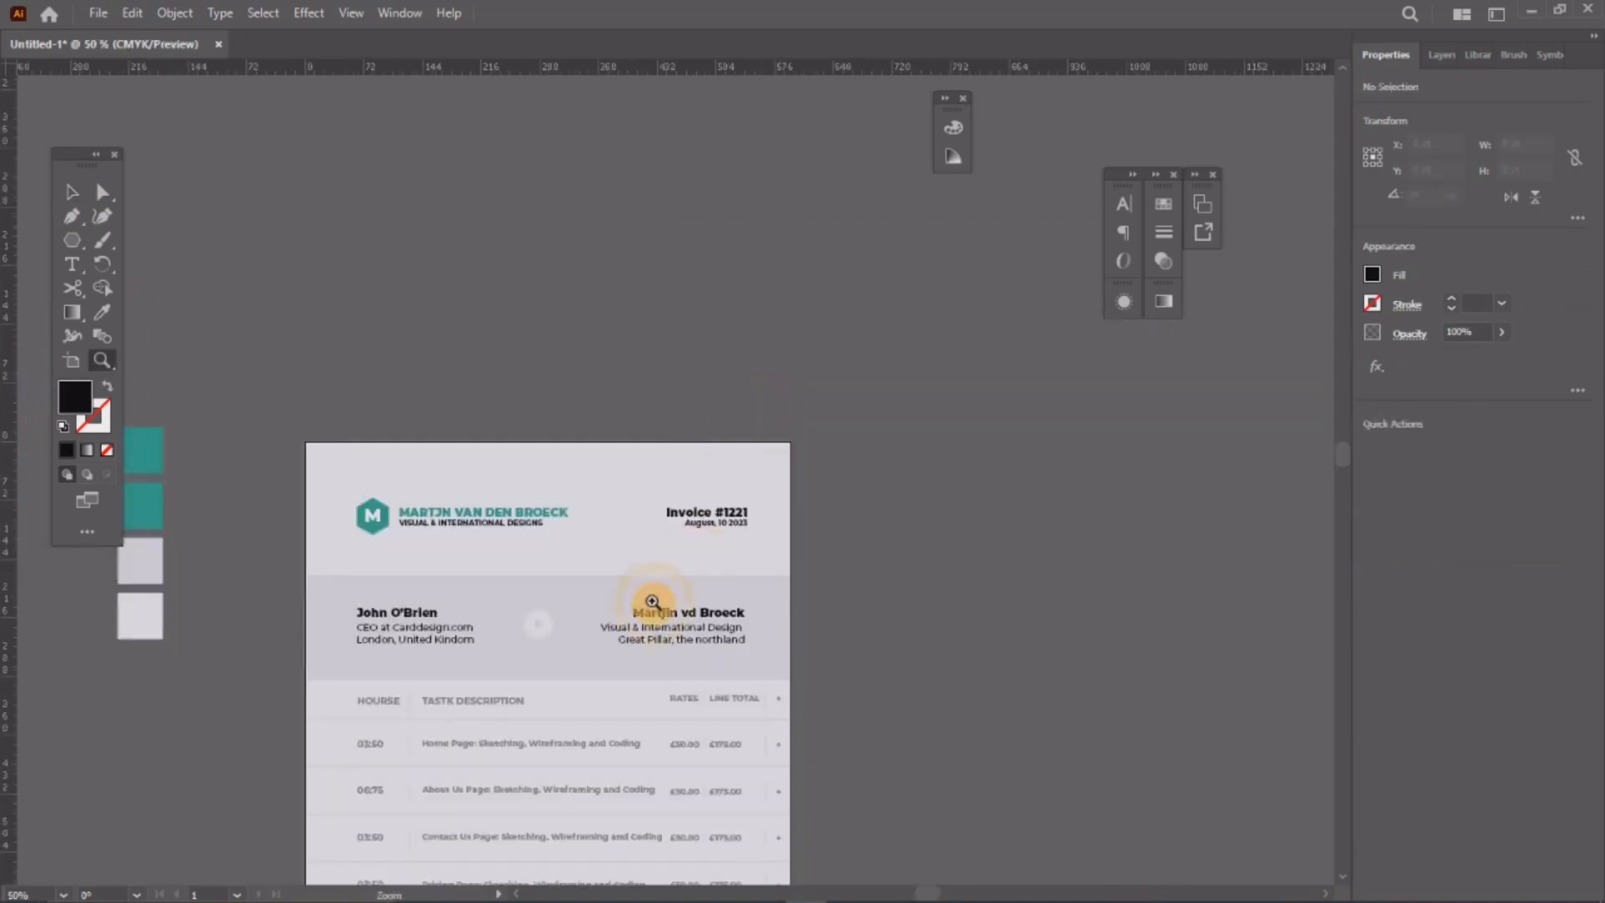
{"action": "key", "text": "space"}
{"action": "left_click_drag", "start_coordinate": [625, 617], "coordinate": [668, 335]}
{"action": "key", "text": "v"}
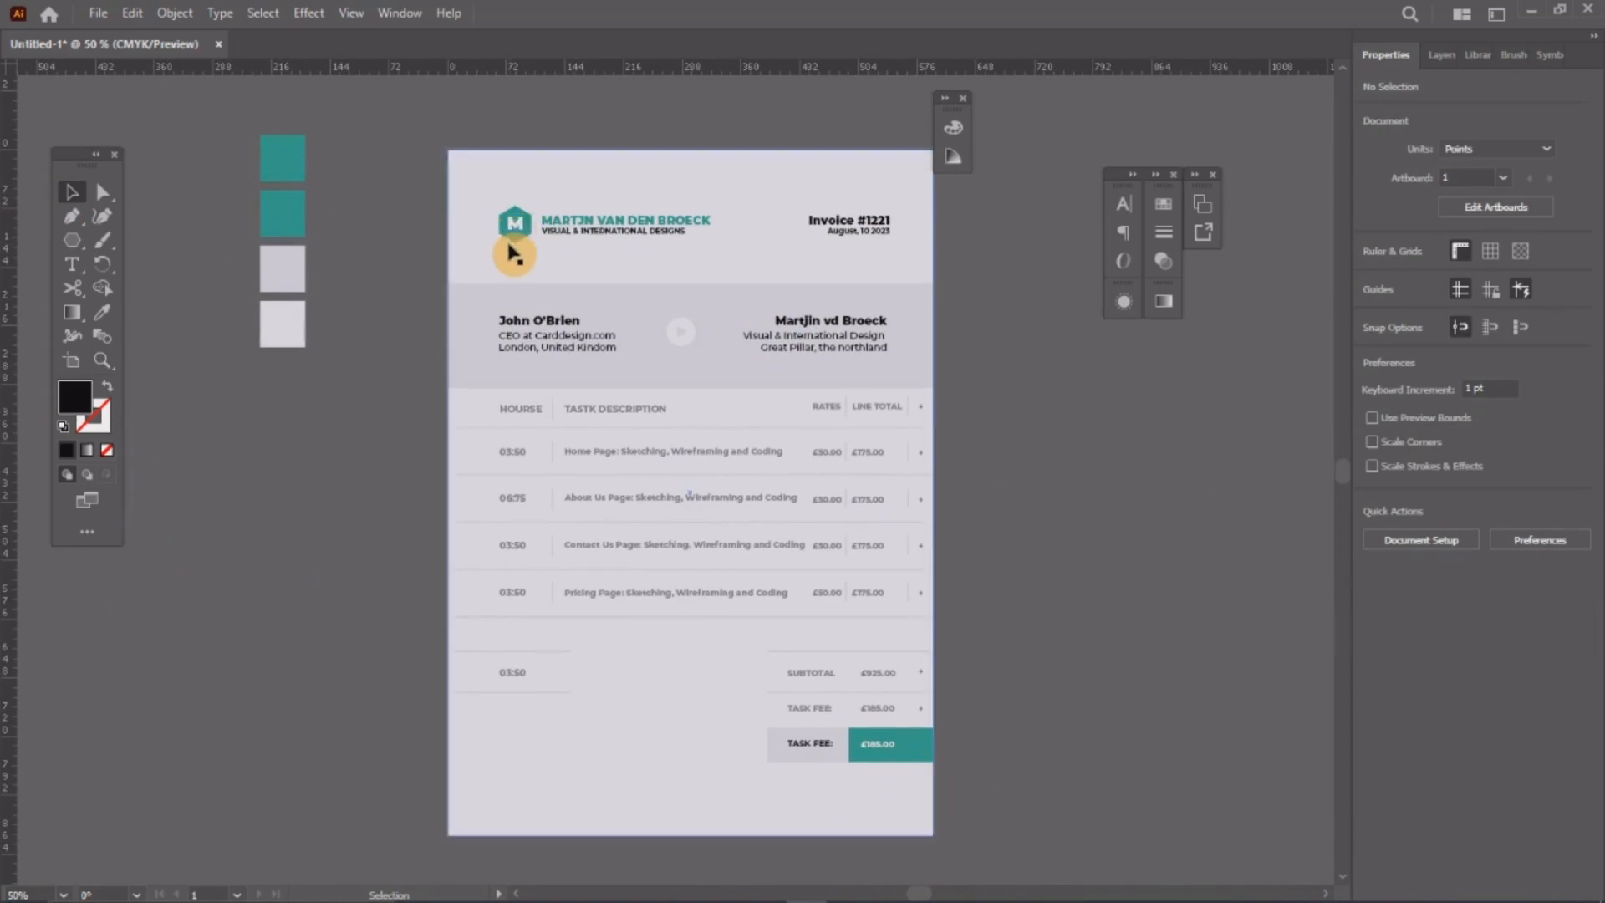
Step: Outline the M letter and cut it out of the teal hexagon with Pathfinder Minus Front
{"action": "scroll", "coordinate": [509, 186], "scroll_direction": "up", "scroll_amount": 4}
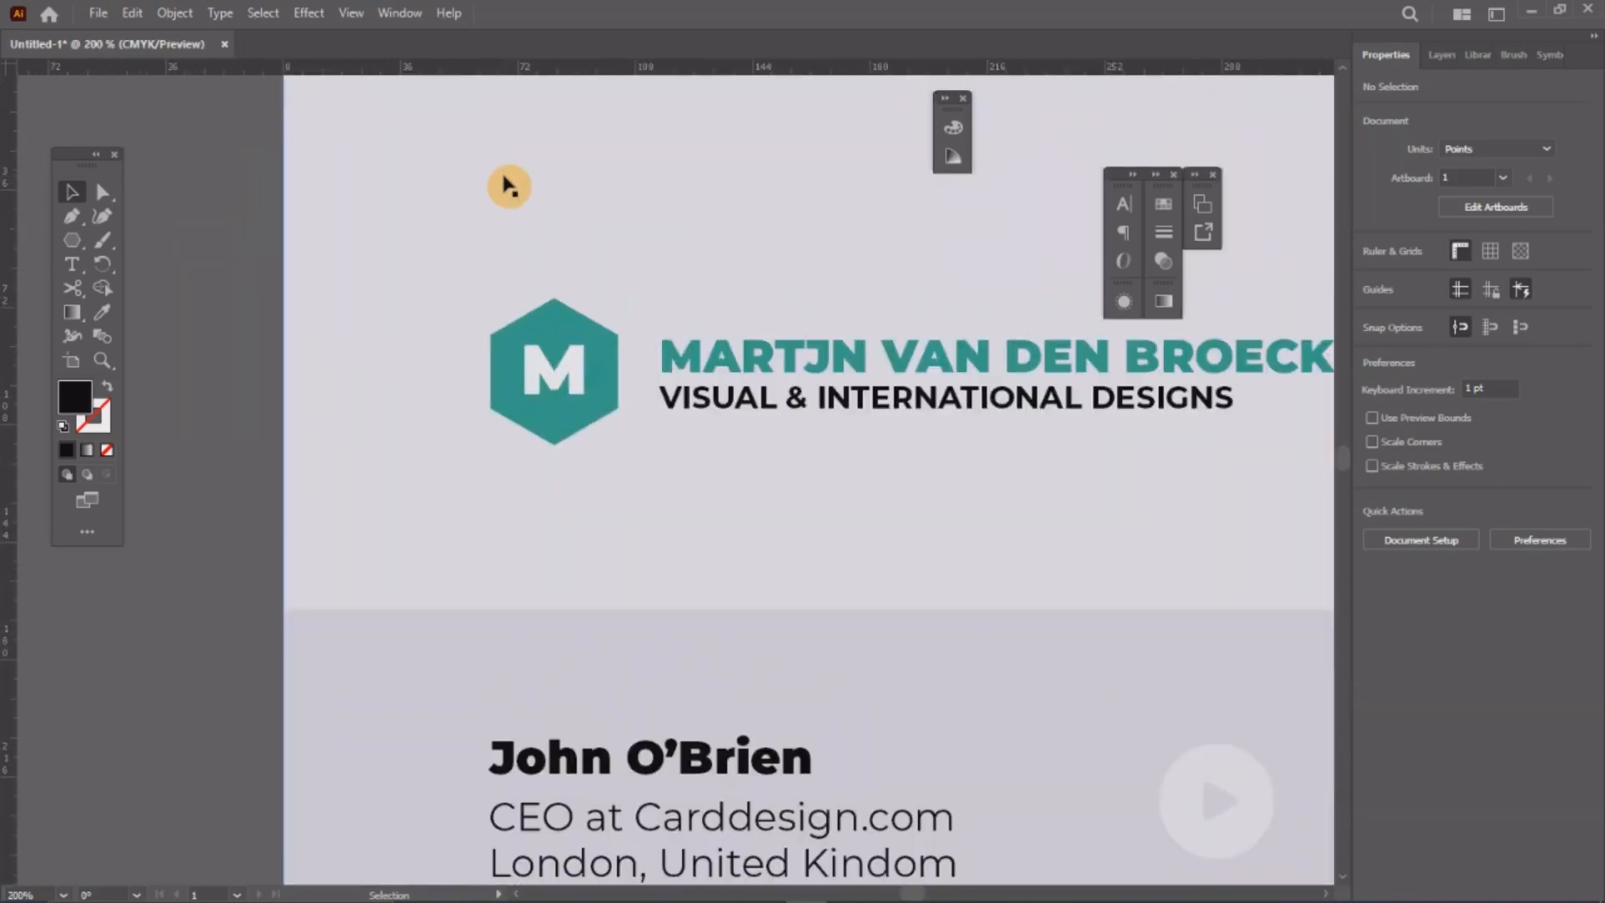
{"action": "scroll", "coordinate": [537, 262], "scroll_direction": "up", "scroll_amount": 3}
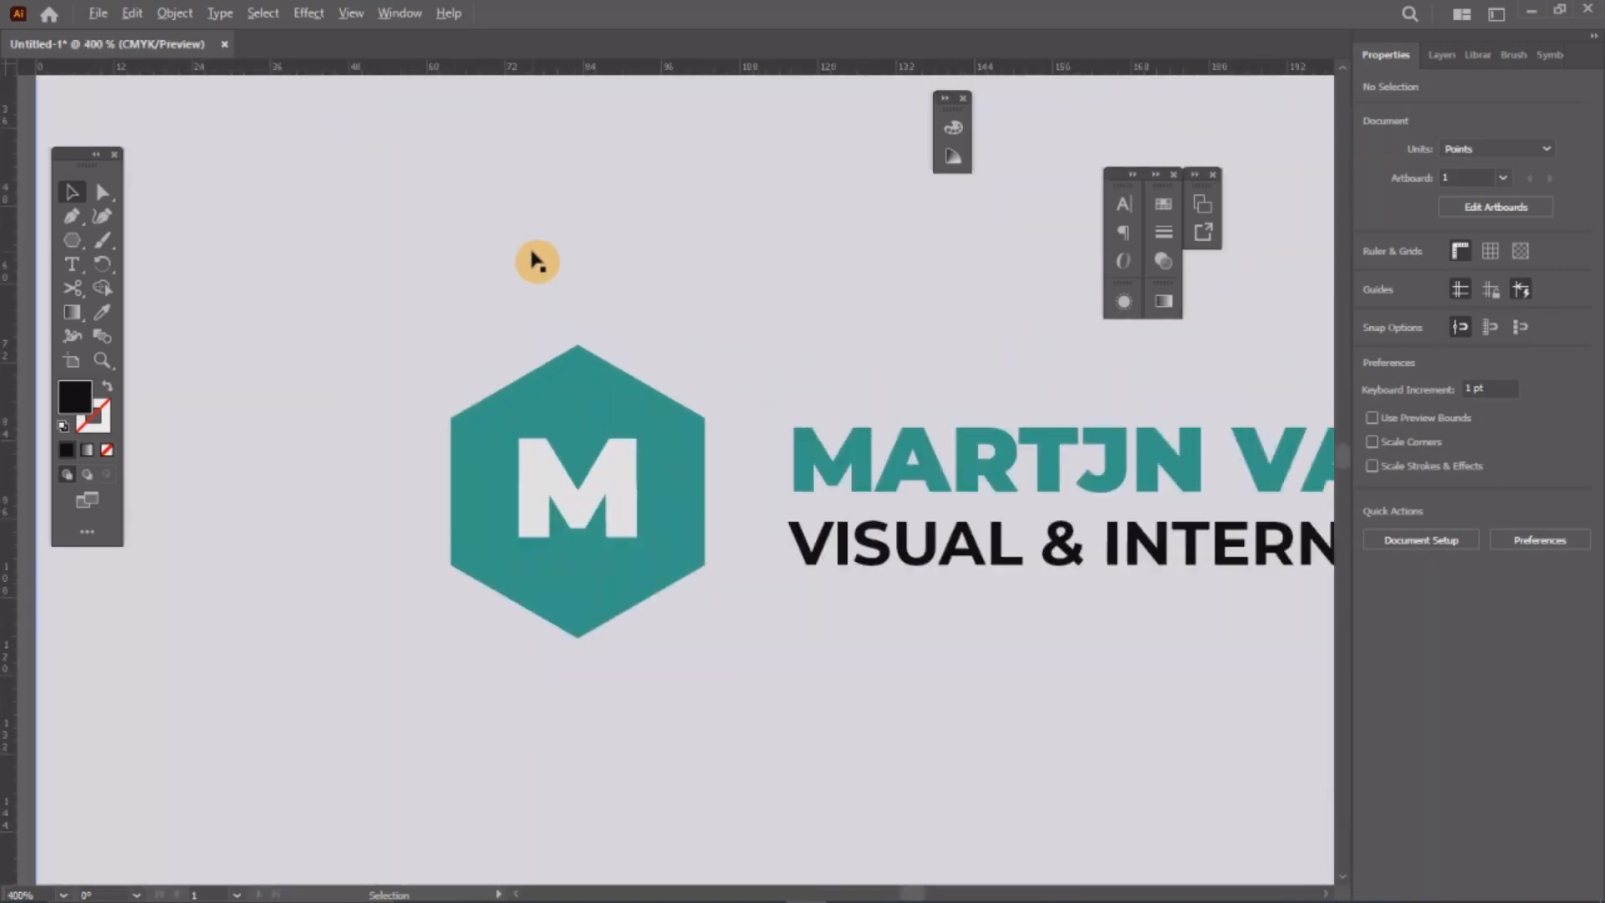
{"action": "left_click", "coordinate": [538, 466]}
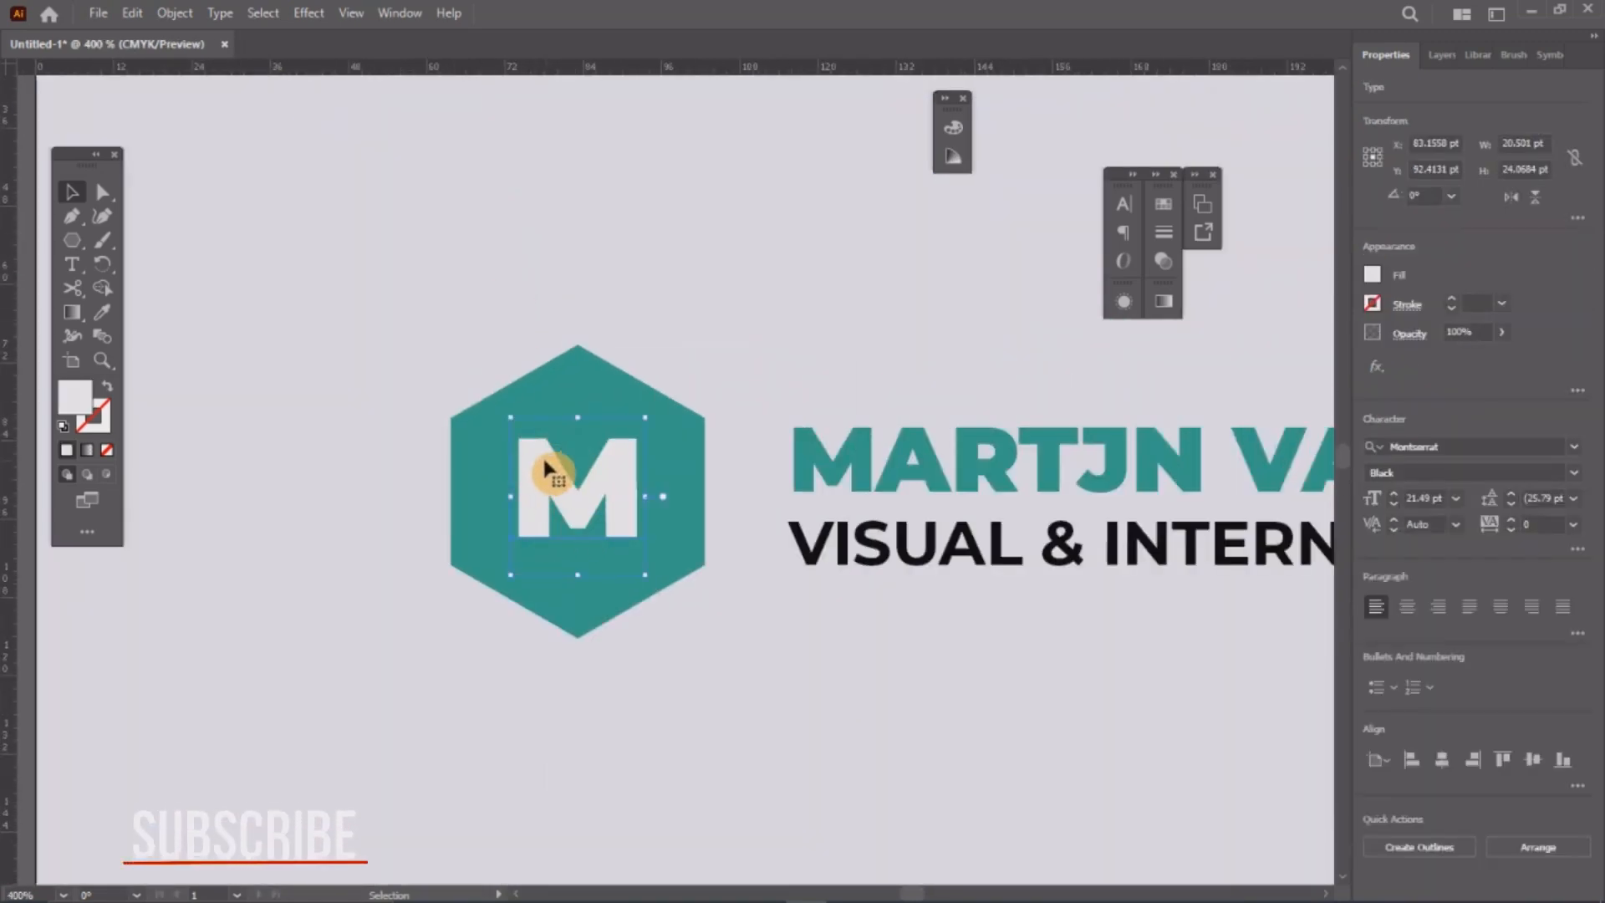
{"action": "right_click", "coordinate": [547, 470]}
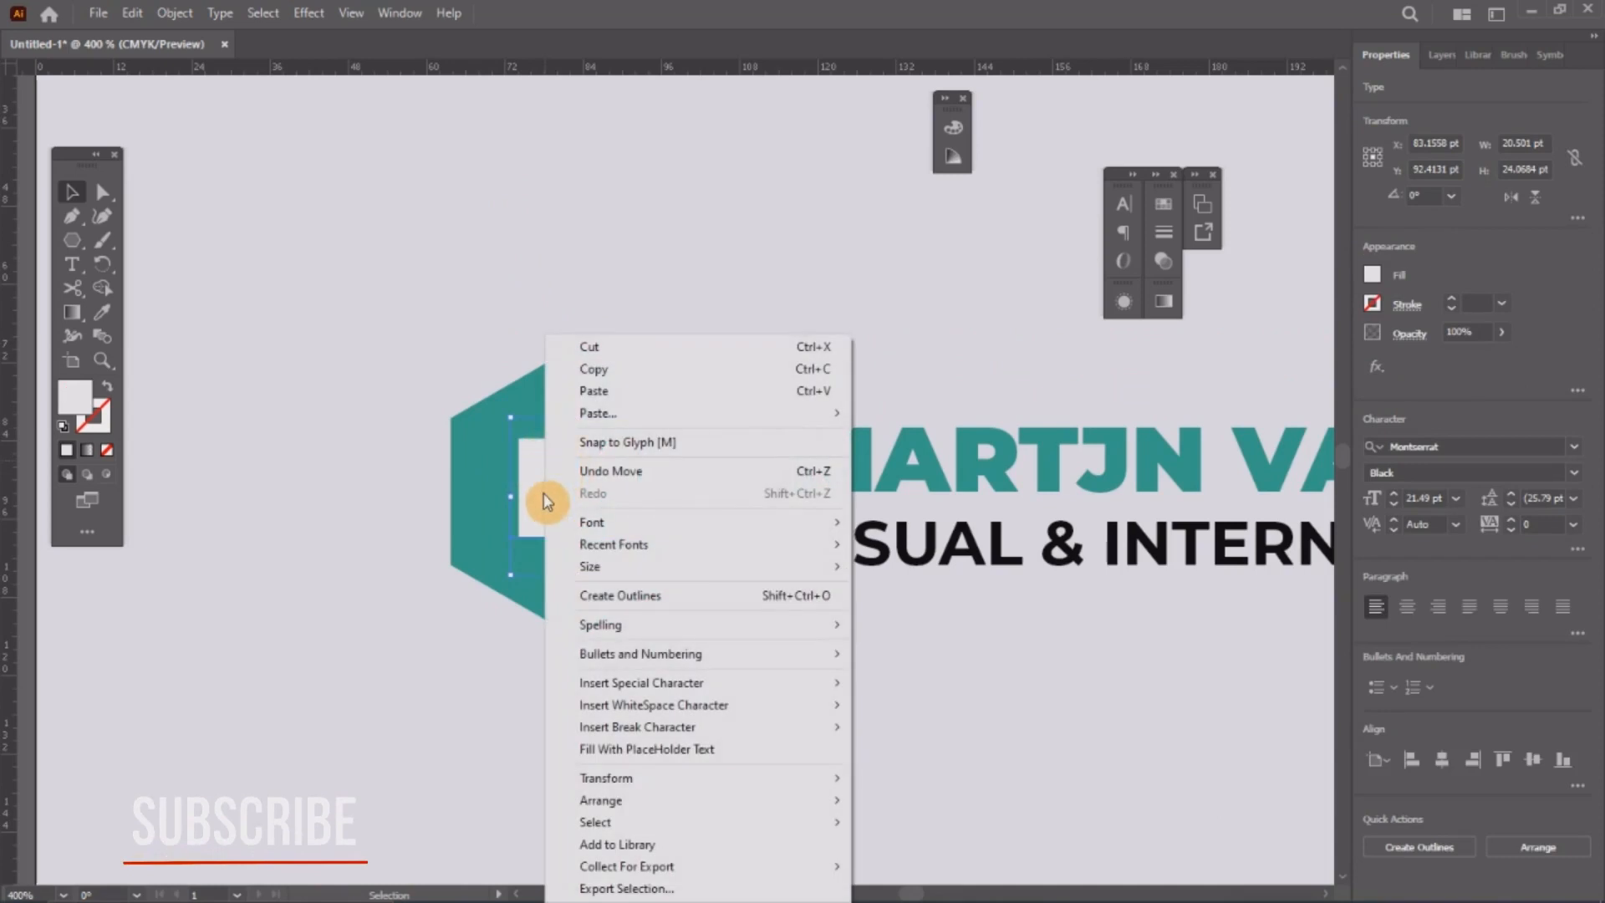
{"action": "left_click", "coordinate": [619, 595]}
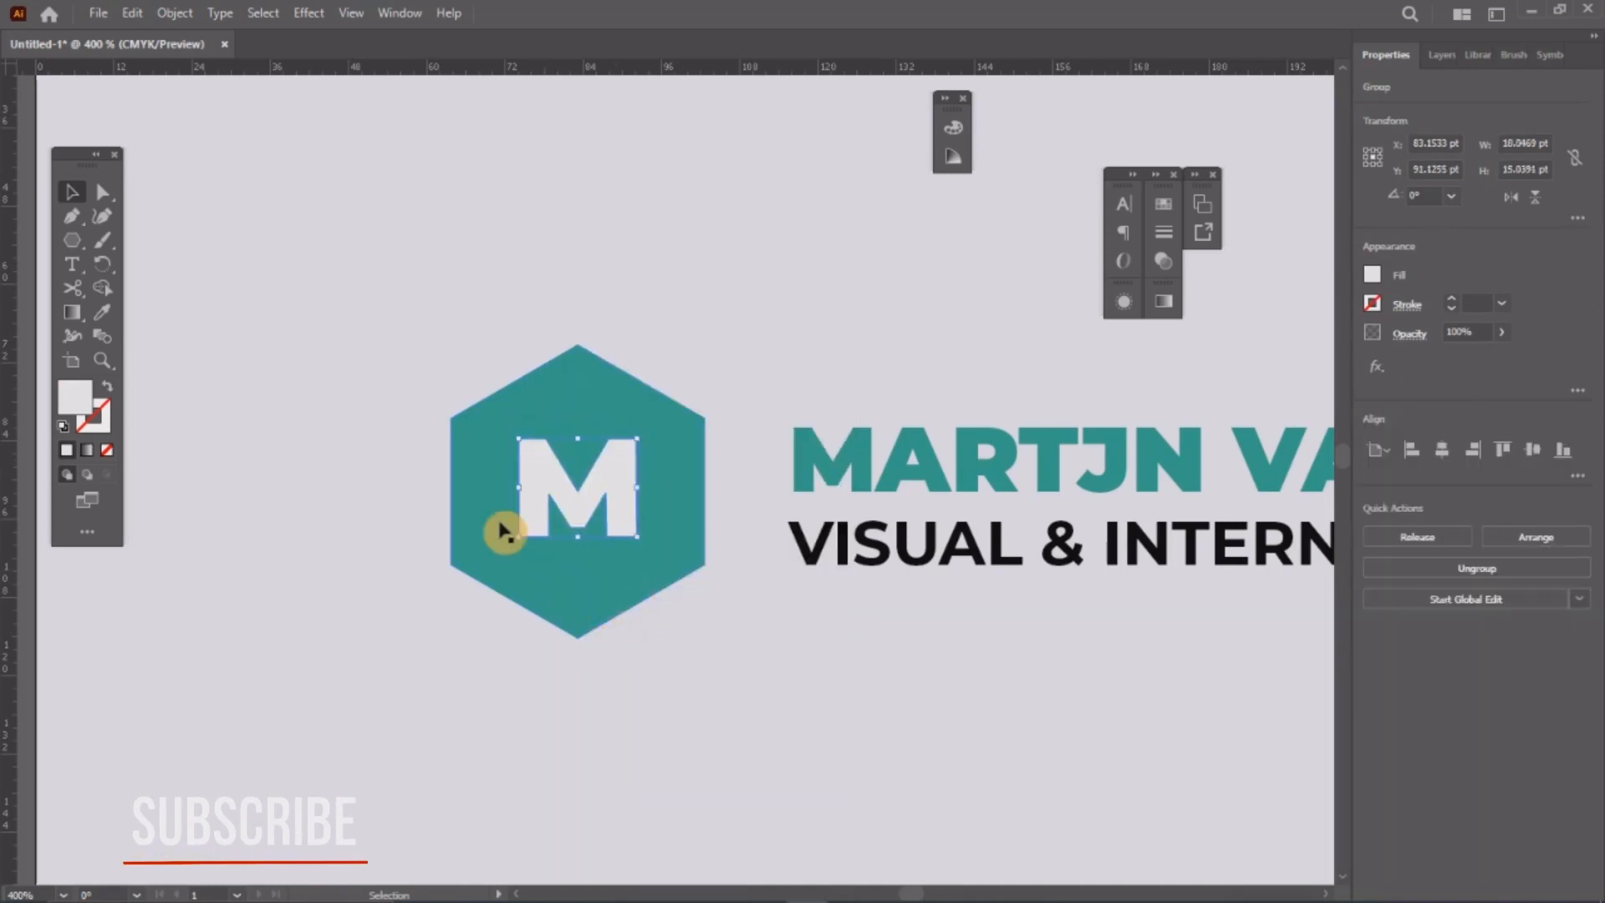
{"action": "left_click", "coordinate": [560, 383], "text": "shift"}
{"action": "left_click", "coordinate": [1419, 545]}
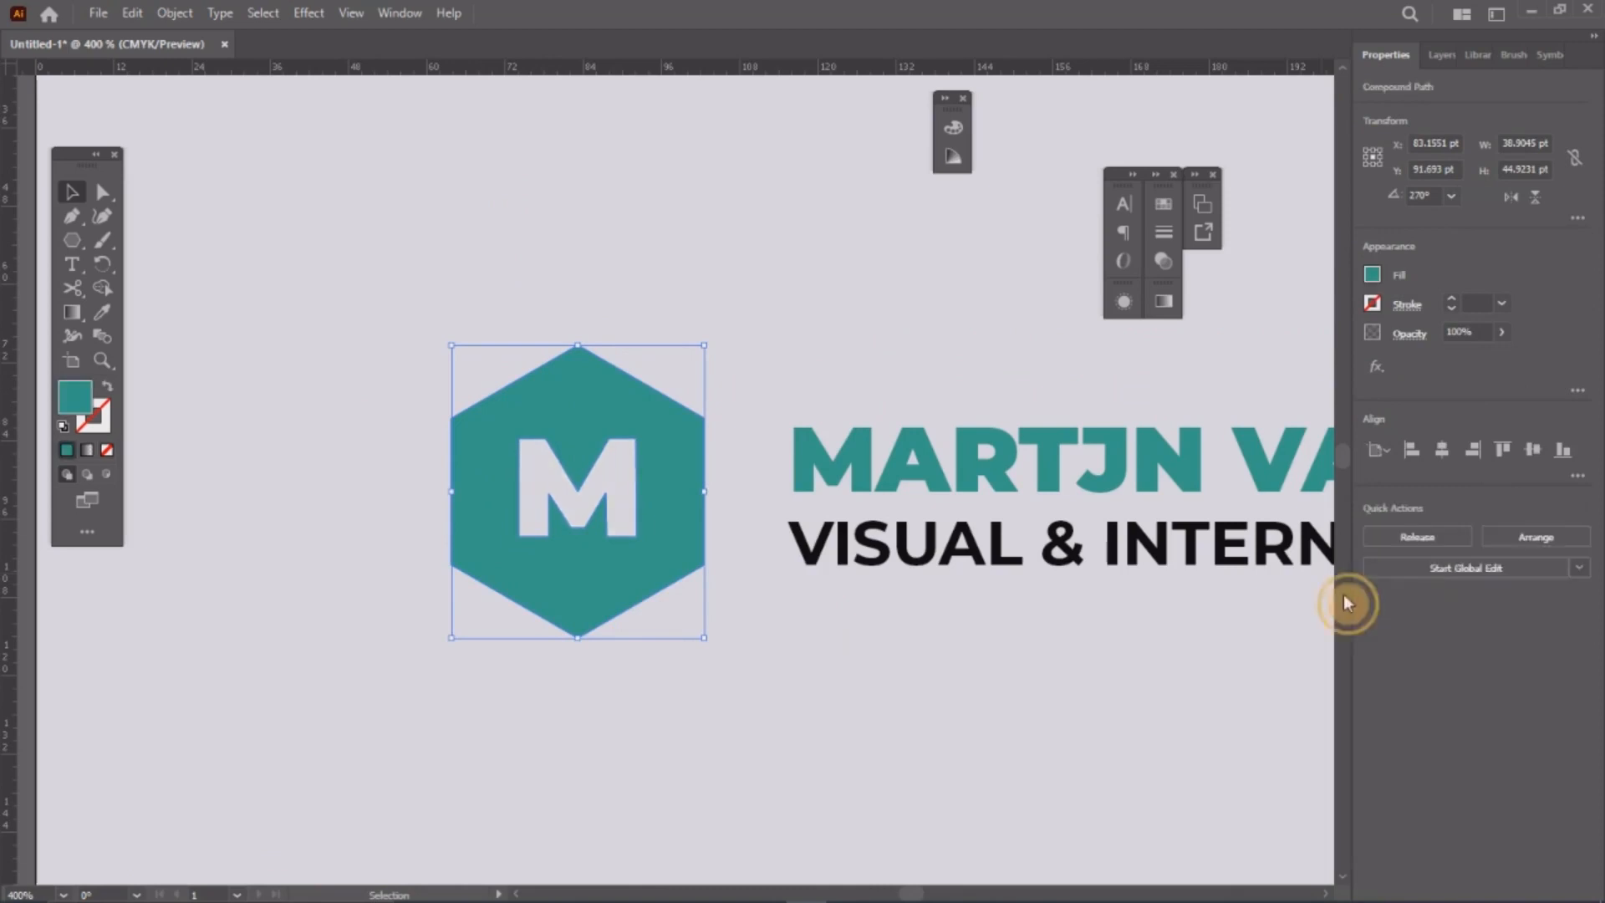
Step: Duplicate the hexagon M logo to the page's lower left and scale it up
{"action": "scroll", "coordinate": [523, 308], "scroll_direction": "down", "scroll_amount": 5}
{"action": "left_click_drag", "start_coordinate": [527, 362], "coordinate": [531, 273]}
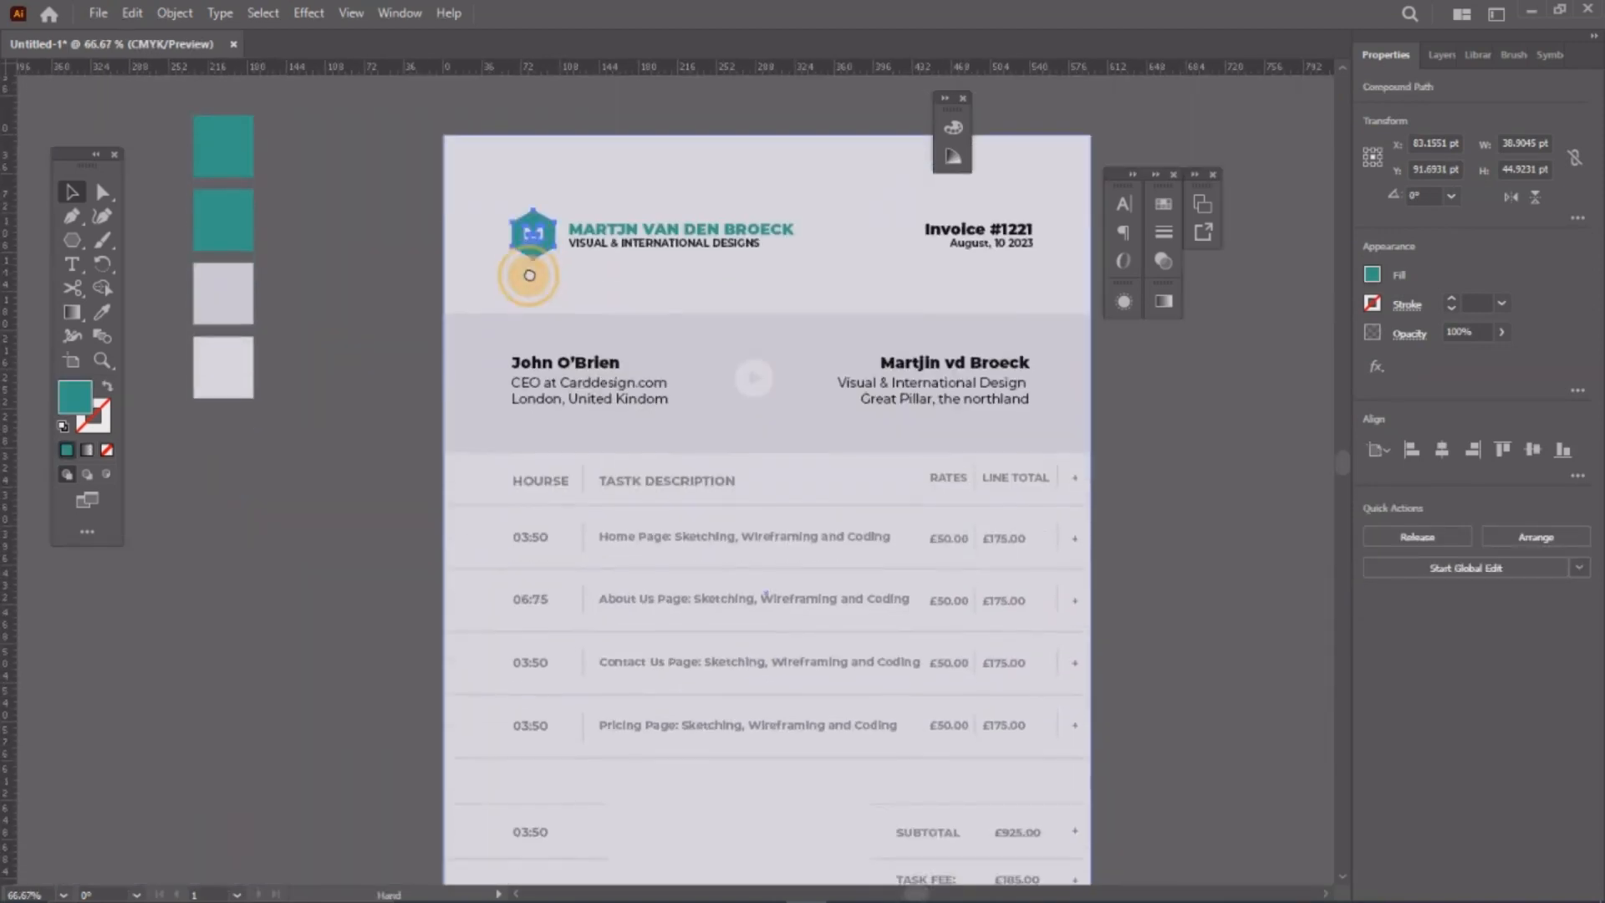
{"action": "left_click", "coordinate": [499, 232]}
{"action": "scroll", "coordinate": [499, 233], "scroll_direction": "down", "scroll_amount": 2}
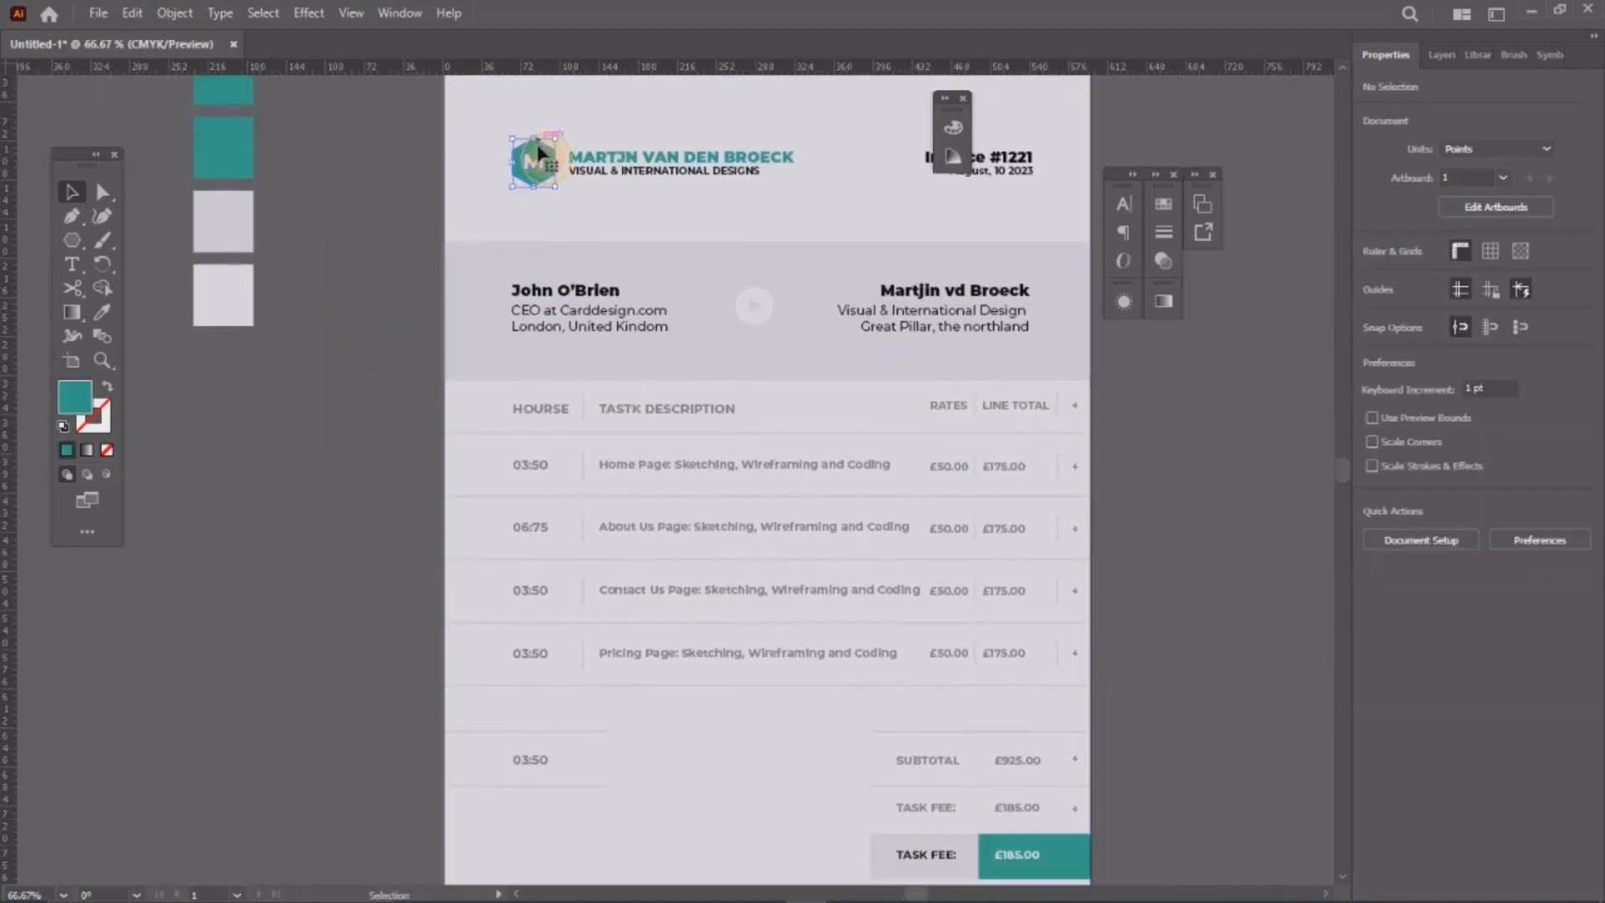
{"action": "left_click_drag", "start_coordinate": [539, 142], "coordinate": [573, 838]}
{"action": "left_click_drag", "start_coordinate": [634, 425], "coordinate": [601, 148]}
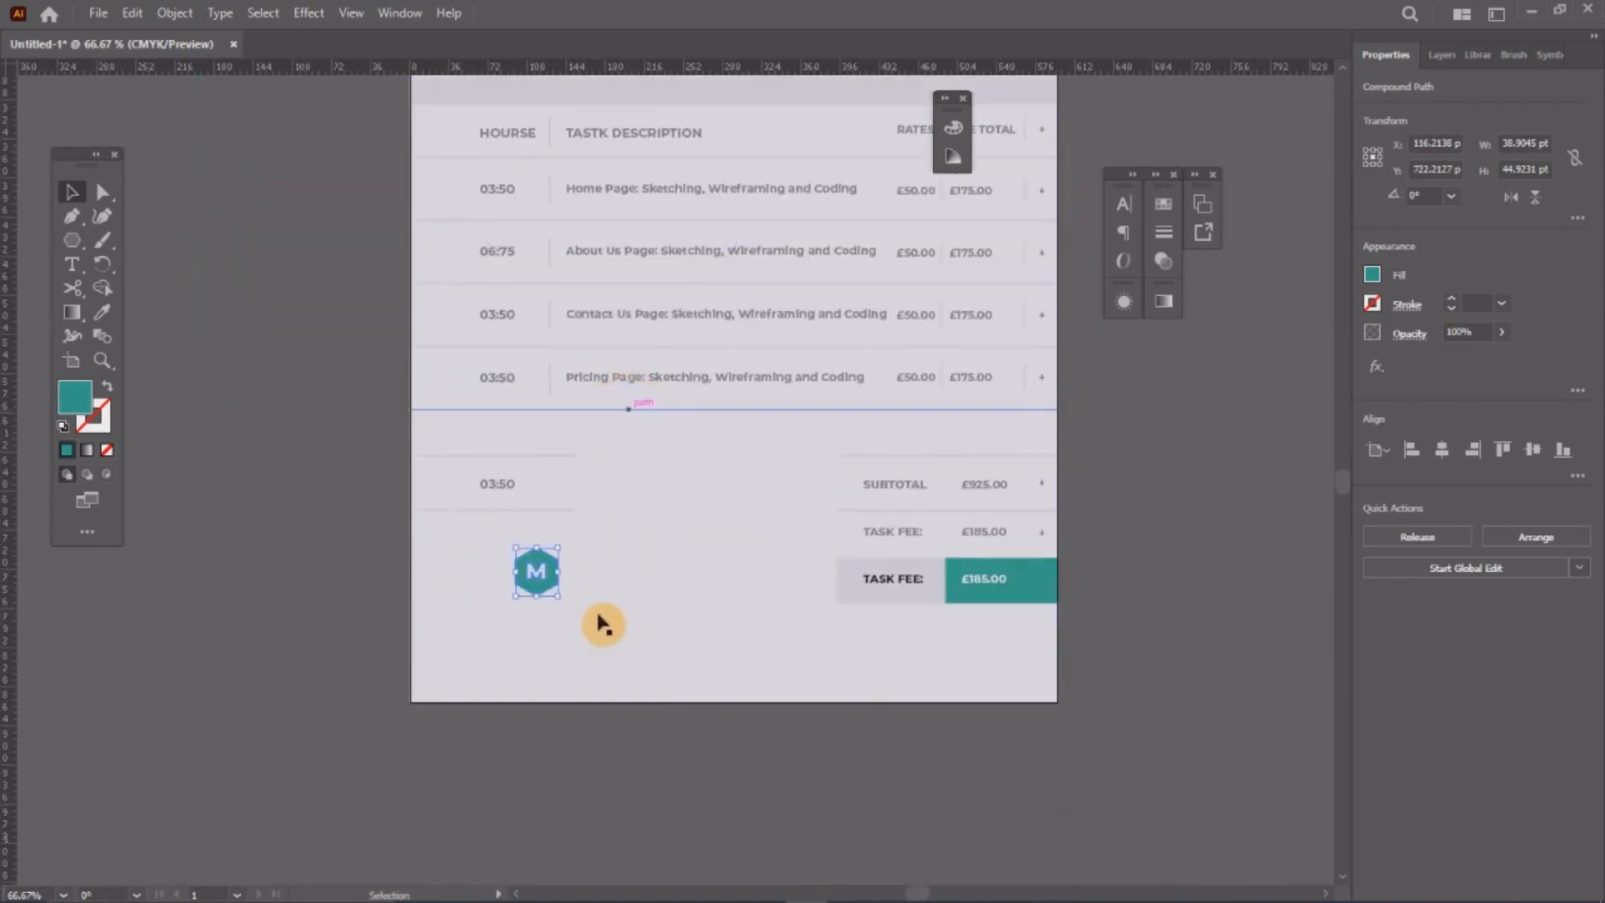
{"action": "scroll", "coordinate": [549, 610], "scroll_direction": "up", "scroll_amount": 1}
{"action": "left_click_drag", "start_coordinate": [564, 630], "coordinate": [616, 688]}
{"action": "left_click_drag", "start_coordinate": [605, 585], "coordinate": [558, 624]}
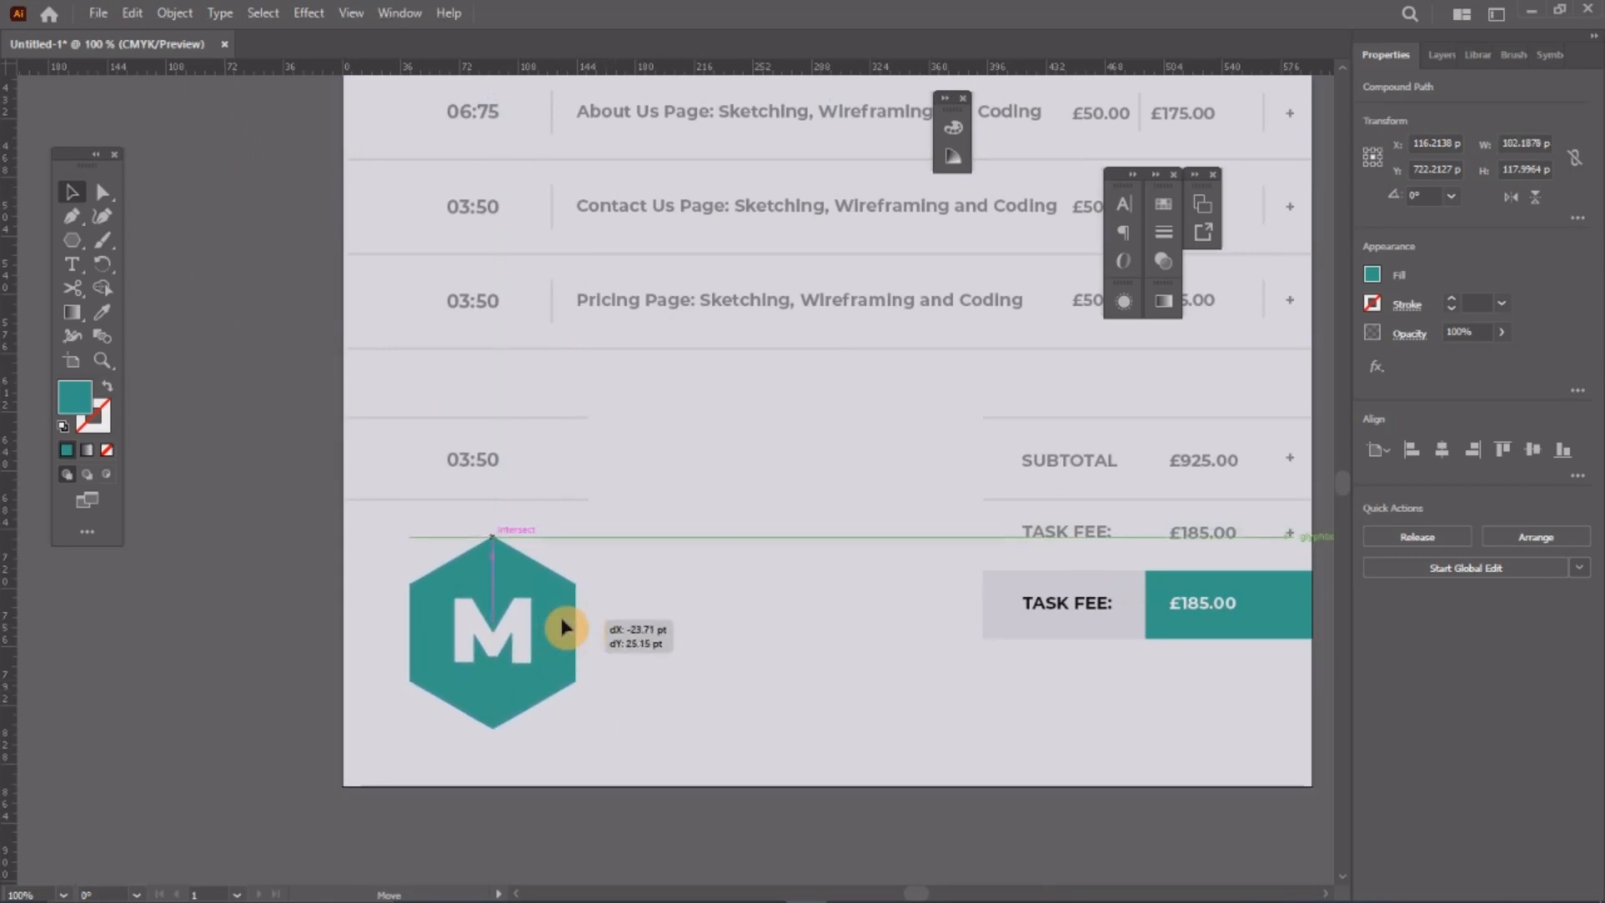
{"action": "left_click", "coordinate": [1174, 260]}
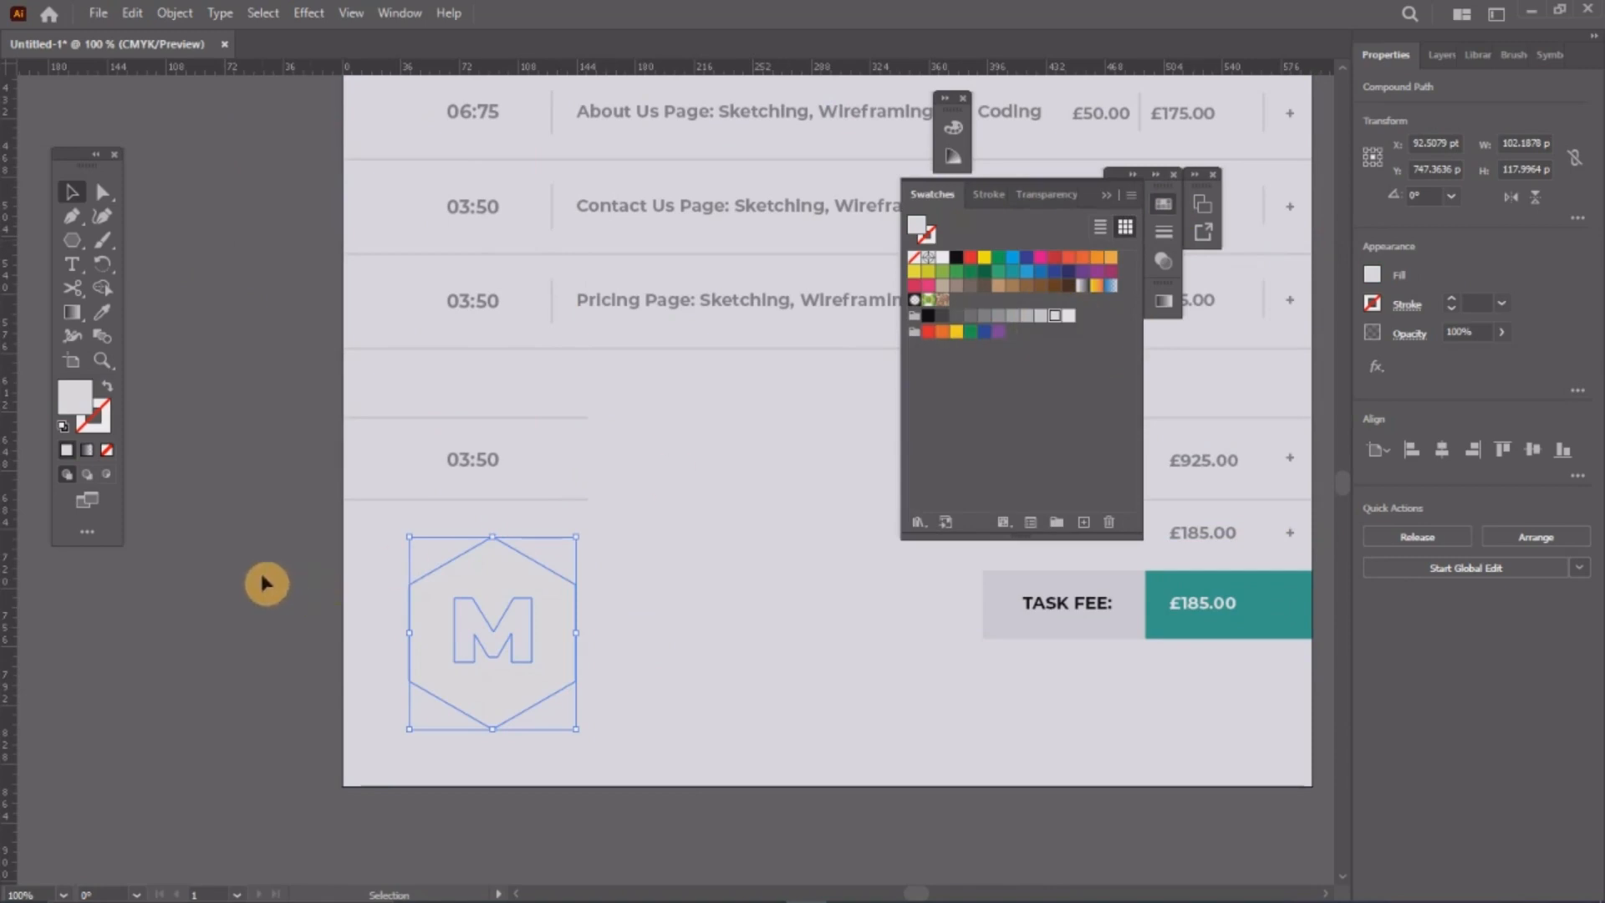
Step: Fill the lower-left logo copy with a light grey swatch and nudge it right and down
{"action": "left_click", "coordinate": [269, 616]}
{"action": "left_click", "coordinate": [512, 611]}
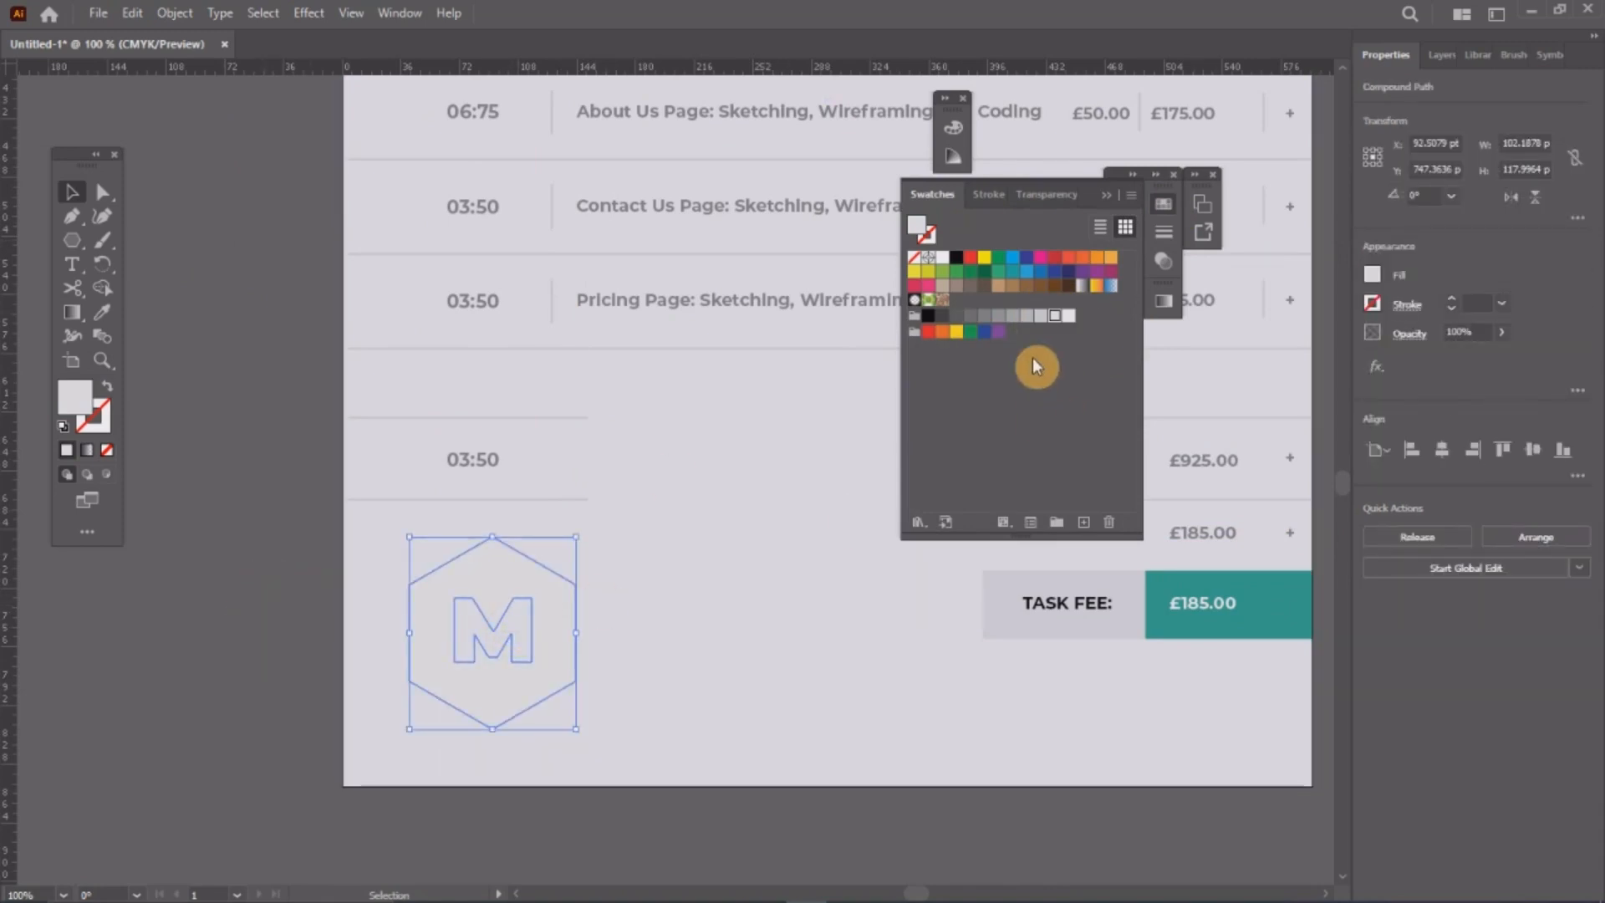
{"action": "left_click", "coordinate": [1037, 323]}
{"action": "left_click", "coordinate": [147, 648]}
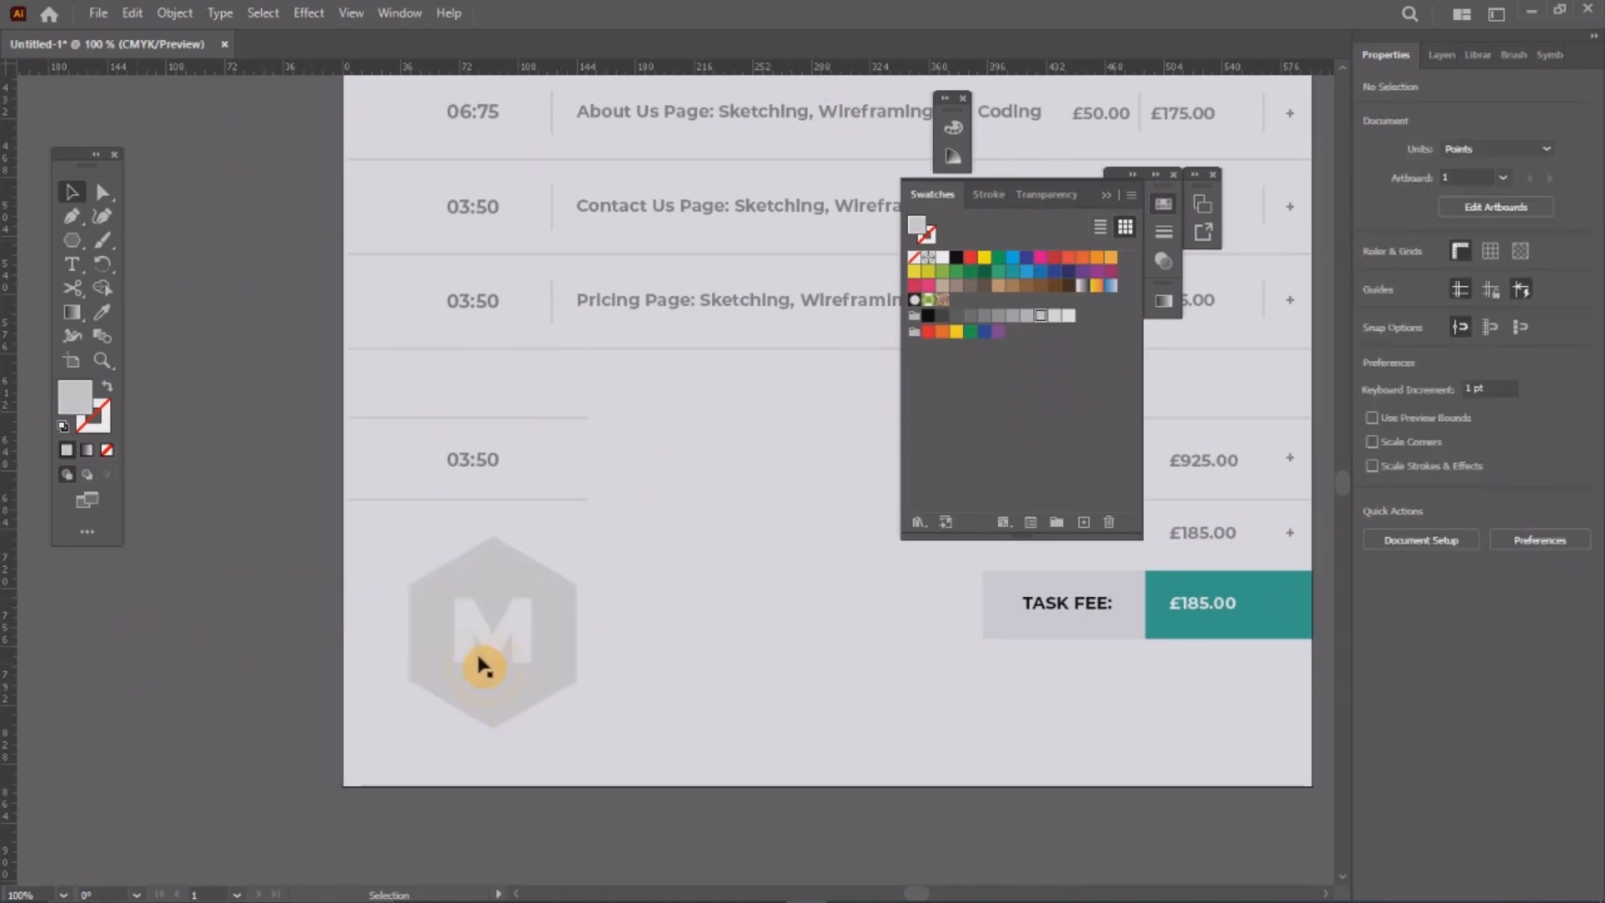
{"action": "left_click_drag", "start_coordinate": [513, 591], "coordinate": [551, 602]}
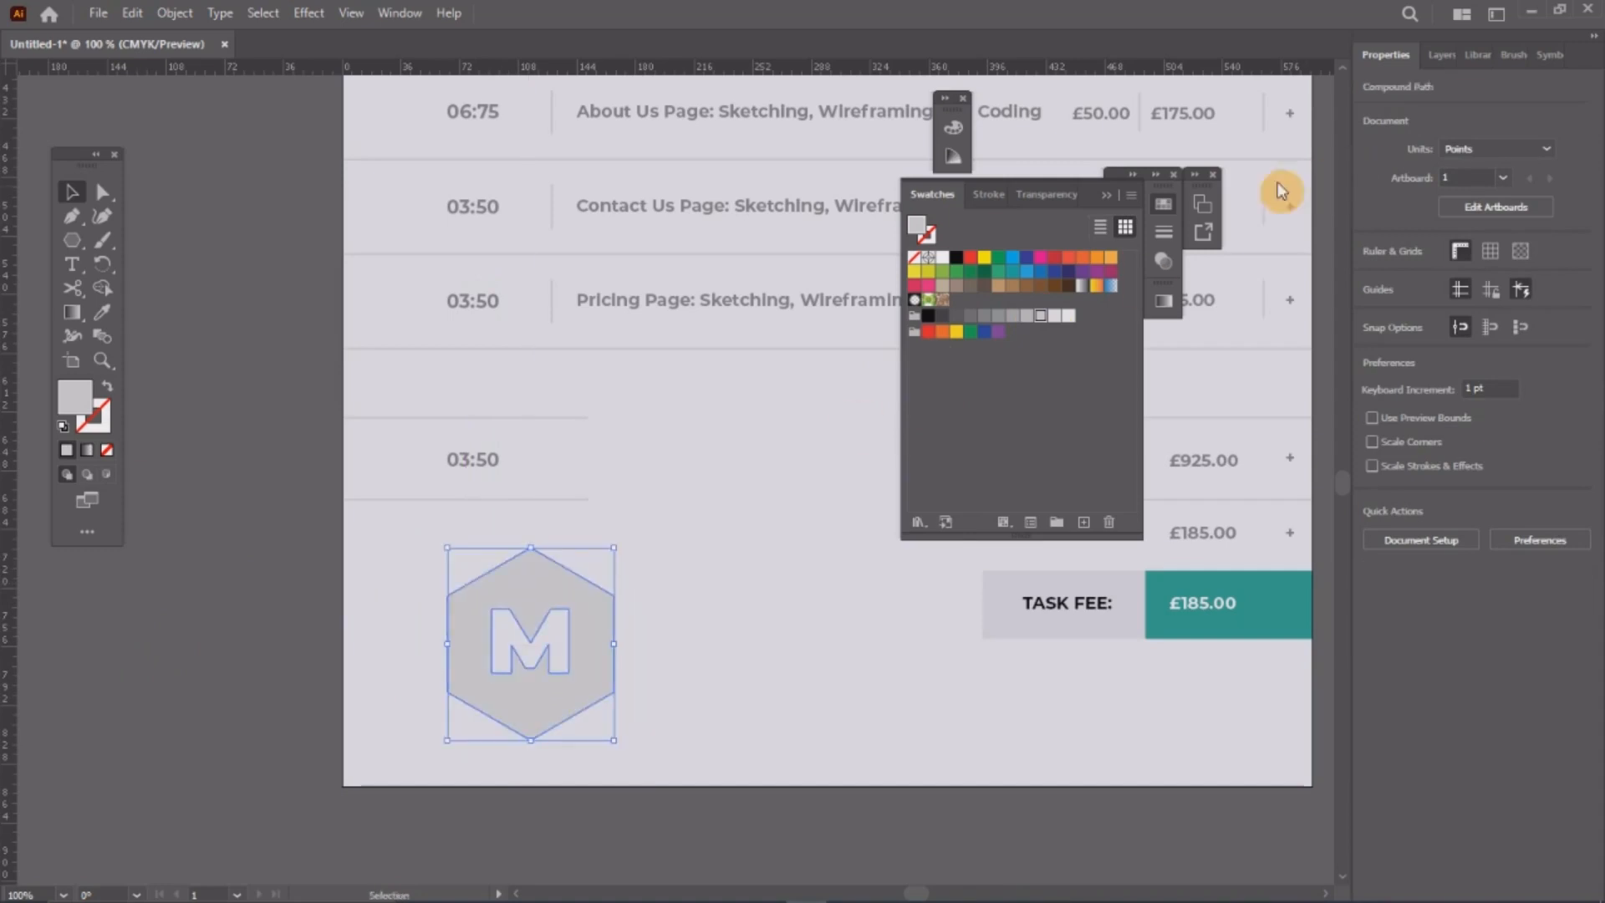
{"action": "left_click", "coordinate": [1157, 216]}
Step: Set the logo copy's fill to 10% black in the Color Picker, then zoom out
{"action": "double_click", "coordinate": [79, 402]}
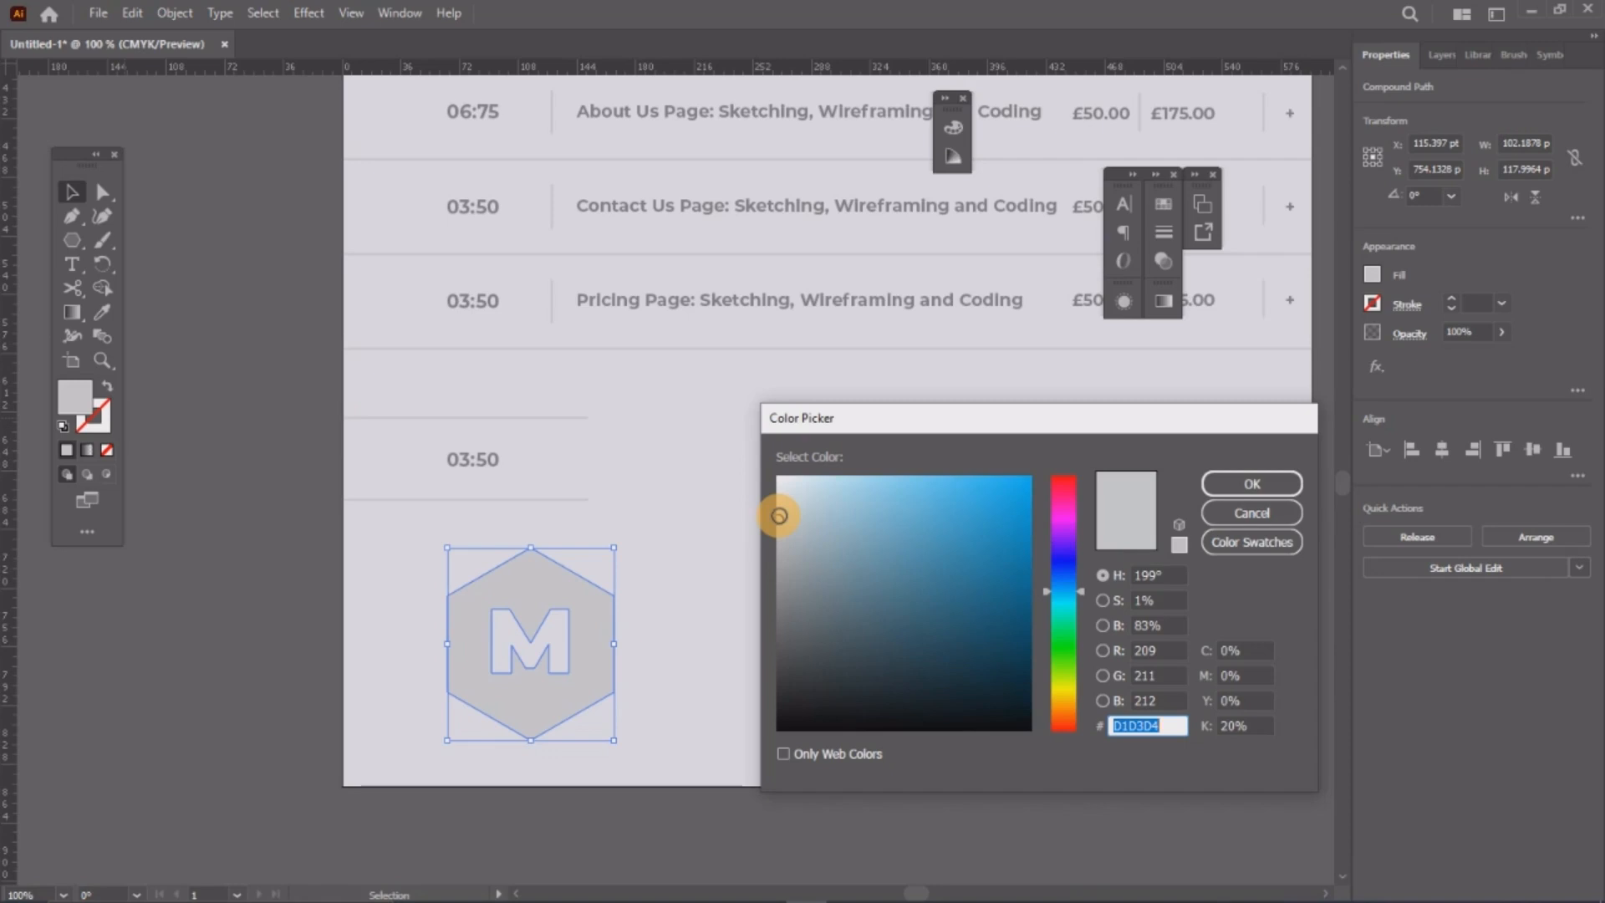
{"action": "left_click_drag", "start_coordinate": [1245, 724], "coordinate": [1204, 724]}
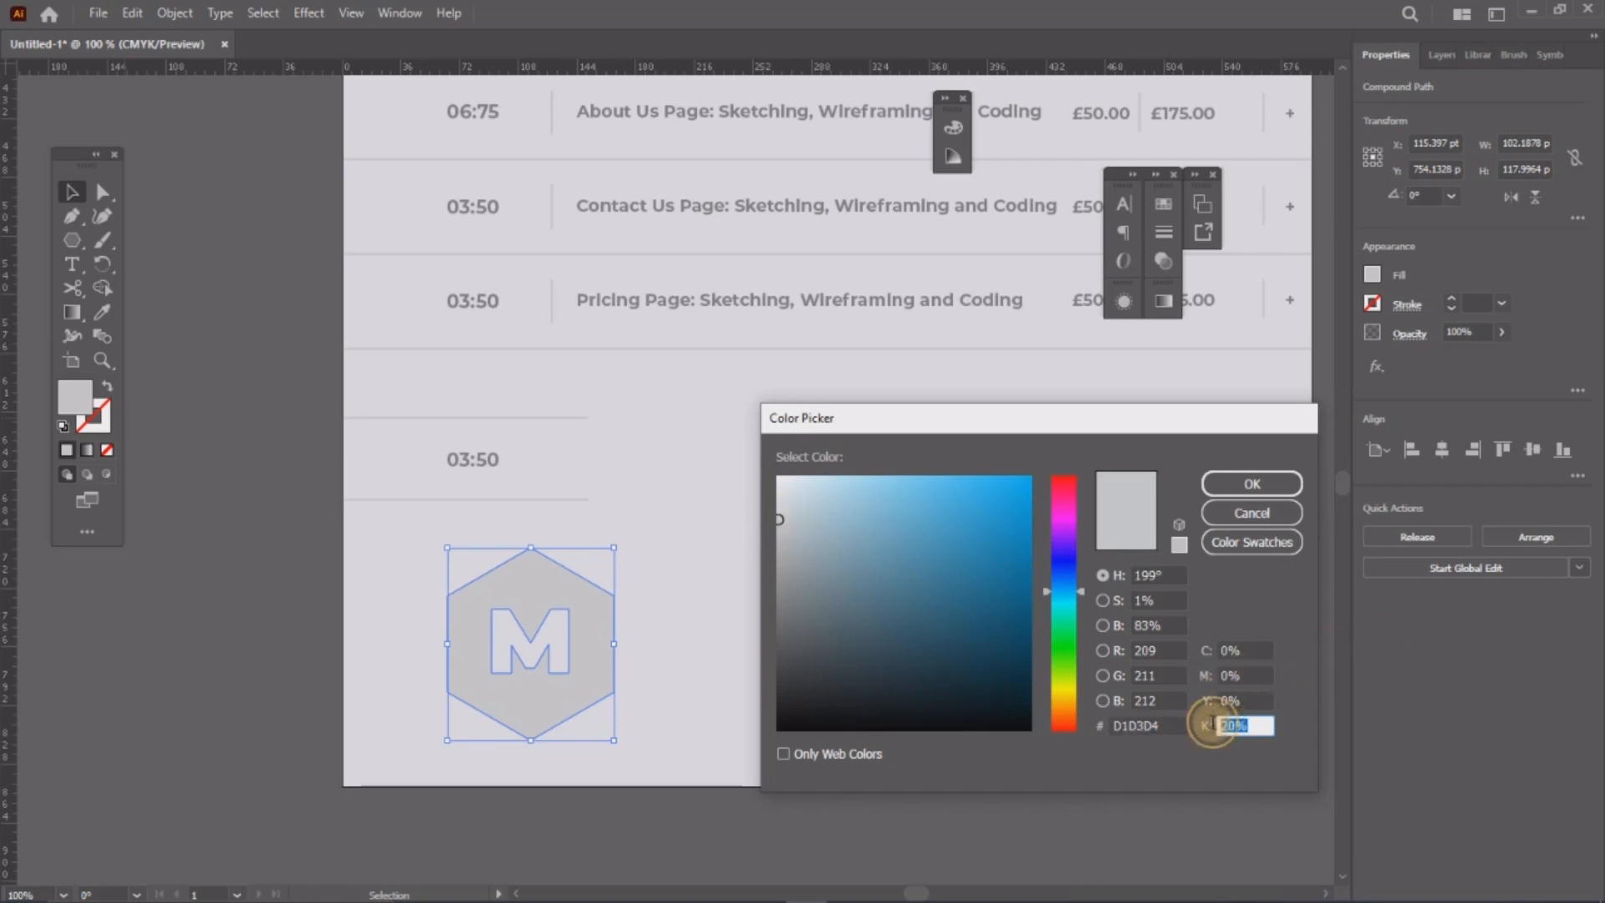
{"action": "type", "text": "10"}
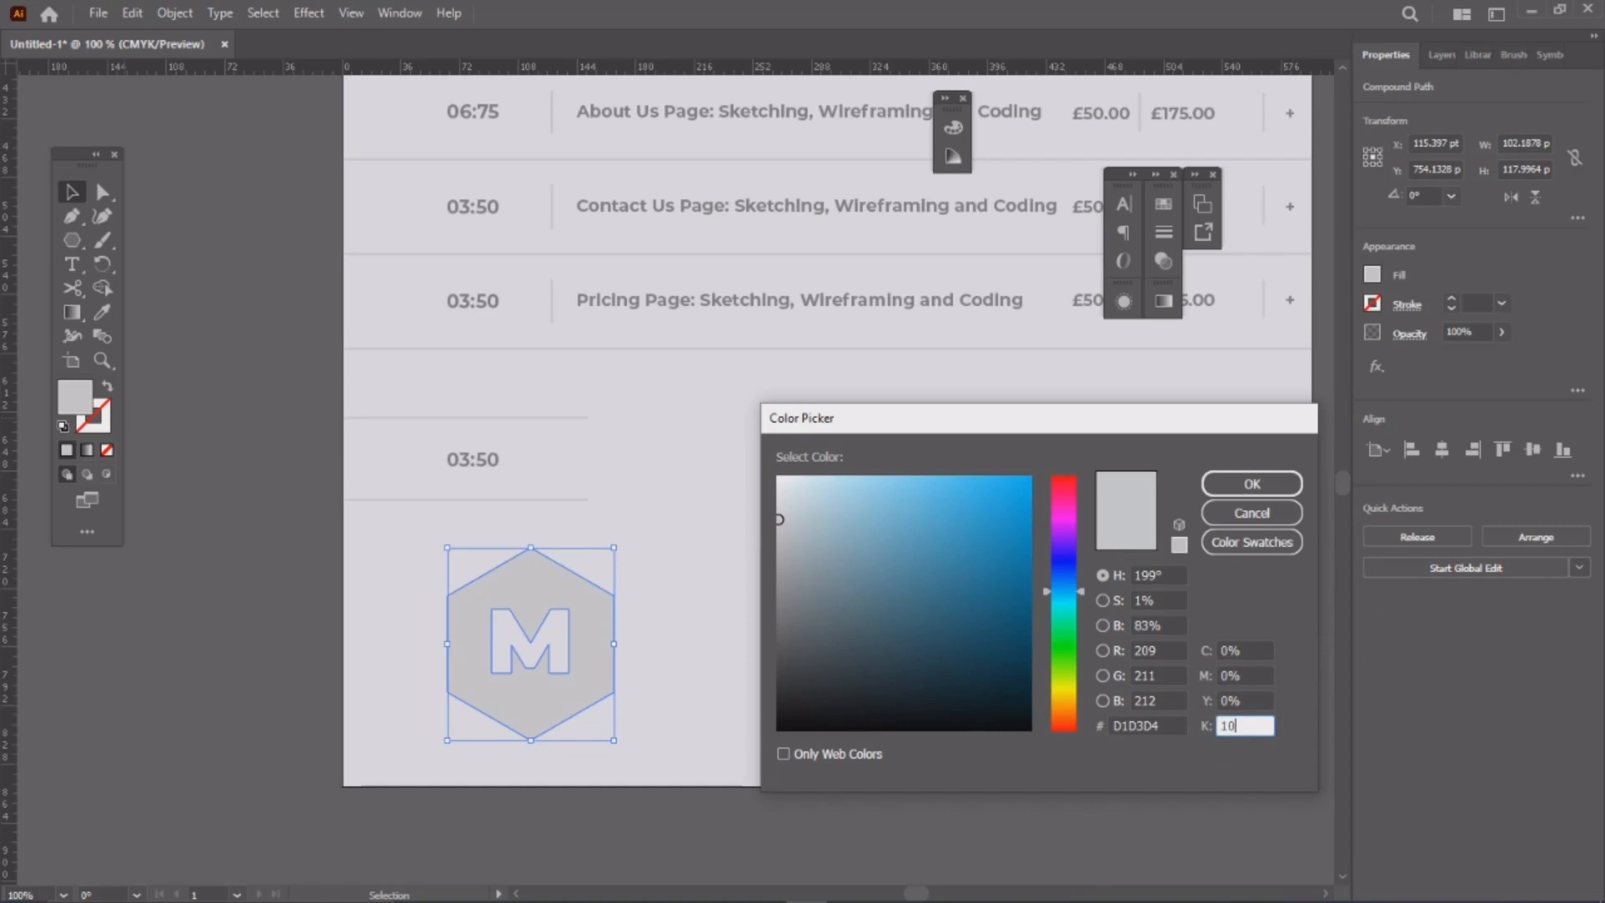
{"action": "left_click", "coordinate": [1248, 701]}
{"action": "left_click", "coordinate": [1262, 489]}
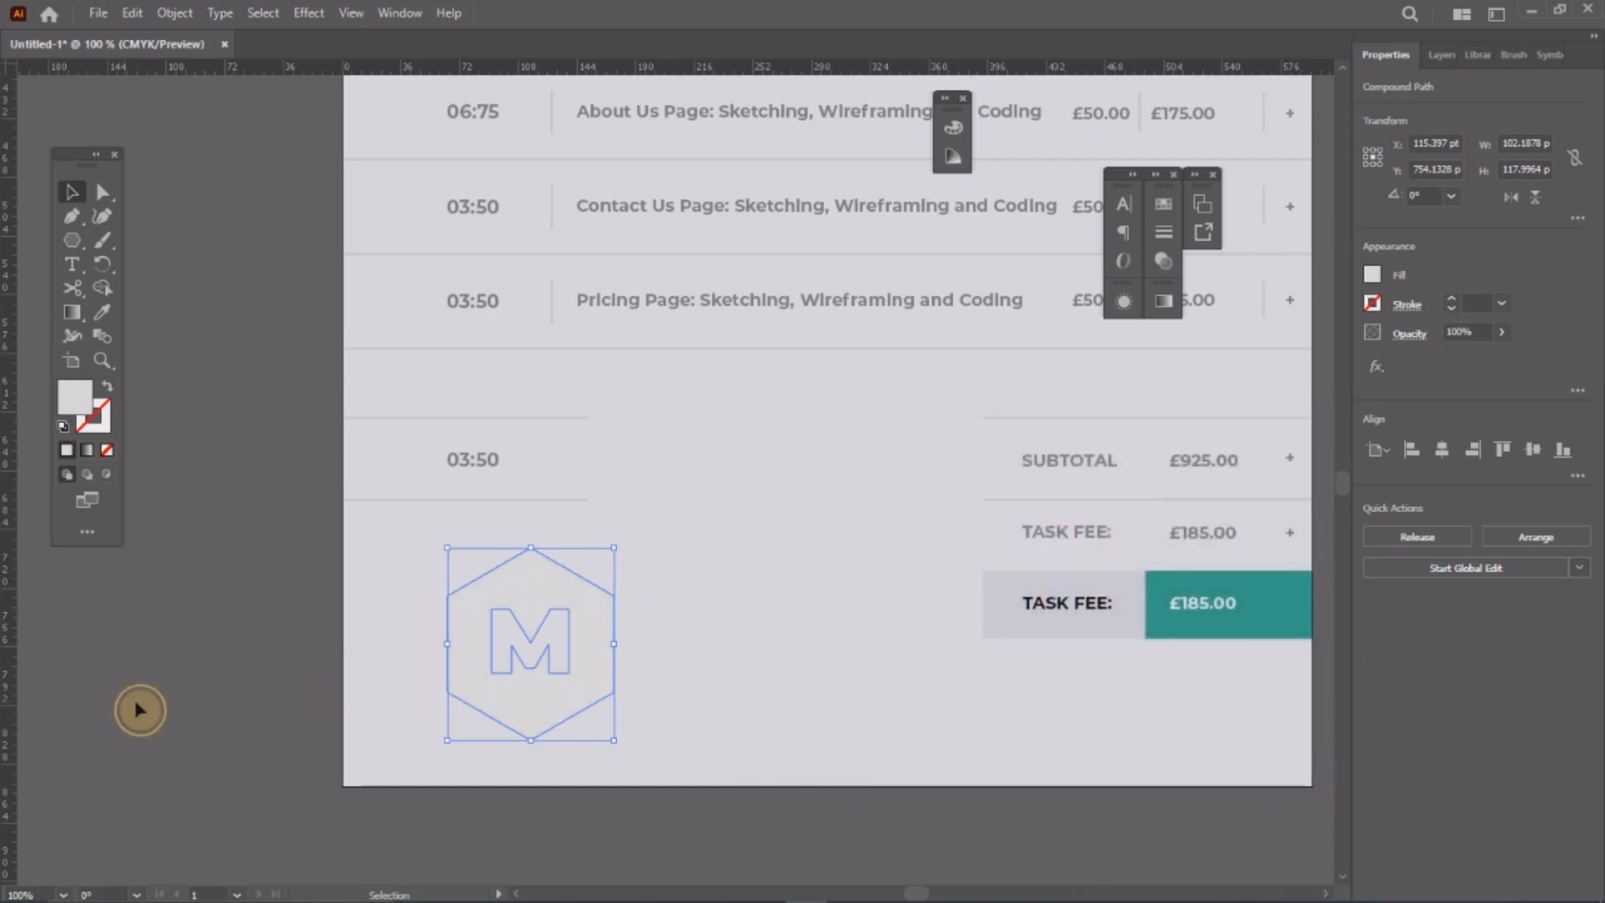
{"action": "left_click", "coordinate": [137, 709]}
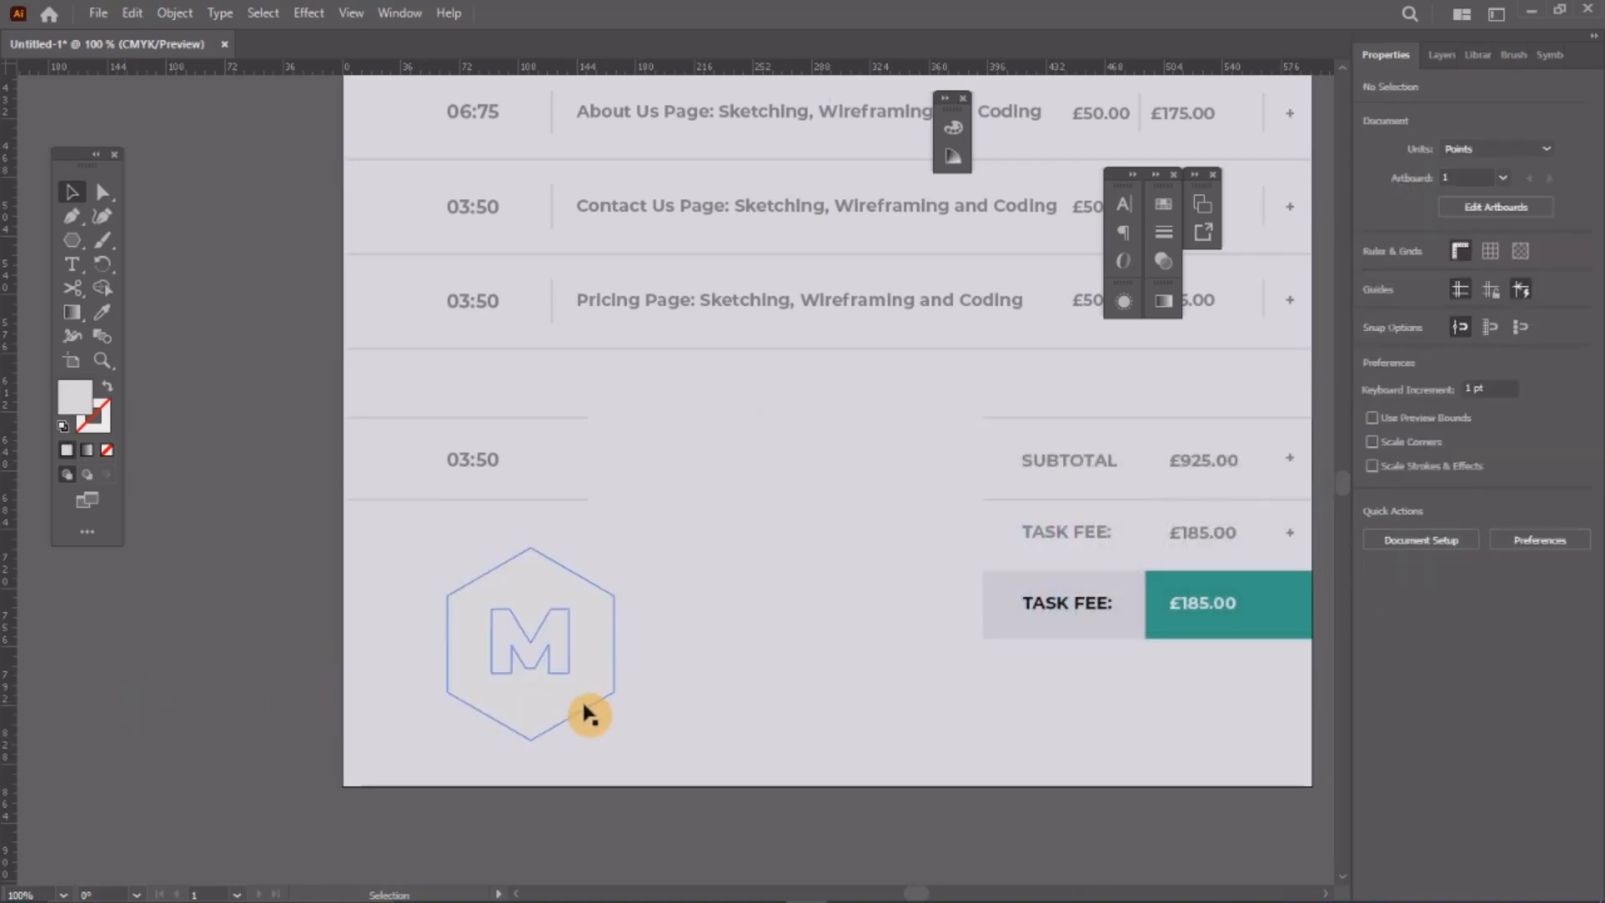
{"action": "left_click", "coordinate": [589, 714]}
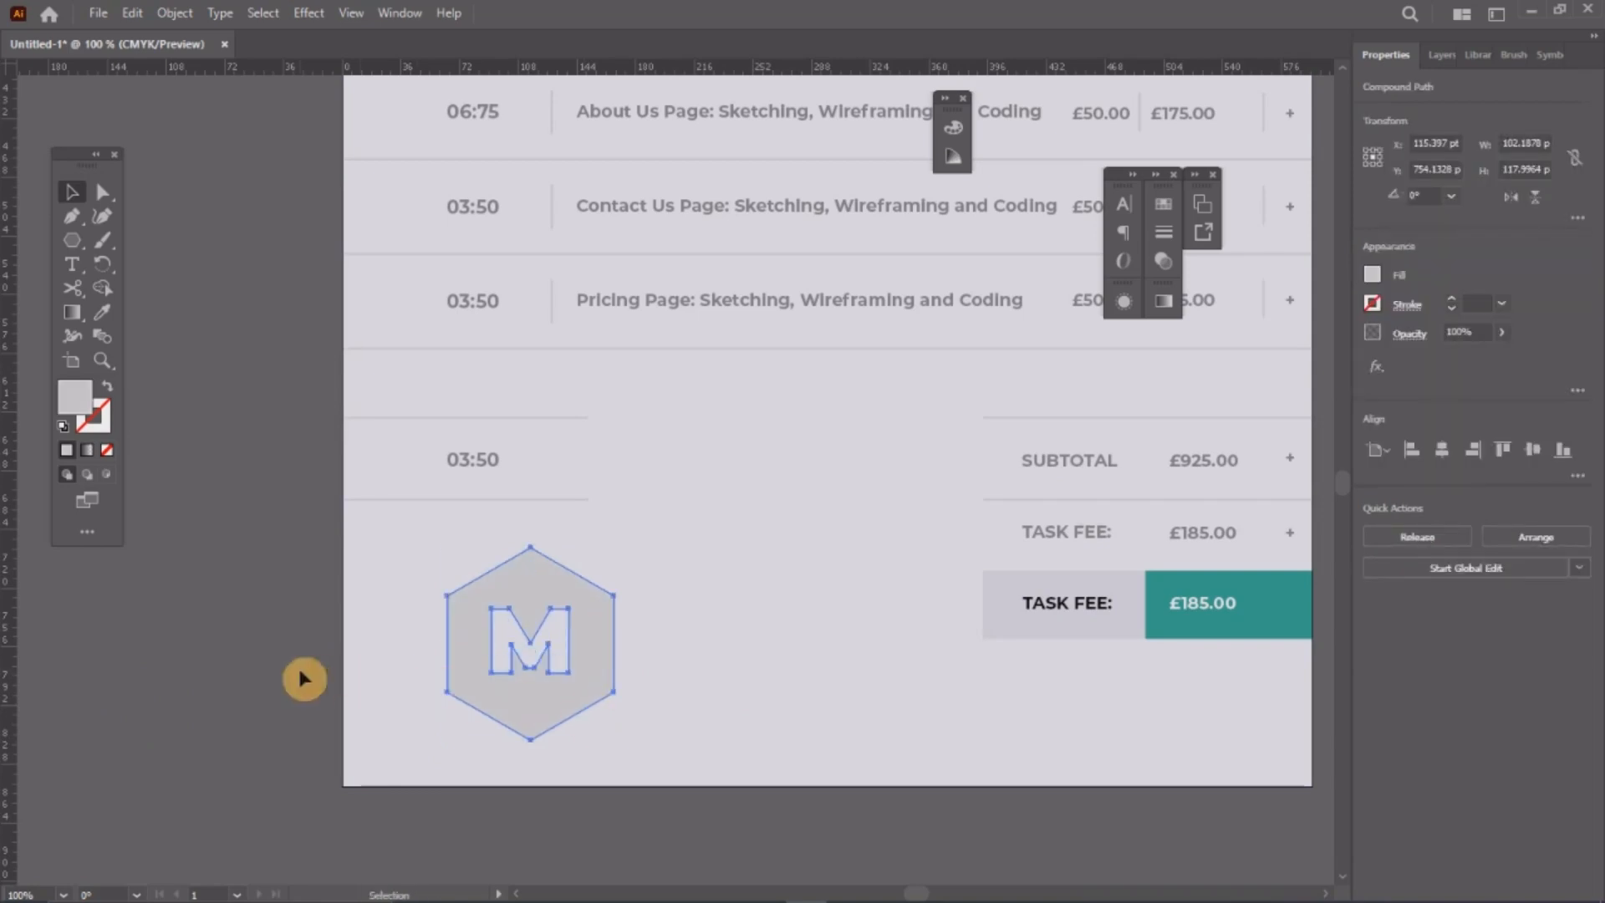
{"action": "left_click", "coordinate": [549, 478], "text": "alt"}
{"action": "left_click", "coordinate": [550, 477], "text": "alt"}
{"action": "left_click", "coordinate": [743, 545], "text": "alt"}
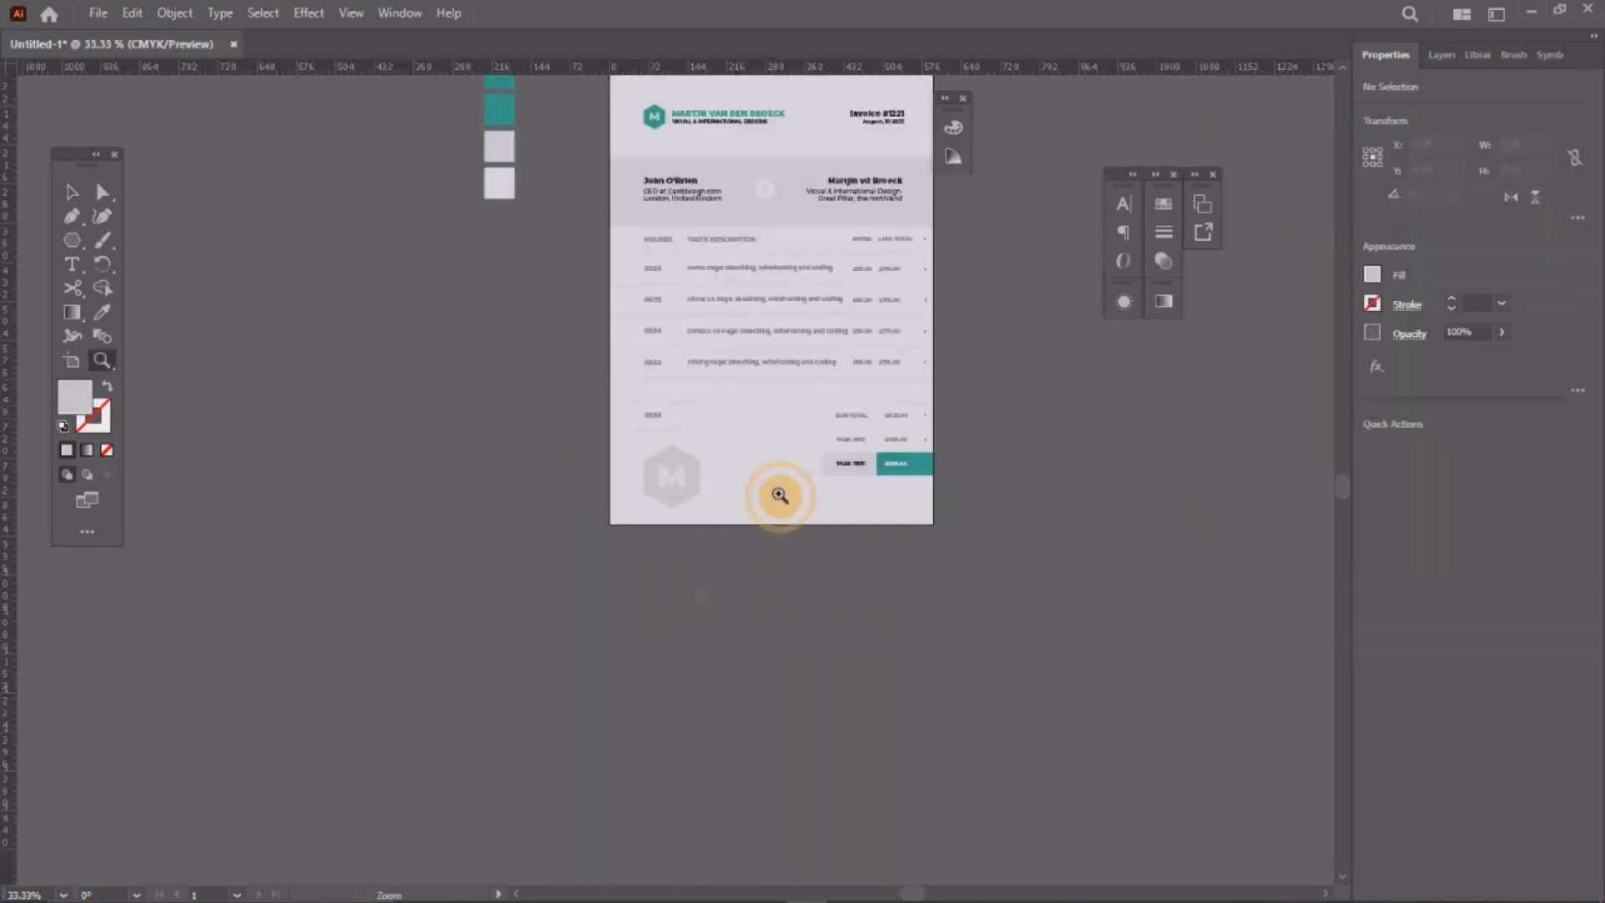
{"action": "left_click_drag", "start_coordinate": [809, 392], "coordinate": [722, 623]}
{"action": "left_click", "coordinate": [72, 192]}
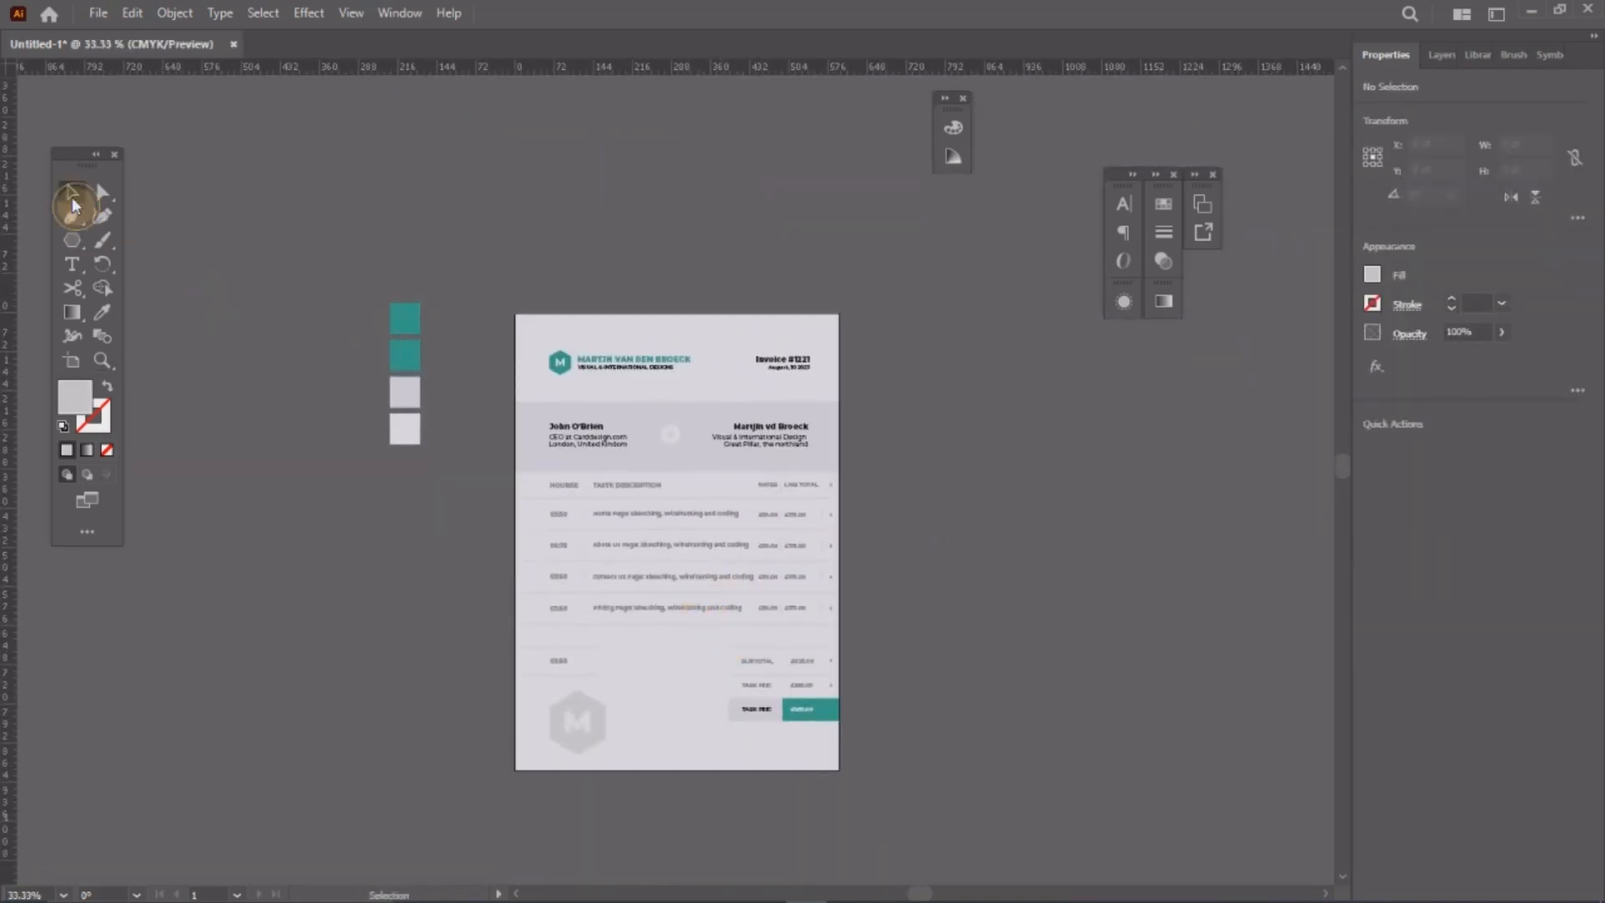
{"action": "left_click", "coordinate": [992, 419]}
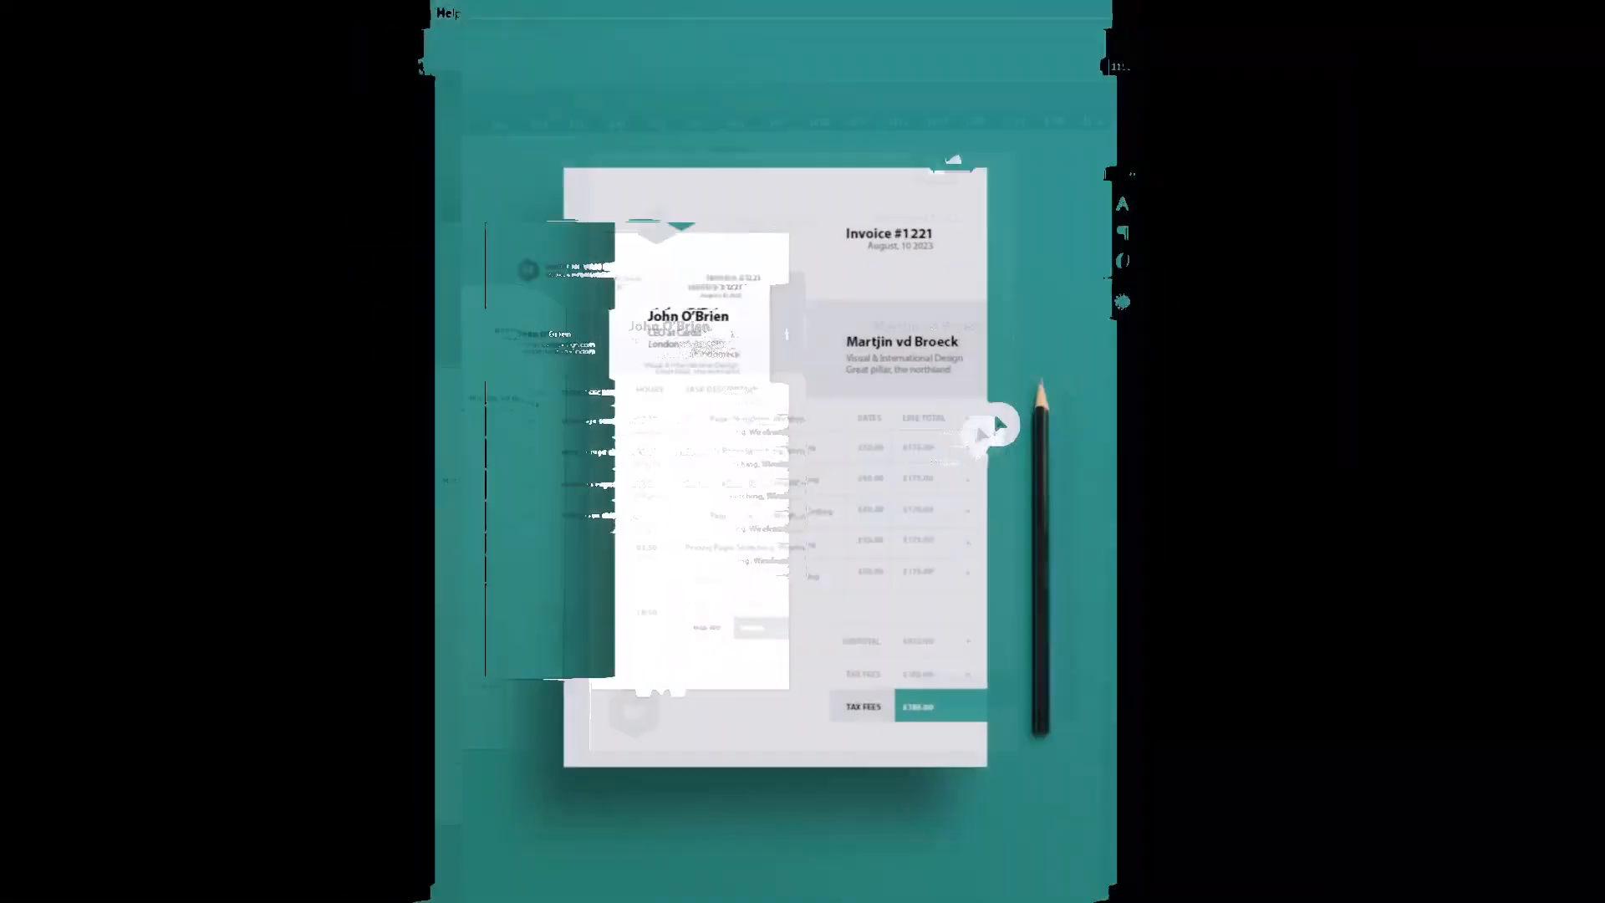